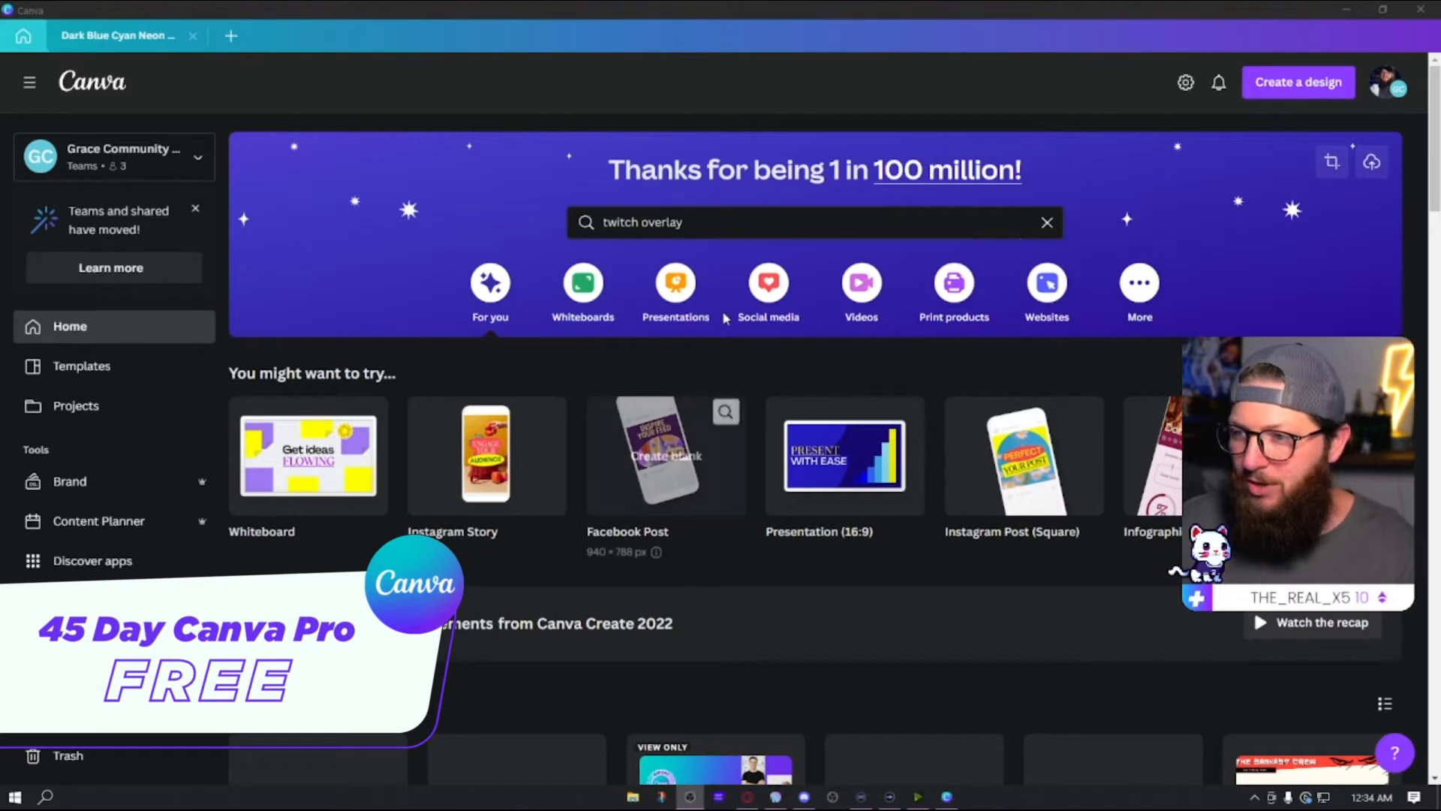
- Clear the existing search text and search Canva's templates for "twitch overlay"
left_click(724, 228)
key("ctrl+a")
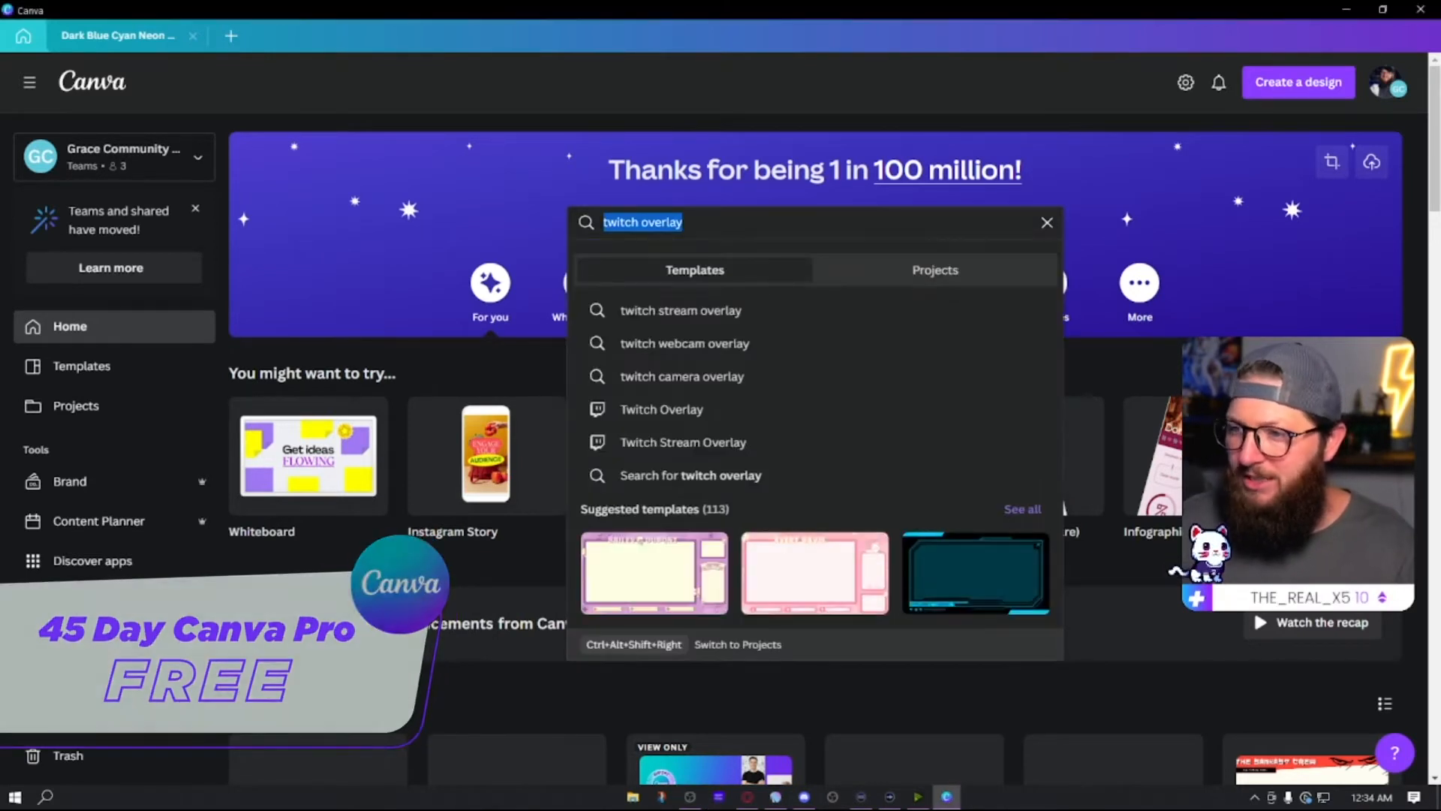
key("BackSpace")
left_click(1192, 222)
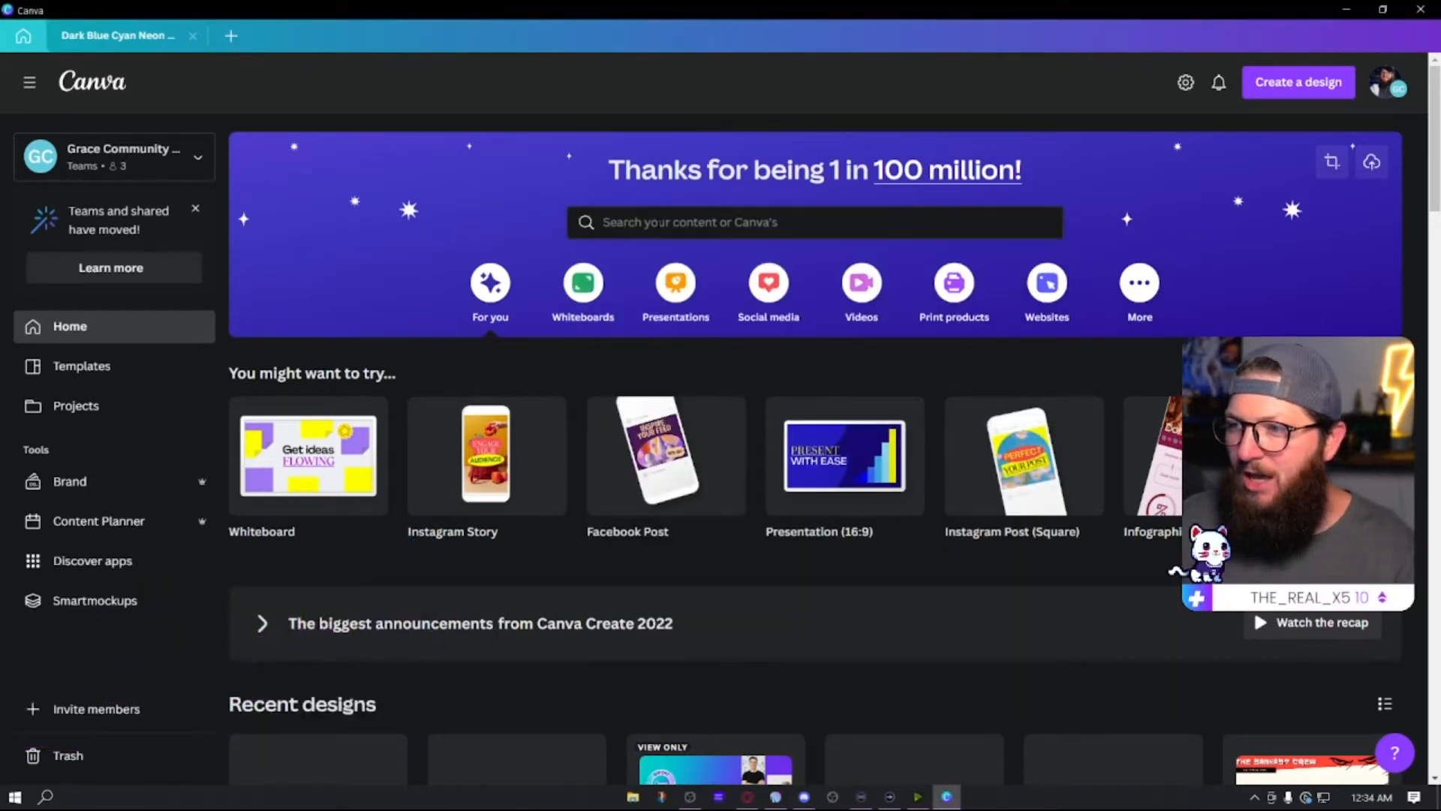
left_click(737, 220)
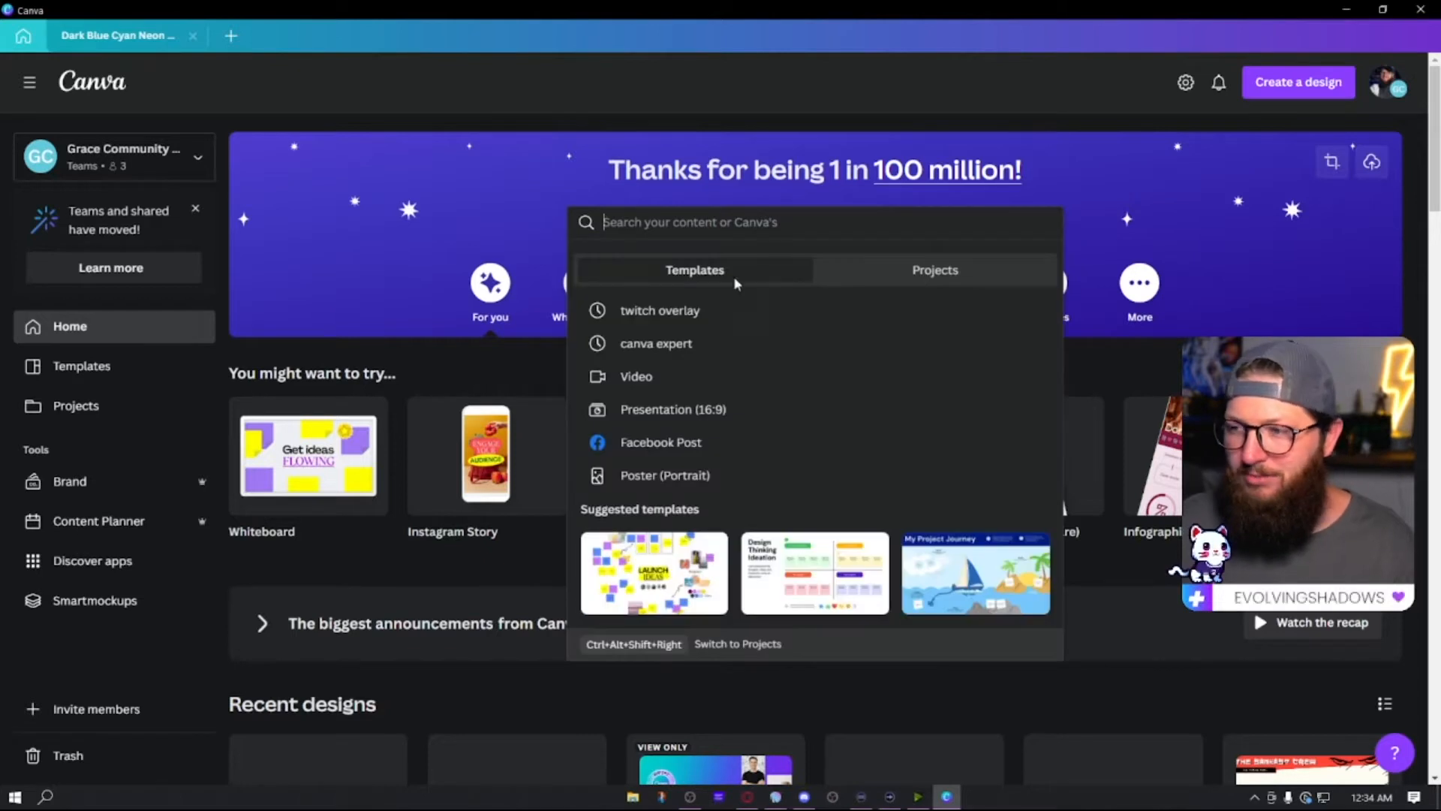
type("tw")
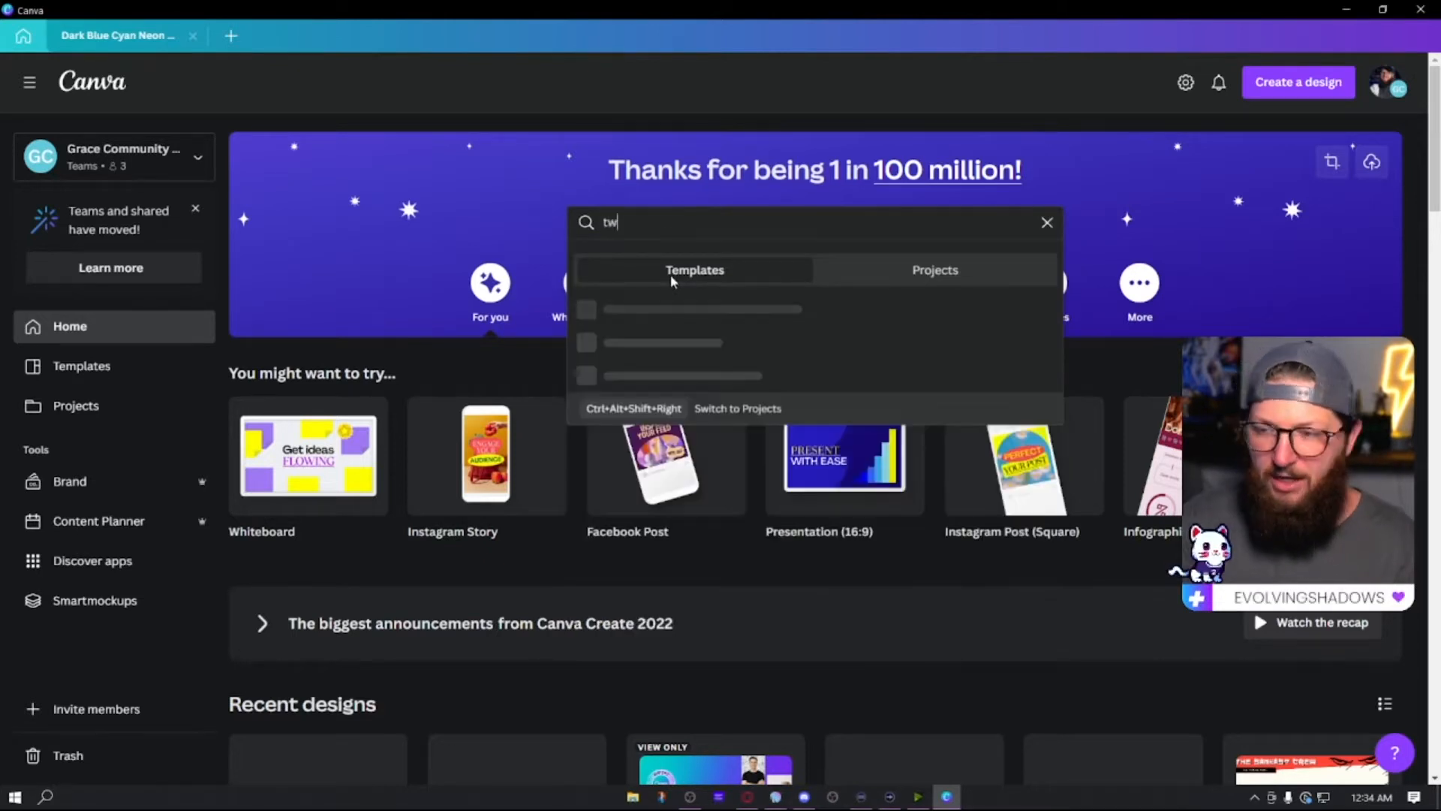
type("itch overlay")
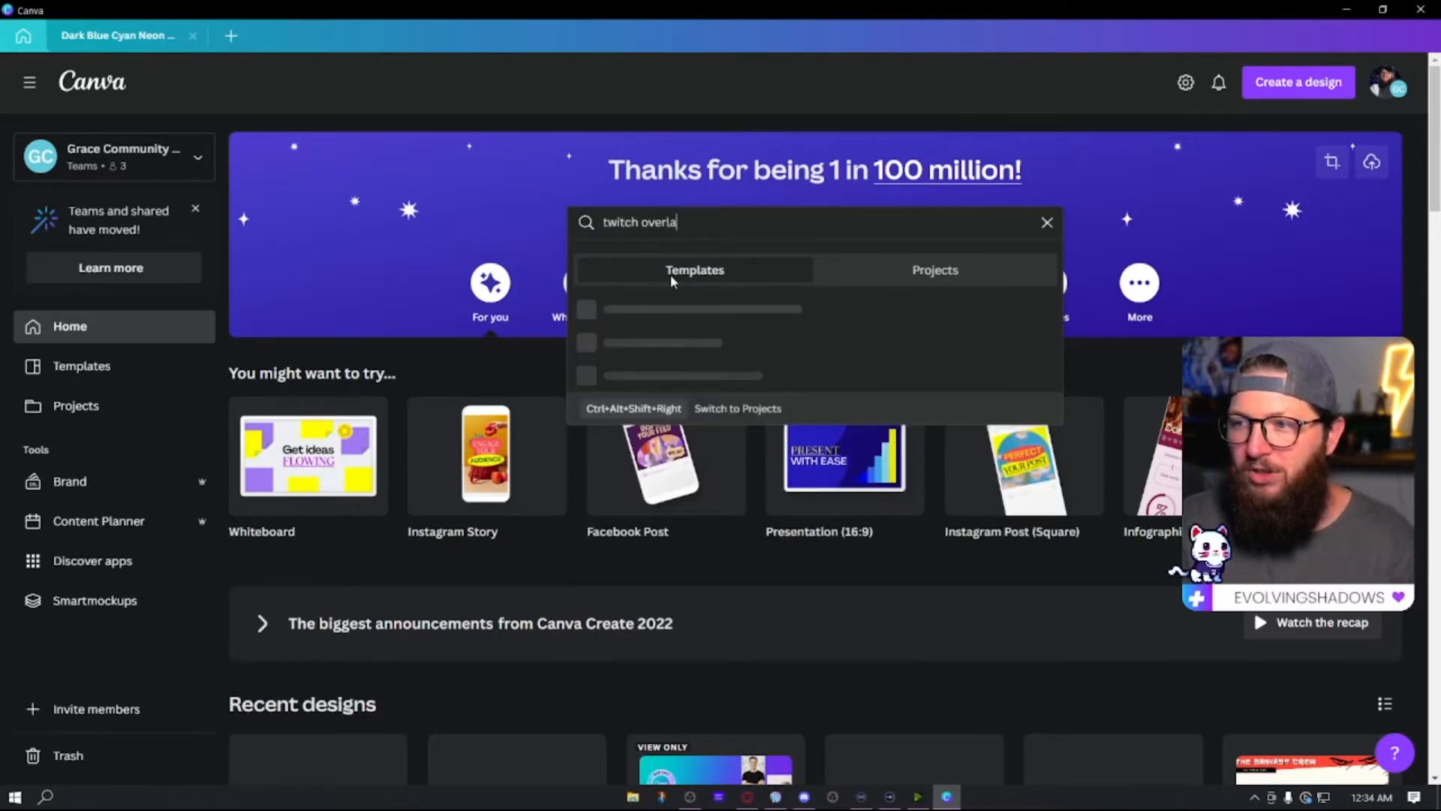
key("Return")
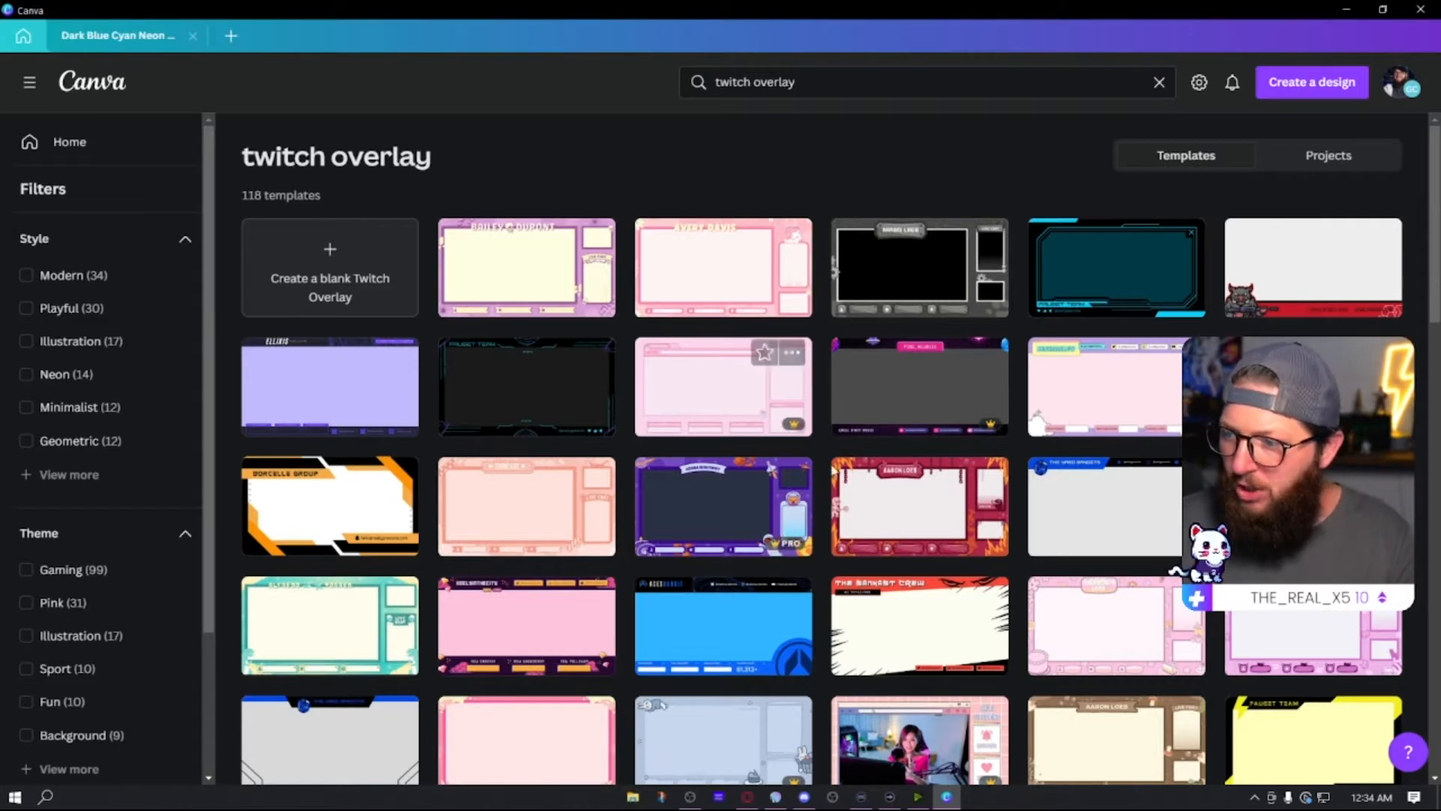
- Browse the Twitch overlay template results to compare the available designs
scroll(773, 353, "down", 2)
scroll(900, 471, "down", 2)
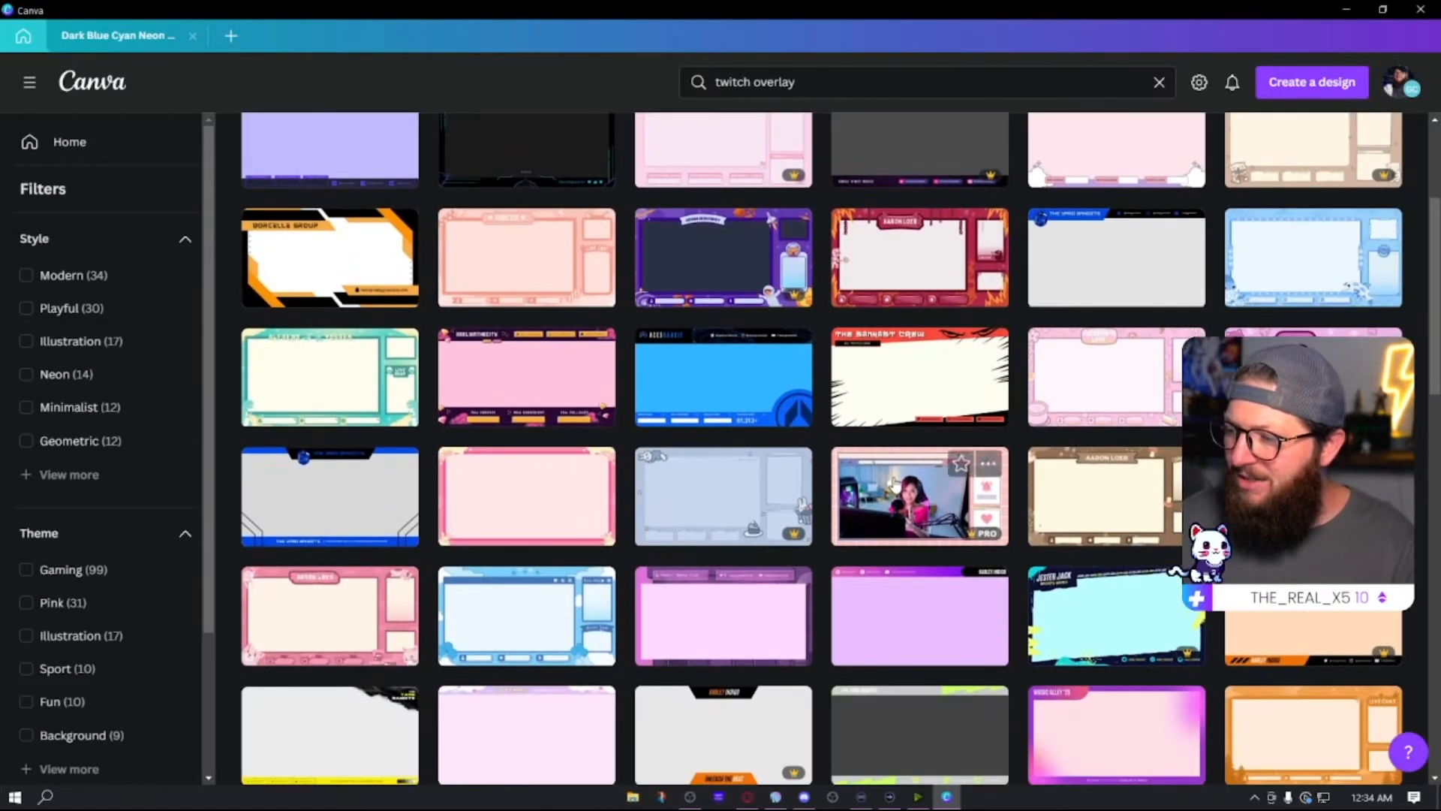
scroll(863, 466, "down", 2)
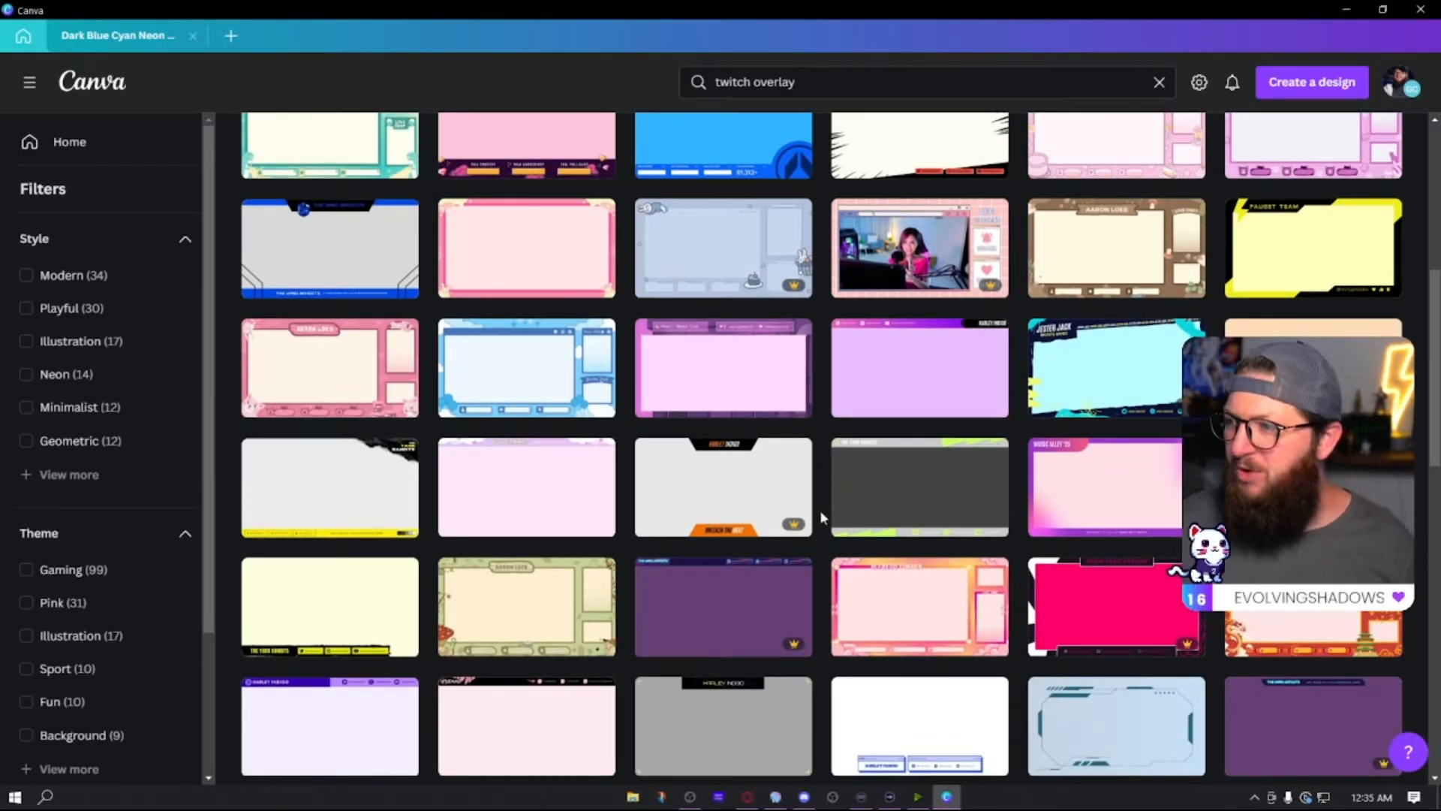
scroll(822, 518, "down", 2)
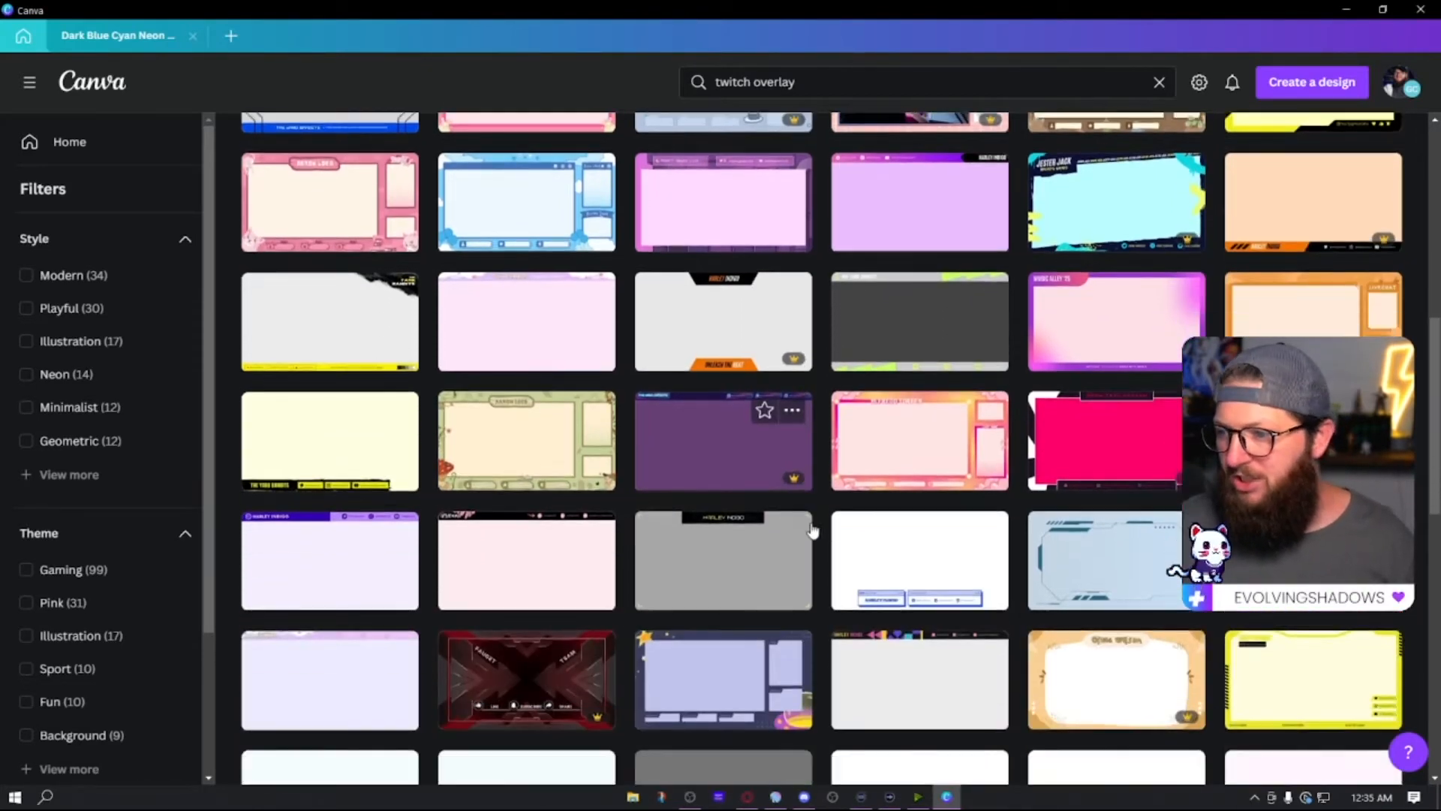
scroll(833, 537, "down", 3)
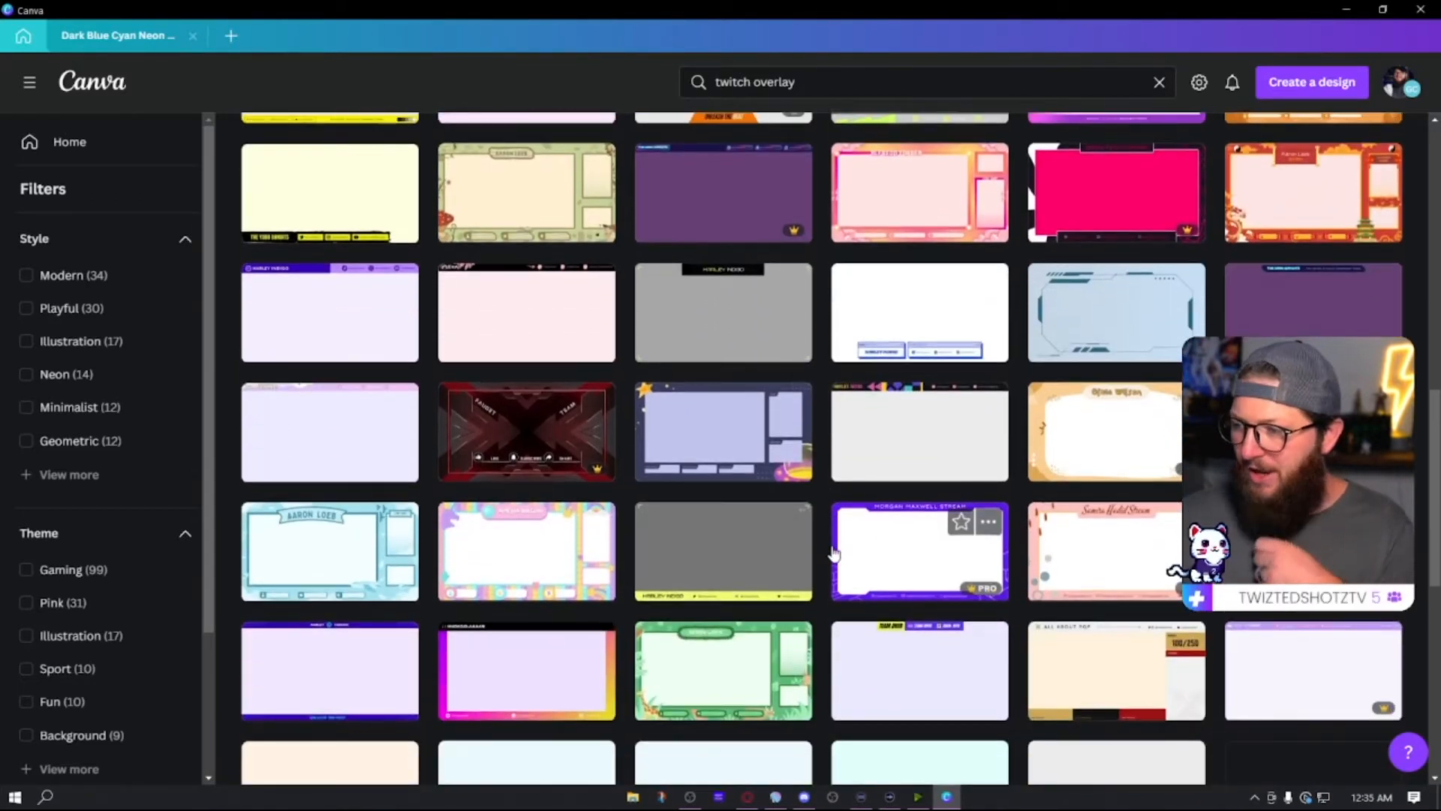
scroll(1066, 596, "up", 3)
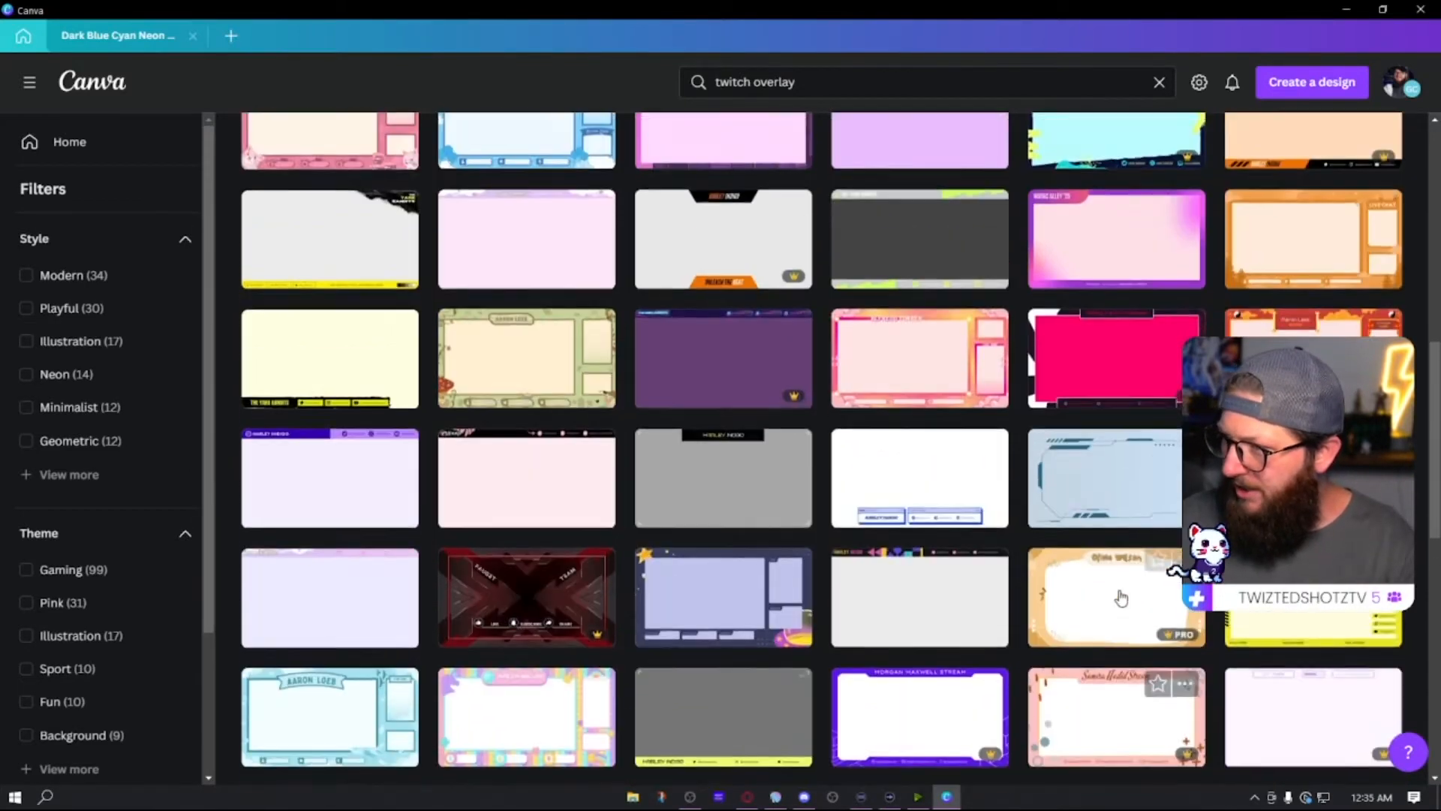
scroll(1123, 593, "up", 1)
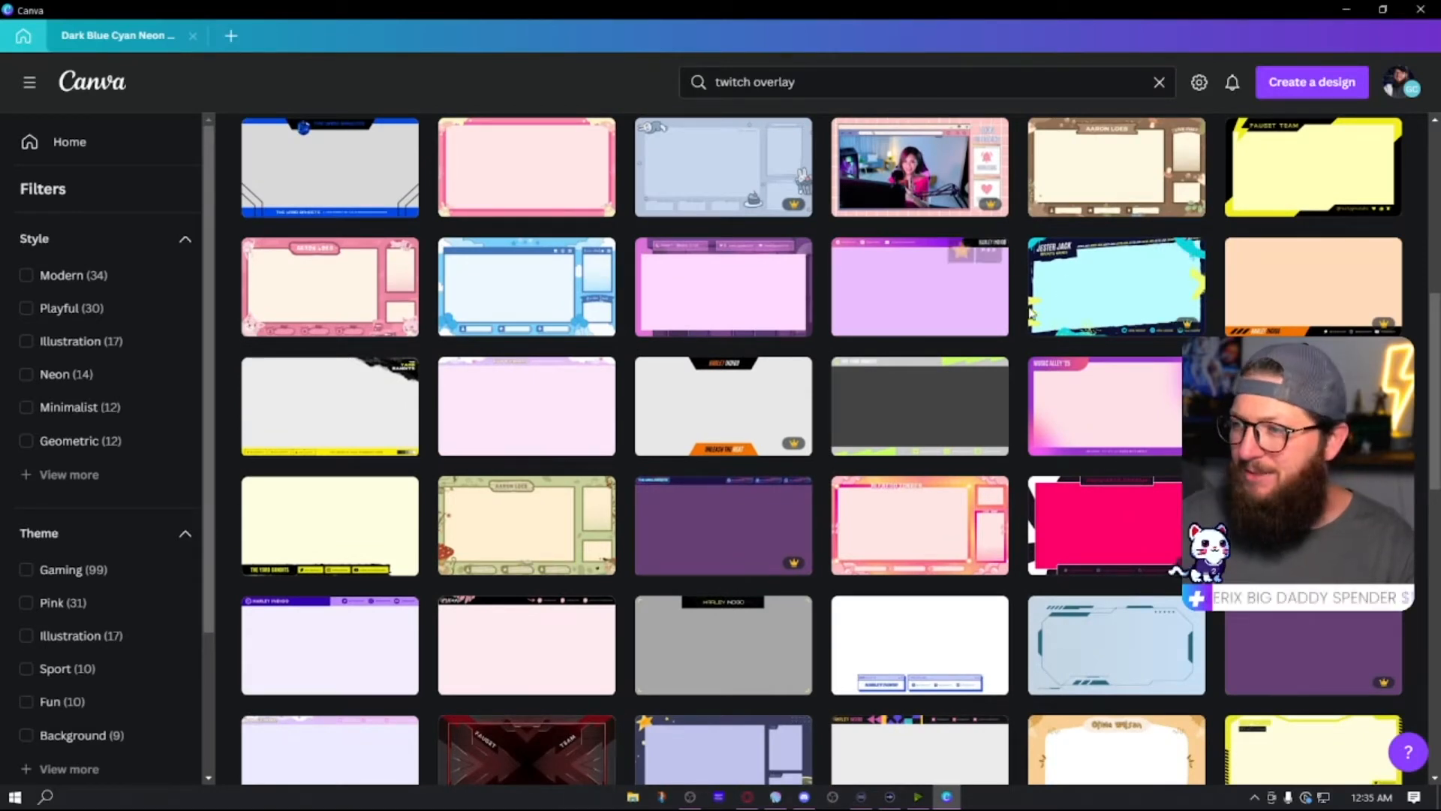
scroll(751, 451, "down", 1)
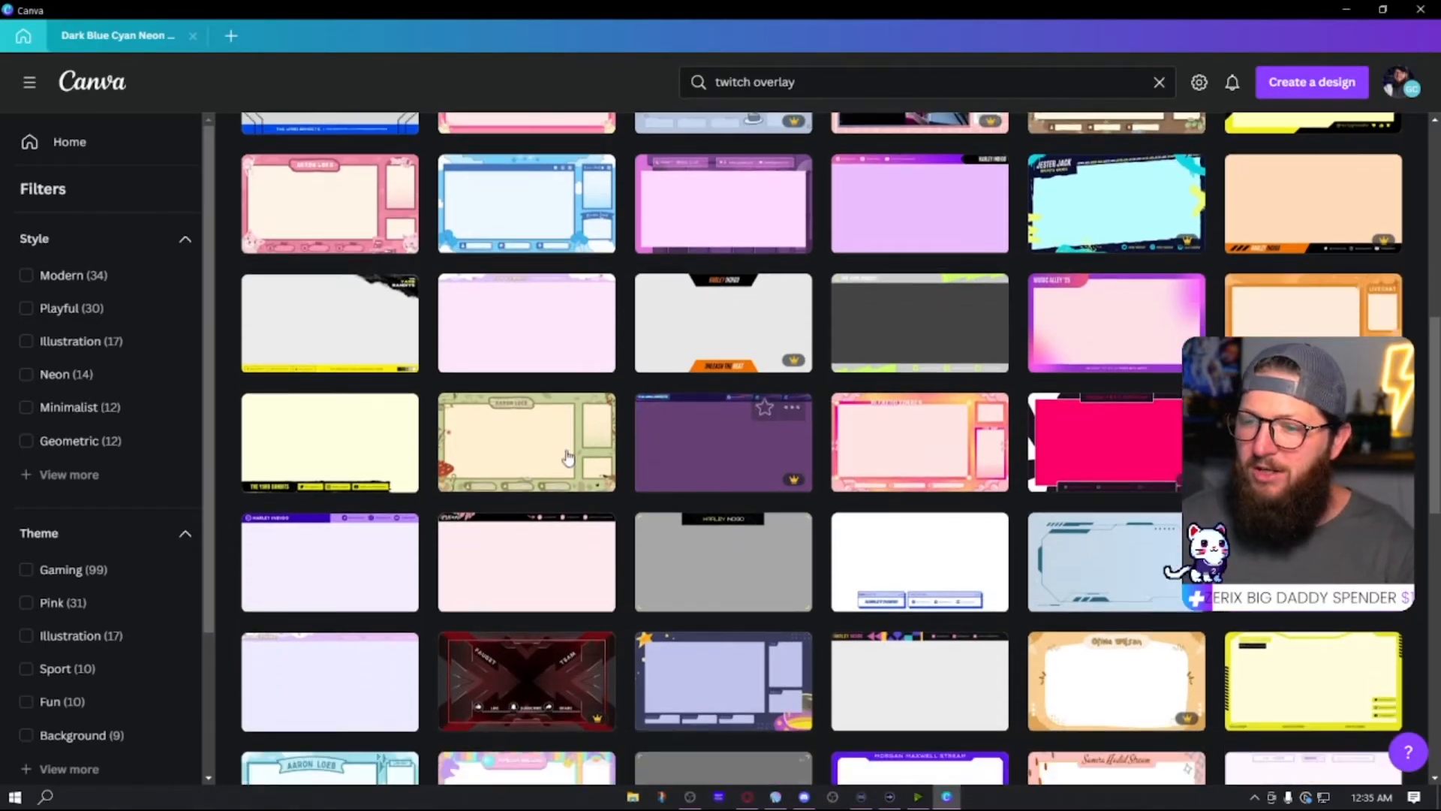
scroll(345, 428, "down", 5)
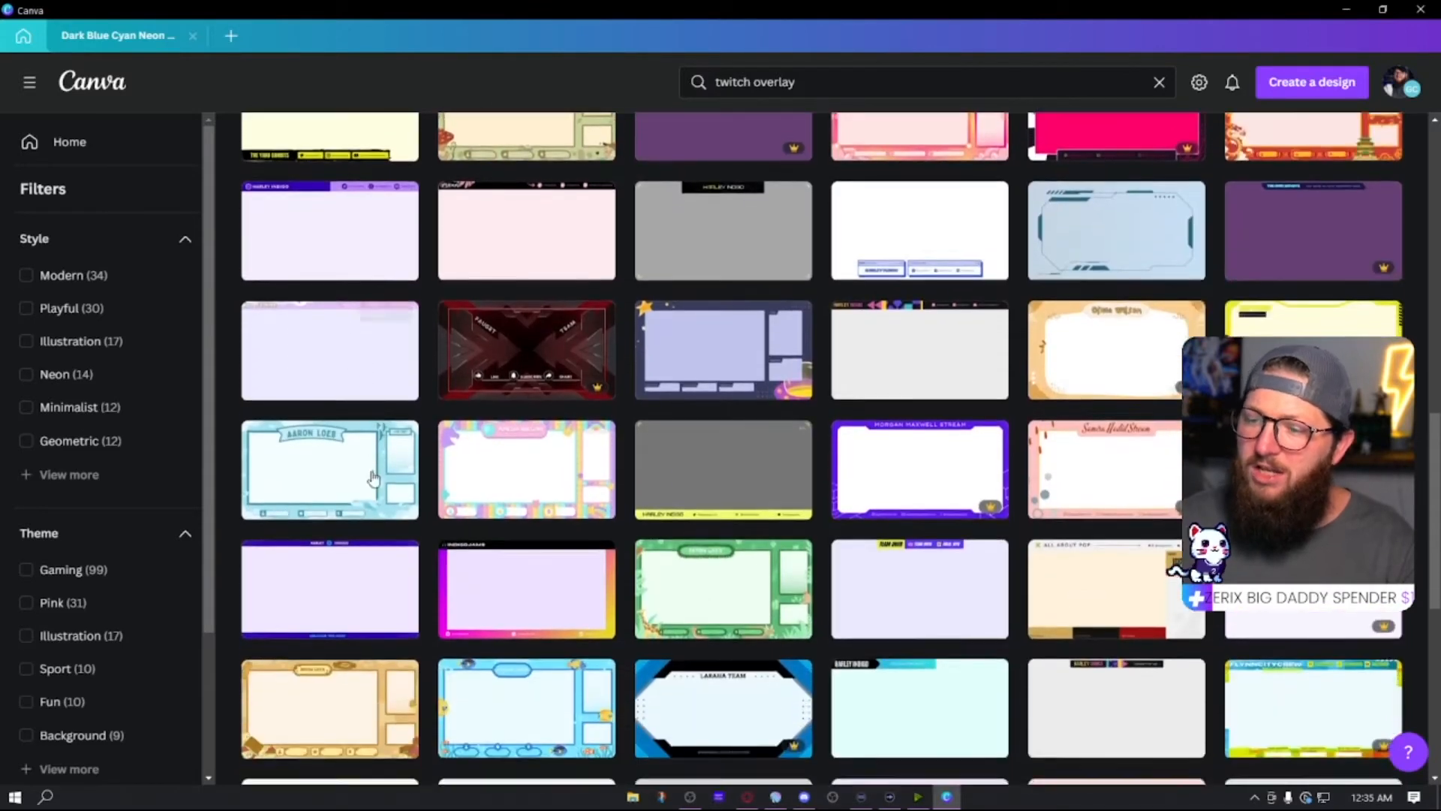
scroll(502, 514, "down", 2)
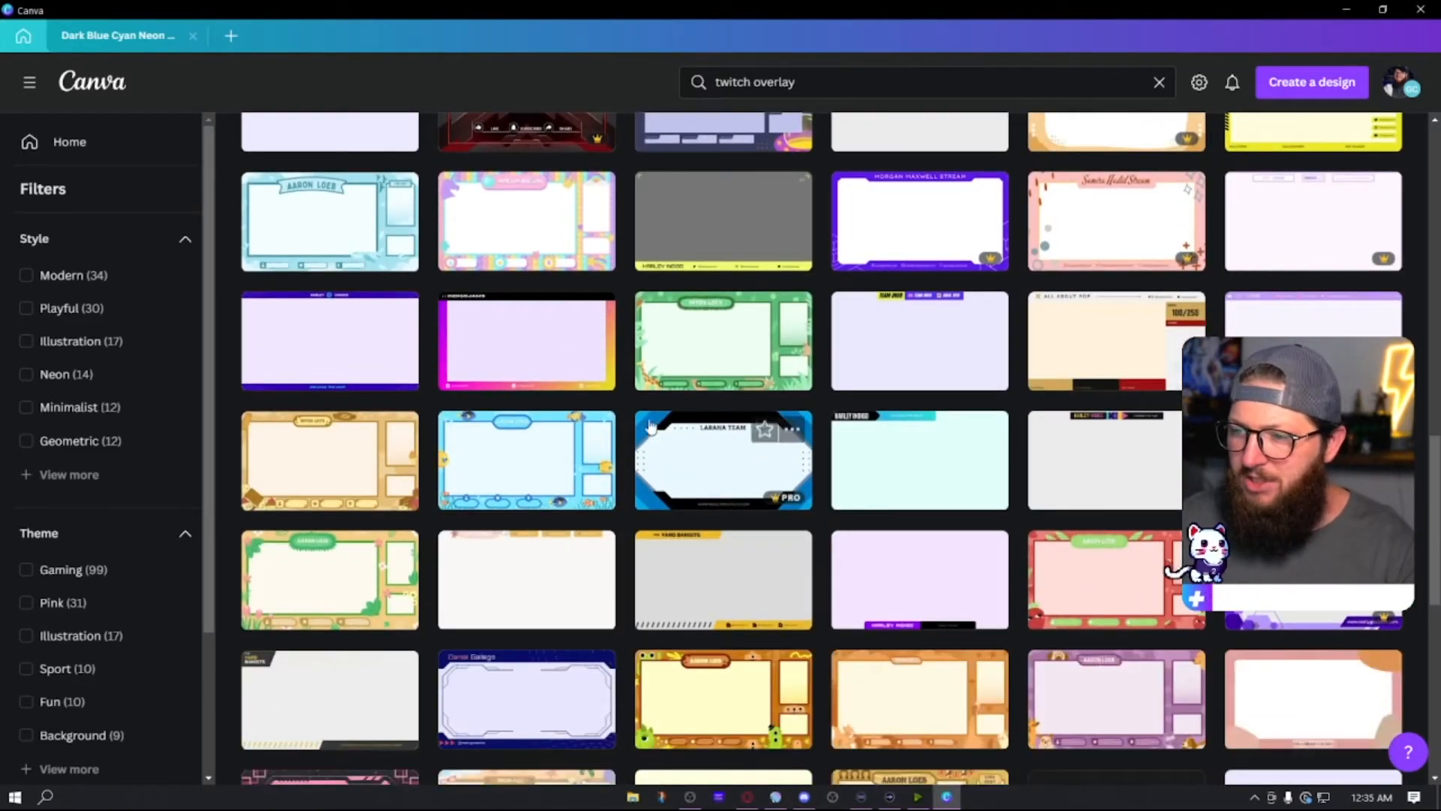
scroll(507, 404, "up", 4)
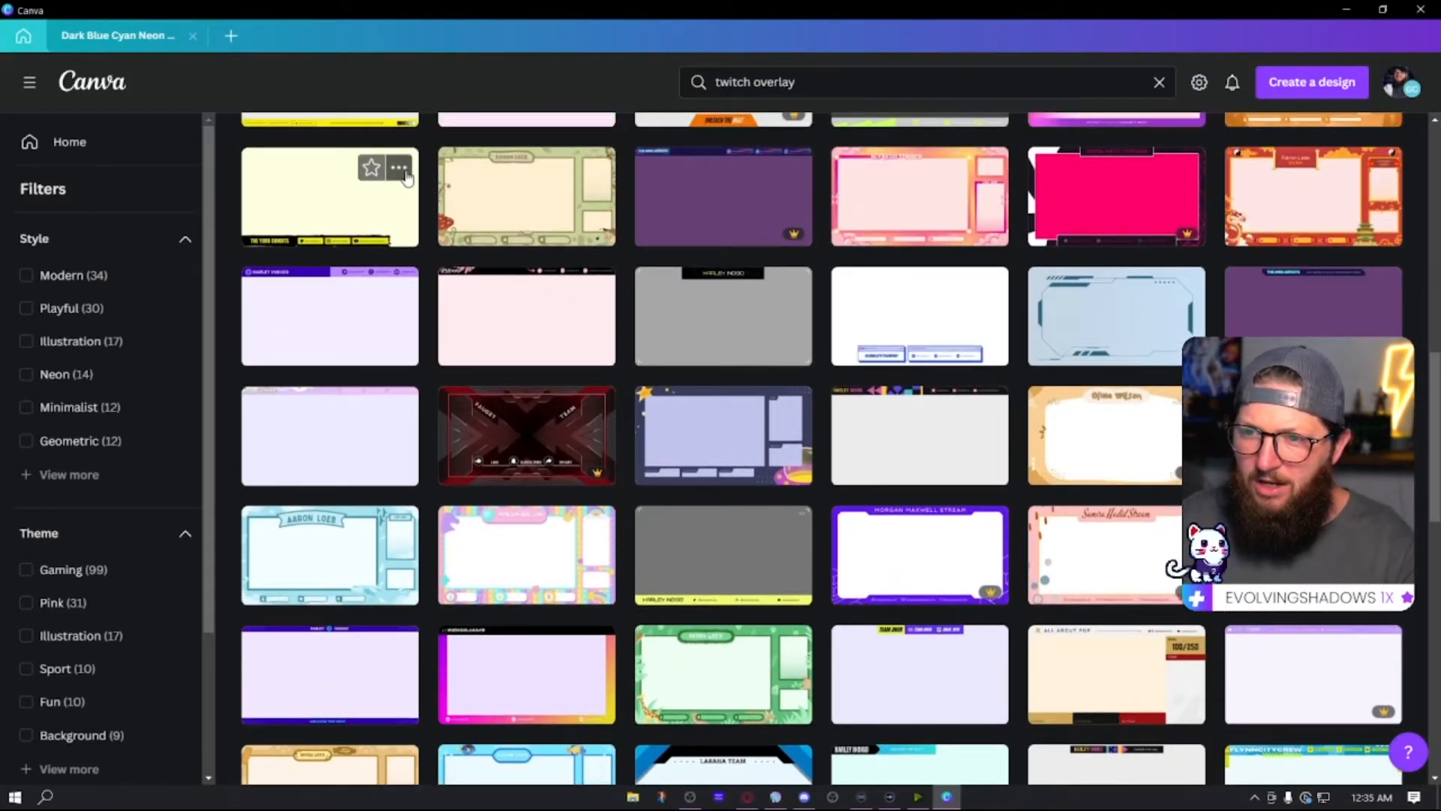
- Preview the Yellow and Black Gamer Grunge Twitch Overlay and, from its similar templates, the Blue Black White Tactical eSports Twitch Overlay
left_click(399, 169)
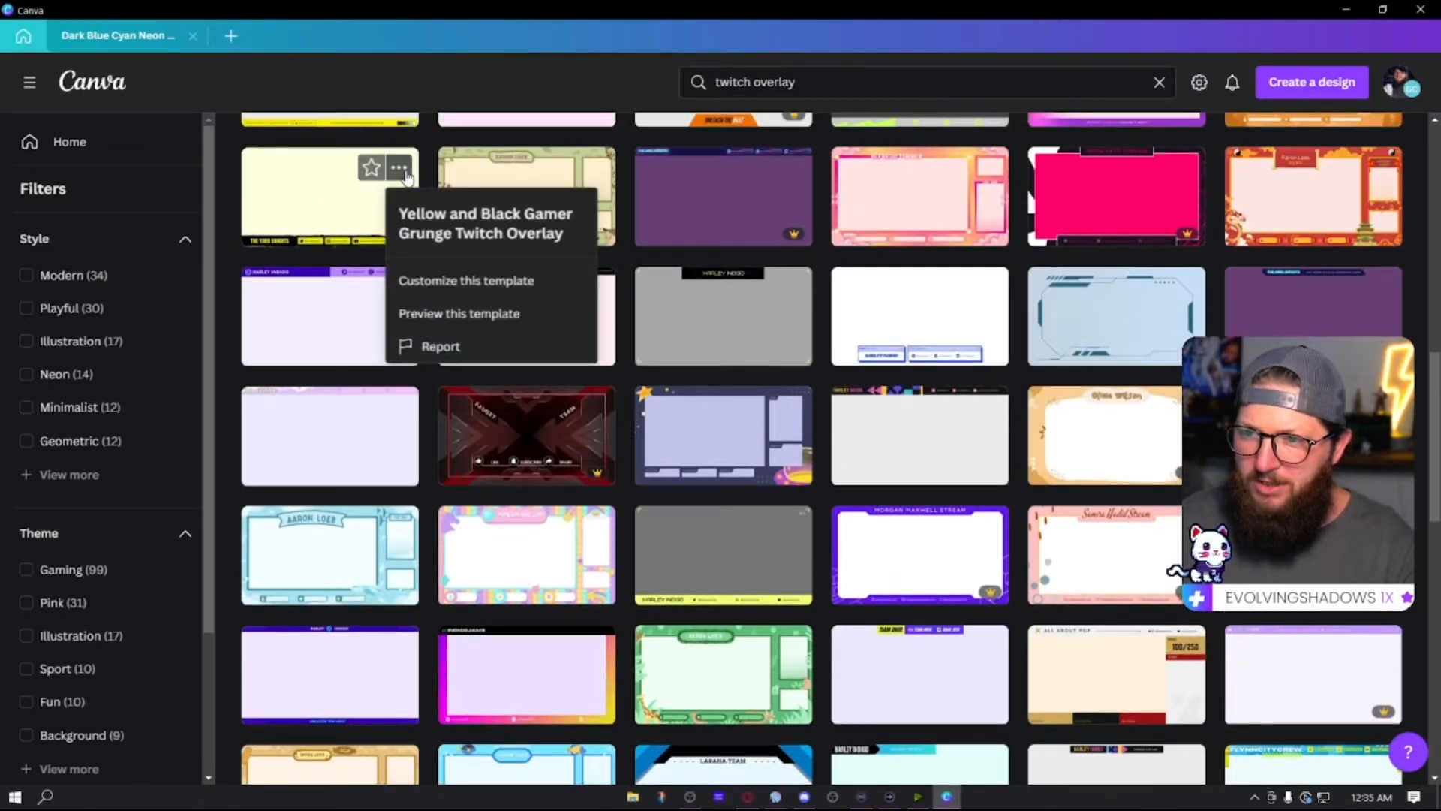
left_click(460, 314)
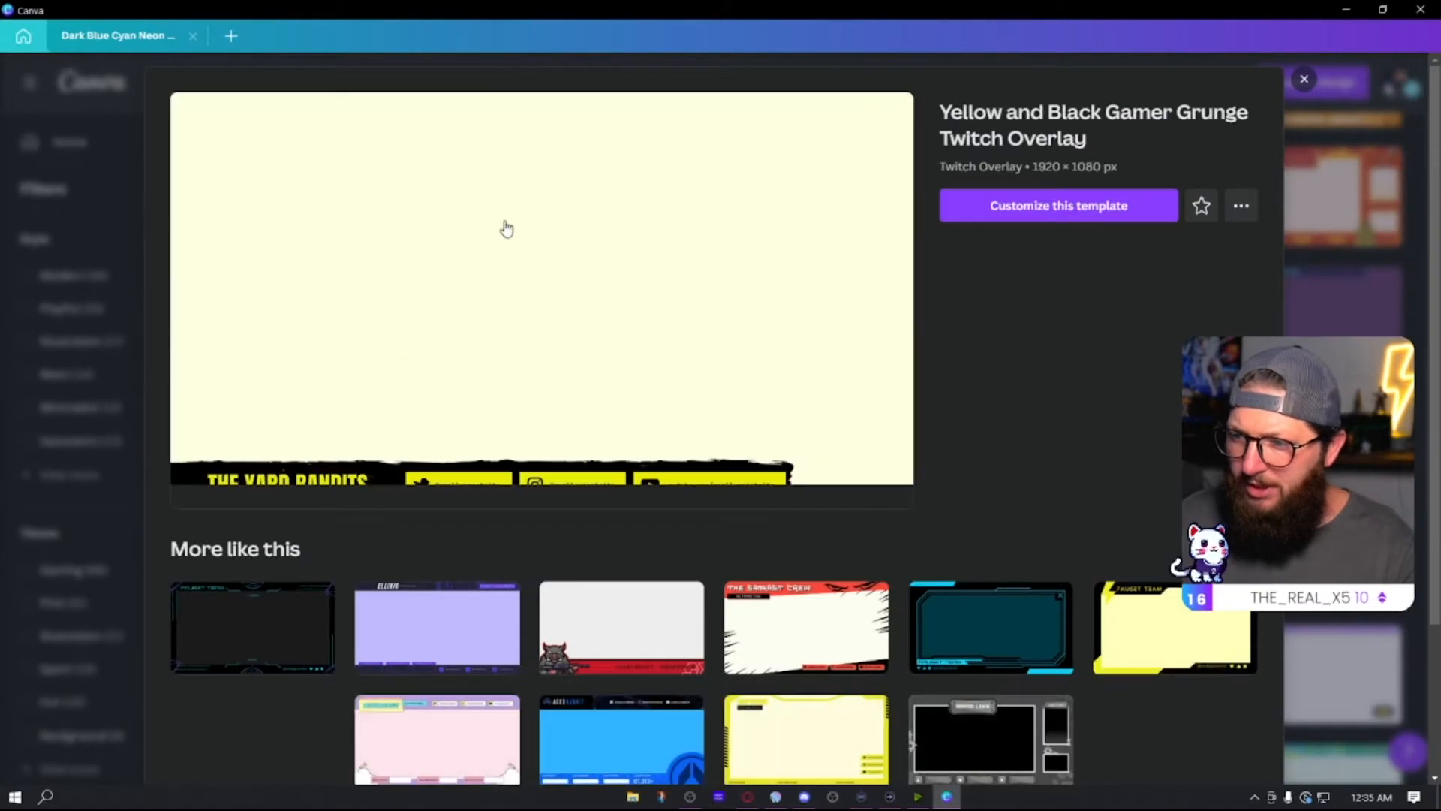
scroll(376, 634, "down", 3)
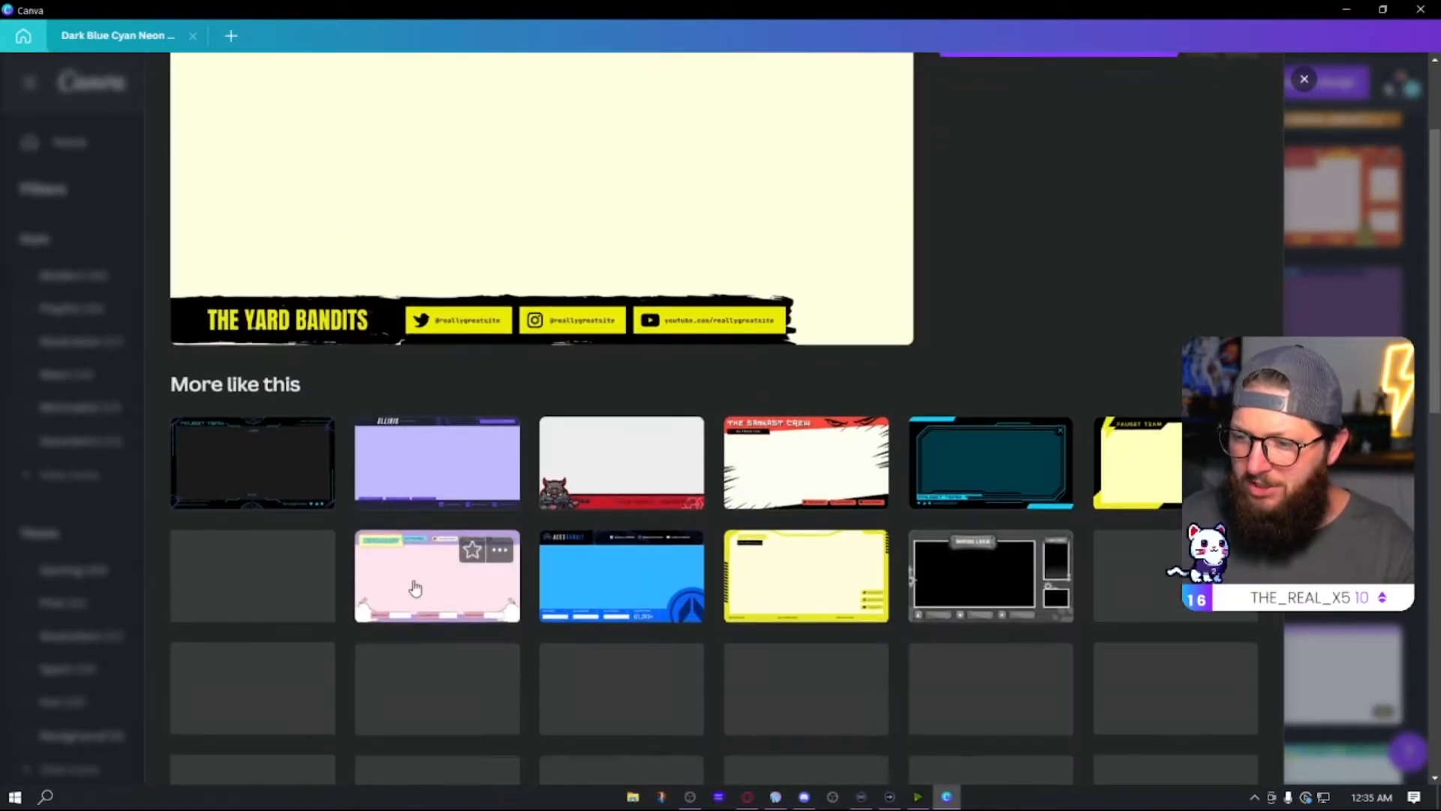
scroll(963, 624, "down", 3)
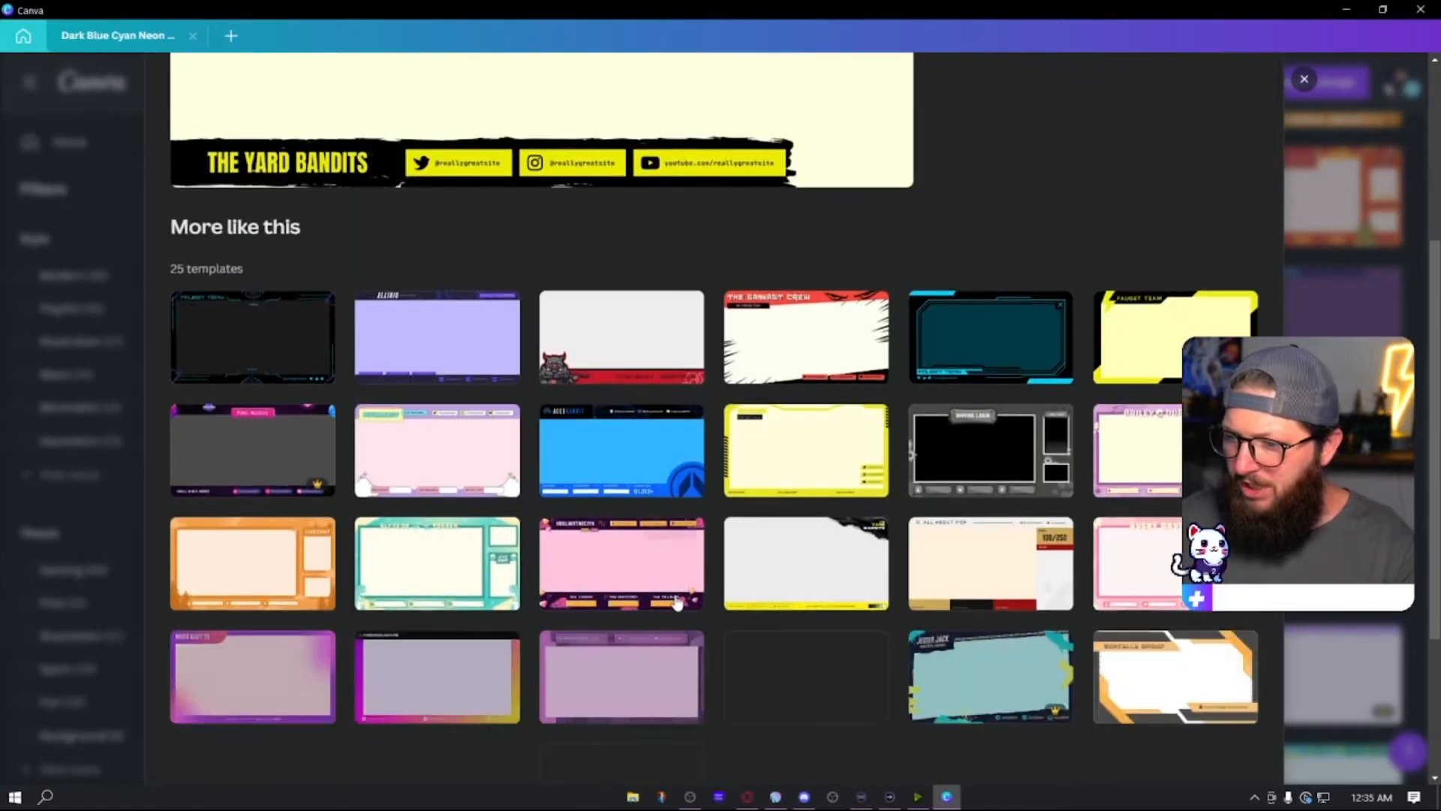
left_click(607, 373)
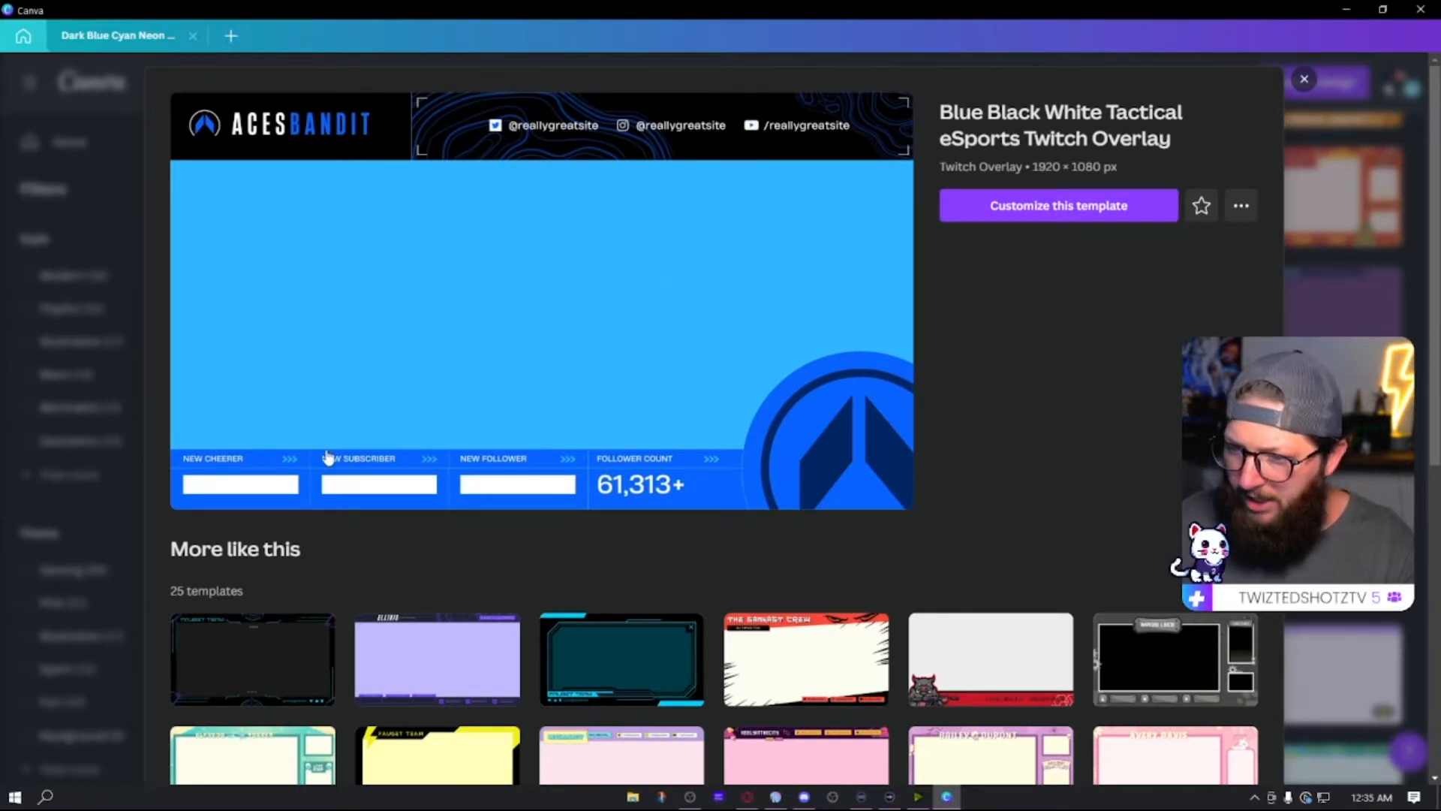
- Pick the Dark Blue Cyan Neon Yellow Grunge Gaming Twitch Overlay from the similar templates and open it for customizing
scroll(520, 463, "down", 5)
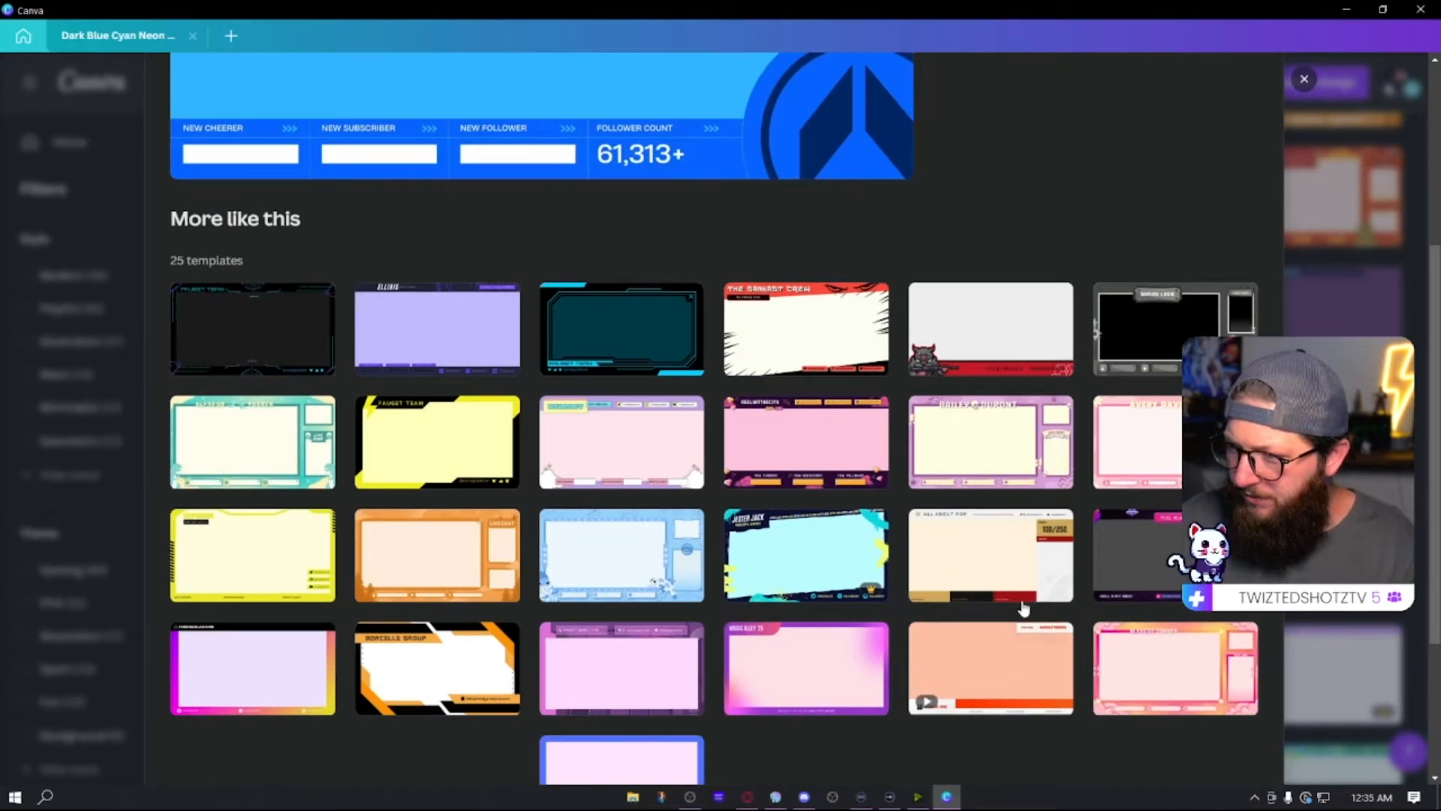
scroll(660, 678, "down", 1)
scroll(773, 396, "down", 1)
left_click(773, 396)
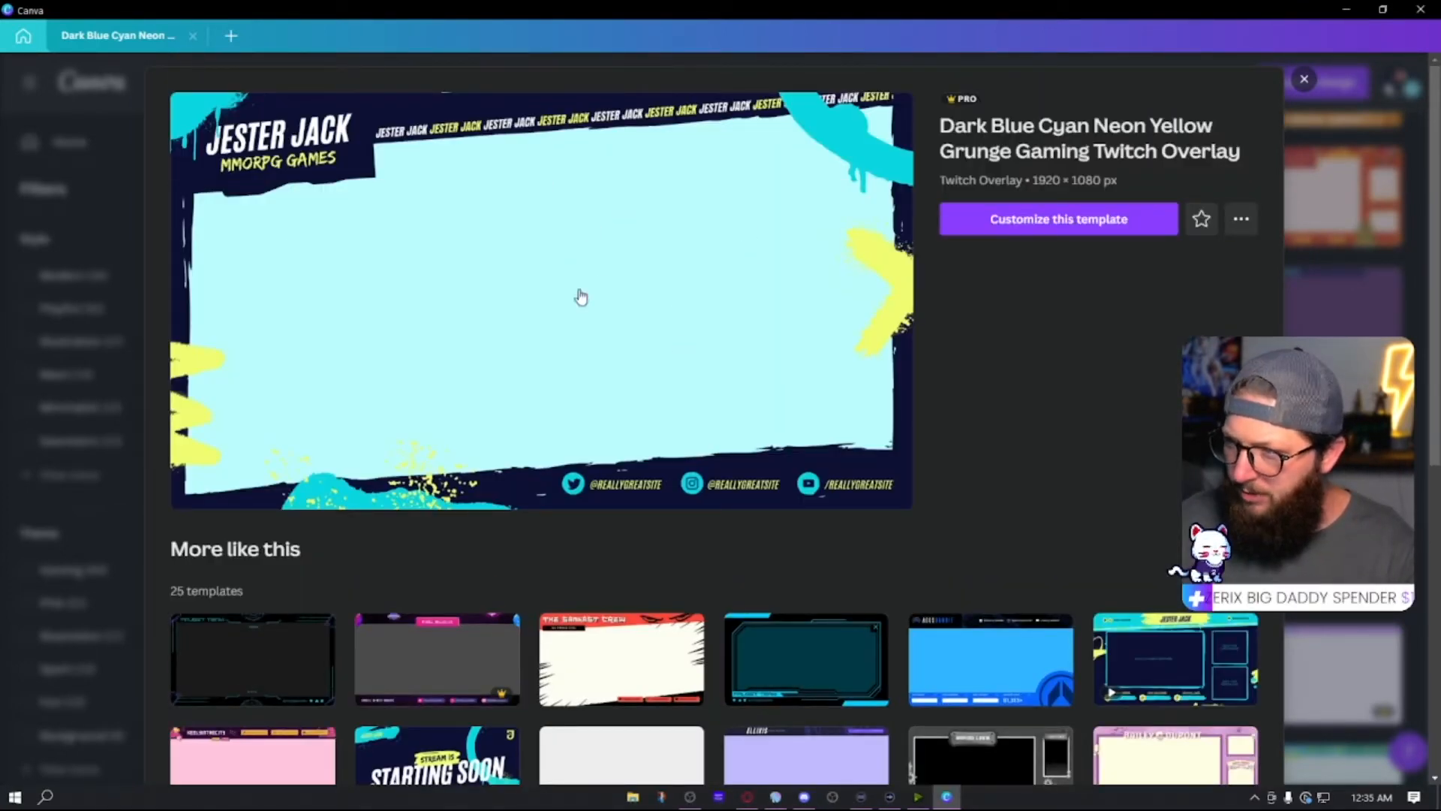
left_click(1037, 234)
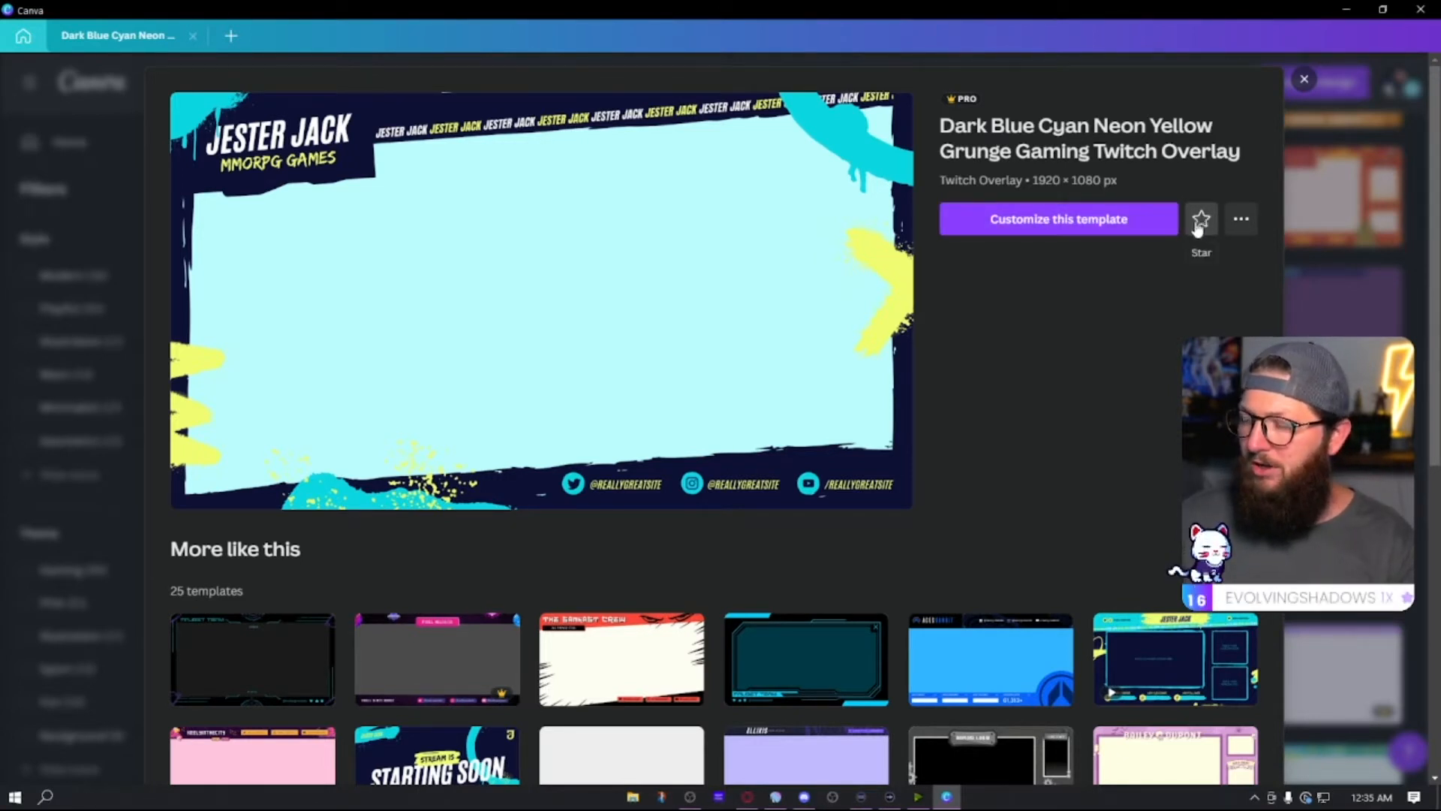
left_click(1028, 221)
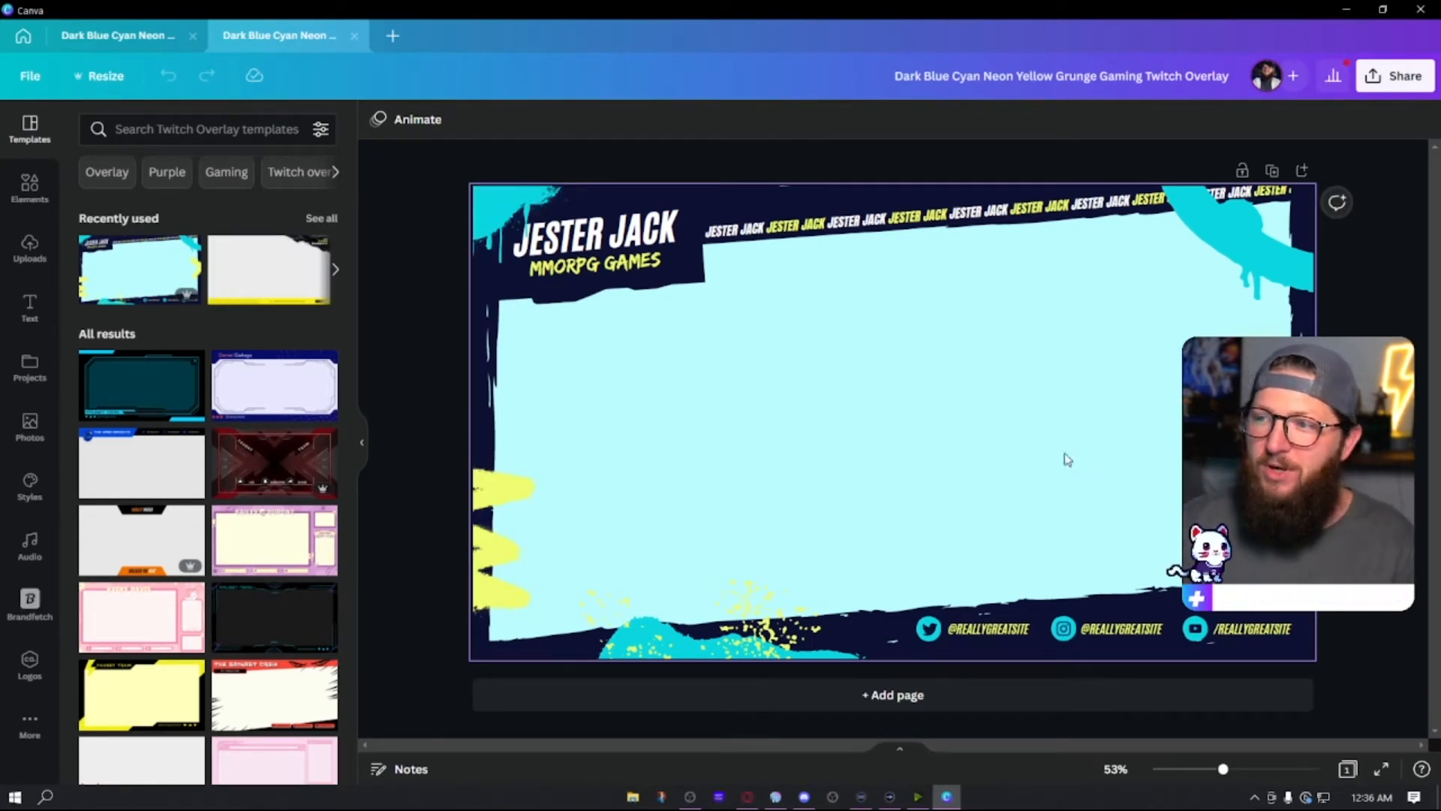
- Check which text elements of the overlay are editable: the title, the subtitle and the repeated name strip
left_click(617, 239)
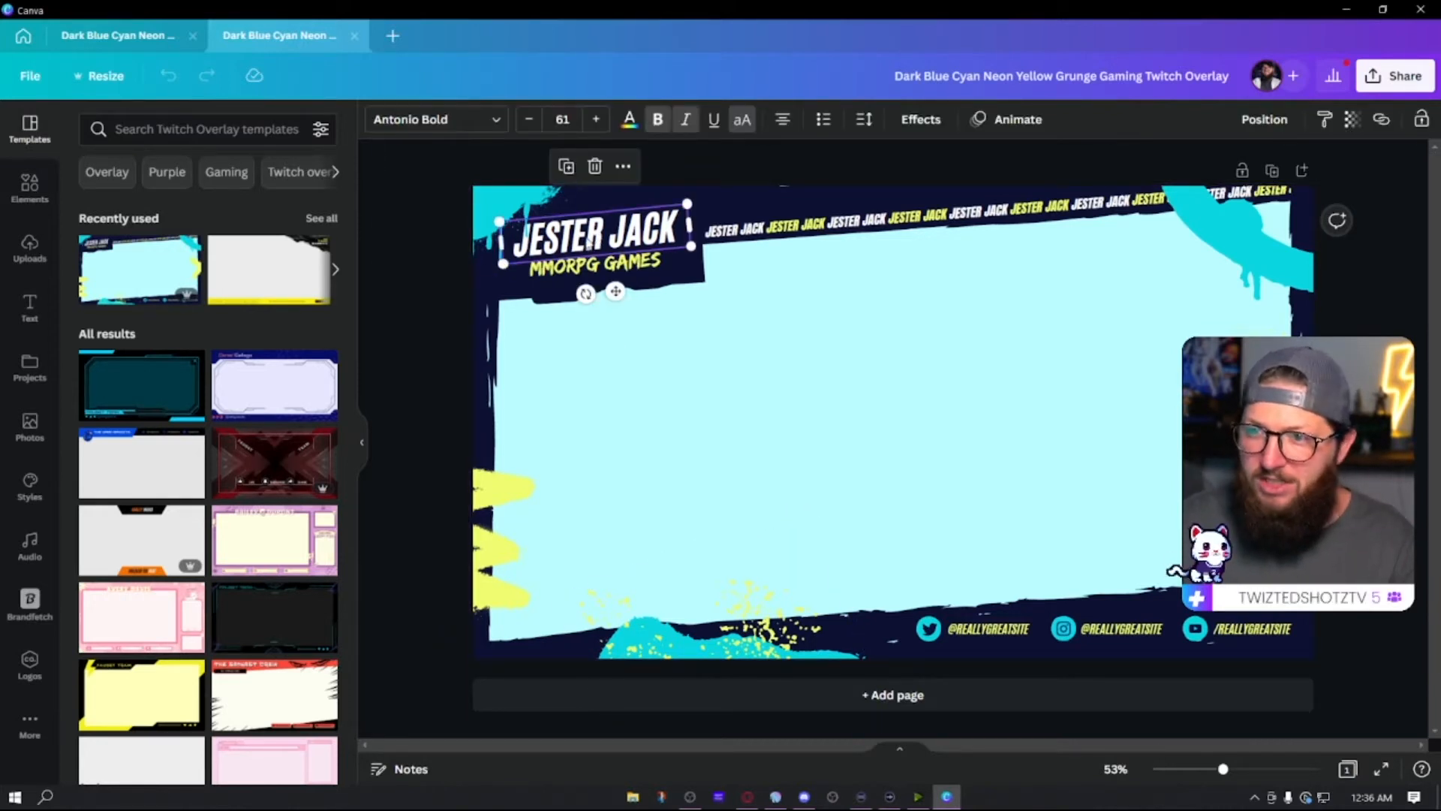
left_click(593, 265)
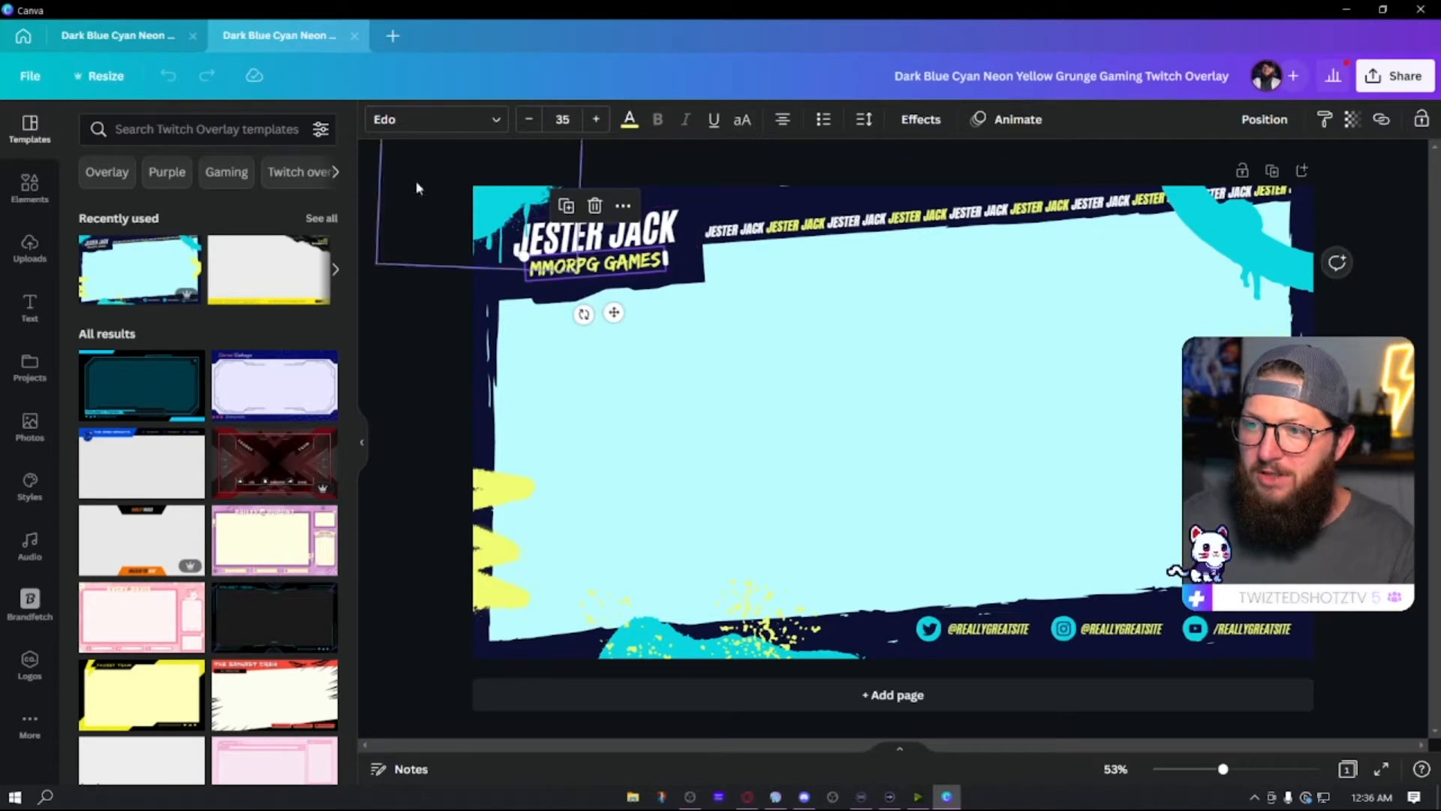
left_click(743, 222)
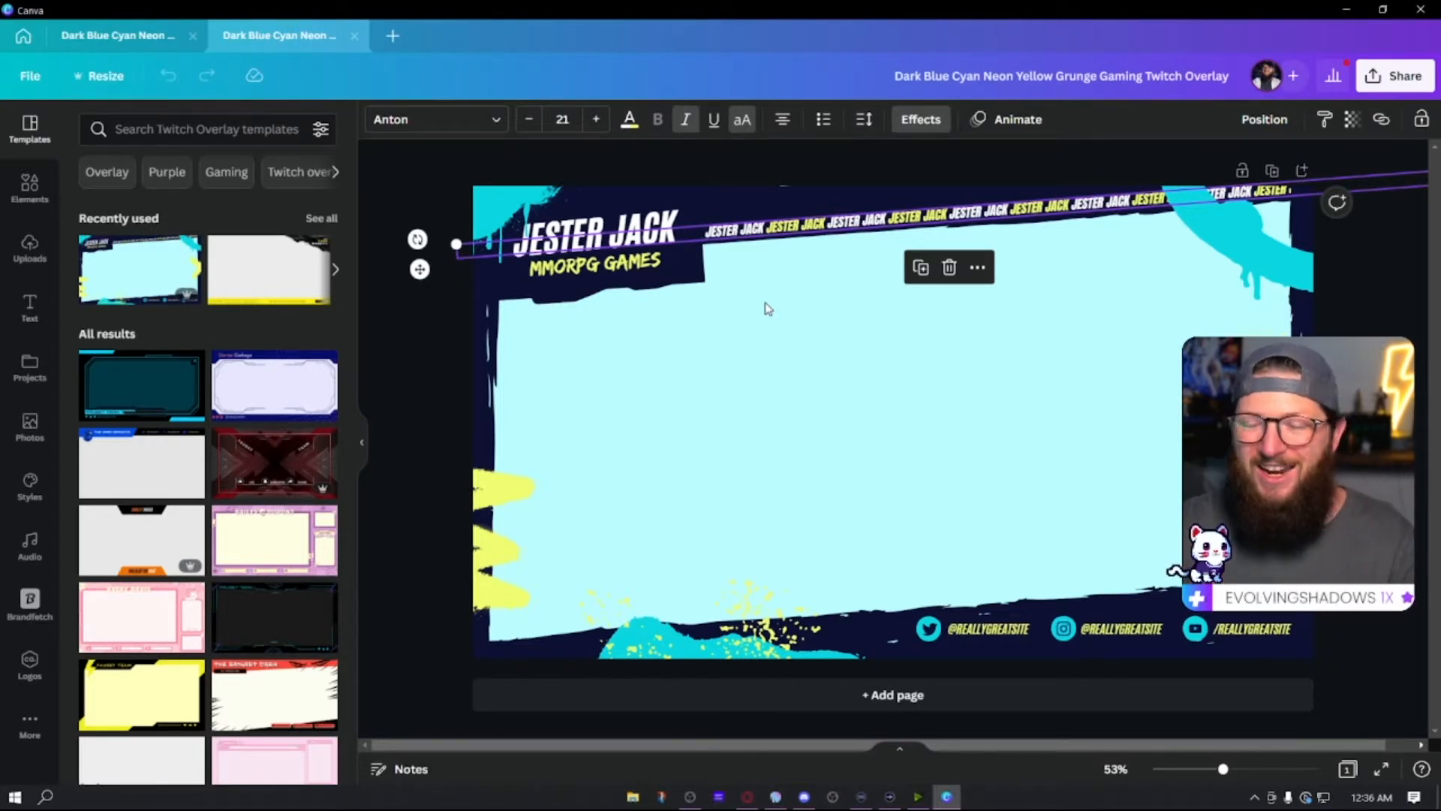
left_click(634, 233)
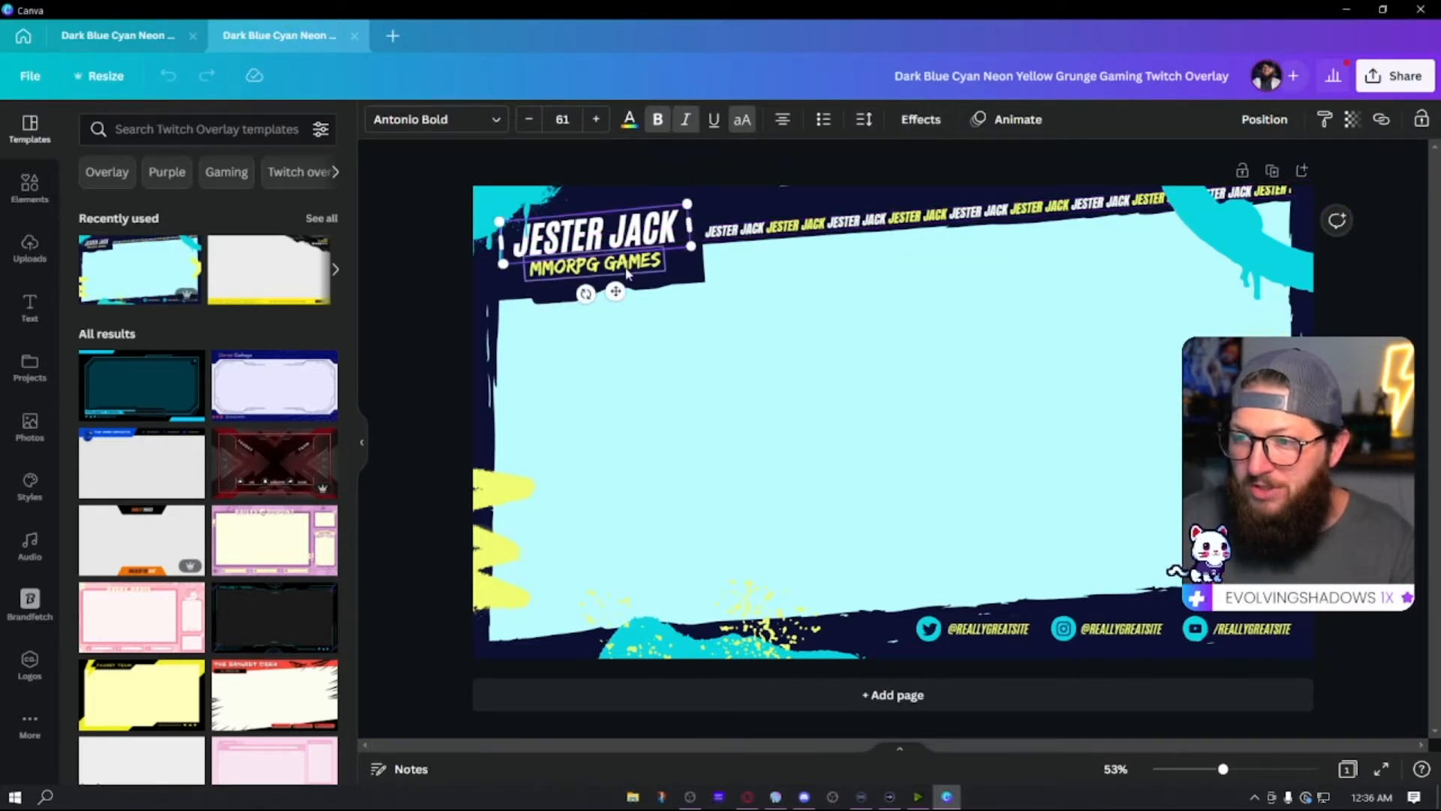
left_click(628, 262, "shift")
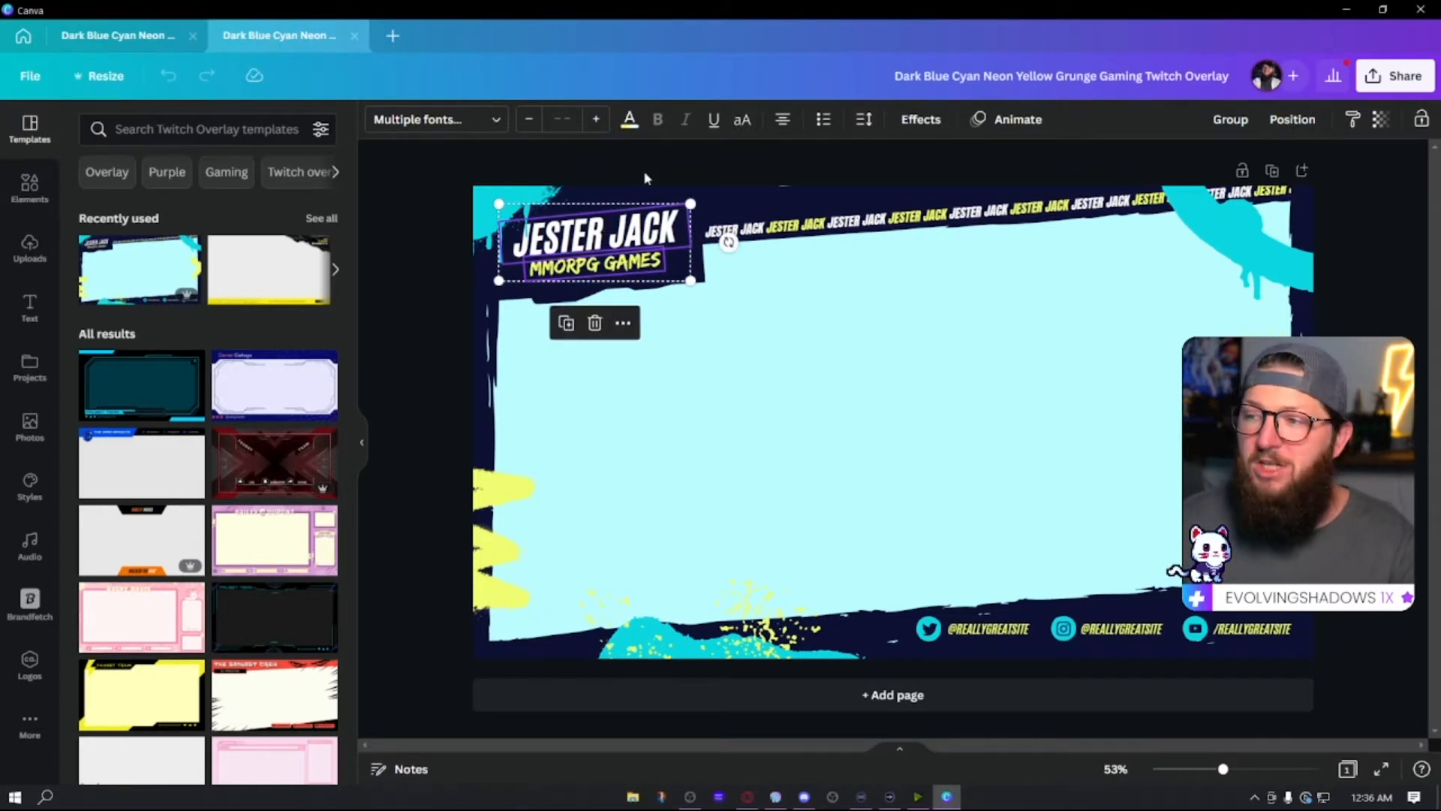
left_click(713, 188)
left_click(524, 157)
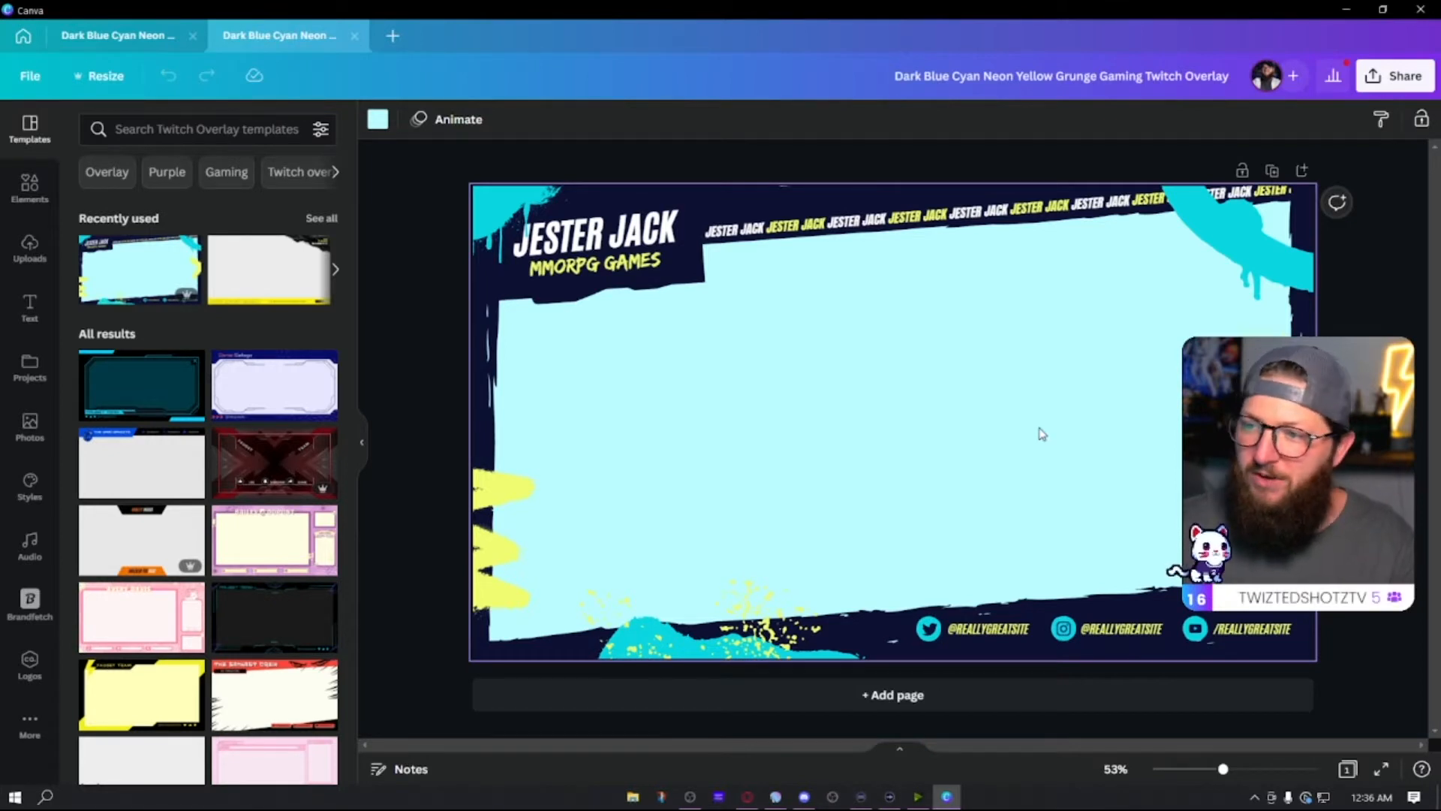
- Replace the overlay's "JESTER JACK" title with "LIONCHASER"
double_click(654, 233)
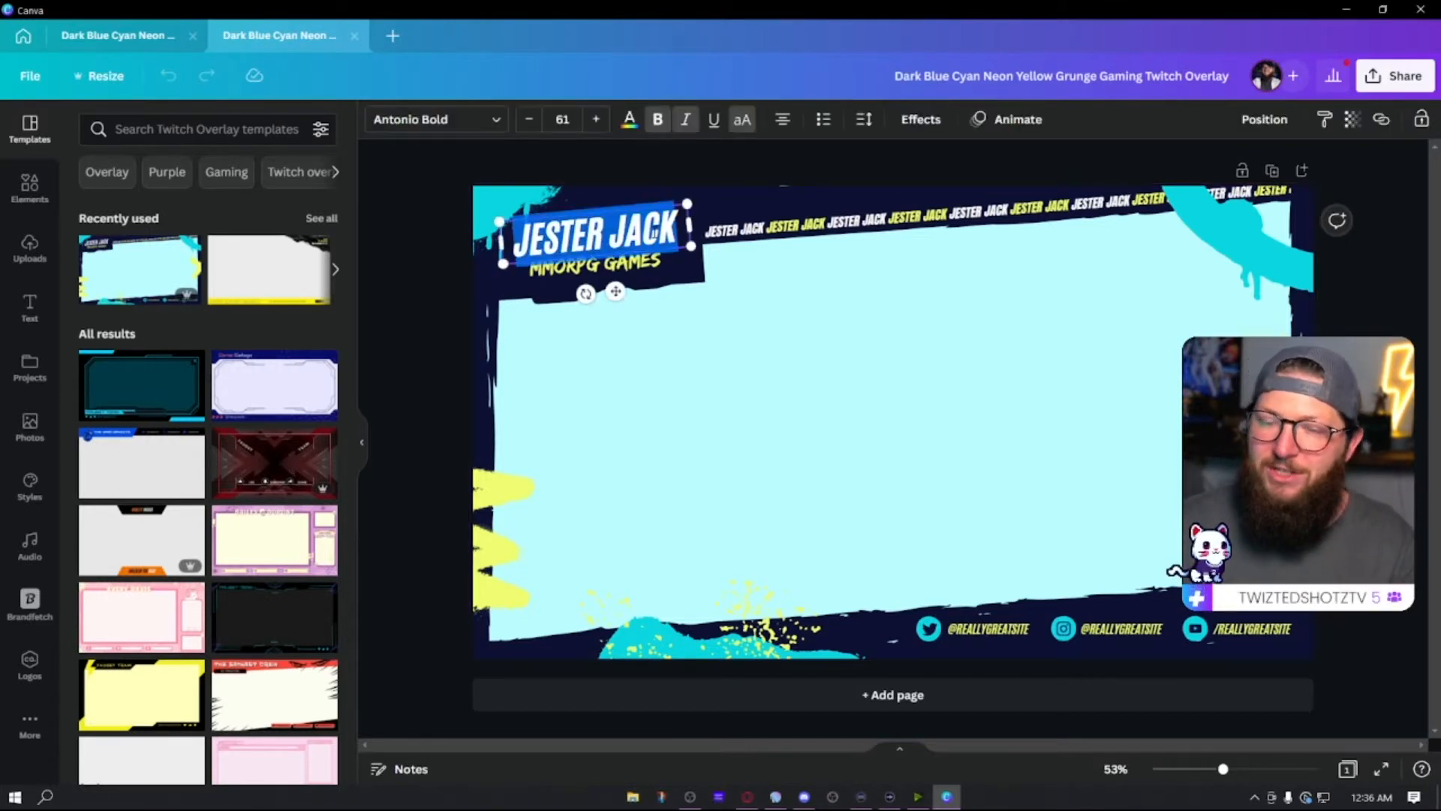
type("LIONCHASER")
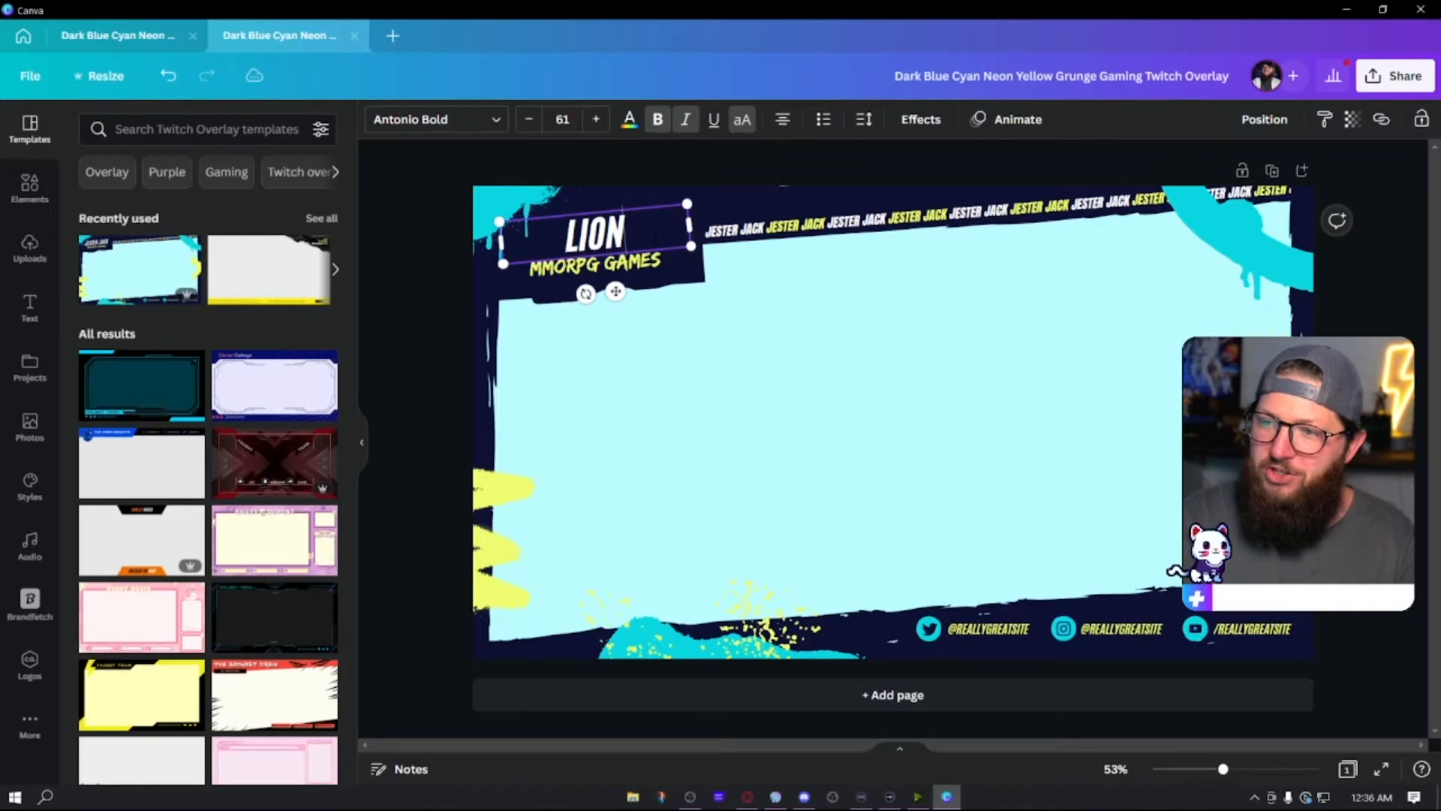
left_click(783, 384)
- Replace the "MMORPG GAMES" subtitle under the title with "ROCK N ROLL"
left_click(603, 247)
double_click(602, 264)
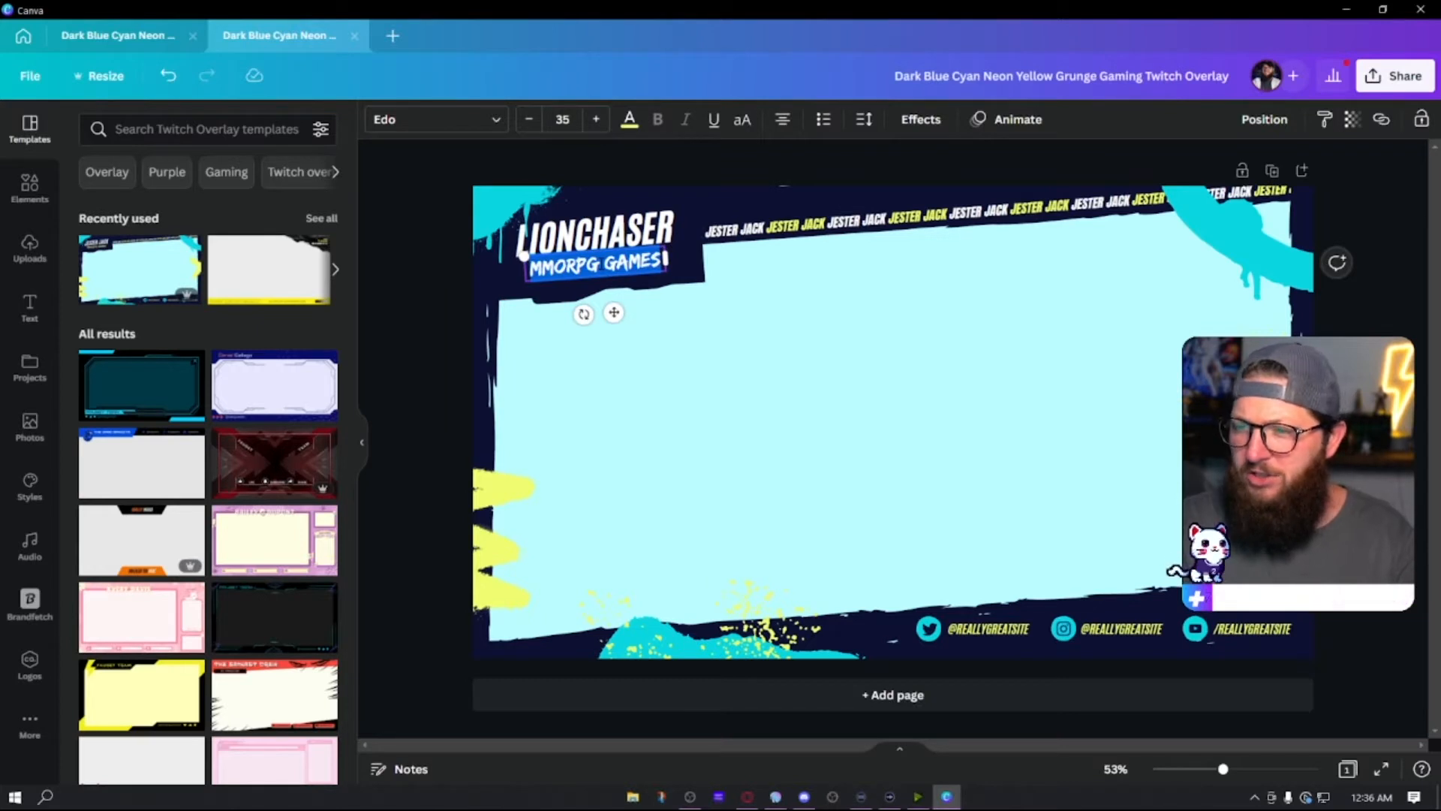
type("ROCK N ROLL")
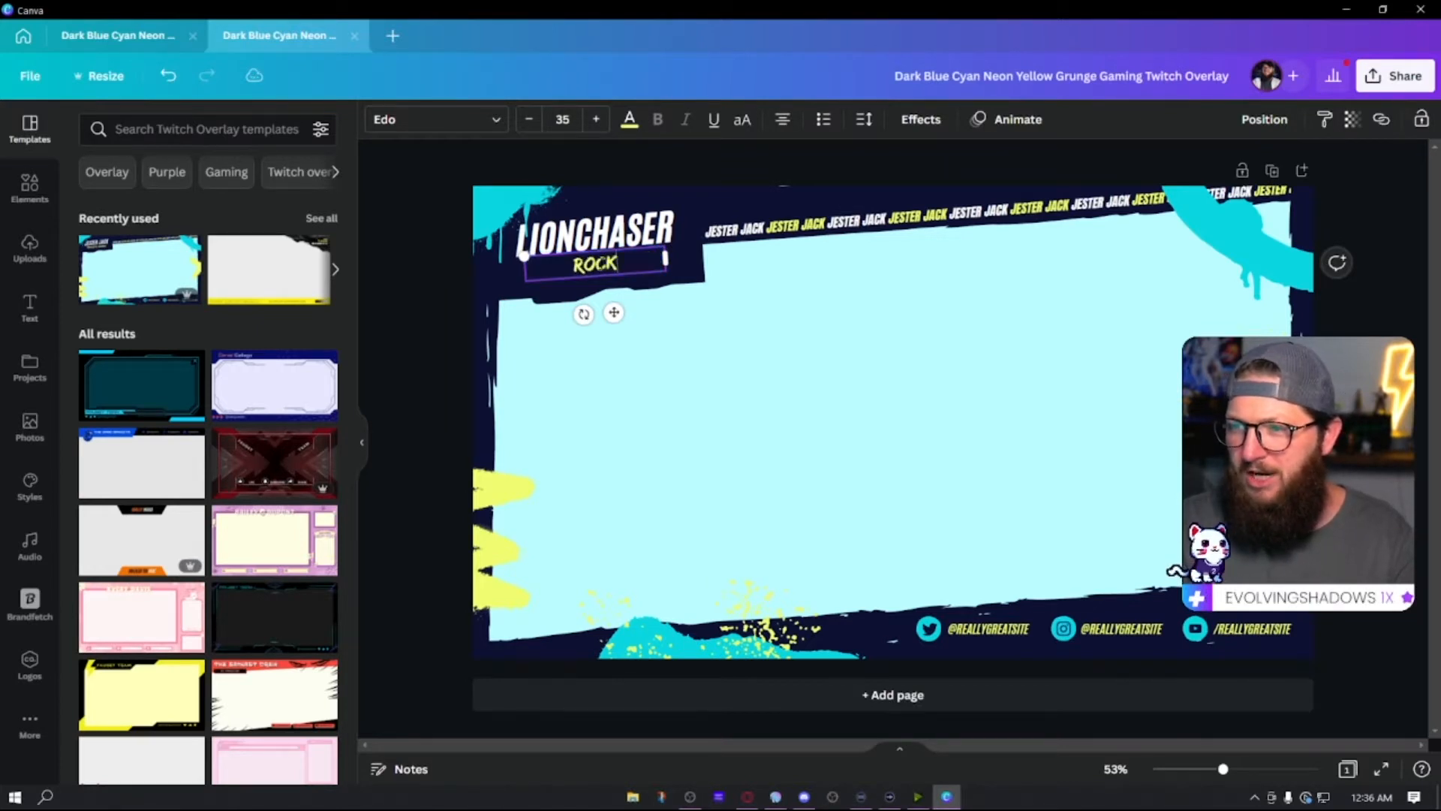
- Replace the repeated "JESTER JACK" names in the slanted strip along the overlay's top with repeated "LIONCHASER"
left_click(831, 396)
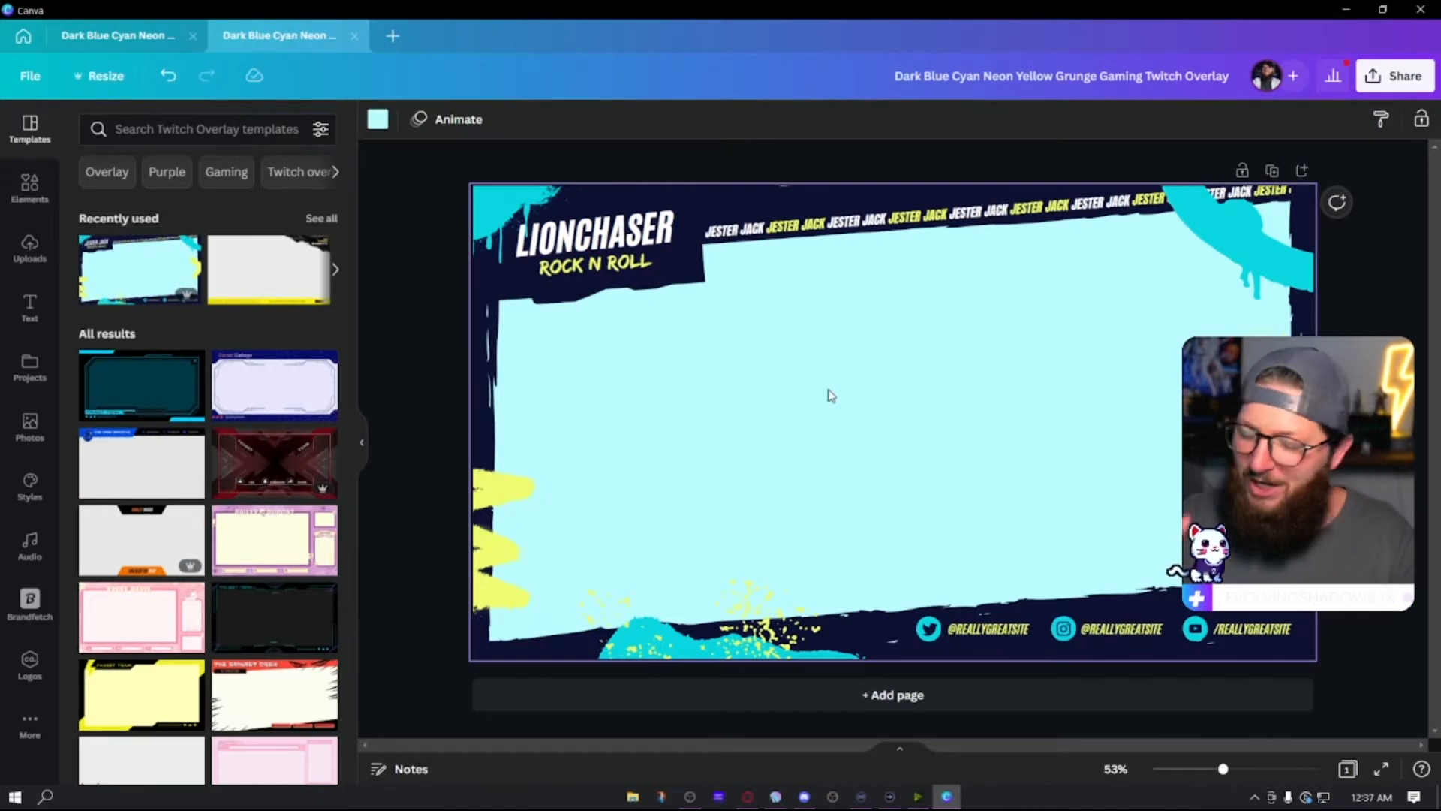
left_click(794, 227)
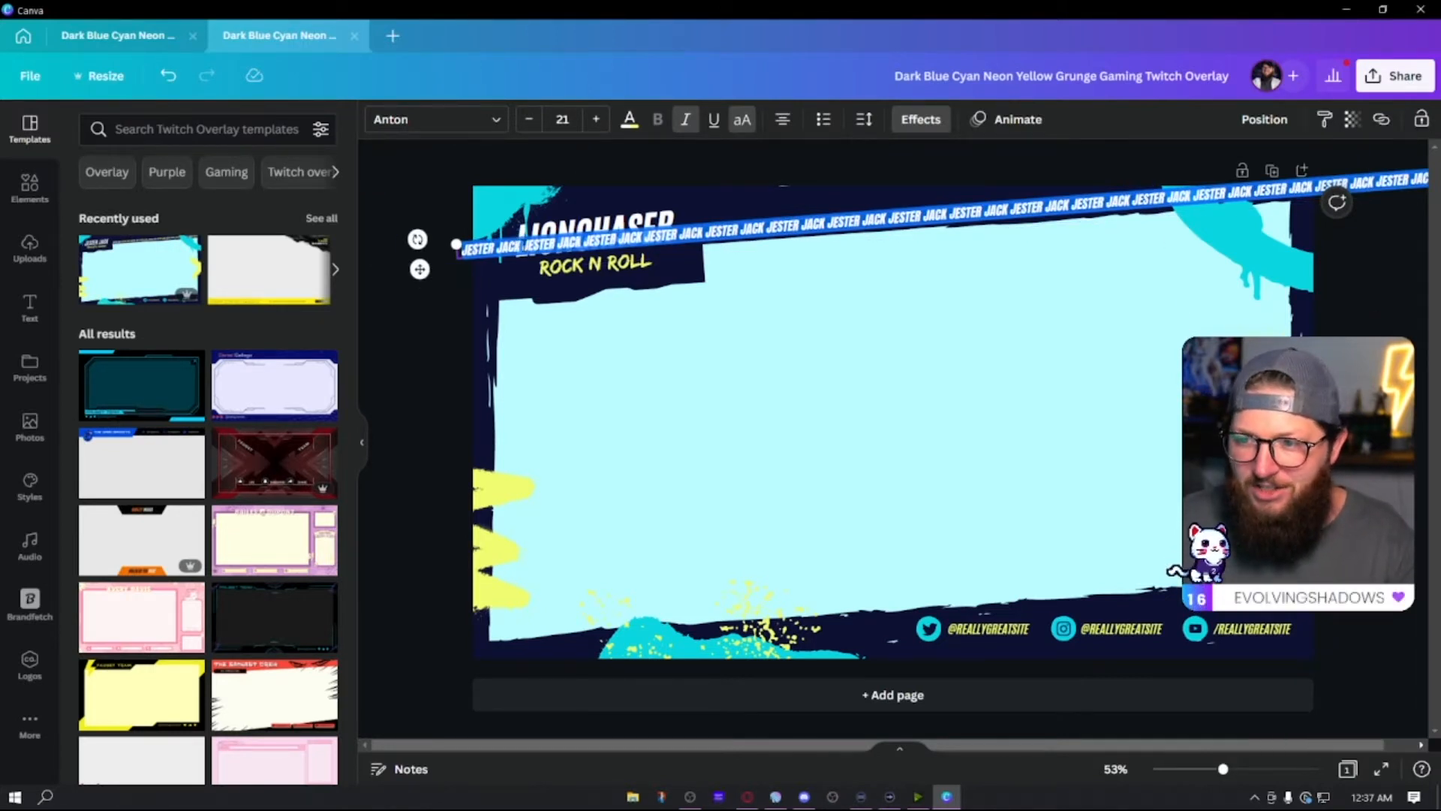
left_click(522, 247)
left_click_drag(522, 247, 463, 249)
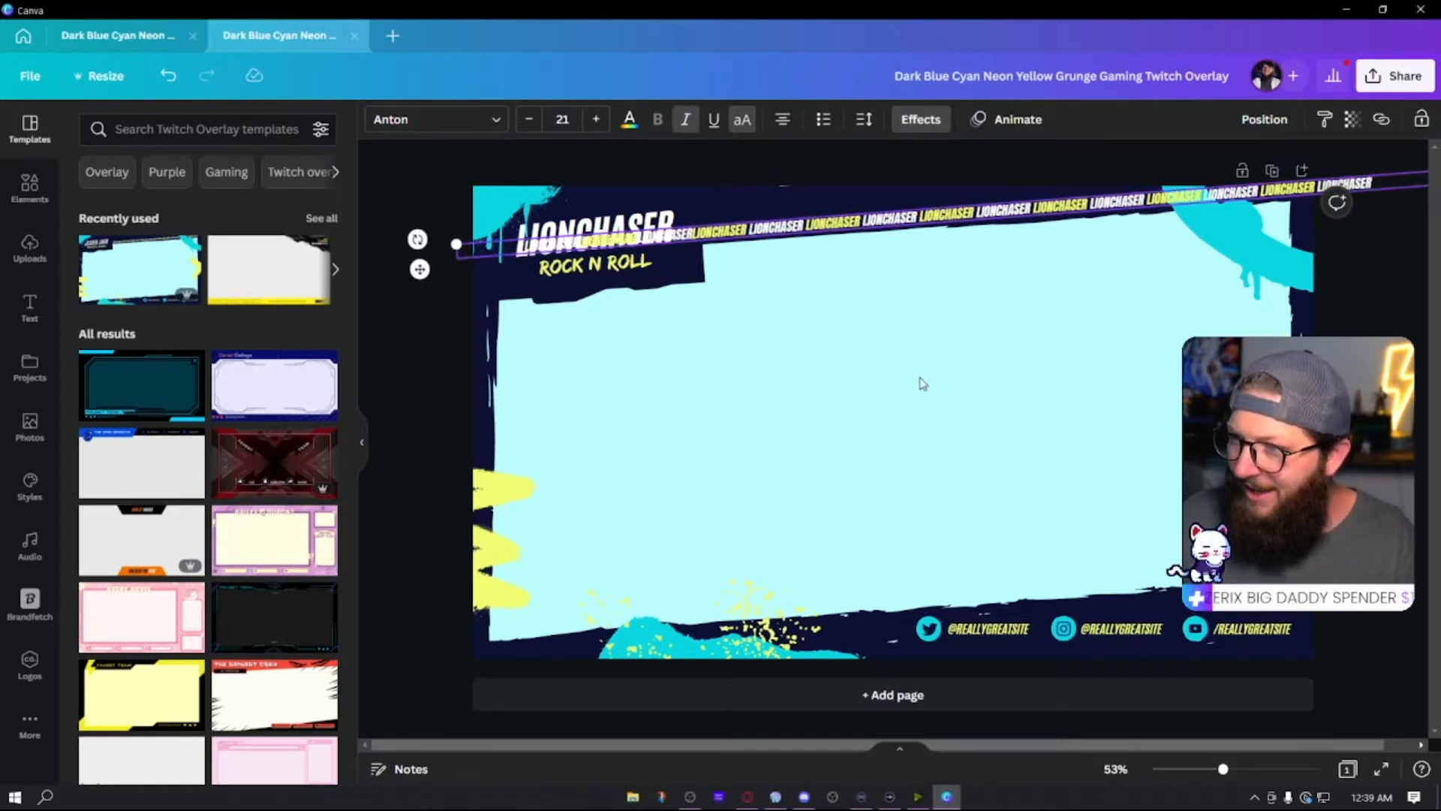
left_click(923, 384)
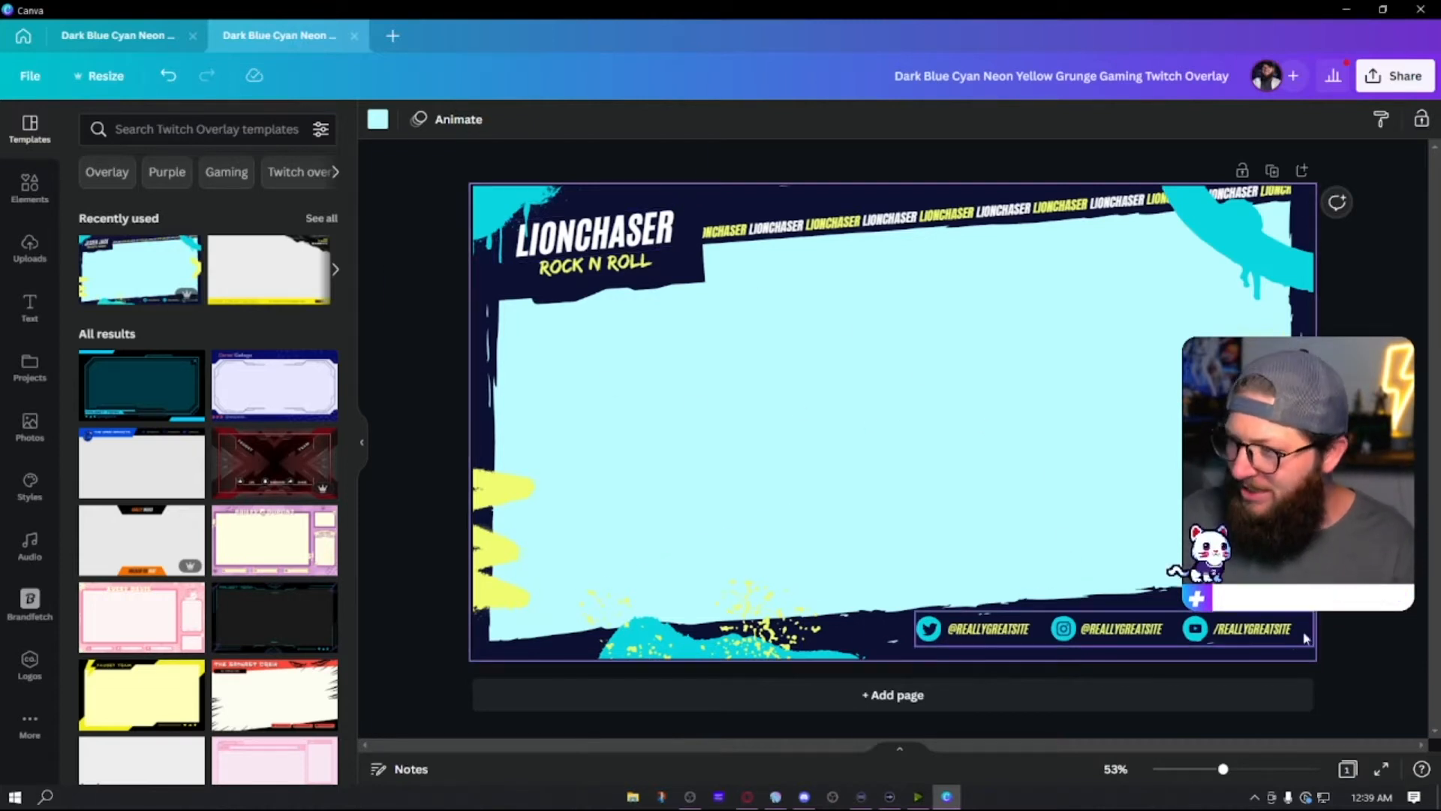
- Delete the Twitter, Instagram and YouTube handles with their icons from the overlay's bottom border
left_click(1159, 631)
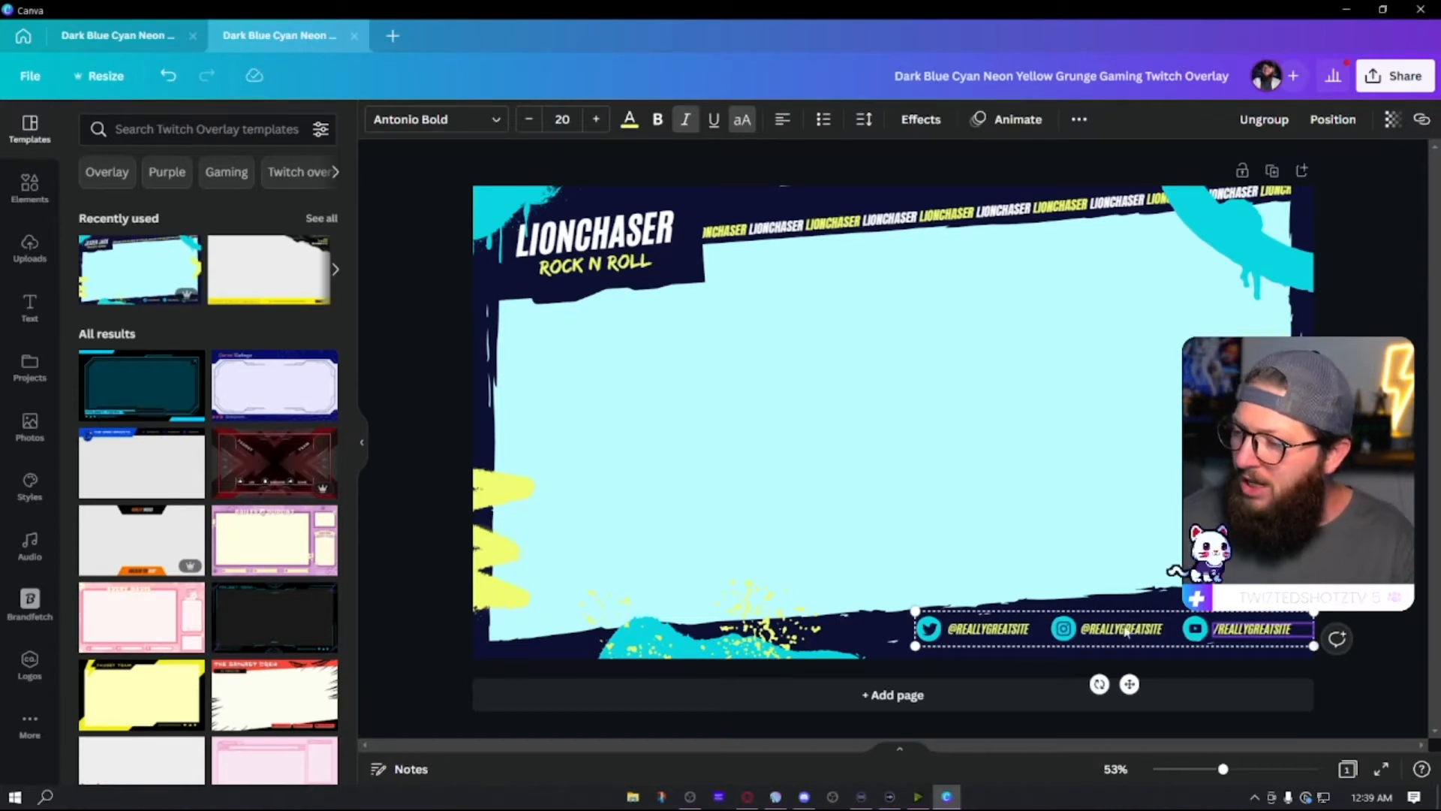
key("Delete")
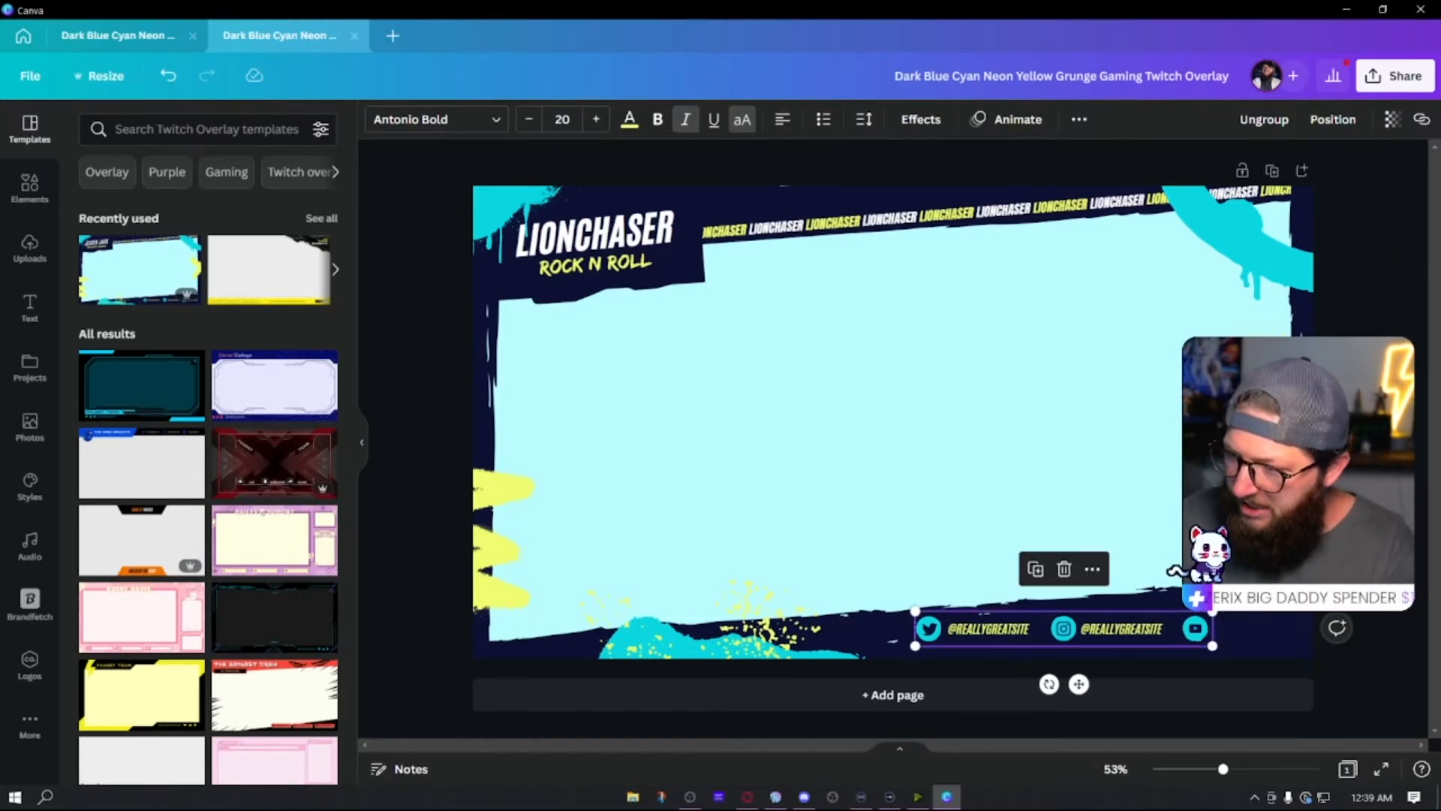
left_click(1268, 666)
double_click(1196, 629)
key("Delete")
left_click(1234, 644)
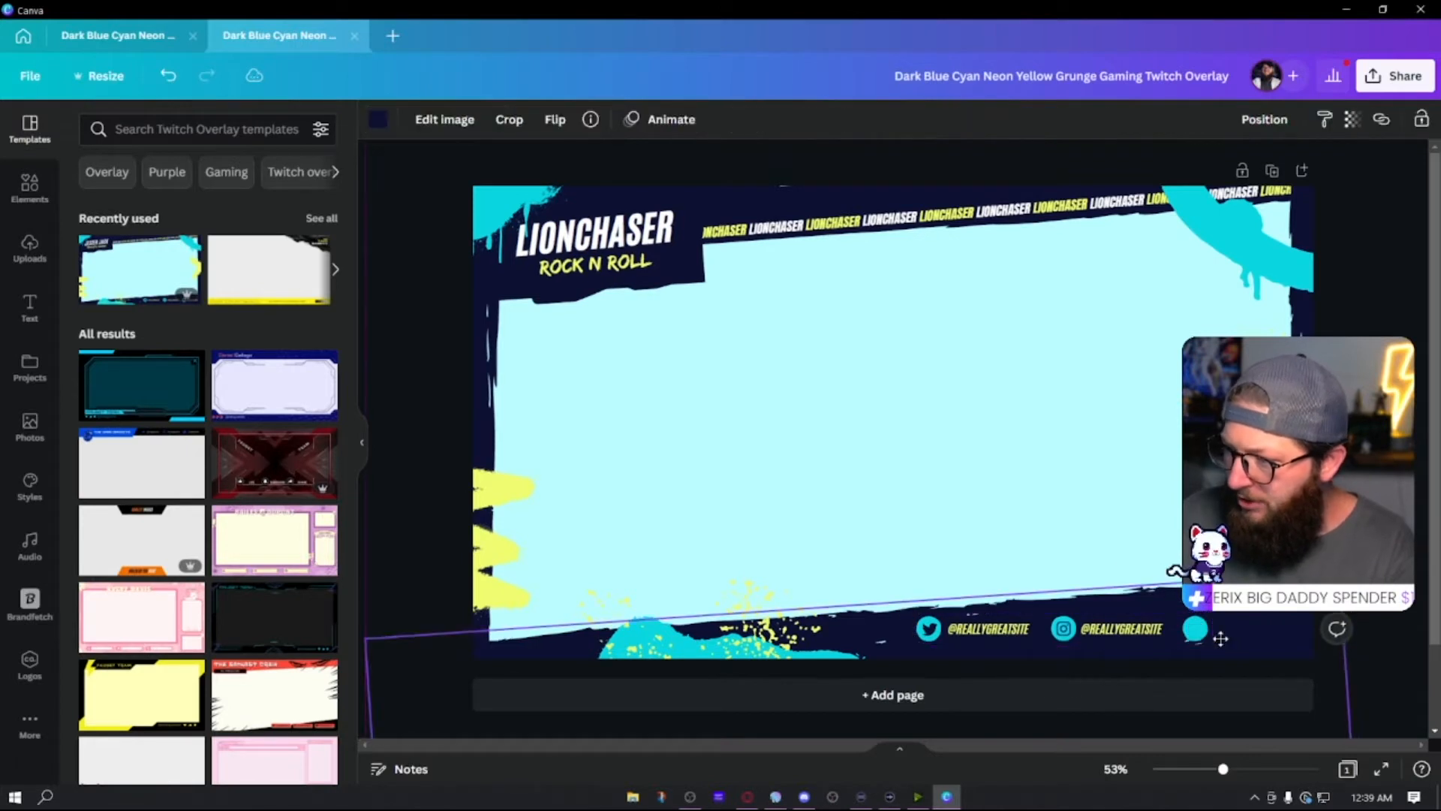
left_click_drag(1388, 633, 1078, 641)
left_click(1269, 637, "shift")
key("Delete")
left_click(931, 633)
key("Delete")
left_click(956, 545)
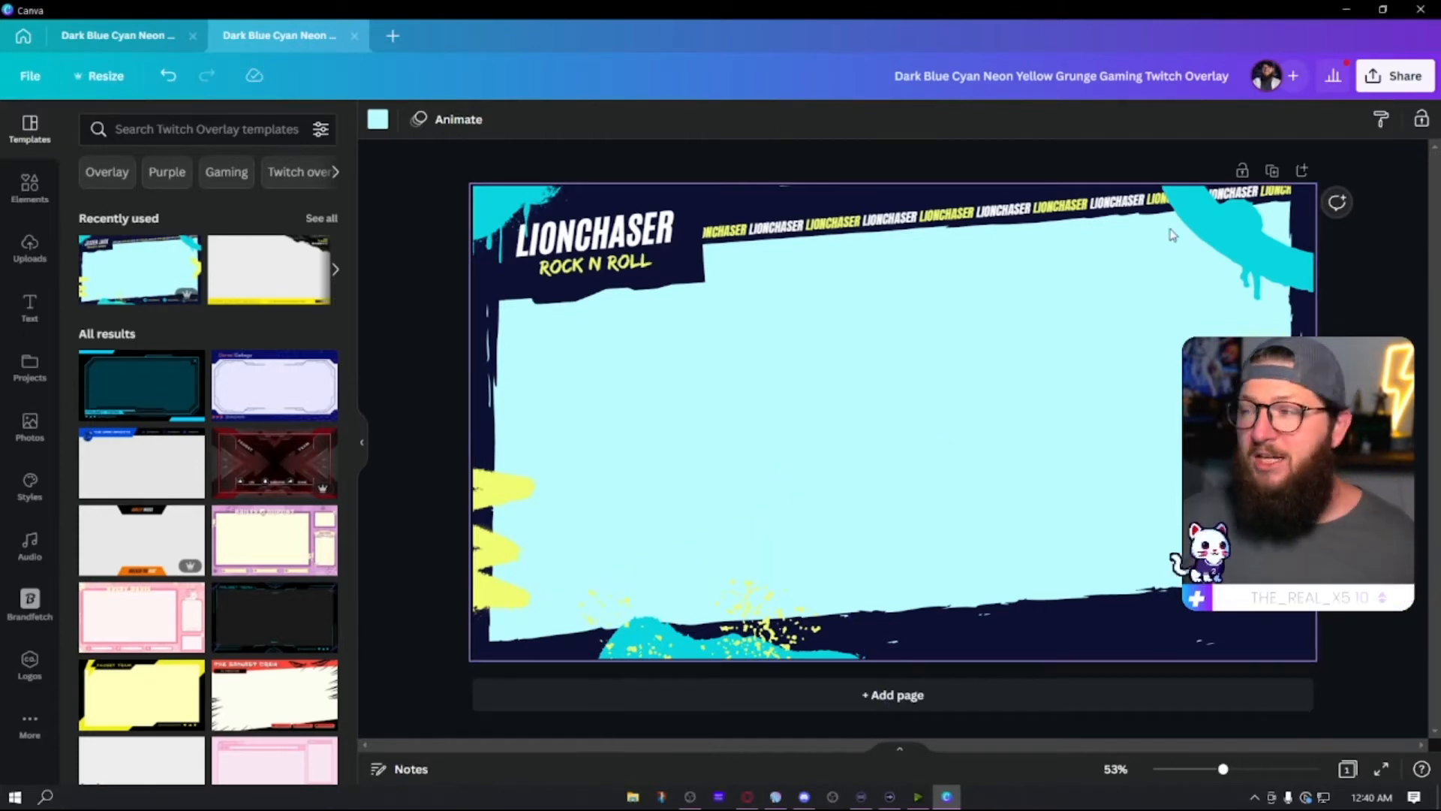
- Duplicate the overlay as a second page and delete all elements from that copy
scroll(1004, 542, "up", 3)
scroll(1004, 541, "down", 3)
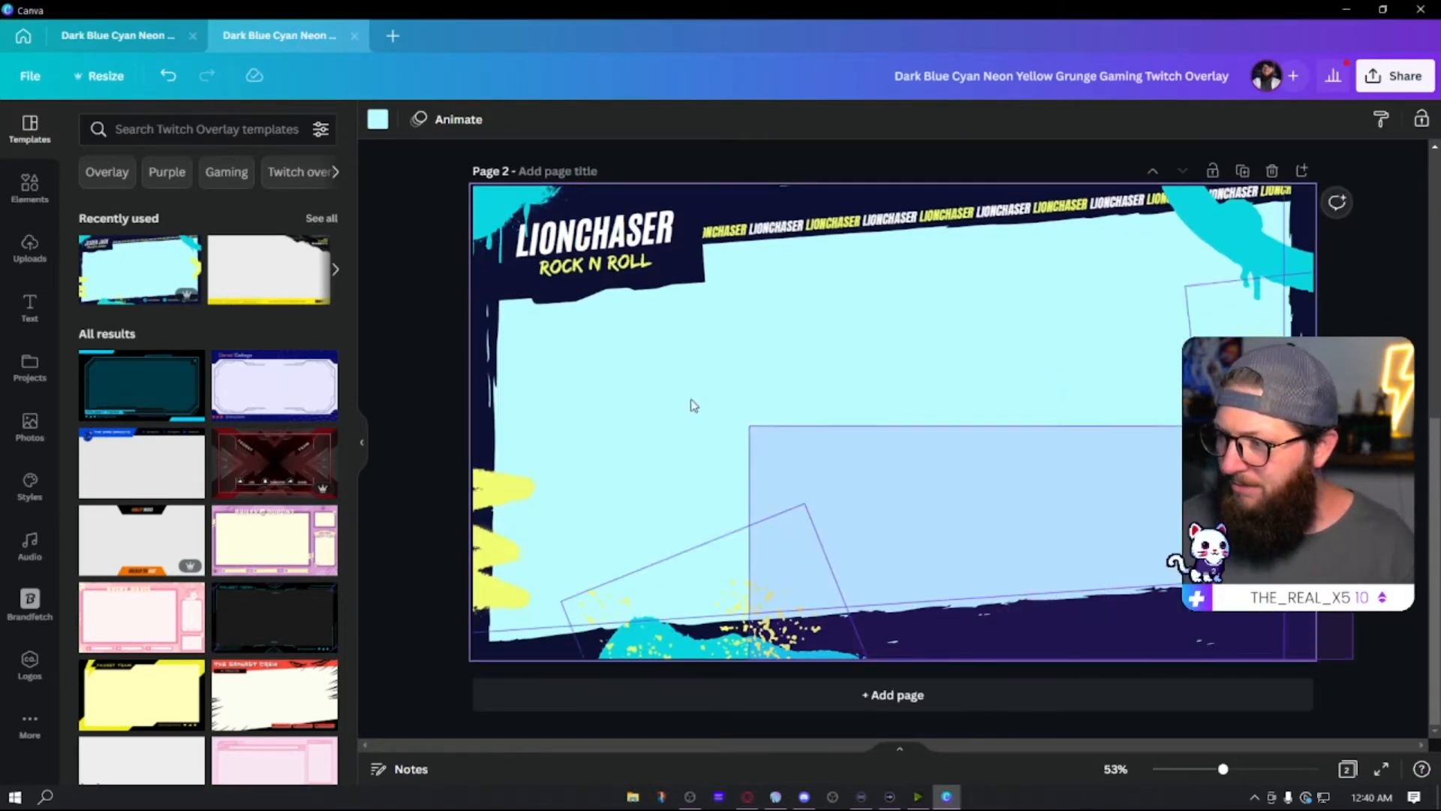
key("ctrl+a")
key("Delete")
scroll(529, 469, "up", 1)
scroll(528, 469, "up", 6)
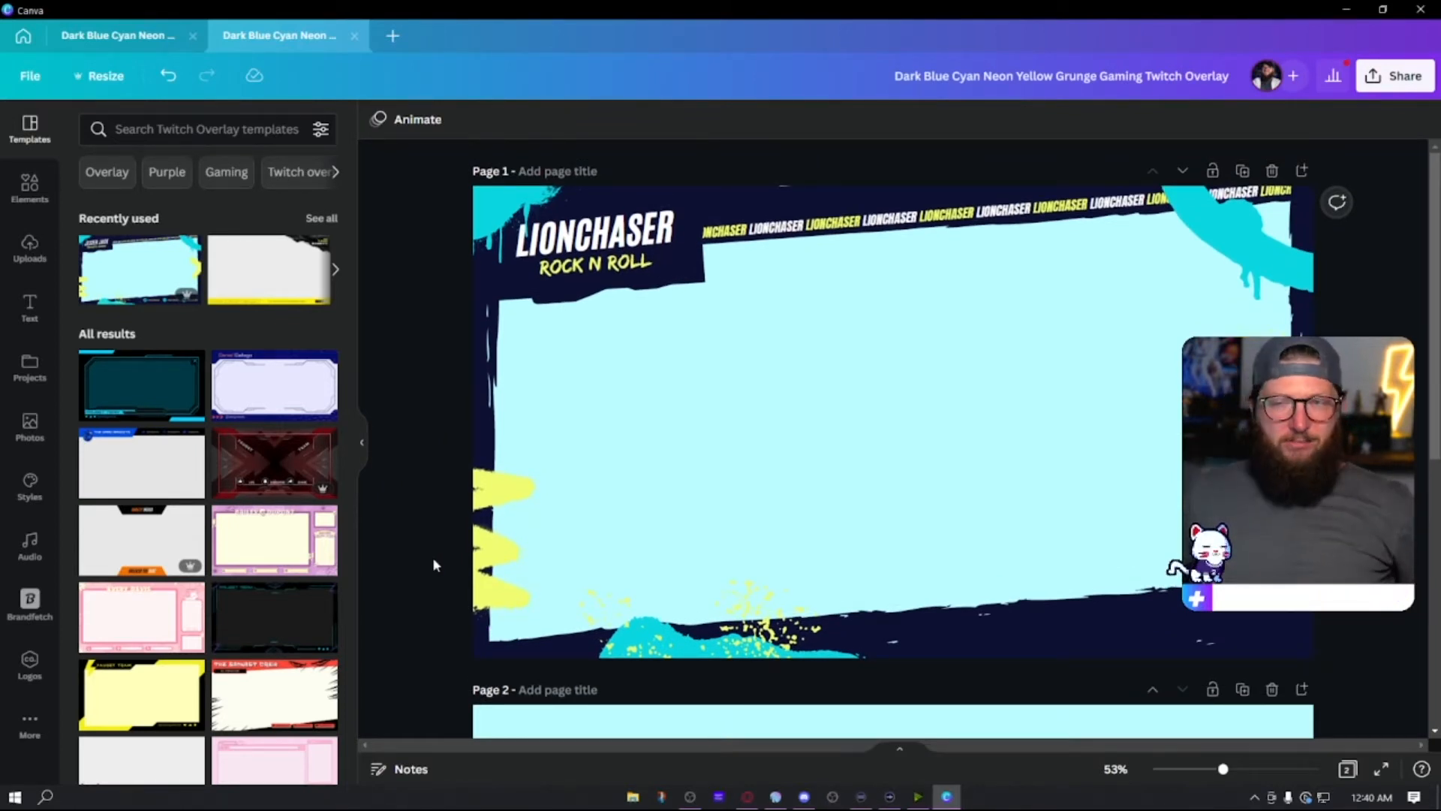
- Find the "PIXEL MELODIES" Twitch overlay template and apply it to page 2
scroll(390, 563, "down", 5)
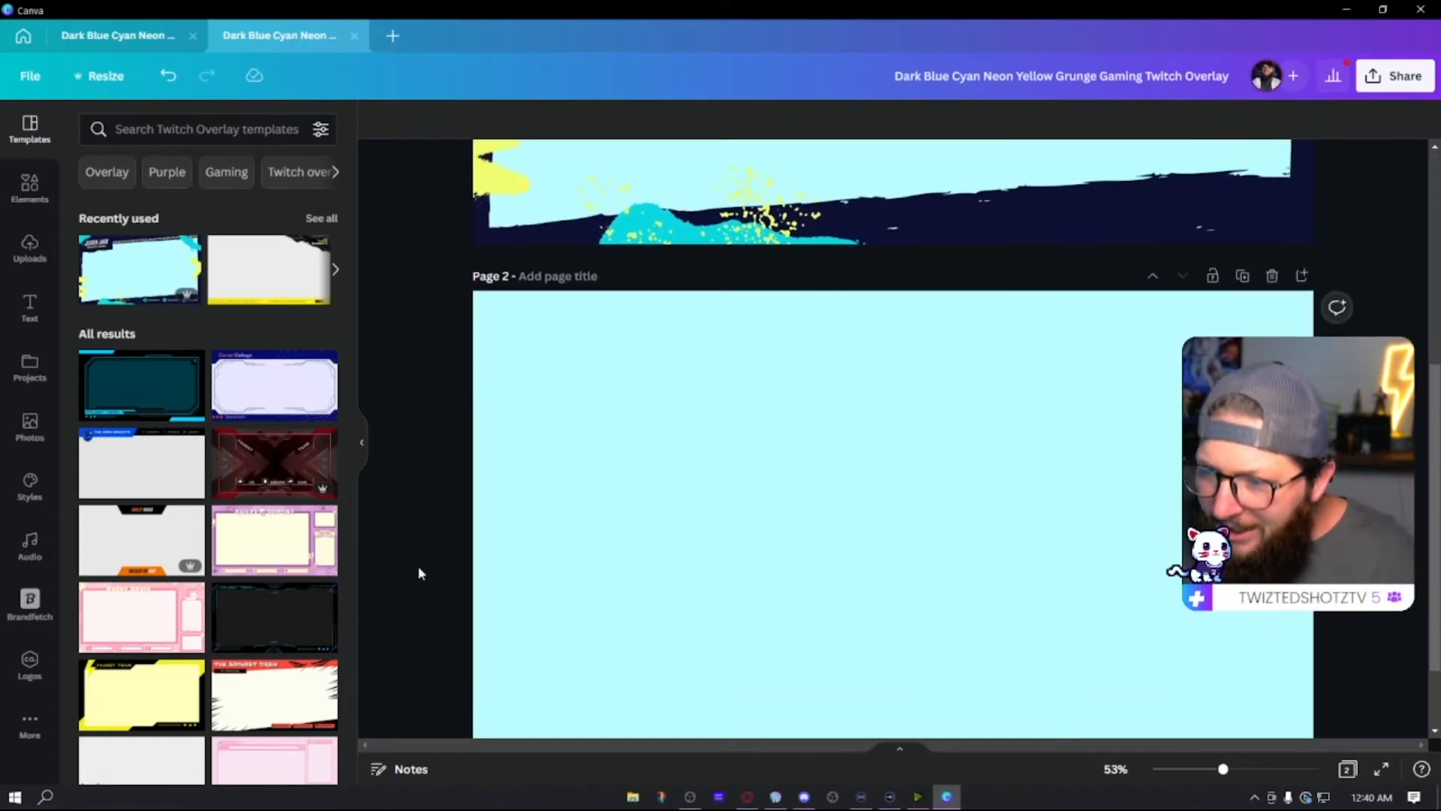
scroll(391, 567, "down", 1)
scroll(208, 548, "down", 3)
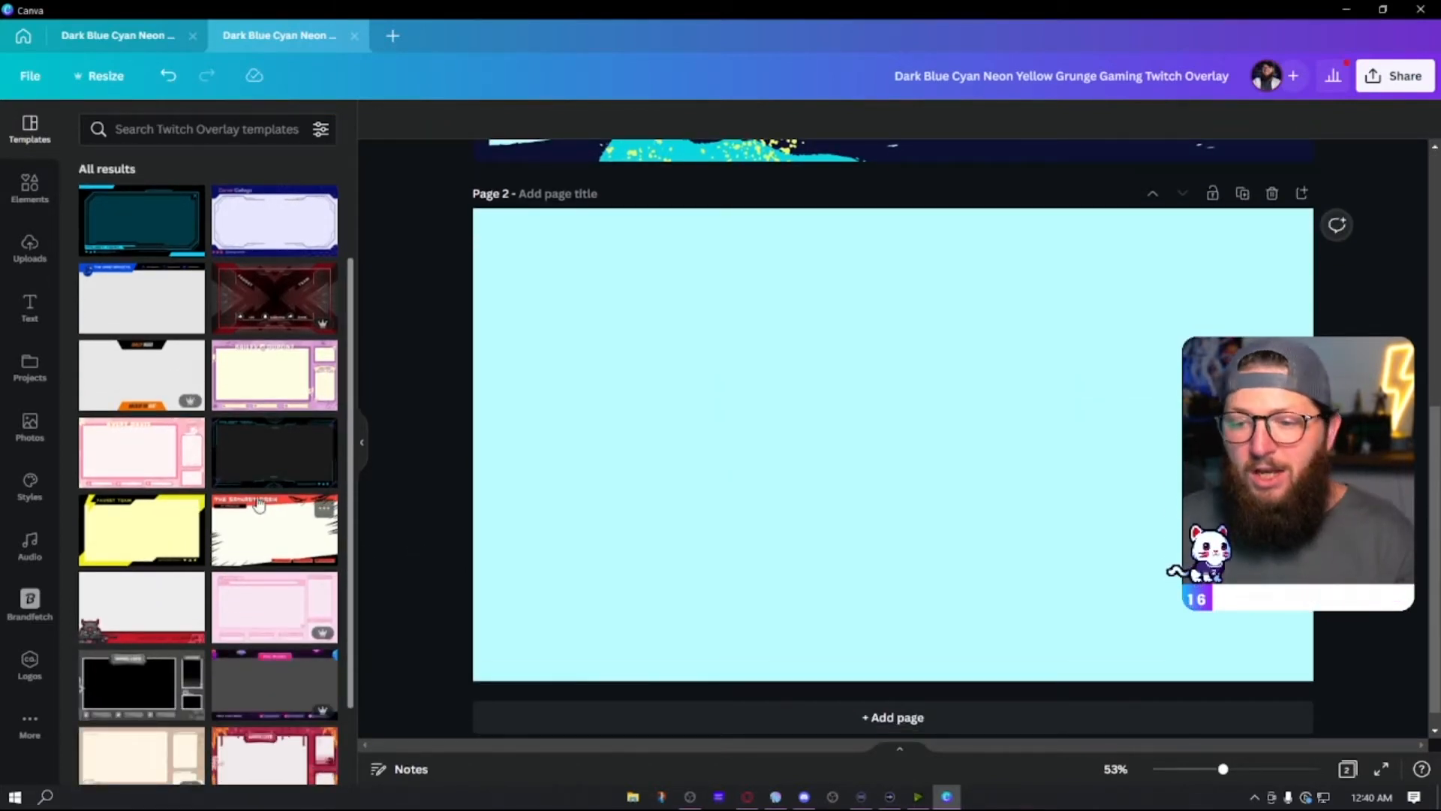
scroll(212, 527, "down", 2)
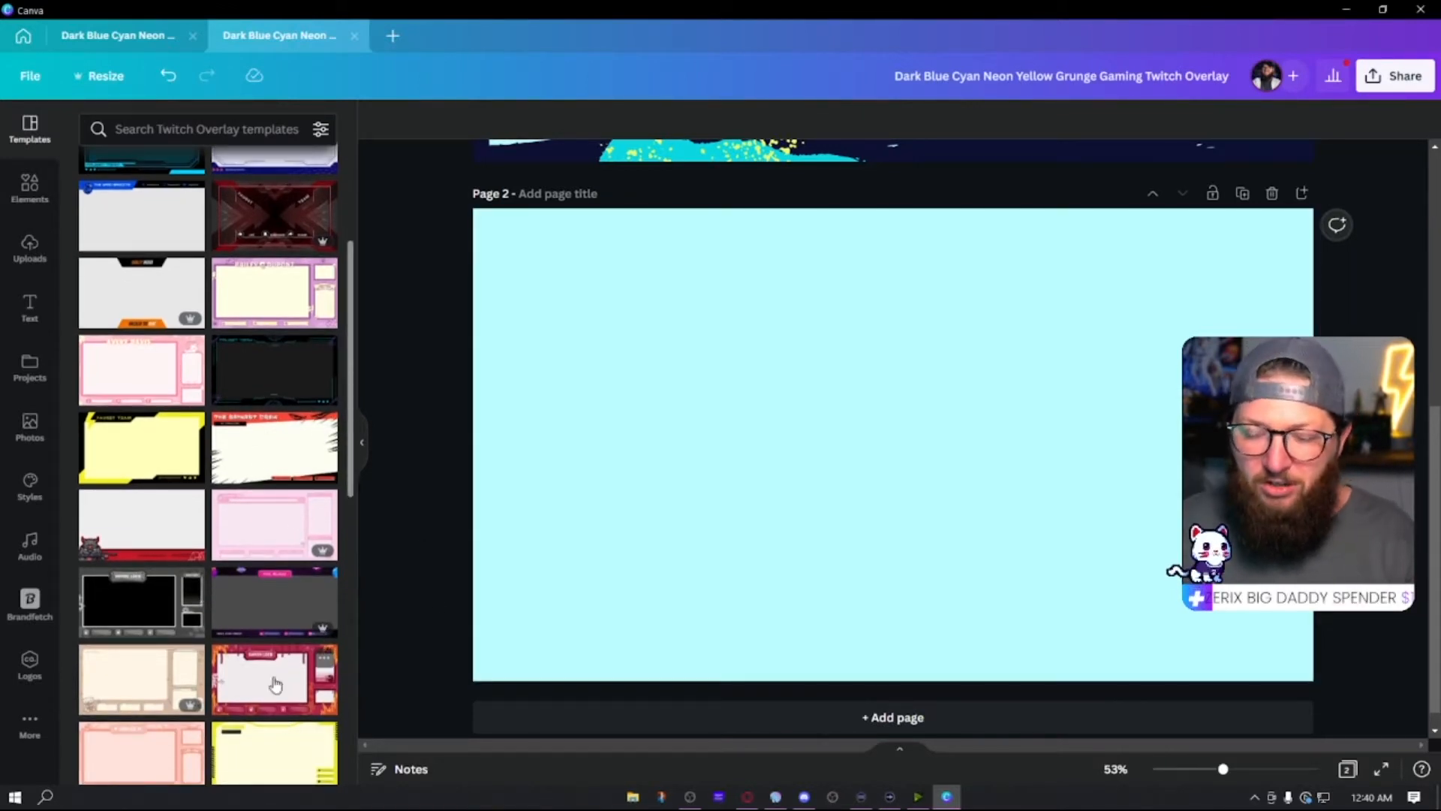
scroll(283, 707, "down", 4)
left_click(298, 453)
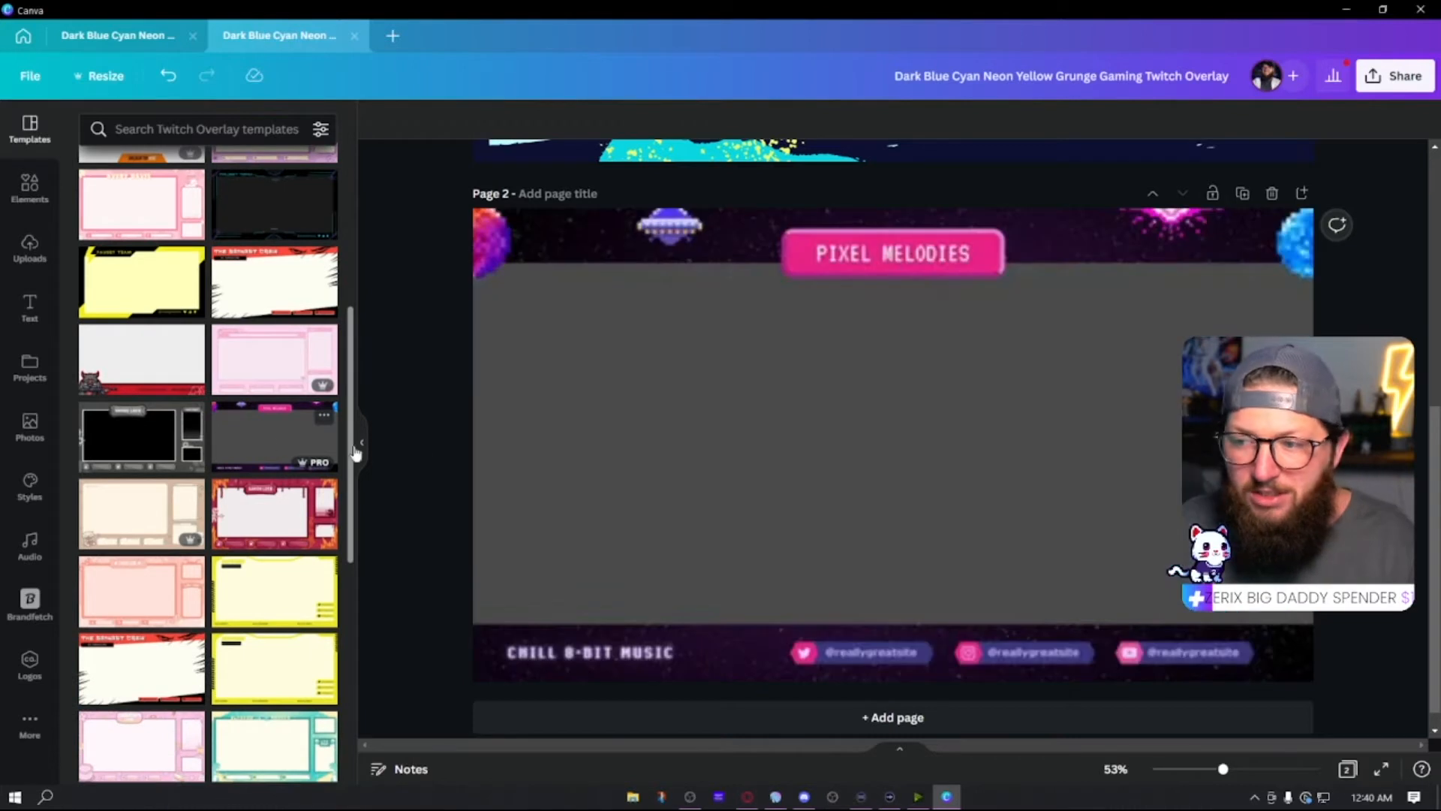
left_click(707, 320)
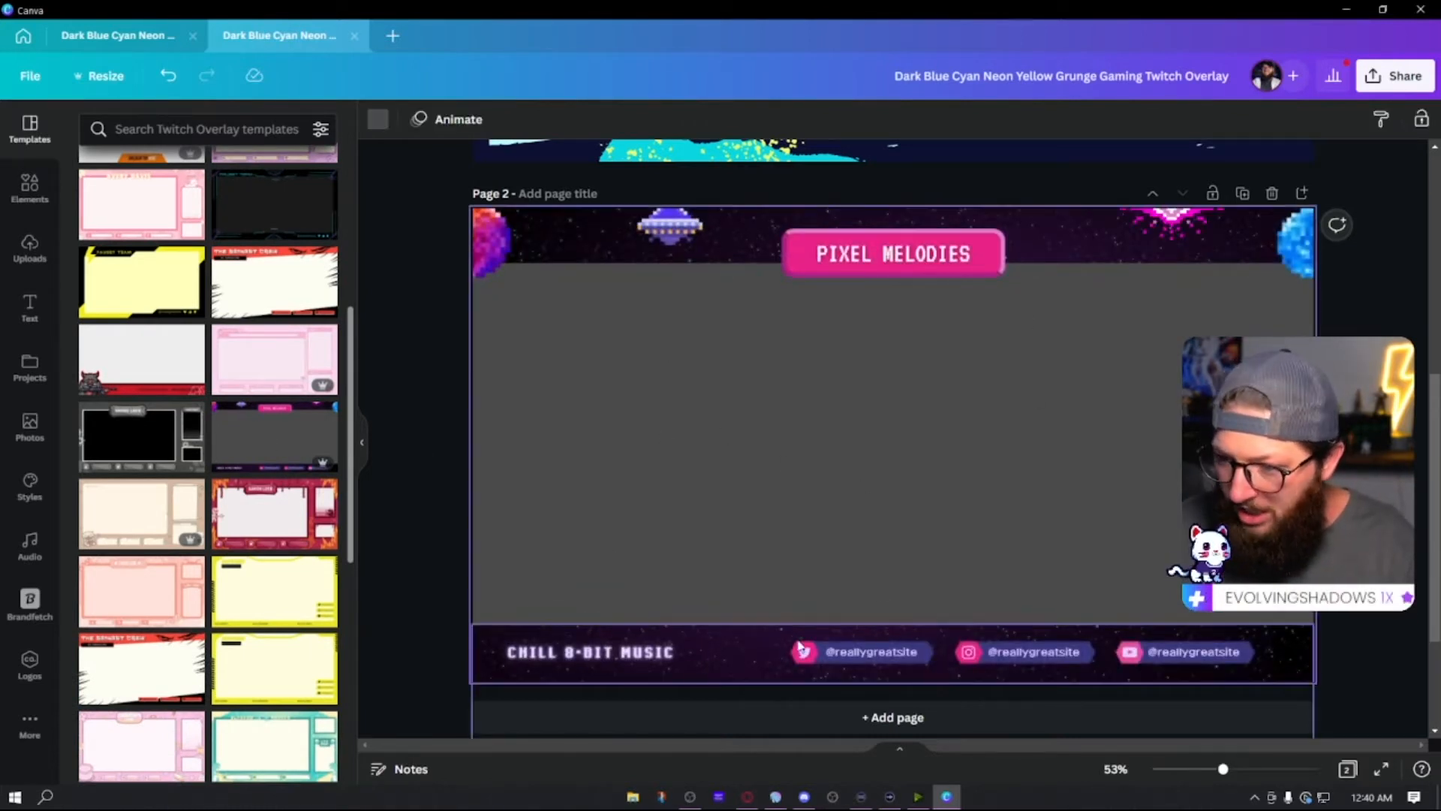
- Replace page 2 with the blue "ACESBANDIT" overlay template
scroll(247, 531, "down", 7)
scroll(263, 555, "down", 3)
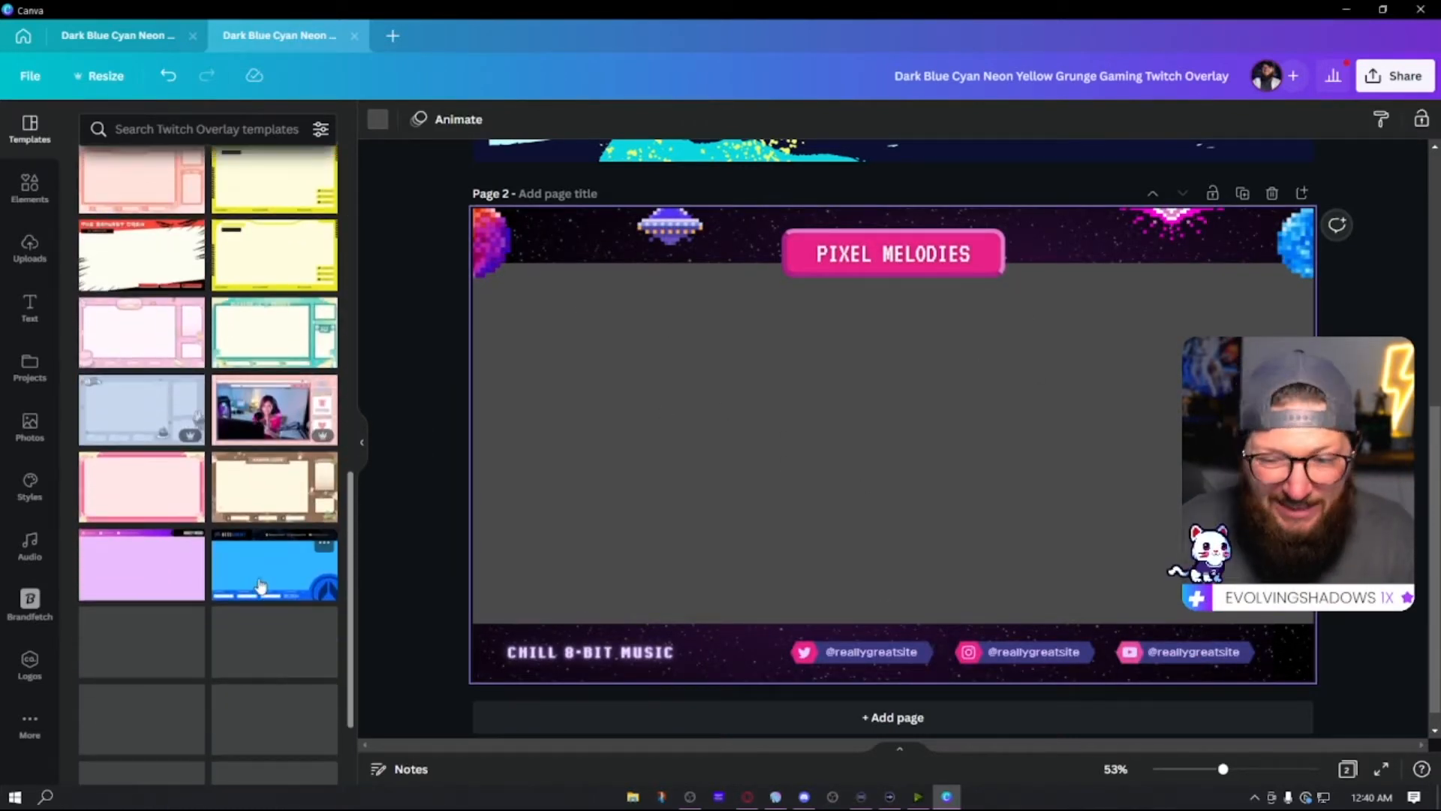
left_click(285, 490)
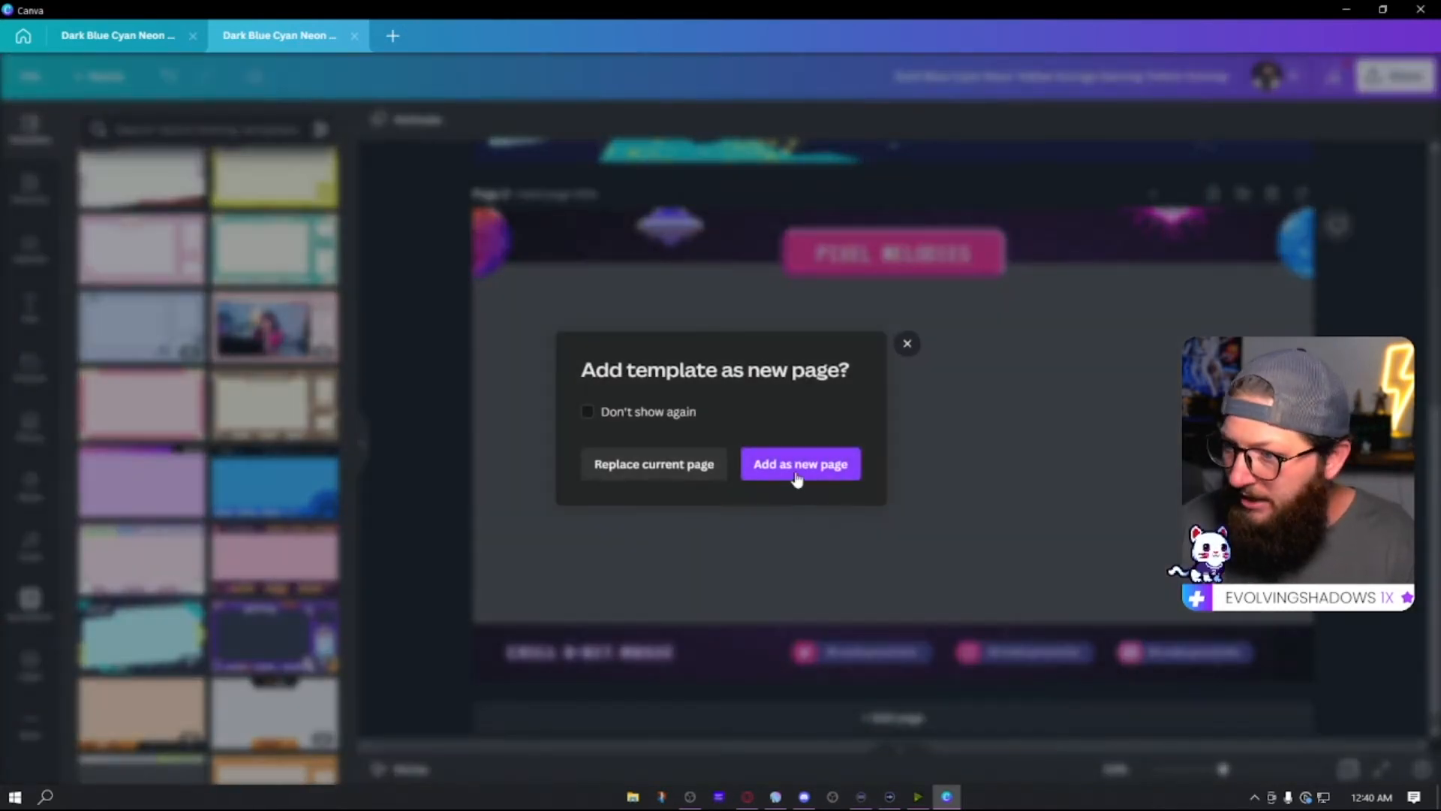
left_click(691, 470)
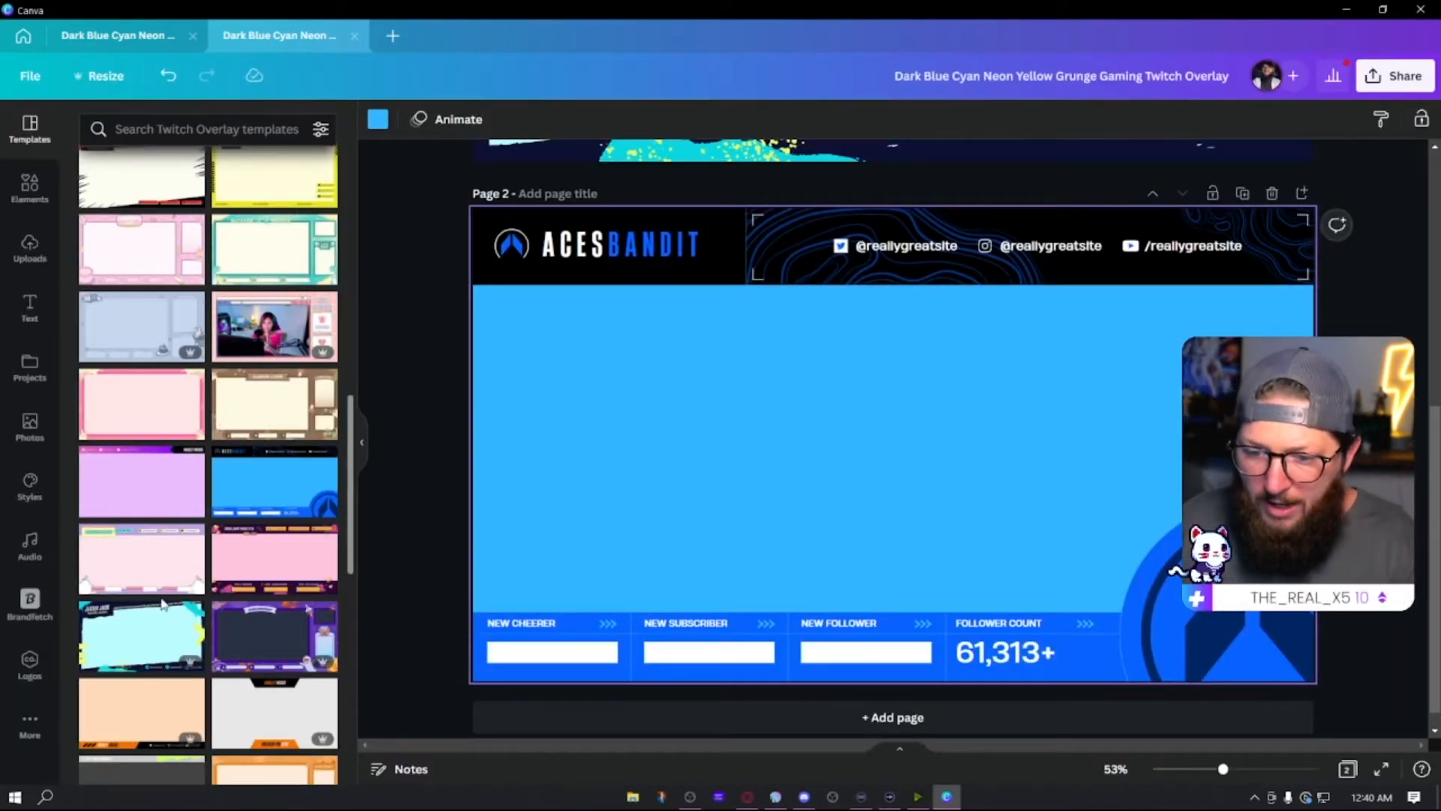
- Replace page 2 with the orange and black "HARLEY INDIGO" overlay template
scroll(164, 604, "down", 4)
left_click(145, 461)
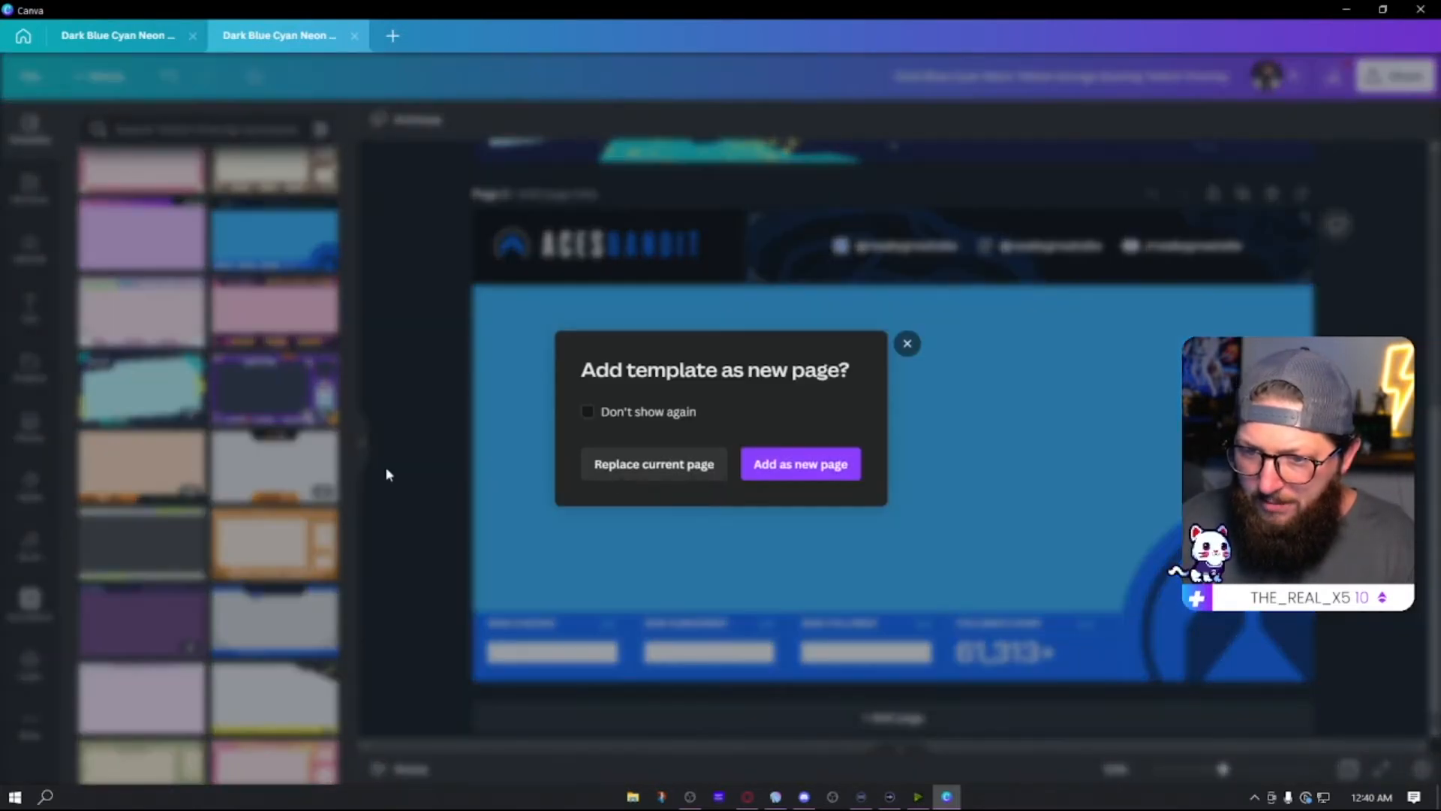
left_click(691, 473)
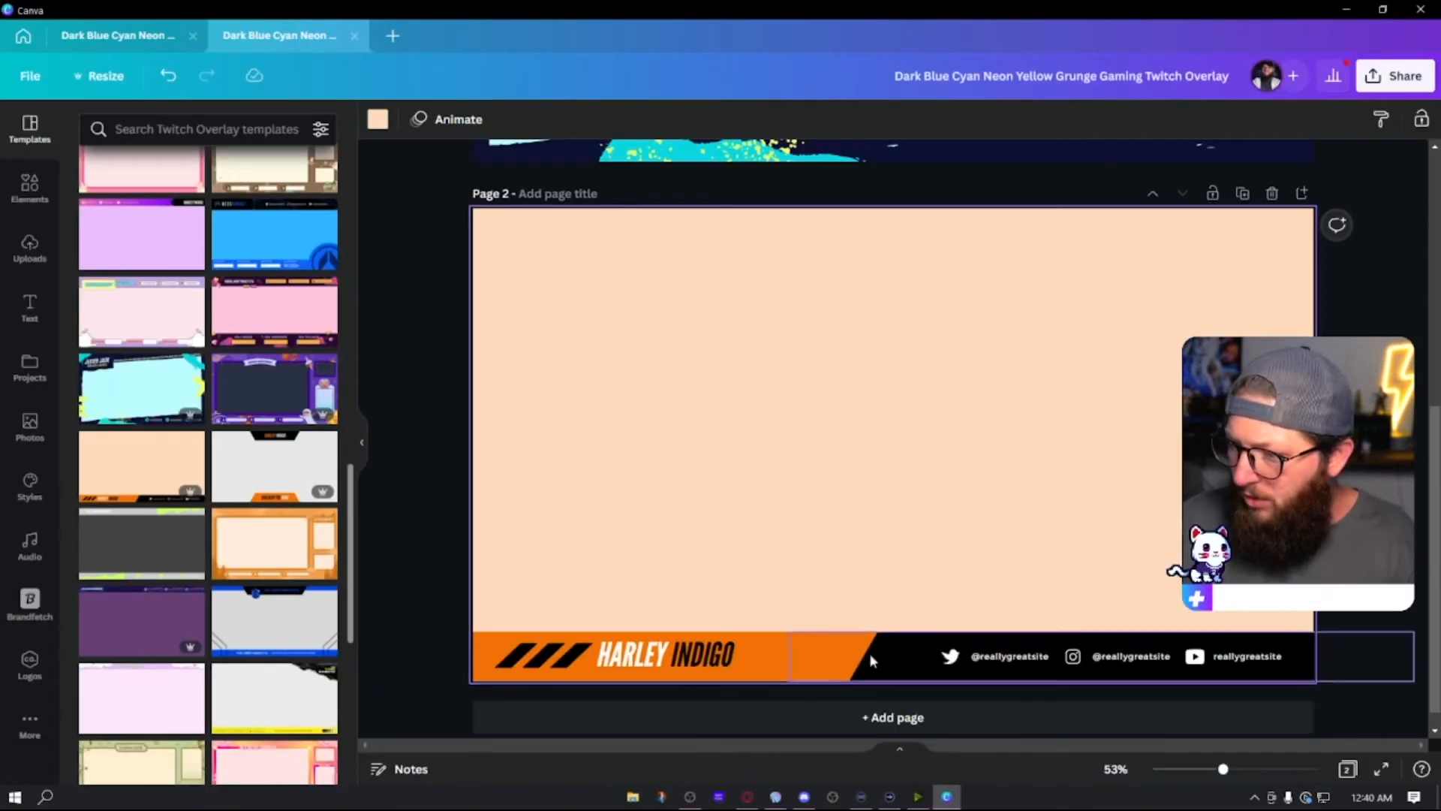
- Replace page 2 with the black and yellow "THE YARD BANDITS" overlay template
scroll(264, 606, "down", 5)
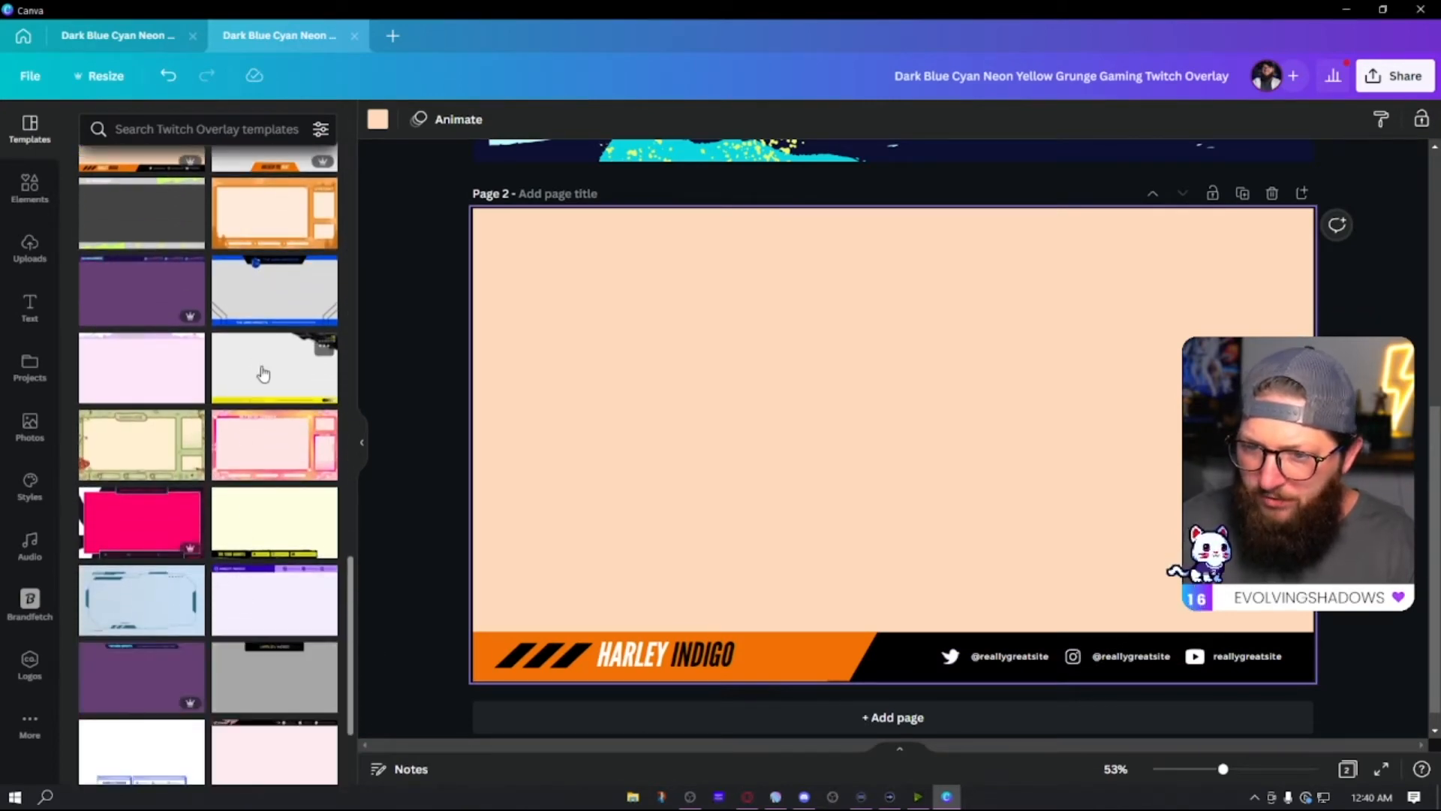
left_click(263, 374)
left_click(611, 471)
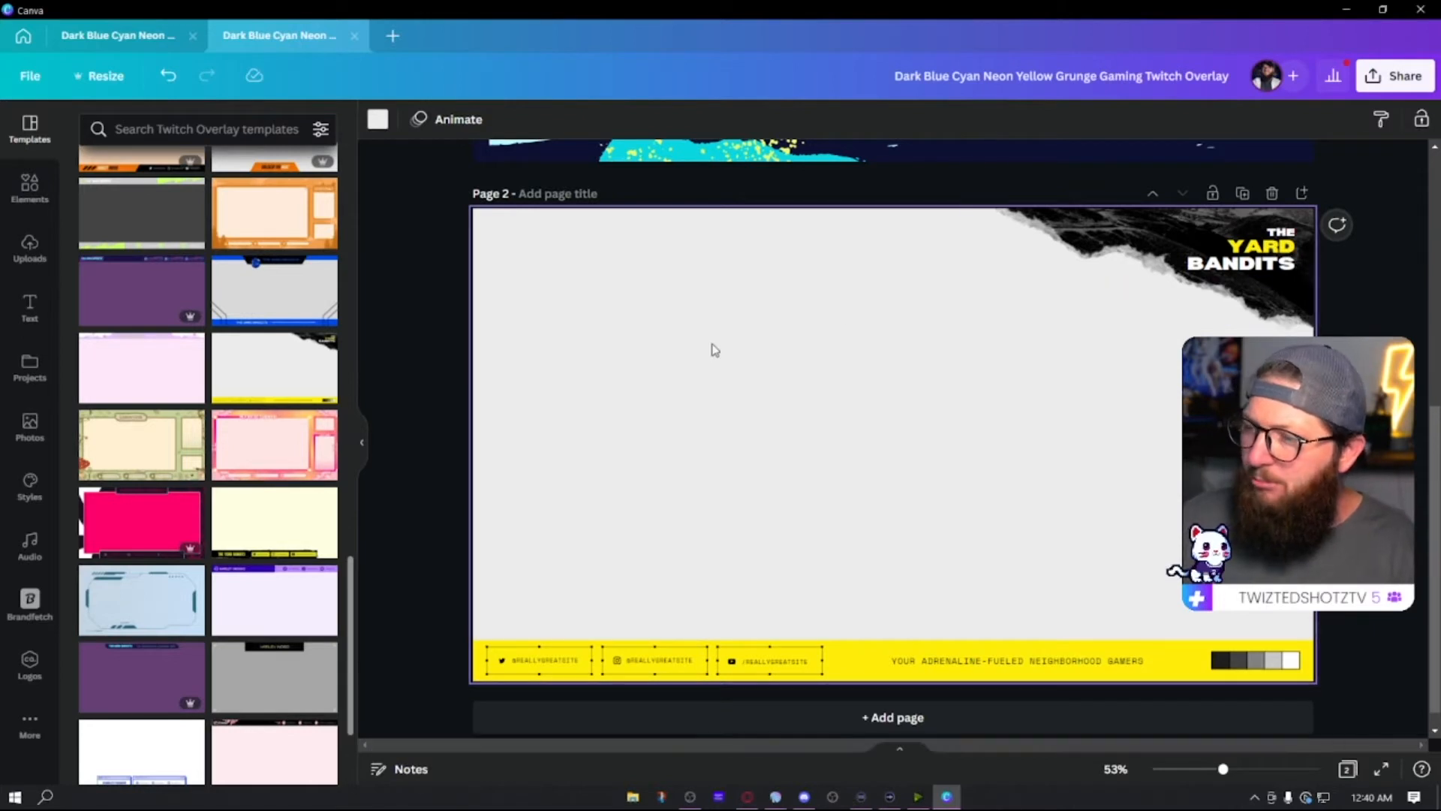
- Recolour the navy brush border along the left side of the page 1 overlay to black
scroll(736, 493, "up", 5)
scroll(736, 493, "up", 3)
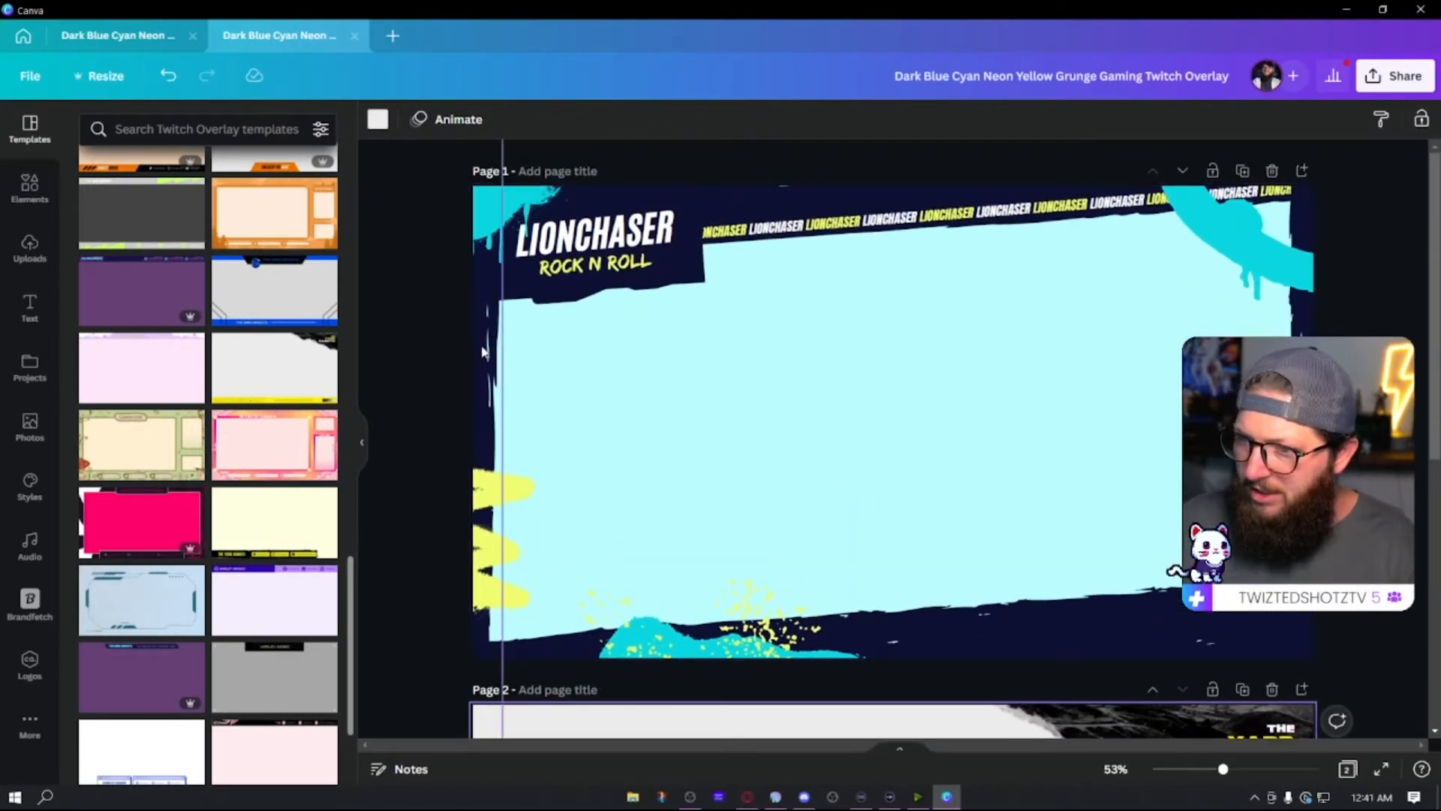
left_click(483, 351)
left_click(378, 120)
left_click(141, 205)
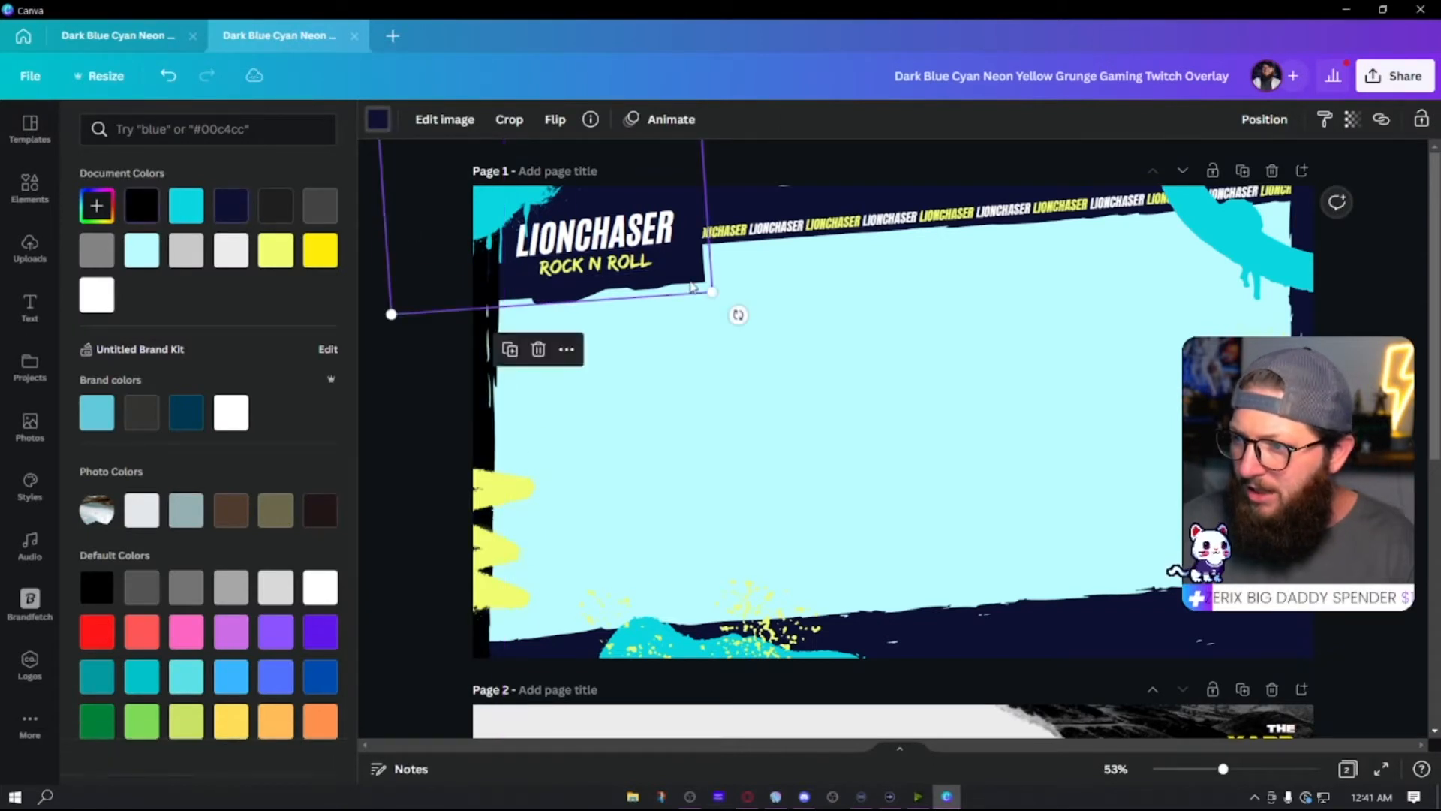
left_click(859, 210, "shift")
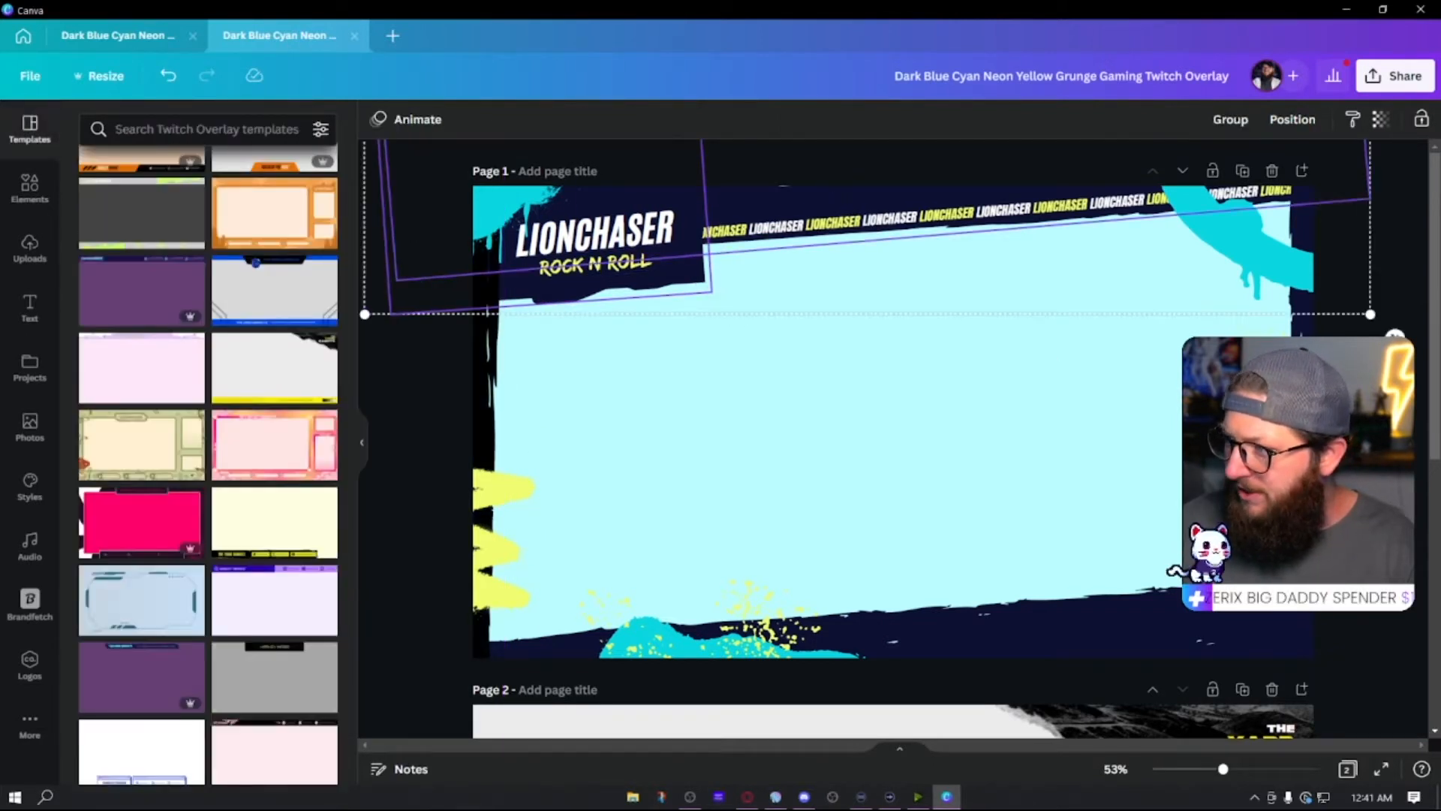
left_click(1144, 633, "shift")
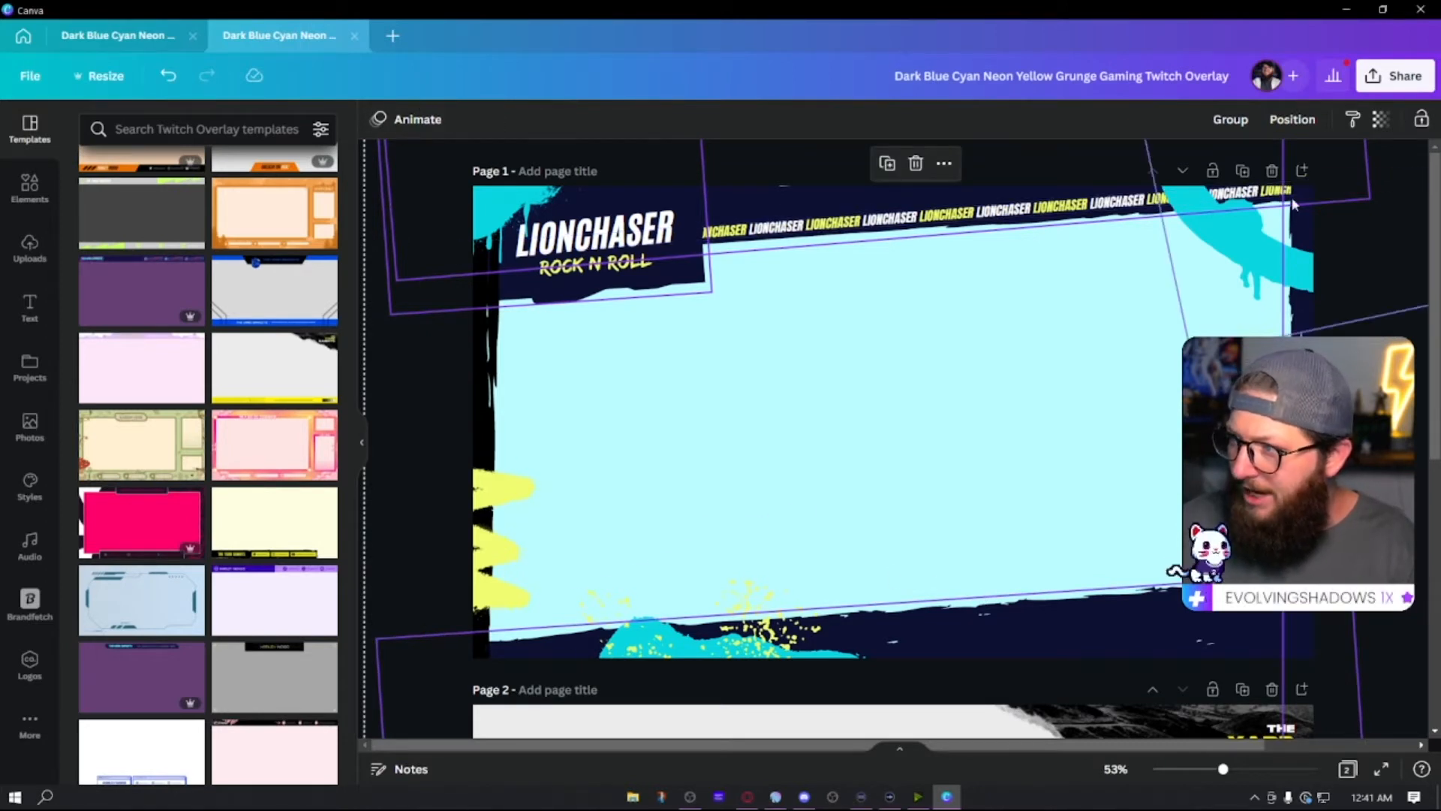
left_click(449, 368)
- Recolour the title block and the remaining navy frame pieces on page 1 to black
left_click(698, 199)
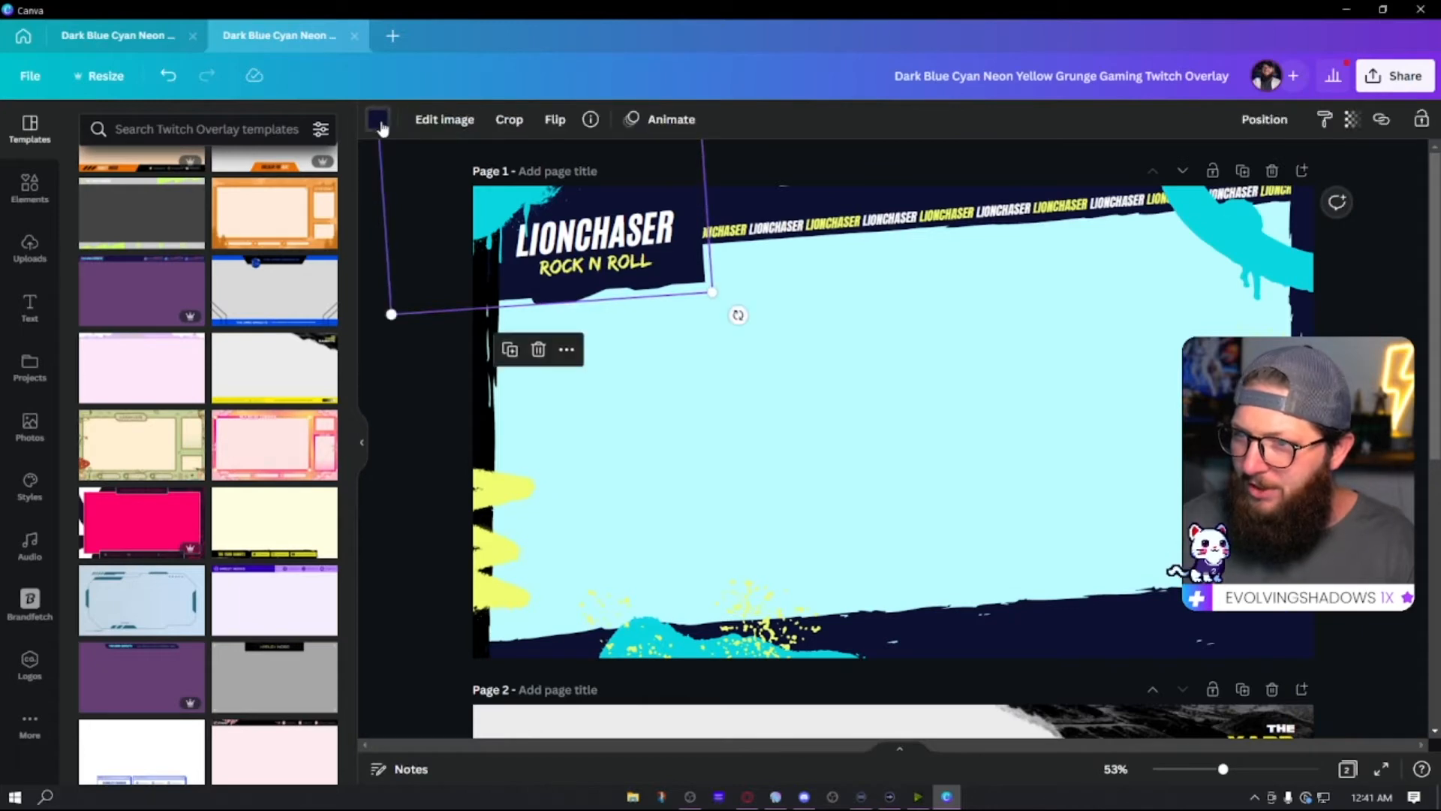
left_click(378, 120)
left_click(142, 206)
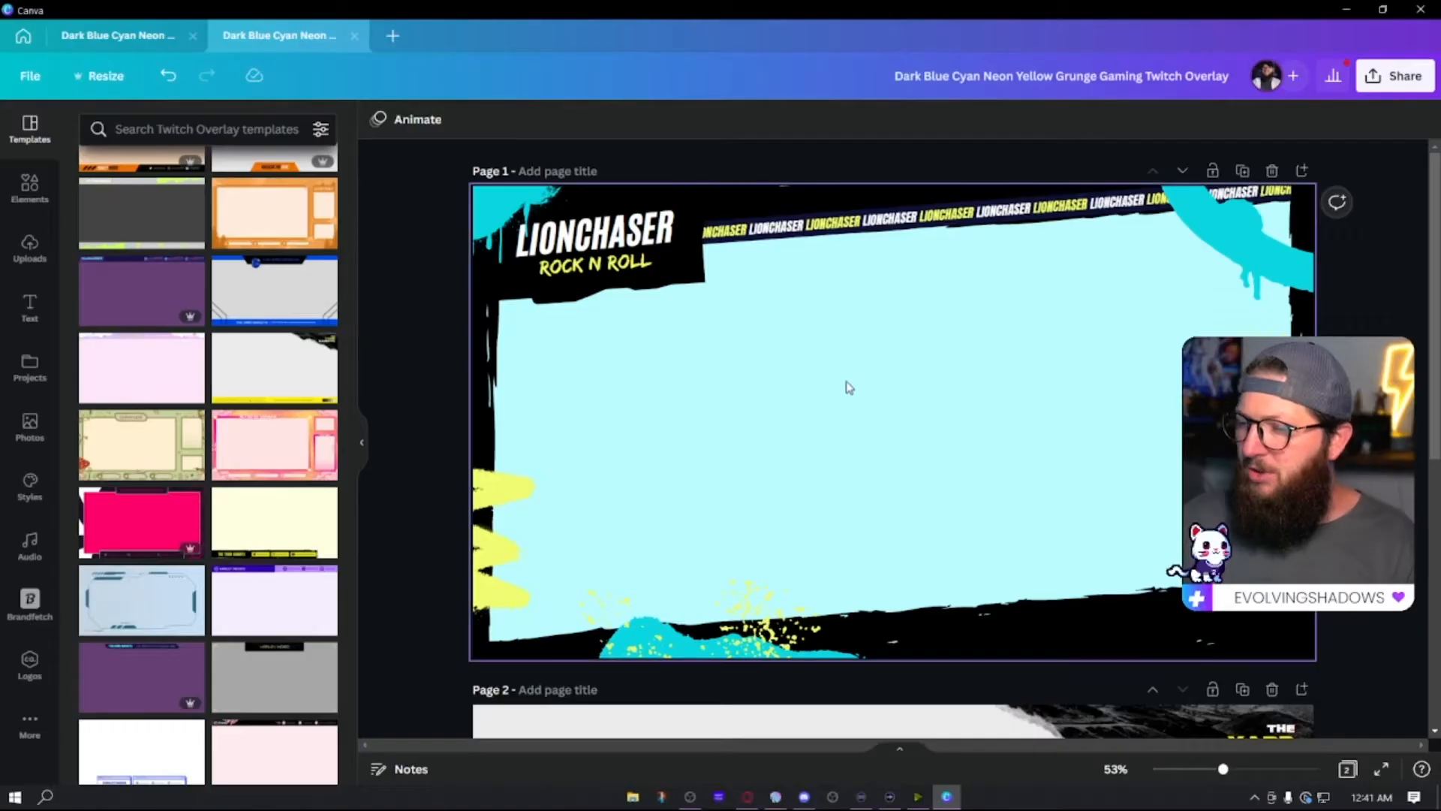
- Change the "ROCK N ROLL" subtitle's colour to the bright yellow #ffee0a used in the page 2 template
left_click(628, 268)
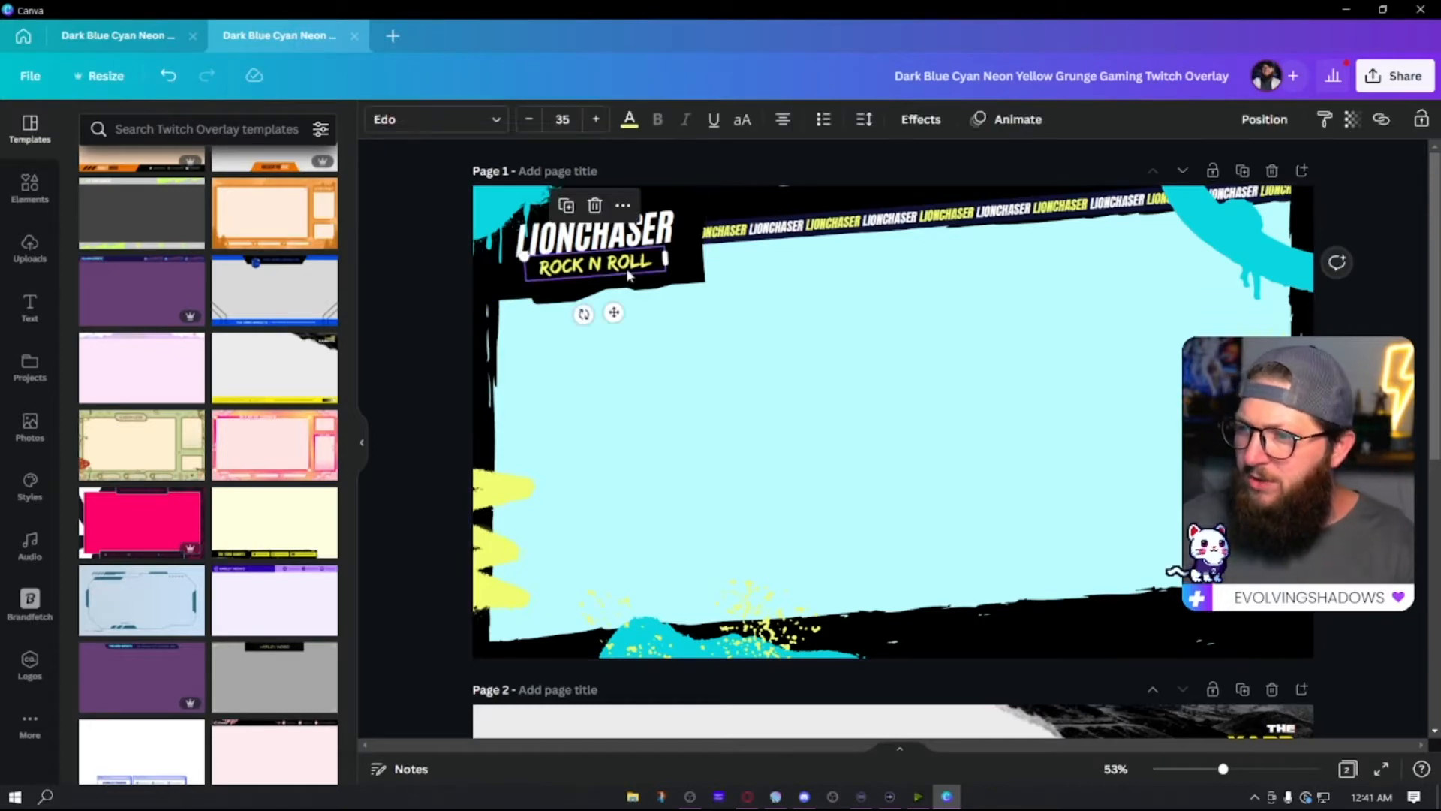
left_click(628, 122)
scroll(785, 490, "down", 4)
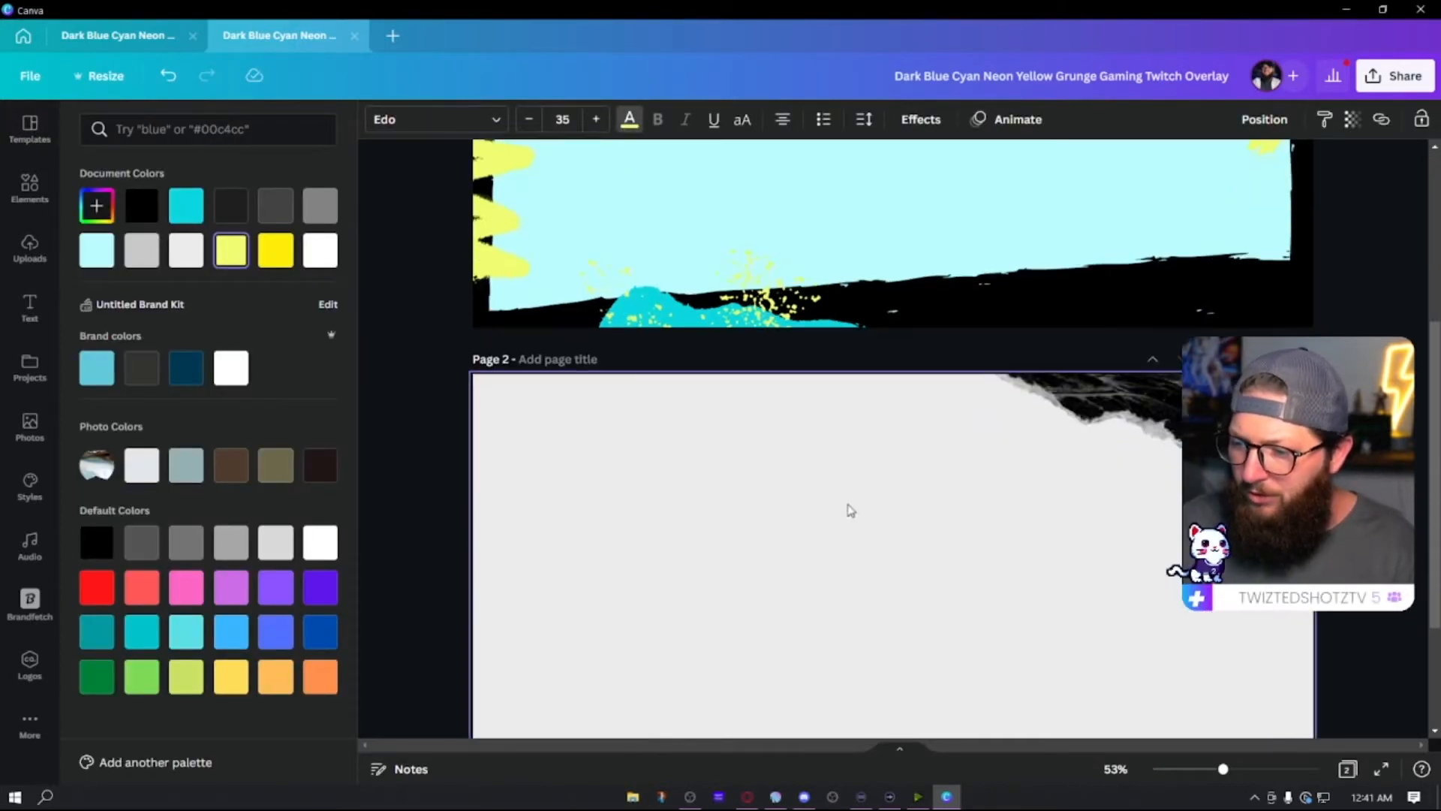
scroll(1081, 601, "down", 2)
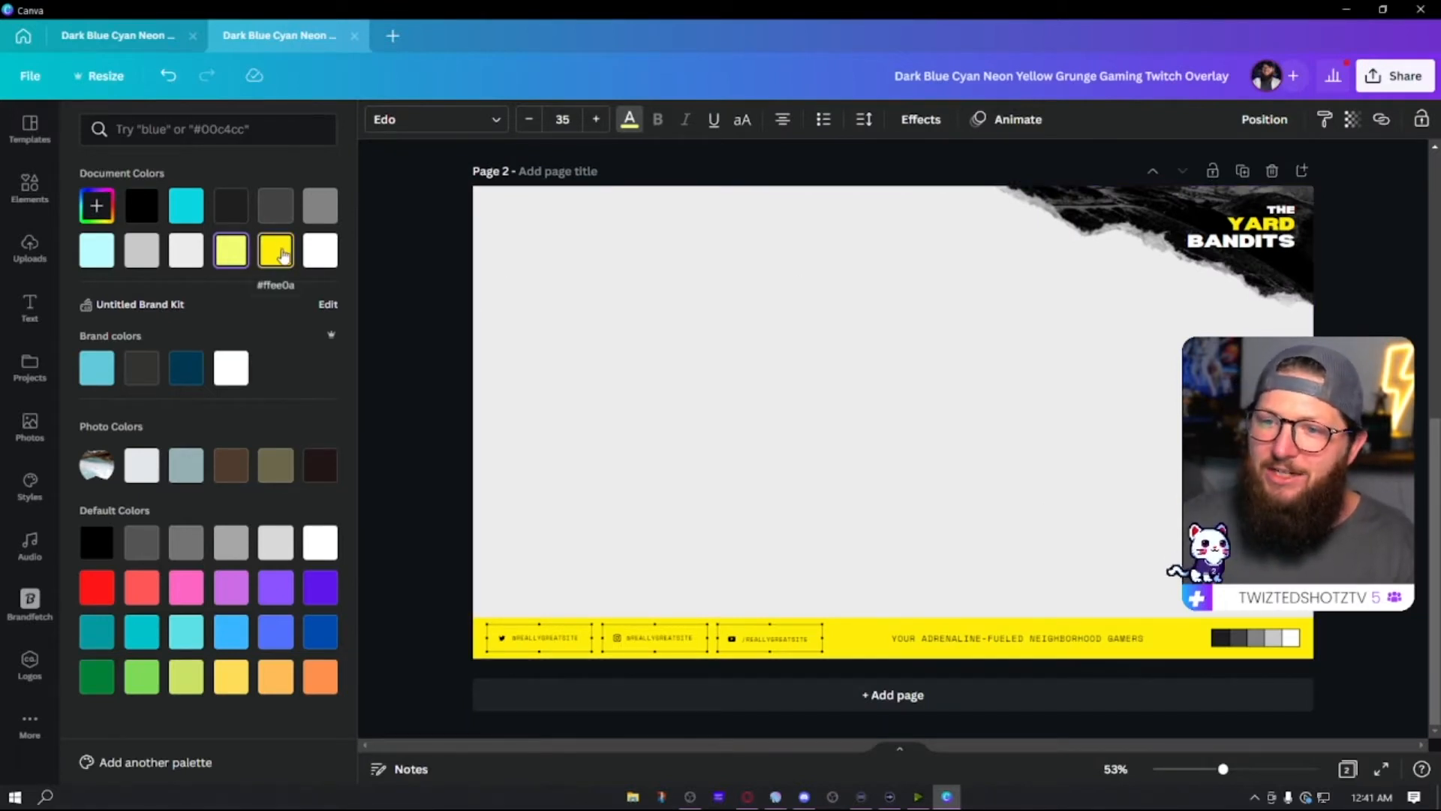
scroll(563, 319, "up", 6)
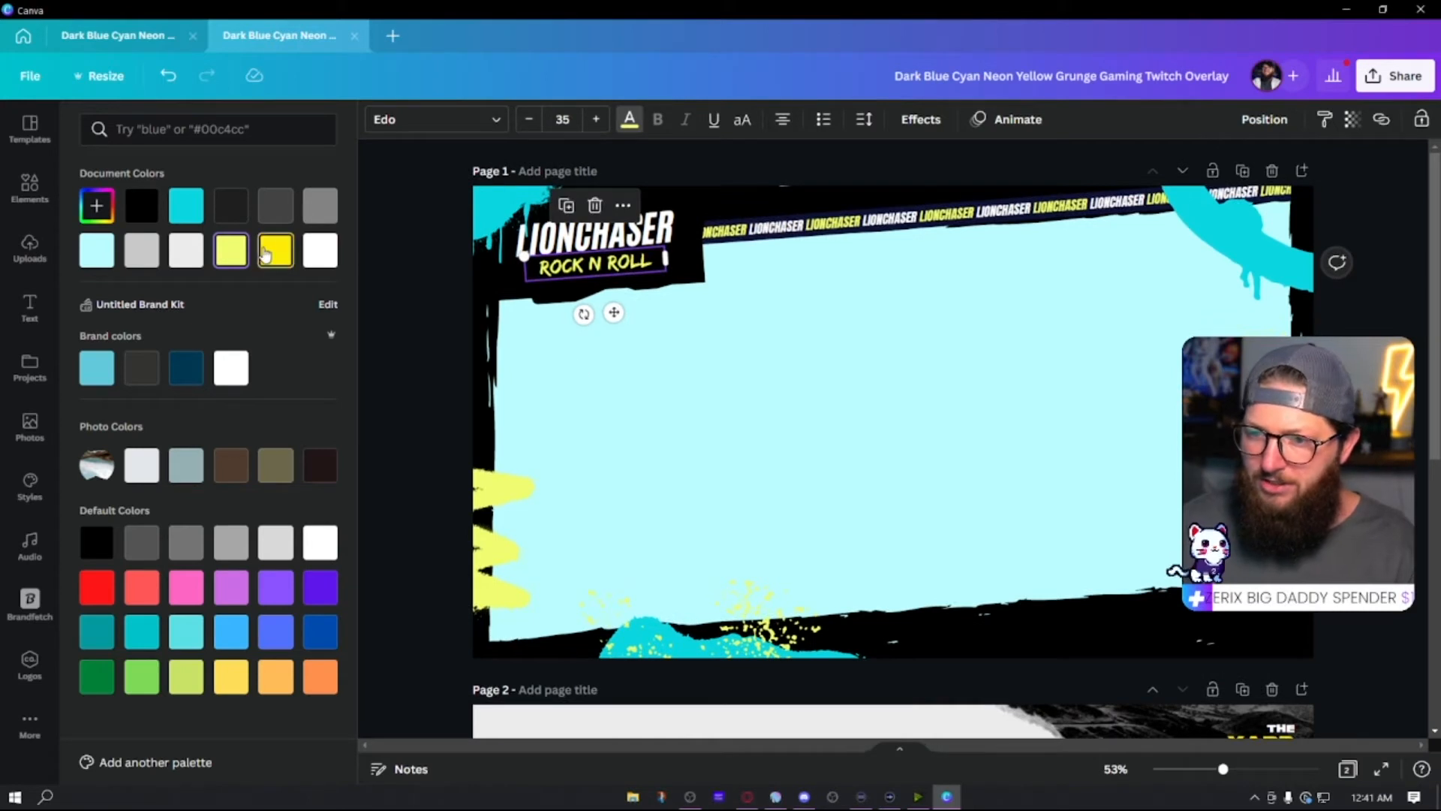
- Recolour the pale yellow brush strokes at the overlay's left edge to the bright yellow #ffee0a
left_click(509, 494)
left_click(377, 119)
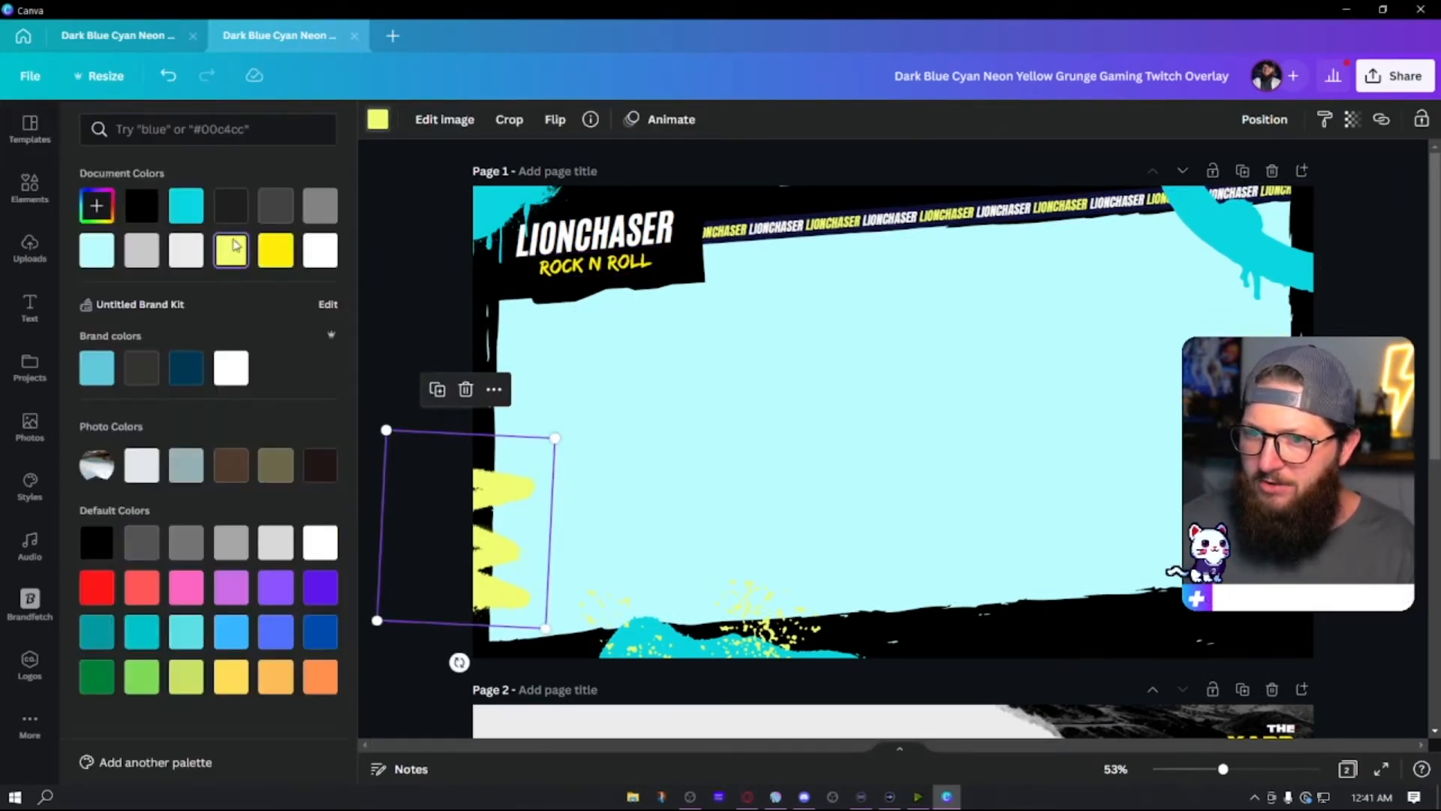
left_click(277, 252)
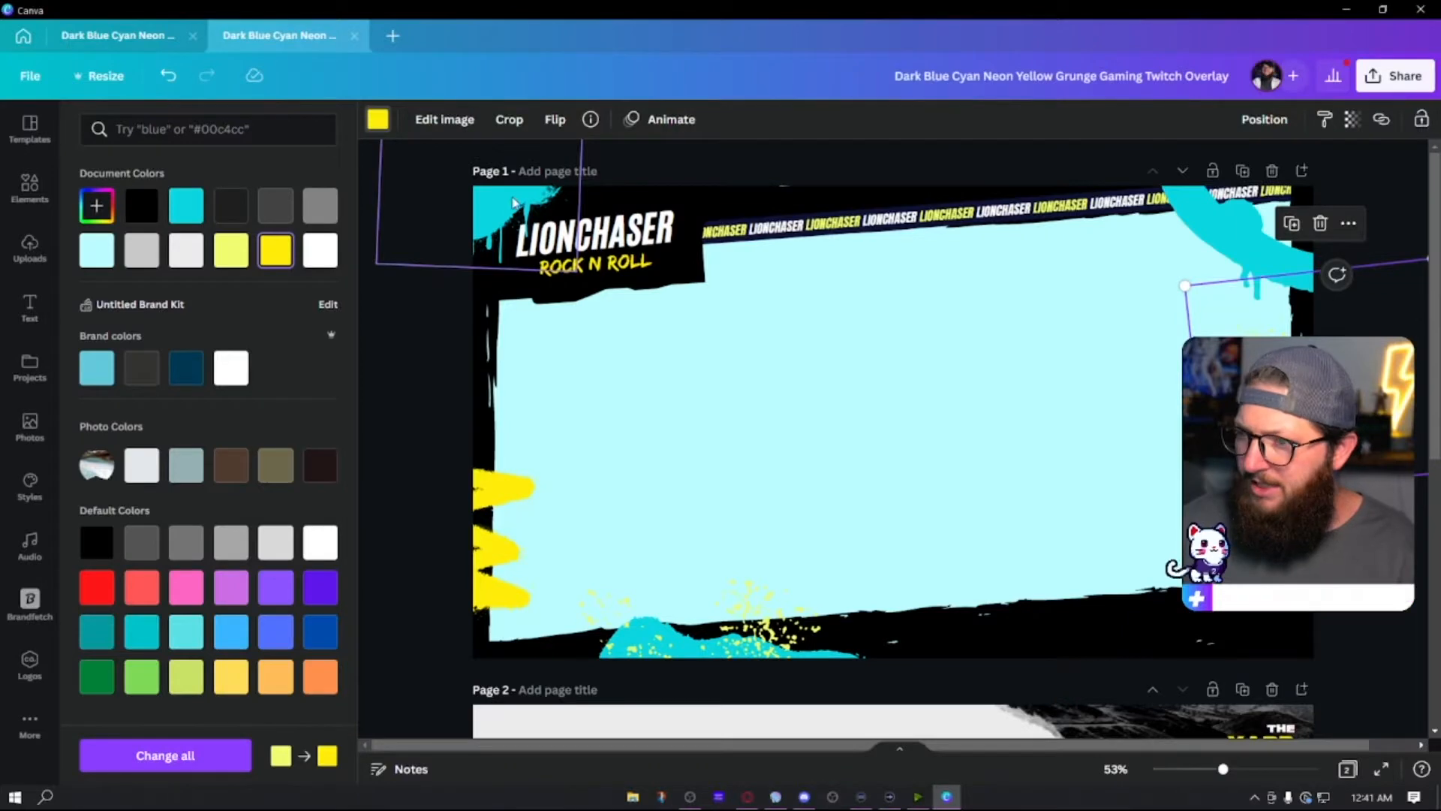
left_click(976, 228)
left_click(1282, 279)
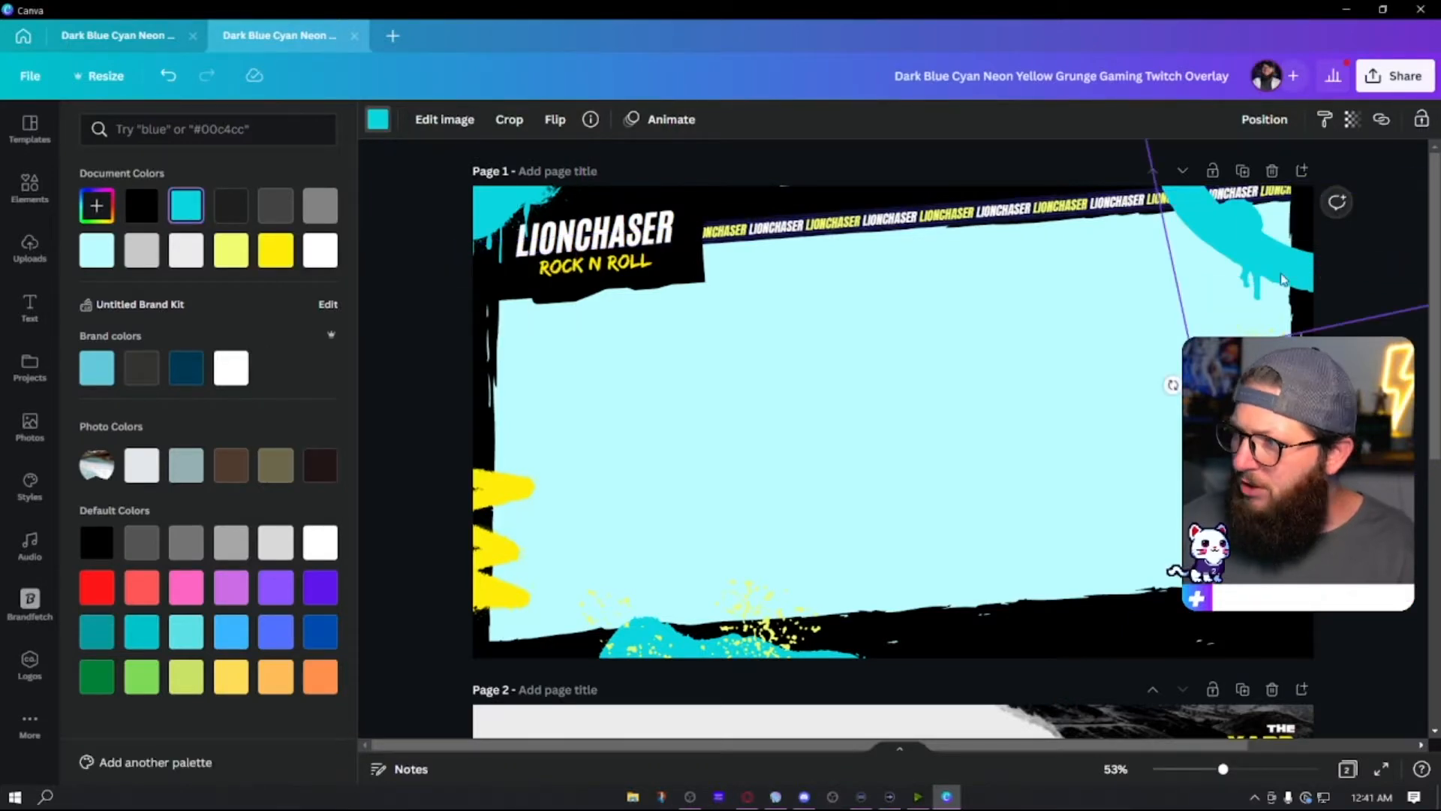
left_click(539, 217)
scroll(836, 434, "down", 6)
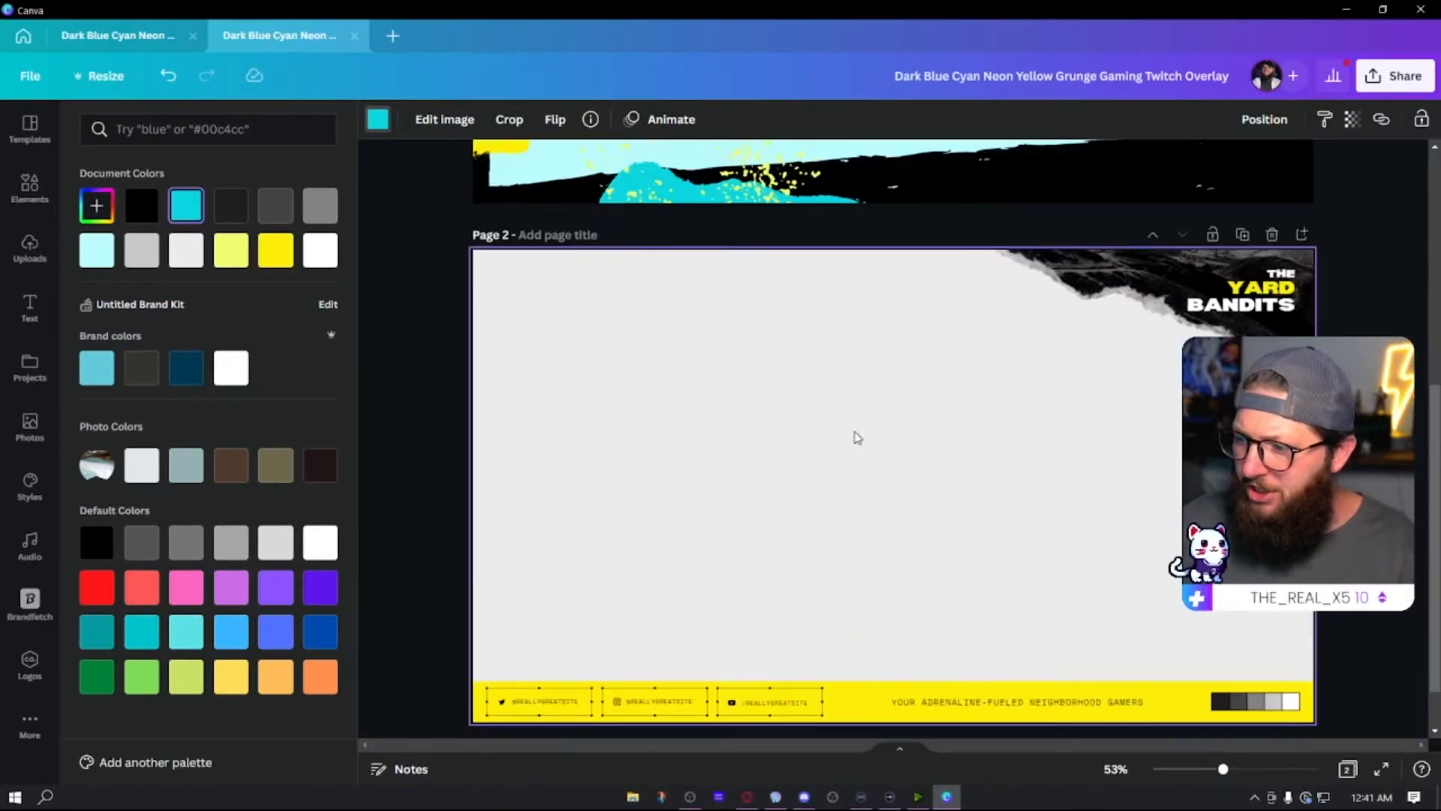
scroll(885, 343, "up", 6)
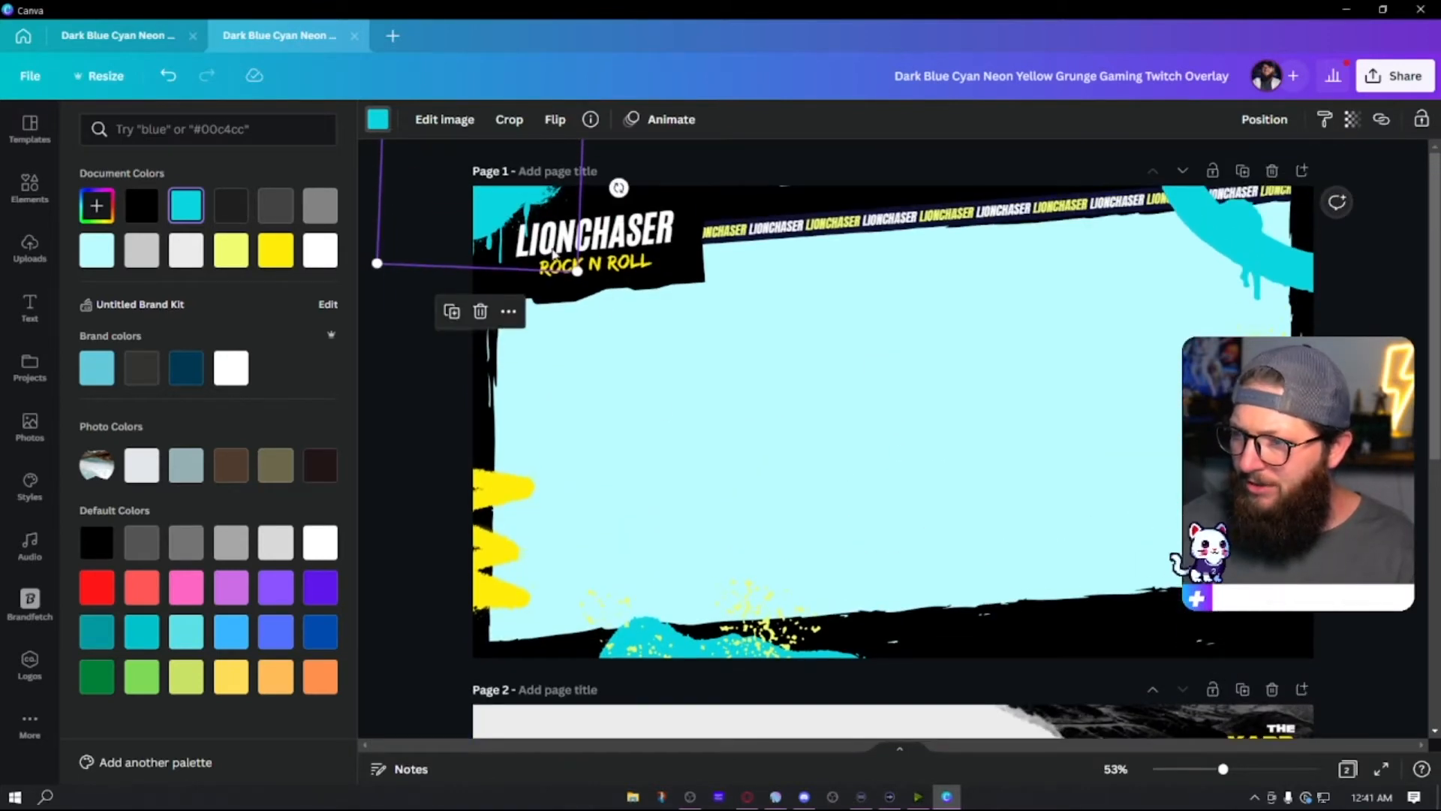
left_click(541, 218)
- Remove the pale cyan background colour from page 1
left_click(877, 423)
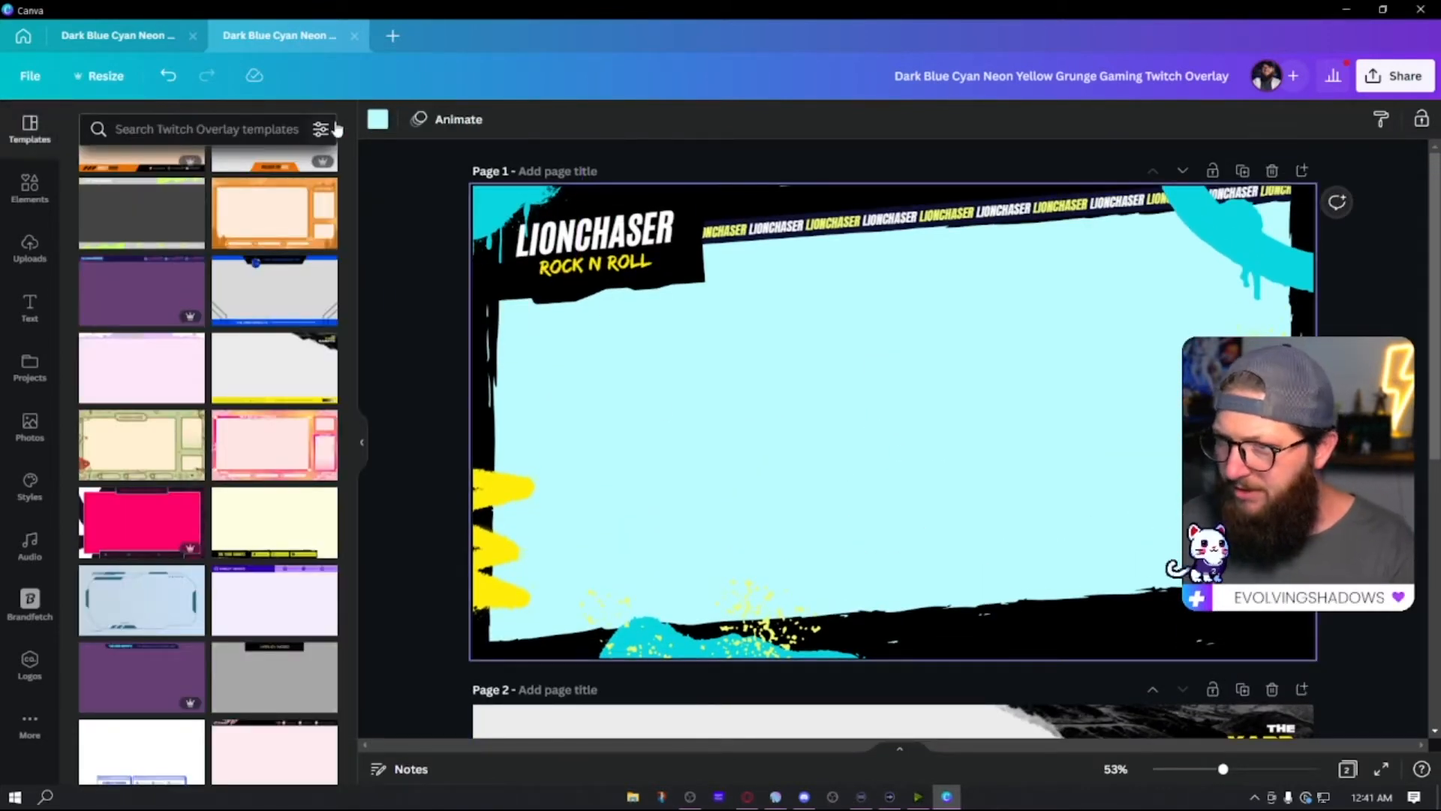
key("Delete")
left_click(405, 291)
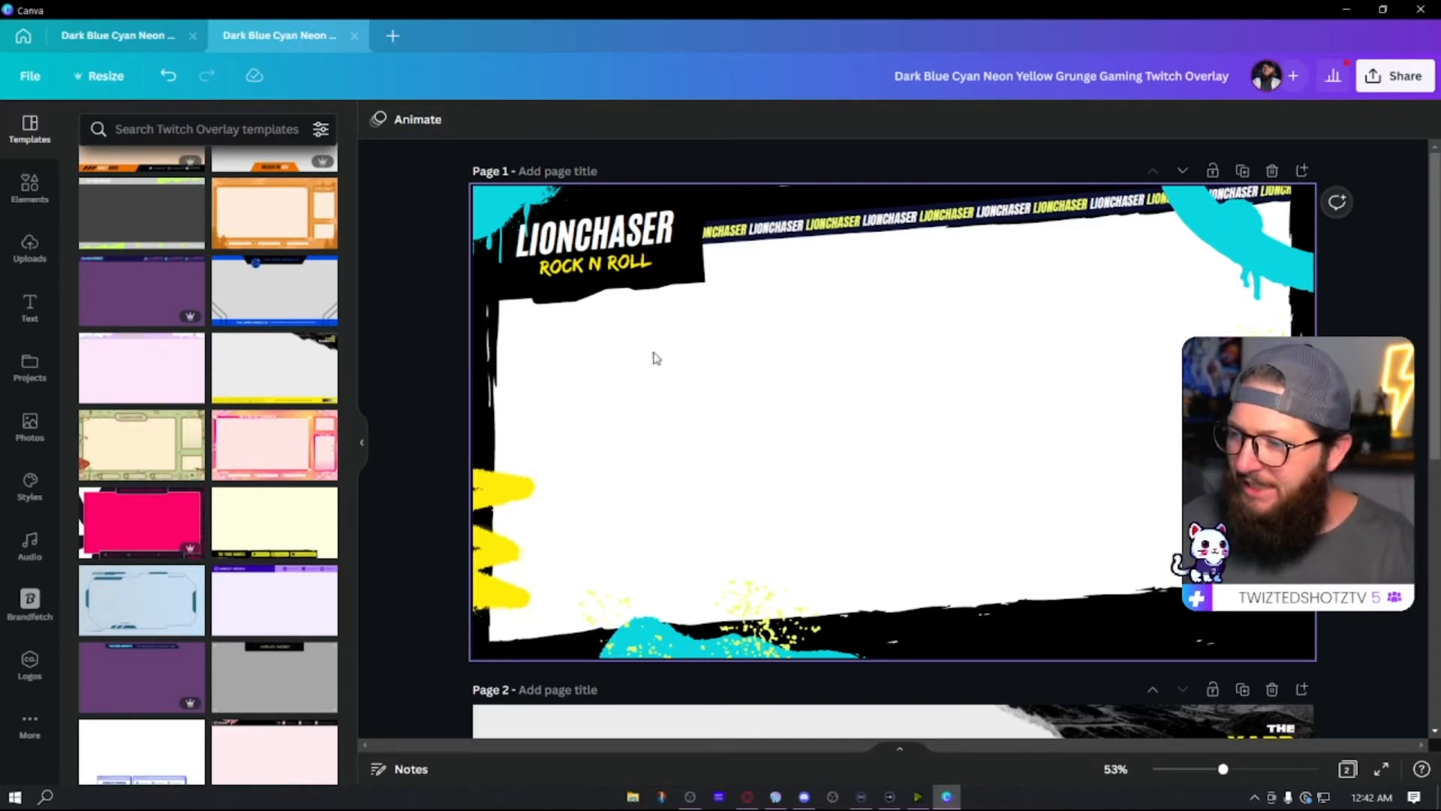
- Add the uploaded photo of the bearded man holding an open book to page 1 and set it as the background
left_click(30, 248)
scroll(246, 437, "down", 15)
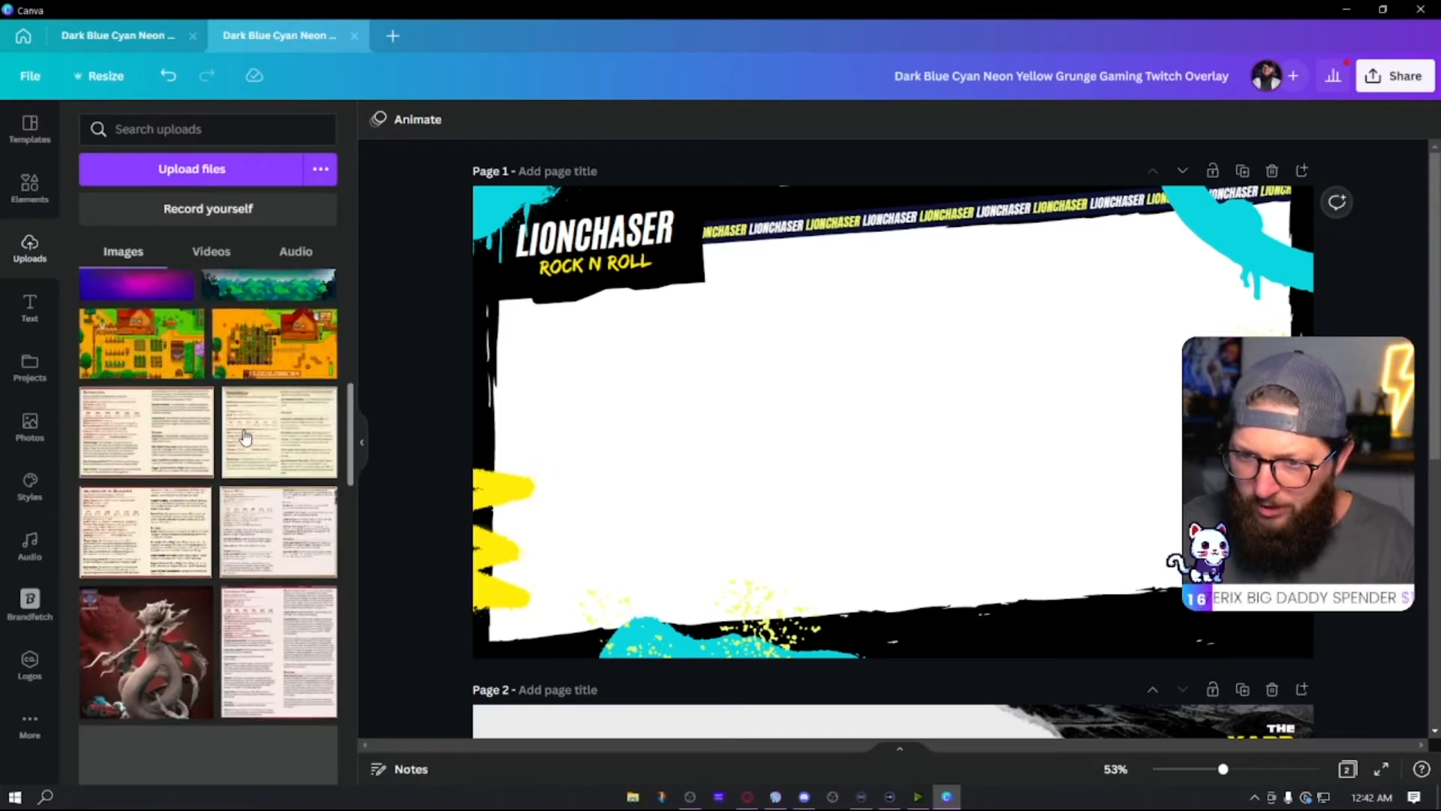
scroll(246, 433, "down", 10)
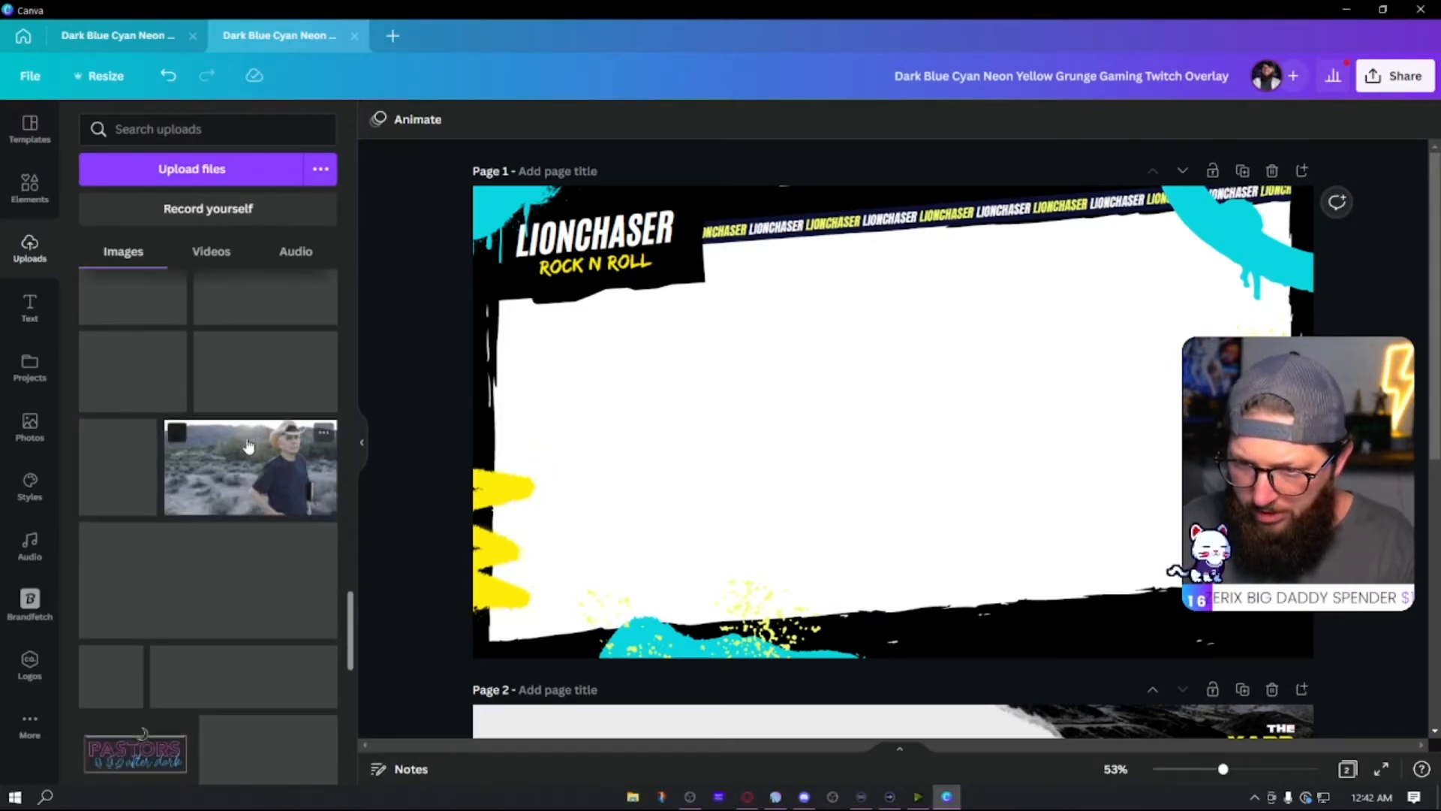
scroll(247, 449, "down", 10)
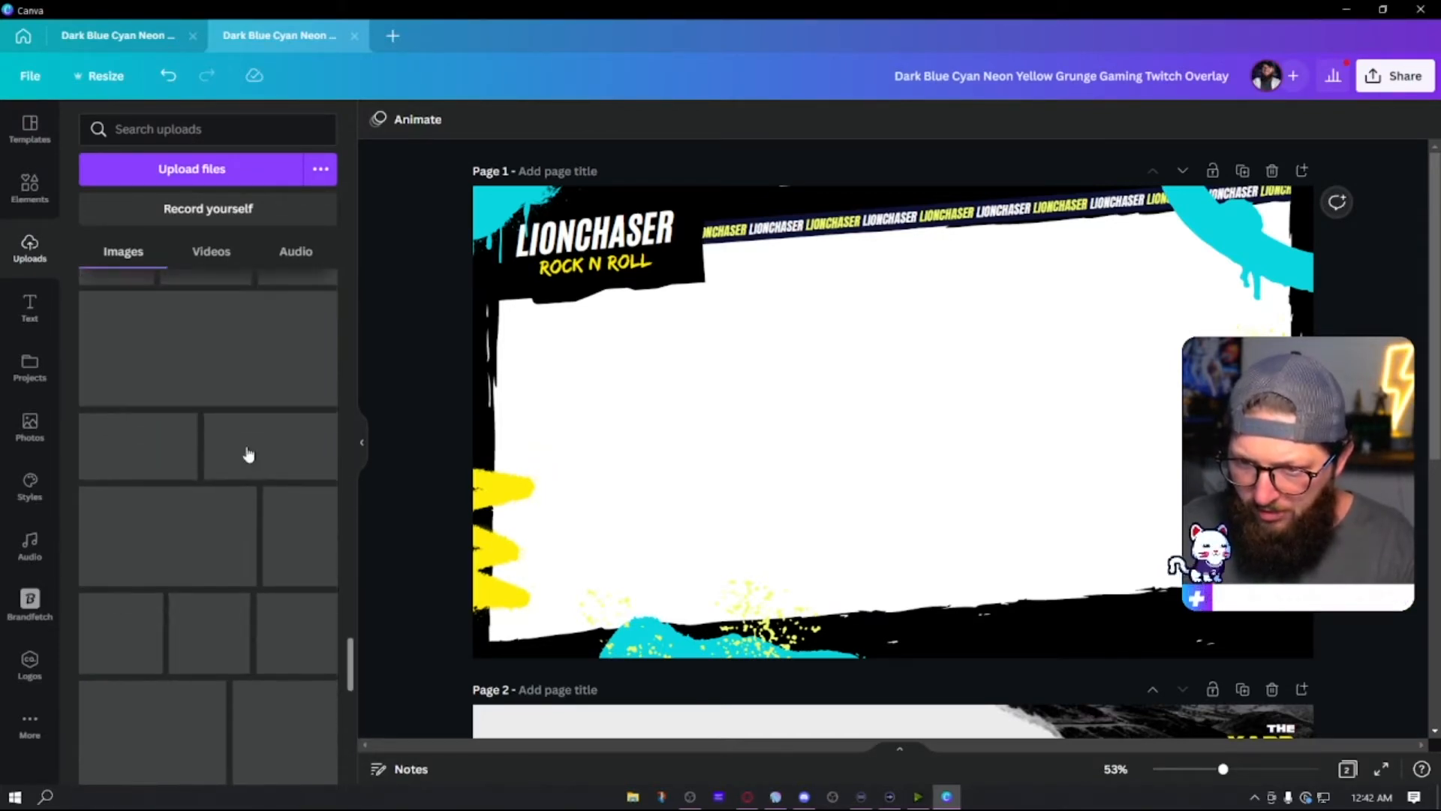
scroll(248, 451, "down", 4)
scroll(211, 477, "up", 4)
scroll(212, 477, "up", 3)
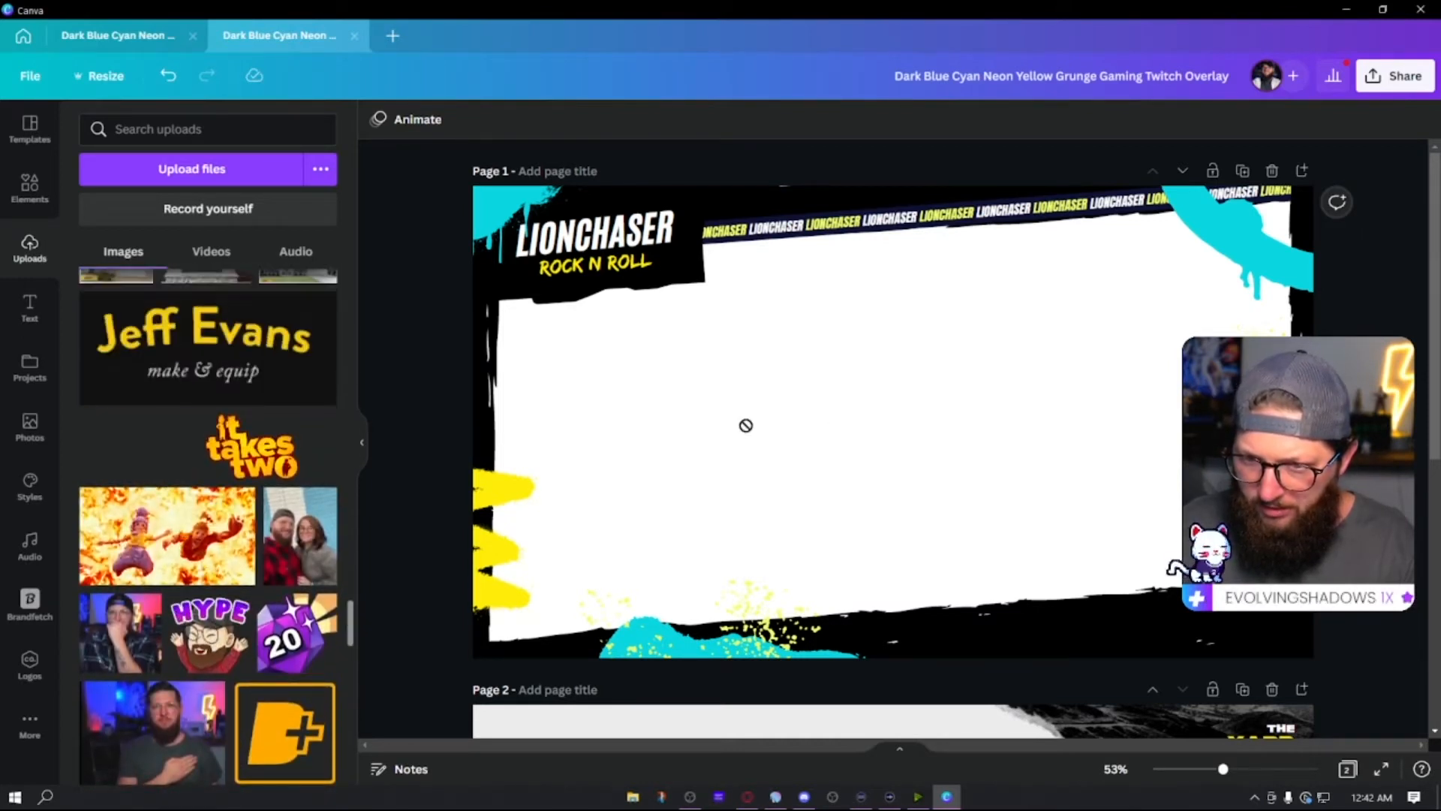
left_click_drag(790, 357, 933, 438)
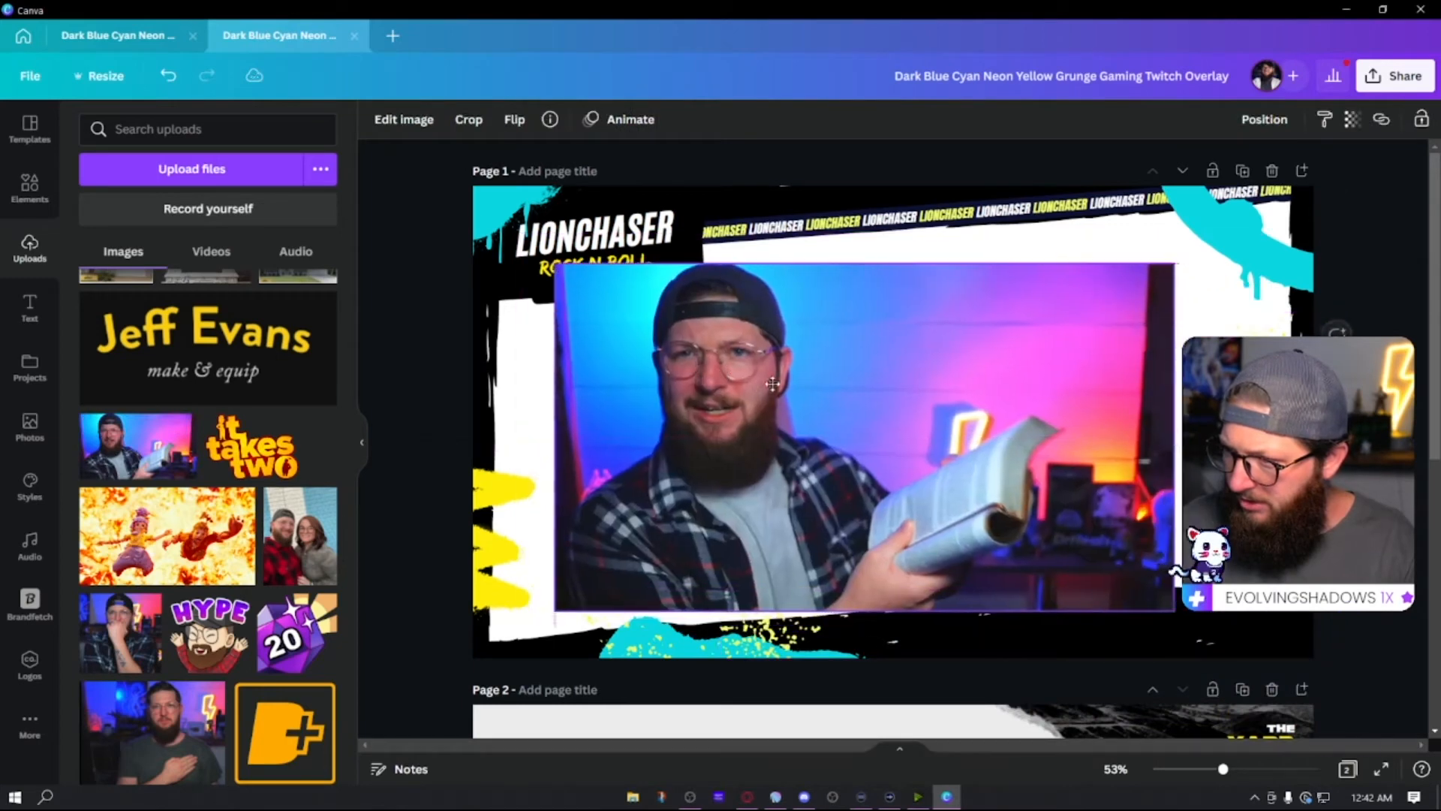
right_click(927, 441)
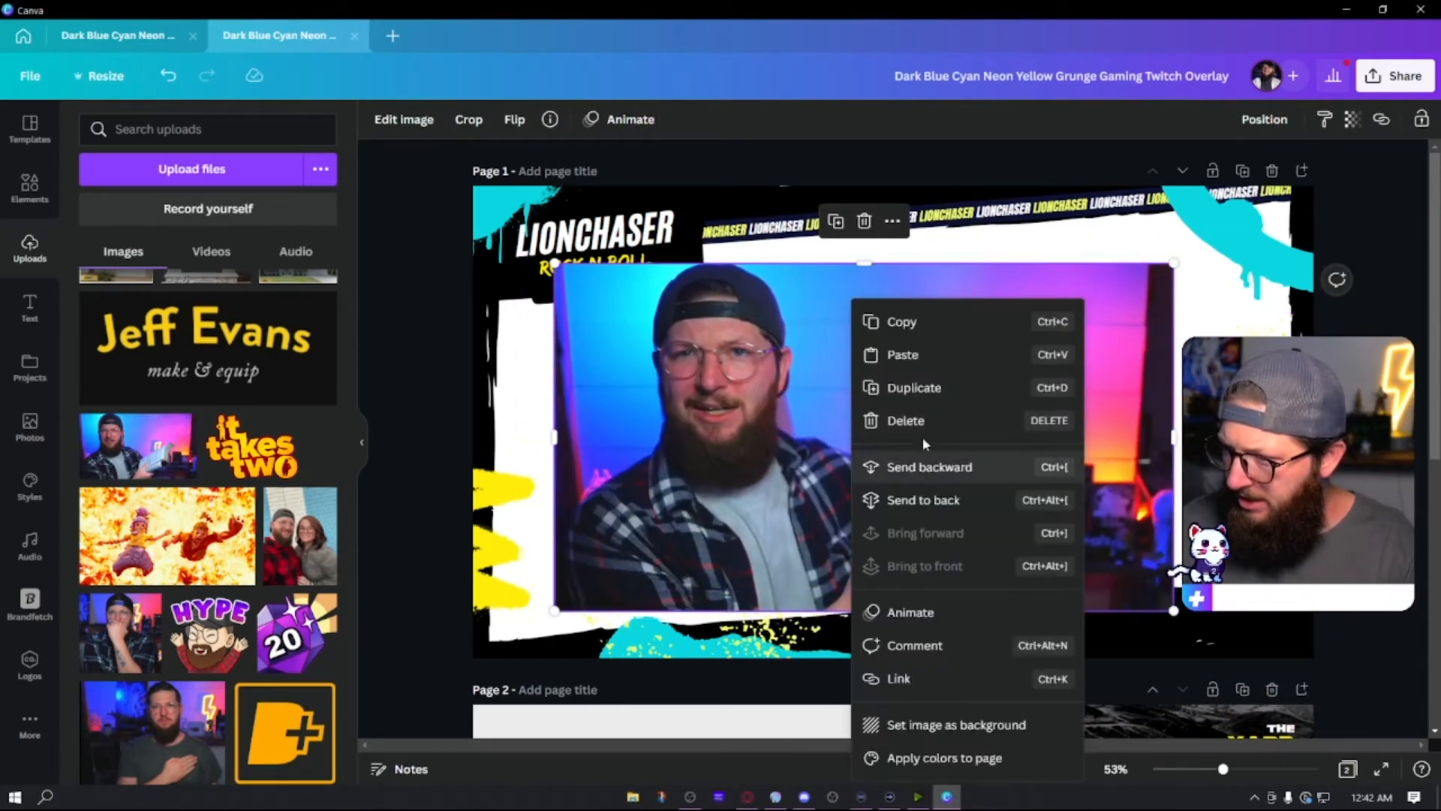
left_click(957, 725)
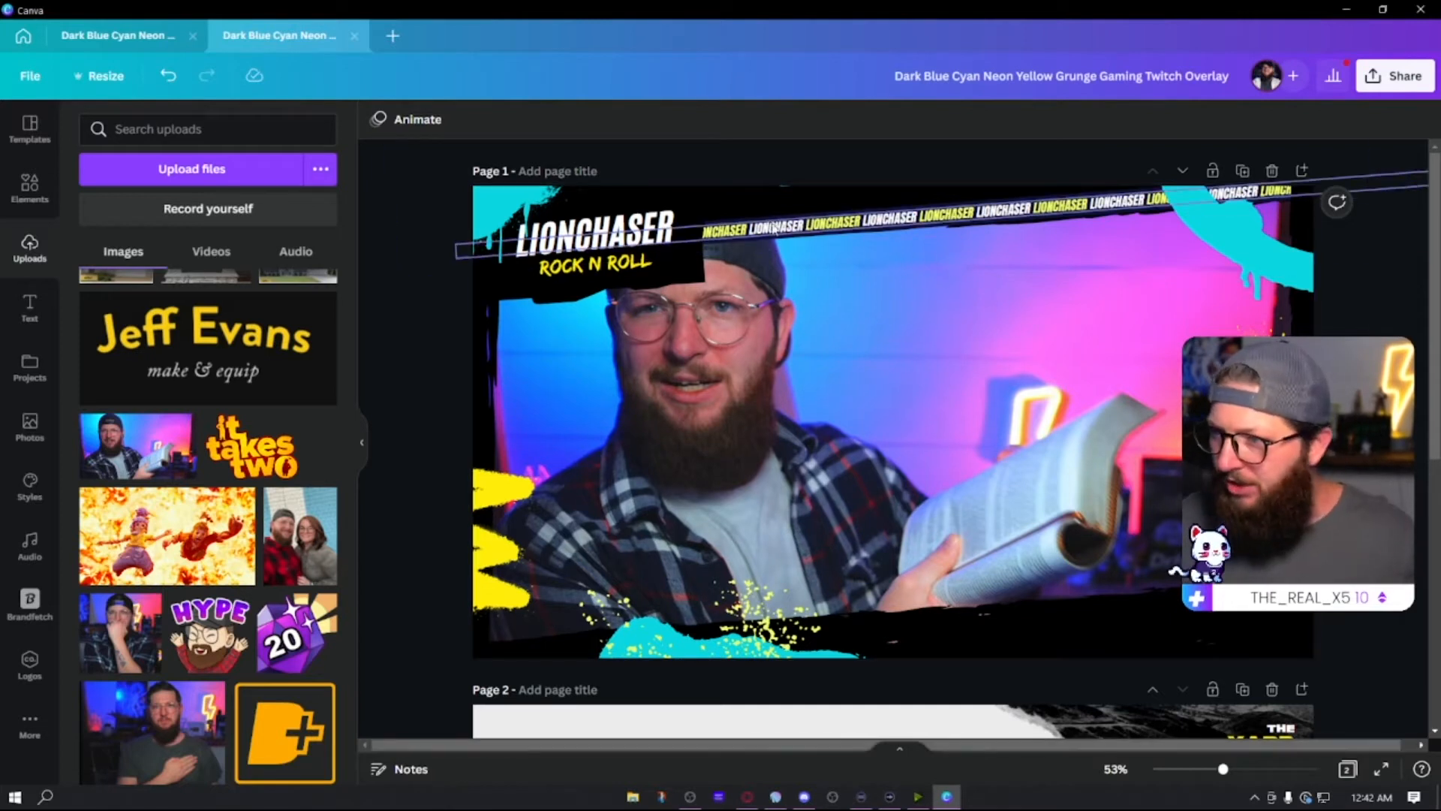
- Edit the repeating channel-name text strip beside the title block on page 1
left_click(740, 233)
double_click(739, 232)
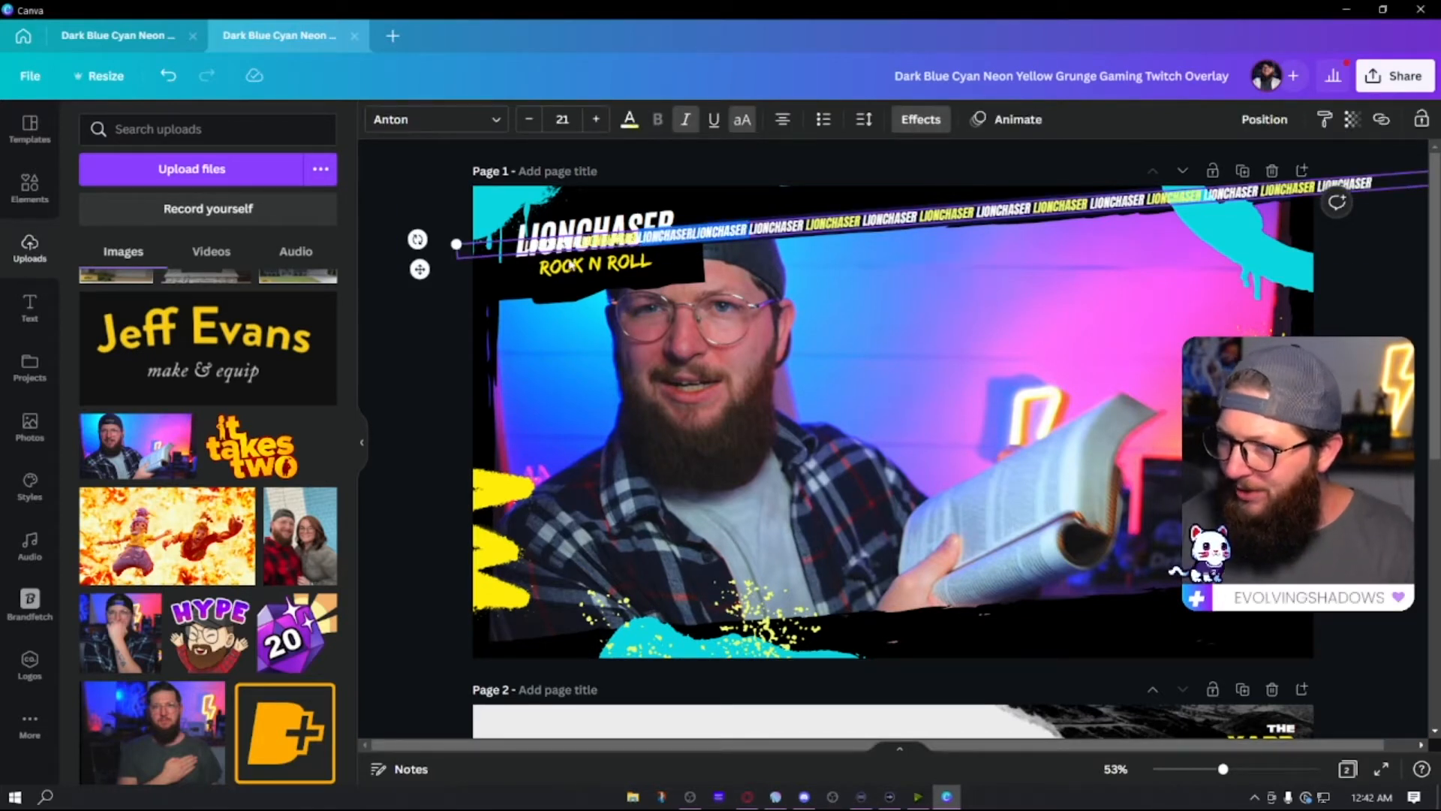
left_click(719, 217)
left_click(732, 232)
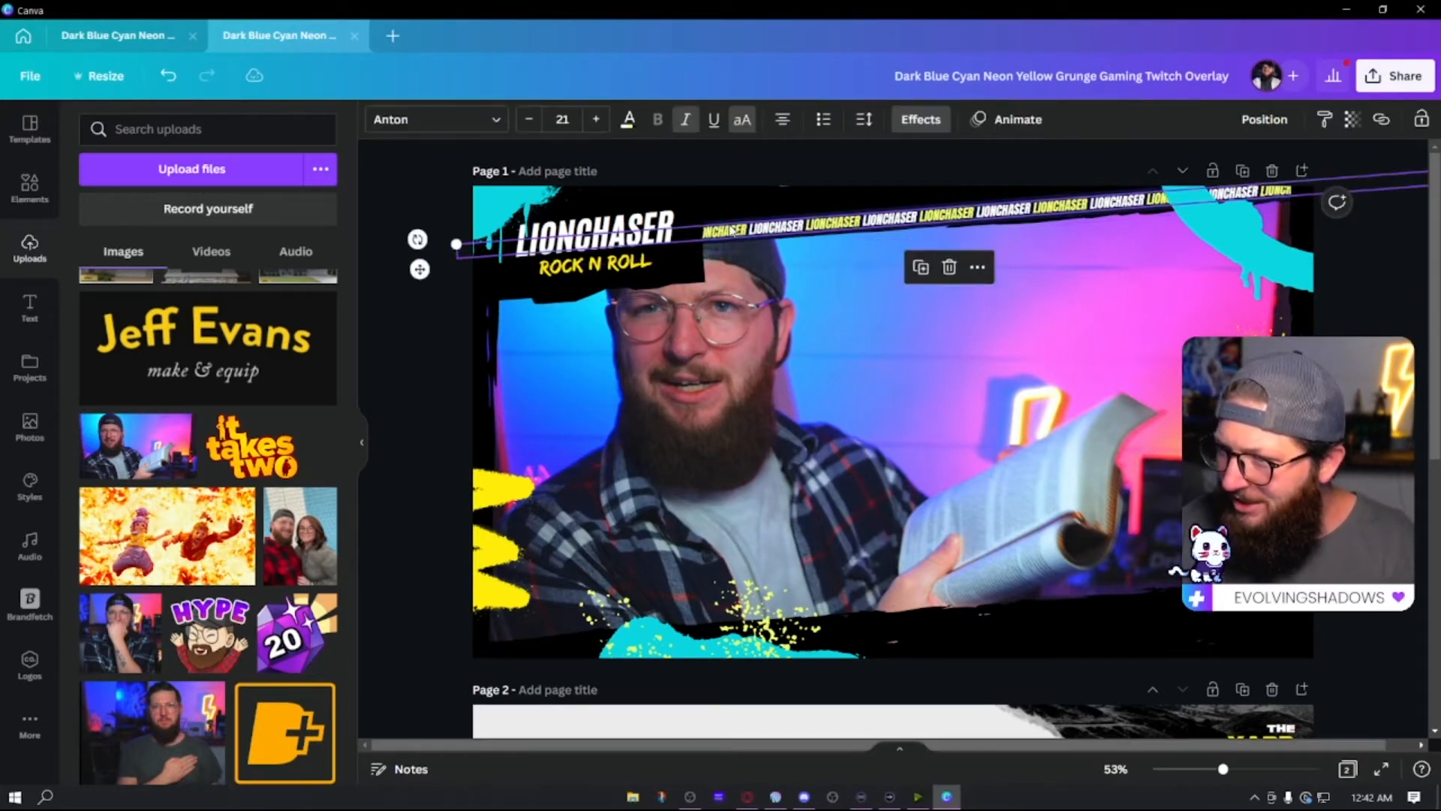
left_click(732, 231)
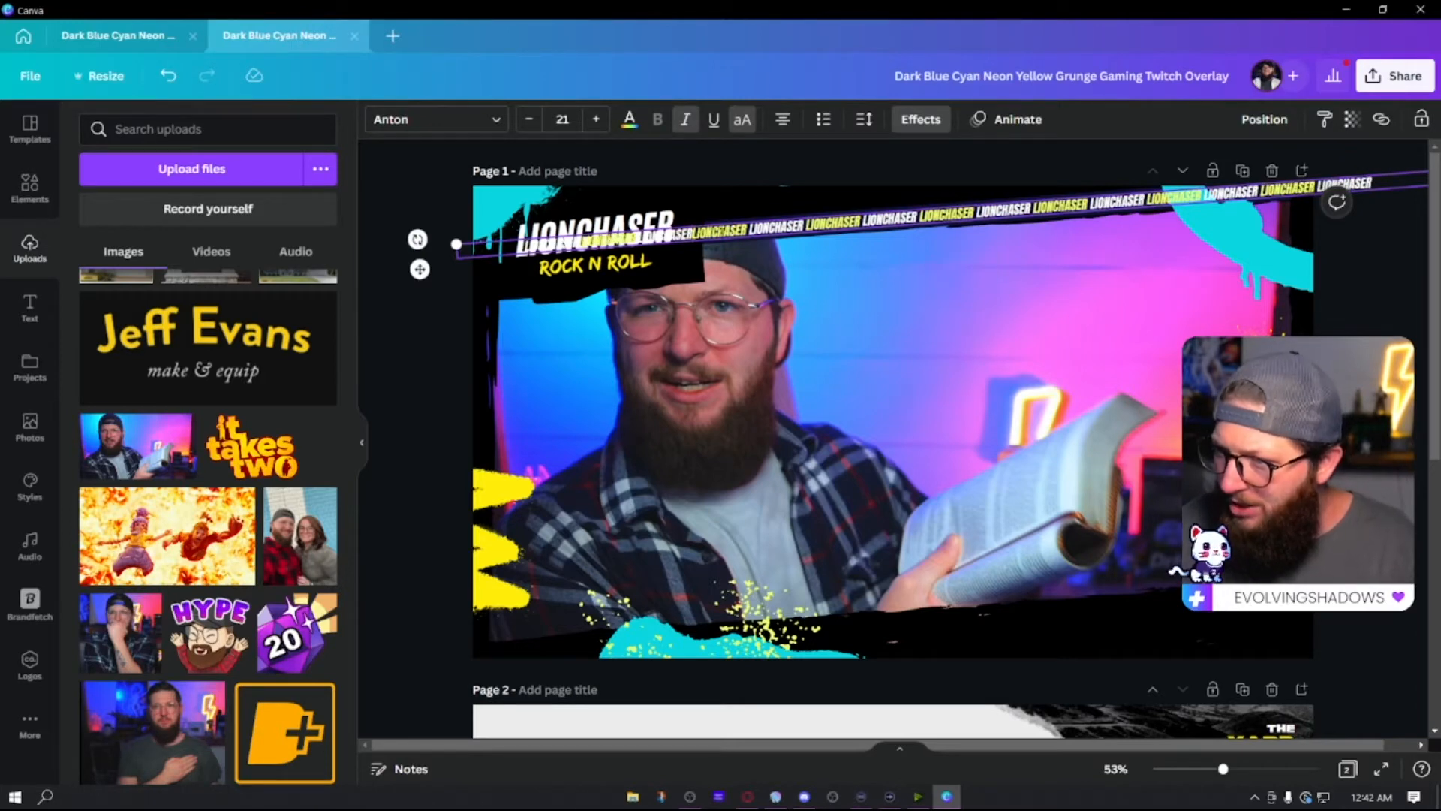
left_click(415, 368)
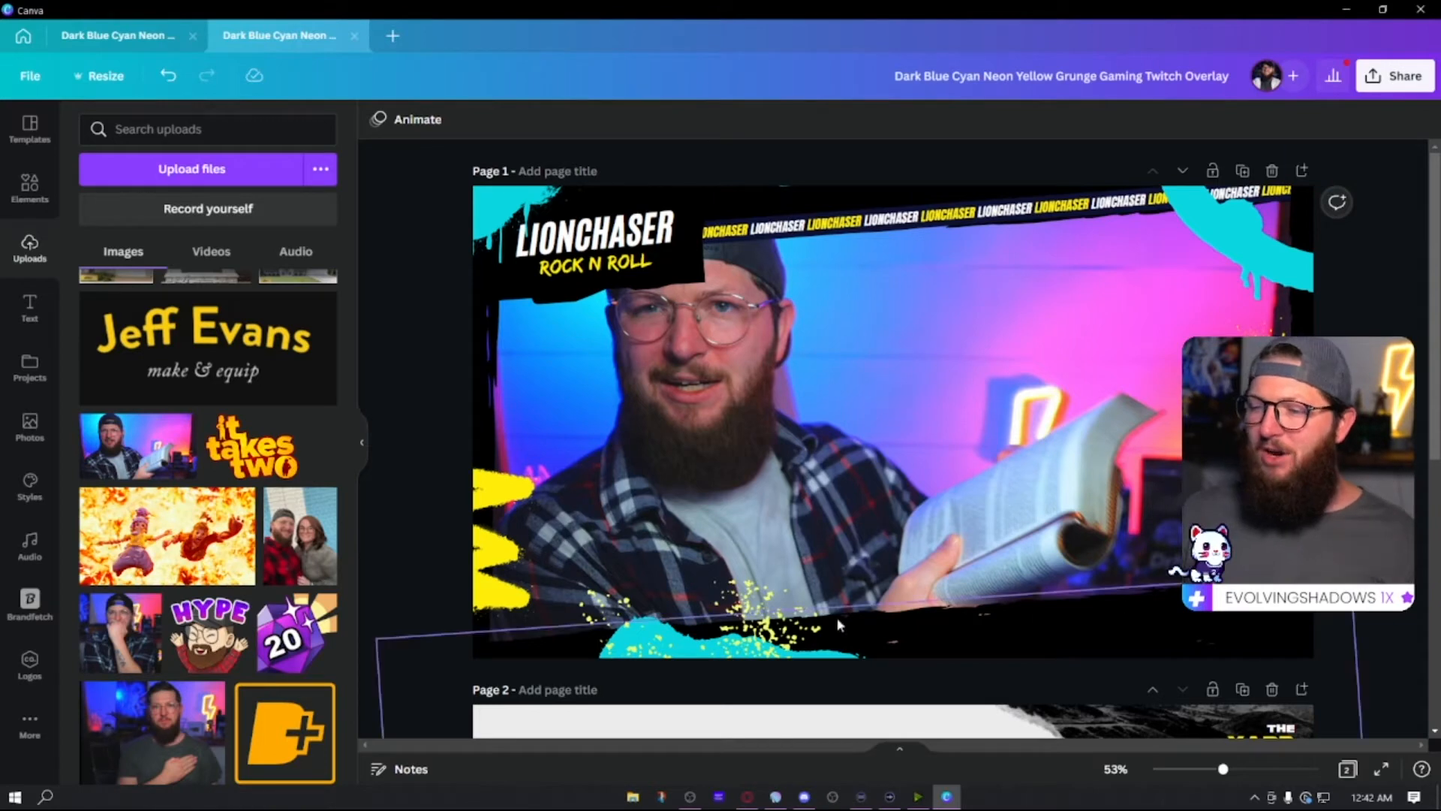
- Recolour the pale yellow paint splatter along the overlay's bottom edge to the bright yellow document colour
left_click(682, 643)
left_click(406, 118)
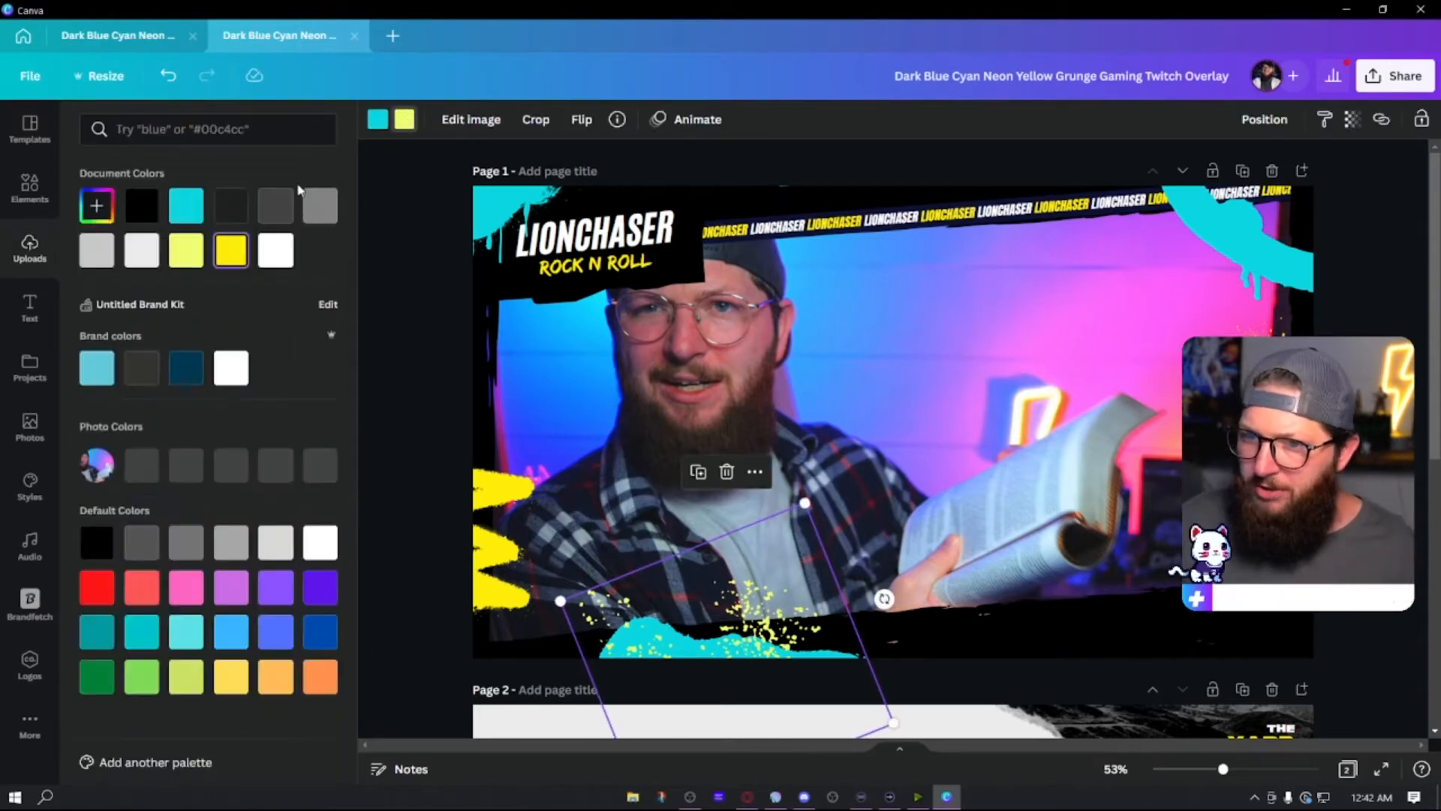
left_click(393, 350)
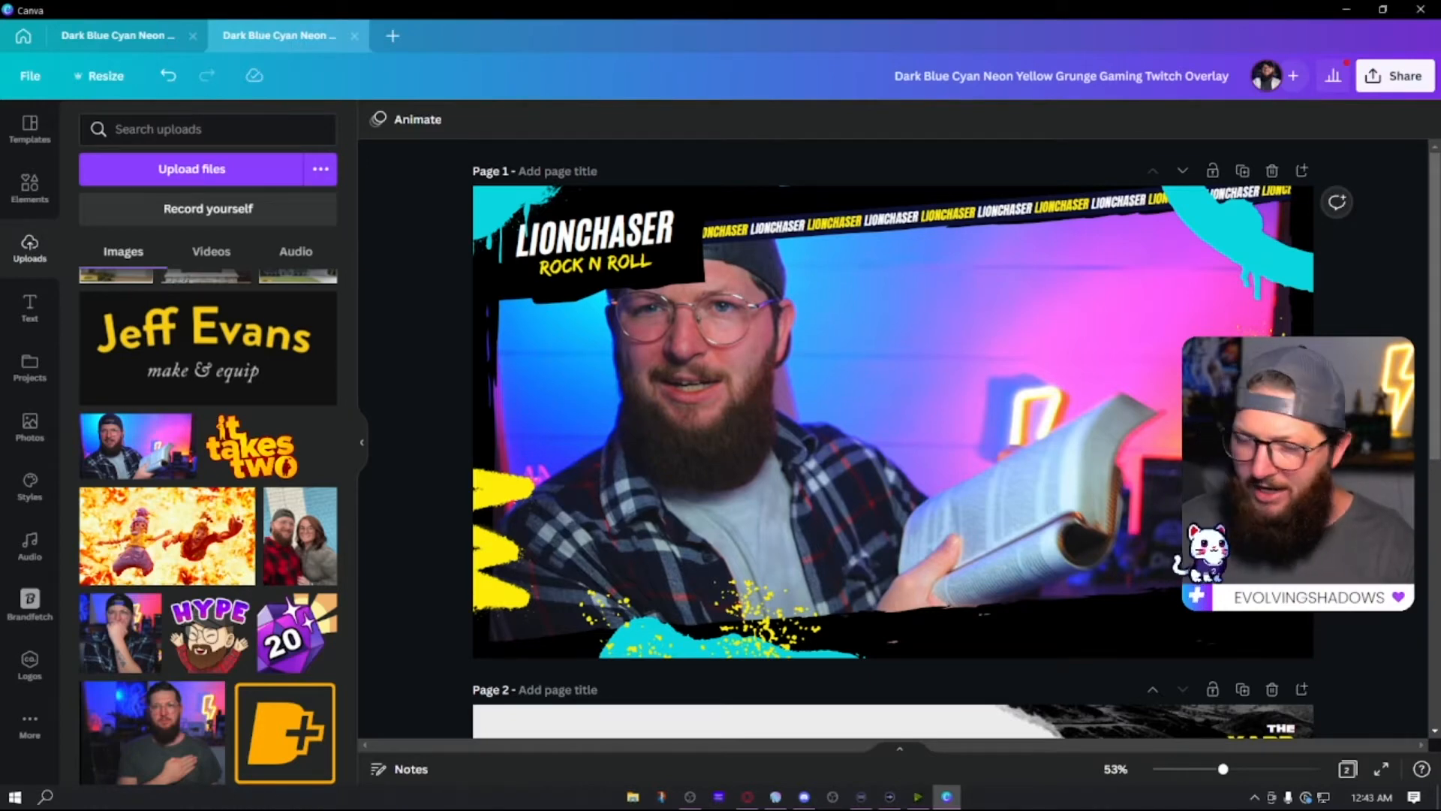
- Delete the page 2 "The Yard Bandits" template and duplicate the customized page 1 overlay
scroll(894, 438, "down", 4)
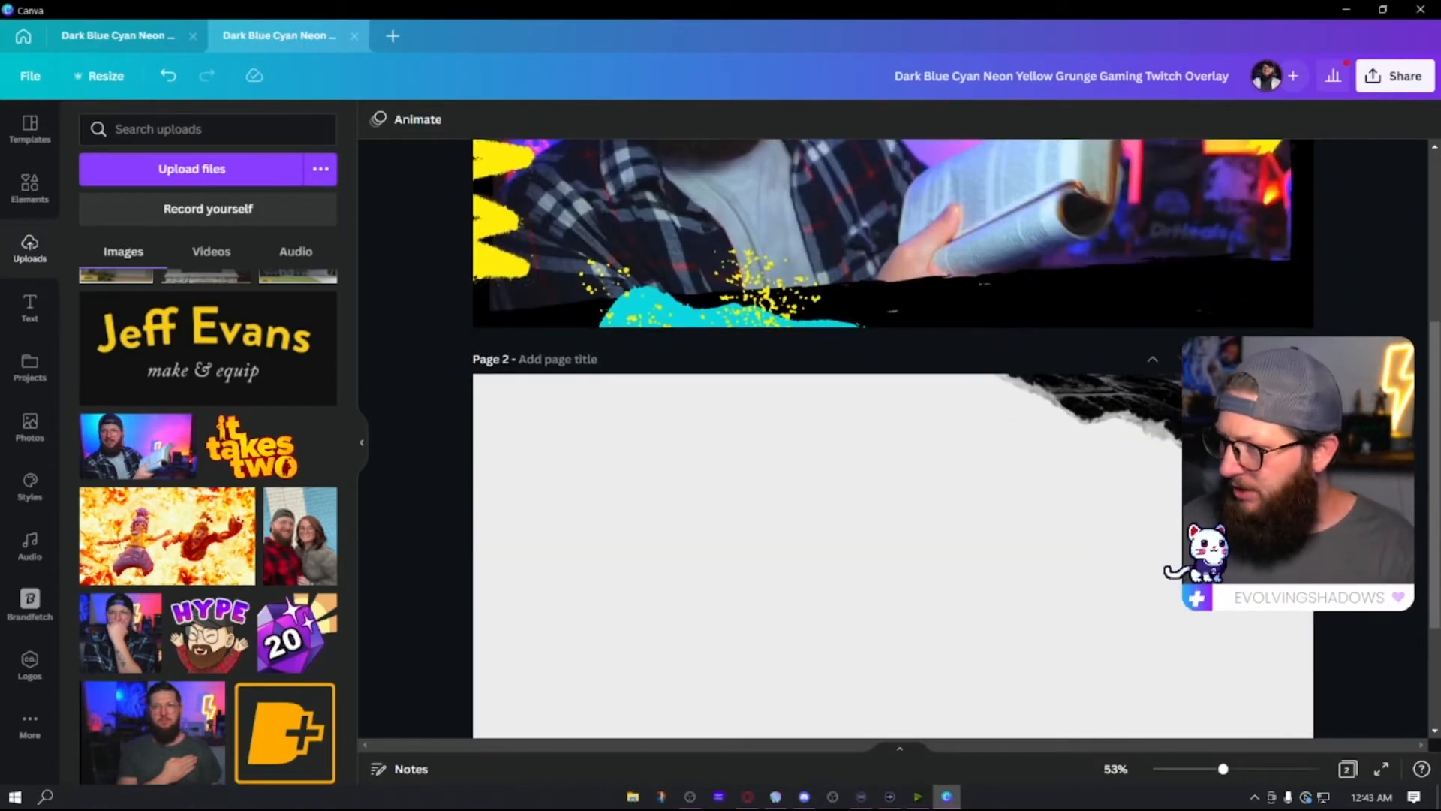
left_click(1272, 359)
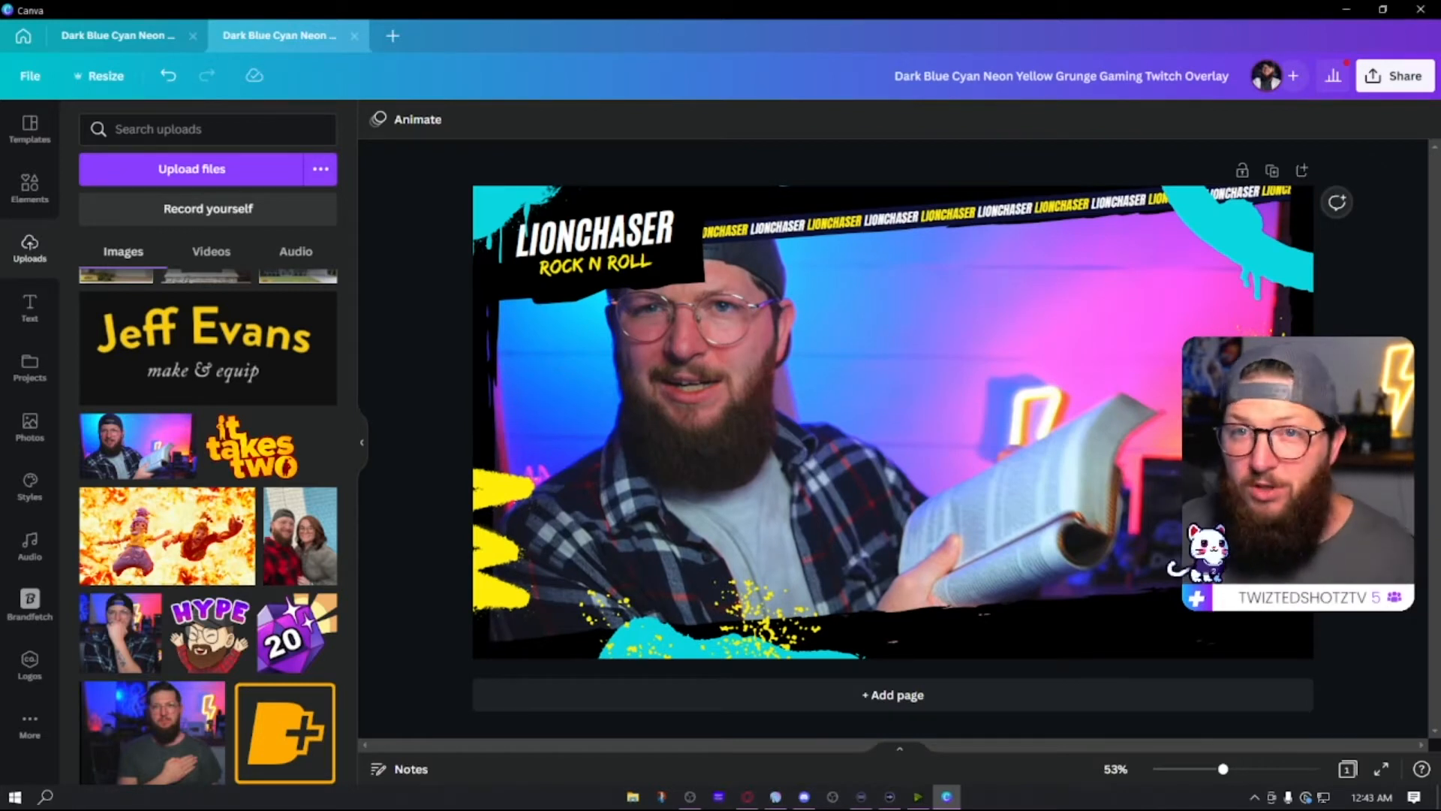
left_click(1272, 172)
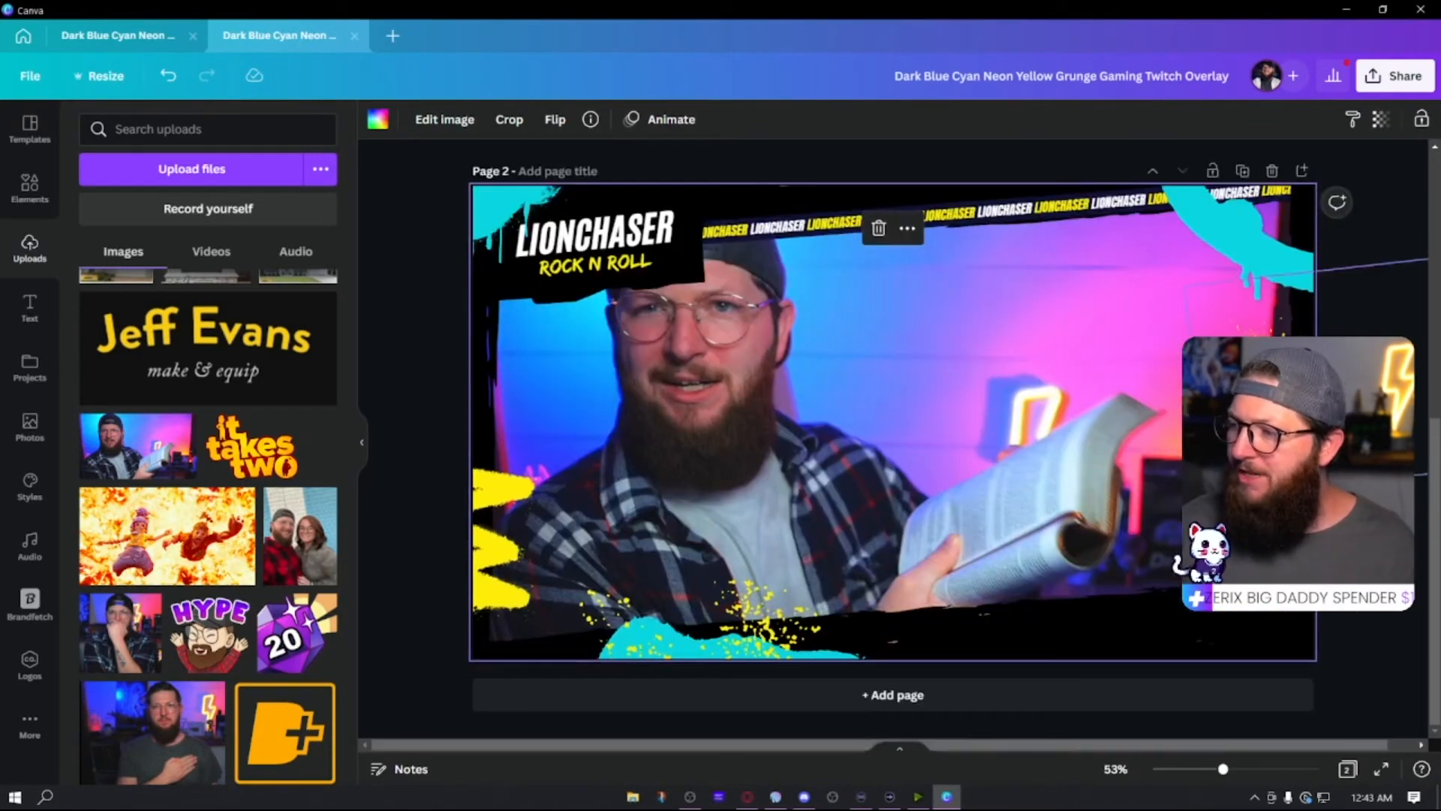
- Delete the background photo from the duplicated overlay on page 2
scroll(893, 422, "up", 1)
scroll(893, 422, "down", 1)
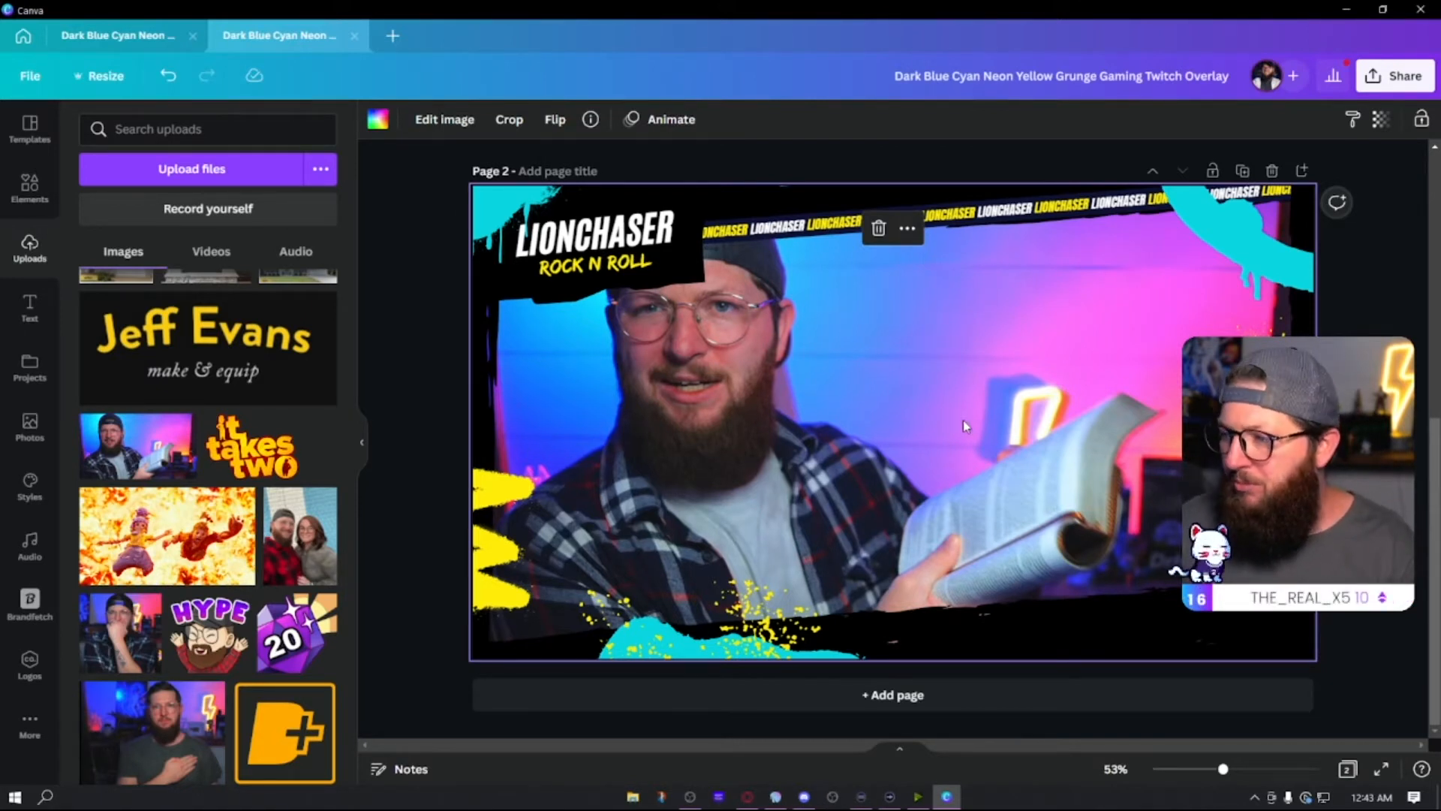
key("Delete")
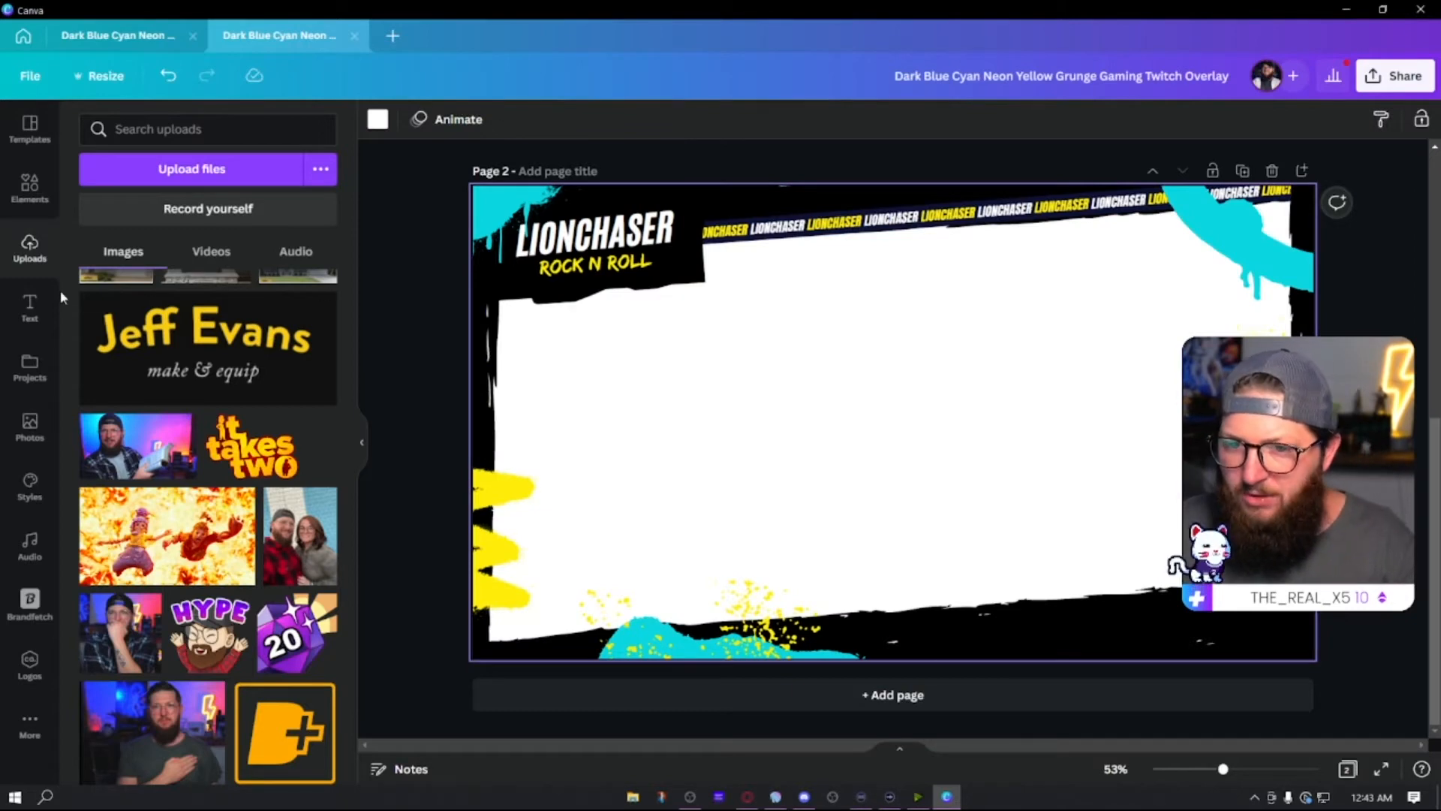
- Search the elements library for "paint" and browse the brush stroke graphics
left_click(20, 197)
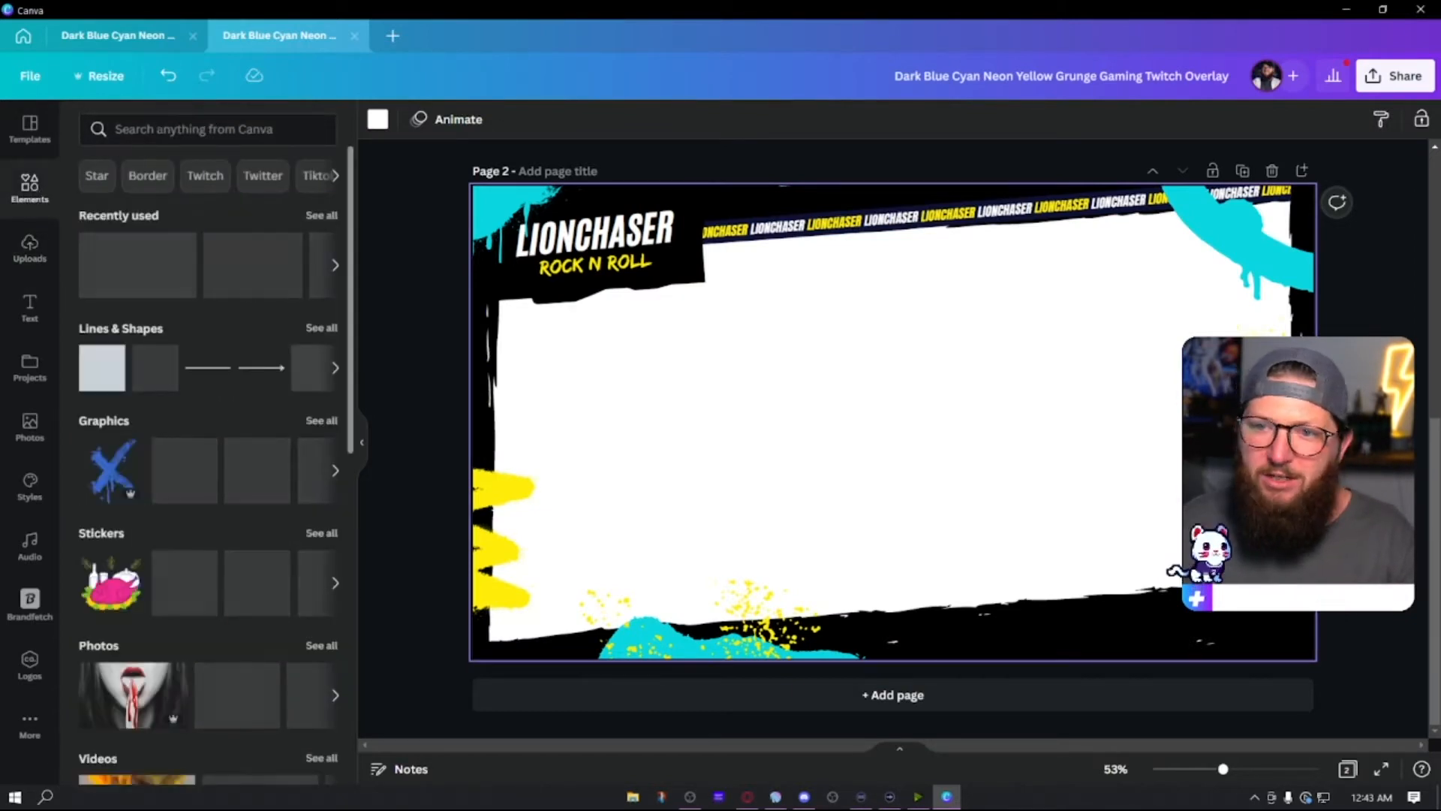
left_click_drag(480, 378, 799, 381)
key("ctrl+z")
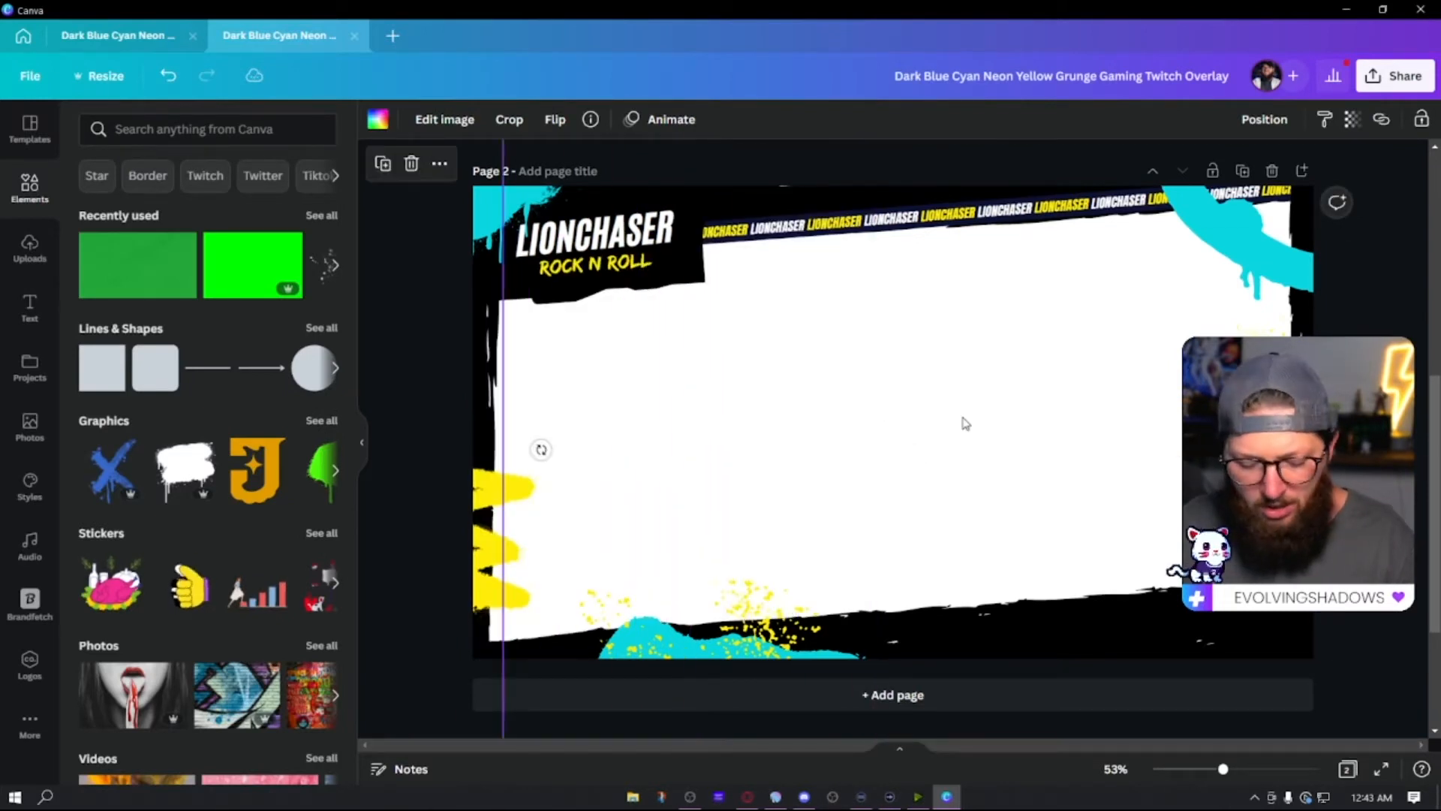
left_click(227, 133)
type("paint")
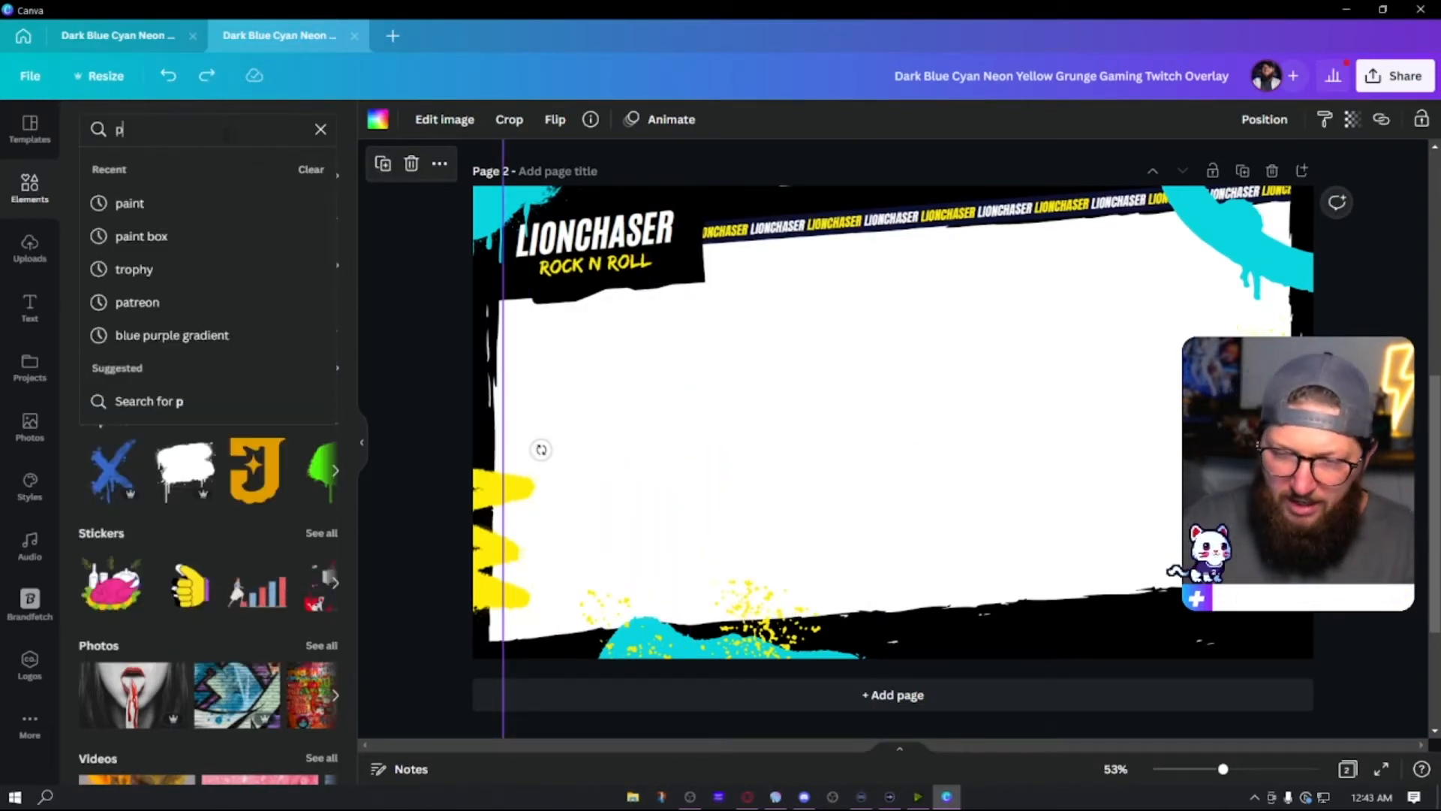
key("Return")
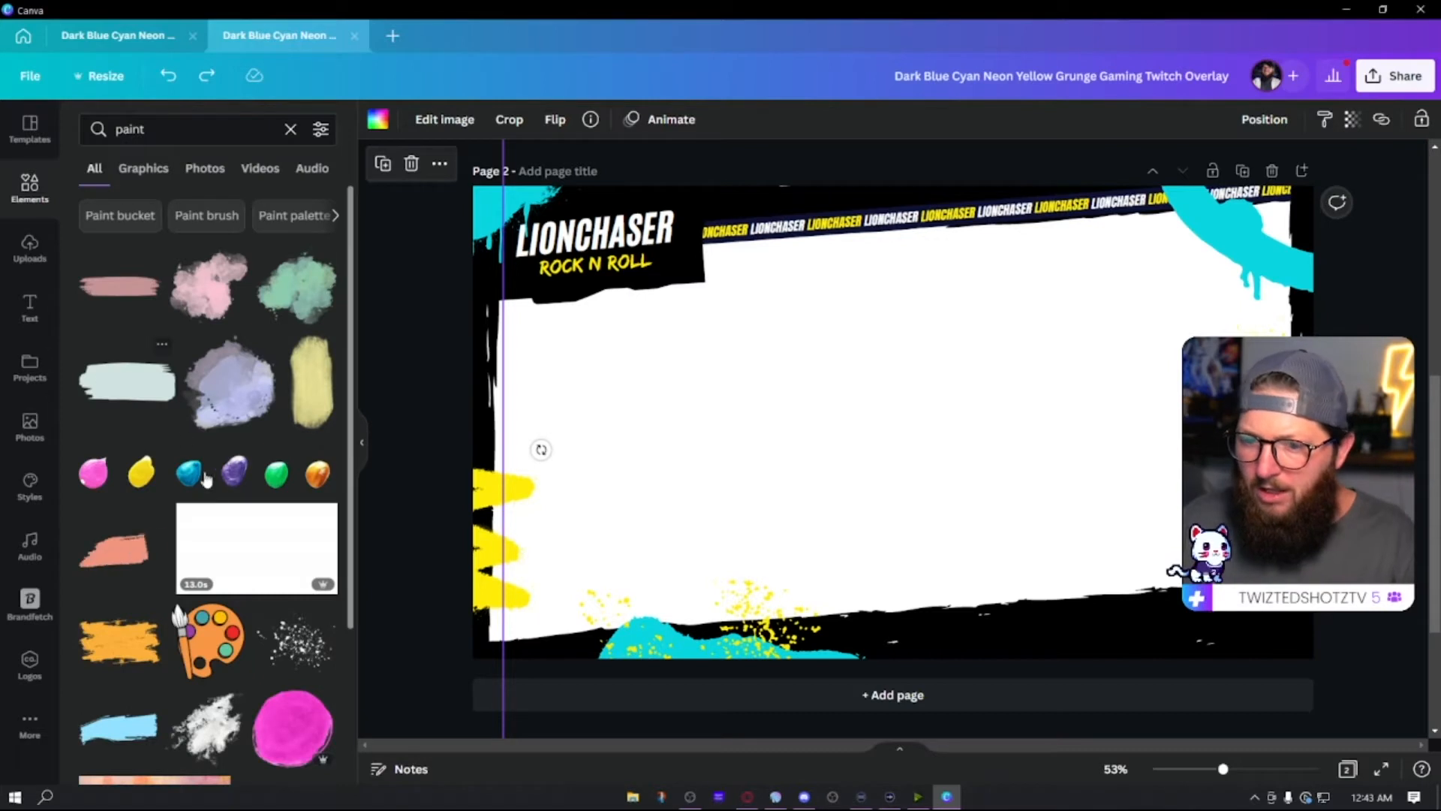
scroll(240, 495, "down", 4)
scroll(251, 499, "down", 4)
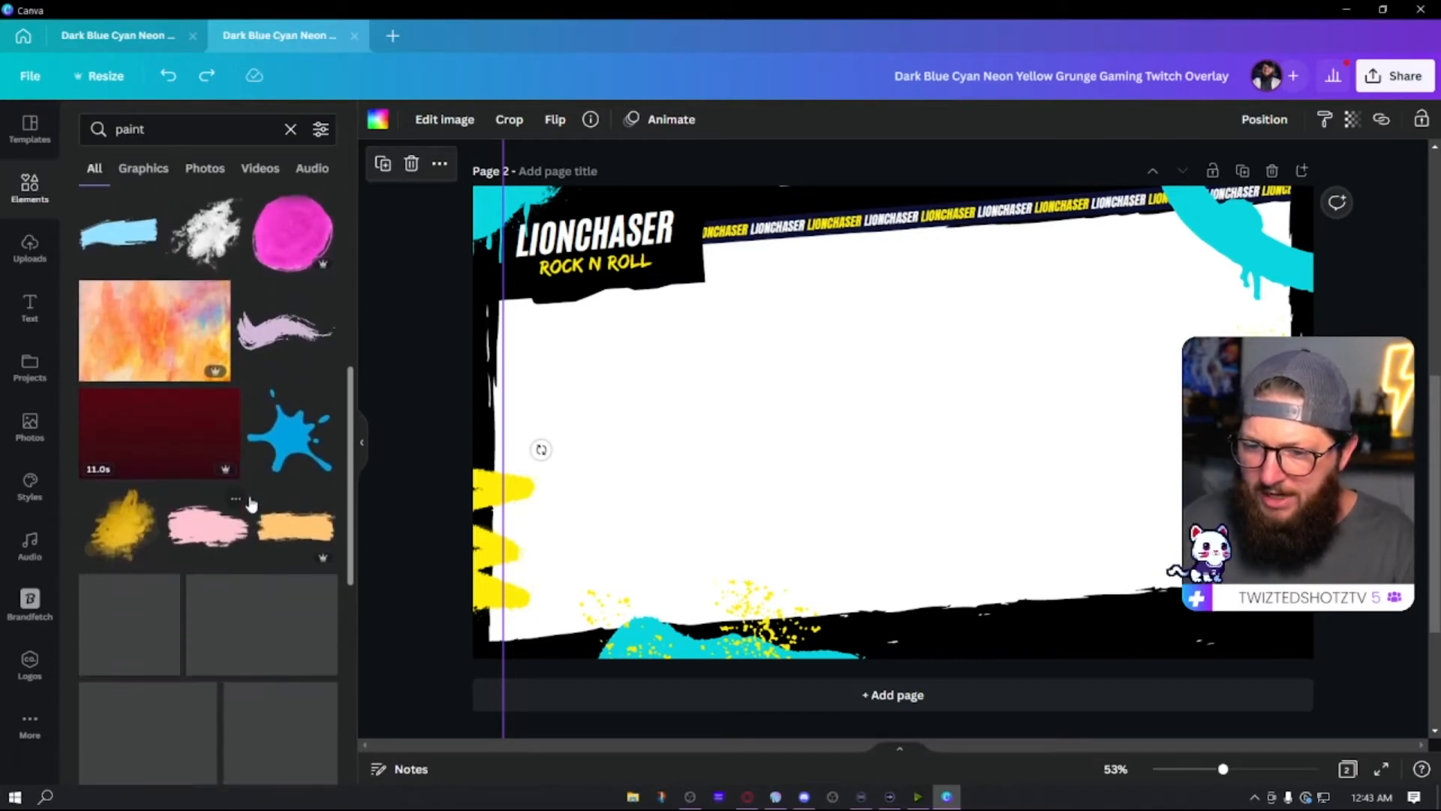
- Add a thin black brush stroke from the recommended graphics to page 2 and delete the wide pale lilac stroke
left_click(249, 494)
left_click(131, 482)
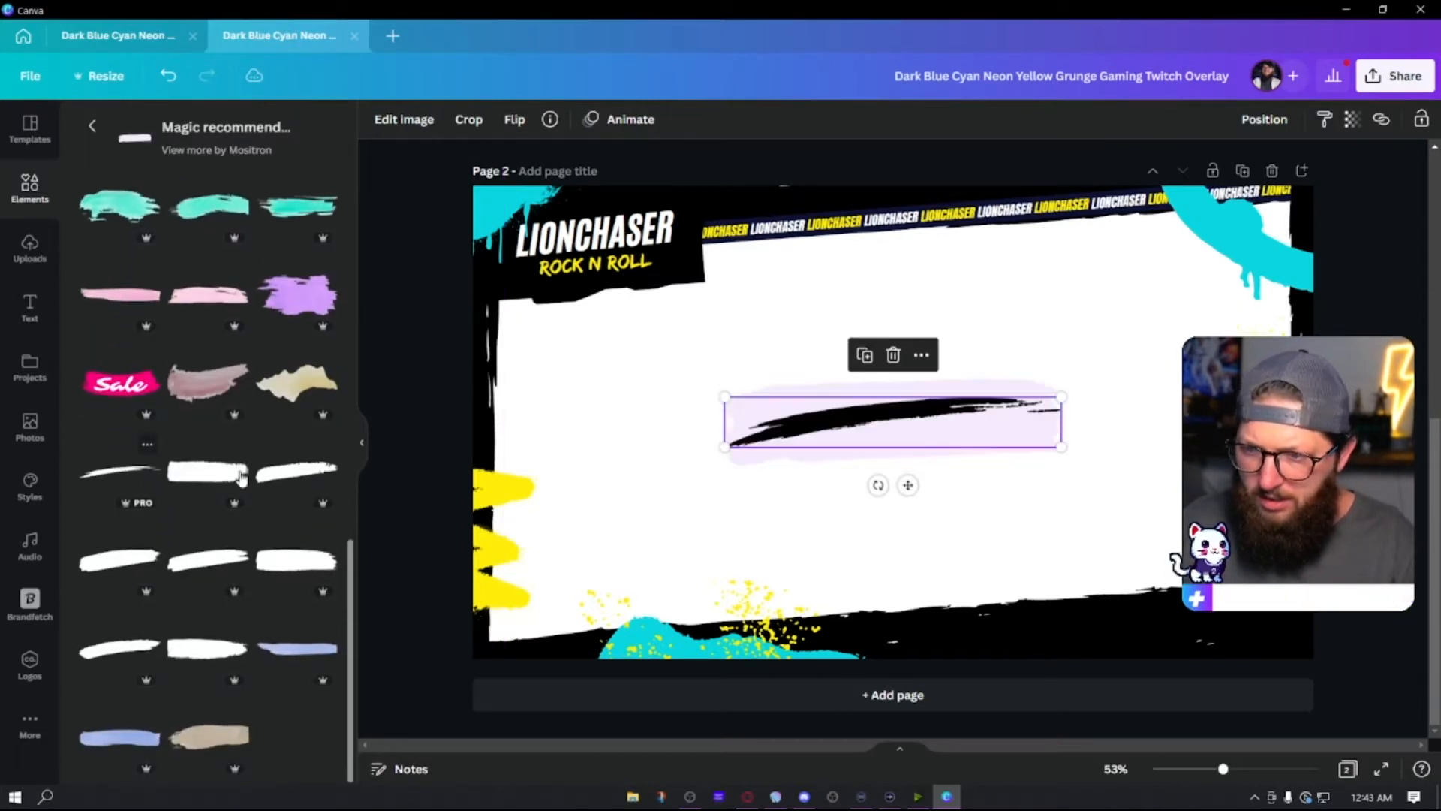
mouse_move(913, 431)
left_mouse_down()
mouse_move(1002, 424)
mouse_move(840, 515)
left_mouse_up()
left_click(887, 423)
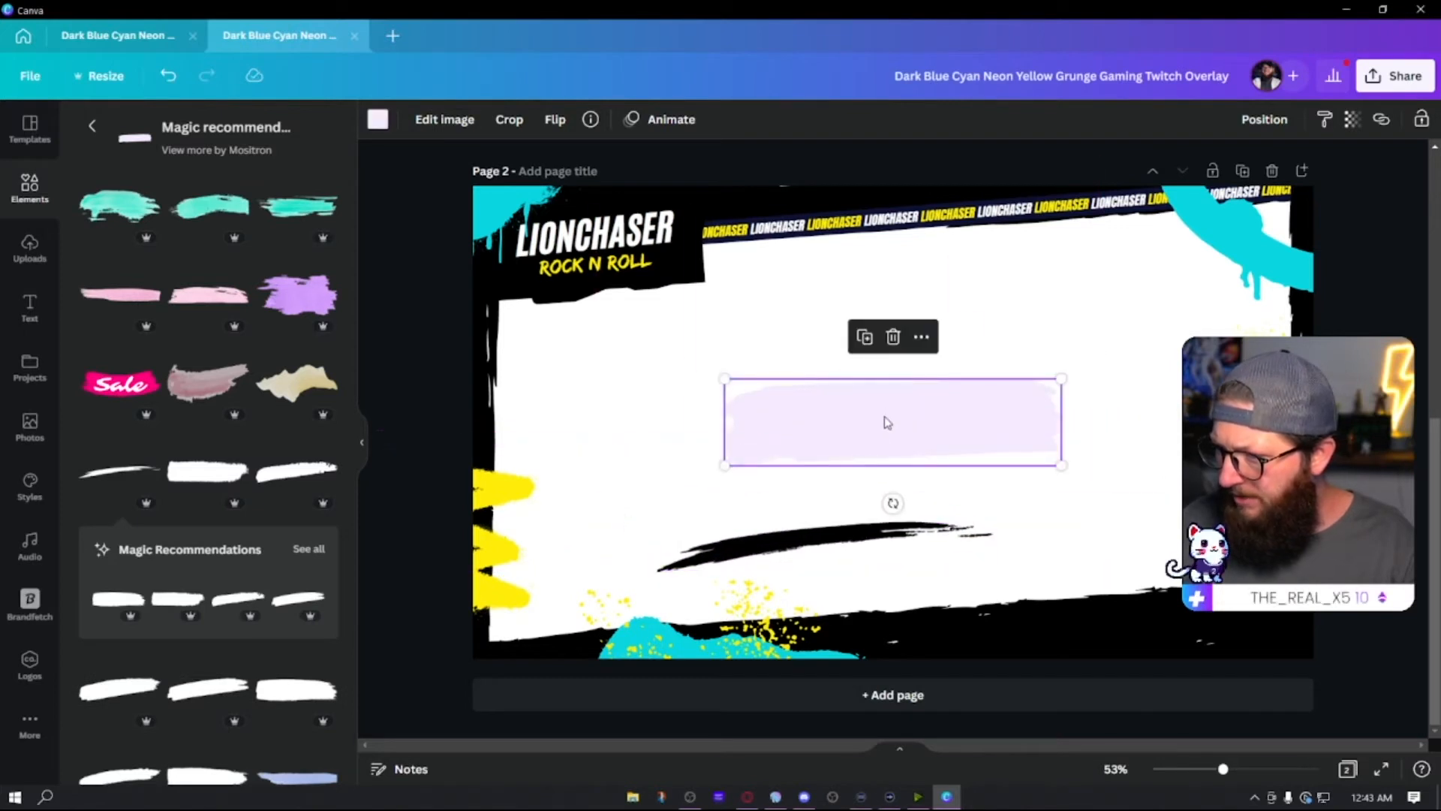
key("Delete")
- Move the black brush stroke to the right side of page 2, rotate it to nearly horizontal and shrink it
mouse_move(736, 570)
left_mouse_down()
mouse_move(881, 496)
mouse_move(1103, 476)
left_mouse_up()
left_click_drag(1177, 511, 1168, 509)
left_click_drag(1200, 447, 1229, 451)
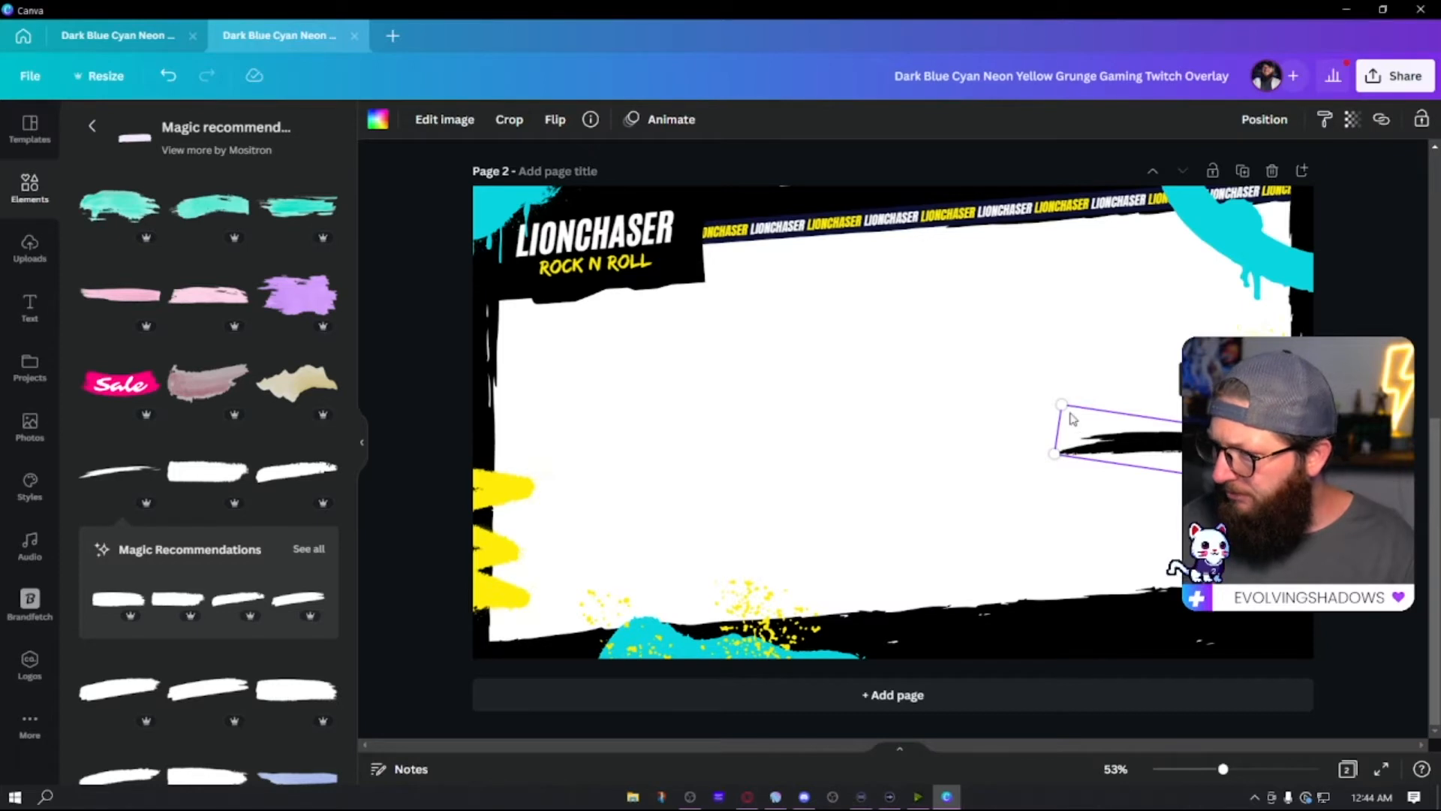
mouse_move(1062, 406)
left_mouse_down()
mouse_move(1174, 463)
mouse_move(1156, 461)
mouse_move(1177, 452)
mouse_move(1116, 467)
left_mouse_up()
- Duplicate the small black brush stroke and place the copy near the overlay's right edge
left_click_drag(1147, 524, 1303, 523)
key("ctrl+d")
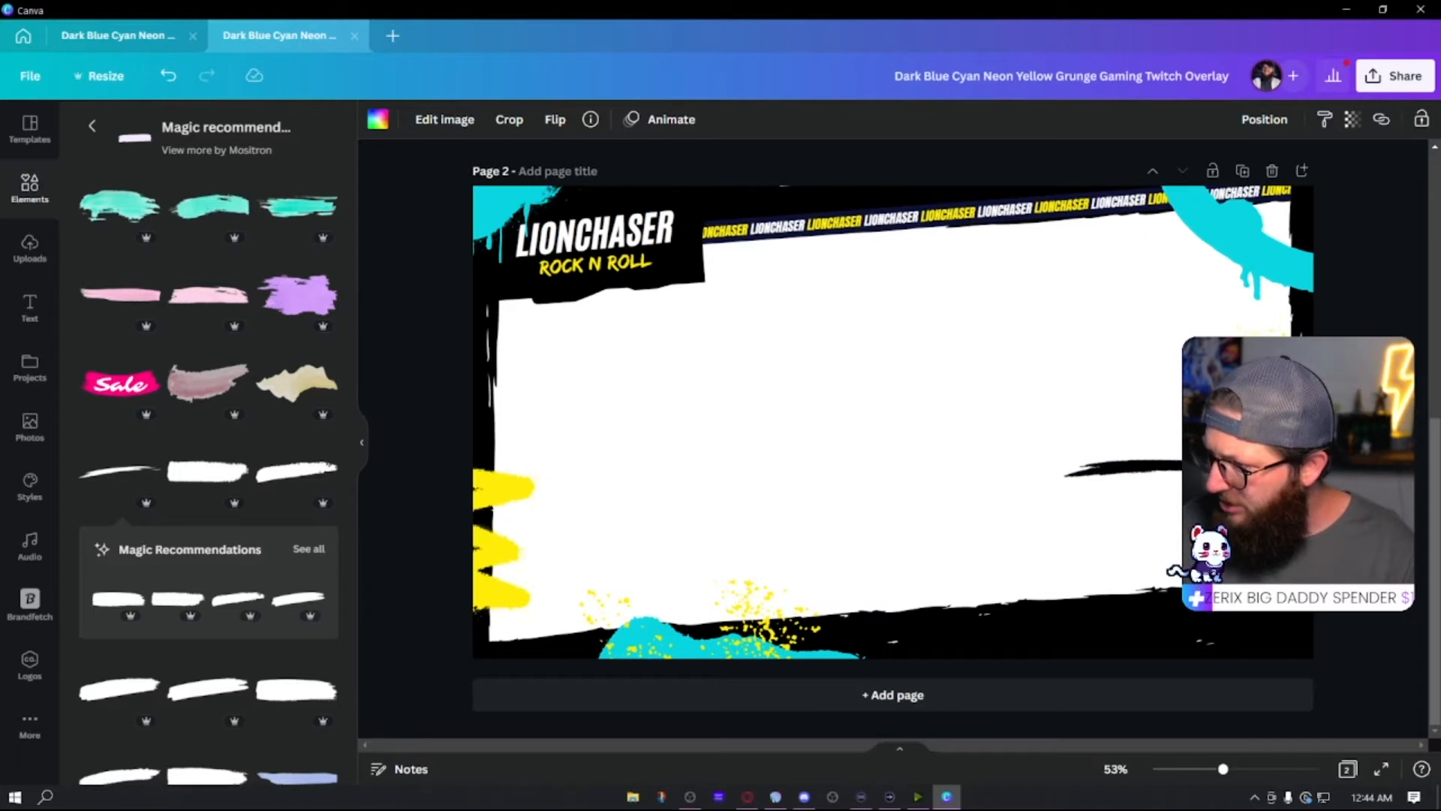
left_click_drag(1302, 523, 1296, 524)
- Duplicate the horizontal brush stroke, rotate the copy nearly upright to its left and flip it vertically
left_click(1124, 473)
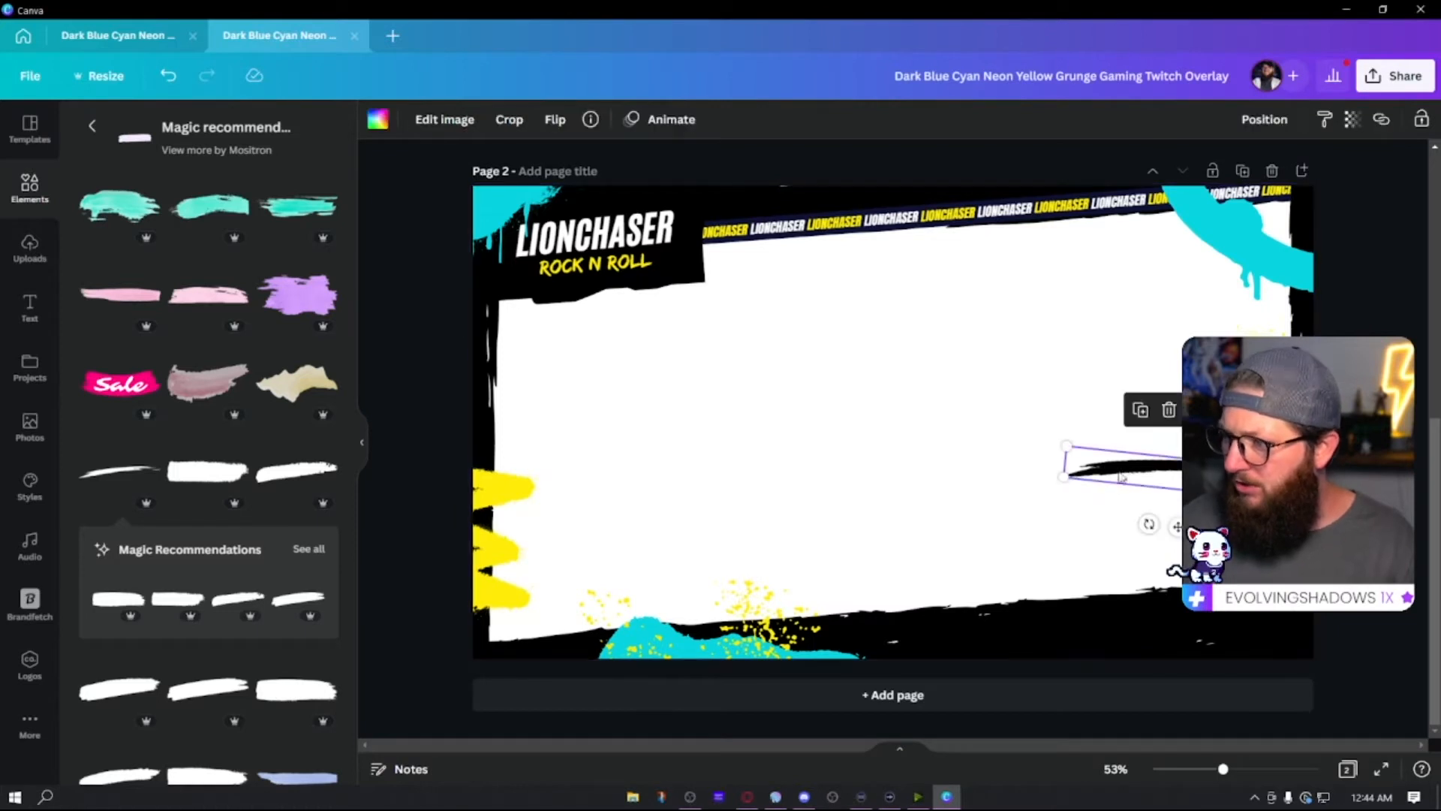
key("ctrl+d")
left_click_drag(1153, 479, 990, 504)
mouse_move(936, 553)
left_mouse_down()
mouse_move(968, 553)
mouse_move(1003, 518)
left_mouse_up()
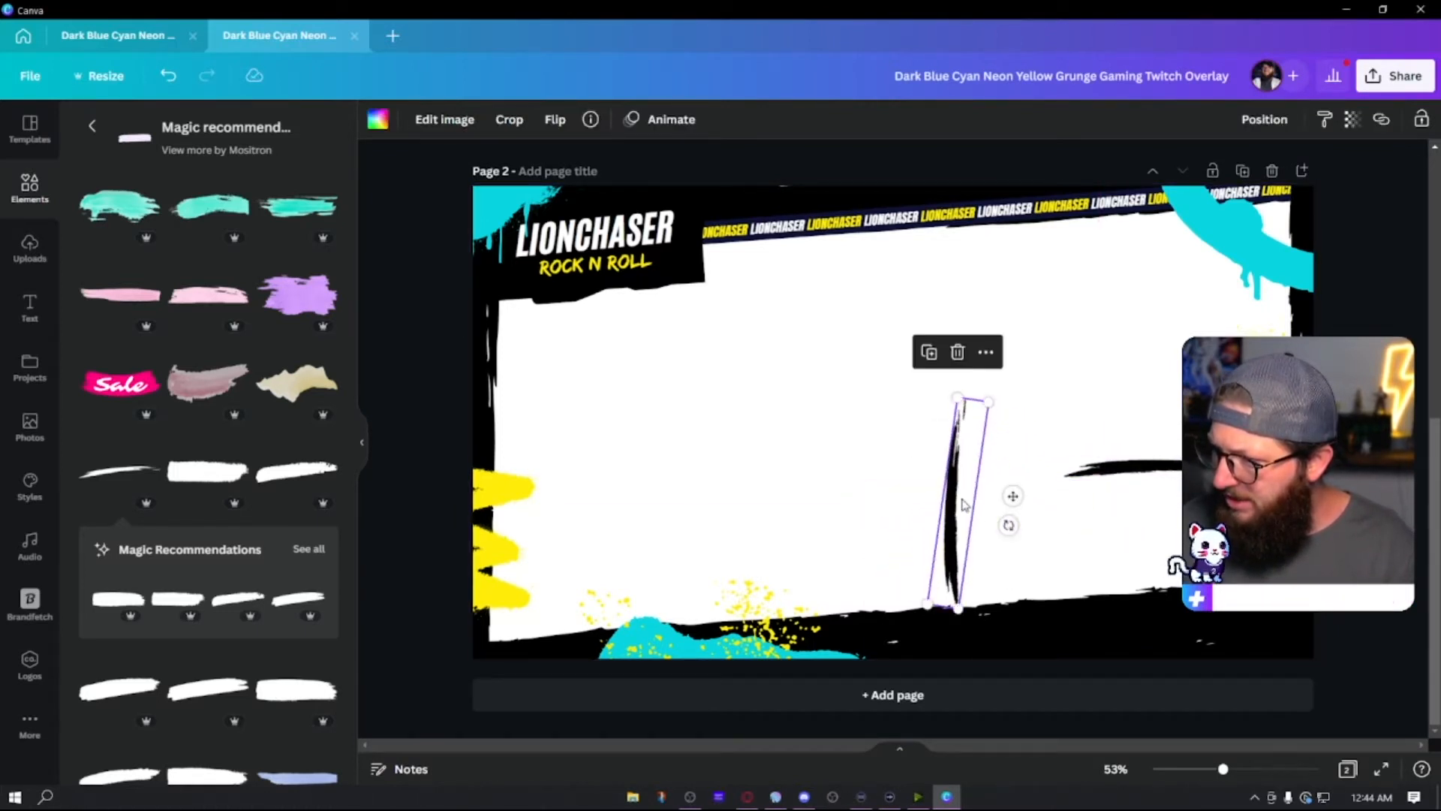
left_click(553, 124)
left_click(595, 197)
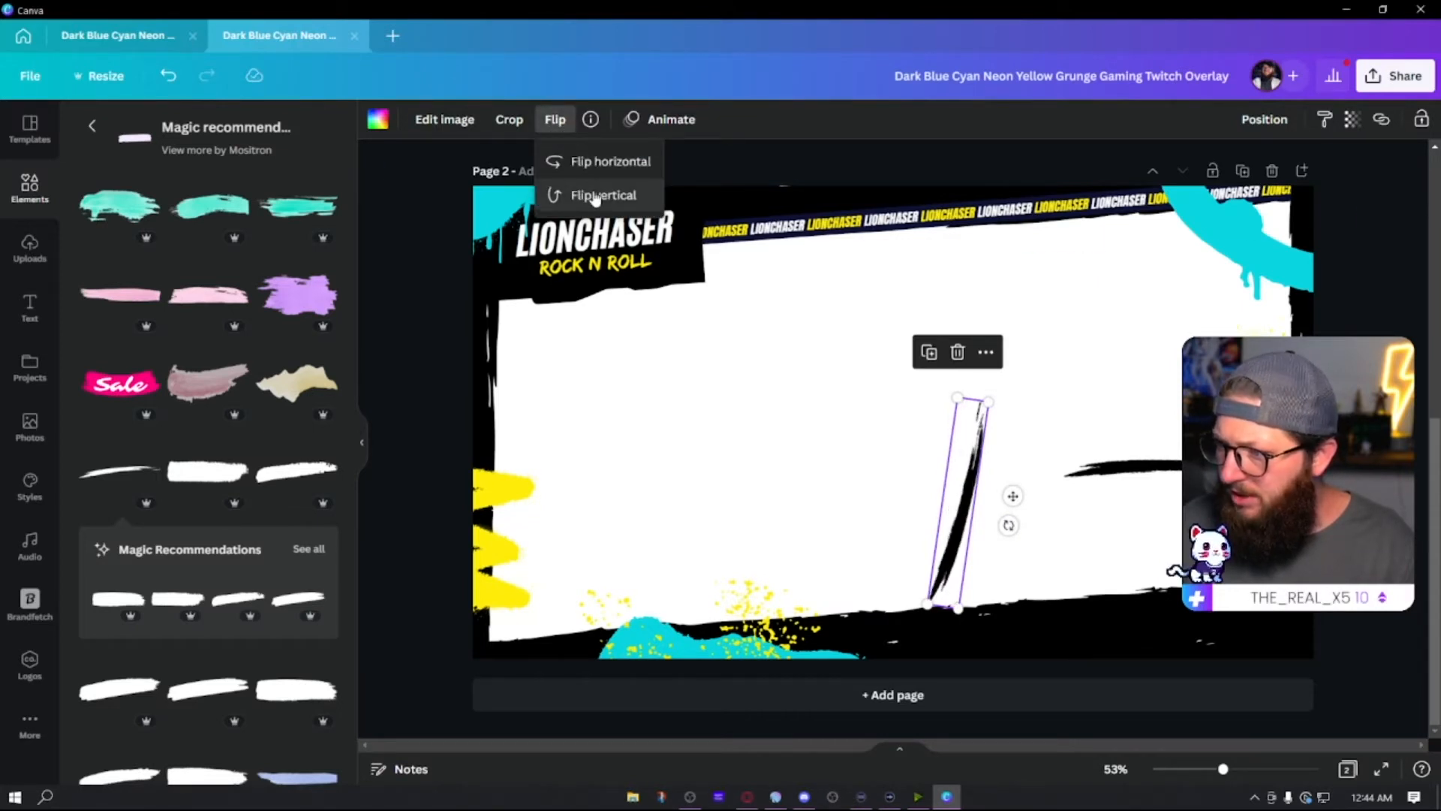
- Flip the upright brush stroke horizontally, tilt it slightly and place it under the horizontal stroke's left end to form a frame corner
left_click(596, 197)
left_click(595, 171)
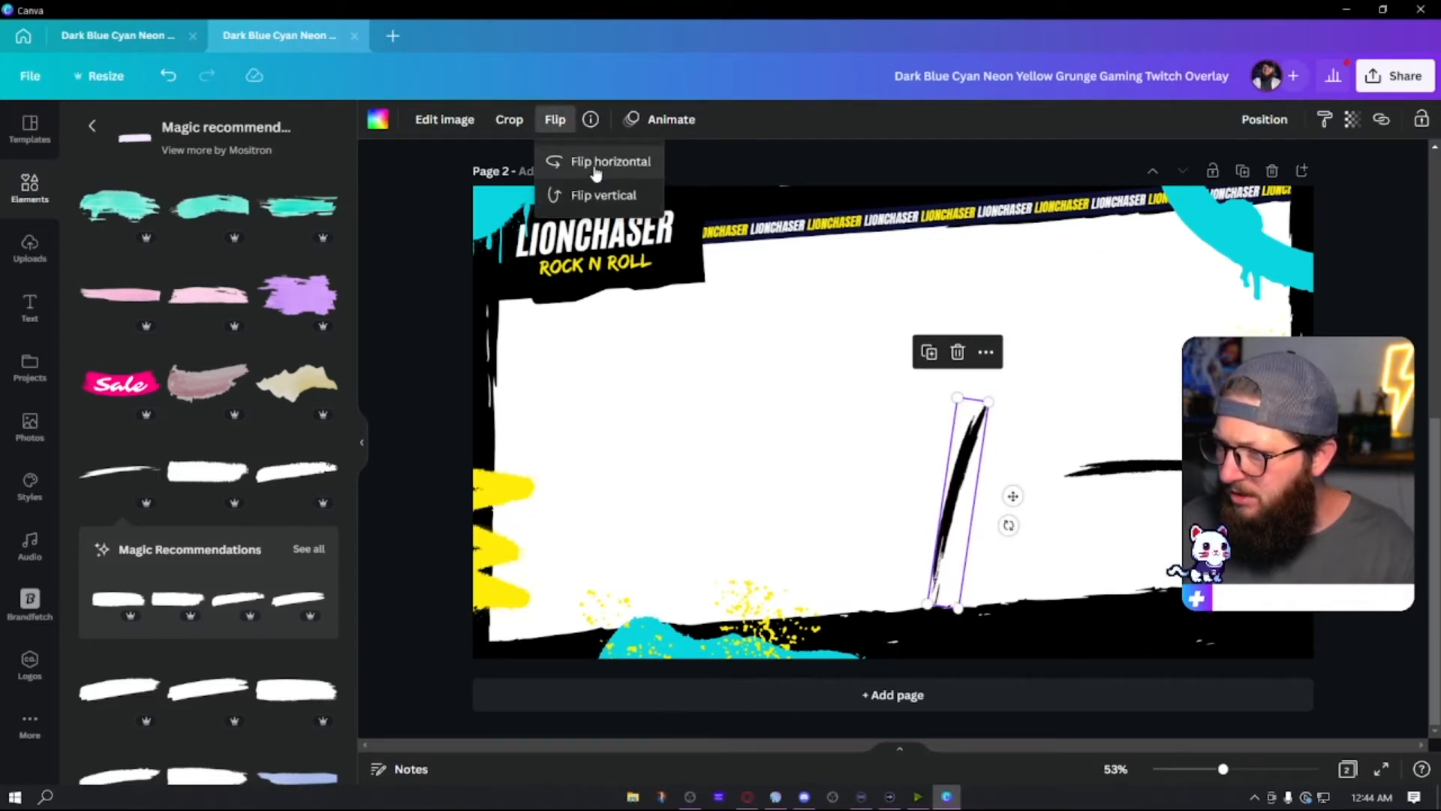
left_click(914, 448)
left_click(959, 501)
left_click_drag(1009, 525, 1014, 514)
mouse_move(953, 470)
left_mouse_down()
mouse_move(976, 516)
mouse_move(1075, 532)
left_mouse_up()
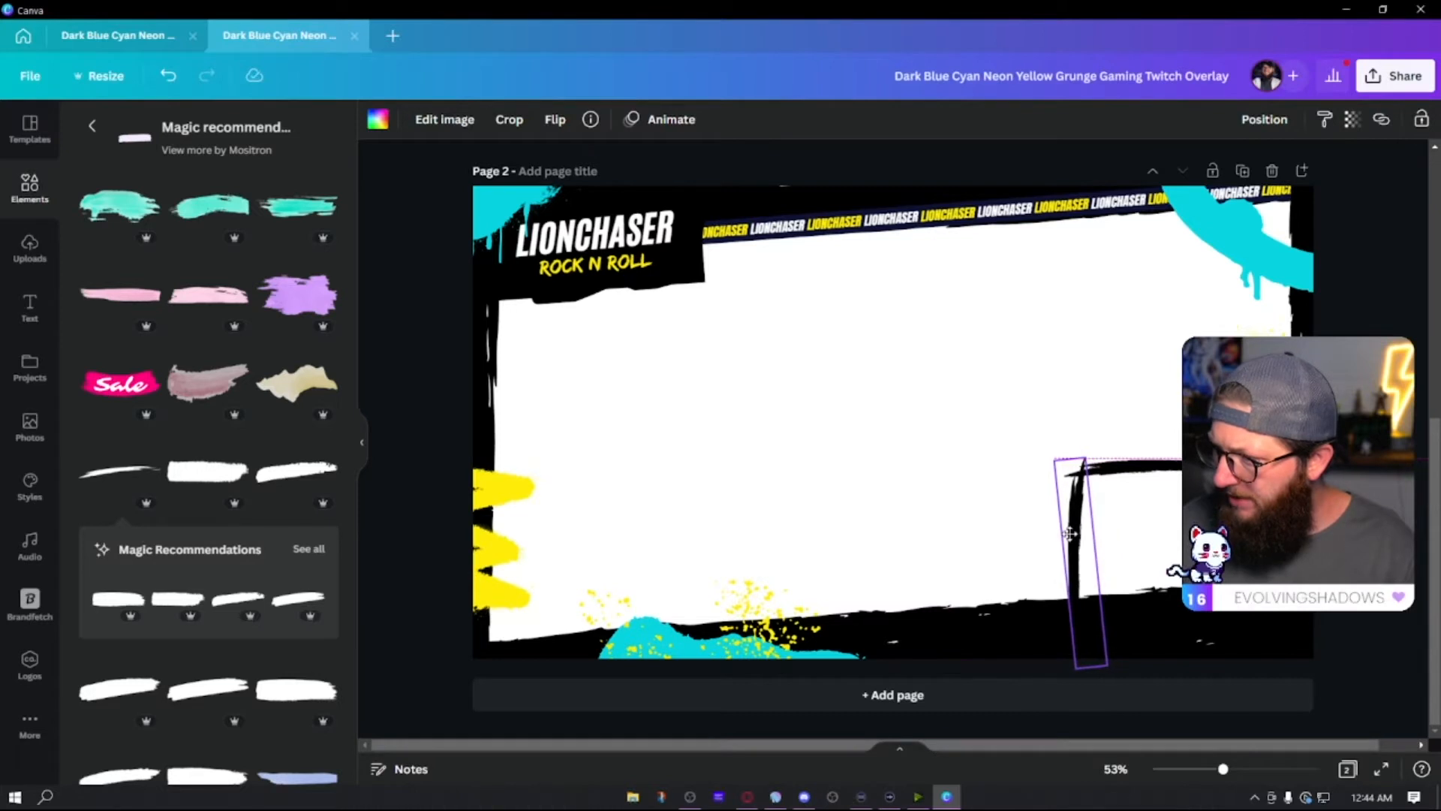
left_click(1118, 552)
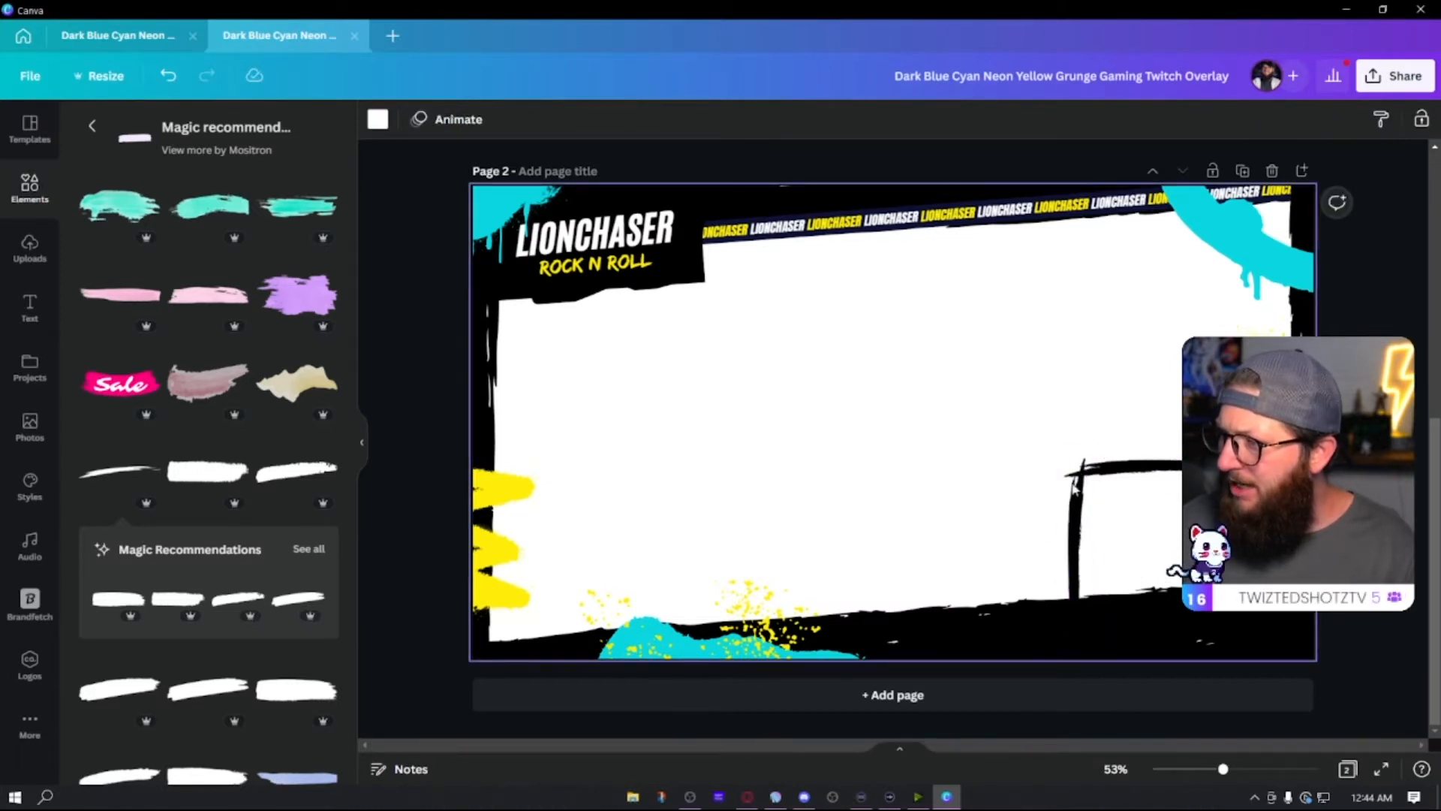
- Bring the yellow brush shape at page 2's right edge forward one layer
left_click(1248, 420)
left_click(1285, 121)
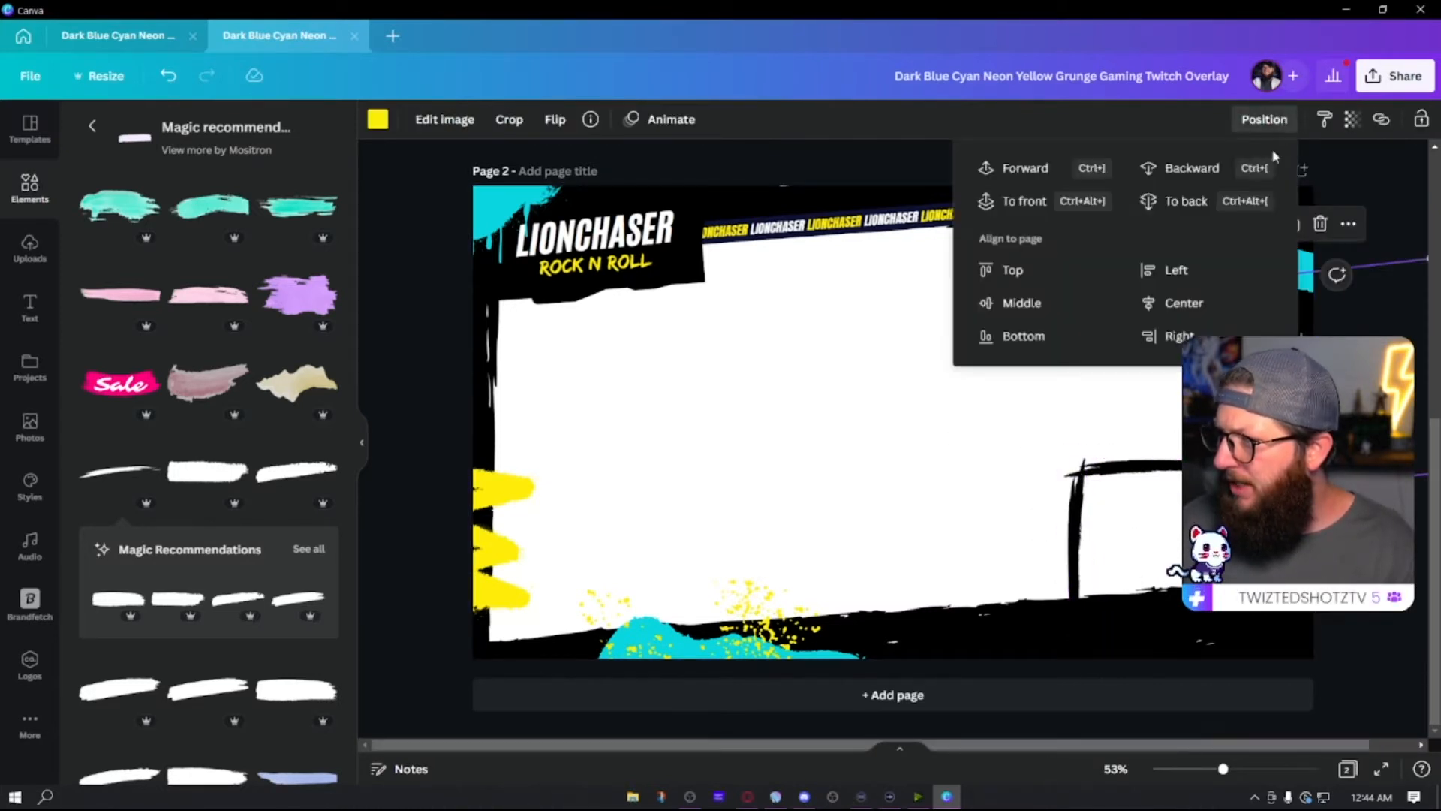
left_click(1022, 170)
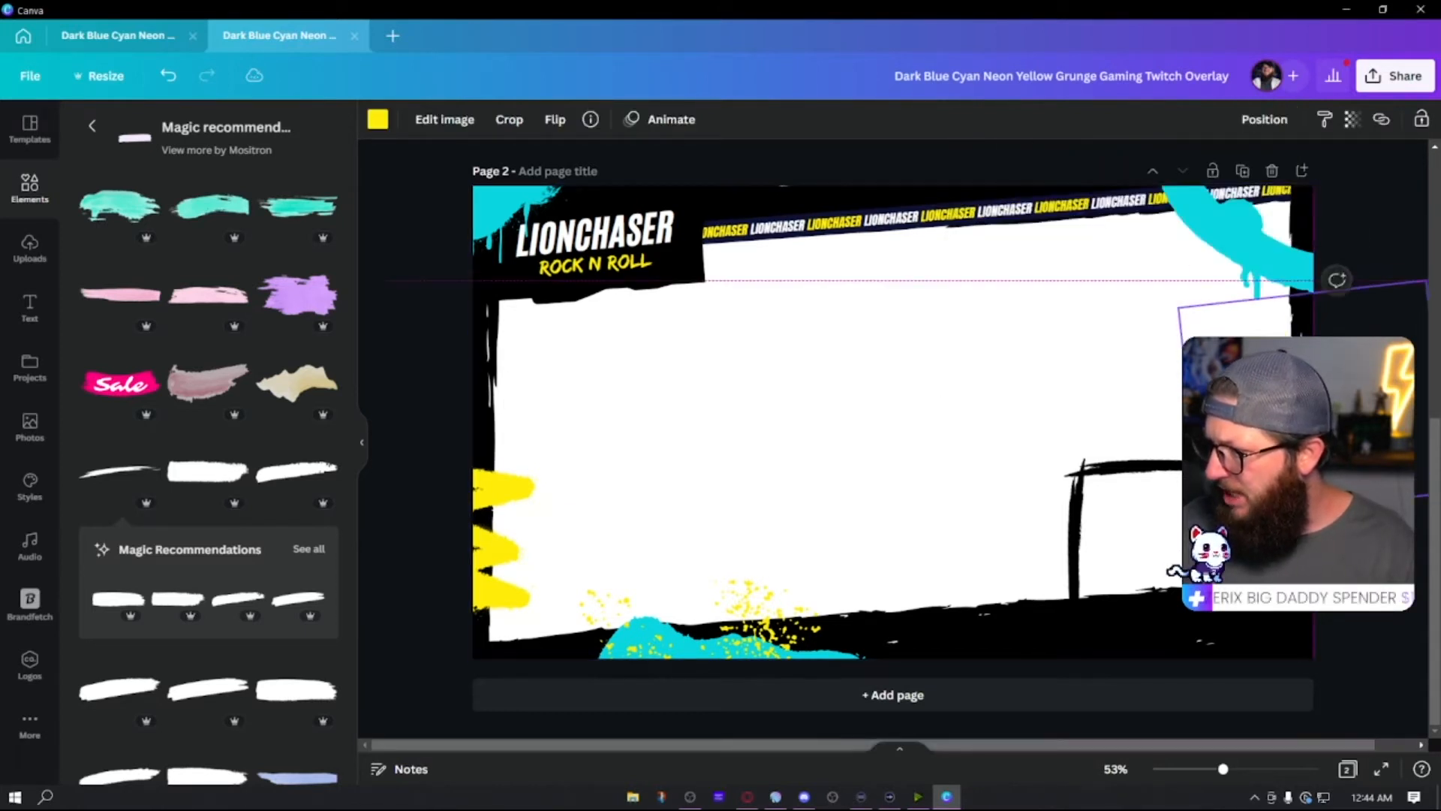
left_click(1006, 434)
left_click(865, 495)
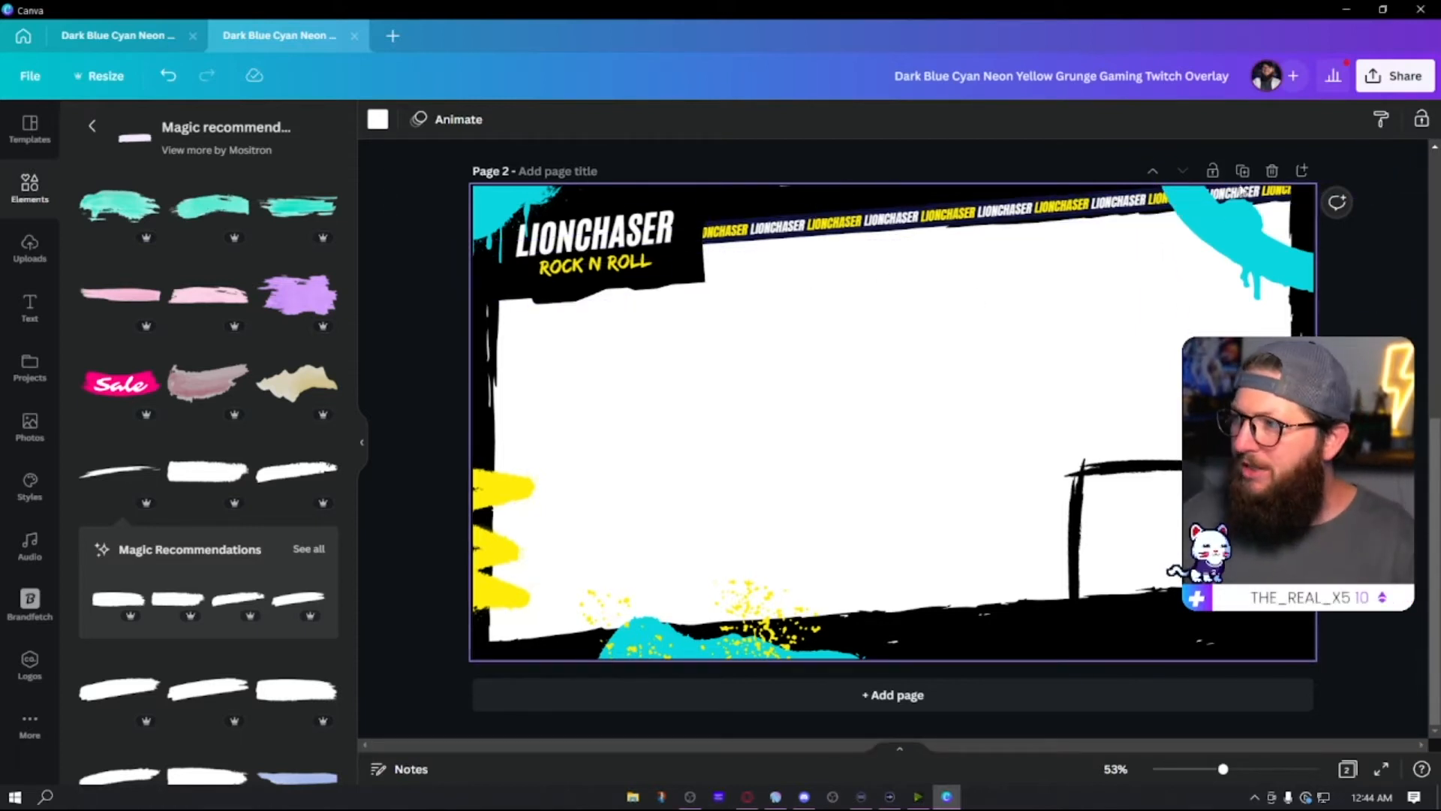
- Duplicate page 2 as a new page below it
left_click(1243, 171)
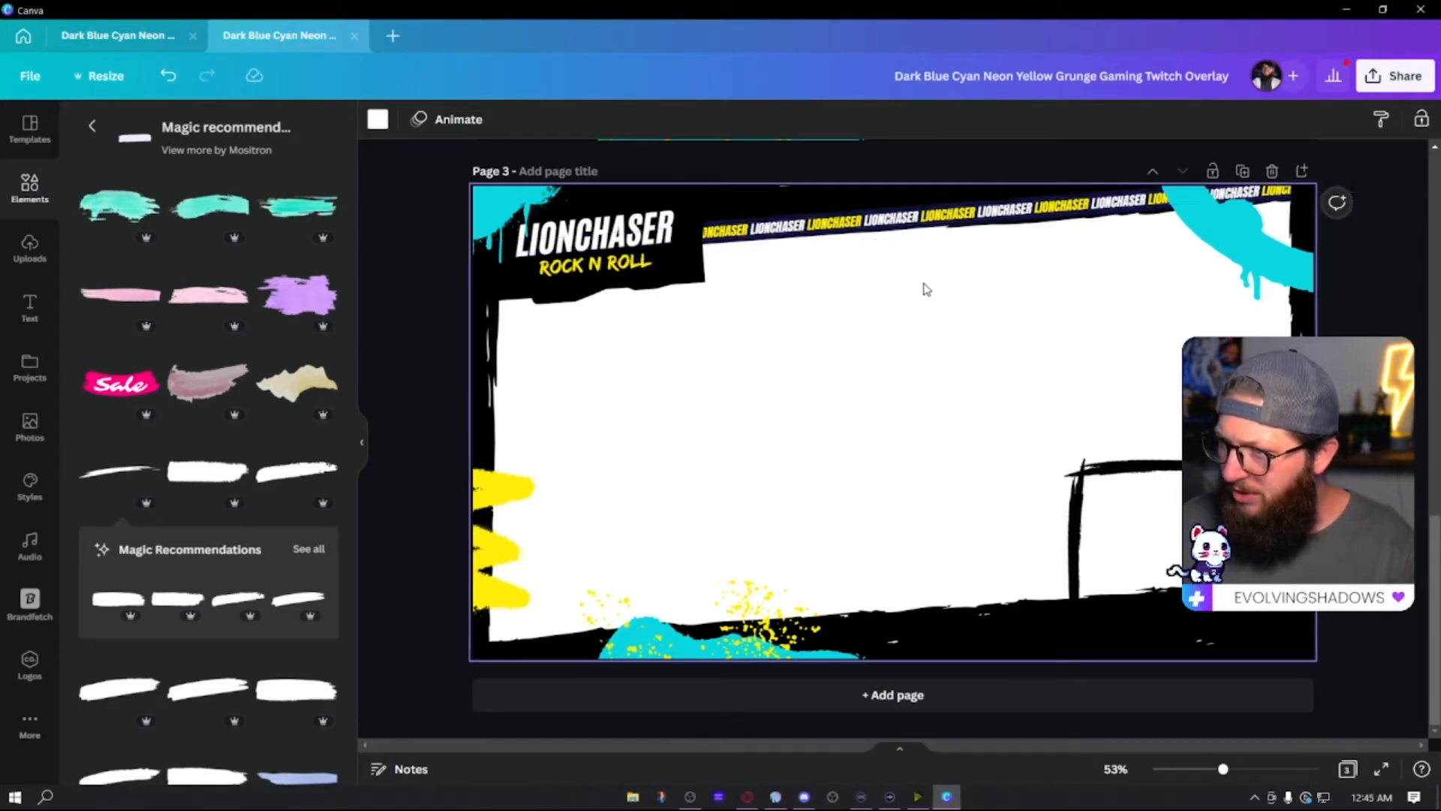
scroll(875, 461, "up", 15)
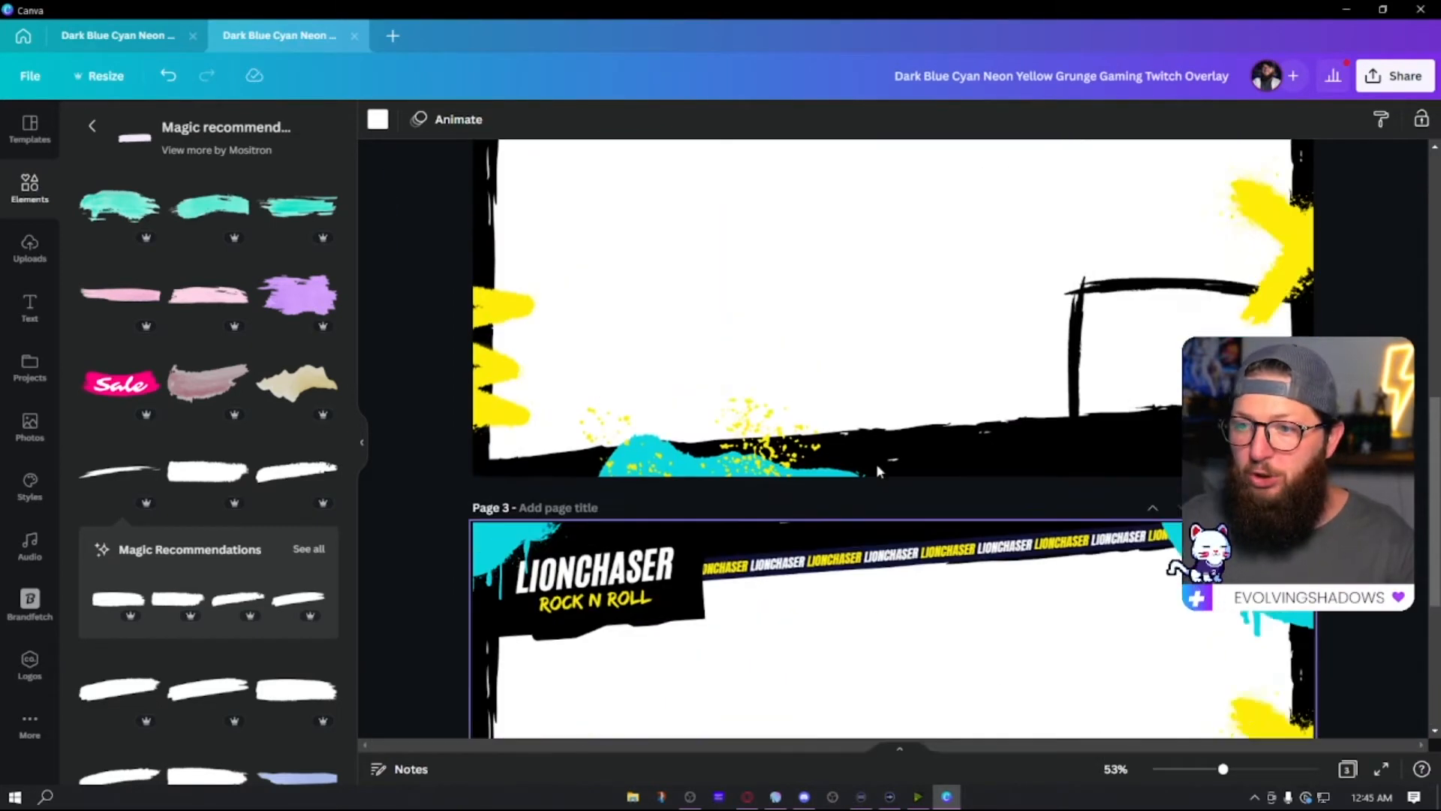
scroll(894, 506, "down", 6)
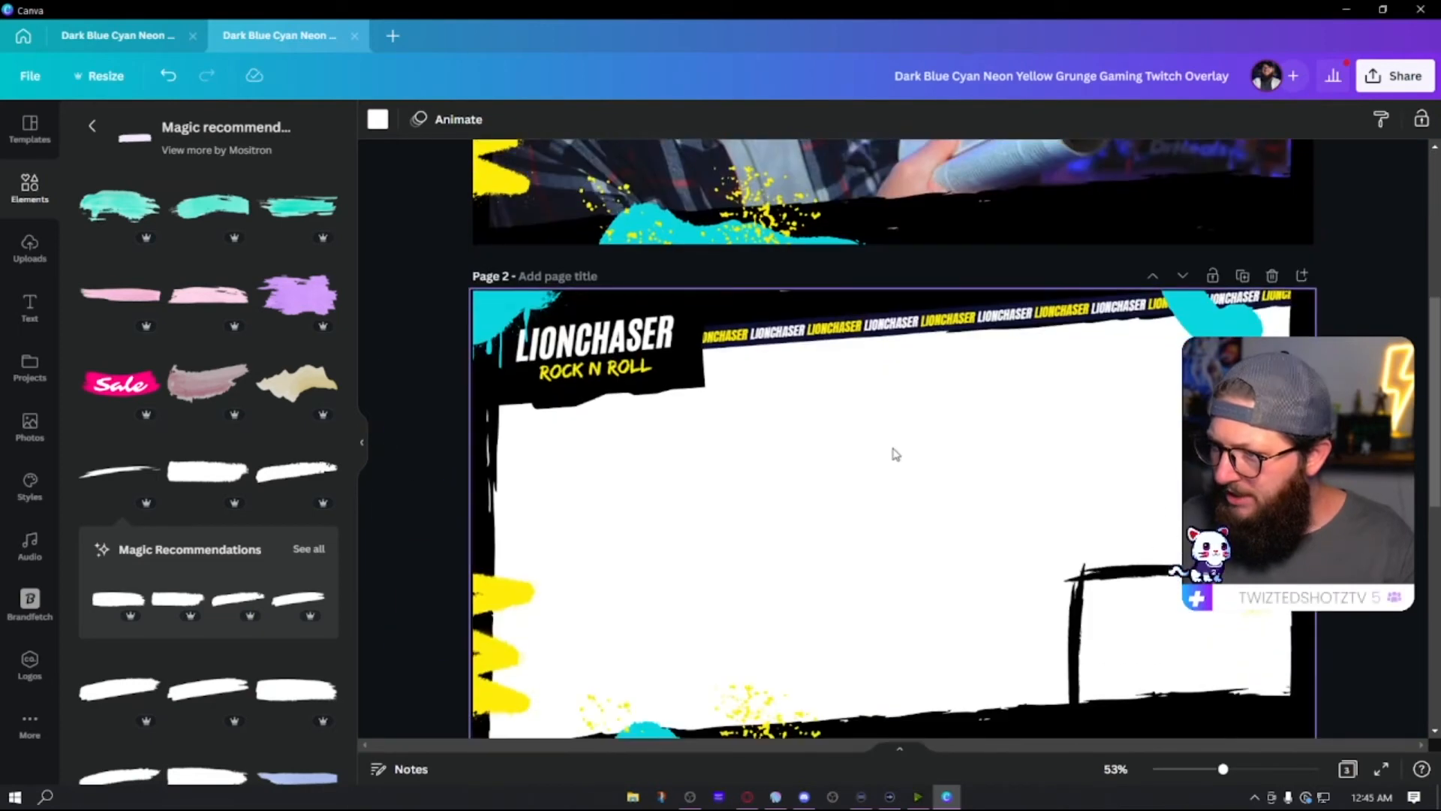
- Reapply the Background text effect to the repeating LIONCHASER banner on page 2 and set its colour to black
left_click(875, 331)
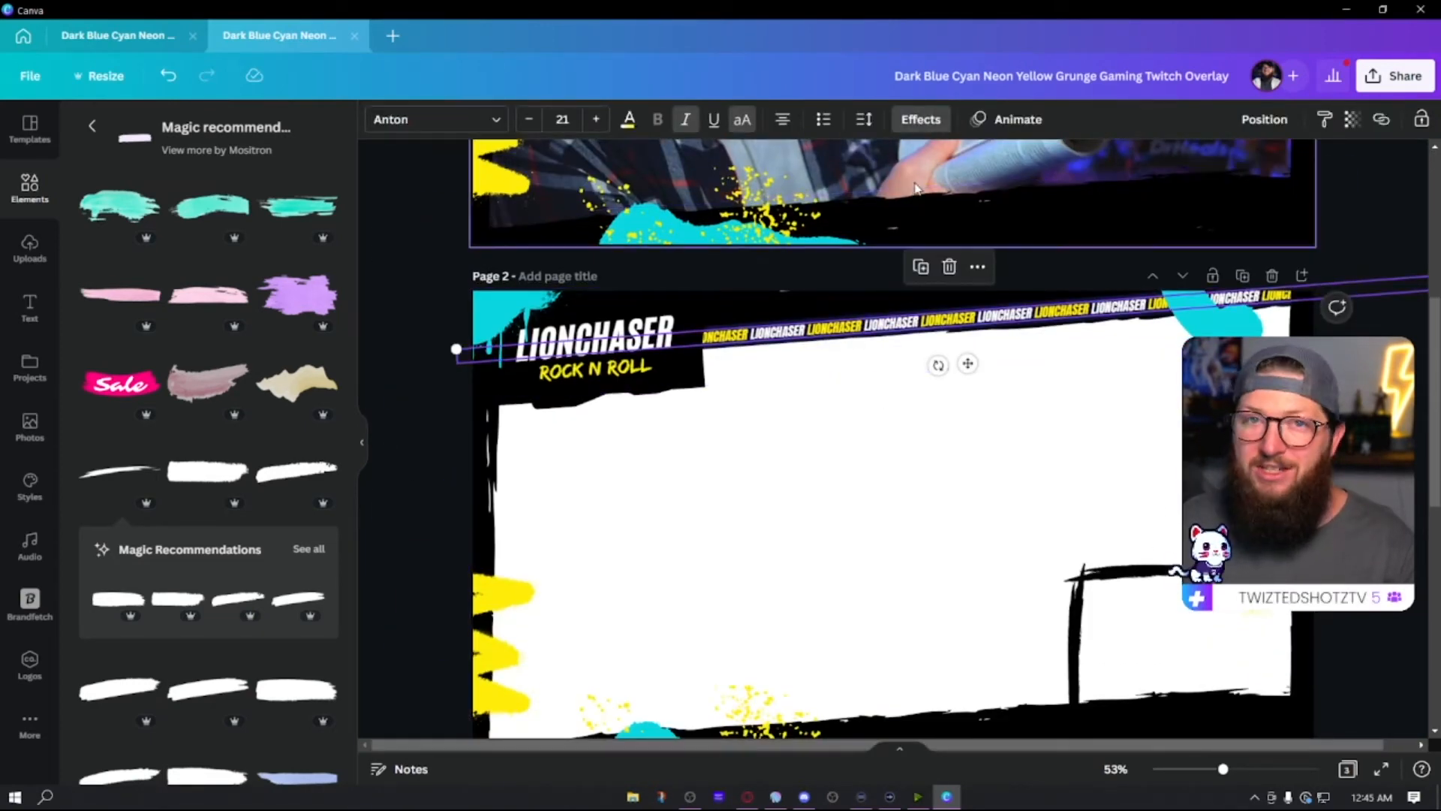
left_click(934, 123)
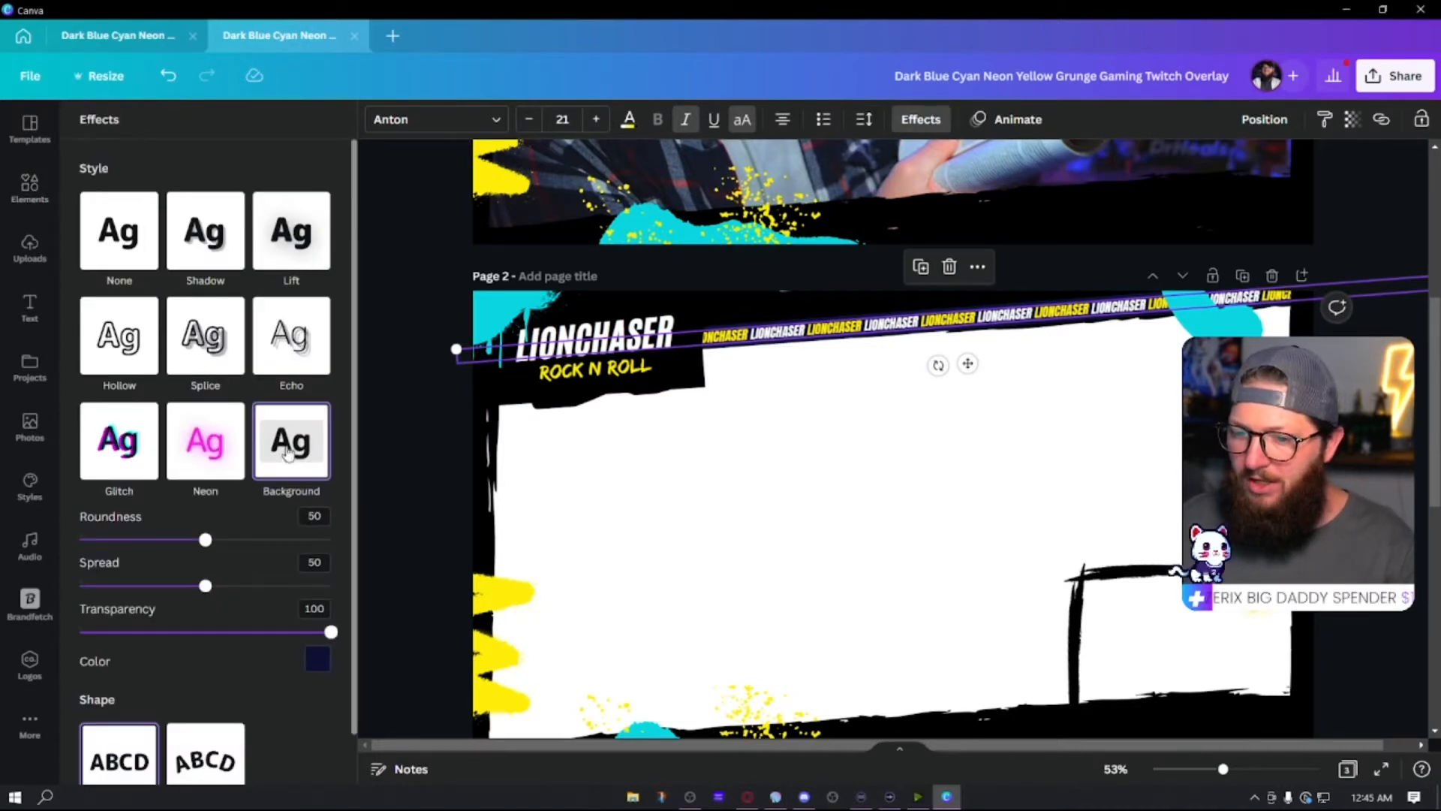
left_click(114, 252)
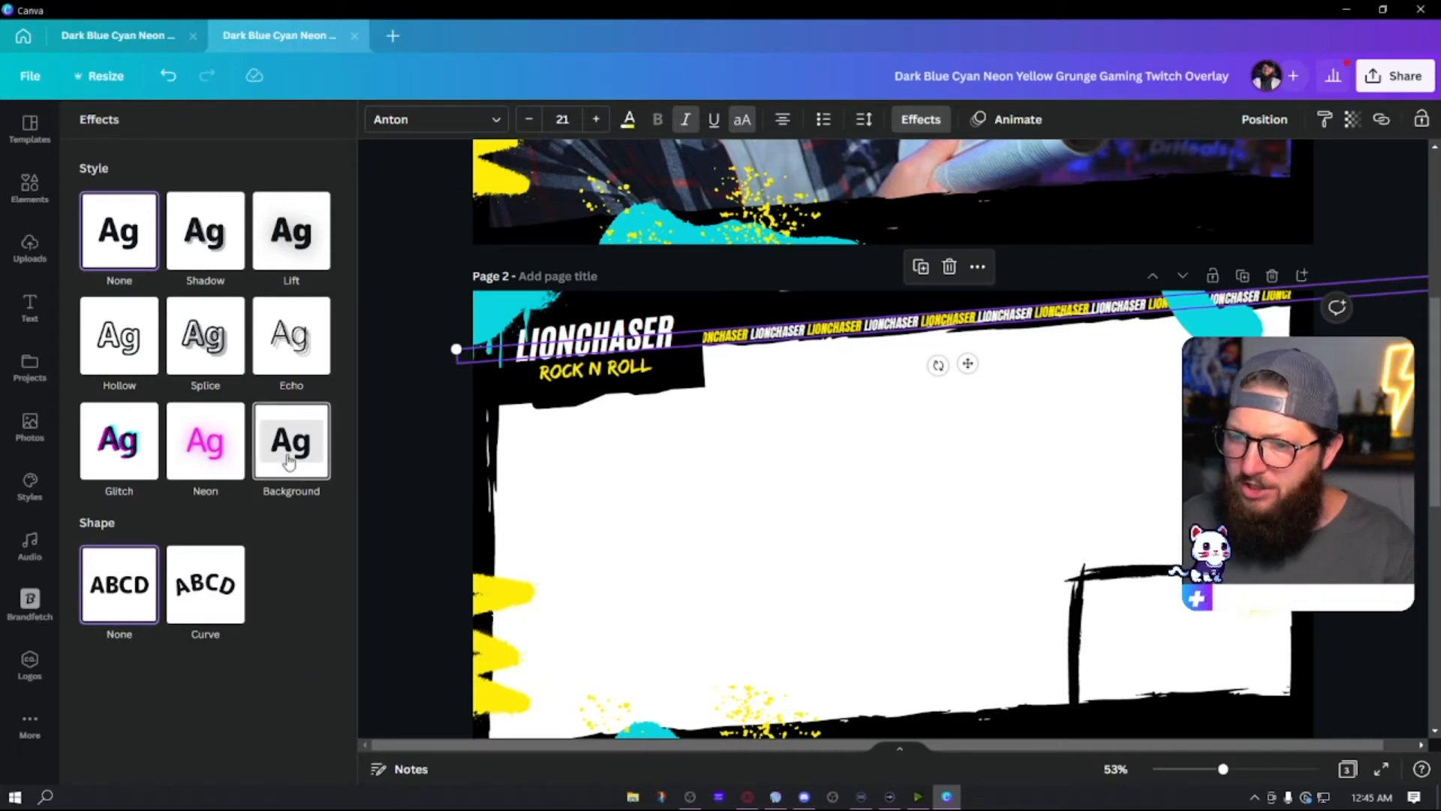
left_click(330, 467)
left_click(318, 659)
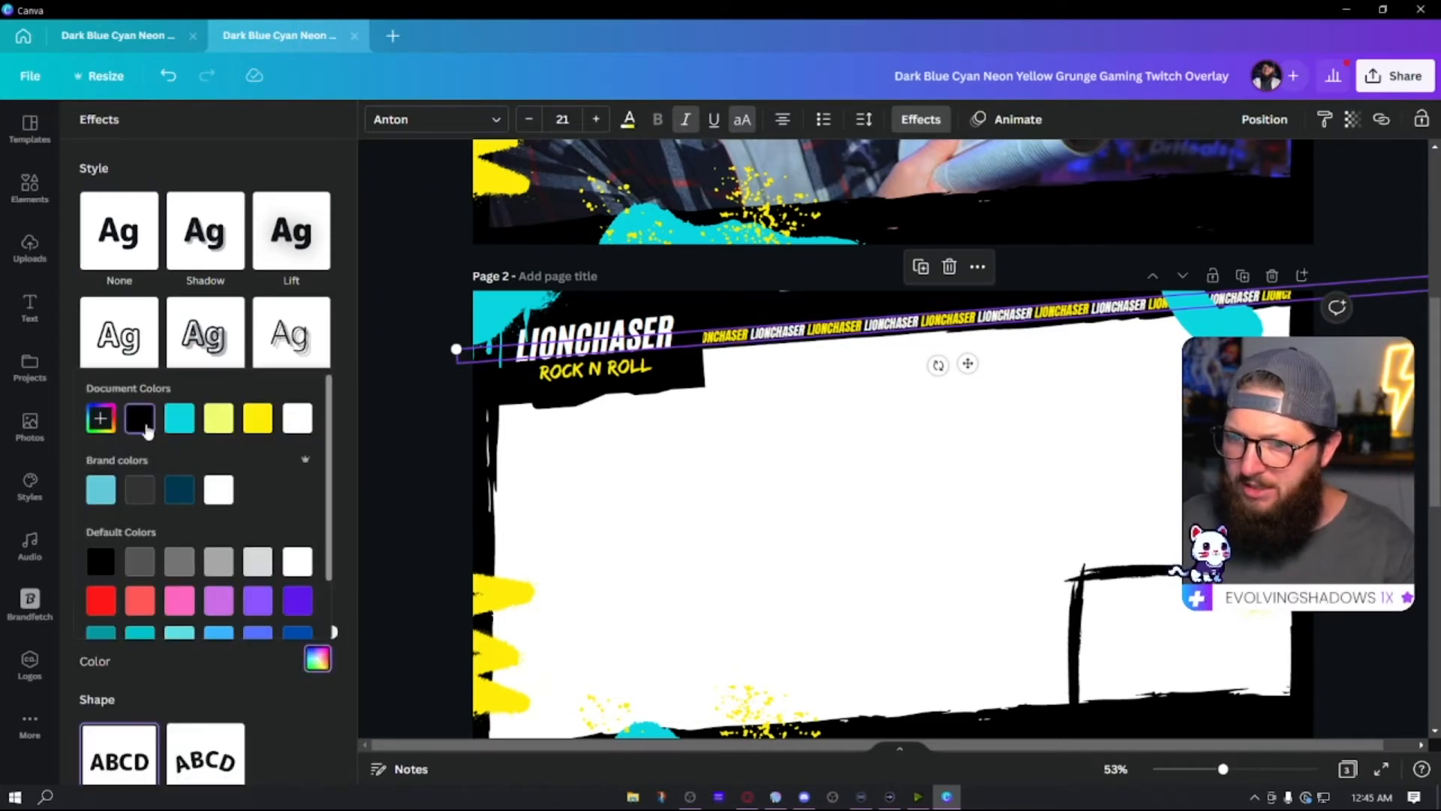
left_click(456, 435)
left_click(855, 471)
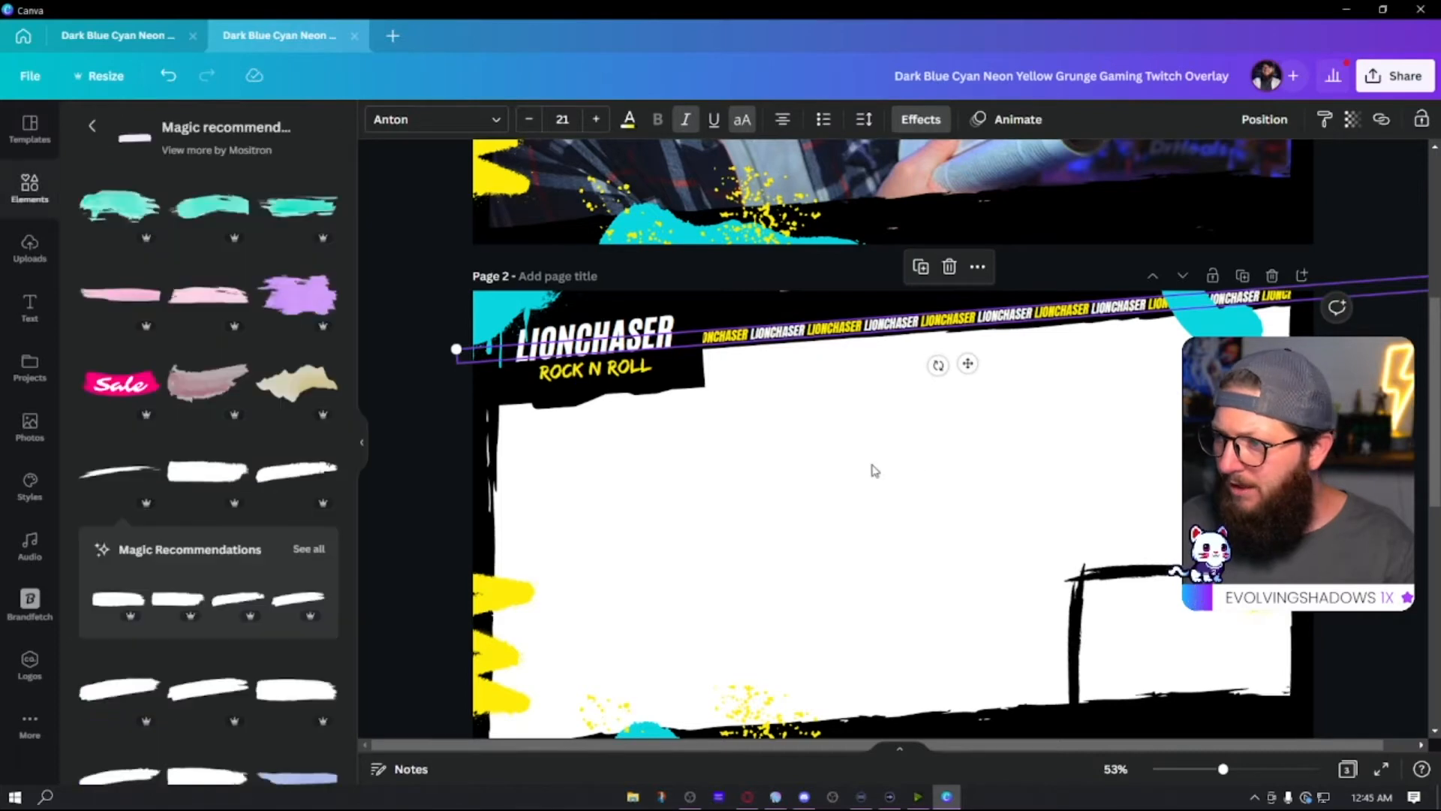
- Change the Background effect colour of page 3's repeating LIONCHASER banner to black
scroll(1017, 335, "down", 5)
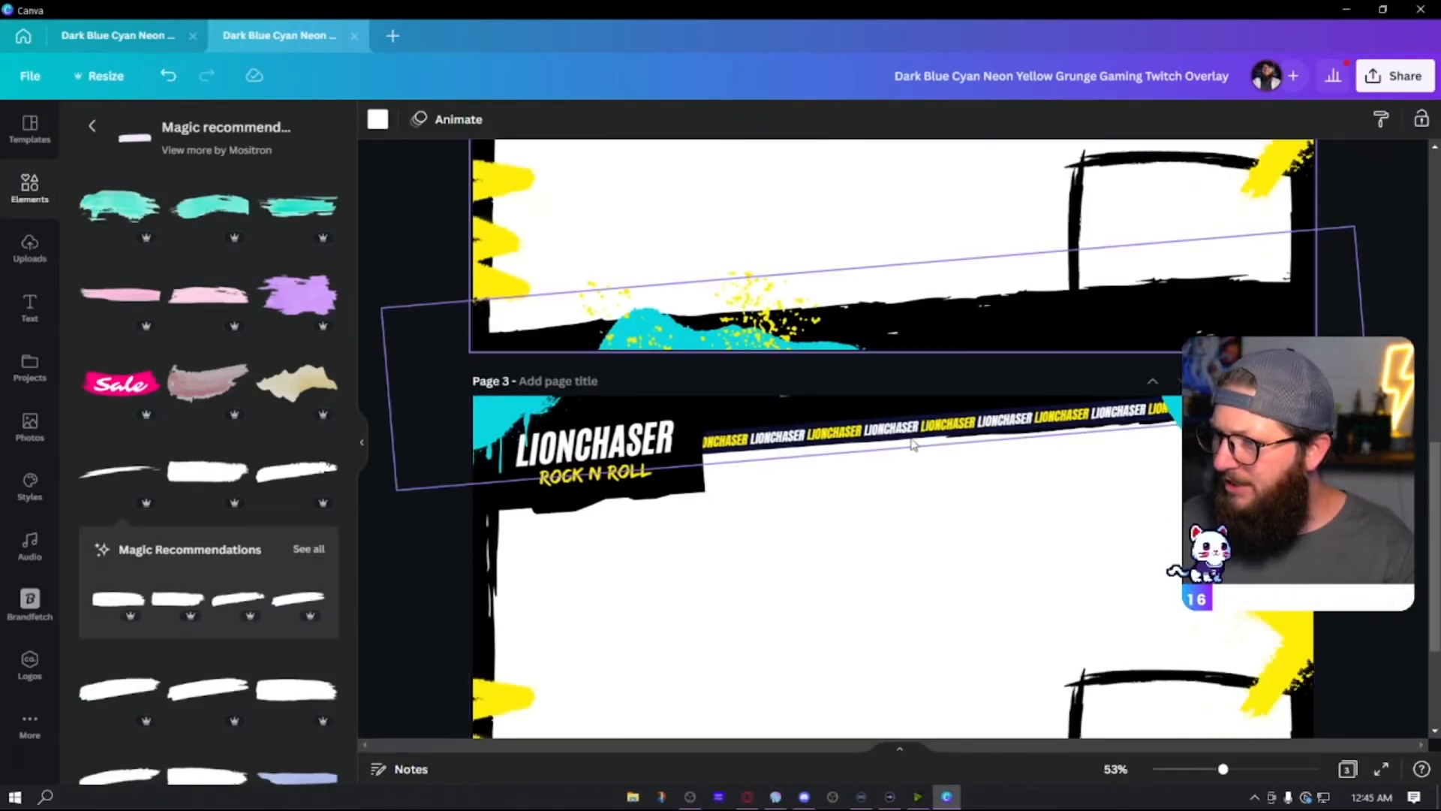
left_click(903, 438)
left_click(918, 120)
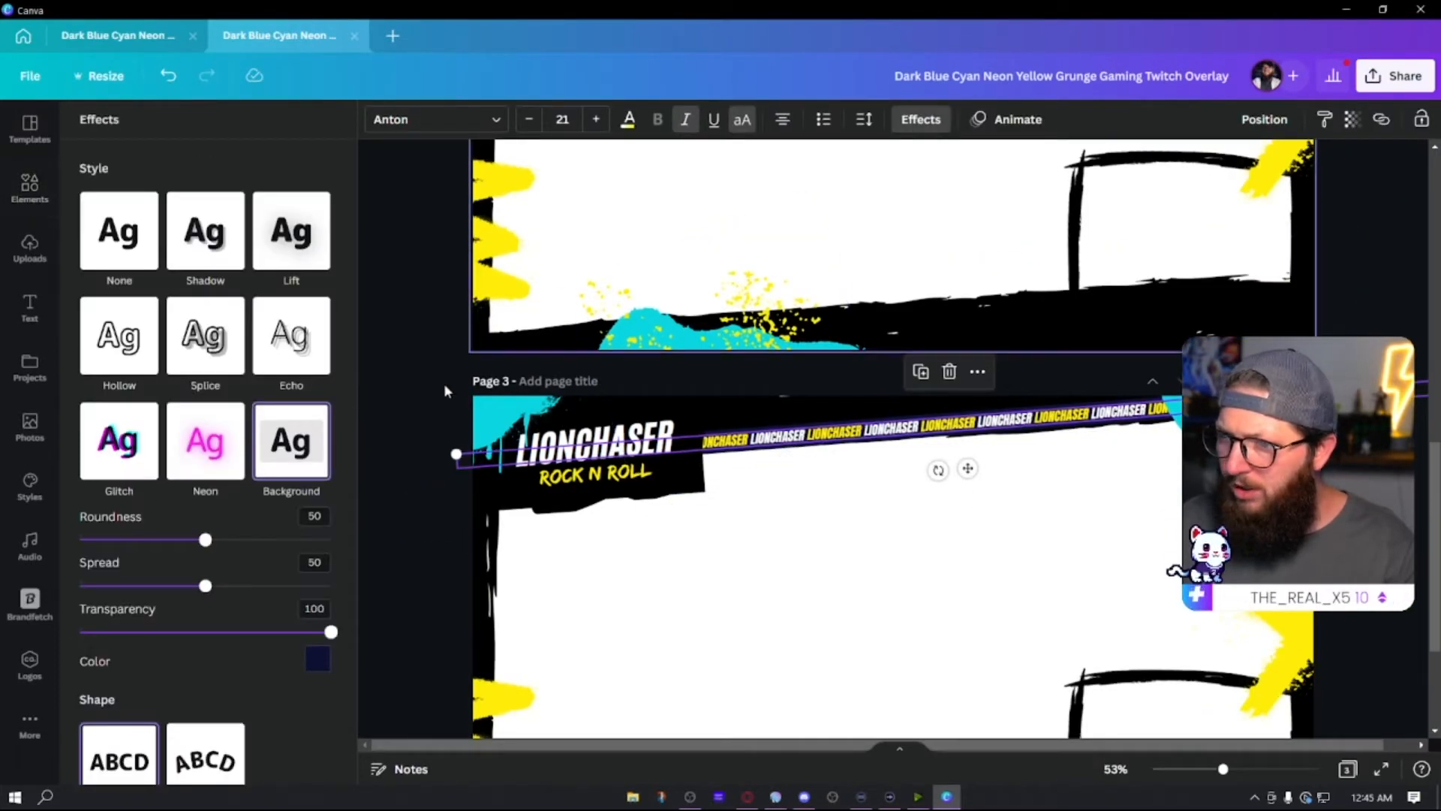
left_click(316, 659)
left_click(132, 421)
left_click(434, 504)
scroll(918, 552, "down", 3)
scroll(949, 492, "up", 1)
scroll(951, 493, "up", 3)
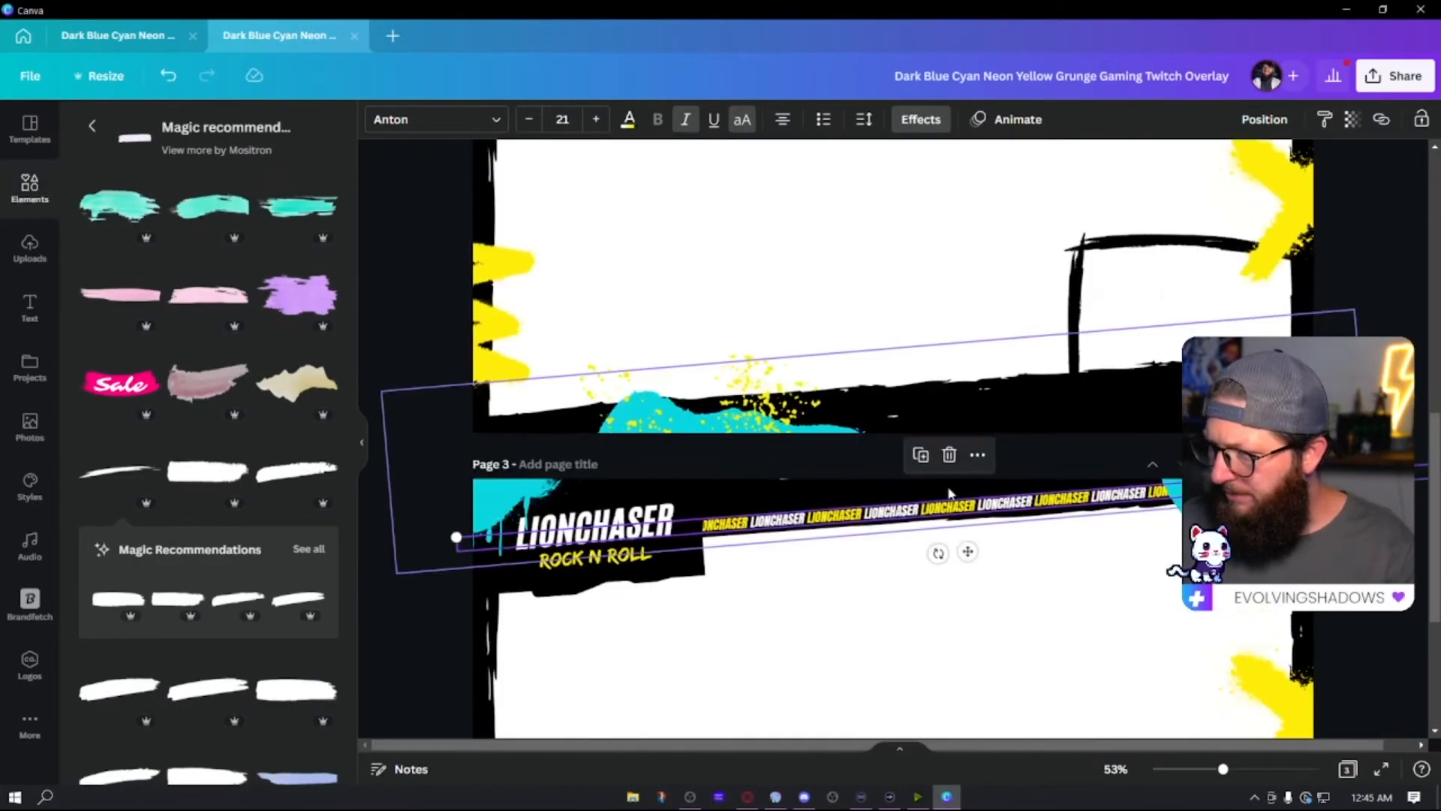
scroll(949, 493, "up", 3)
left_click(929, 467)
- Raise the black brush stroke at the bottom of page 3 and set the page background to yellow
scroll(886, 480, "down", 7)
scroll(897, 445, "up", 1)
scroll(899, 444, "down", 2)
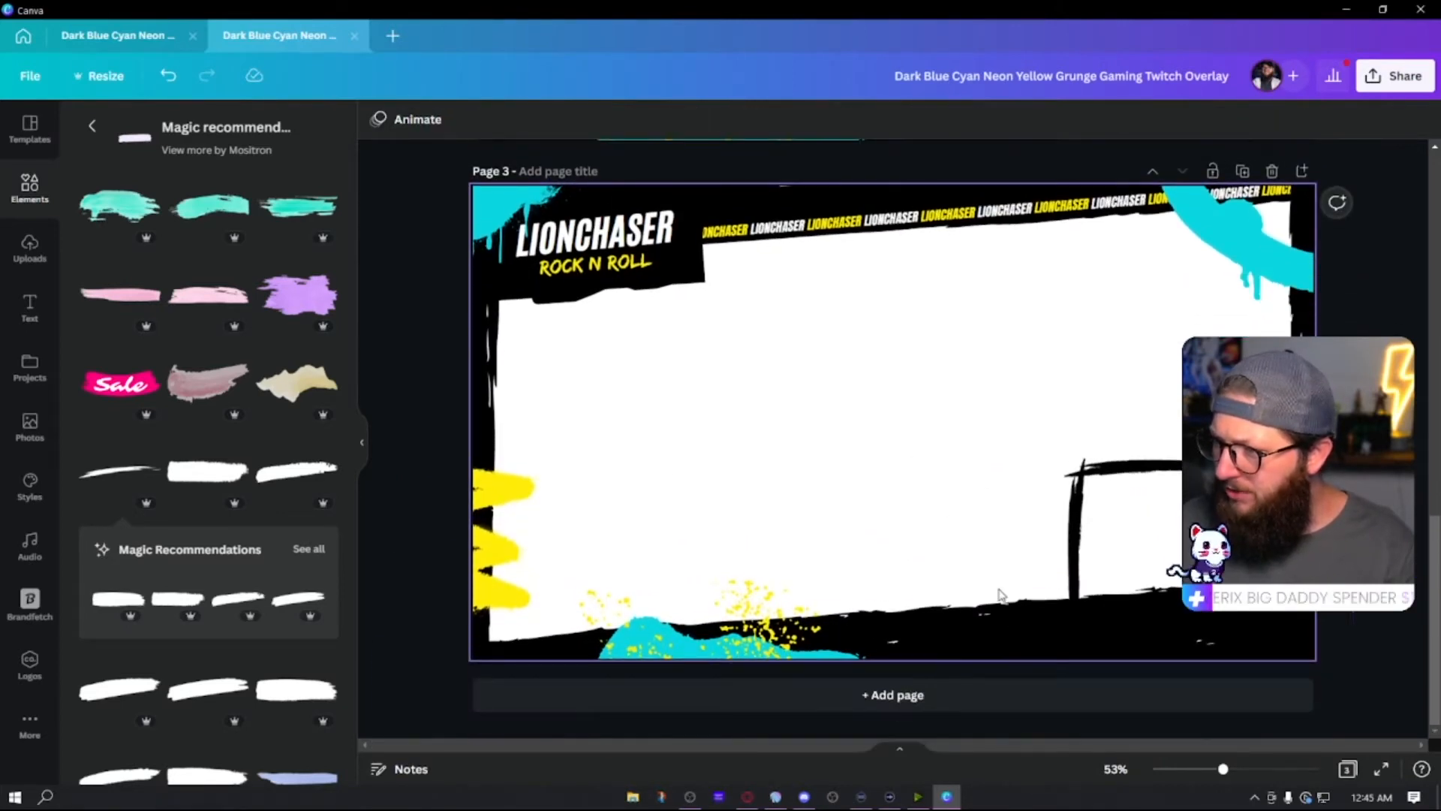
left_click(1008, 635)
mouse_move(1008, 635)
left_mouse_down()
mouse_move(1012, 508)
mouse_move(1014, 543)
left_mouse_up()
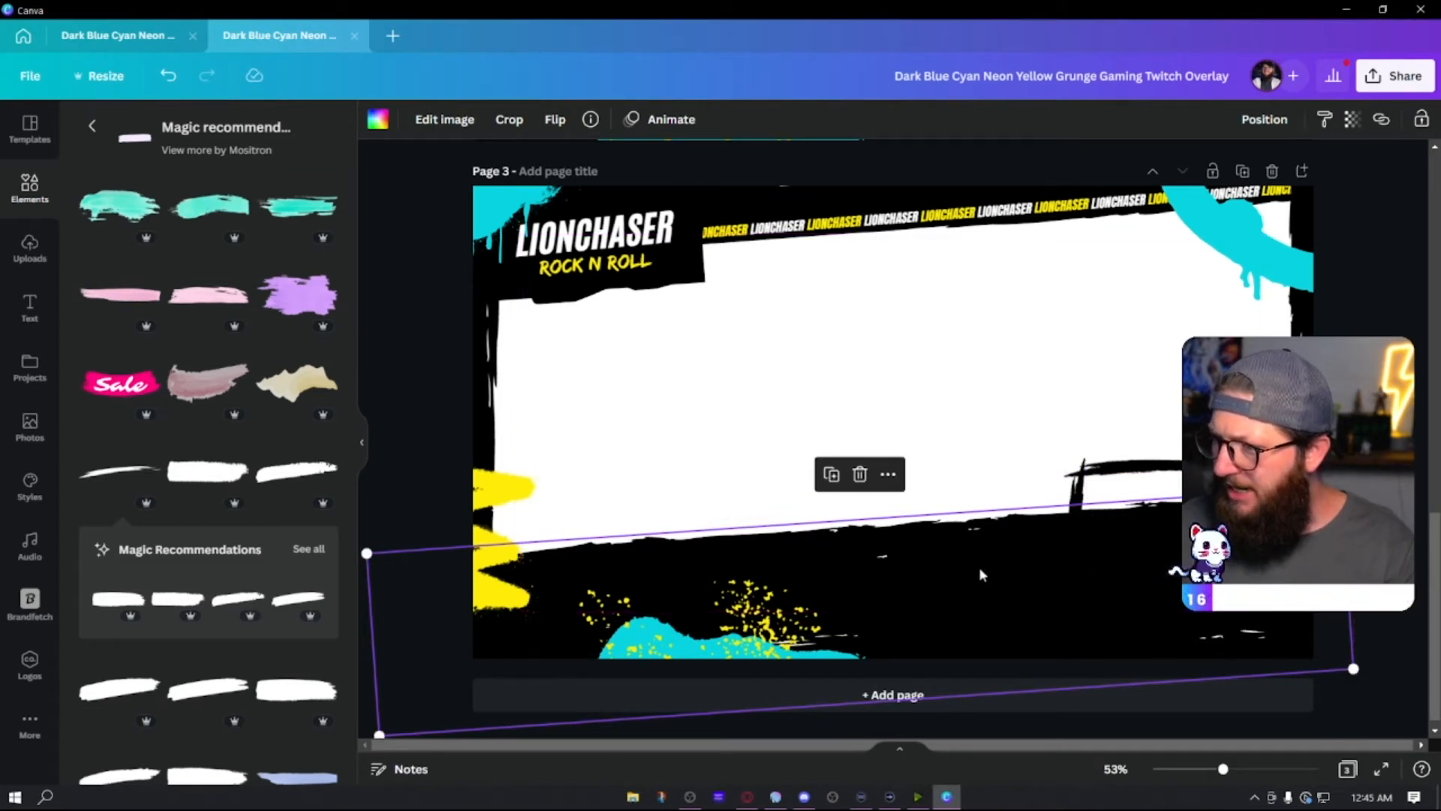
left_click(841, 376)
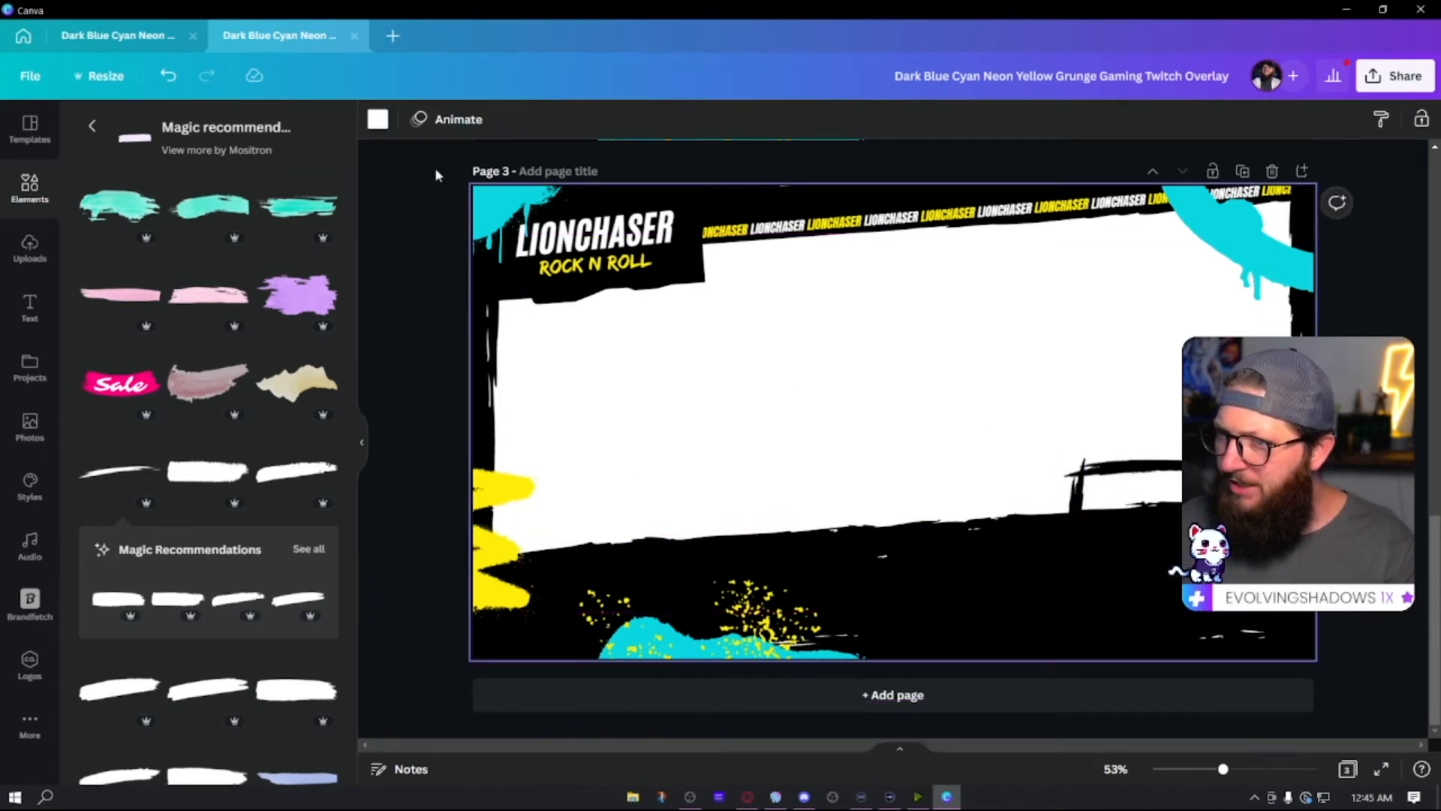
left_click(378, 119)
left_click(275, 205)
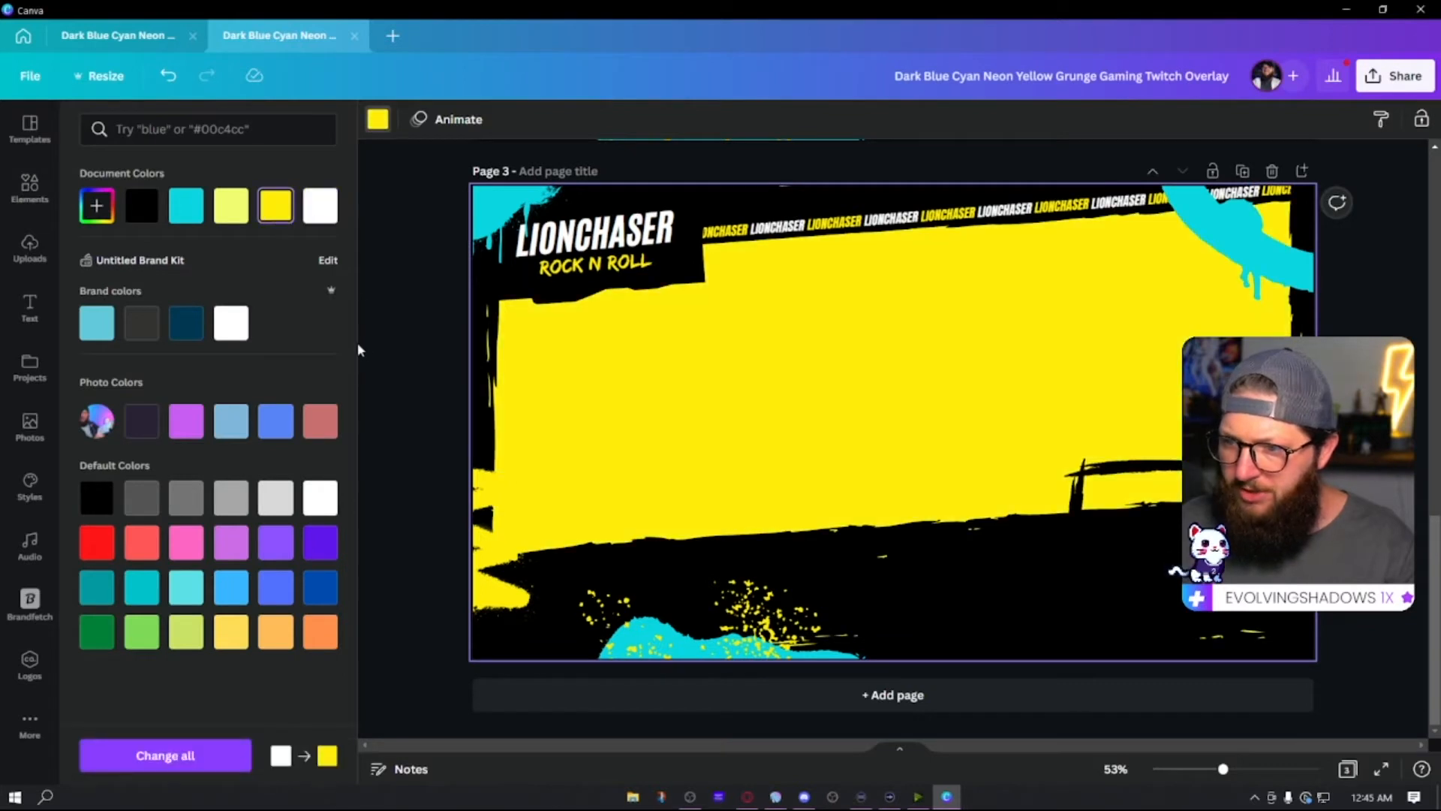
- Spread black brush strokes over page 3's open centre, enlarging one to cover the remaining yellow gap
left_click(808, 303)
mouse_move(808, 303)
left_mouse_down()
mouse_move(806, 321)
mouse_move(803, 295)
mouse_move(909, 338)
mouse_move(956, 412)
mouse_move(946, 486)
mouse_move(962, 448)
left_mouse_up()
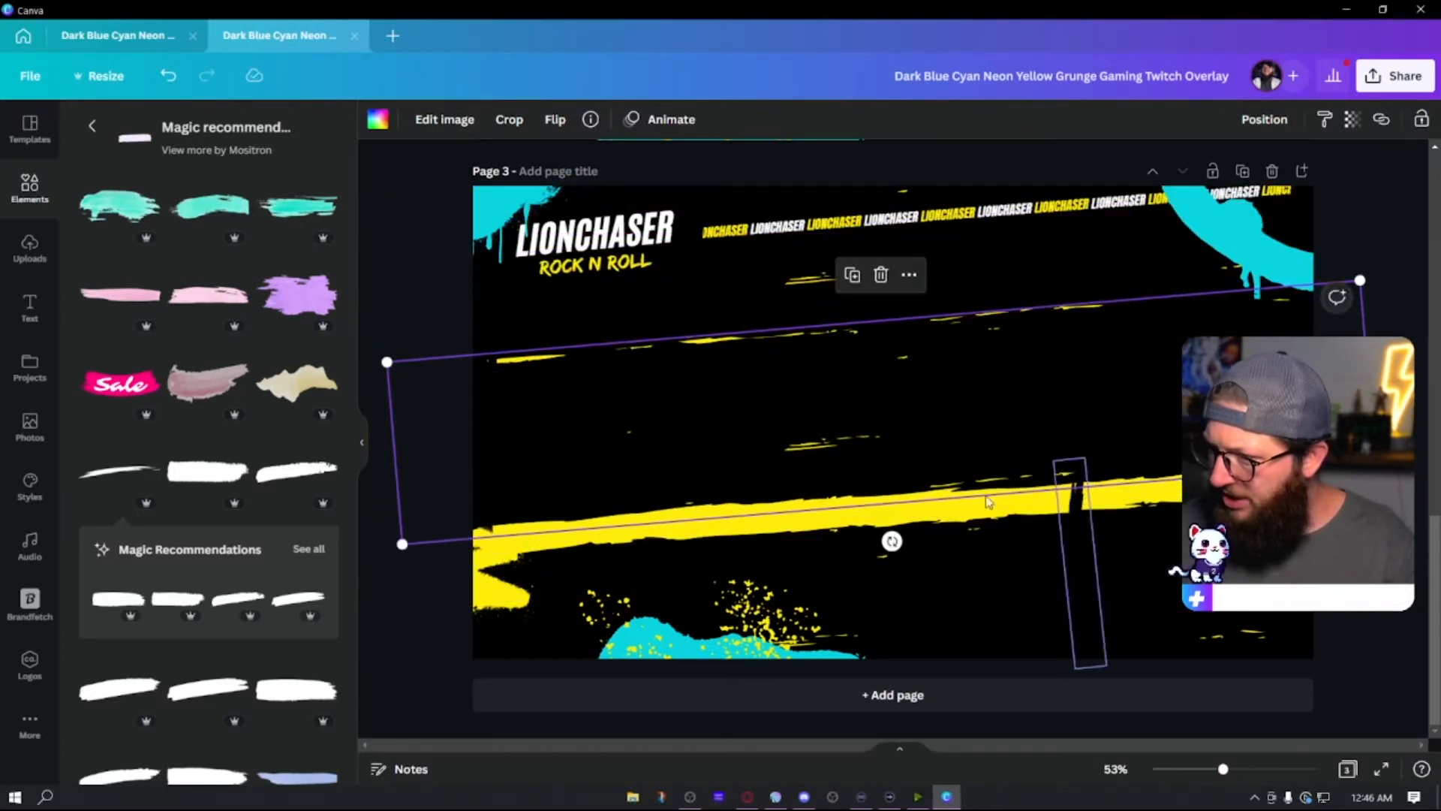
left_click(1124, 568)
left_click_drag(1040, 583, 1046, 569)
left_click_drag(371, 539, 273, 530)
left_click(605, 457)
left_click_drag(399, 543, 280, 634)
left_click_drag(570, 480, 575, 465)
left_click(1383, 503)
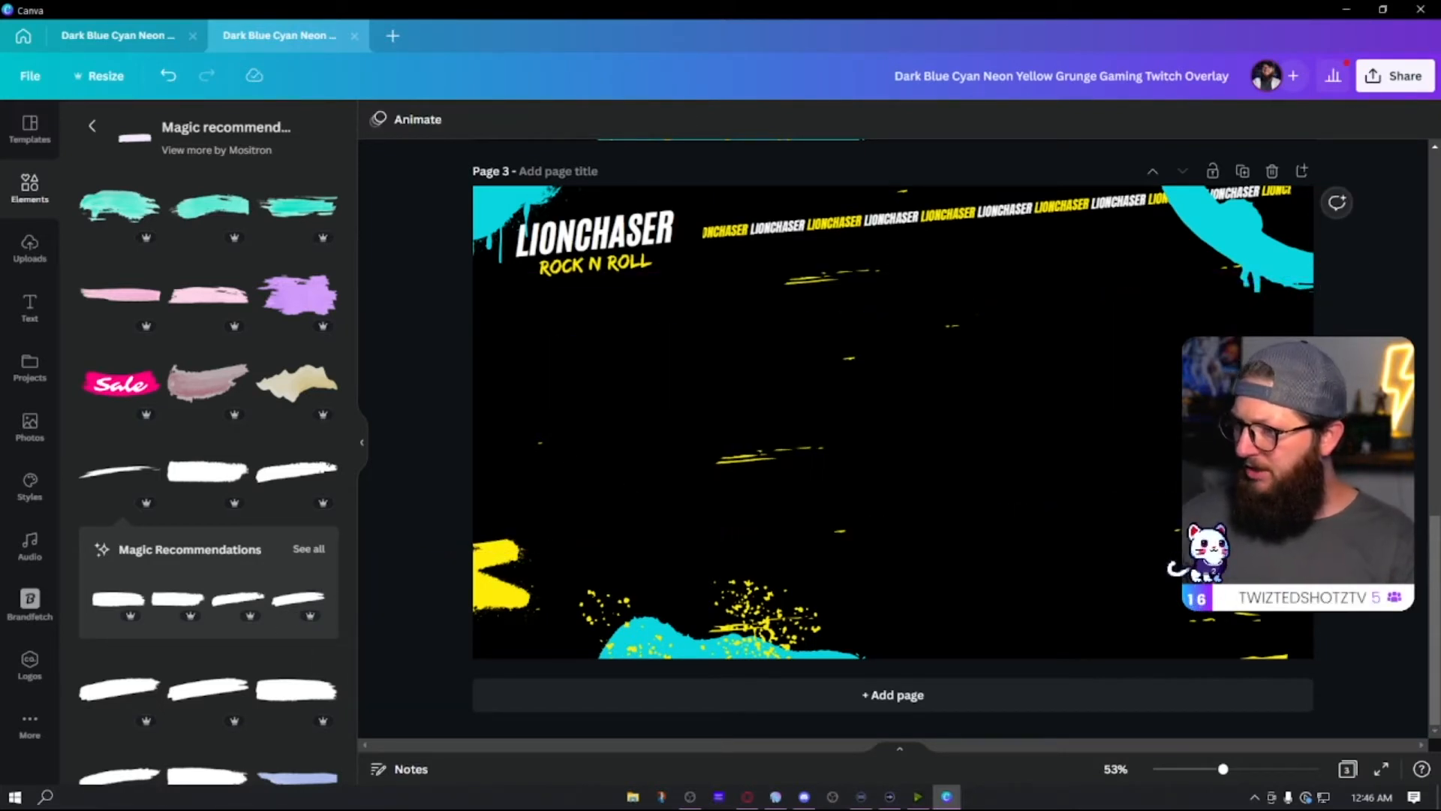
- Duplicate the LIONCHASER title on page 3, retype the copy as STARTING, enlarge it to about size 222 and centre it
left_click(628, 258)
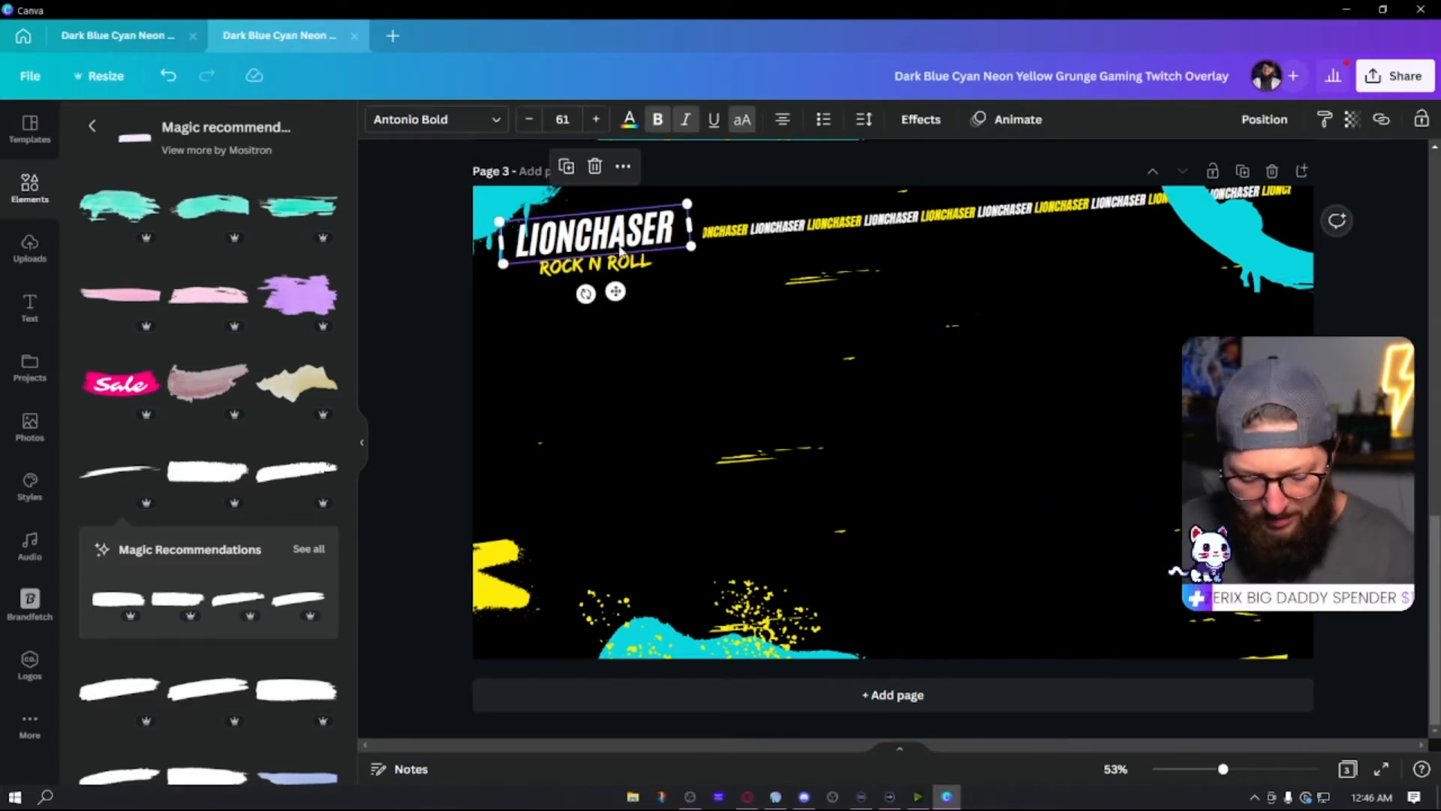
key("ctrl+d")
left_click_drag(620, 251, 859, 404)
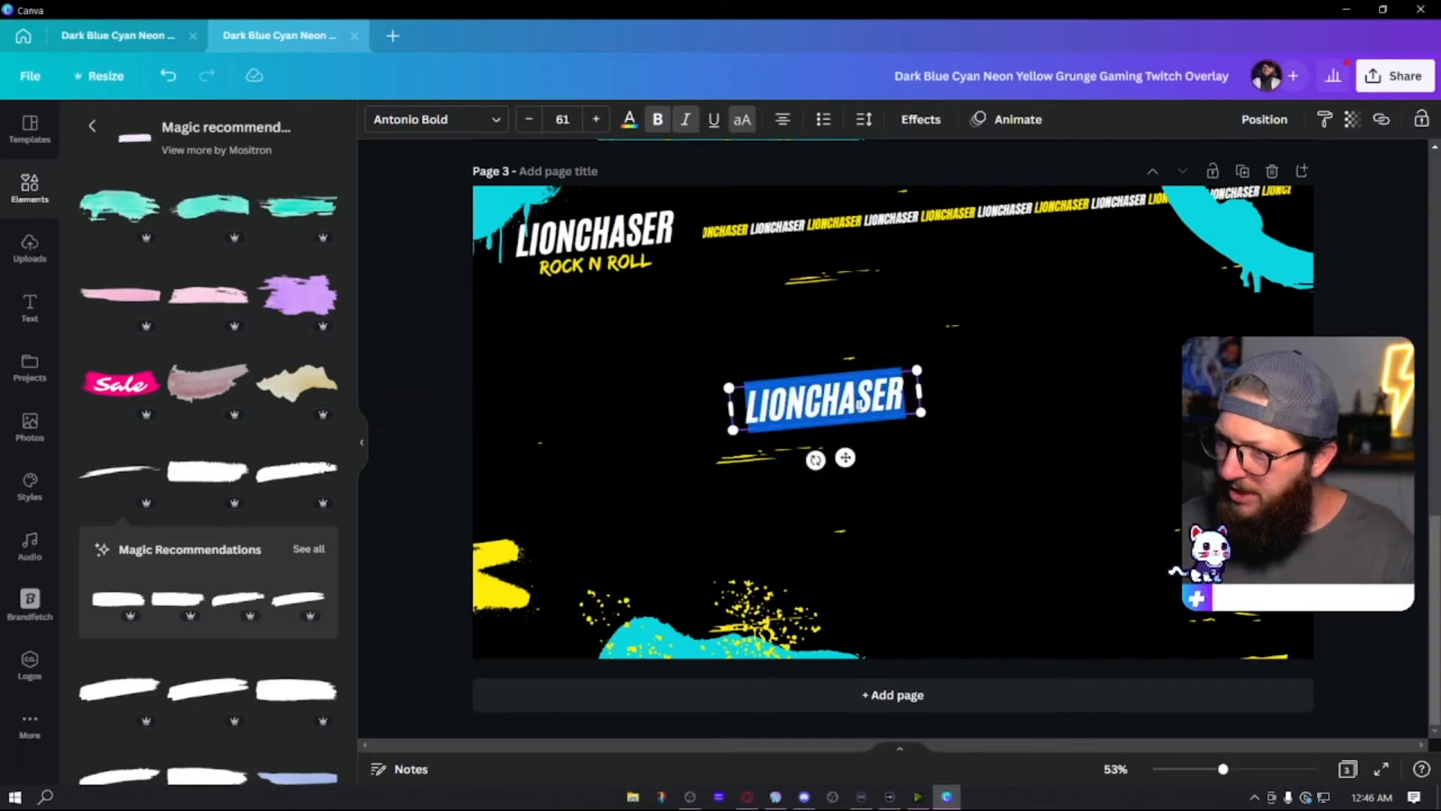
type("STARTING")
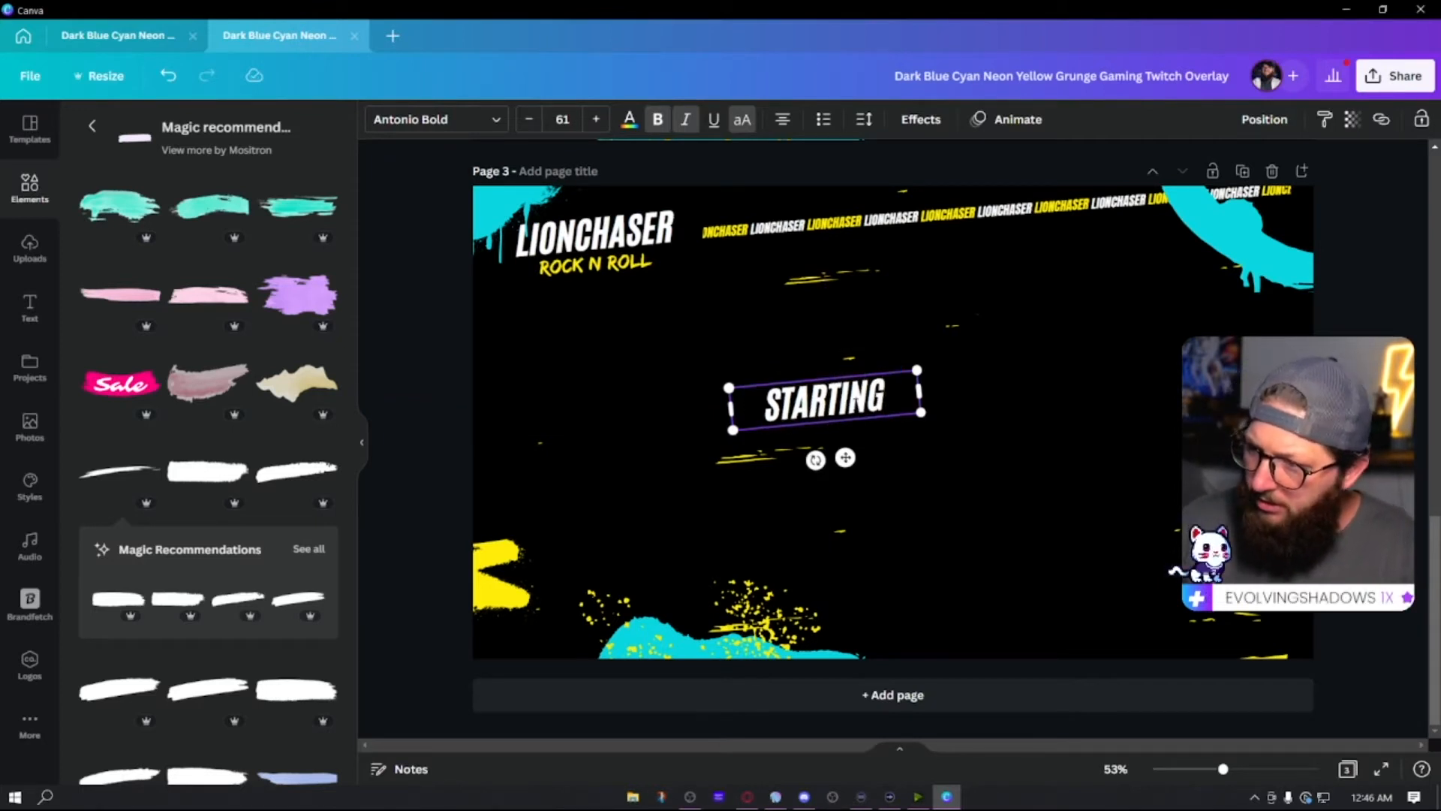
left_click_drag(926, 413, 1425, 477)
left_click_drag(1165, 453, 936, 395)
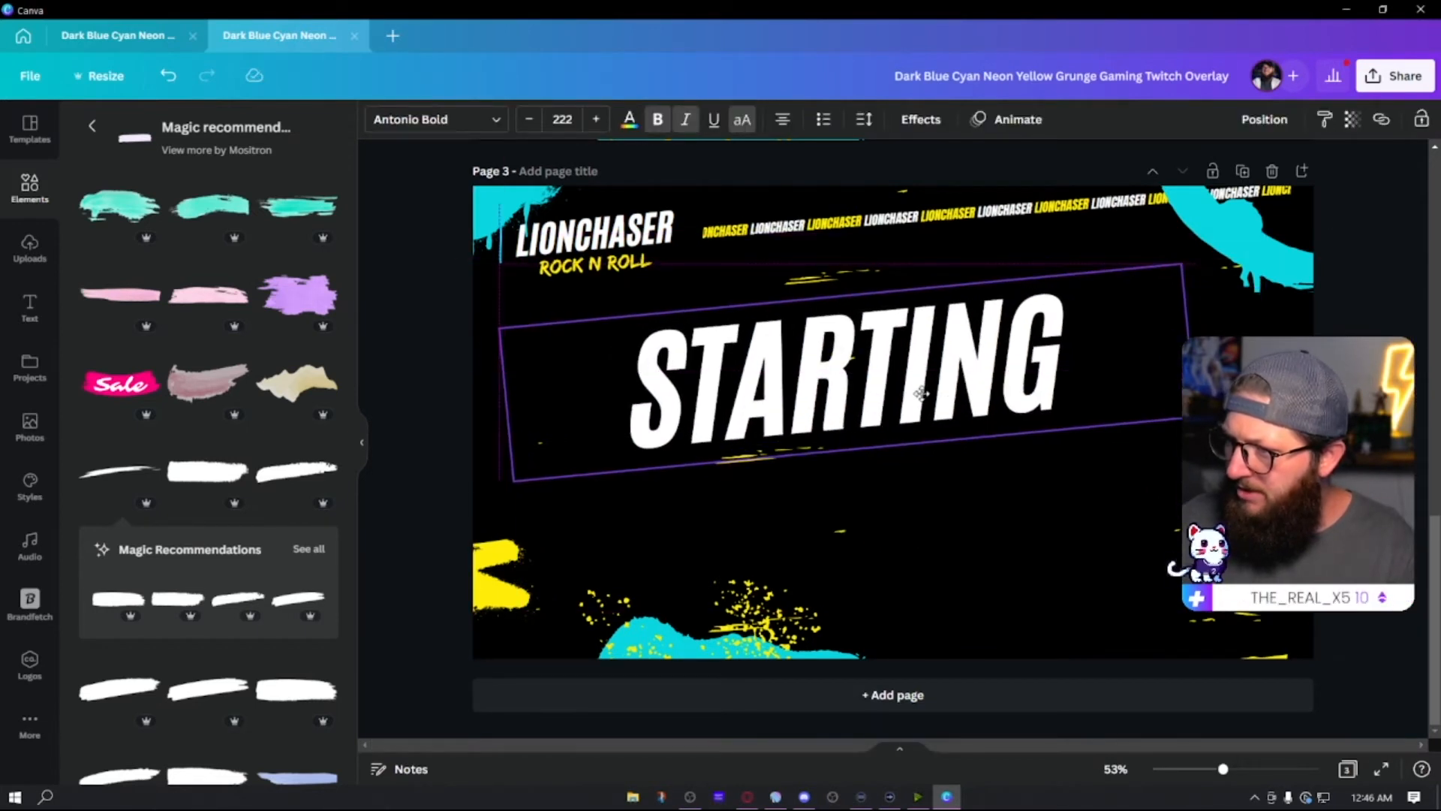
- Place a copy of the ROCK N ROLL tagline below STARTING, retype it as SOON and enlarge it to about size 130
left_click(611, 271)
left_click_drag(610, 271, 933, 483)
double_click(933, 483)
type("soo")
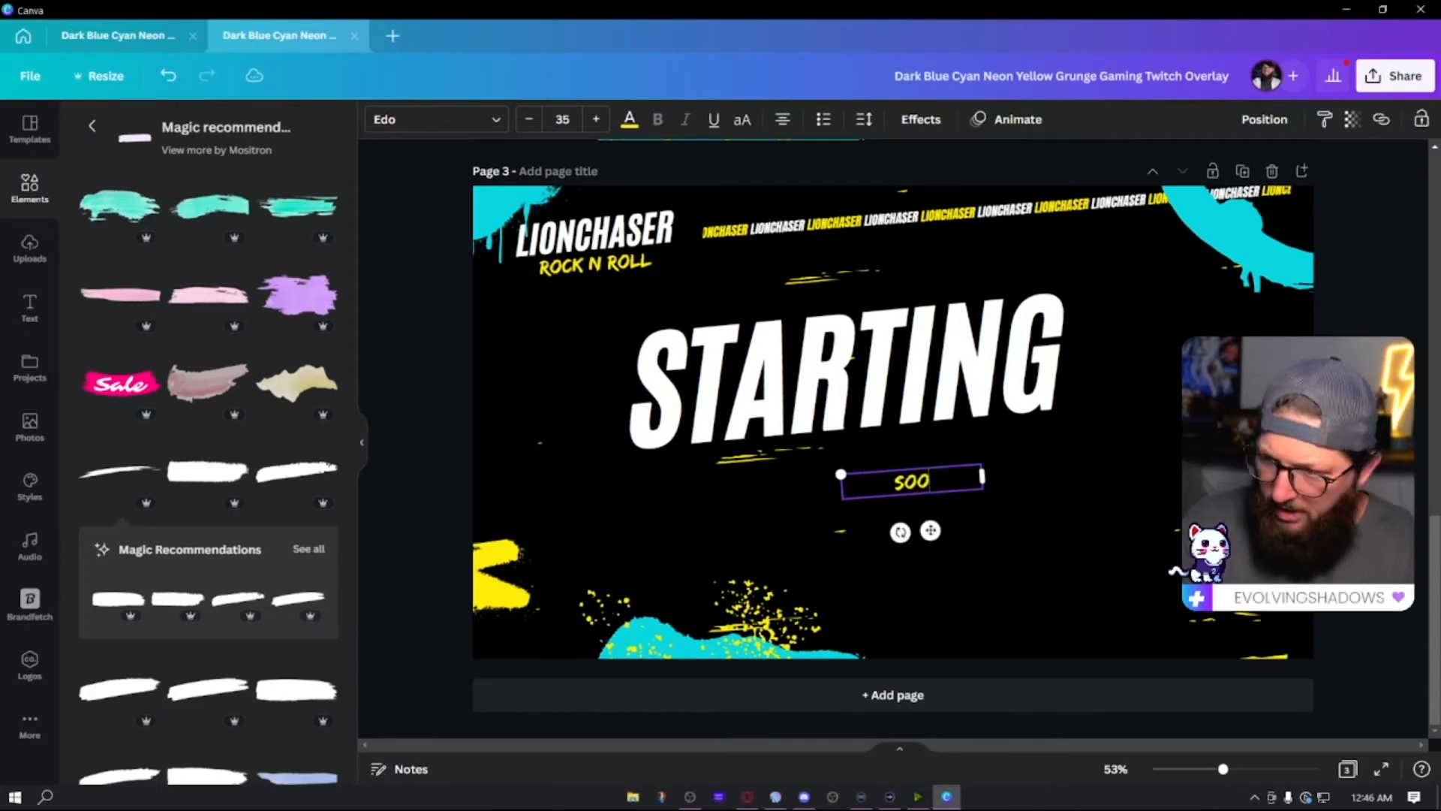
left_click(940, 504)
double_click(912, 482)
left_click_drag(983, 490, 1402, 532)
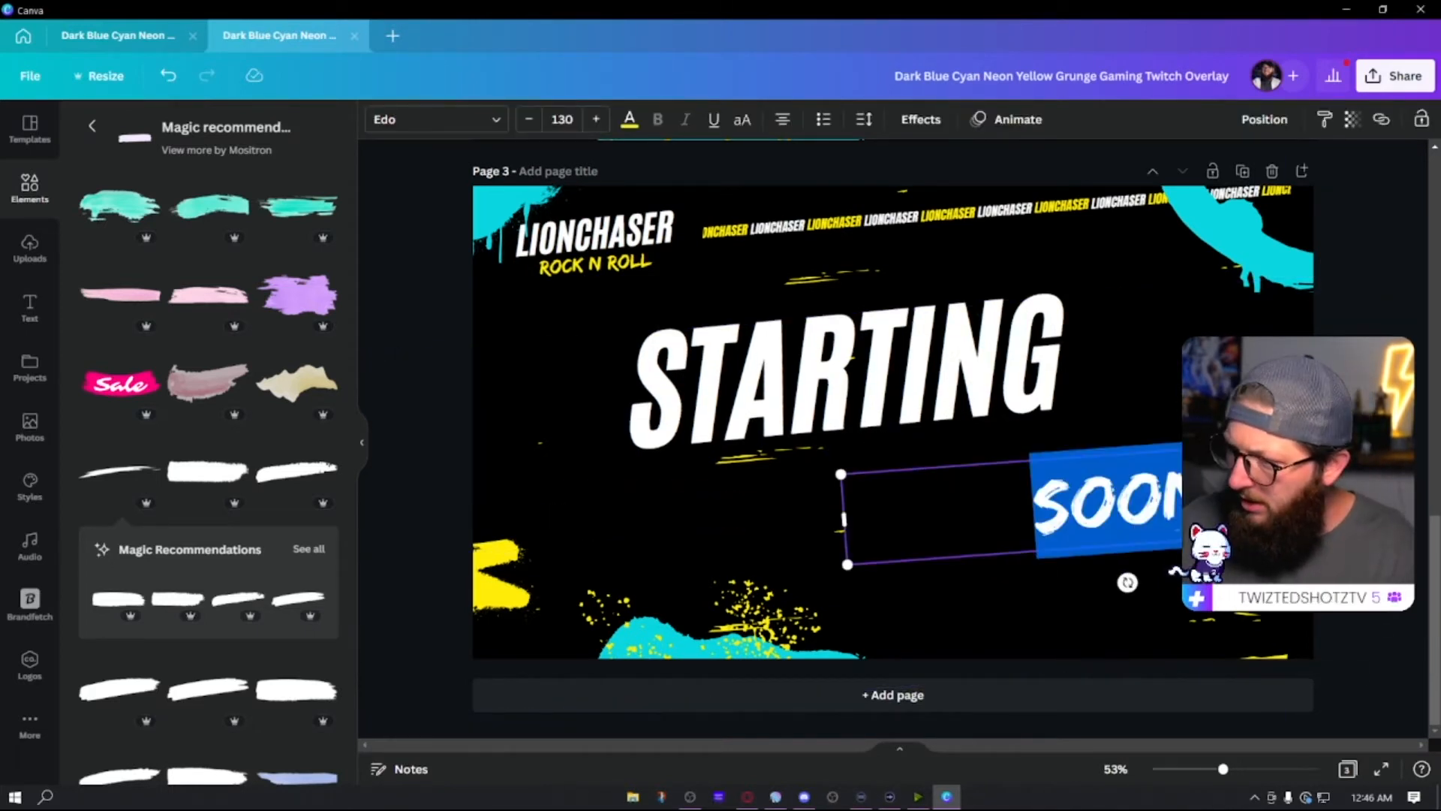
left_click(1246, 593)
- Enlarge the yellow SOON text to about size 236 and position it beneath the right half of STARTING
left_click_drag(1111, 514, 881, 510)
left_click_drag(1174, 518, 1390, 545)
mouse_move(1053, 519)
left_mouse_down()
mouse_move(889, 501)
mouse_move(1055, 494)
left_mouse_up()
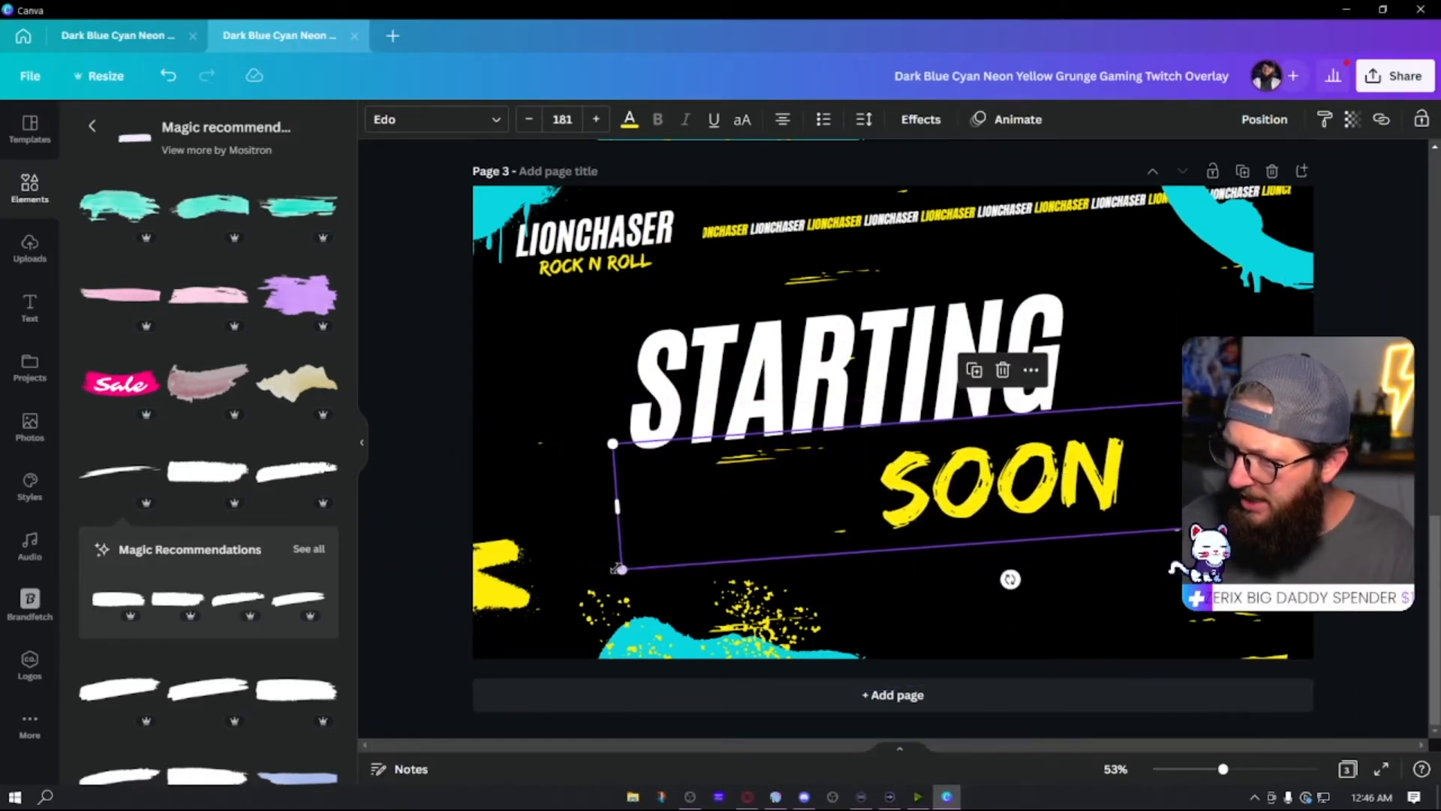
left_click_drag(622, 569, 507, 634)
left_click_drag(957, 533, 992, 527)
left_click(1383, 624)
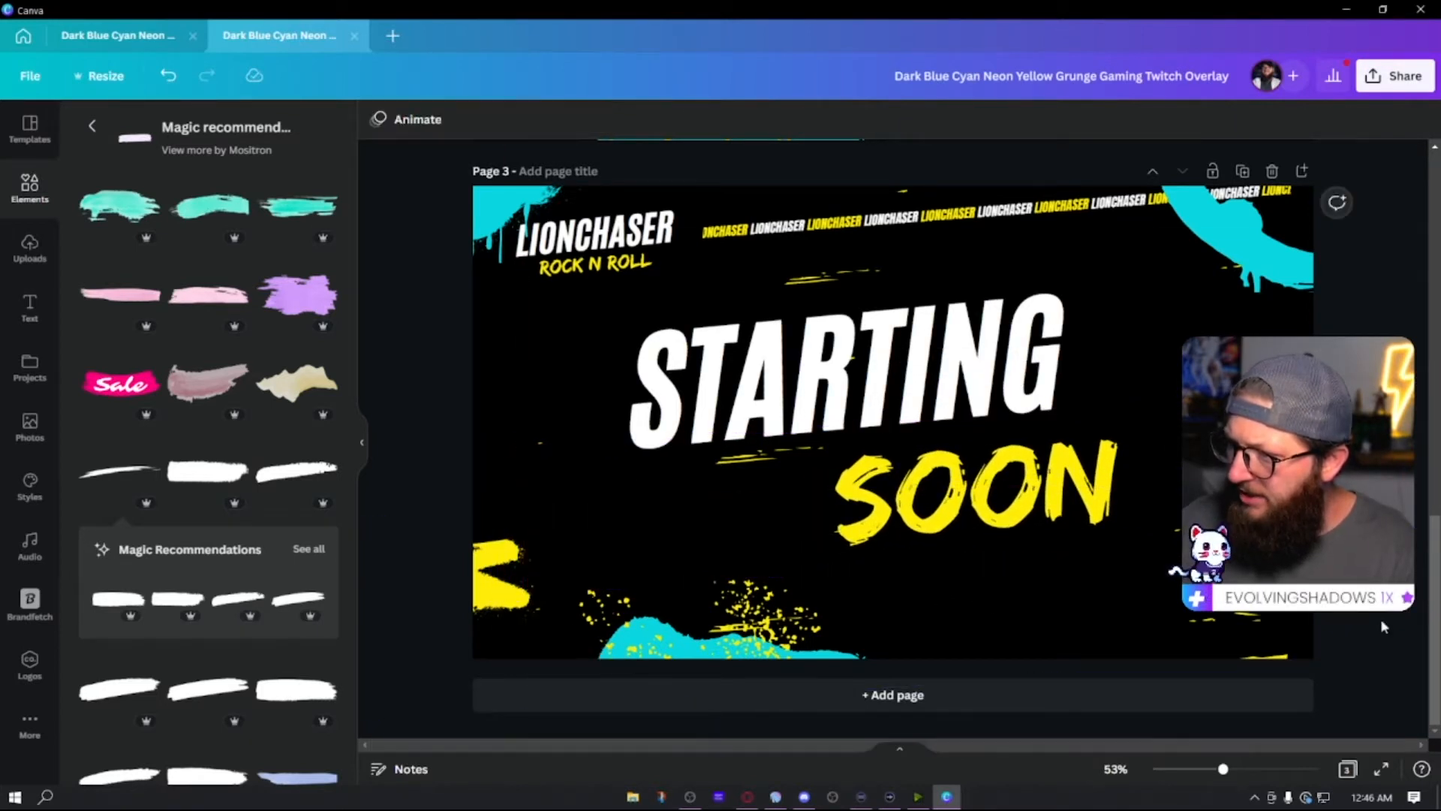
left_click(1030, 518)
left_click_drag(535, 593, 472, 609)
left_click_drag(935, 507, 976, 508)
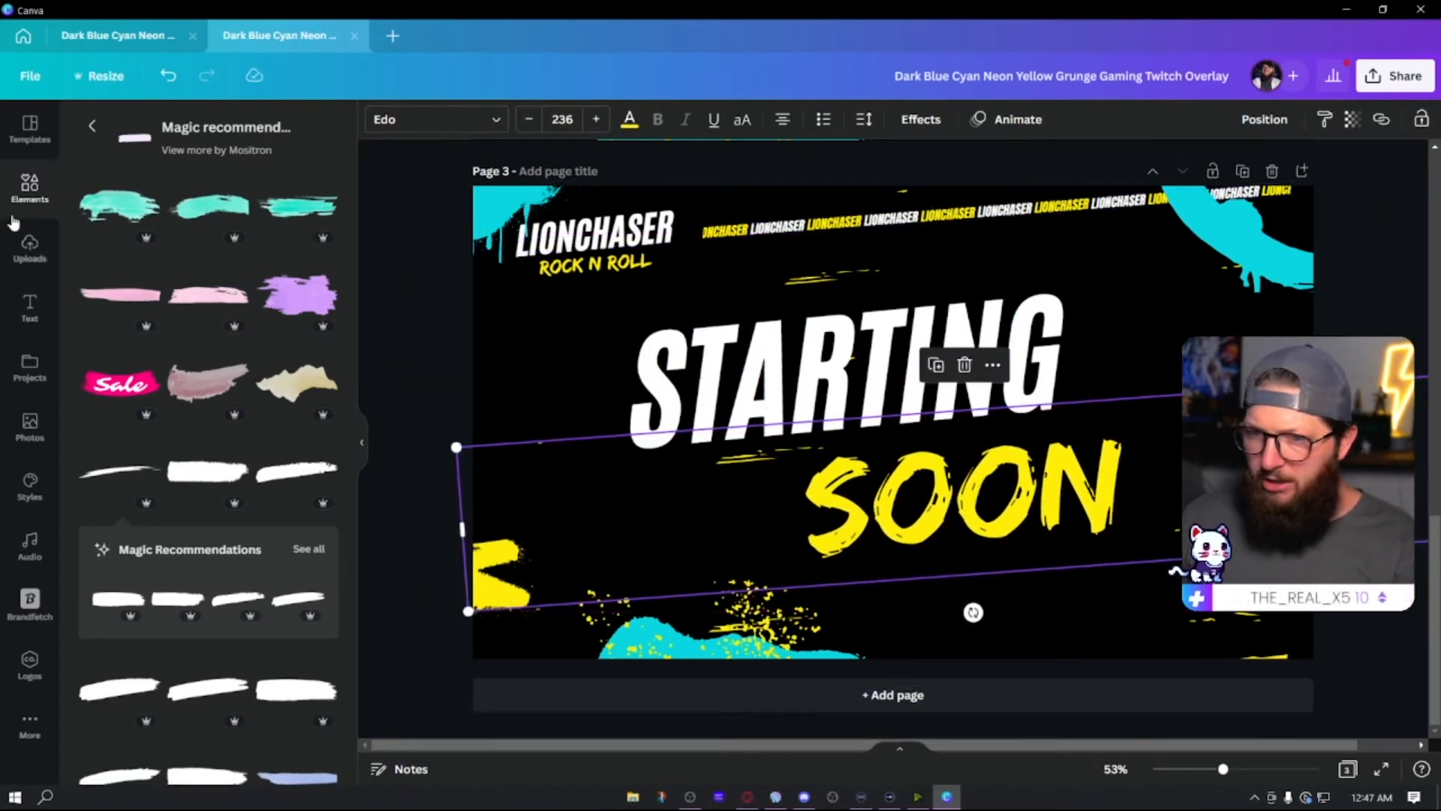
- Search the elements library for "rock n roll" in place of the earlier paint search
left_click(34, 248)
left_click(32, 189)
left_click(98, 135)
double_click(168, 127)
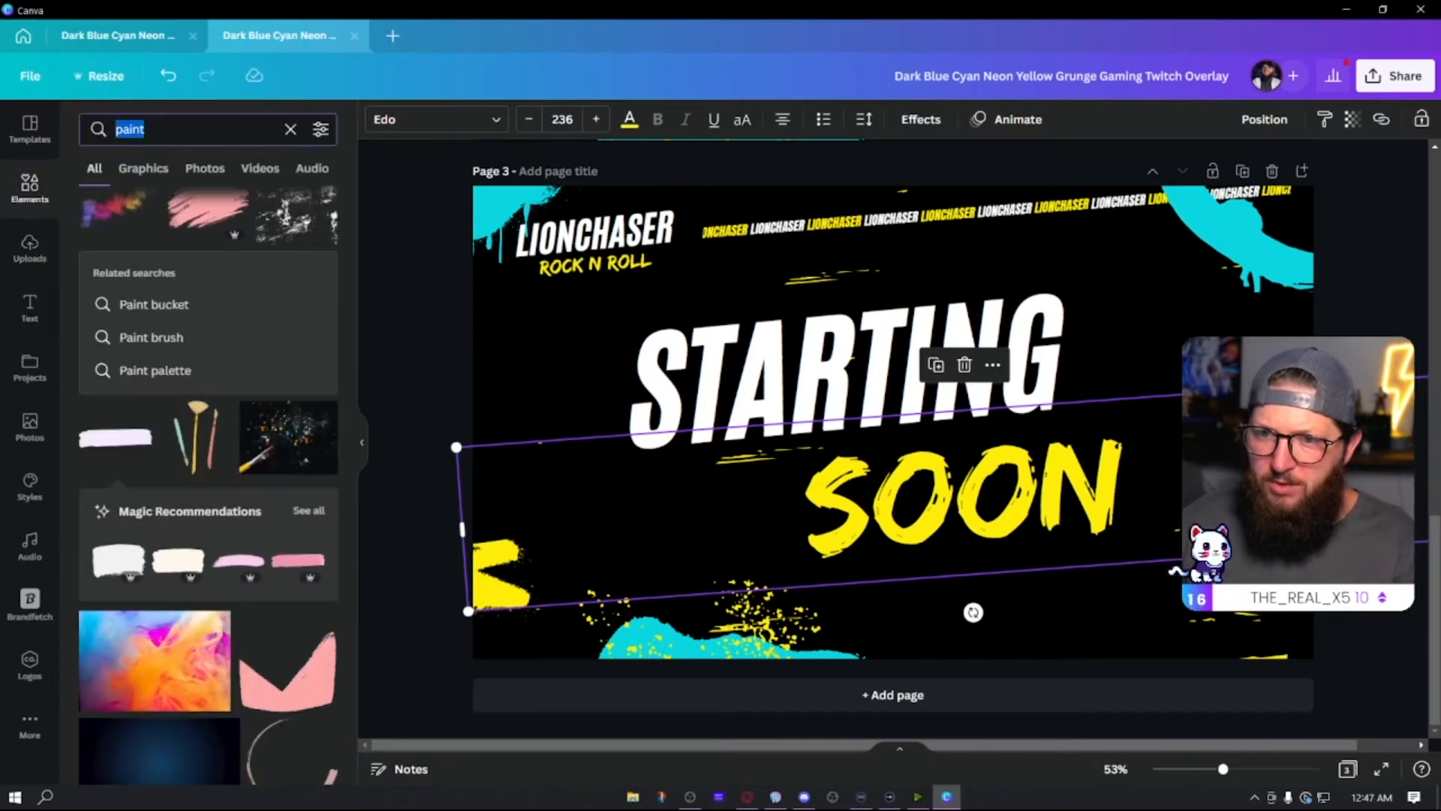
type("rock n roll")
key("Return")
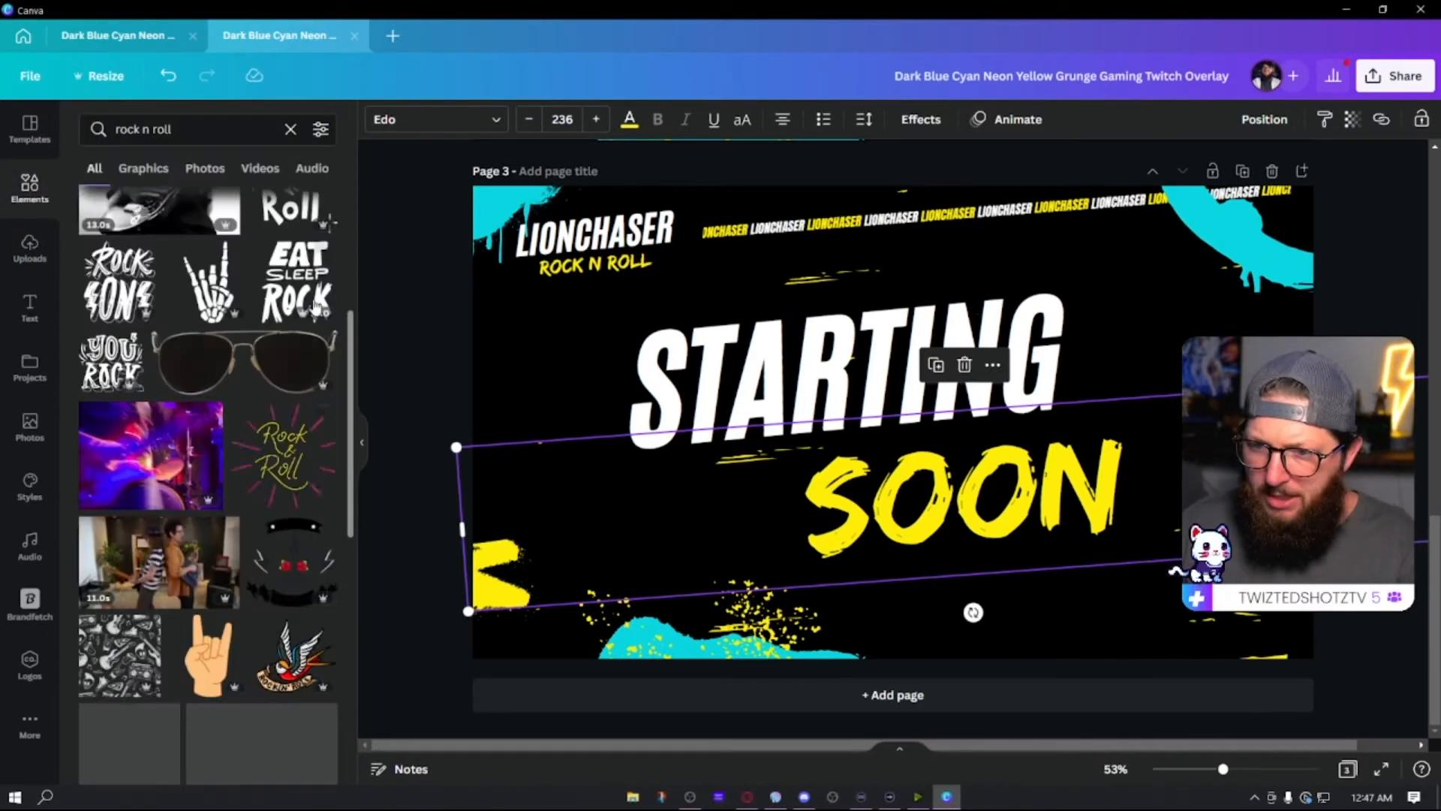
left_click(296, 282)
left_click_drag(974, 328, 881, 437)
left_click_drag(563, 340, 506, 297)
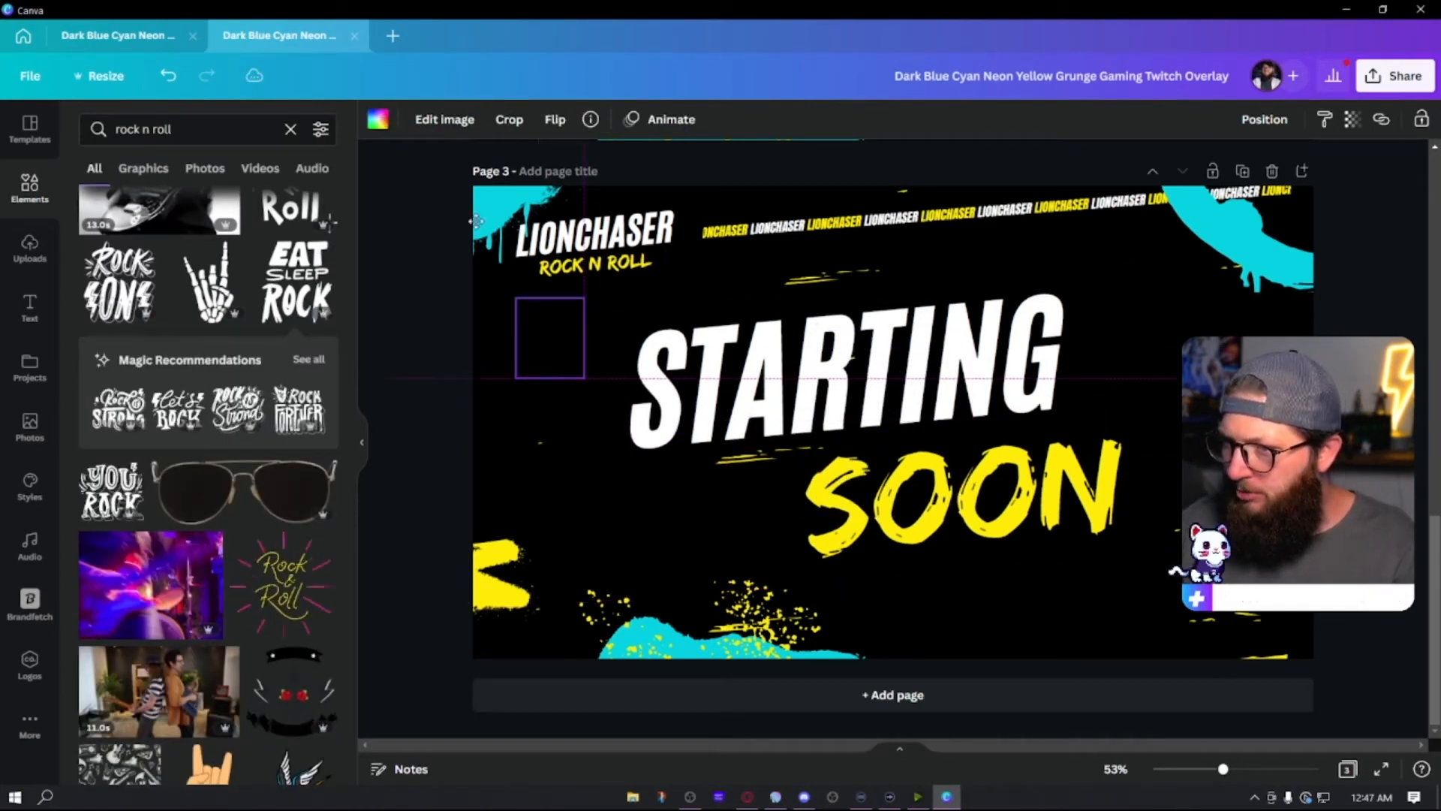
left_click(378, 119)
left_click(280, 206)
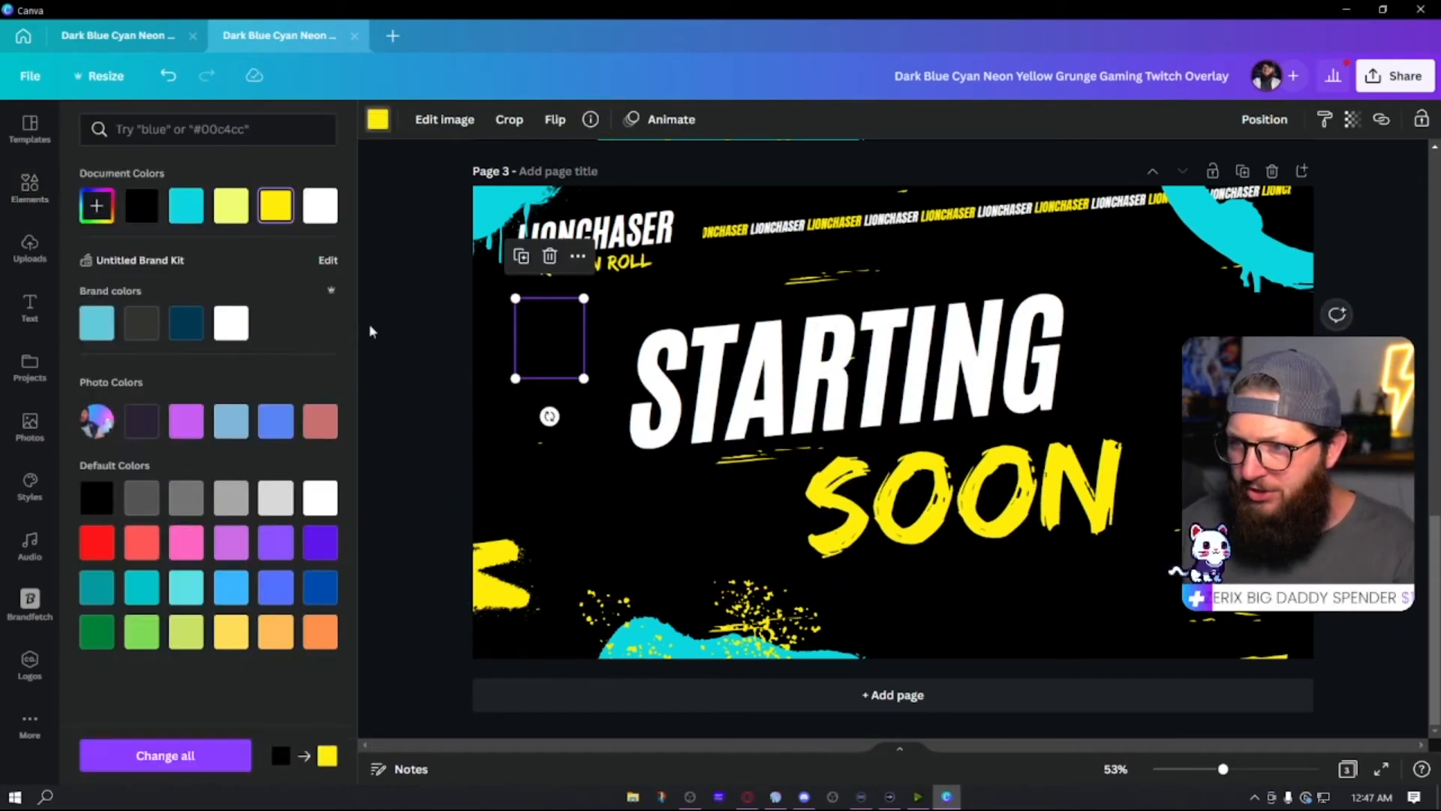
left_click_drag(550, 417, 499, 422)
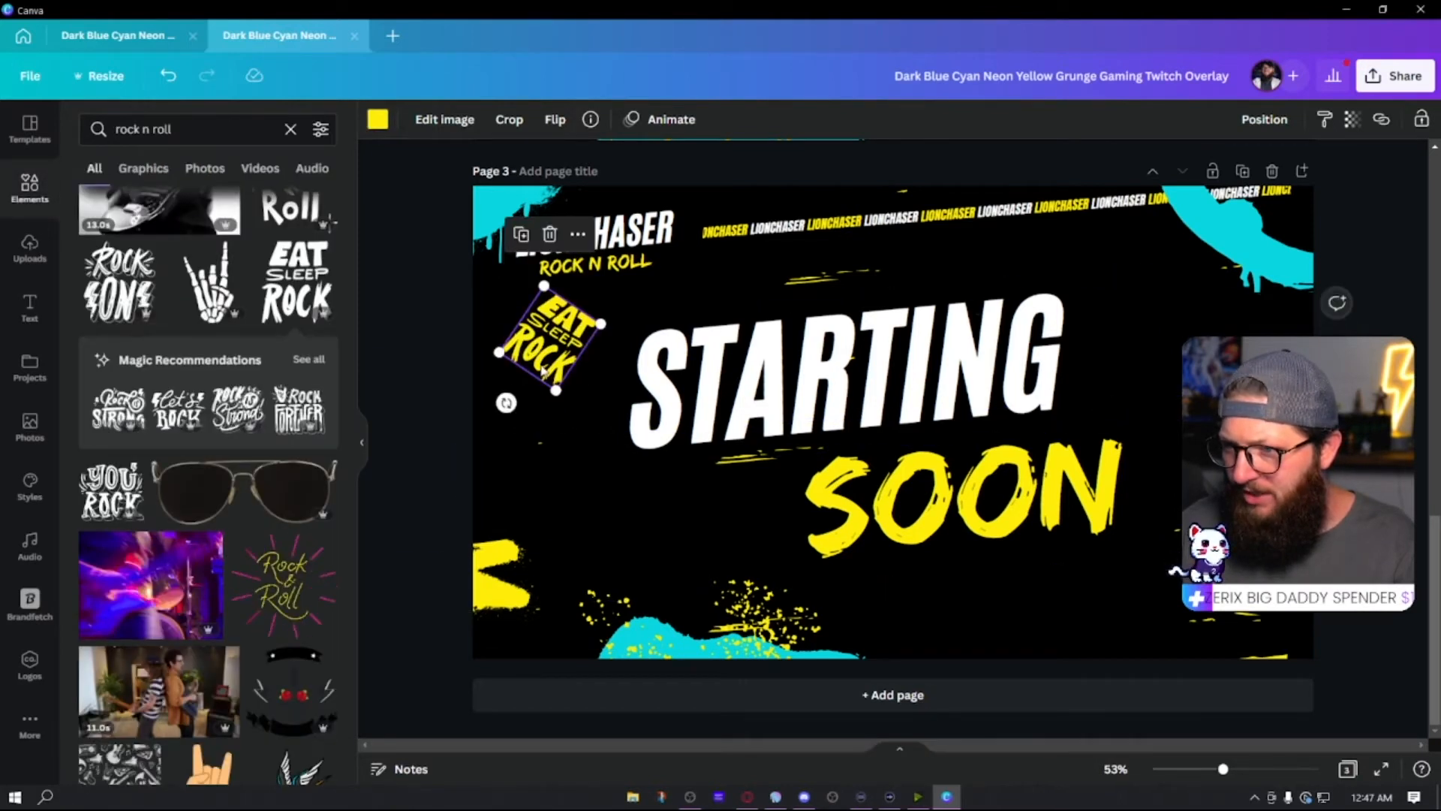
left_click_drag(552, 346, 481, 374)
left_click(480, 495)
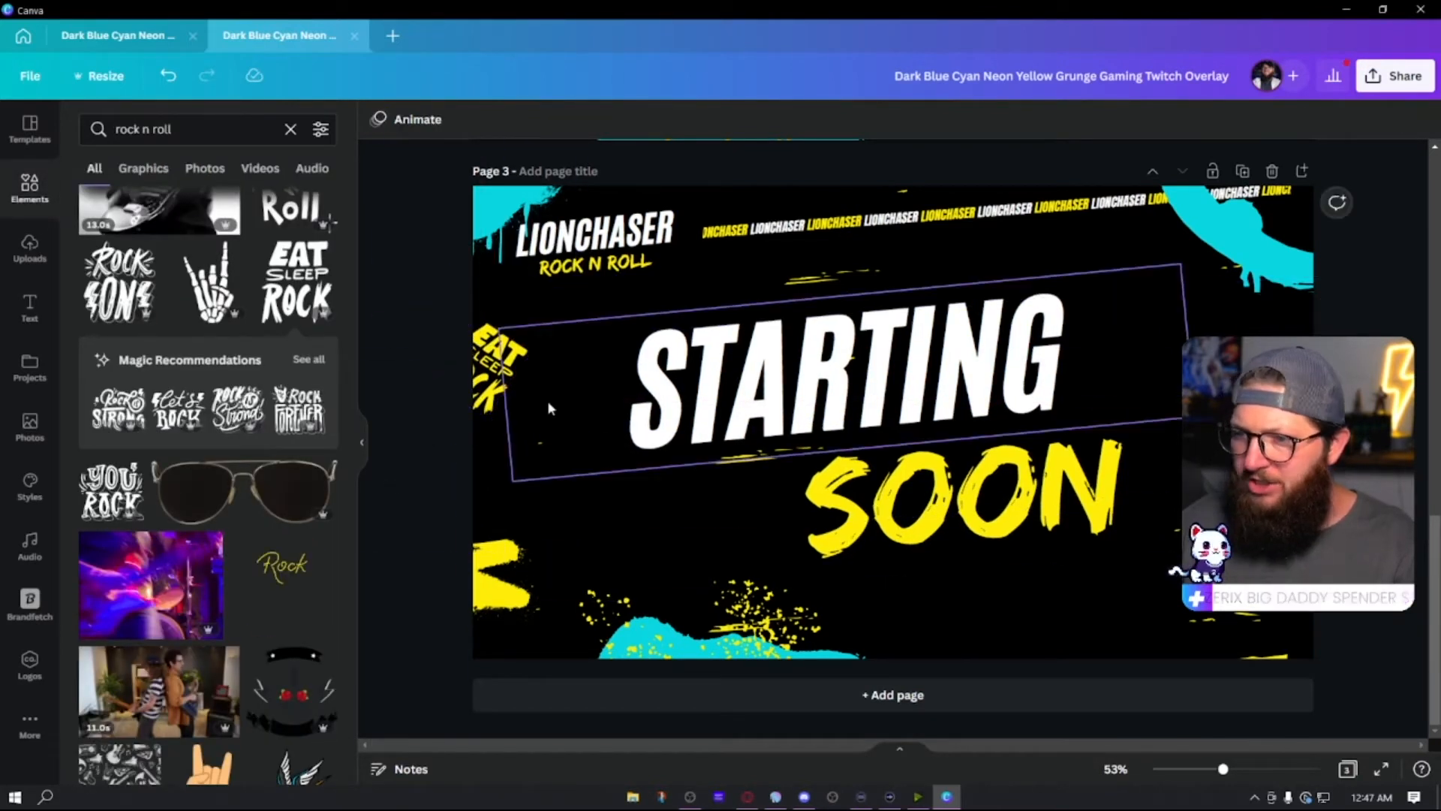
left_click(486, 379)
key("Delete")
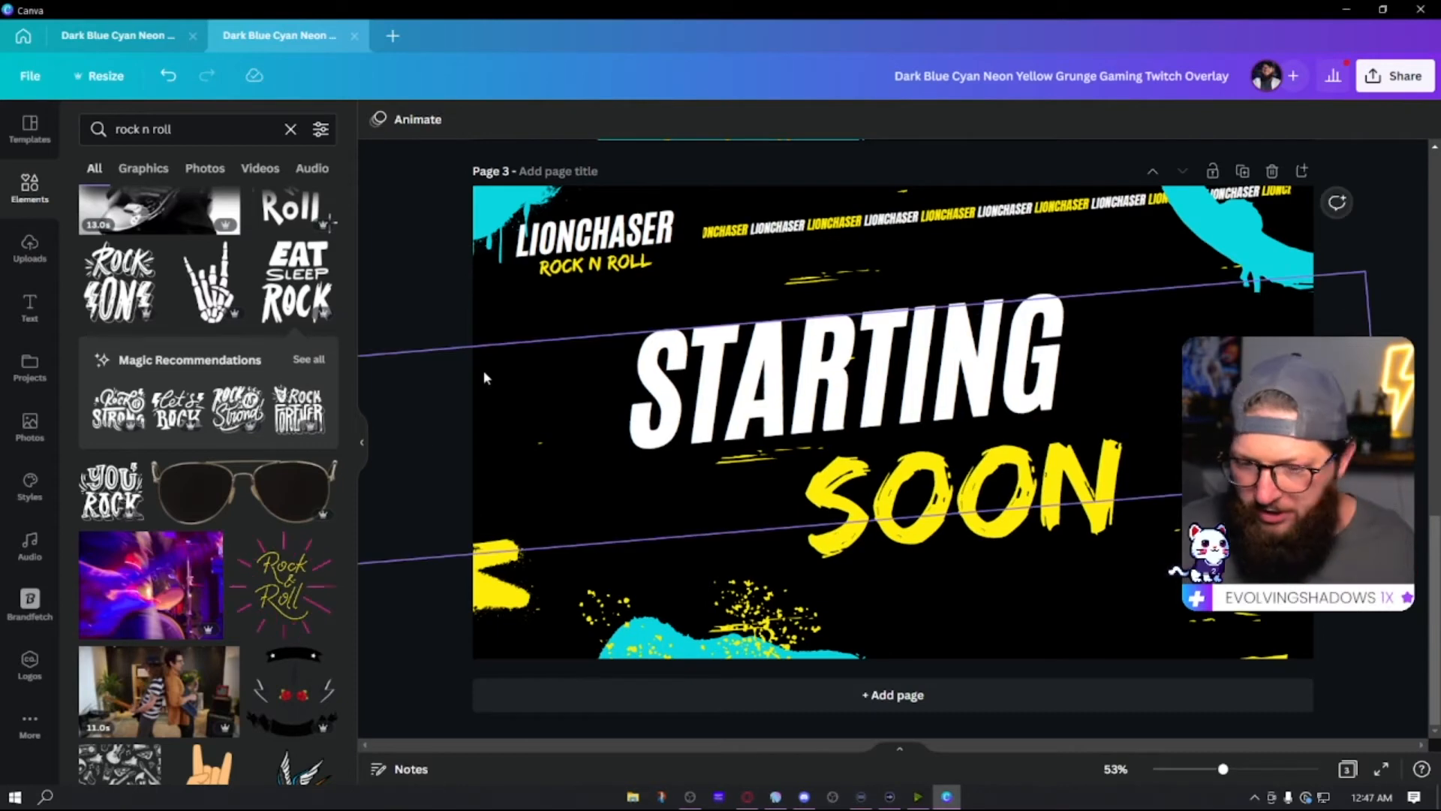
- Add the winged electric guitar graphic to page 3, enlarge it to nearly the page's height over the text and colour it yellow
scroll(264, 426, "up", 5)
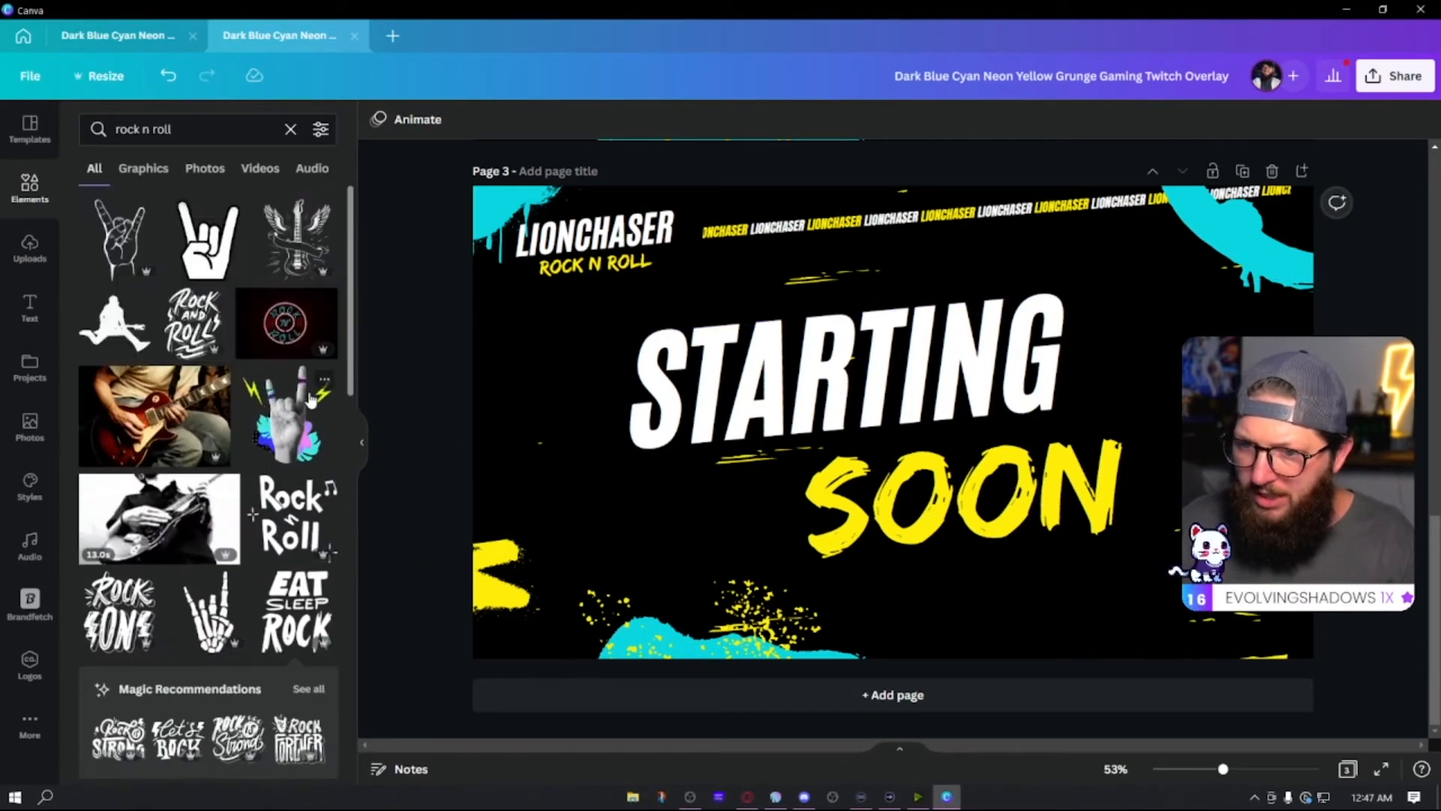
left_click(285, 239)
left_click_drag(975, 517, 1197, 701)
left_click_drag(1028, 559, 902, 438)
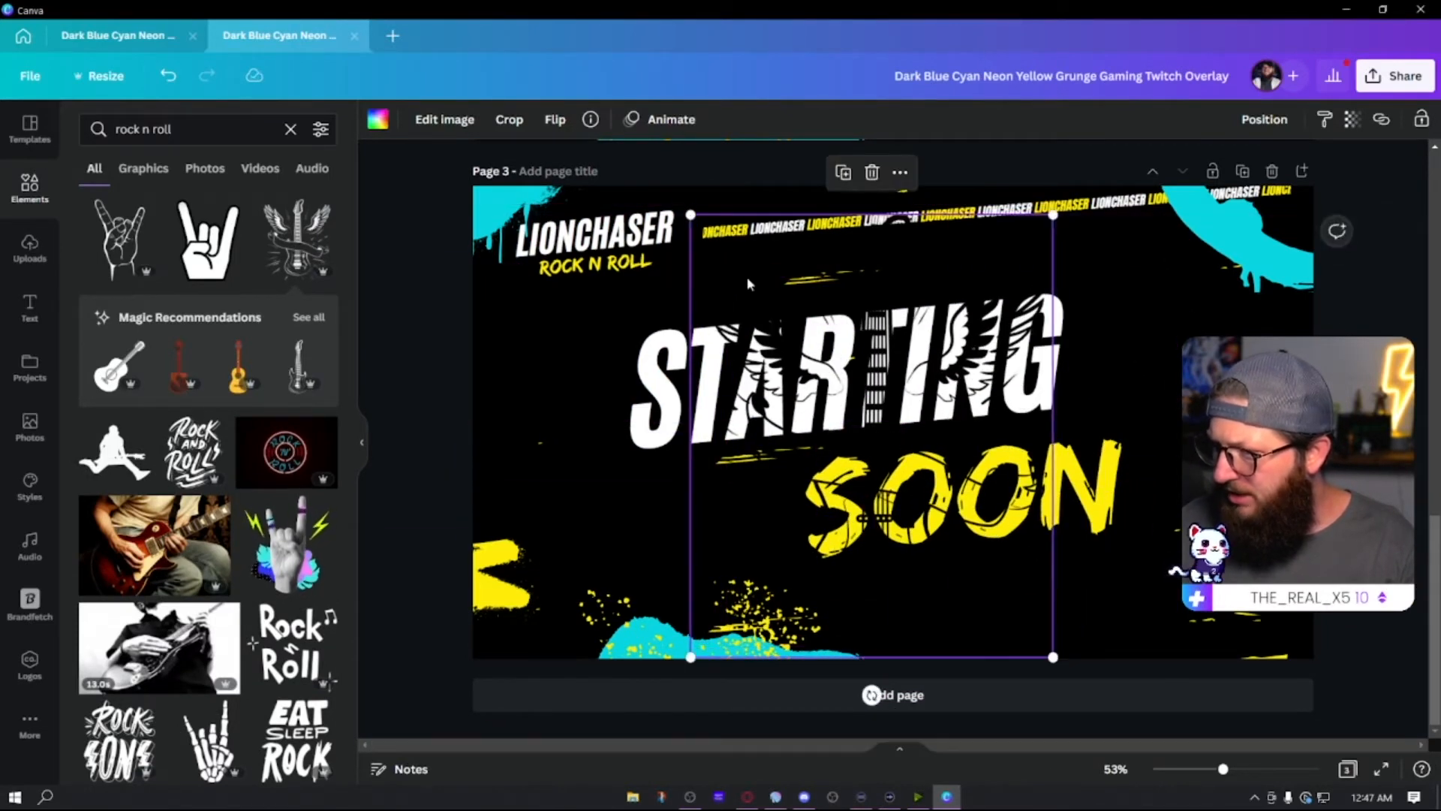
left_click(377, 120)
left_click(278, 204)
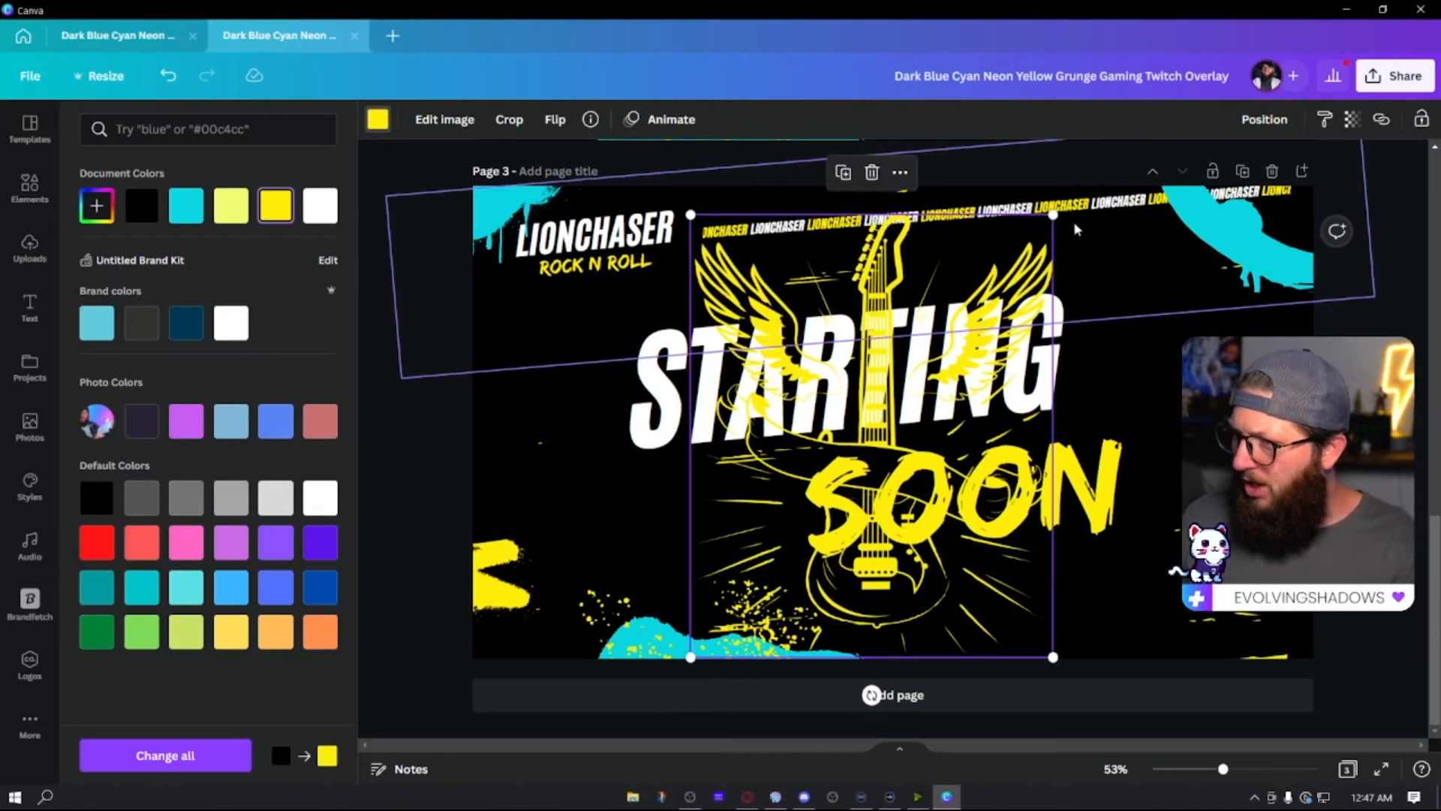
- Send the yellow guitar behind the STARTING SOON text, shrink it slightly and set its transparency to 50
left_click(1264, 120)
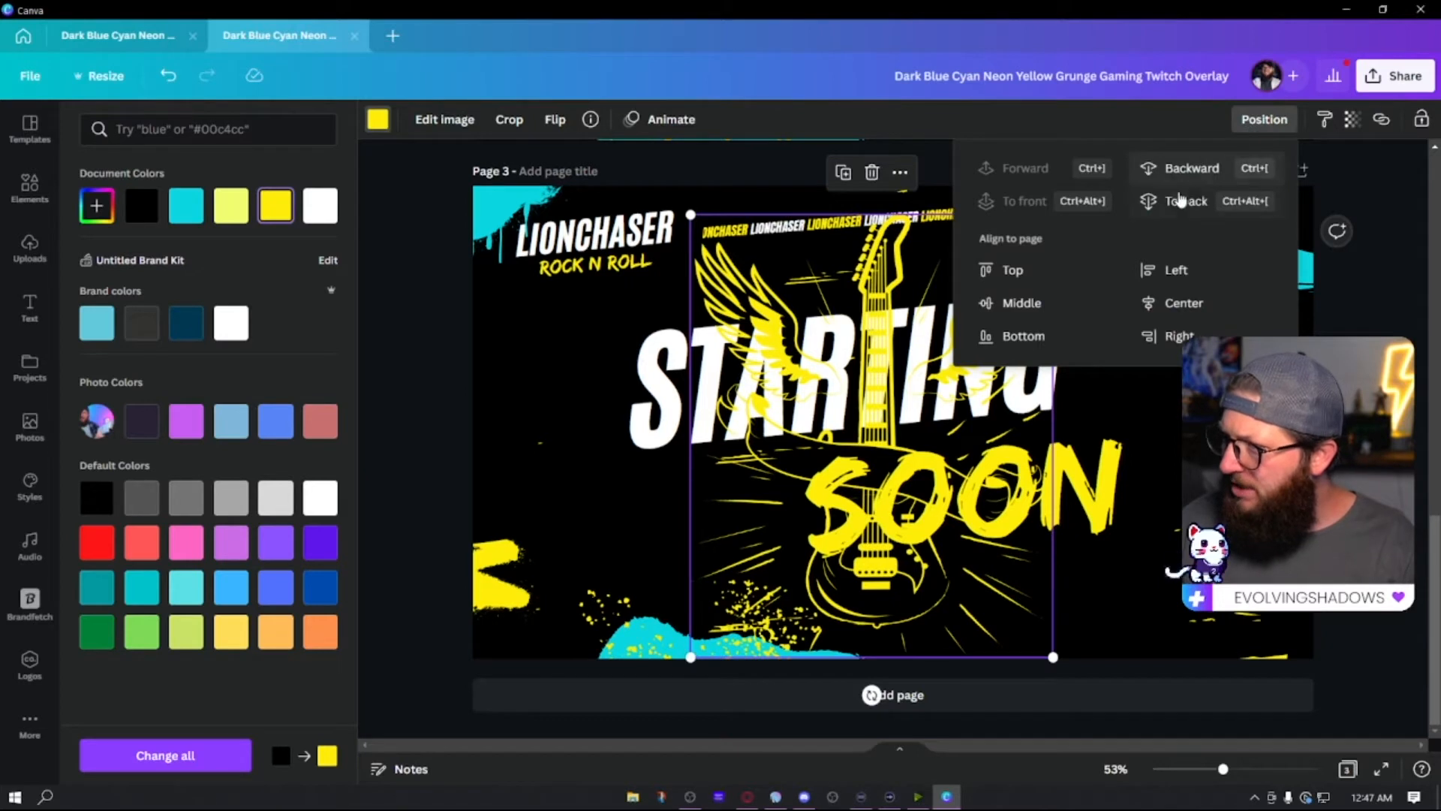
left_click(1189, 169)
left_click_drag(1054, 214, 1045, 233)
left_click(1350, 121)
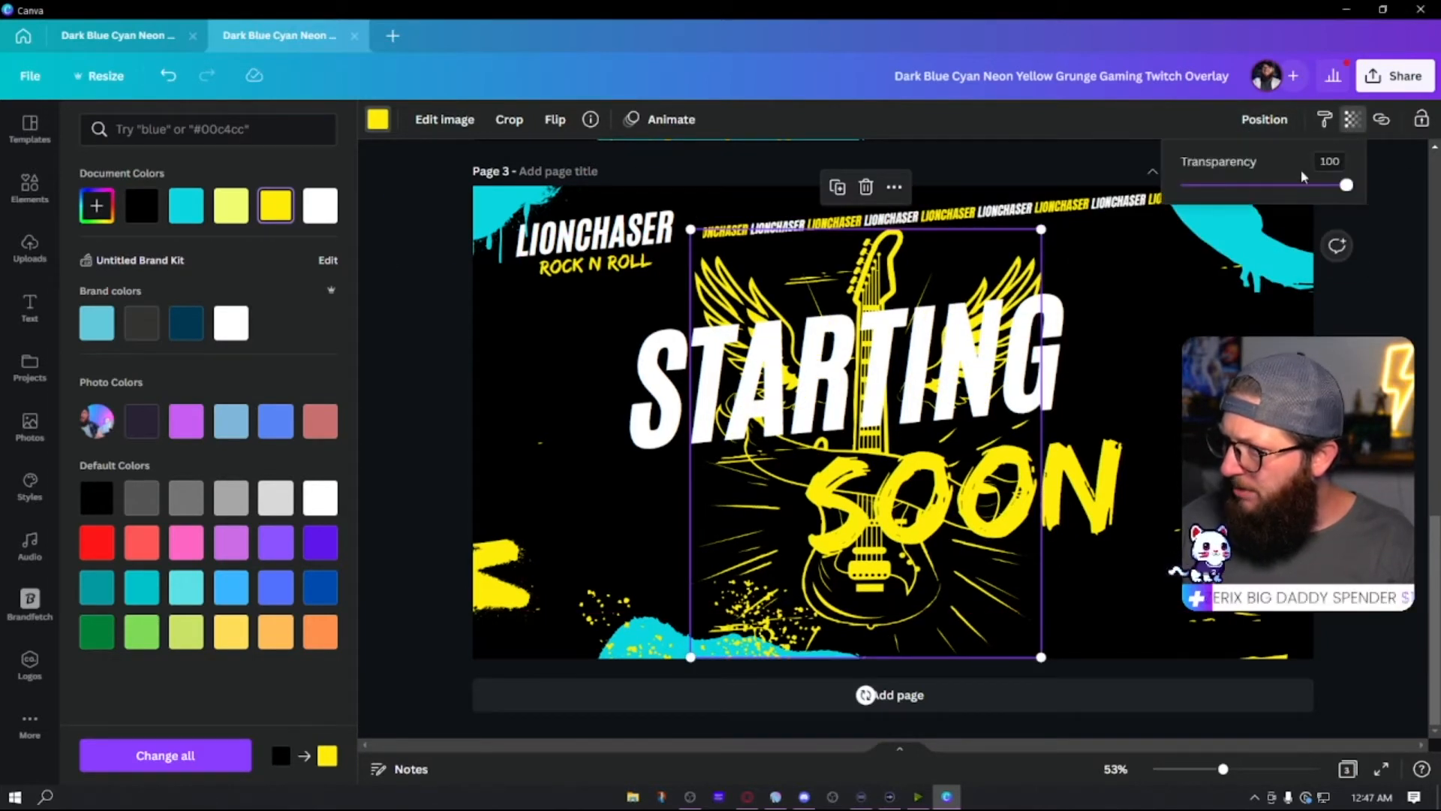
left_click_drag(1349, 196, 1264, 208)
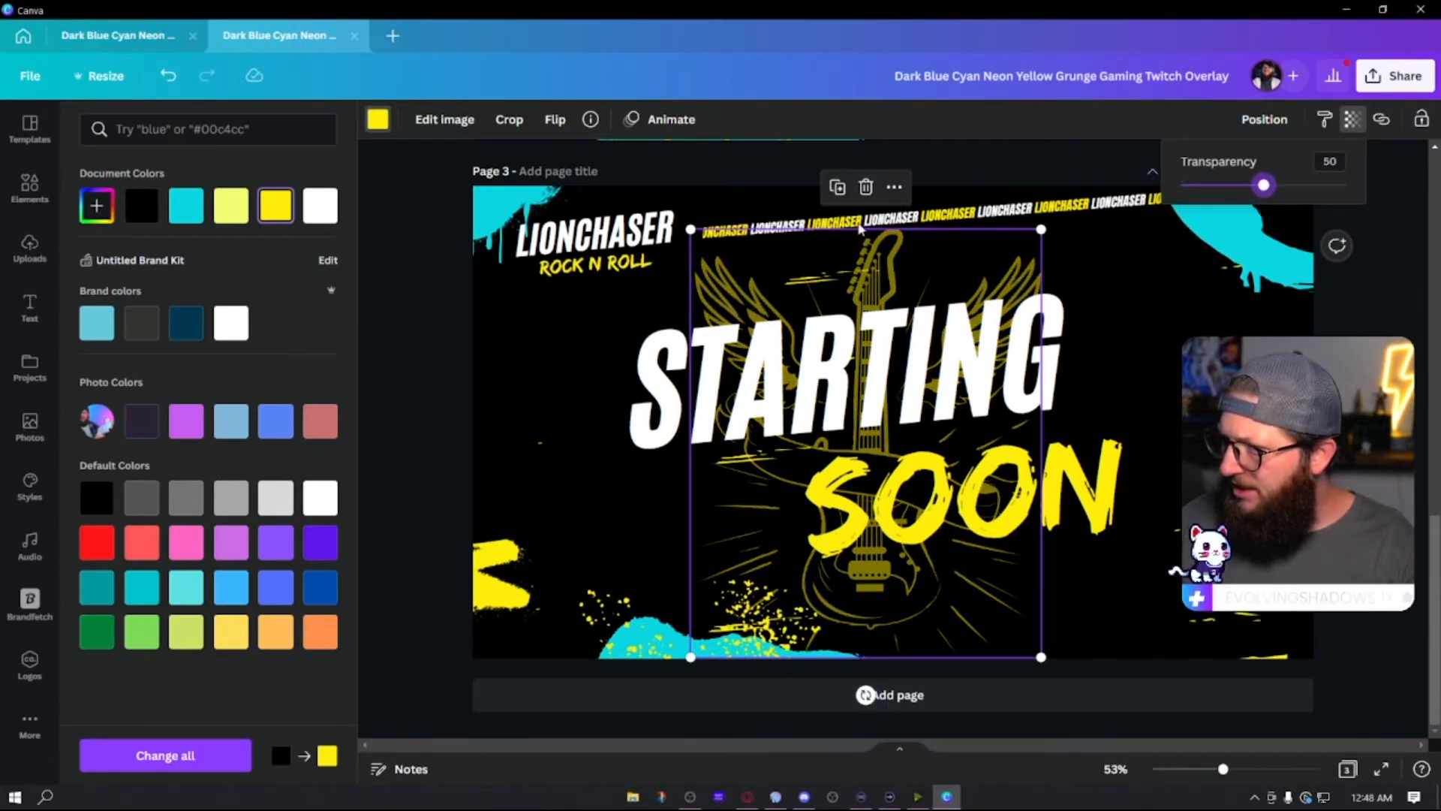
- Tilt the guitar clockwise behind the STARTING SOON text, nudge it into place and adjust its layer order
left_click(894, 612)
left_click_drag(894, 622, 894, 619)
left_click_drag(867, 690, 781, 689)
mouse_move(846, 599)
left_mouse_down()
mouse_move(828, 618)
mouse_move(847, 590)
left_mouse_up()
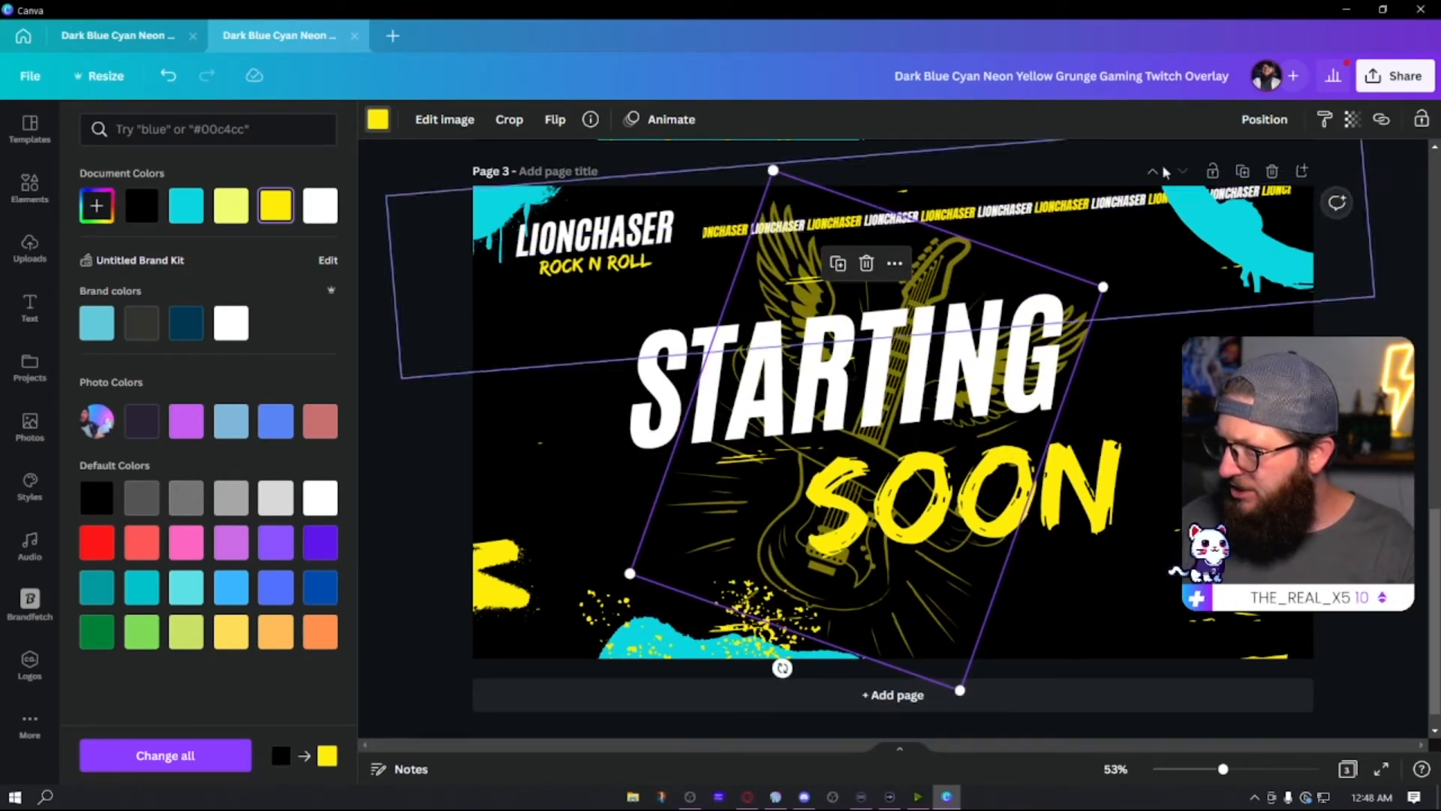
left_click(1263, 127)
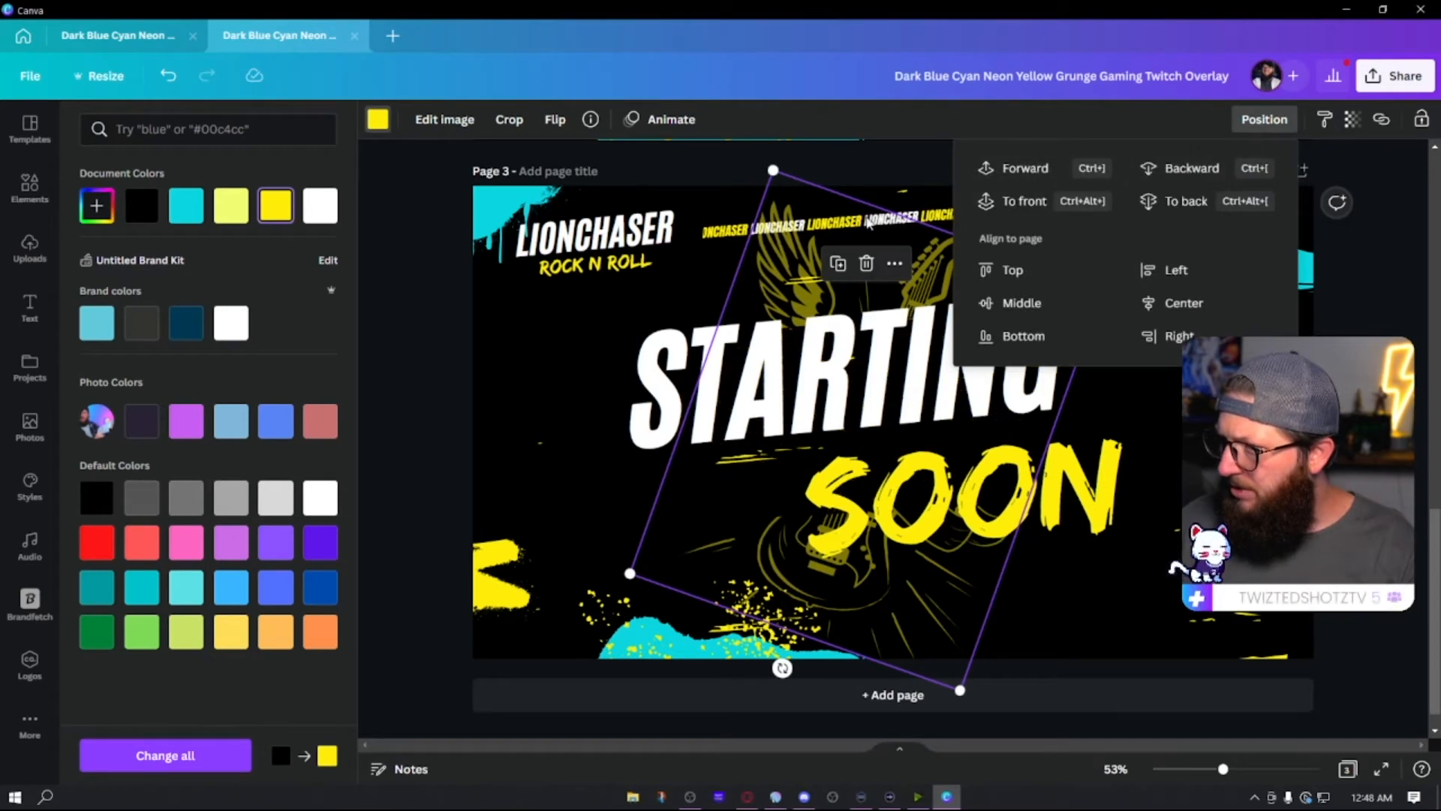
left_click(1022, 167)
- Bring the repeating LIONCHASER text strip forward and move the cyan splash in the page's upper-left corner to the front
left_click(955, 213)
left_click(1264, 119)
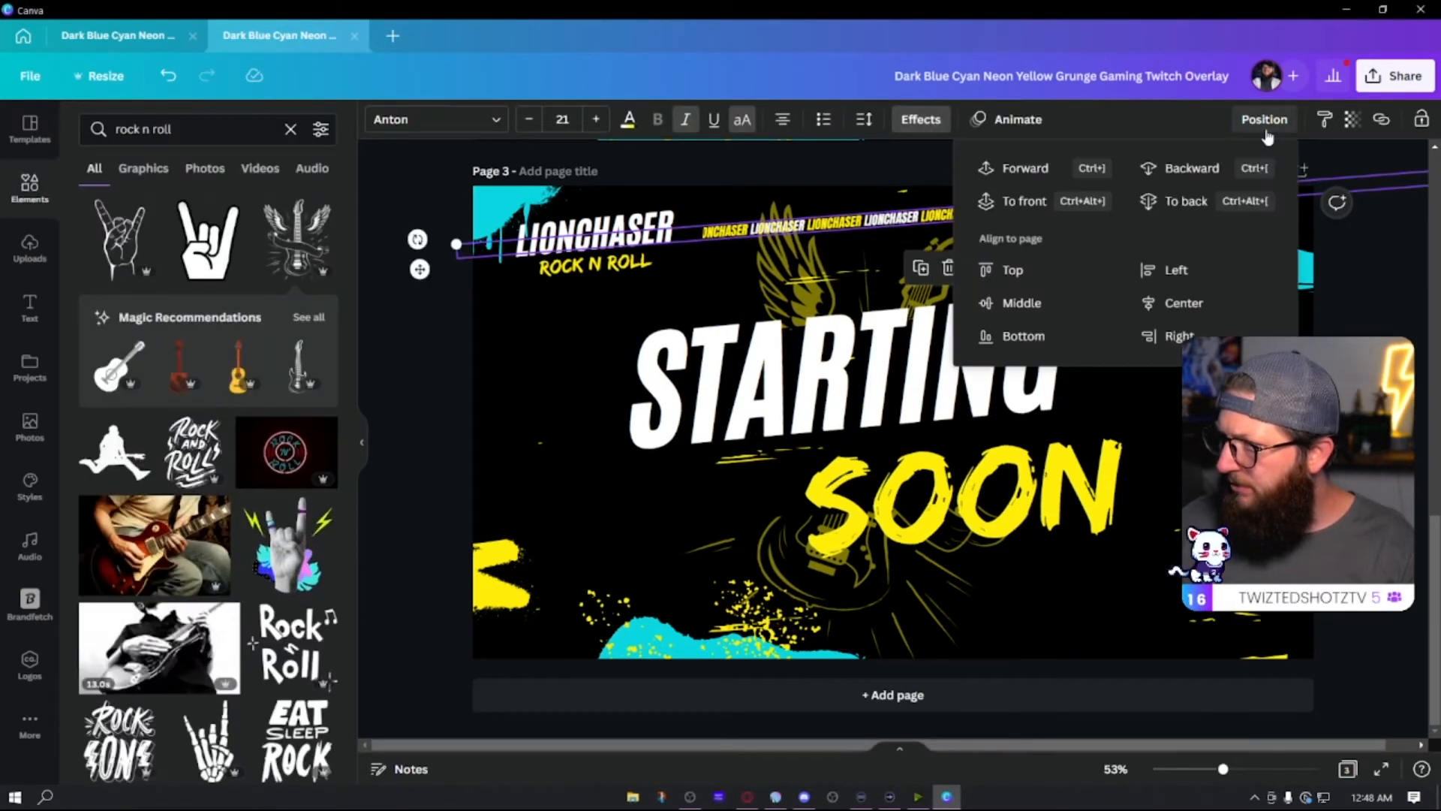
left_click(1039, 177)
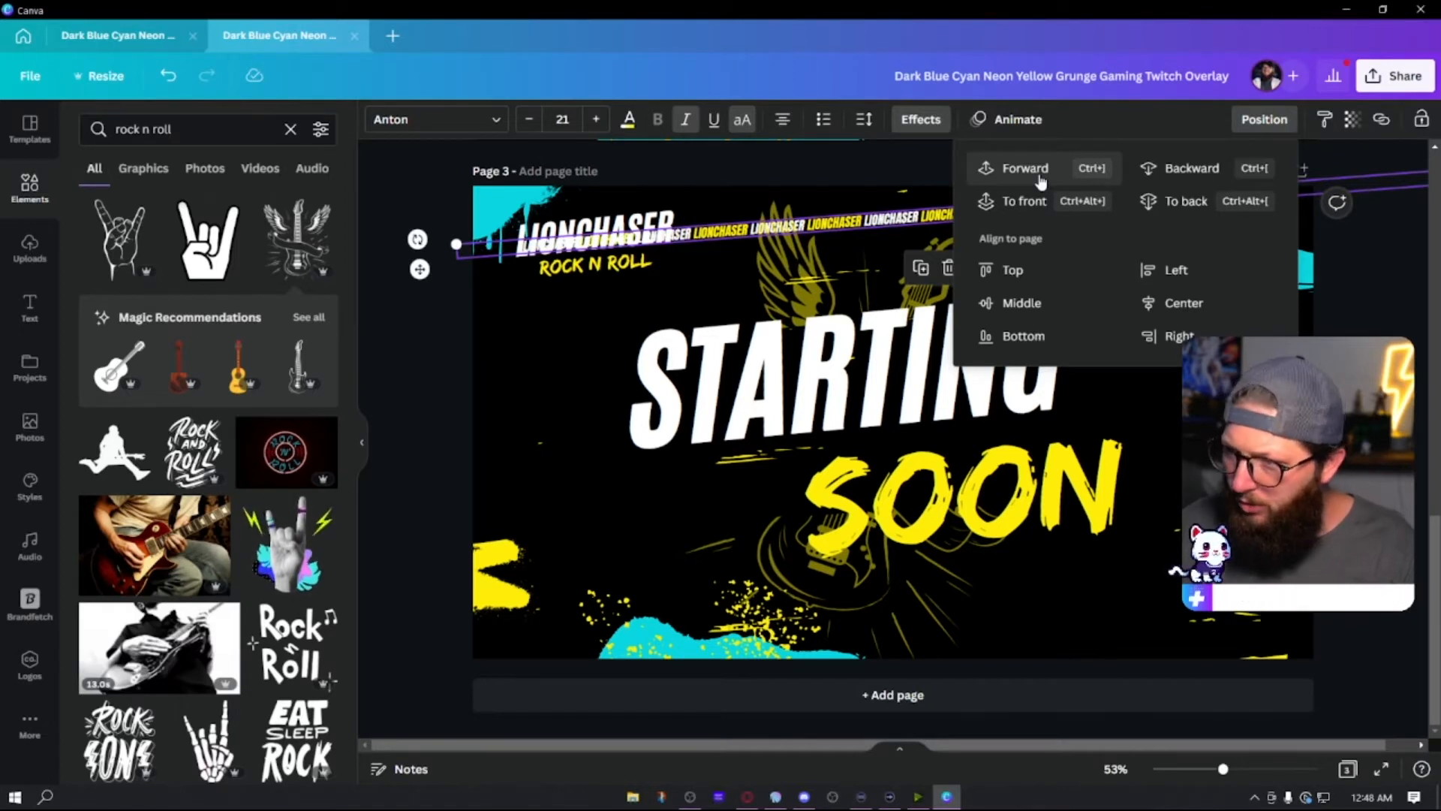
left_click(1264, 126)
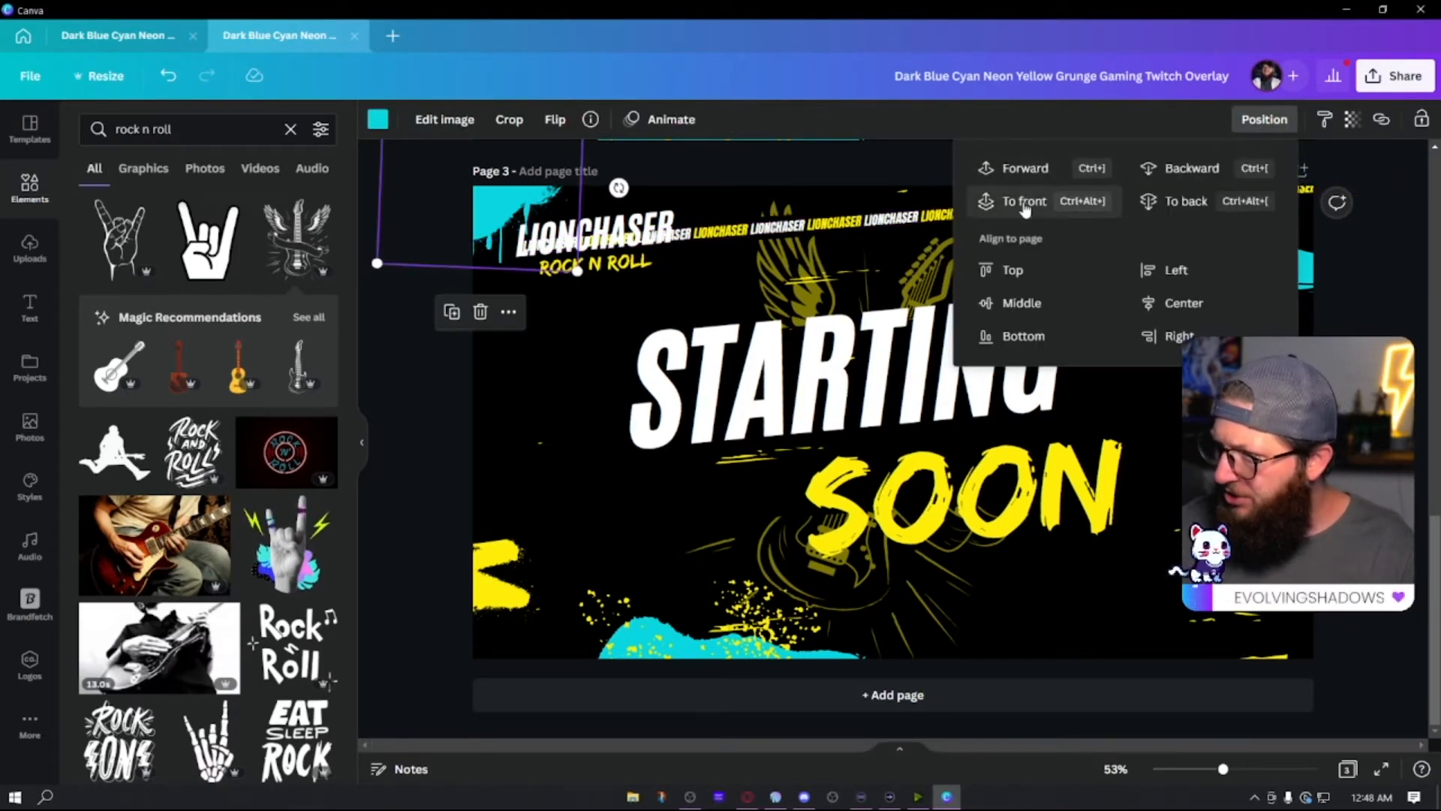
left_click(1021, 202)
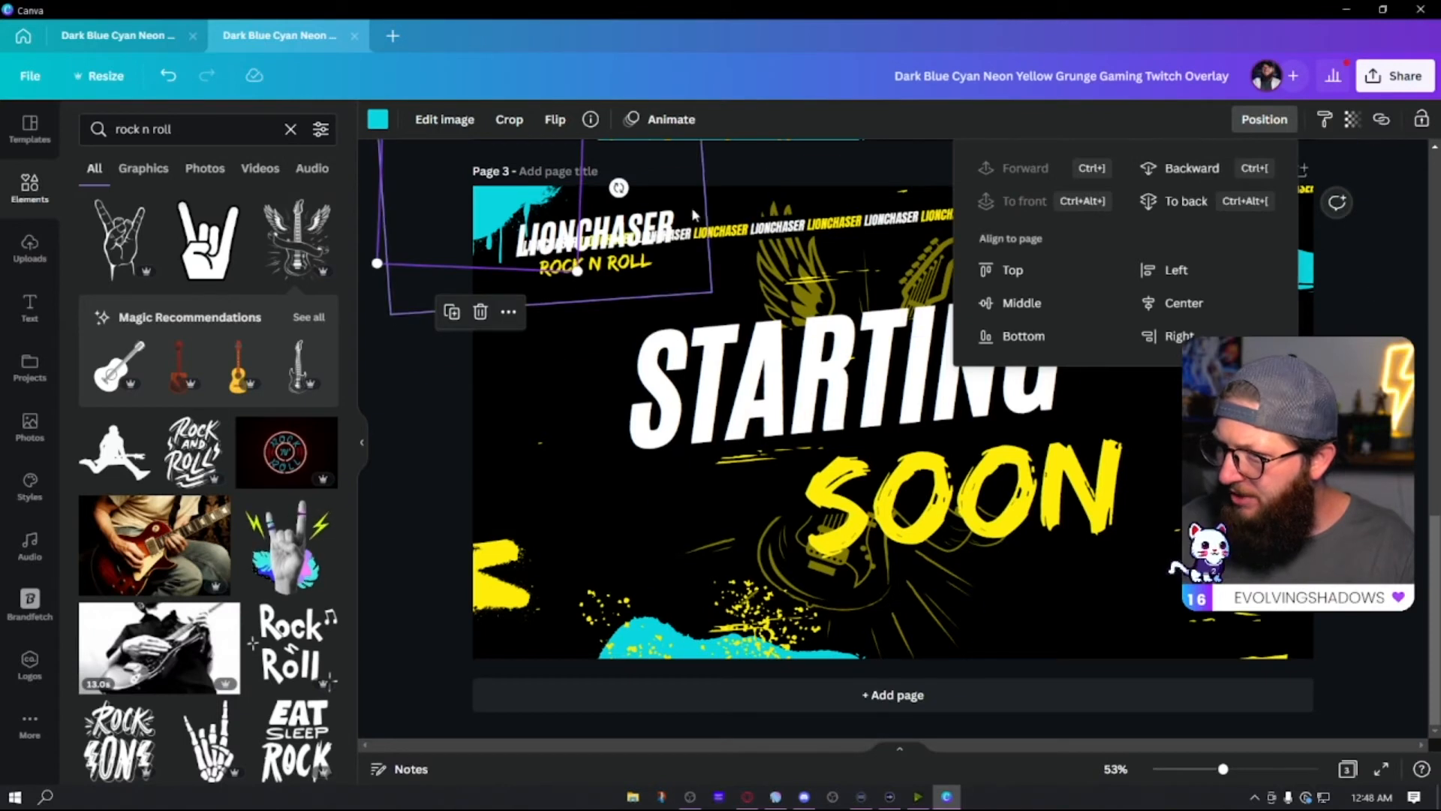
- Bring the black shape behind the LIONCHASER title forward so it masks the repeating text strip beneath the title
left_click(704, 211)
left_click(1268, 121)
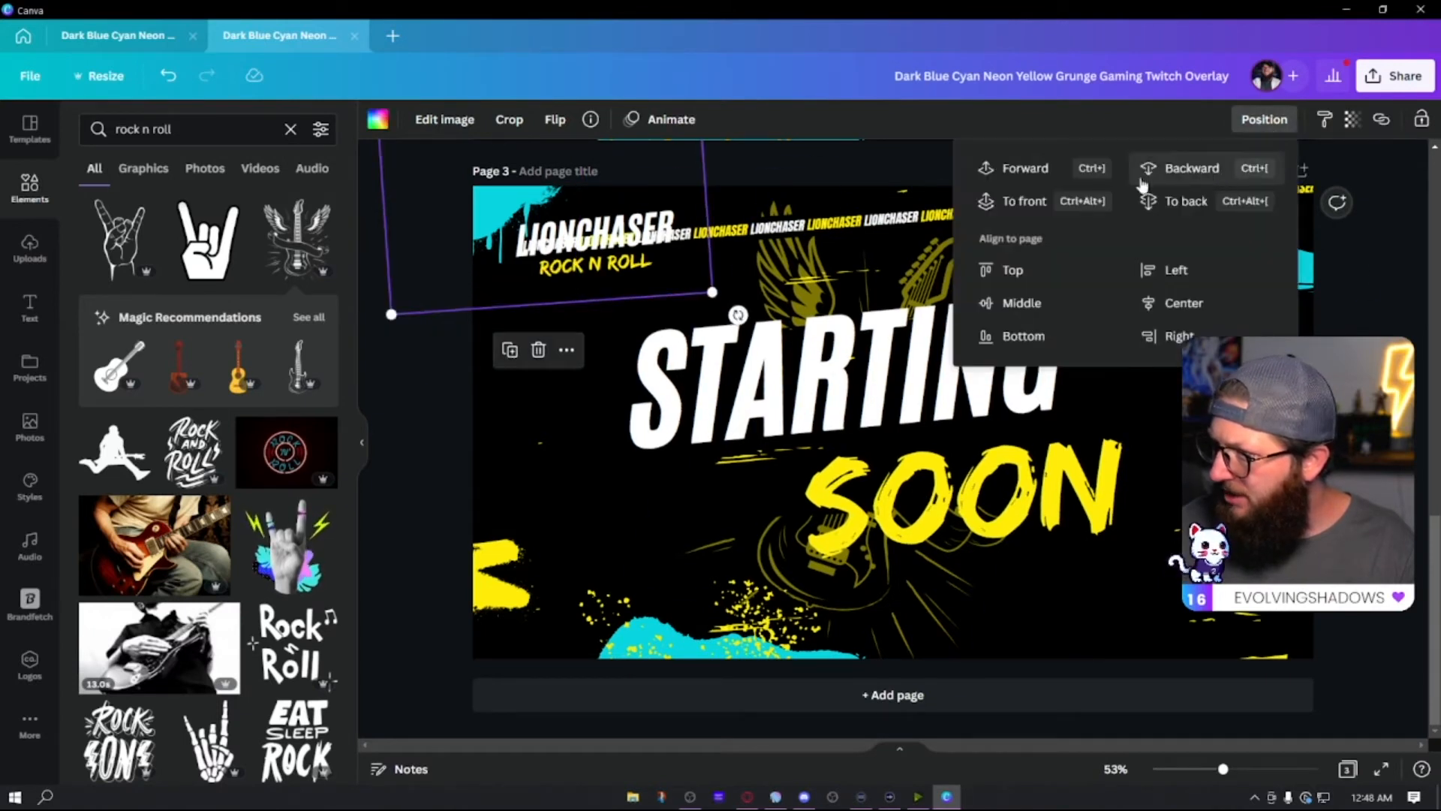
left_click(1035, 176)
left_click(1184, 282)
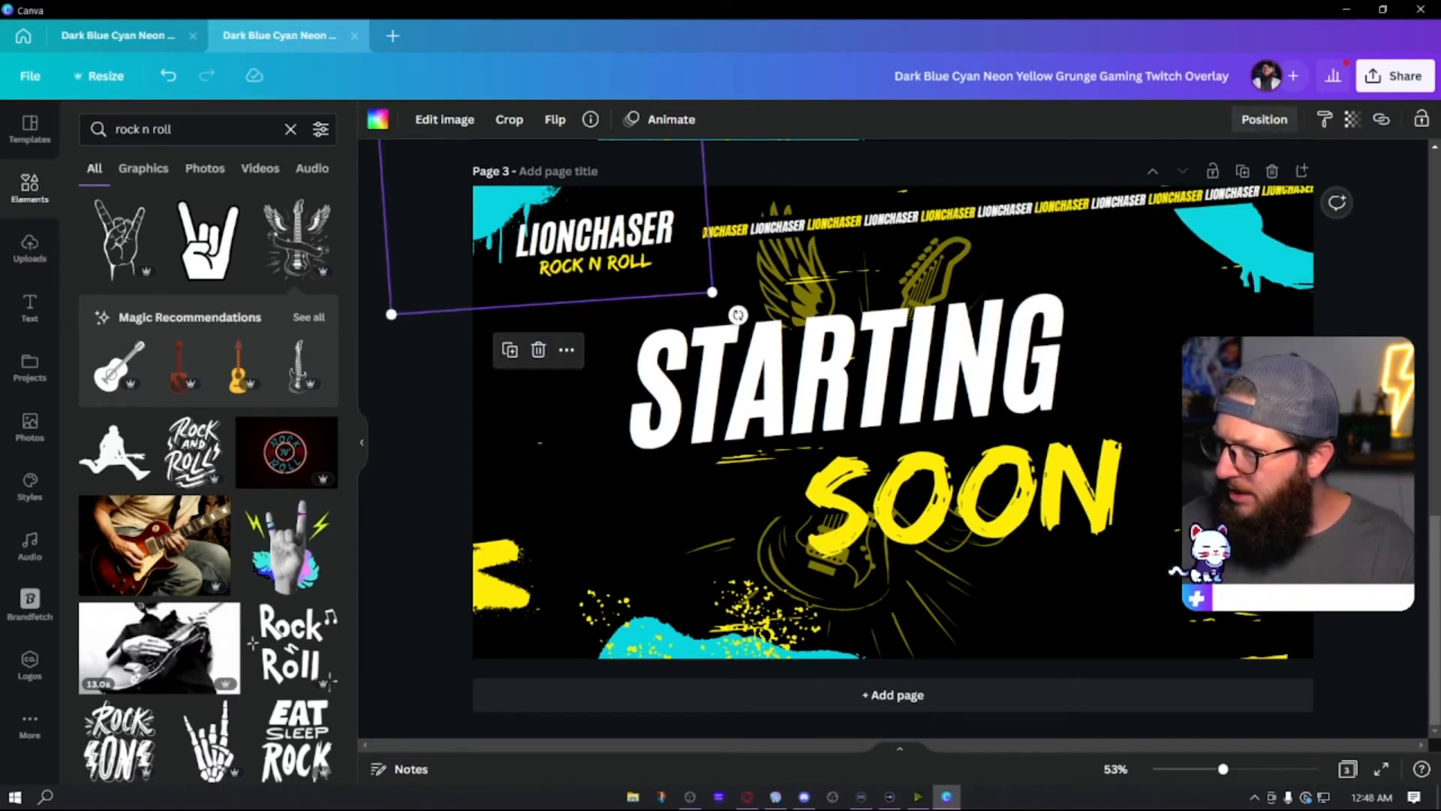
left_click(1385, 307)
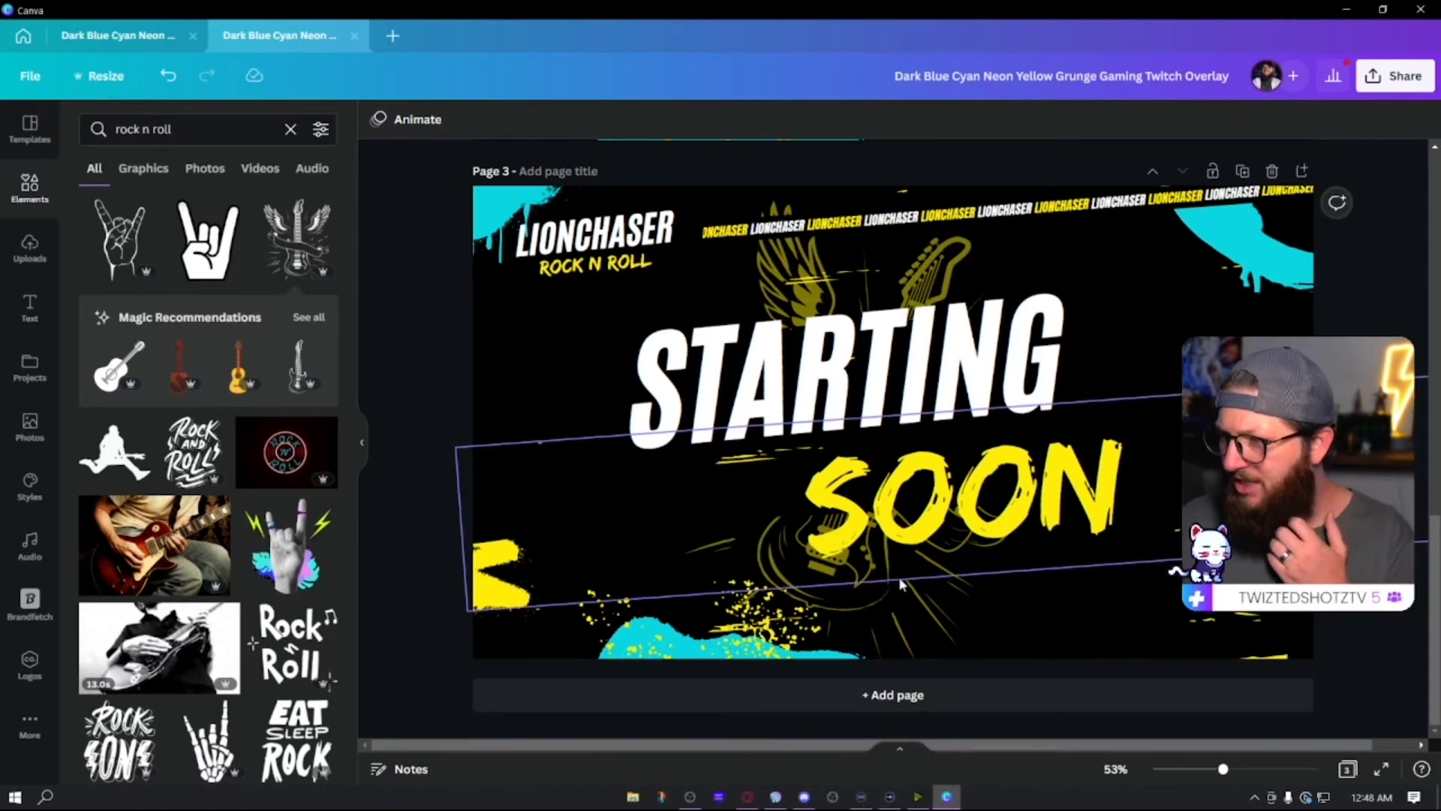
- Send the large black brush stroke behind STARTING SOON backward until the whole guitar and yellow edge strokes are uncovered
left_click(864, 578)
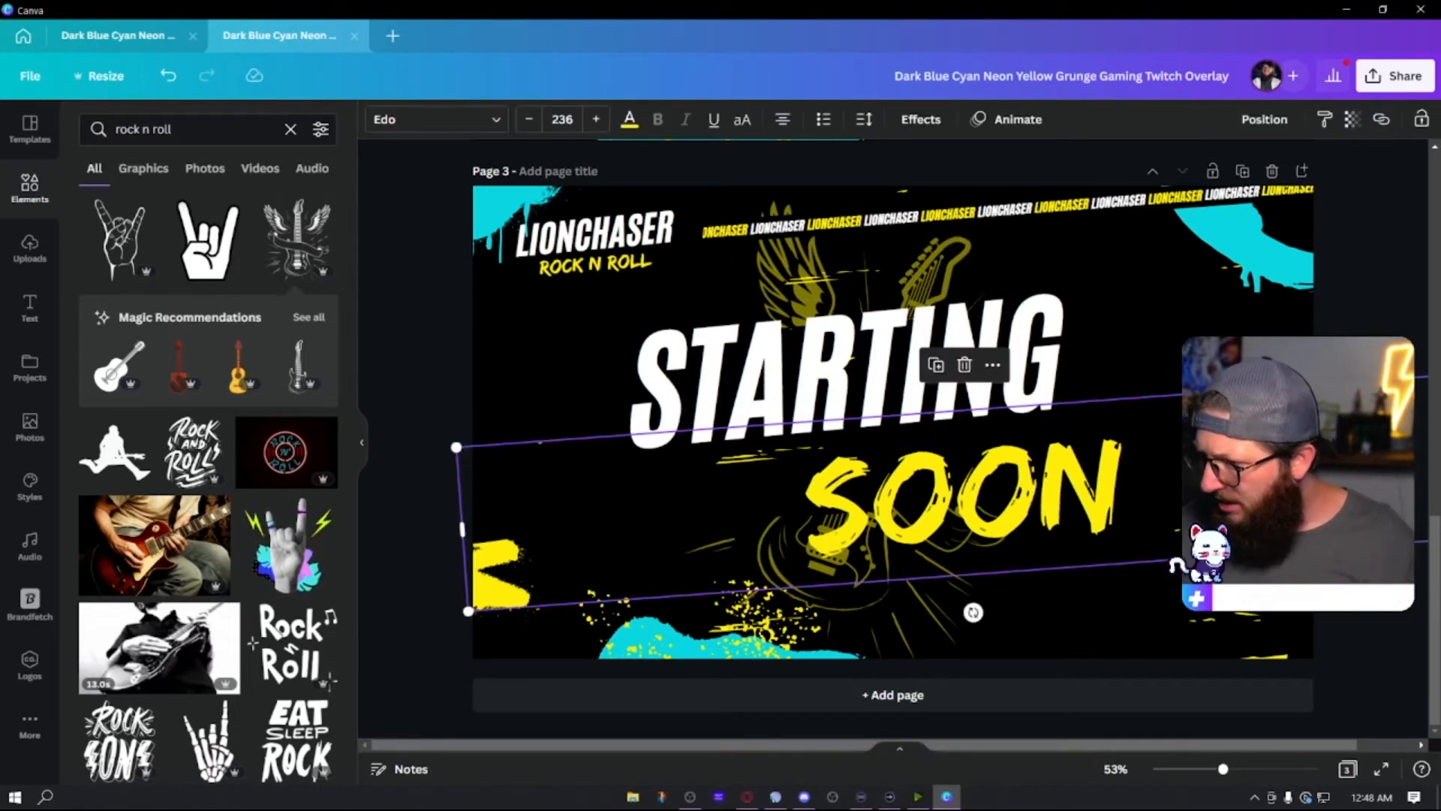
left_click(835, 557)
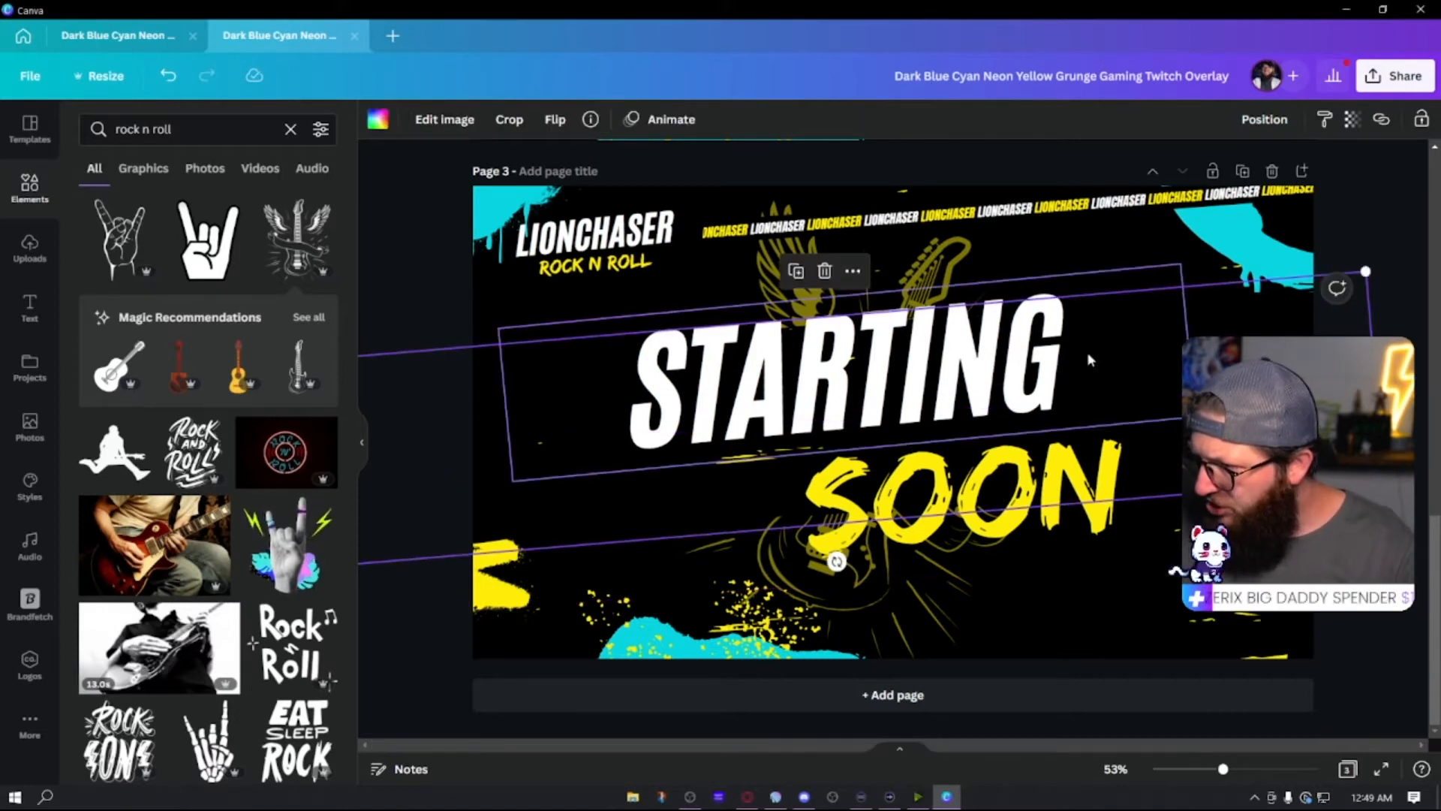
left_click(1264, 119)
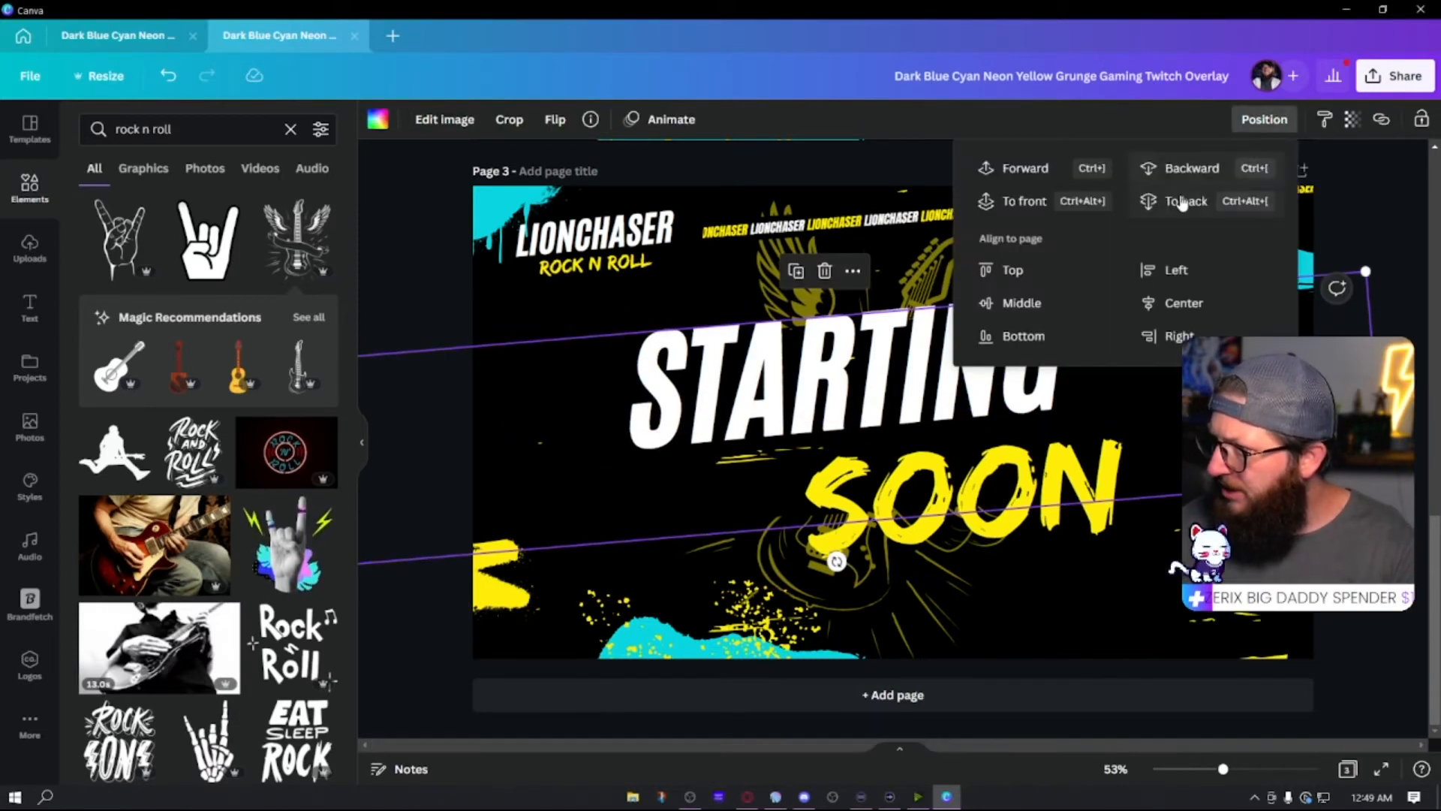
left_click(1192, 169)
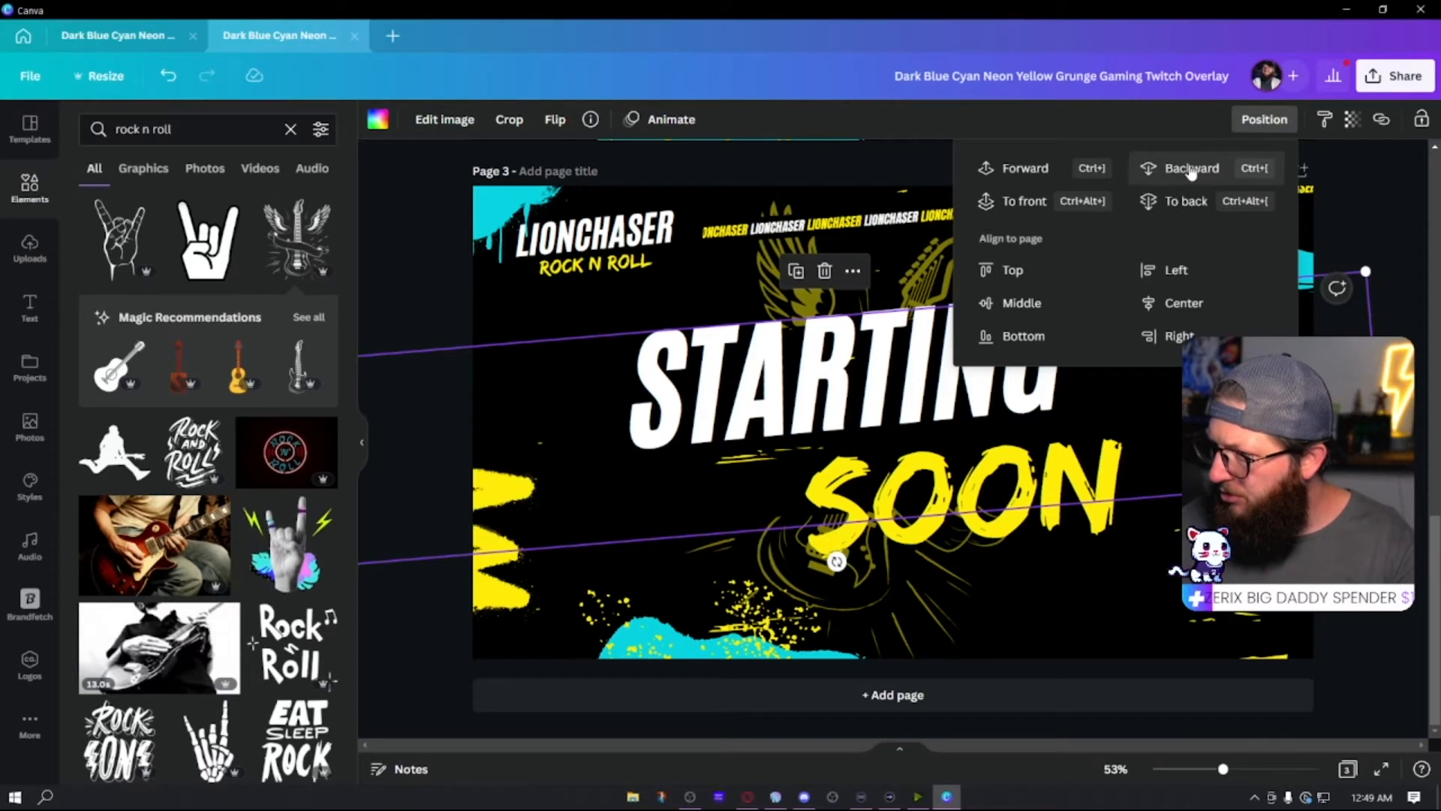
left_click(1371, 614)
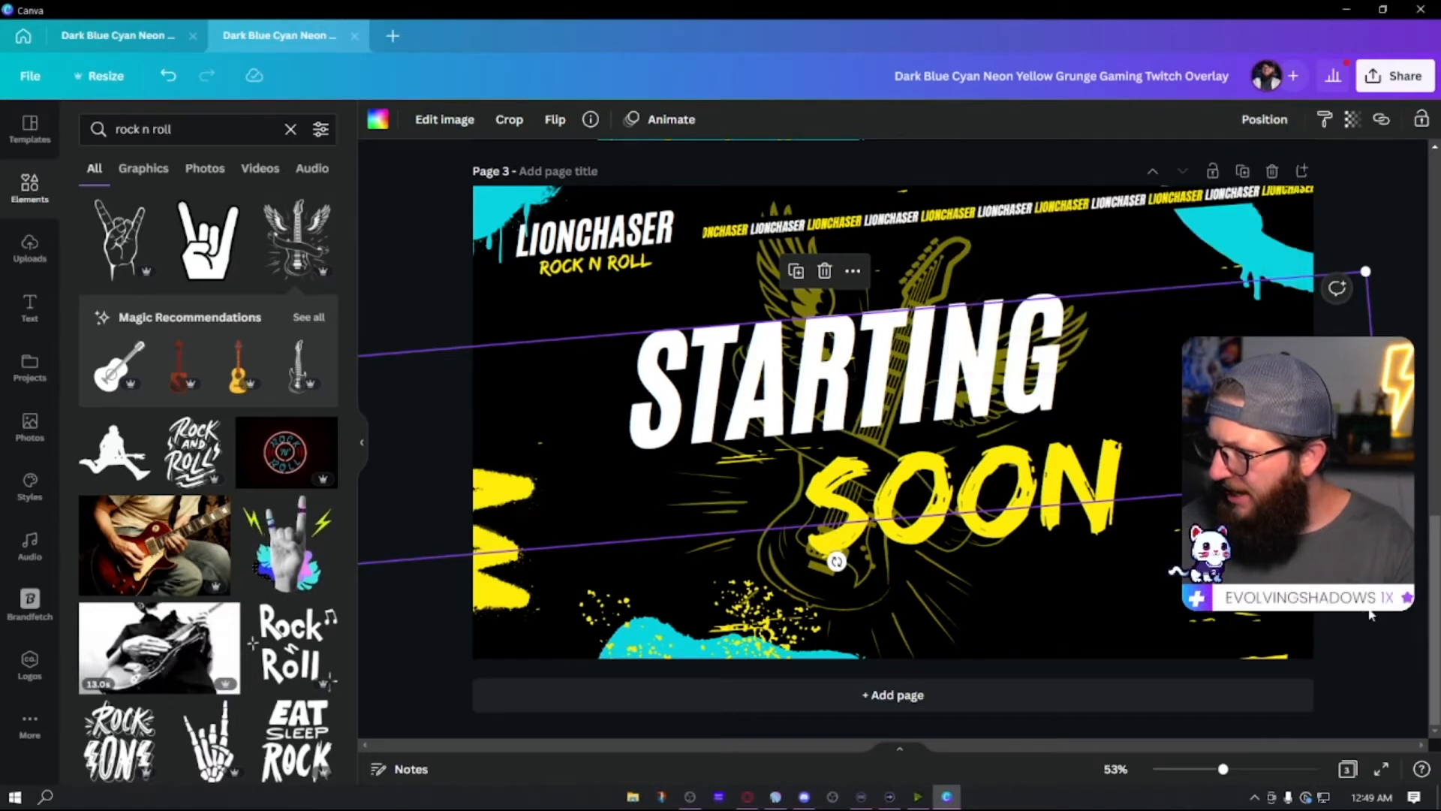
left_click(1371, 614)
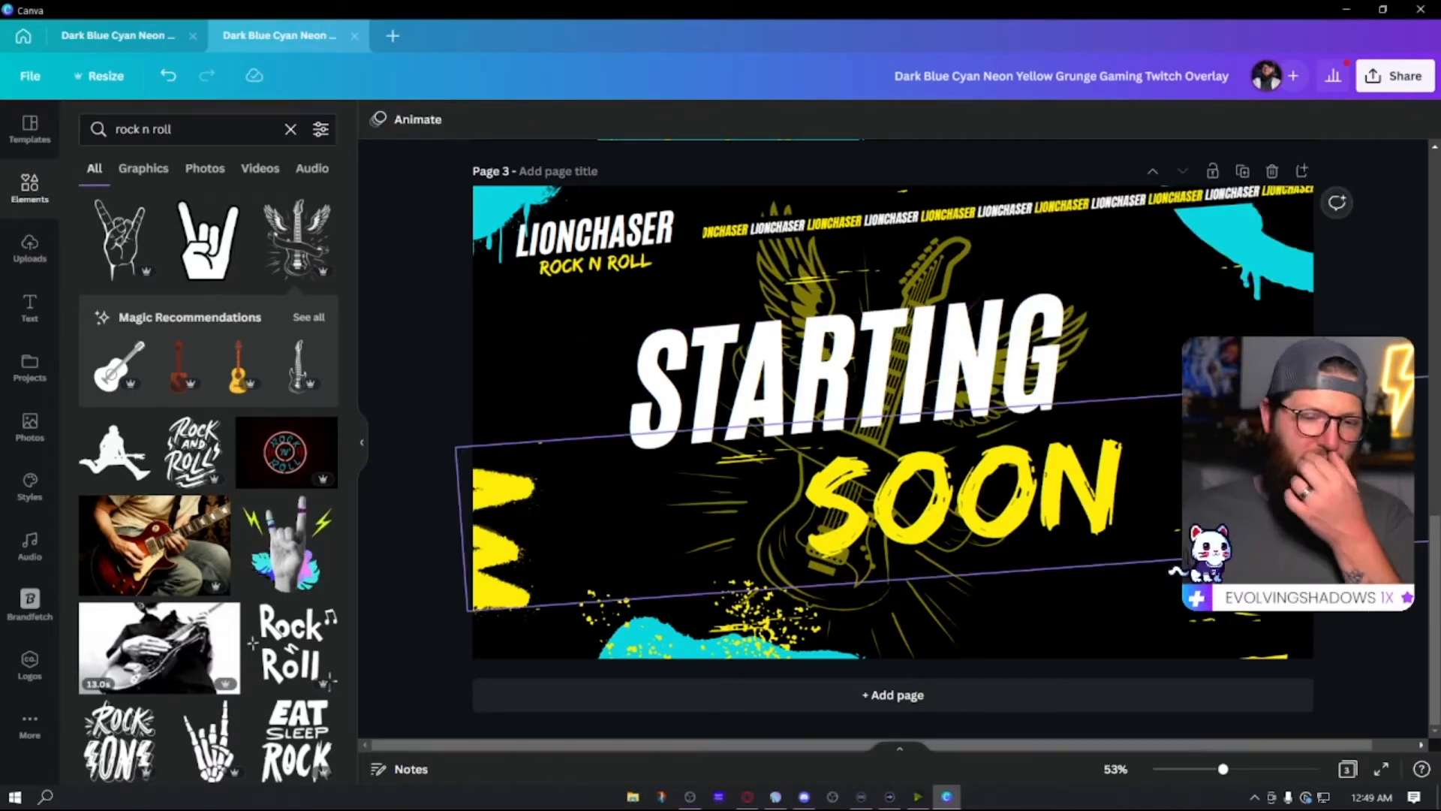
- Apply a Shadow effect to the STARTING text and make the shadow black
left_click(846, 378)
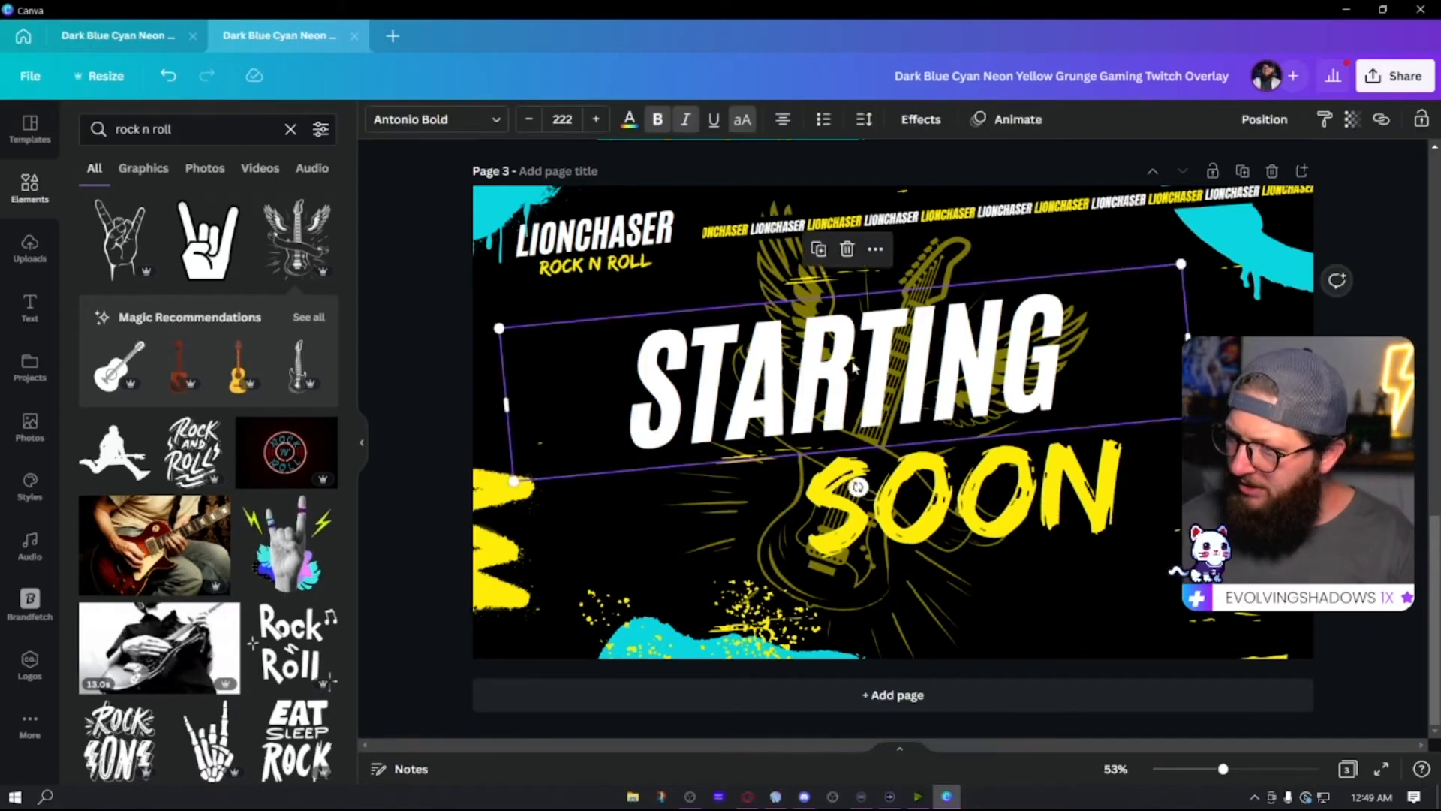
left_click(925, 120)
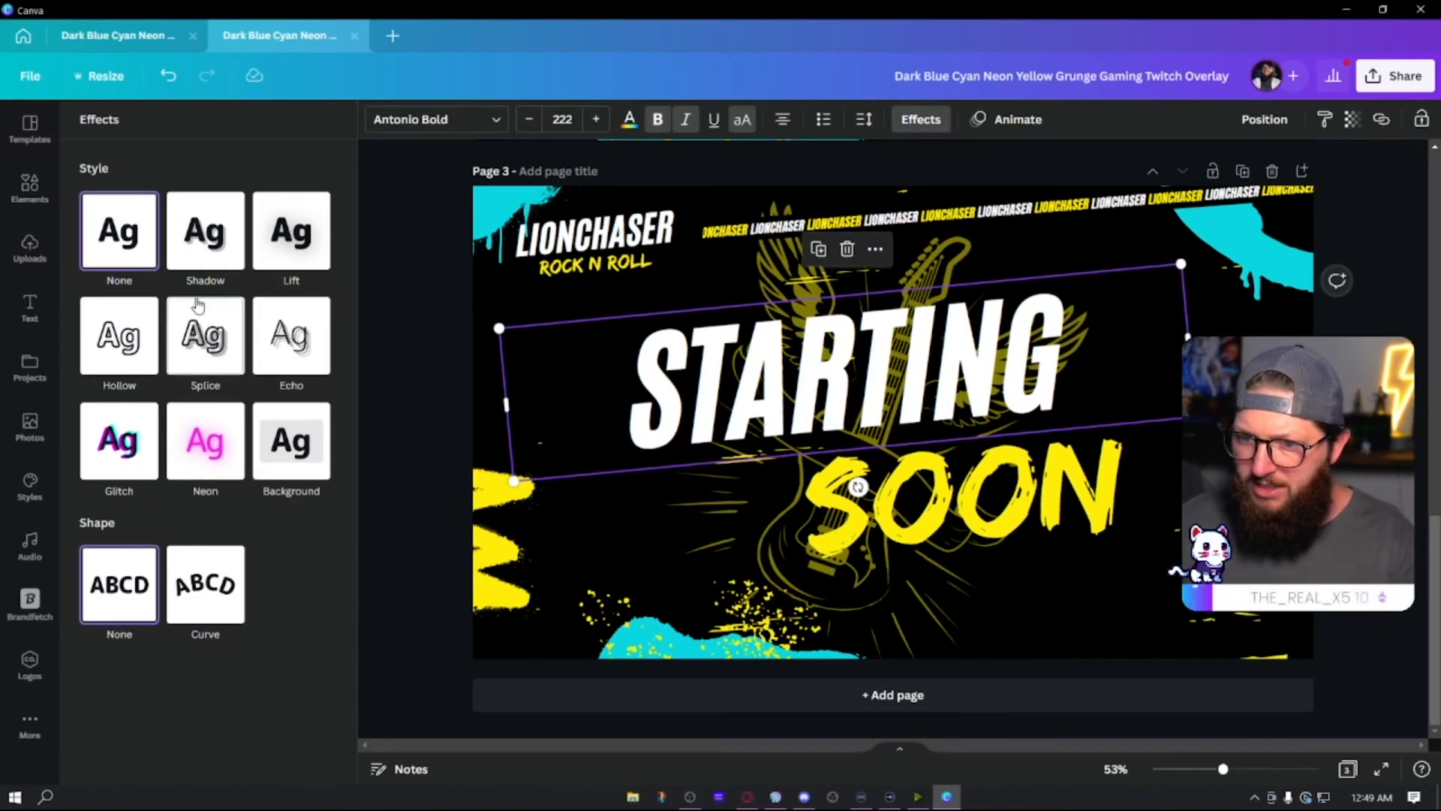
left_click(195, 231)
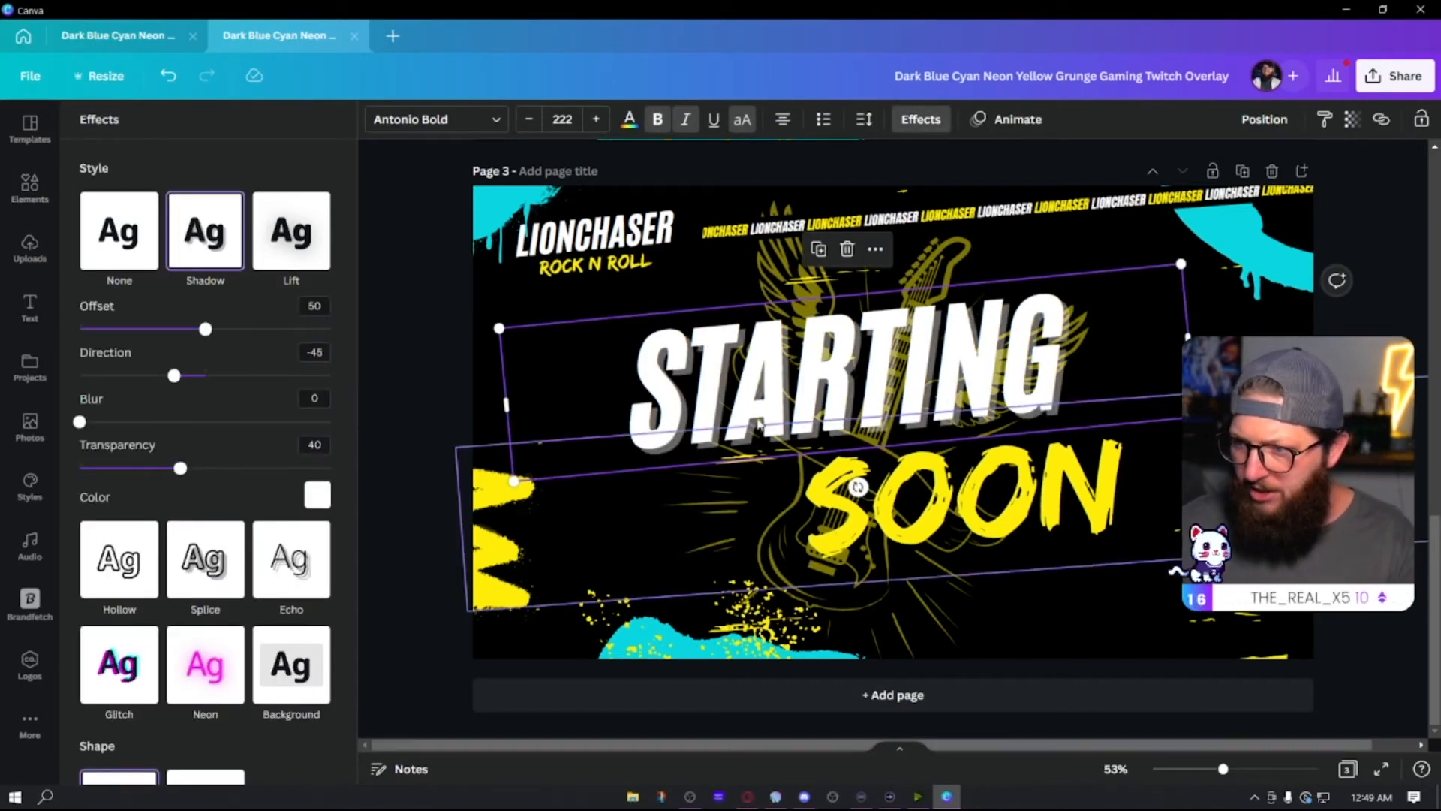
left_click(317, 497)
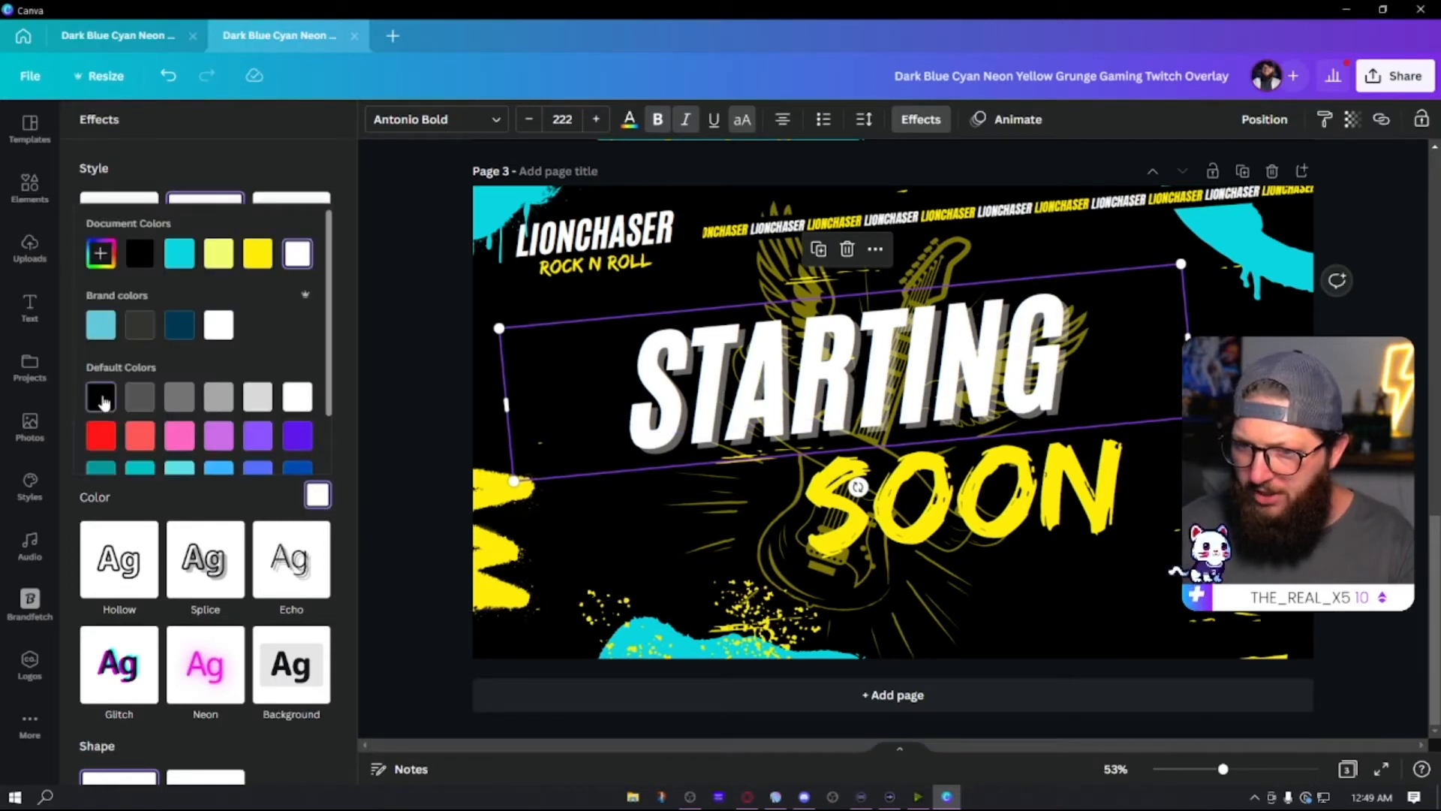
left_click(101, 397)
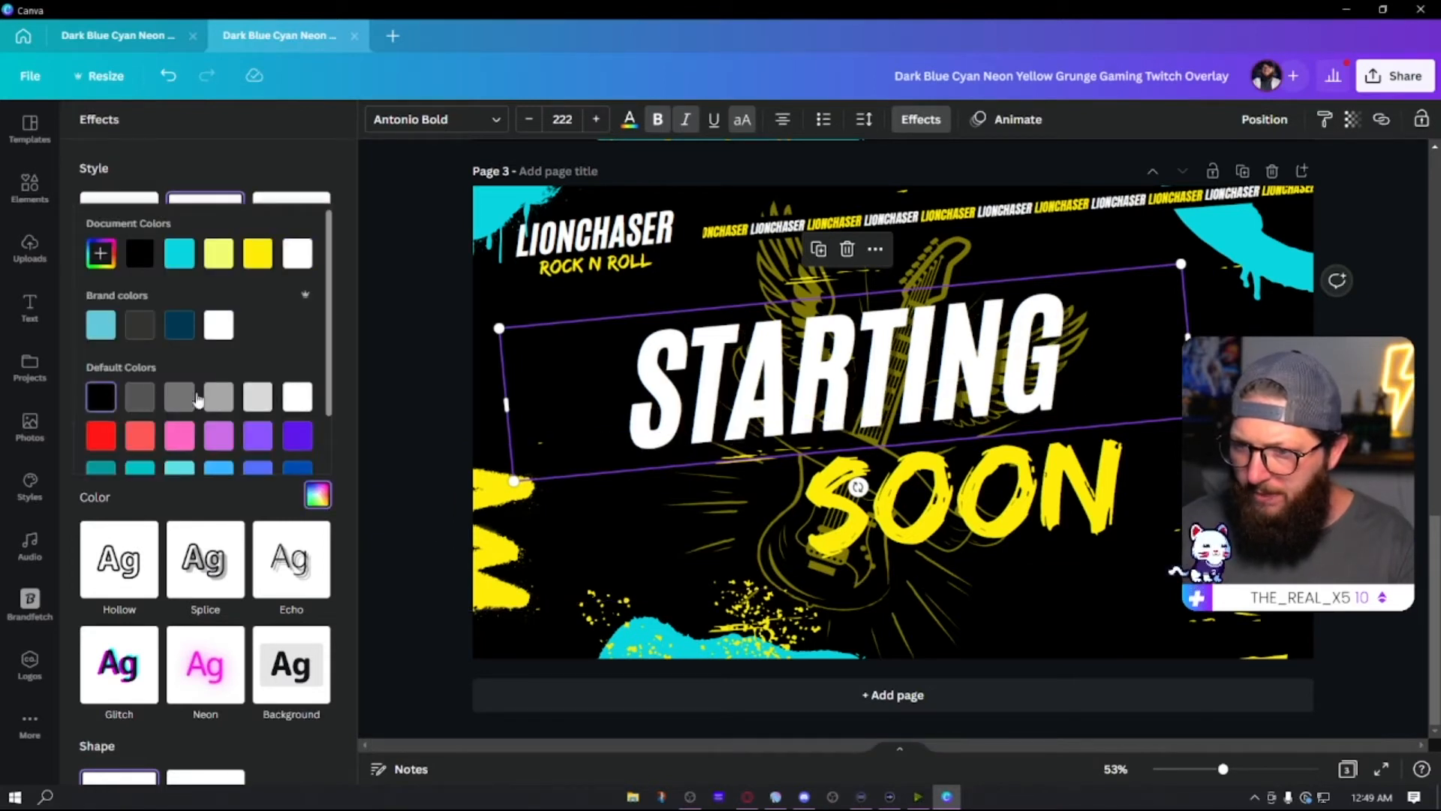
left_click(344, 425)
- Set the STARTING shadow's blur to 14 and its transparency to 43
left_click_drag(81, 423, 112, 424)
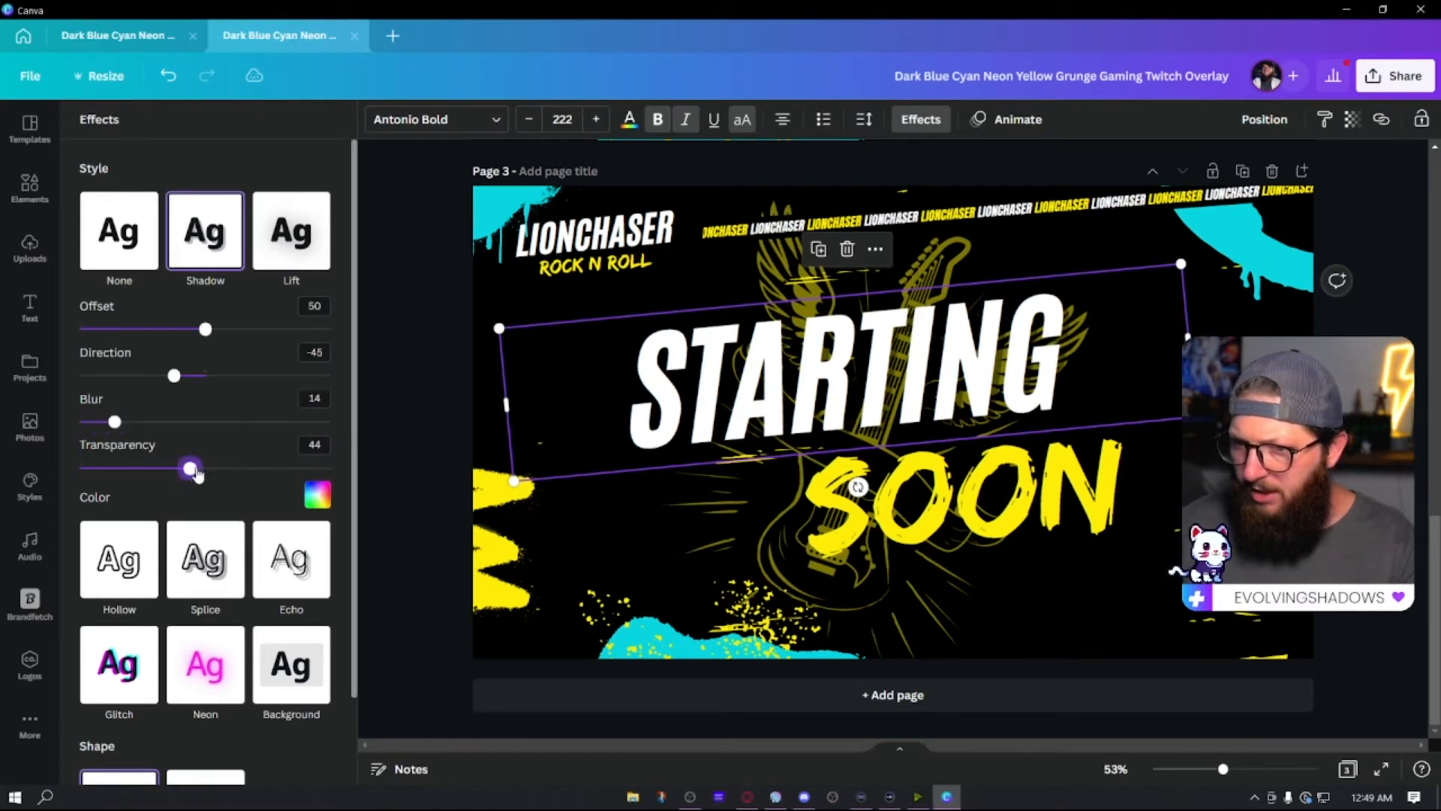
left_click_drag(215, 470, 223, 470)
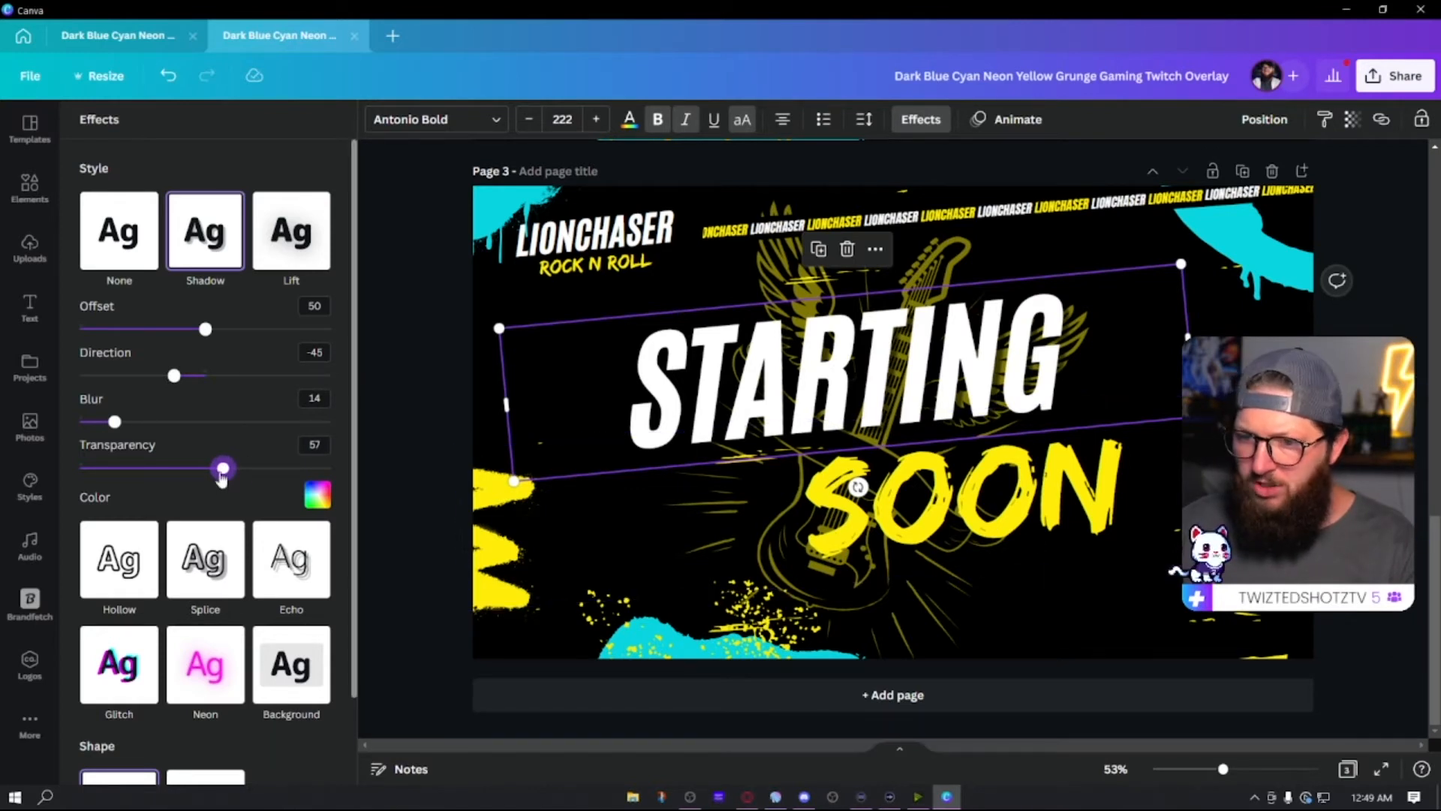
left_click_drag(203, 478, 191, 480)
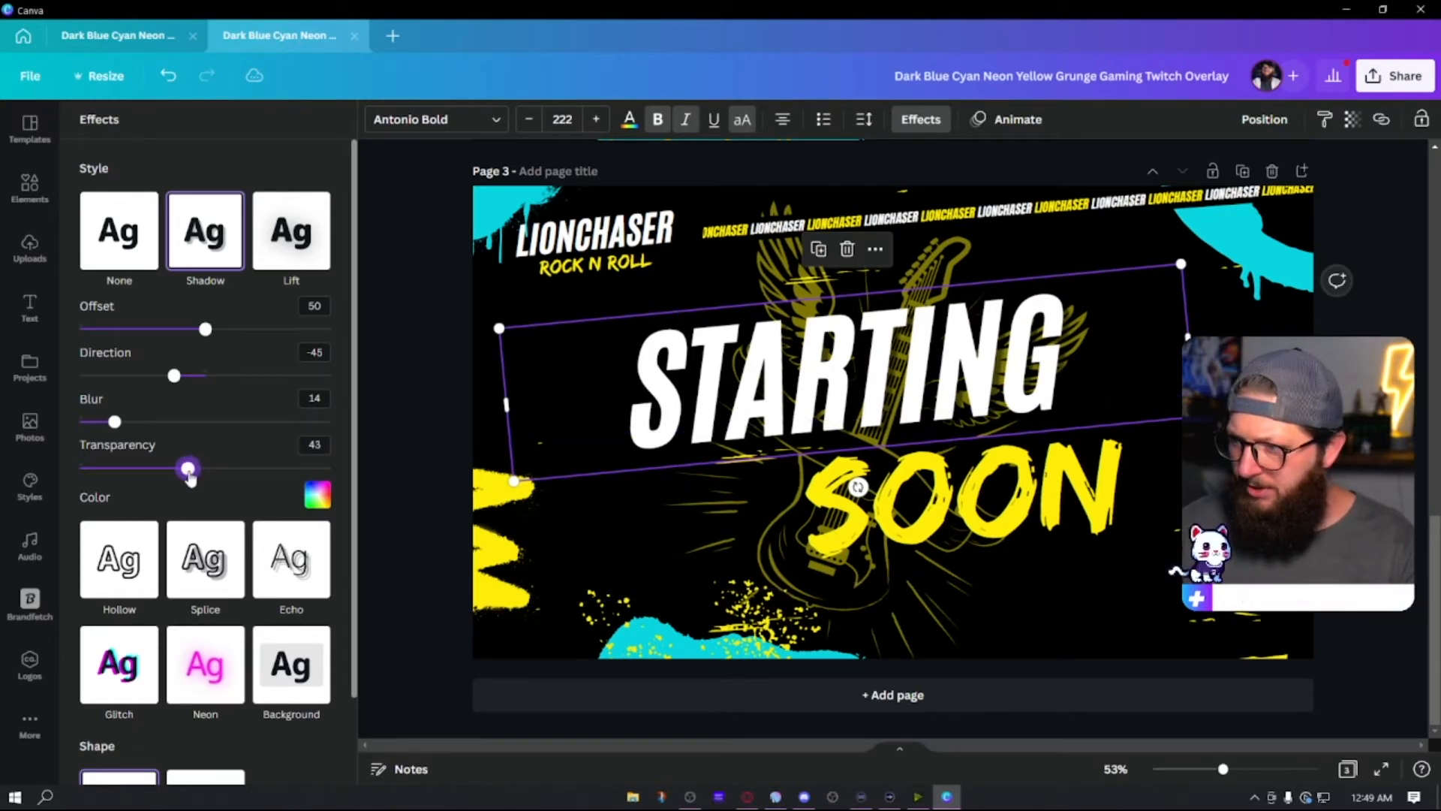
- Recolor the cyan paint splashes in the two upper corners of page 3 to light gray
left_click(906, 511)
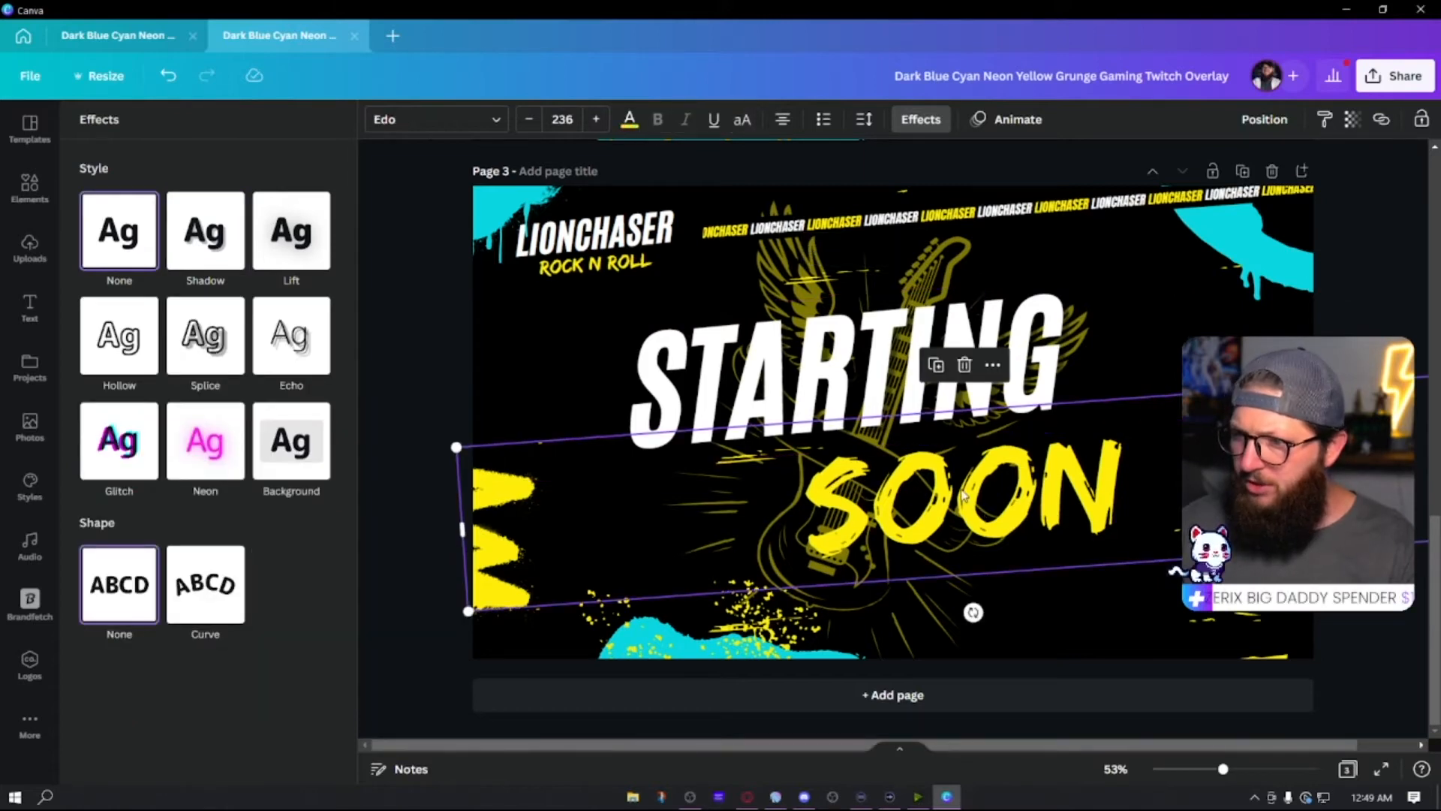
left_click(1370, 616)
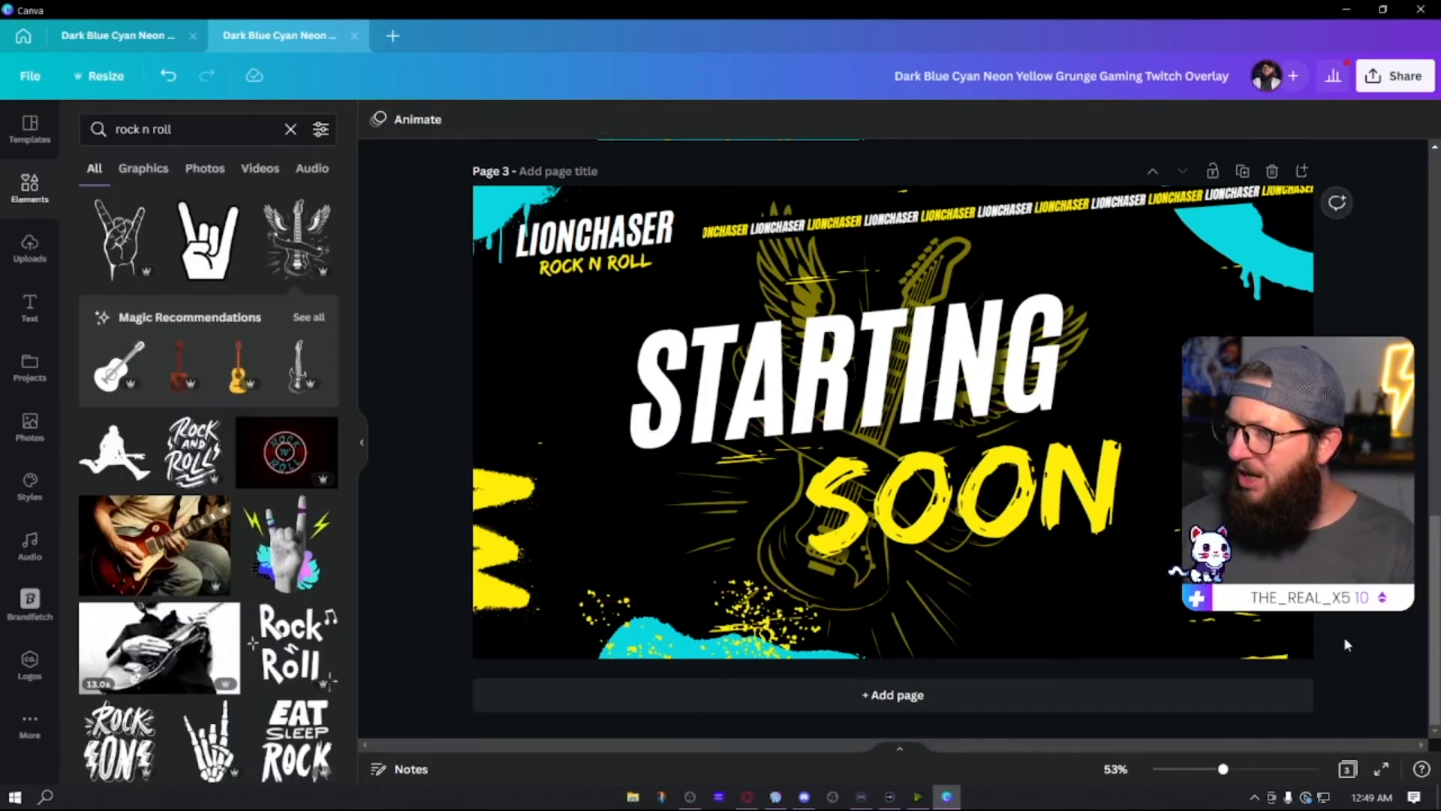
left_click(1276, 254)
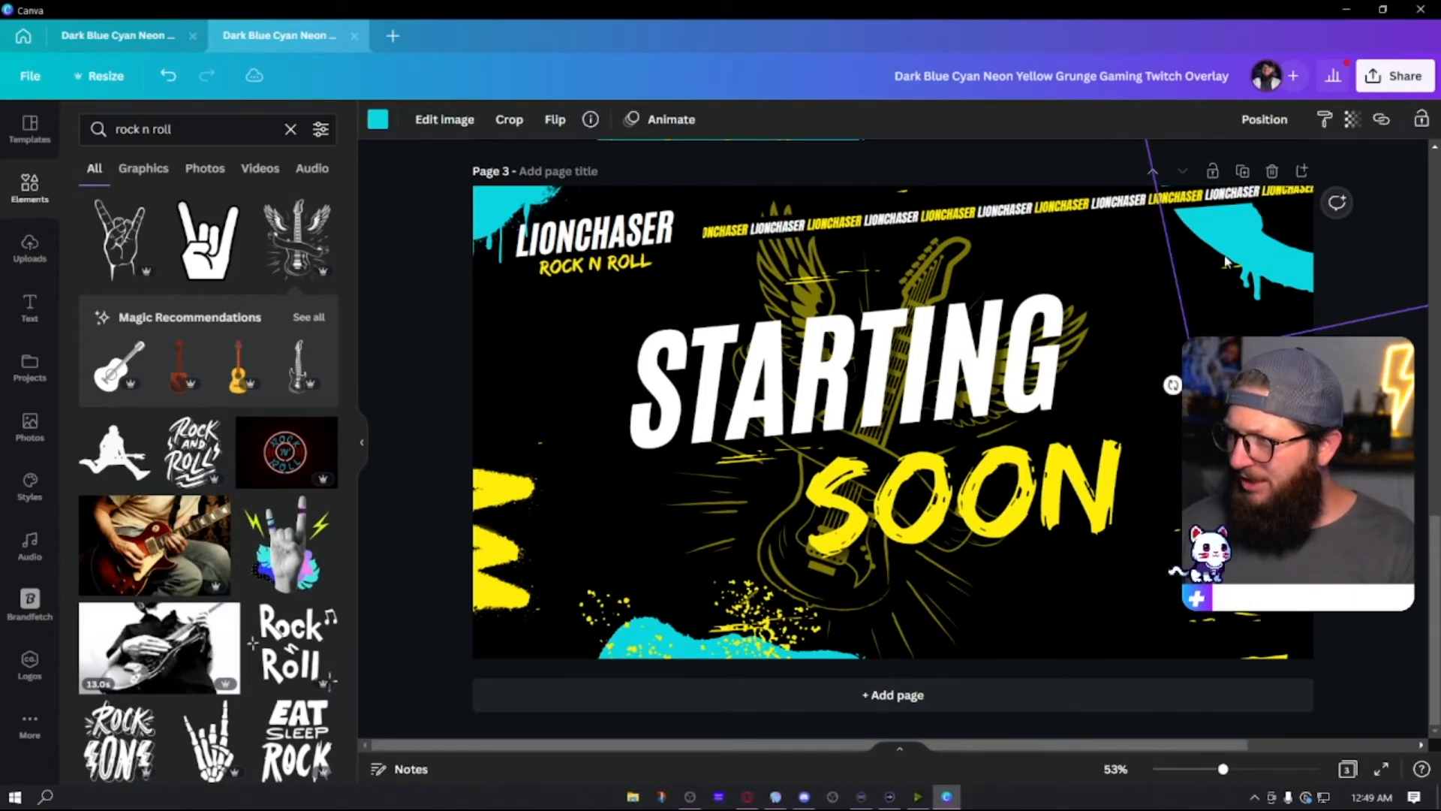
left_click(377, 118)
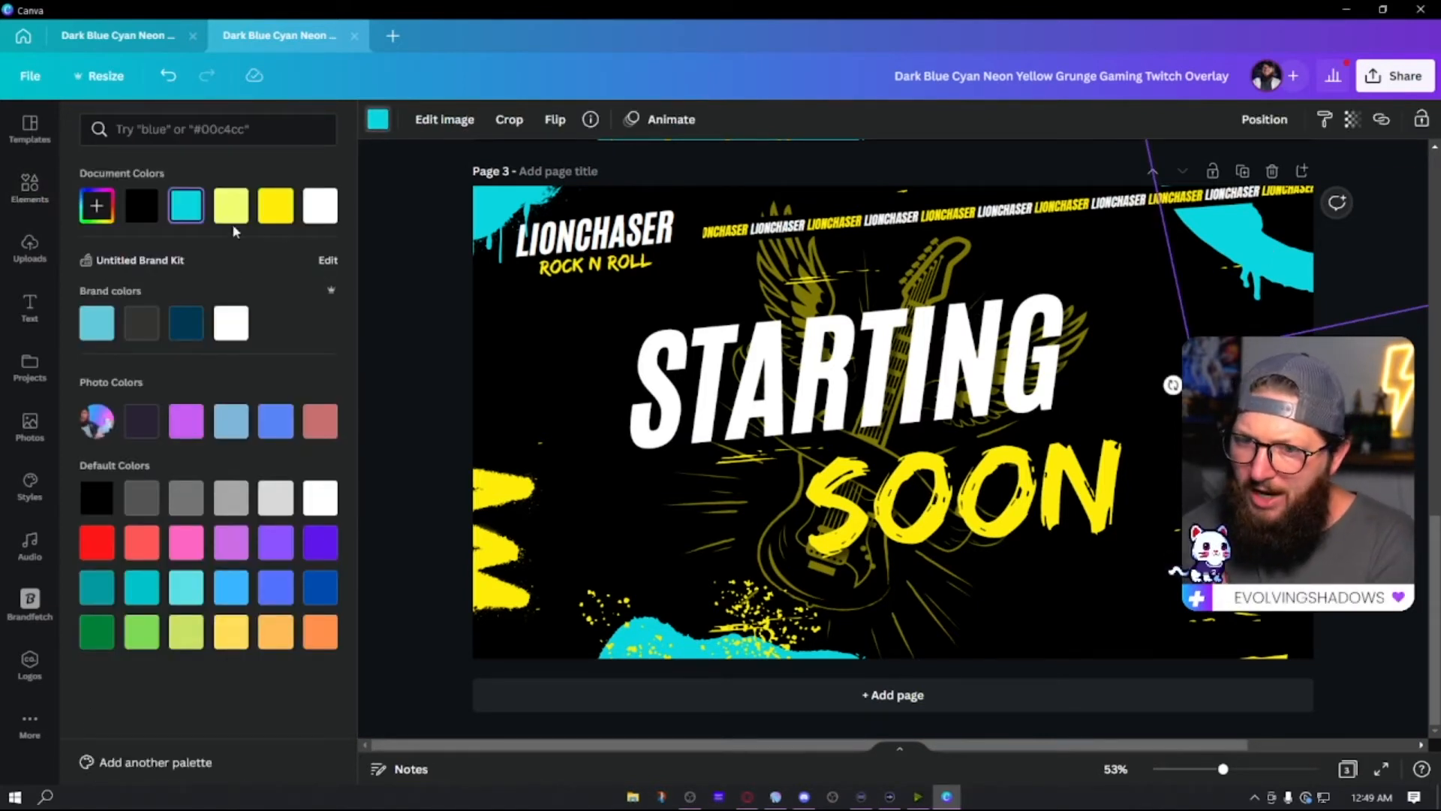
left_click(96, 206)
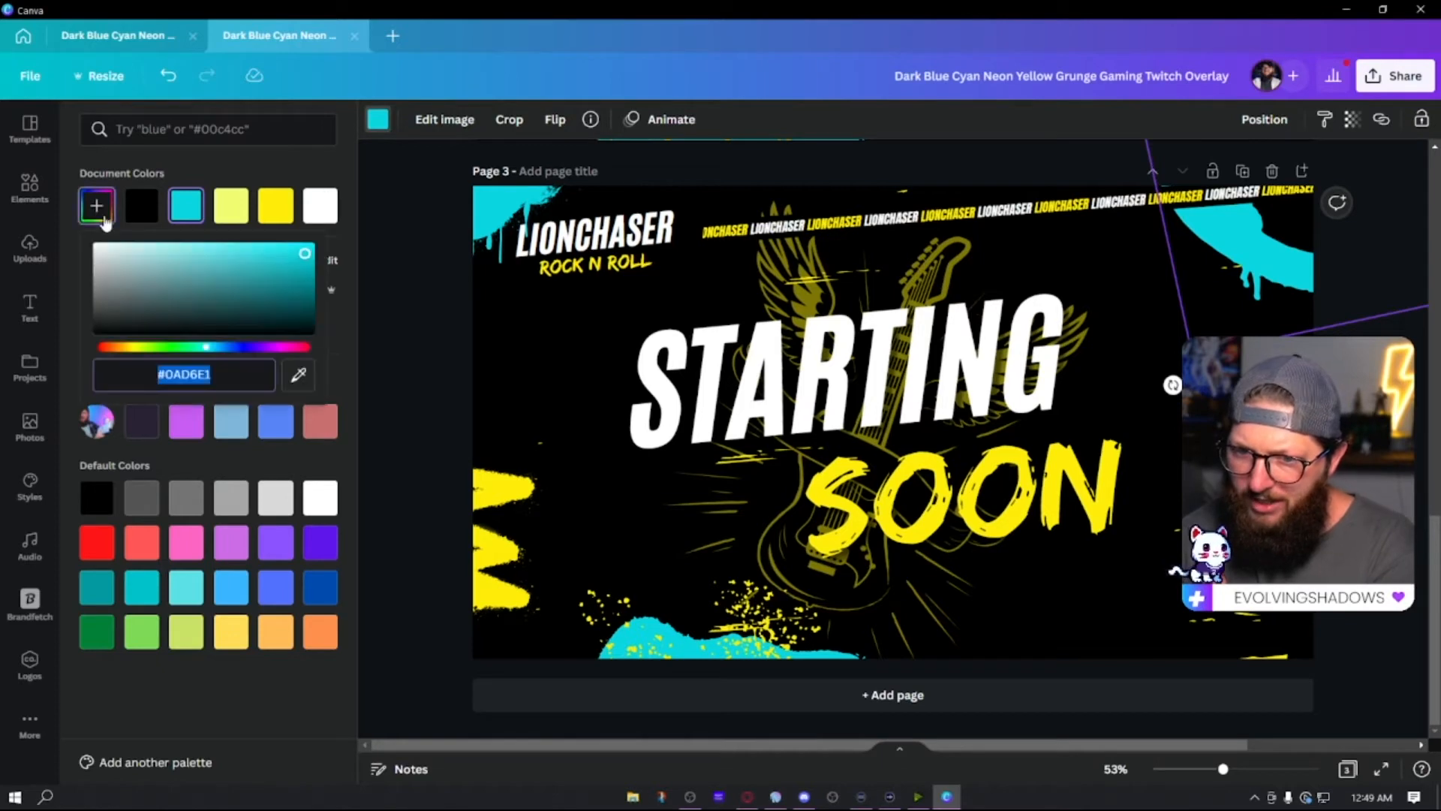
left_click_drag(122, 315, 90, 313)
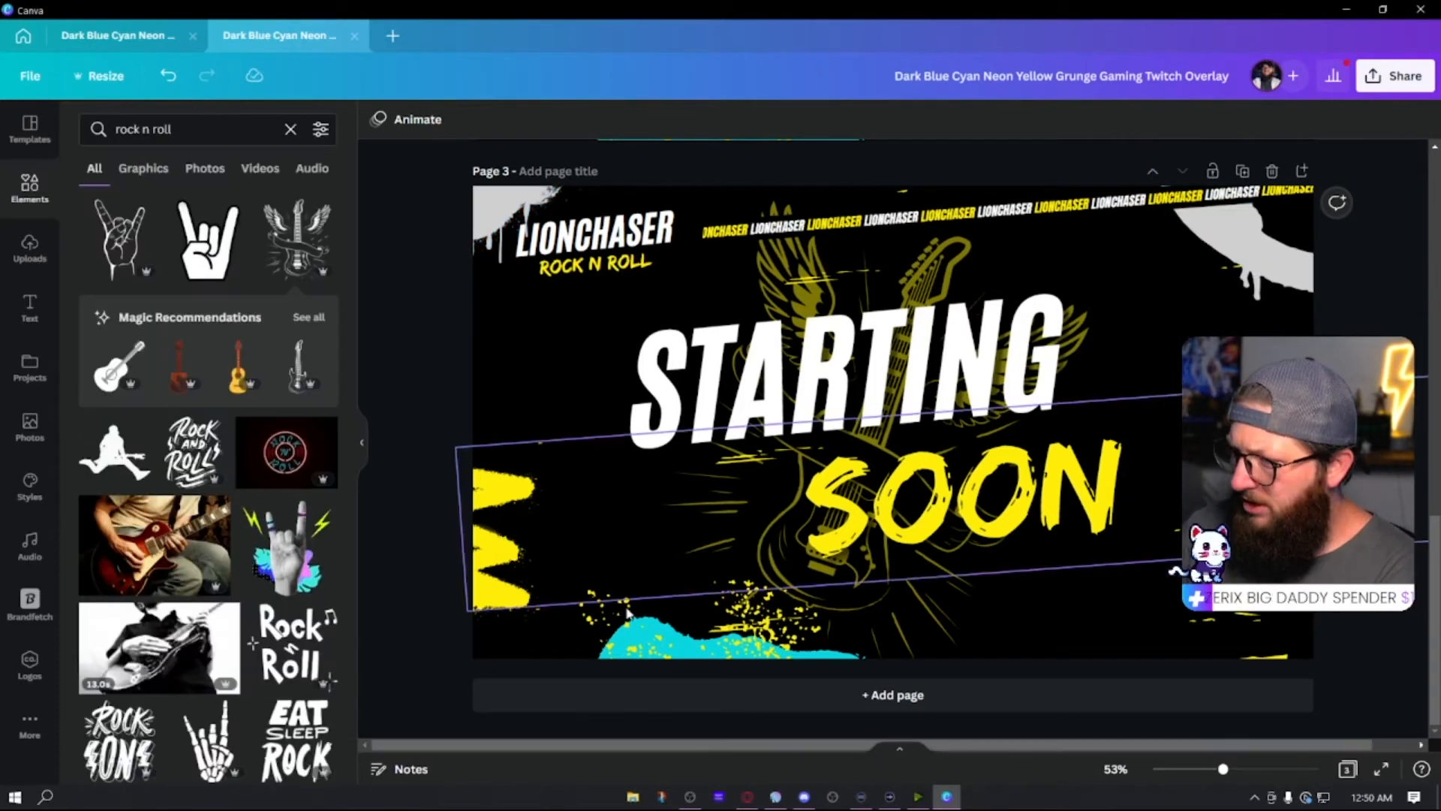
- Recolor the cyan paint blob along the bottom edge of page 3 to the same light gray
left_click(646, 637)
left_click(379, 125)
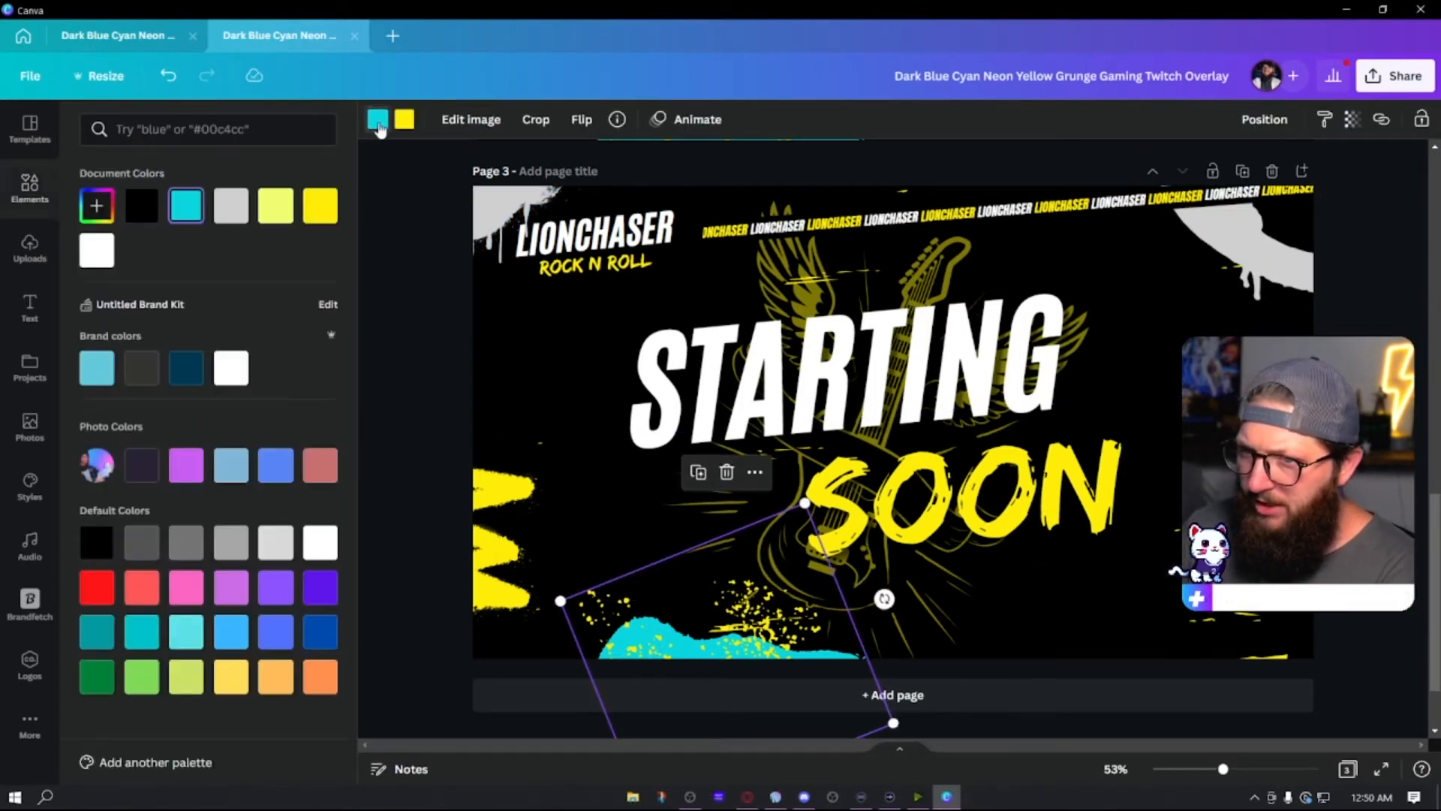
left_click(231, 205)
left_click(406, 390)
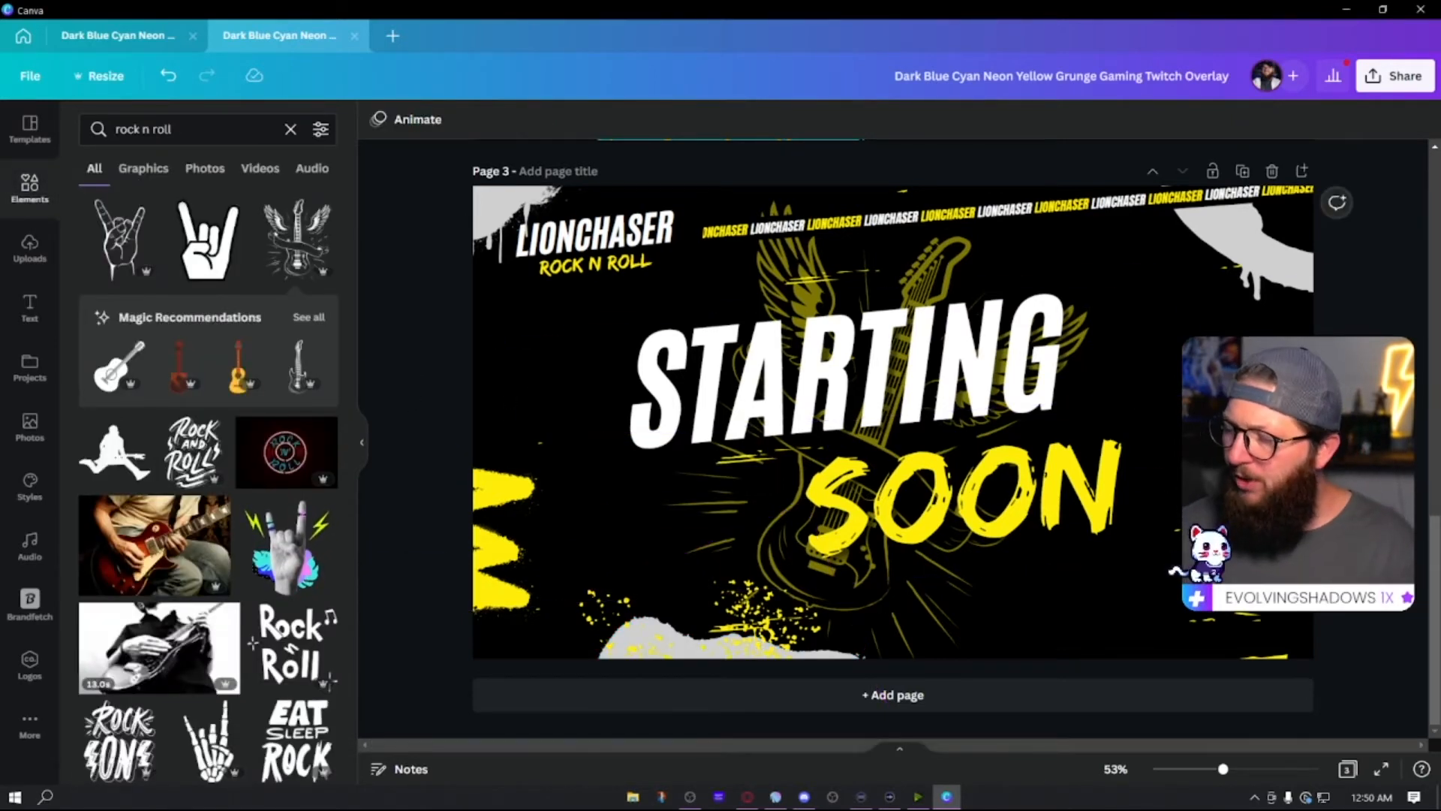
- Recolor the cyan paint splashes in the upper corners and along the bottom edge of page 2 to the document's light gray
scroll(893, 435, "up", 5)
scroll(894, 435, "down", 4)
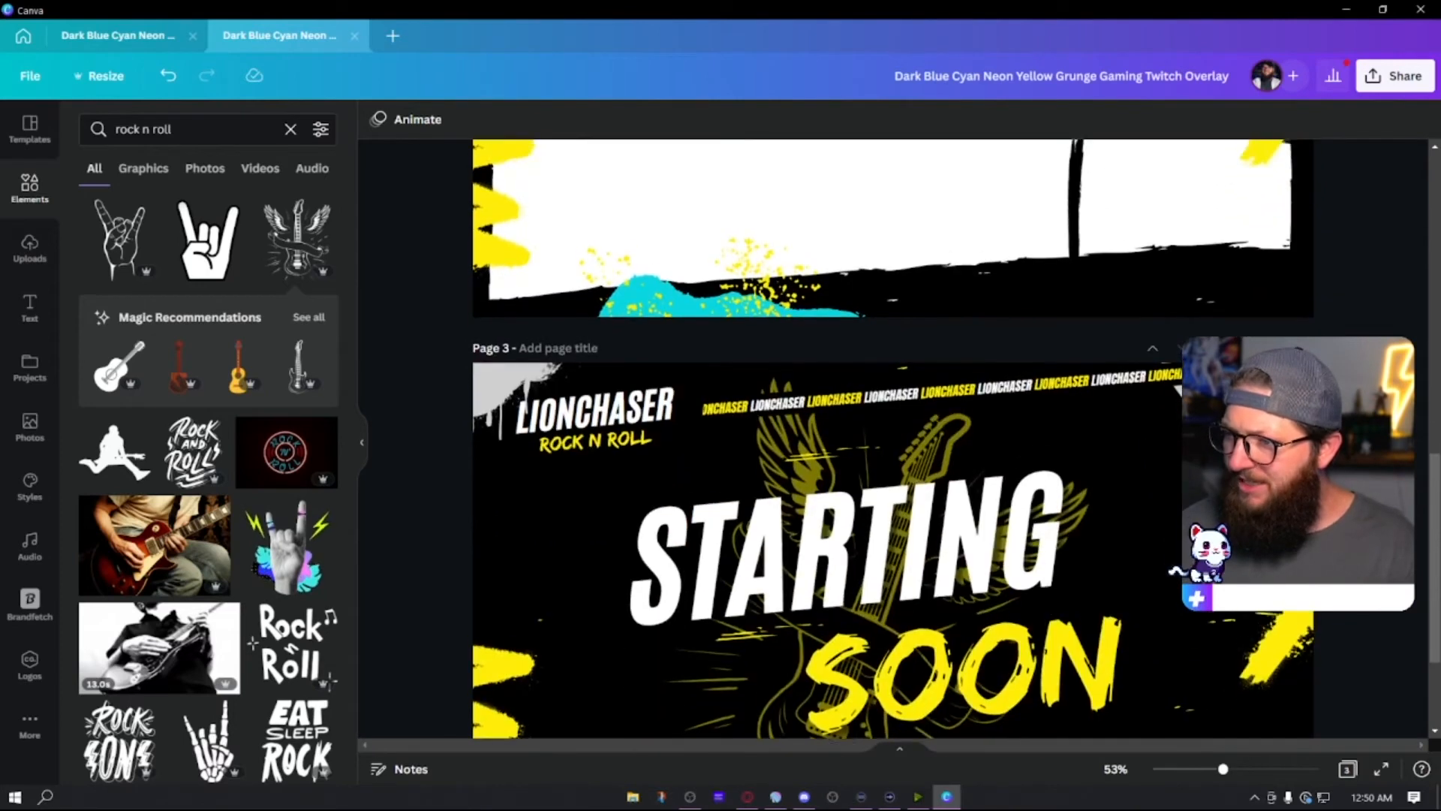
scroll(893, 436, "up", 4)
left_click(1263, 229)
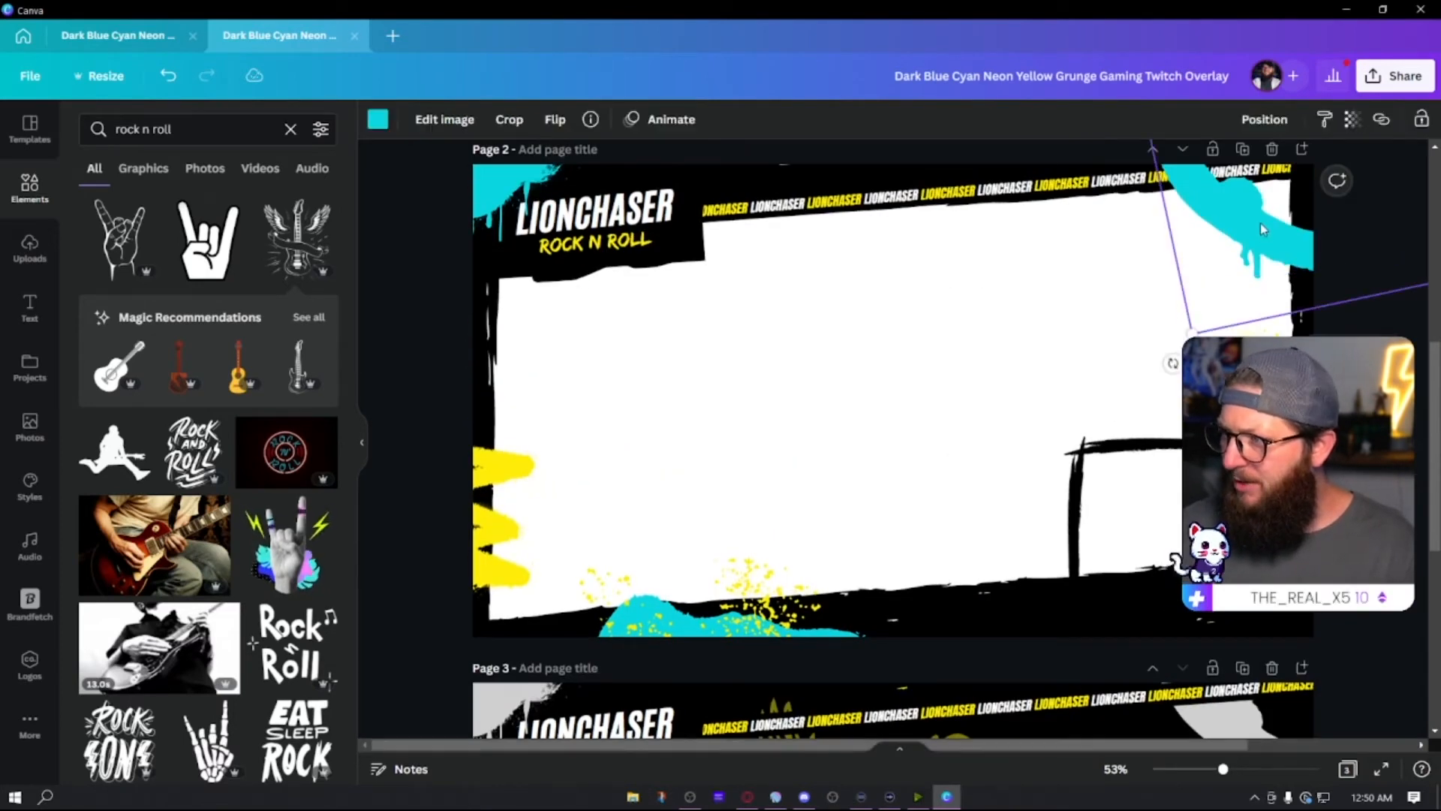
left_click(378, 120)
left_click(230, 205)
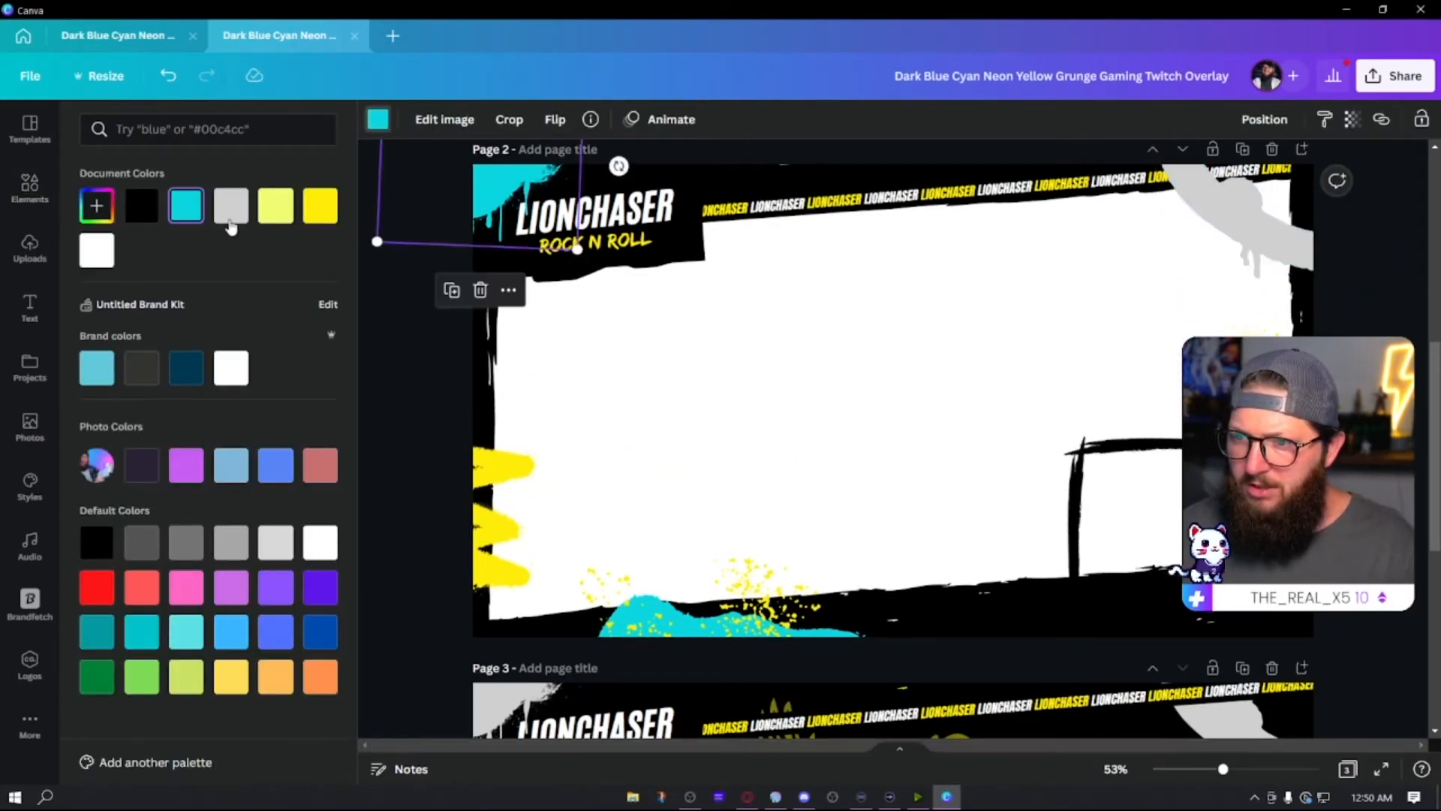
left_click(230, 206)
left_click(684, 631)
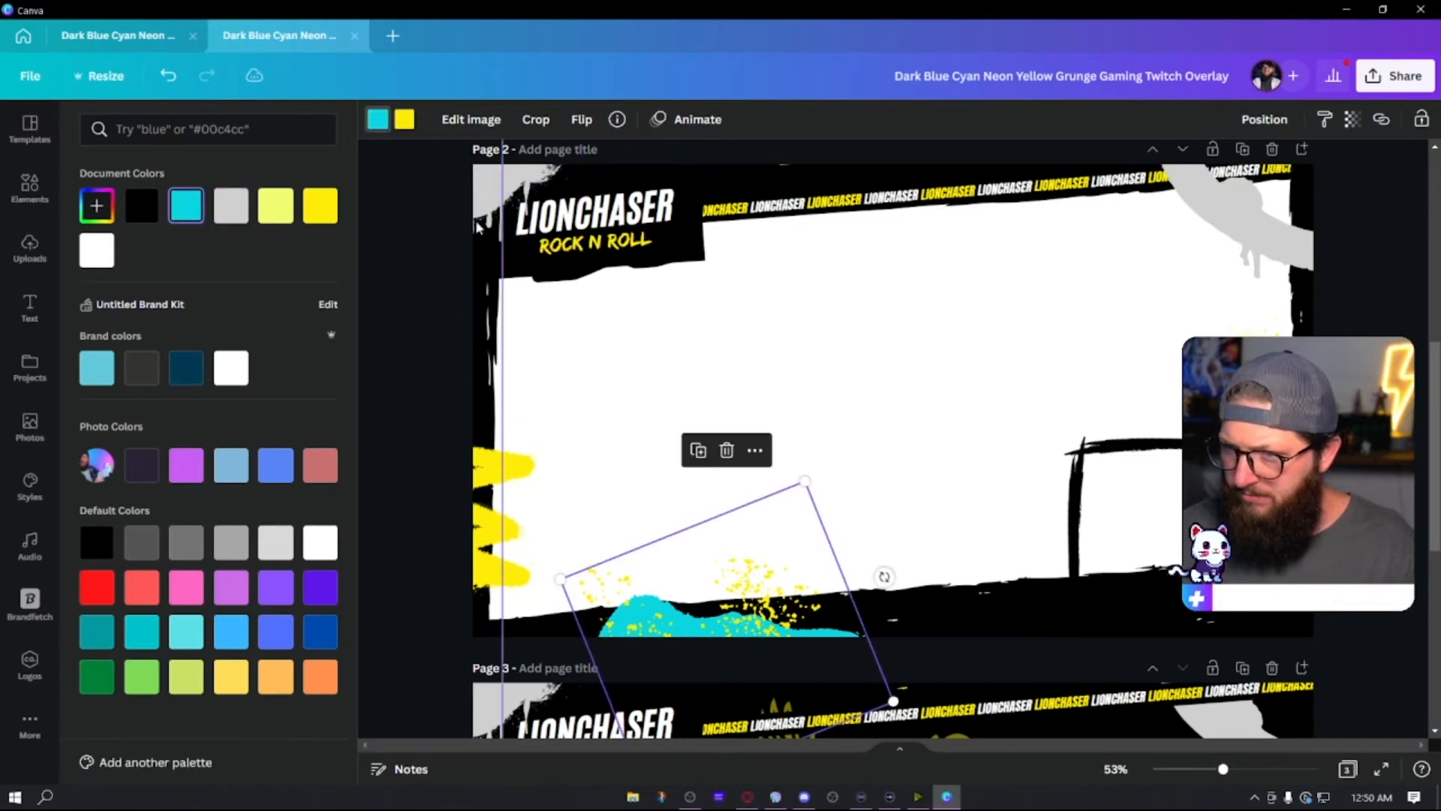
left_click(225, 214)
left_click(417, 366)
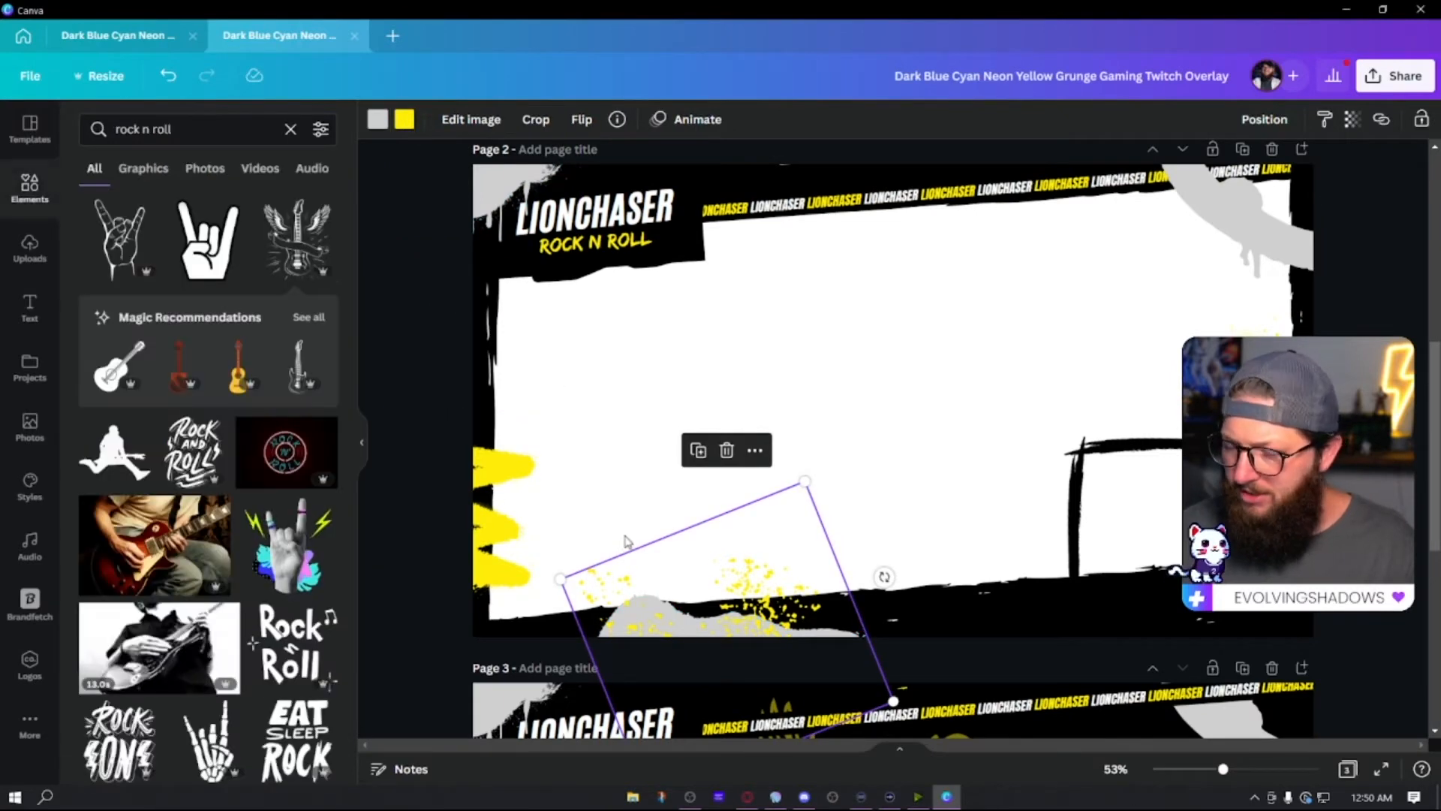
left_click(1363, 526)
- Duplicate the STARTING SOON page and replace STARTING with BE RIGHT on the copy
scroll(1017, 525, "down", 6)
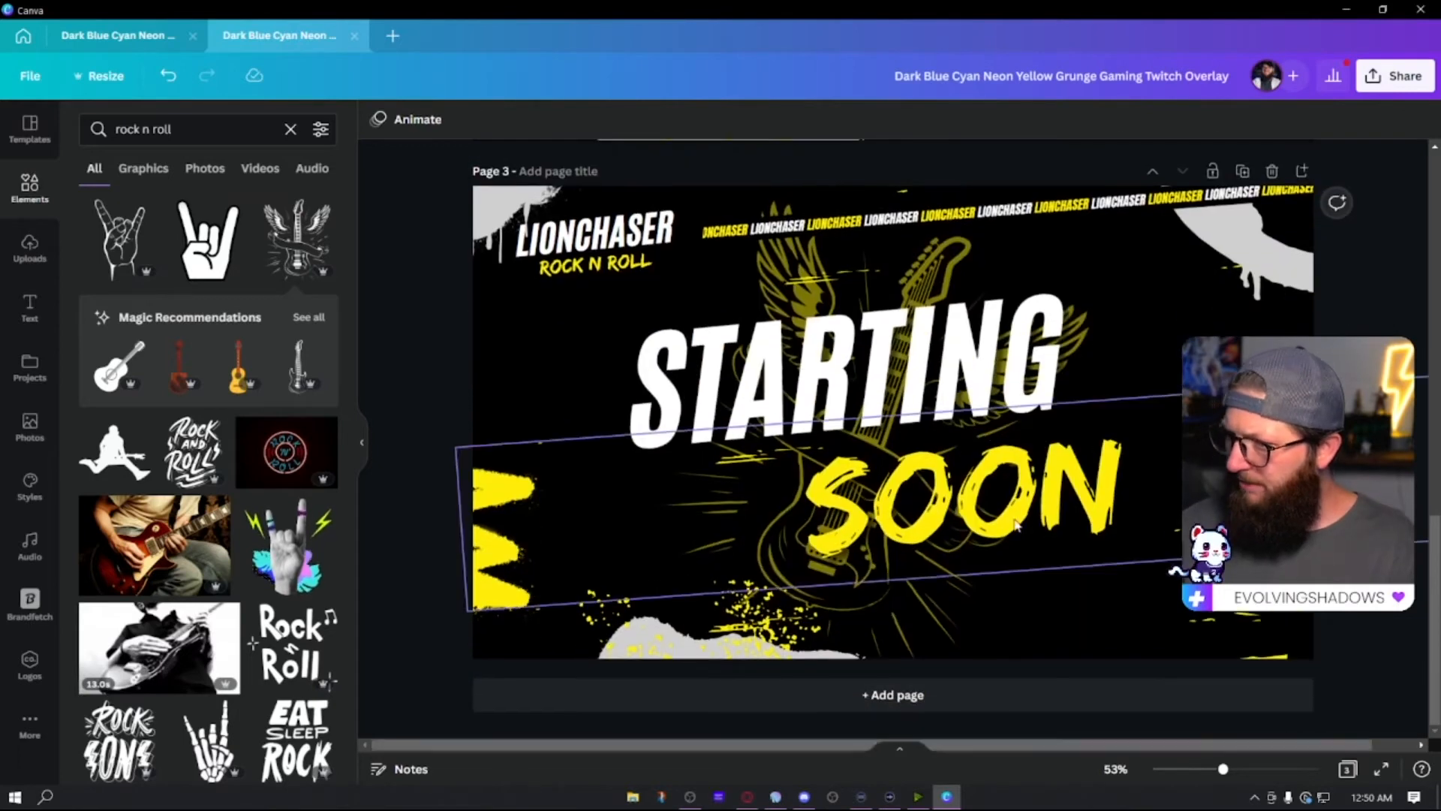
left_click(1243, 171)
left_click(1001, 420)
double_click(1001, 421)
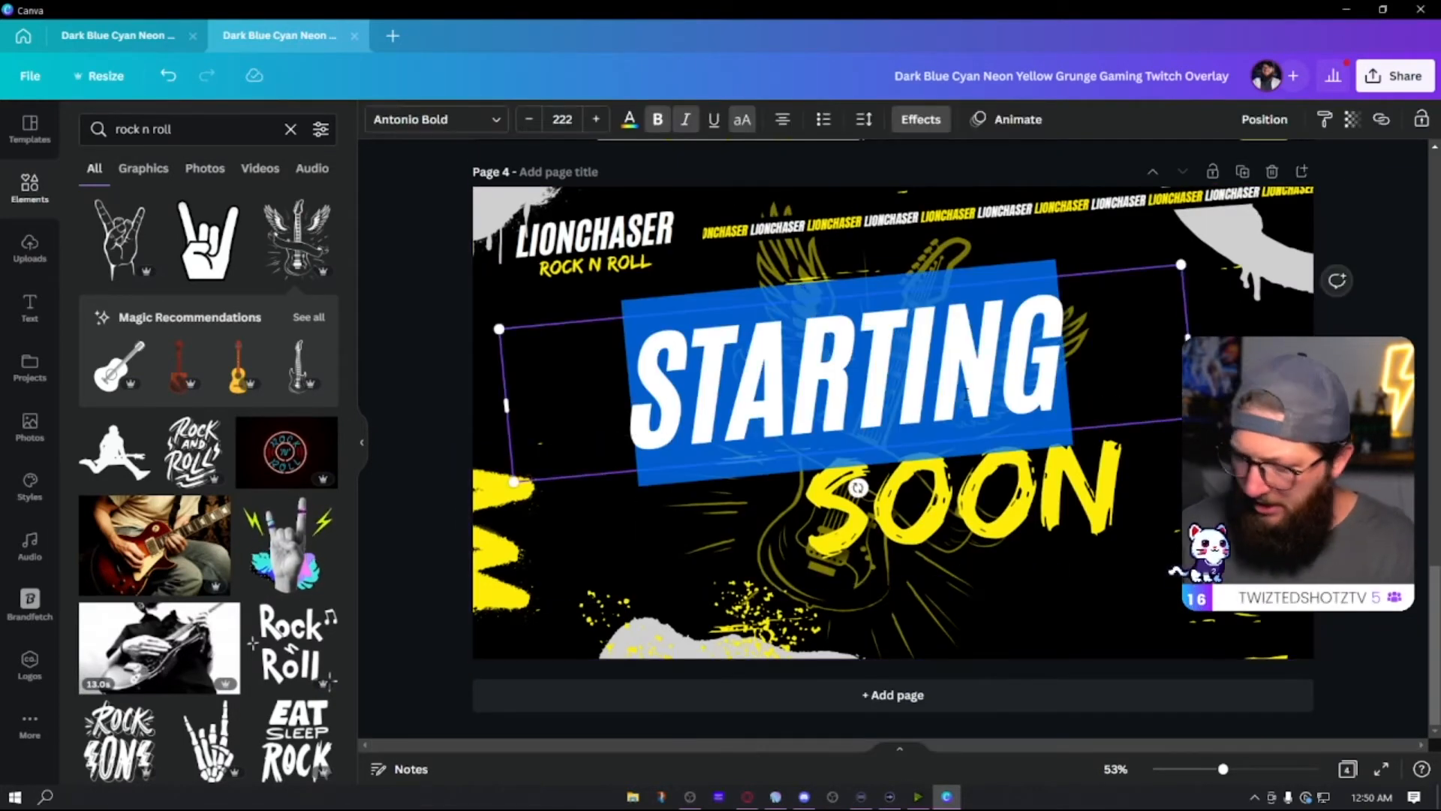
type("BE RIGHT")
- Replace the yellow word SOON with BACK on page 4
left_click(1003, 514)
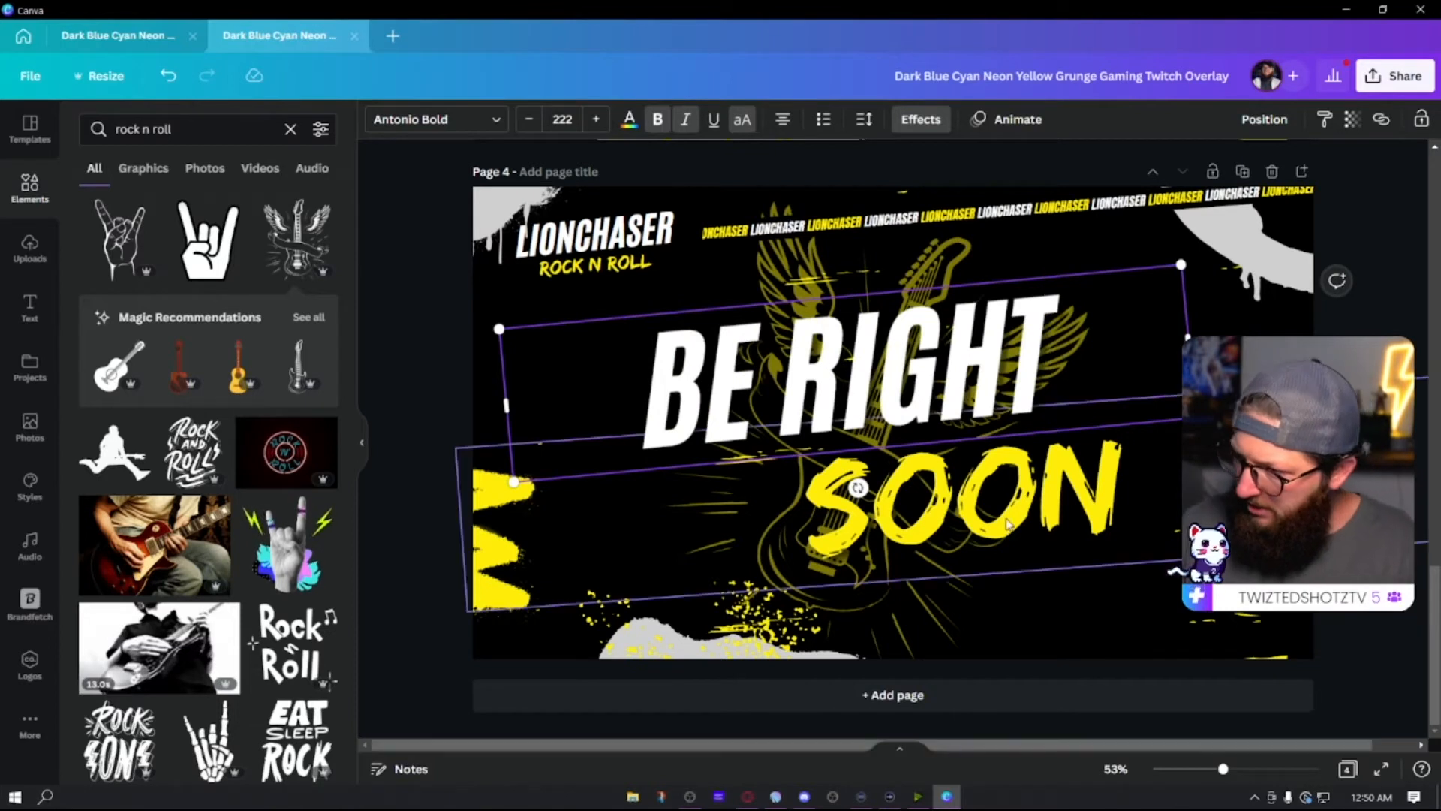
double_click(1003, 513)
type("BACK")
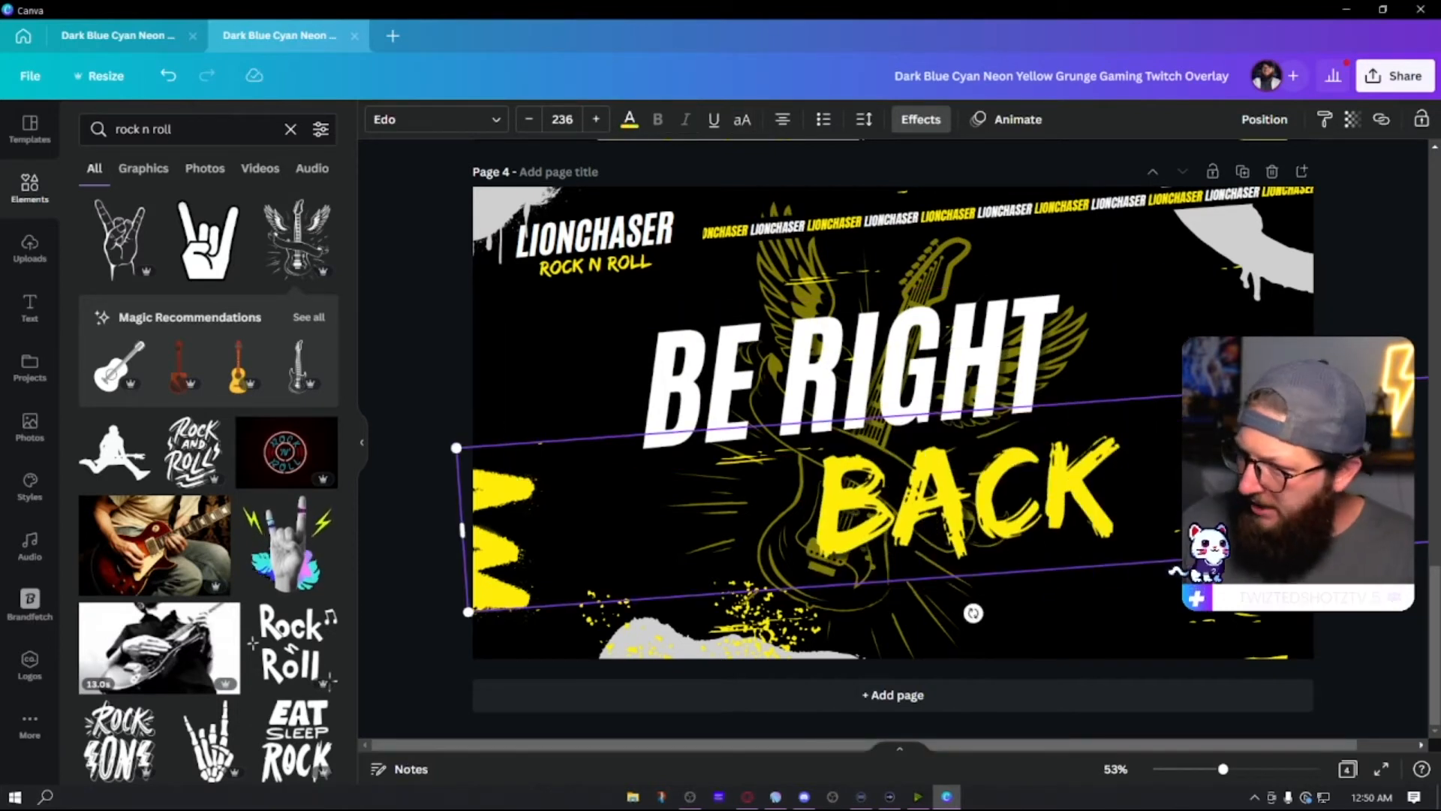
left_click(1378, 622)
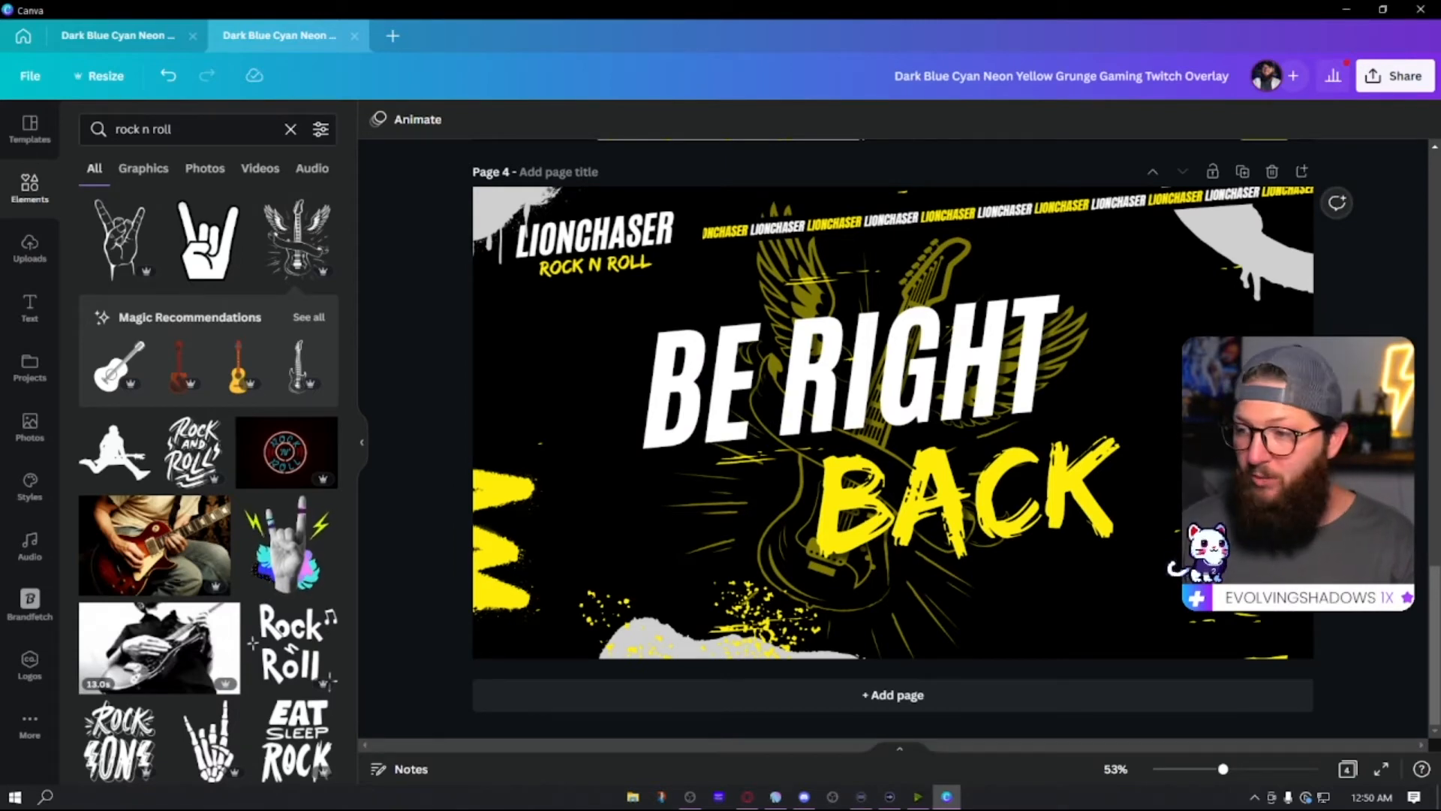
- Add a new blank page after the BE RIGHT BACK page and set its background to black
scroll(894, 435, "up", 7)
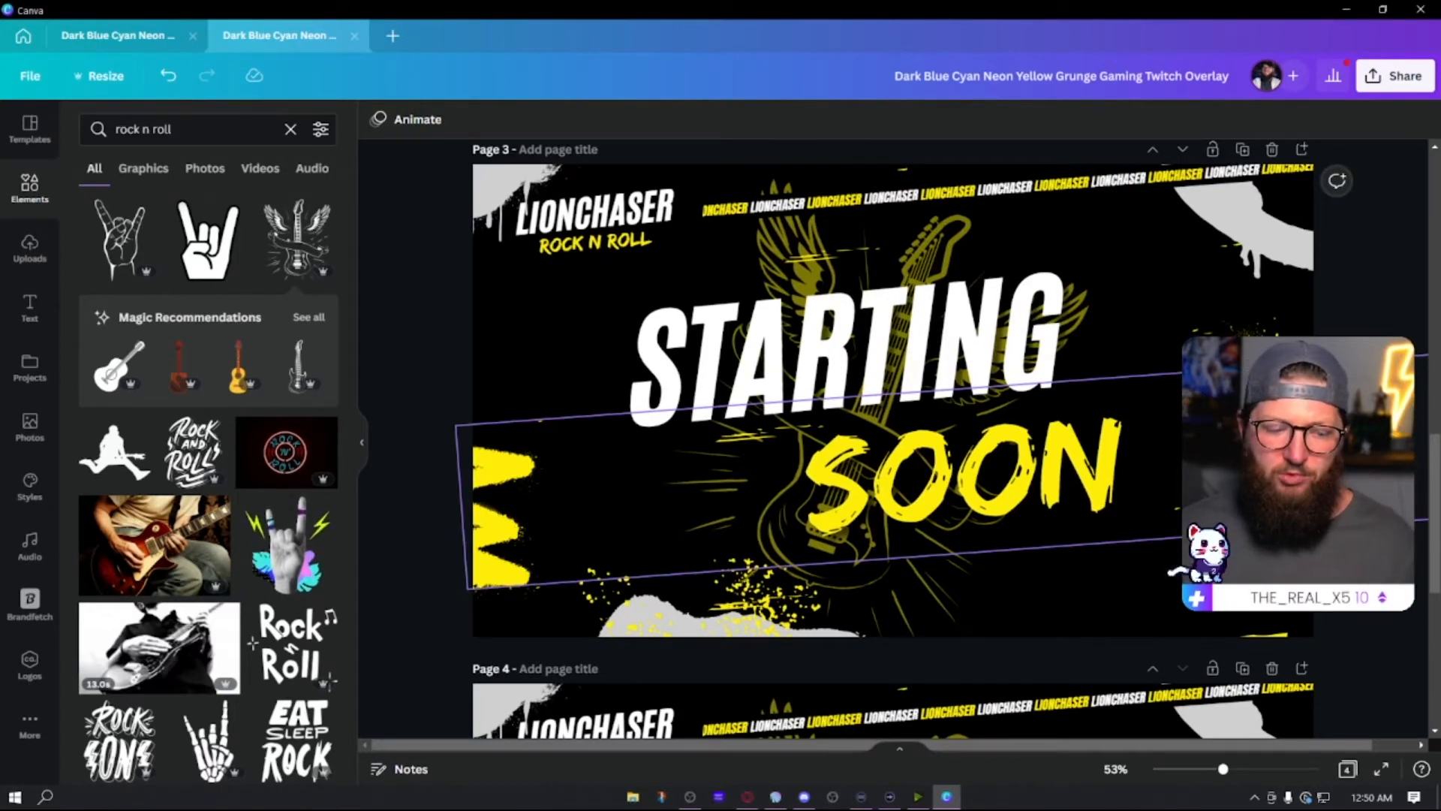
scroll(893, 435, "down", 7)
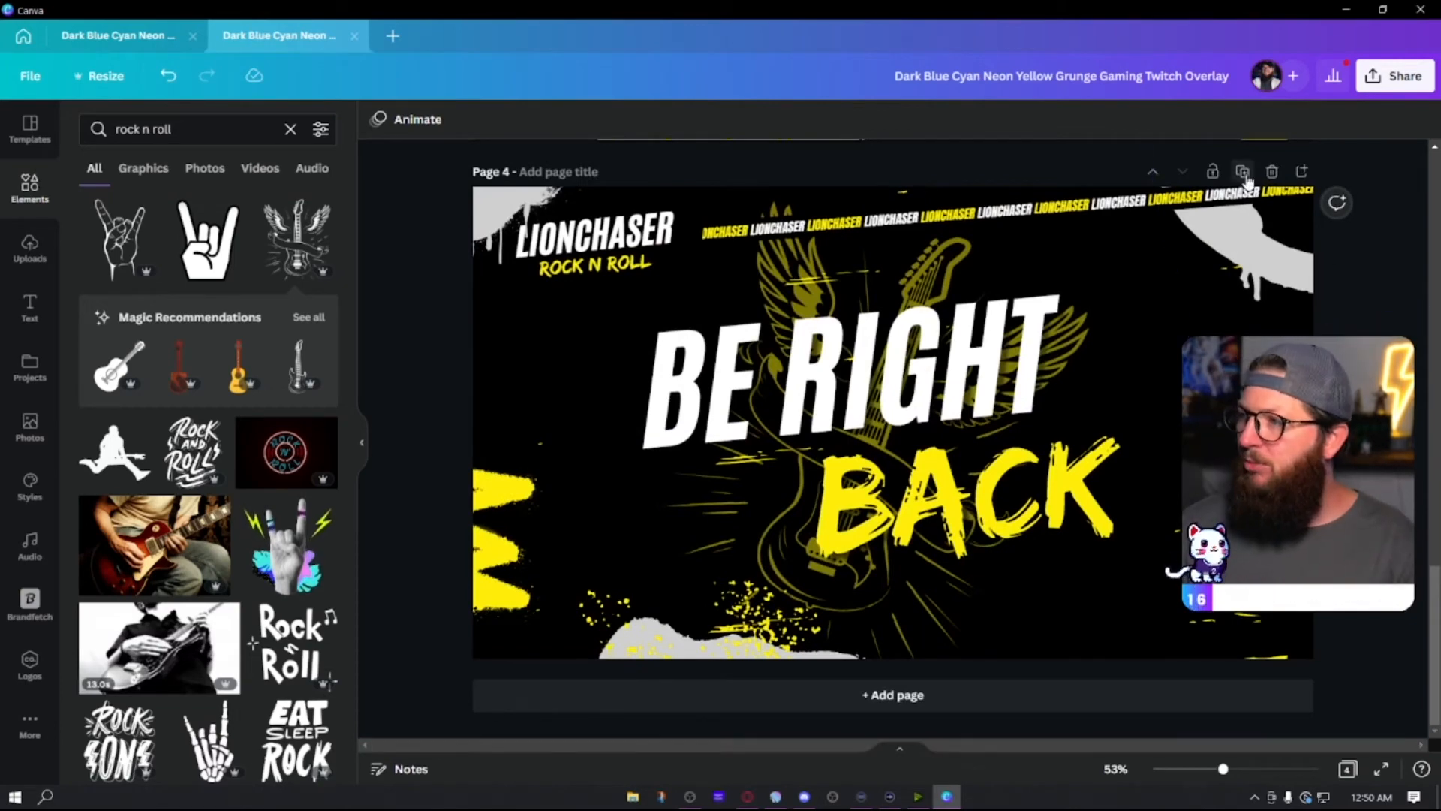
left_click(928, 696)
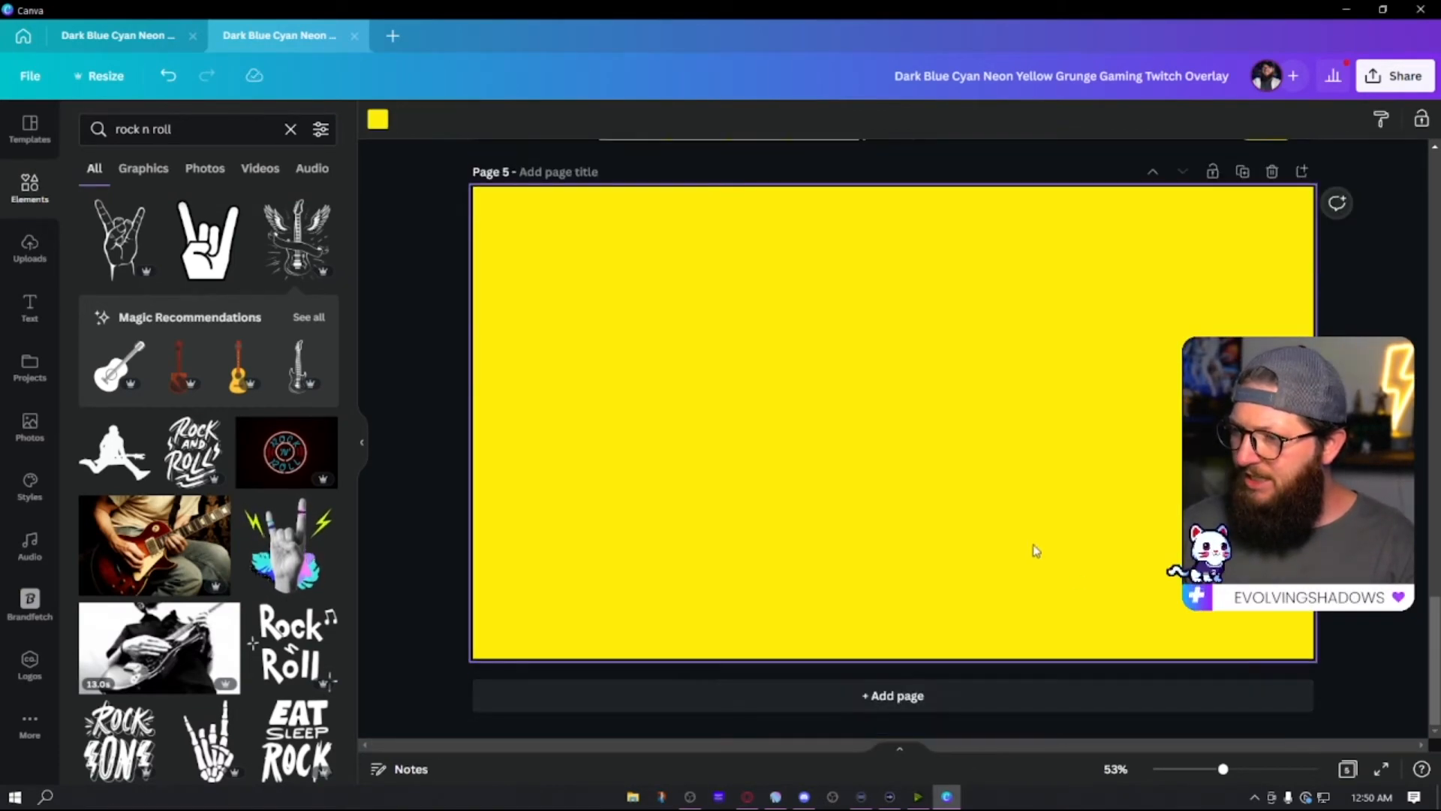
left_click(378, 119)
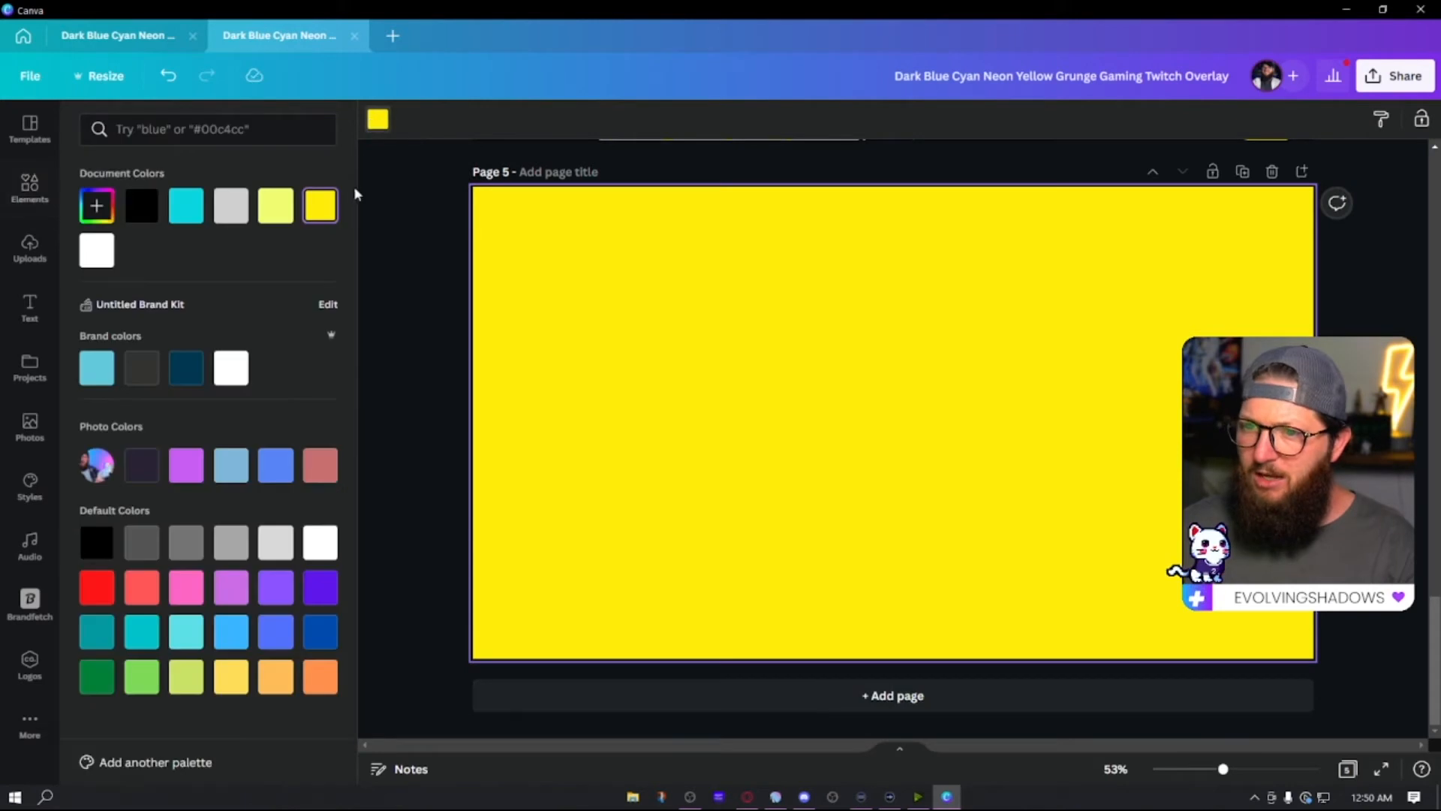
left_click(143, 206)
left_click(447, 321)
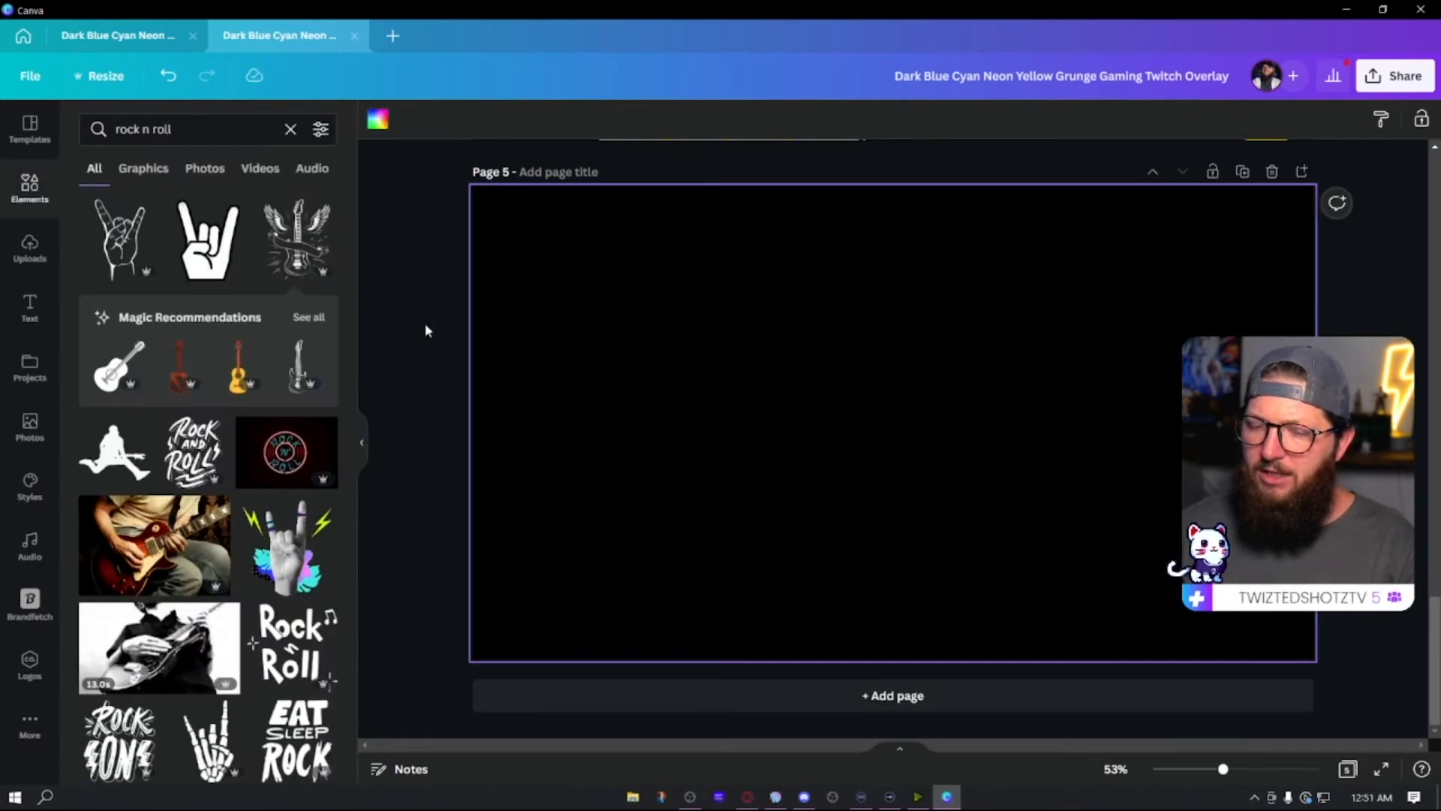
- Place the uploaded fantasy harbor city night image on page 5 and make it the page background
left_click(32, 245)
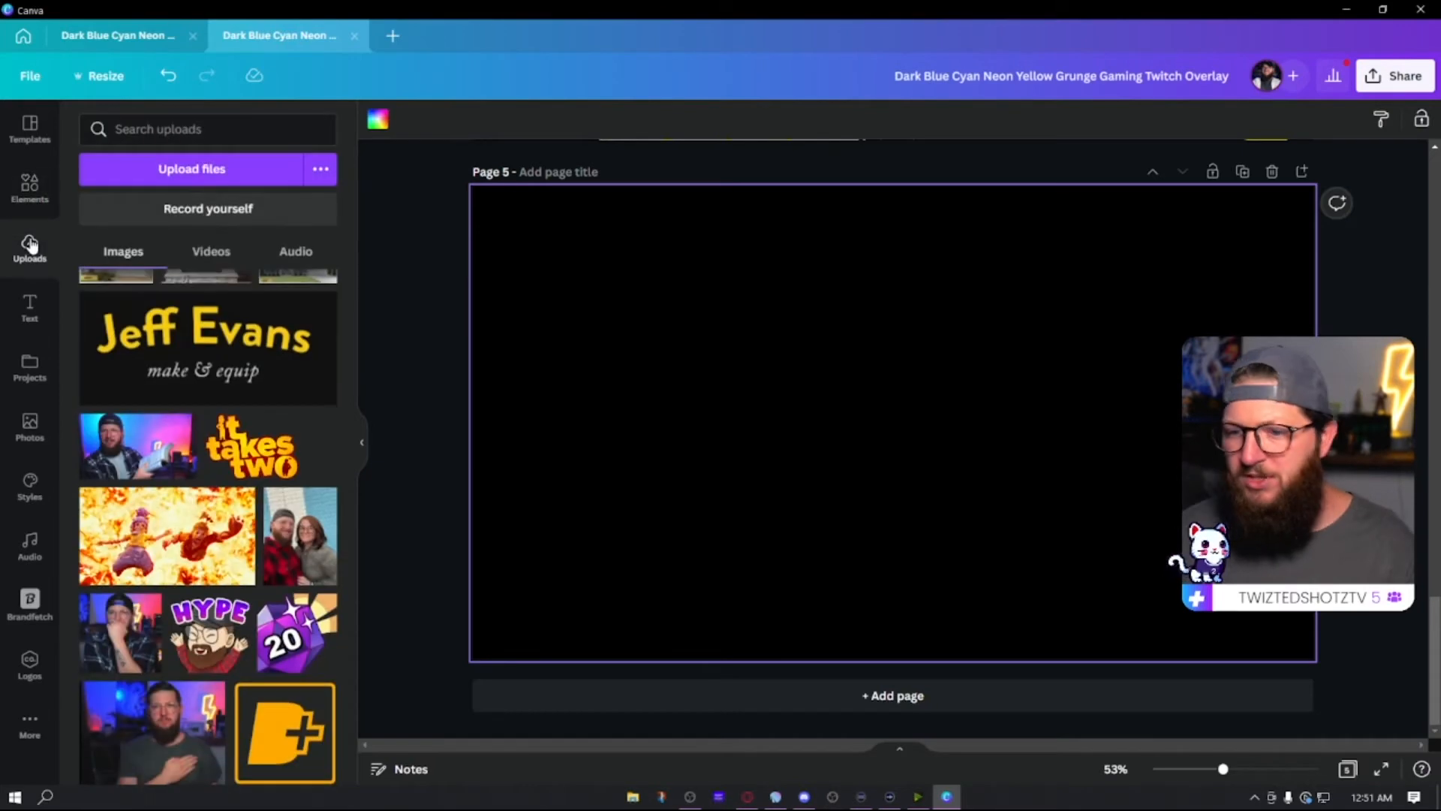
scroll(231, 481, "down", 3)
scroll(248, 479, "up", 3)
scroll(269, 477, "down", 5)
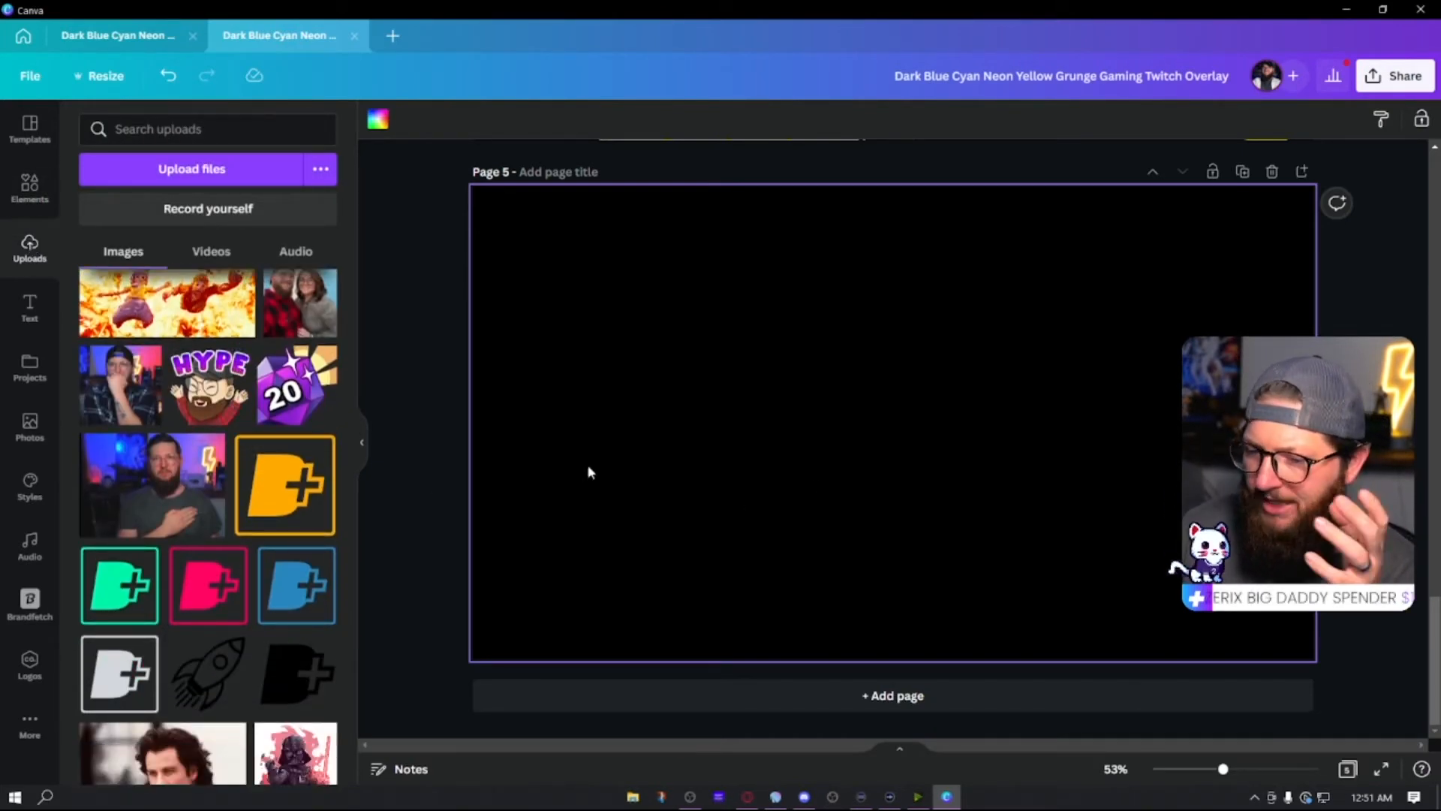
scroll(252, 480, "down", 10)
scroll(252, 478, "up", 2)
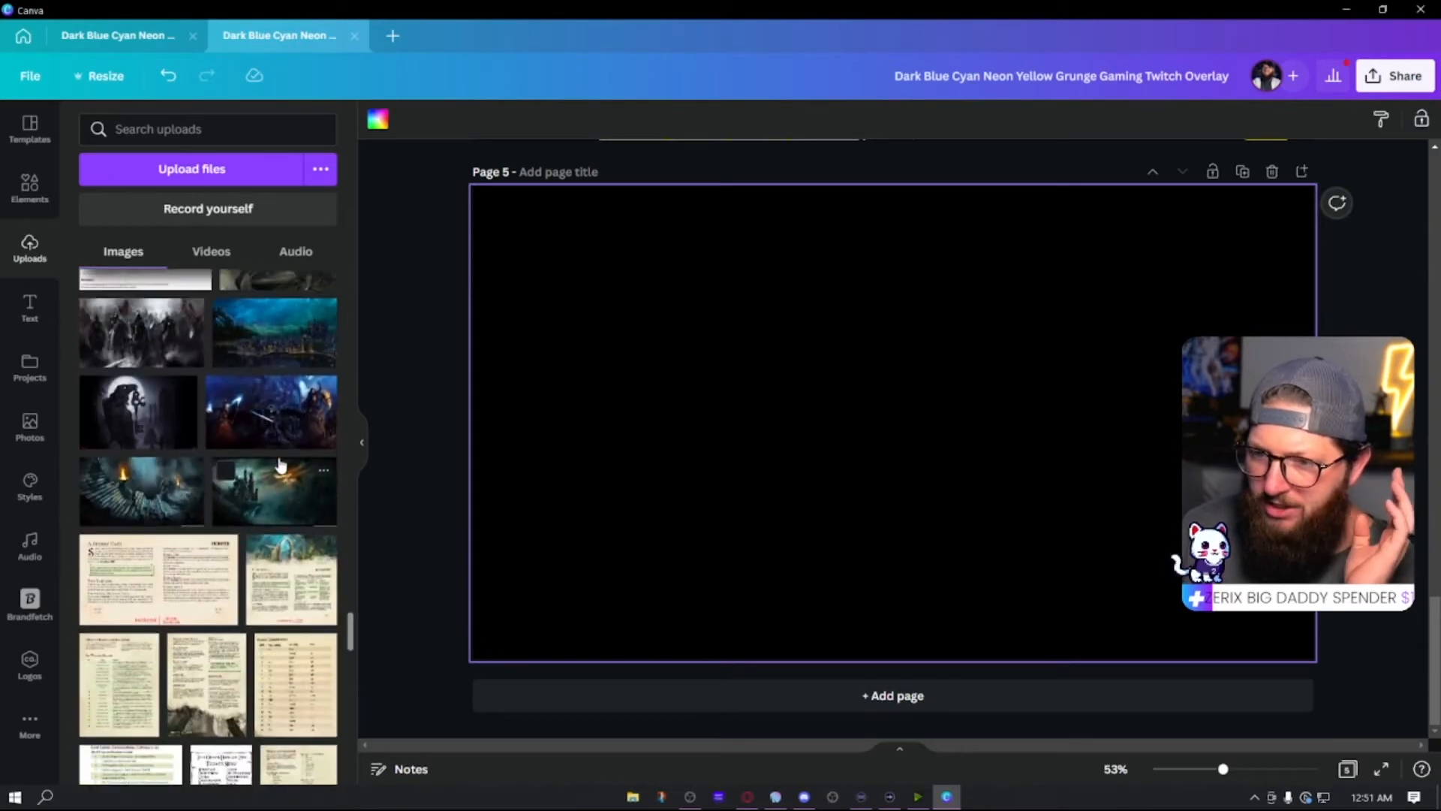
left_click_drag(277, 385, 817, 403)
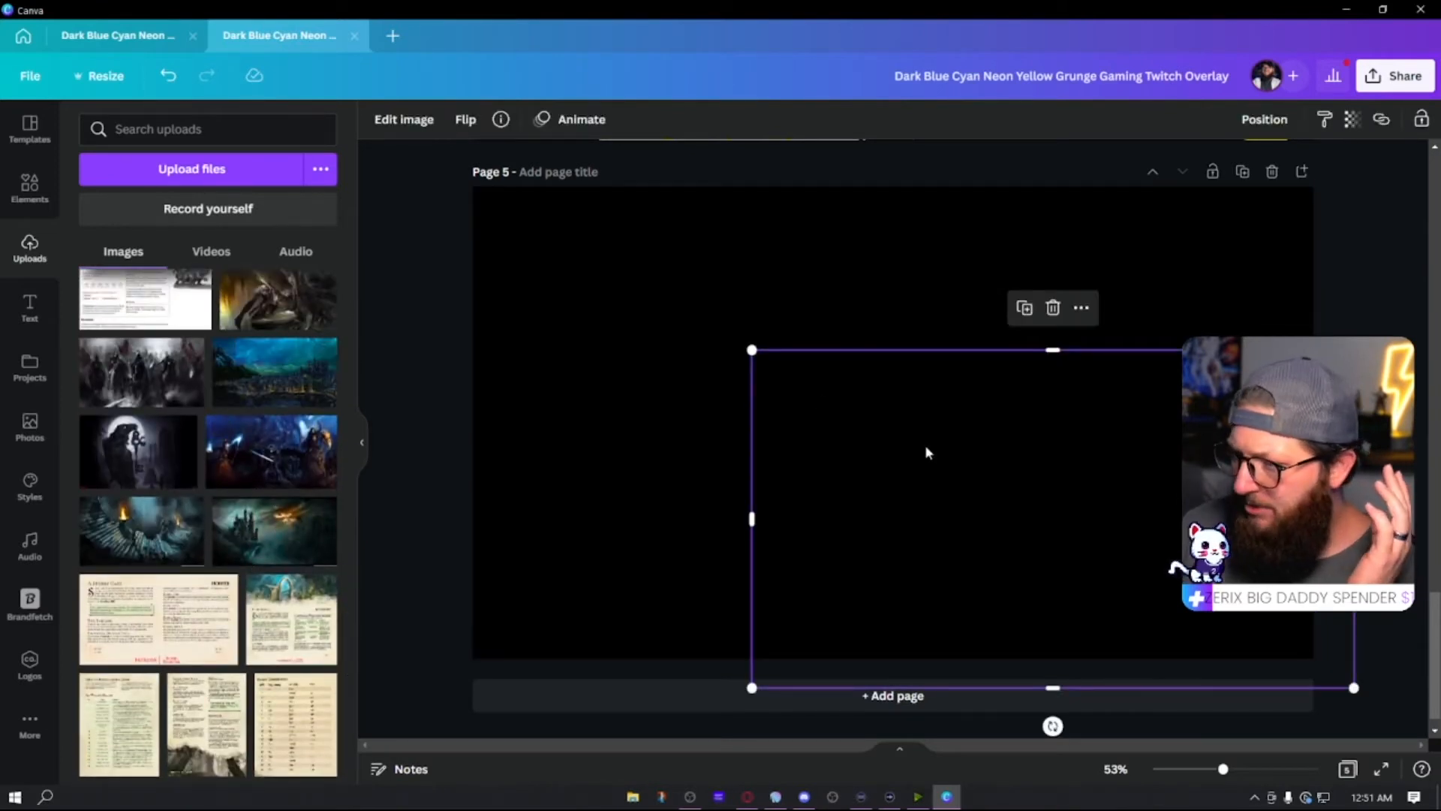
left_click_drag(928, 451, 733, 347)
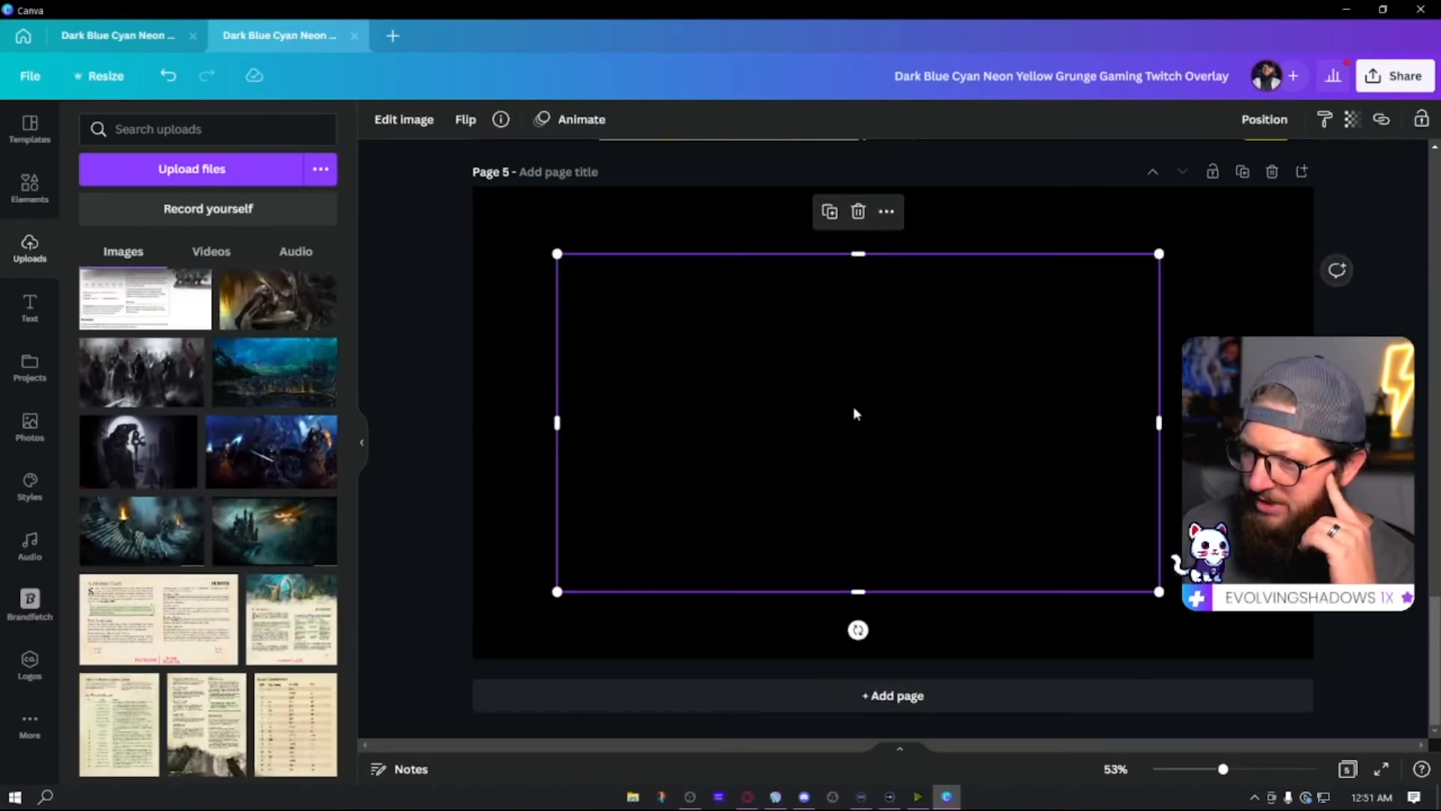
right_click(874, 415)
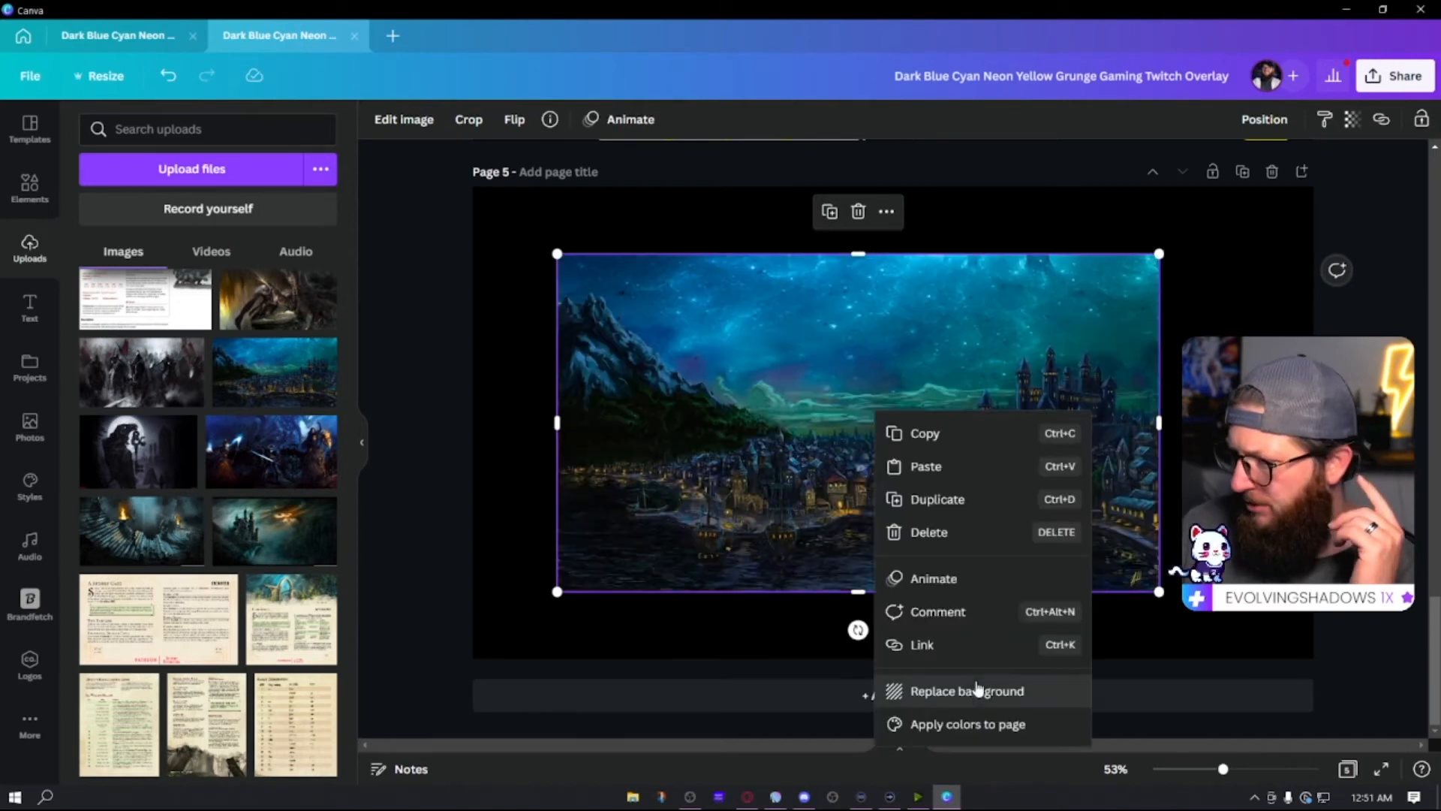
left_click(976, 690)
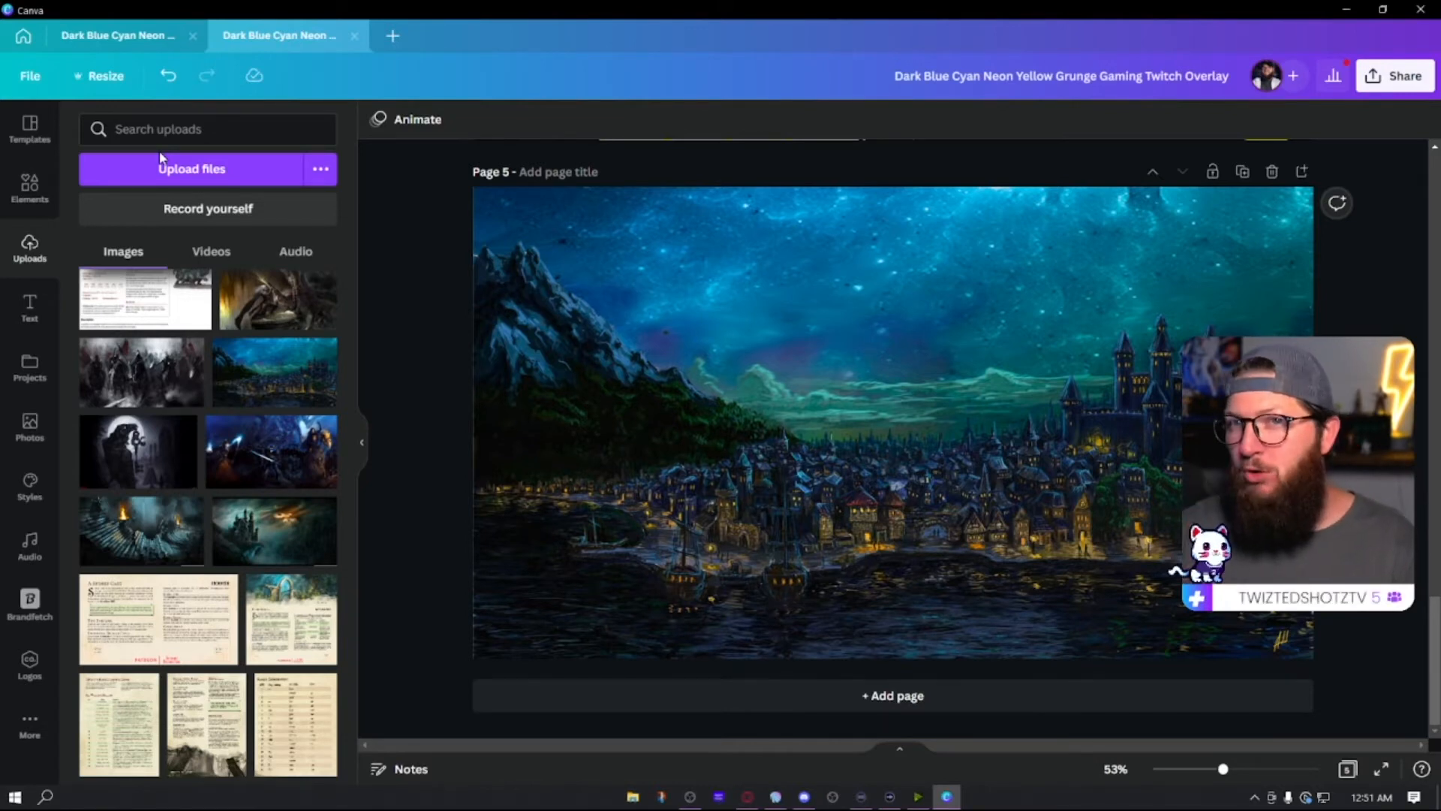
- Copy the yellow winged guitar graphic from page 3 onto page 2
scroll(520, 360, "up", 9)
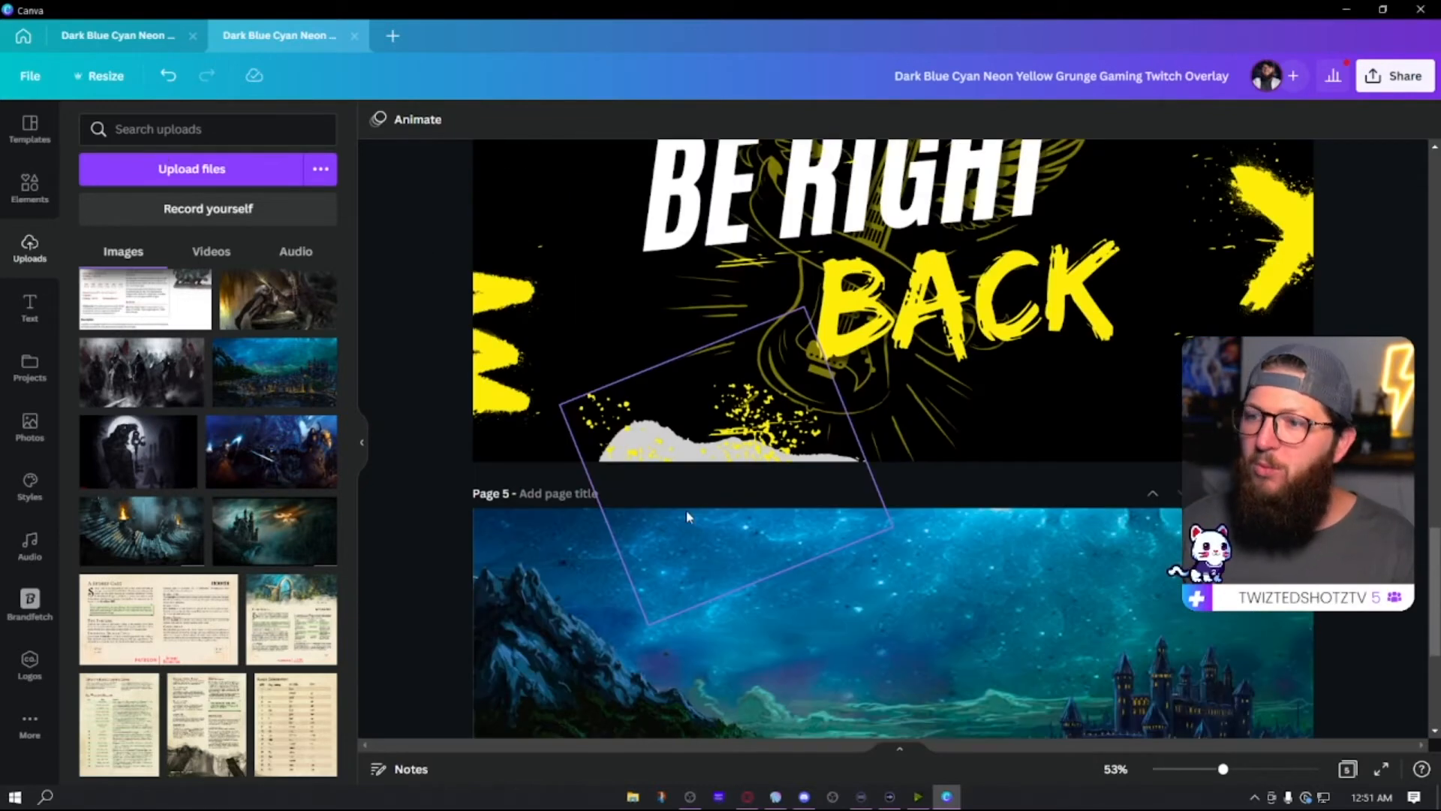
scroll(1023, 493, "up", 3)
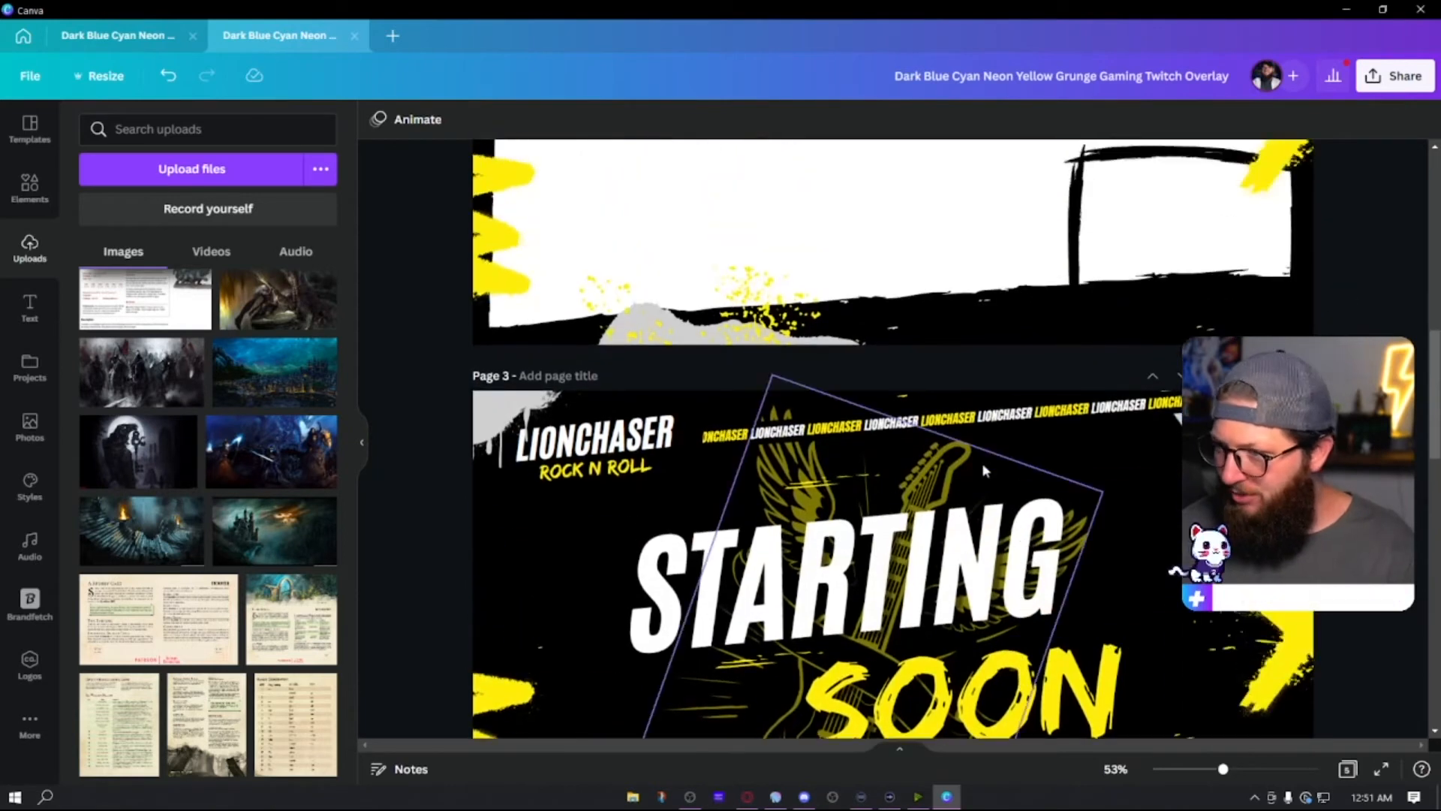
left_click(961, 467)
scroll(950, 484, "up", 5)
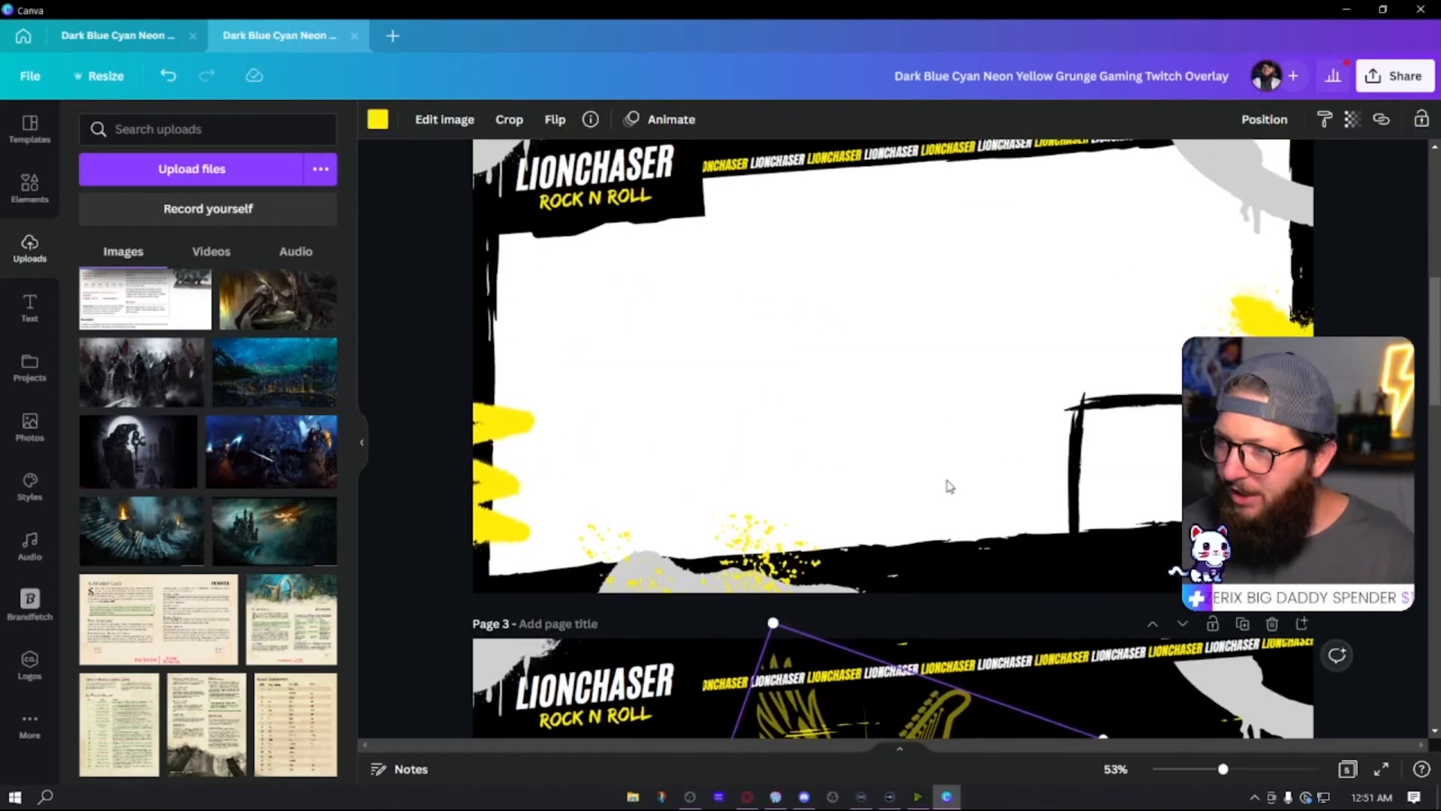
left_click(814, 449)
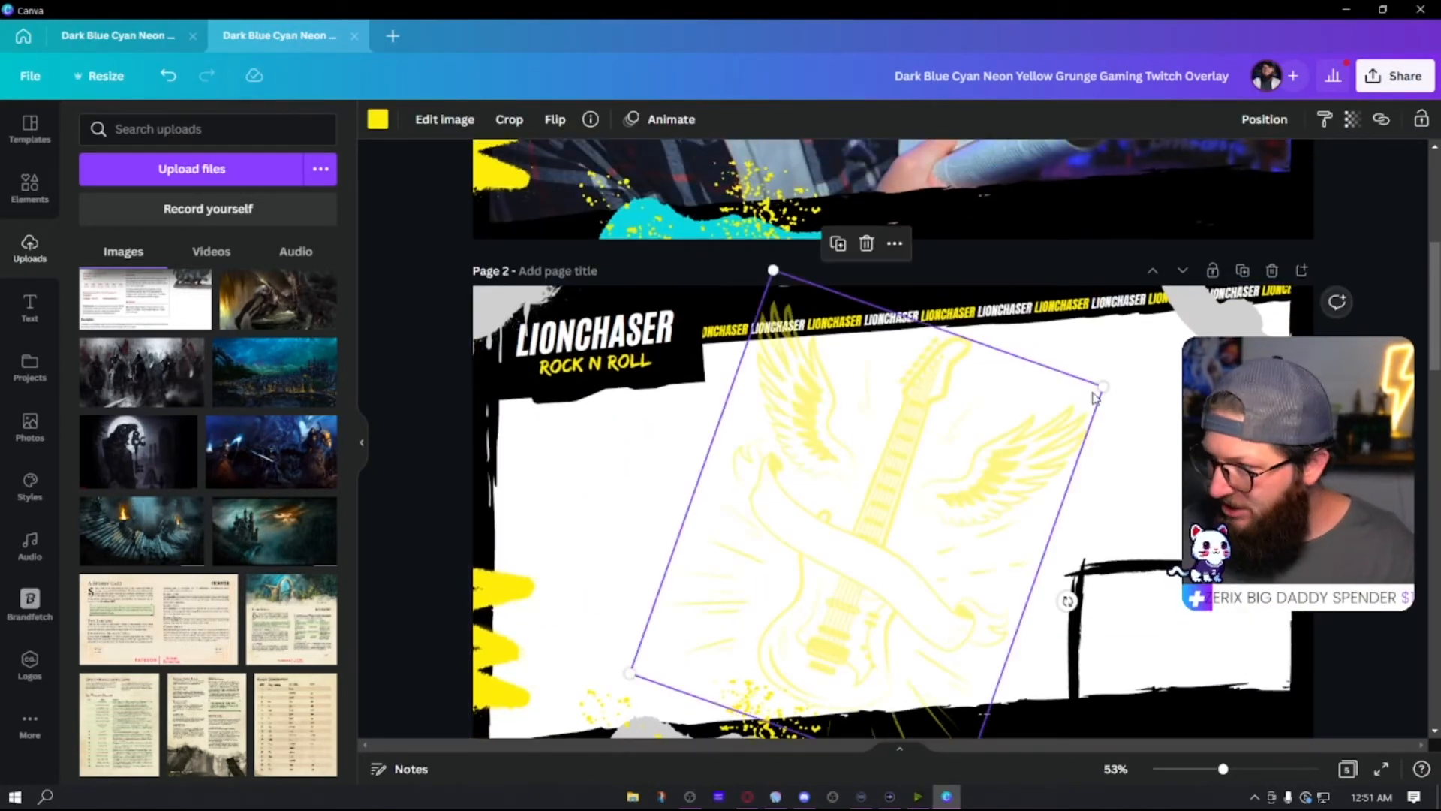
- Shrink the winged guitar on page 2, move it to the upper-left corner and send it backward behind the LIONCHASER logo
left_click_drag(1101, 387, 818, 560)
left_click_drag(714, 610, 535, 331)
left_click(1255, 118)
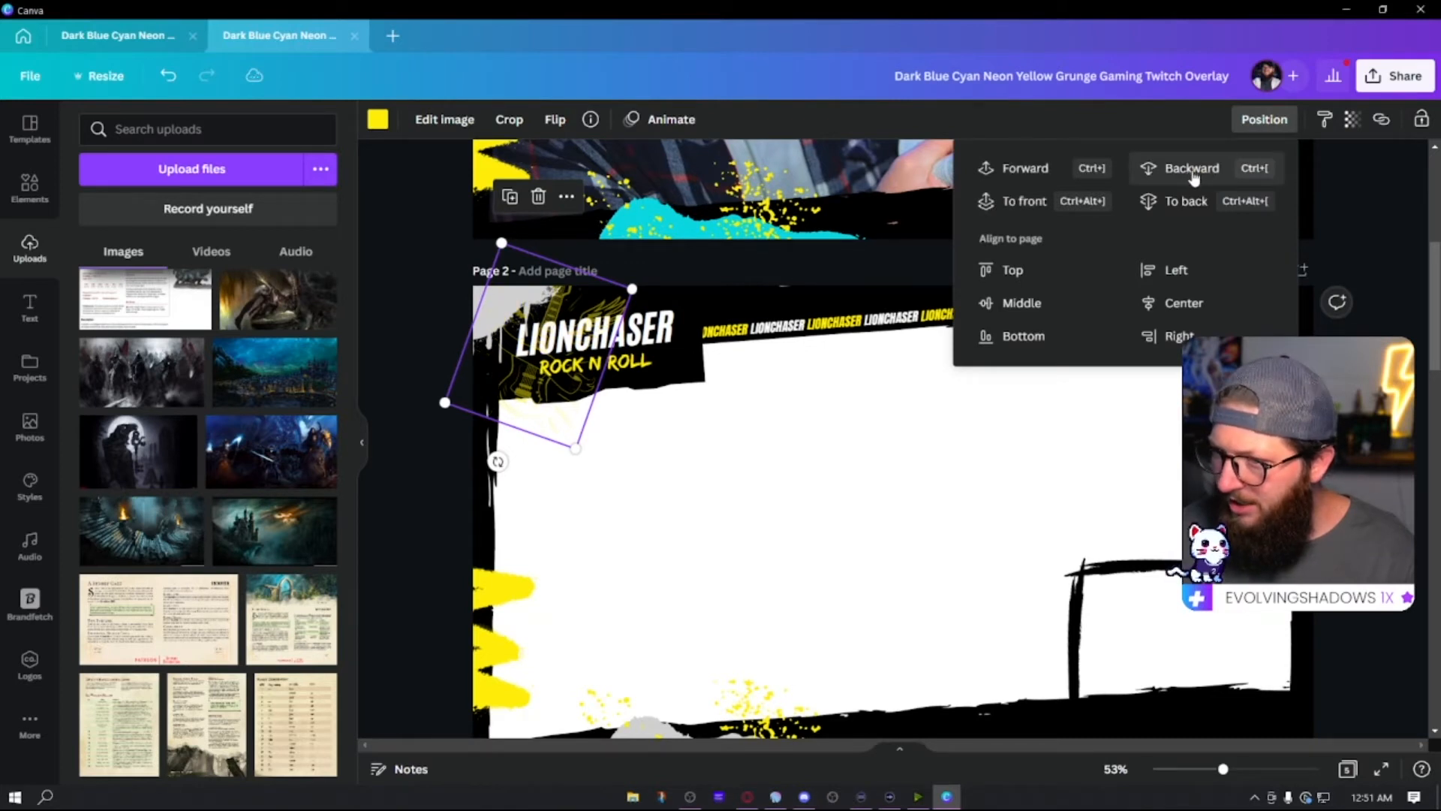
left_click(1040, 177)
left_click(692, 465)
left_click(709, 502)
left_click(536, 398)
left_click(820, 507)
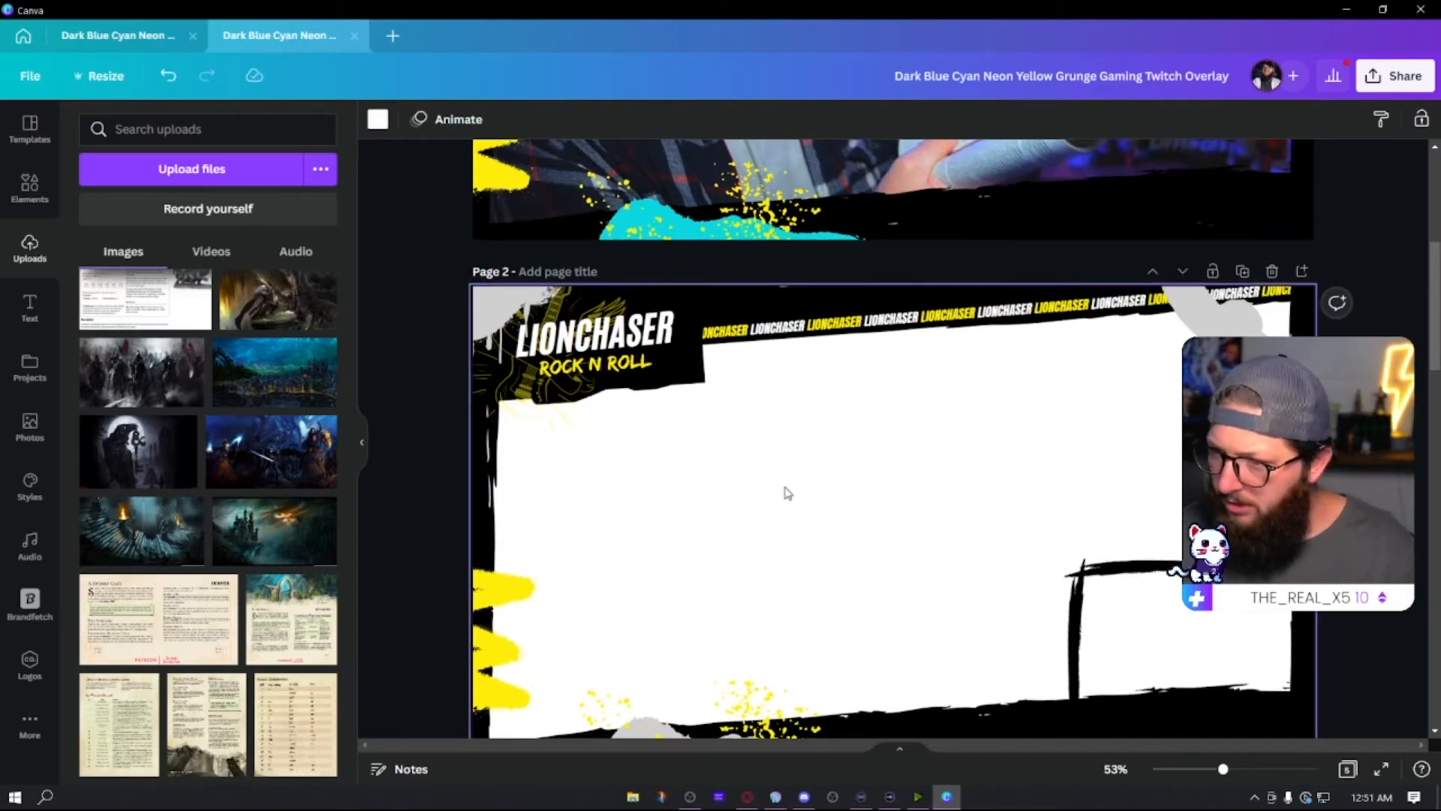
- Add the same small winged guitar behind the LIONCHASER logo in page 1's upper-left corner
scroll(785, 493, "up", 6)
left_click(536, 291)
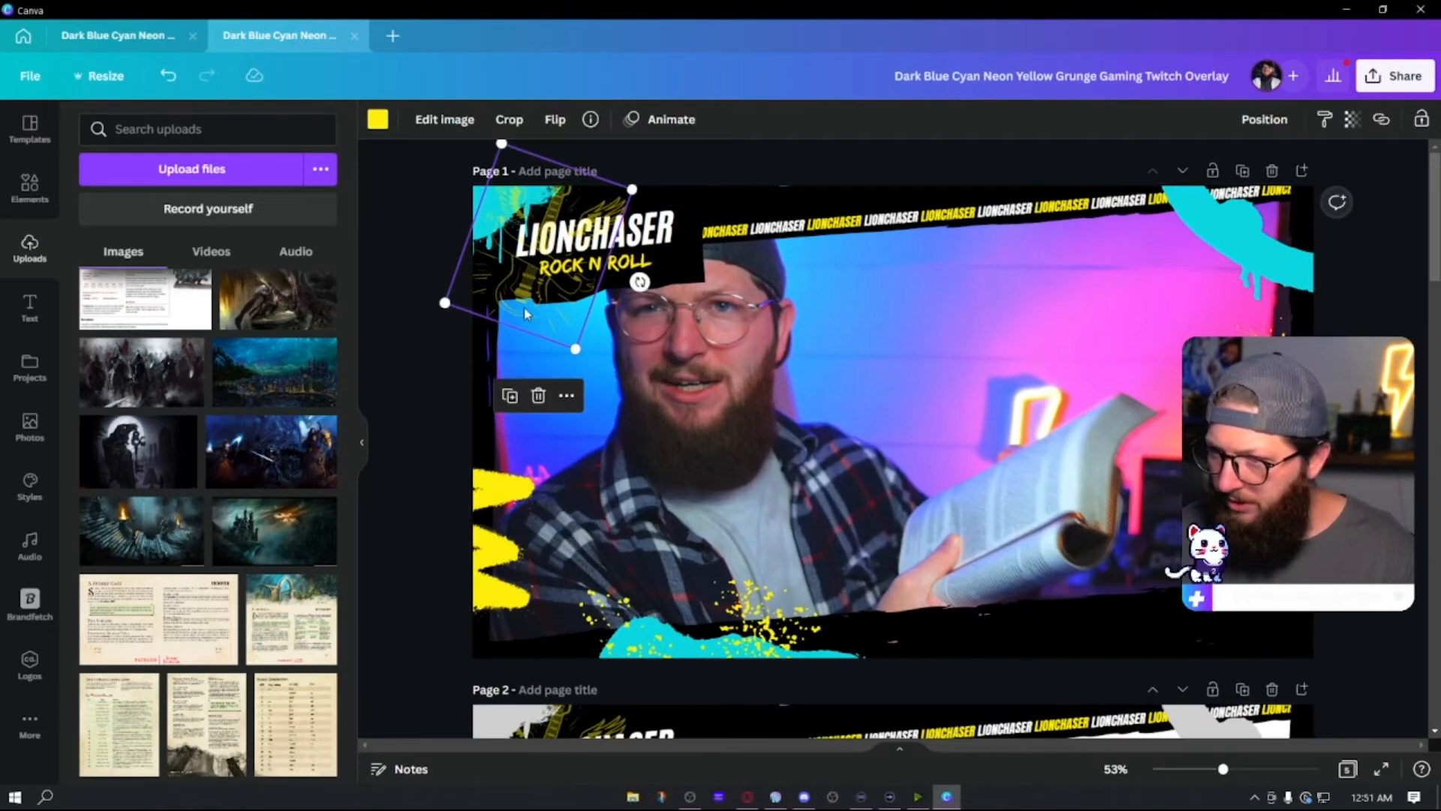
key("Escape")
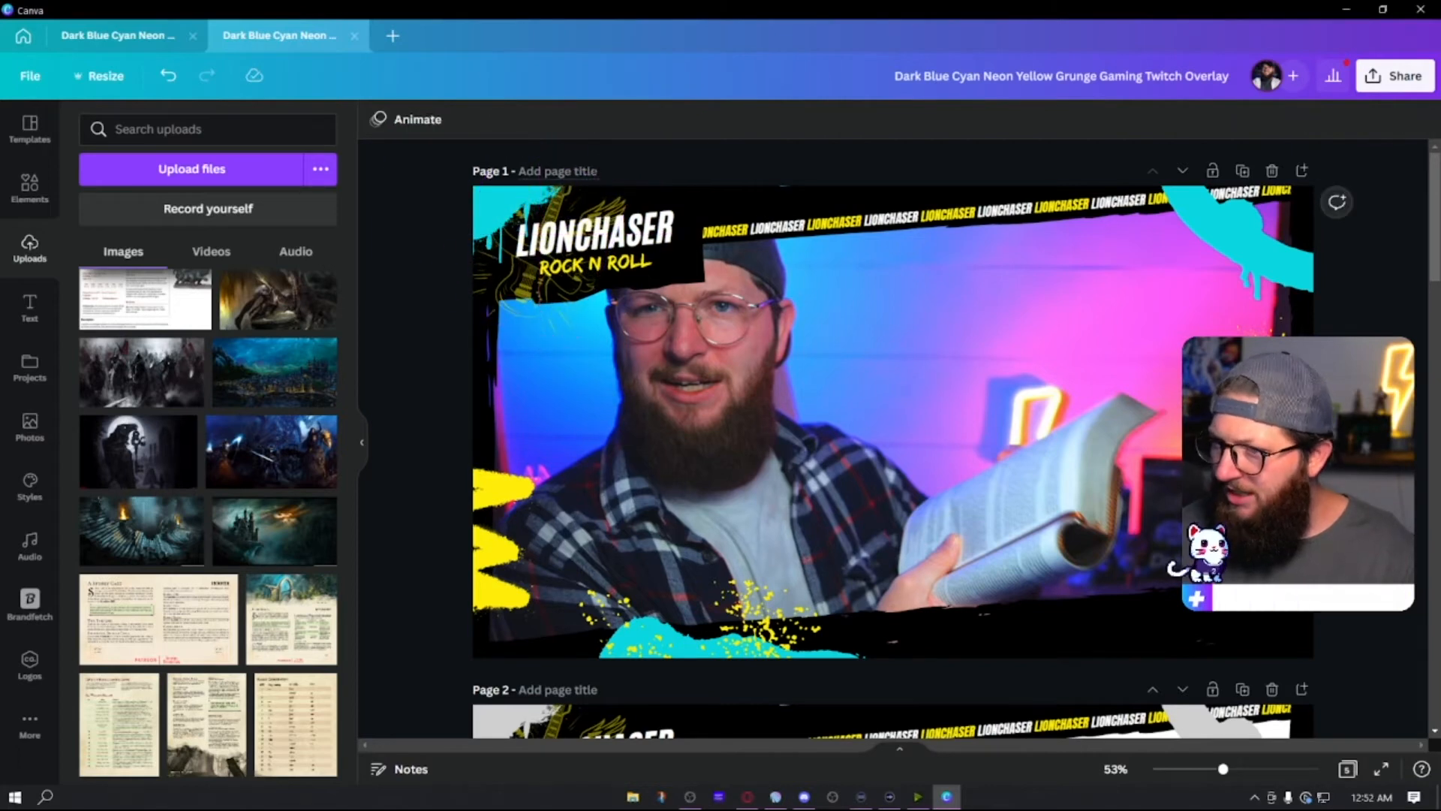
- Review pages 2 through 4 and go to the harbor city page 5
scroll(981, 505, "down", 5)
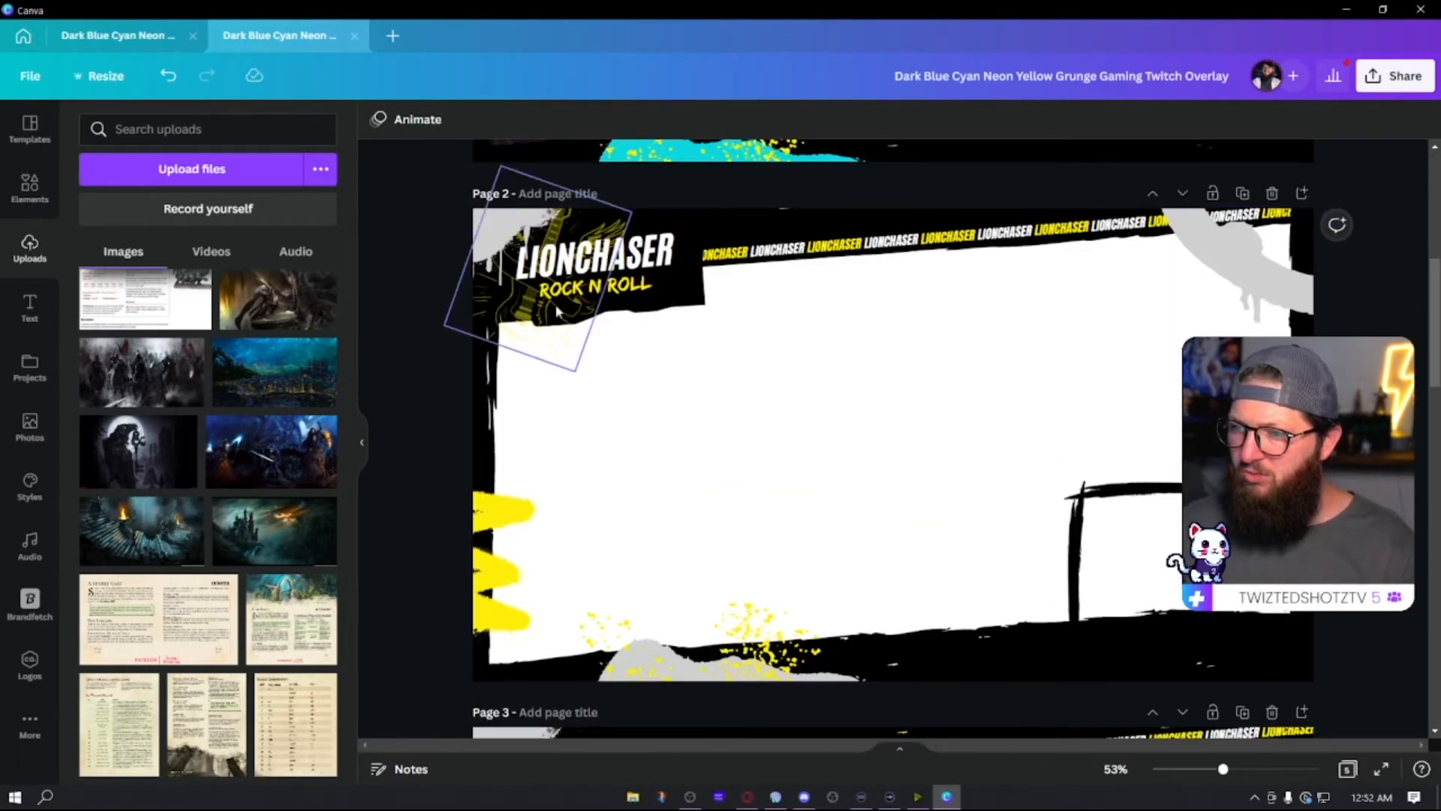
scroll(820, 524, "down", 10)
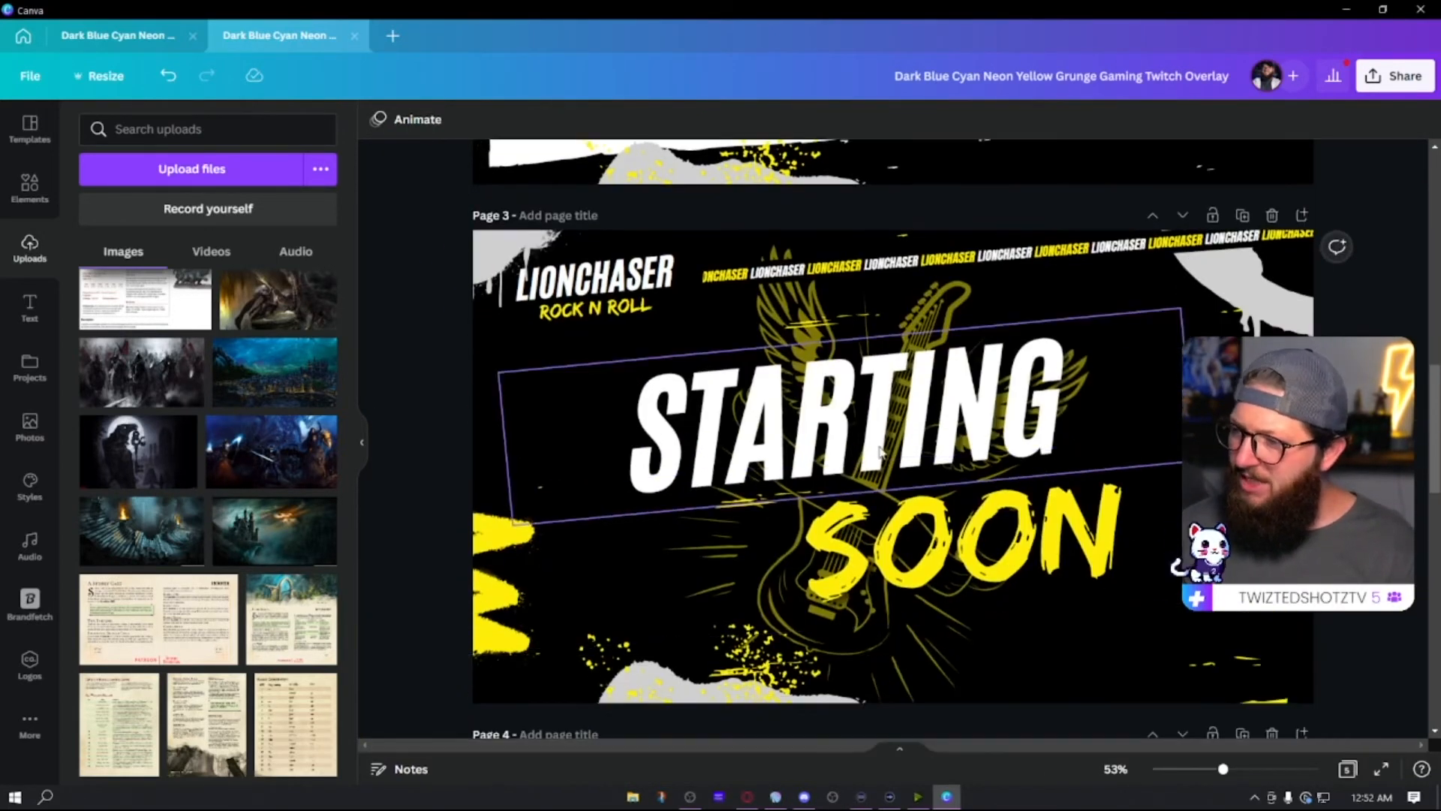
scroll(817, 478, "down", 10)
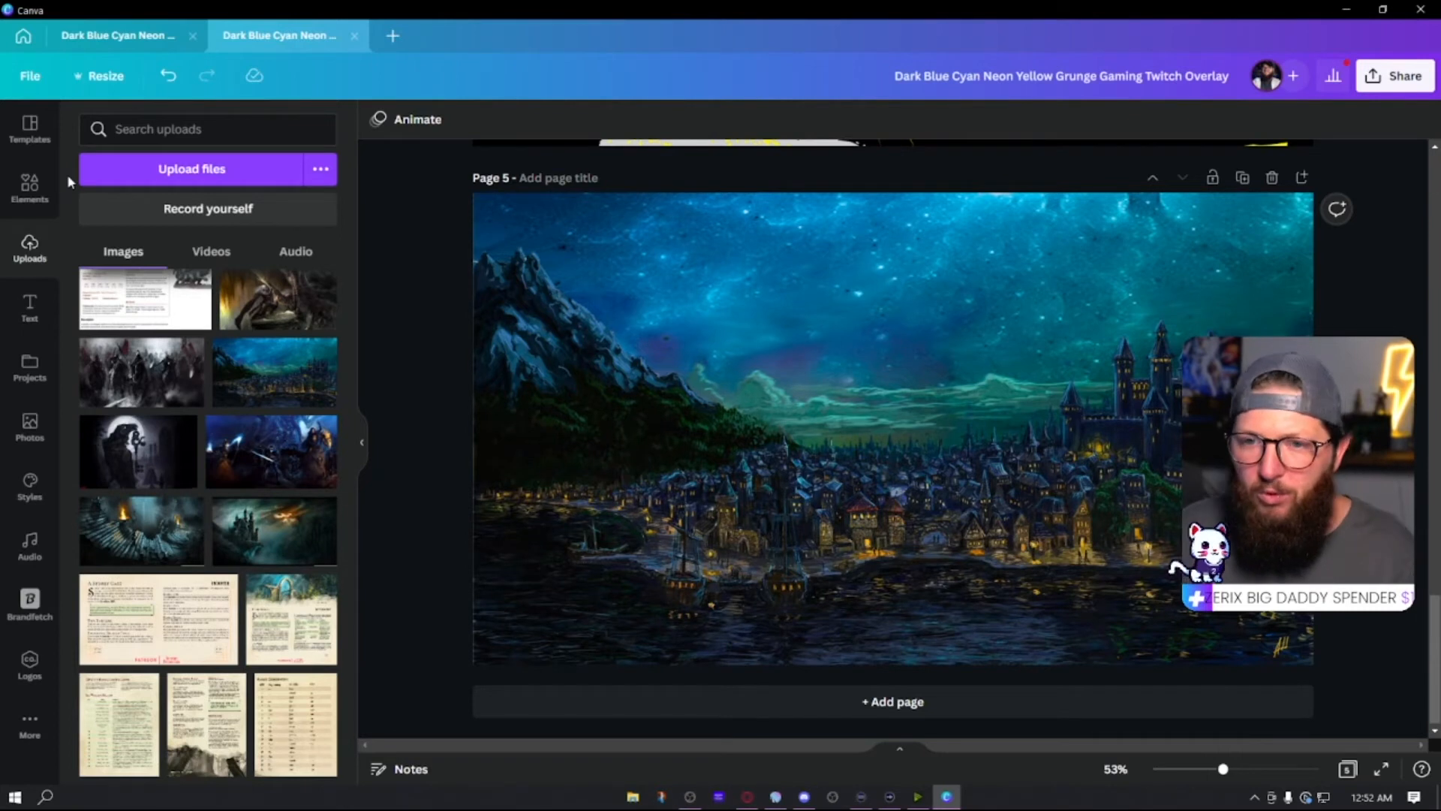
left_click(24, 260)
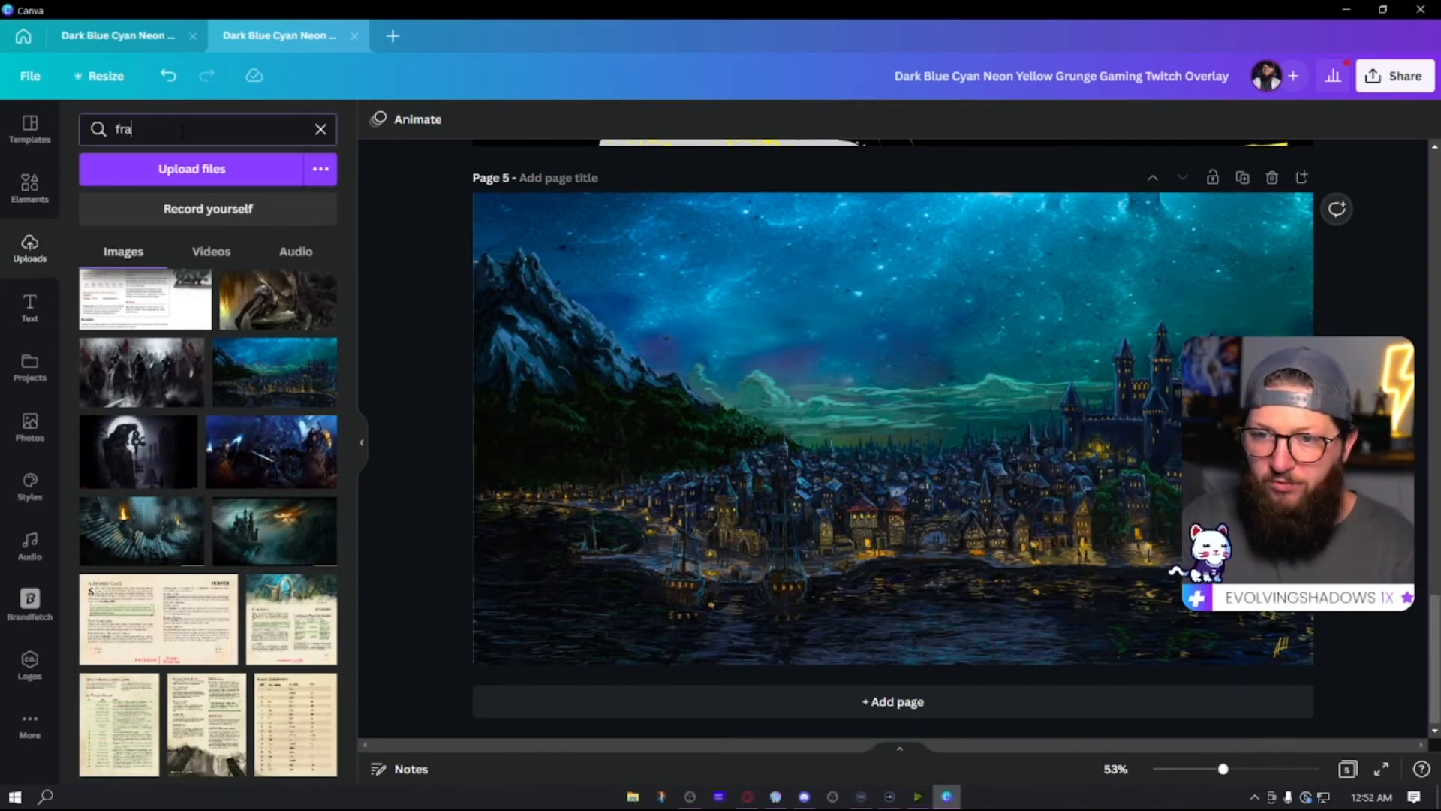
key("BackSpace")
key("BackSpace")
key("BackSpace")
key("BackSpace")
key("BackSpace")
key("BackSpace")
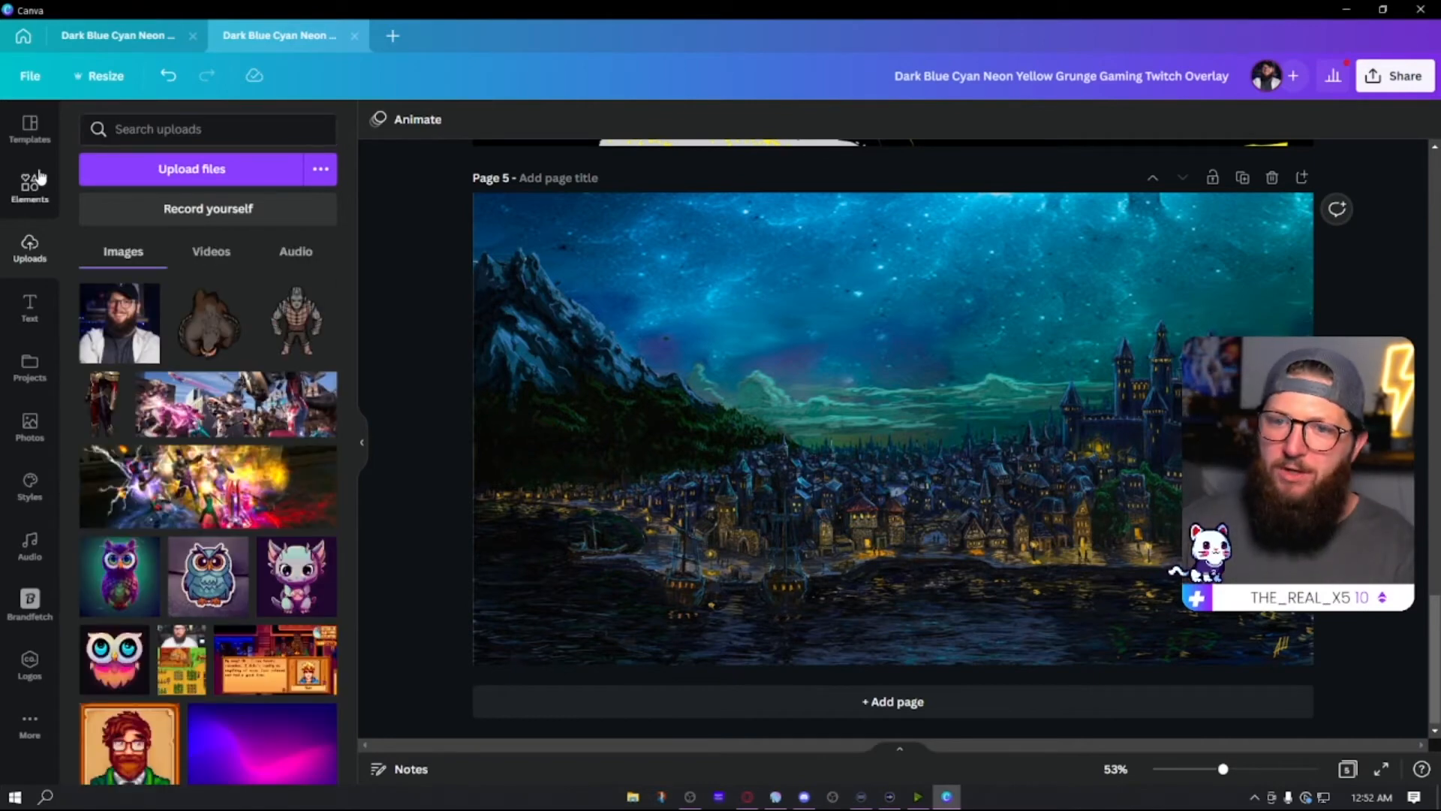
- Find a landscape rectangular frame by searching elements for "frame", add it to page 5, and shrink it into the lower-left area
left_click(30, 183)
double_click(192, 128)
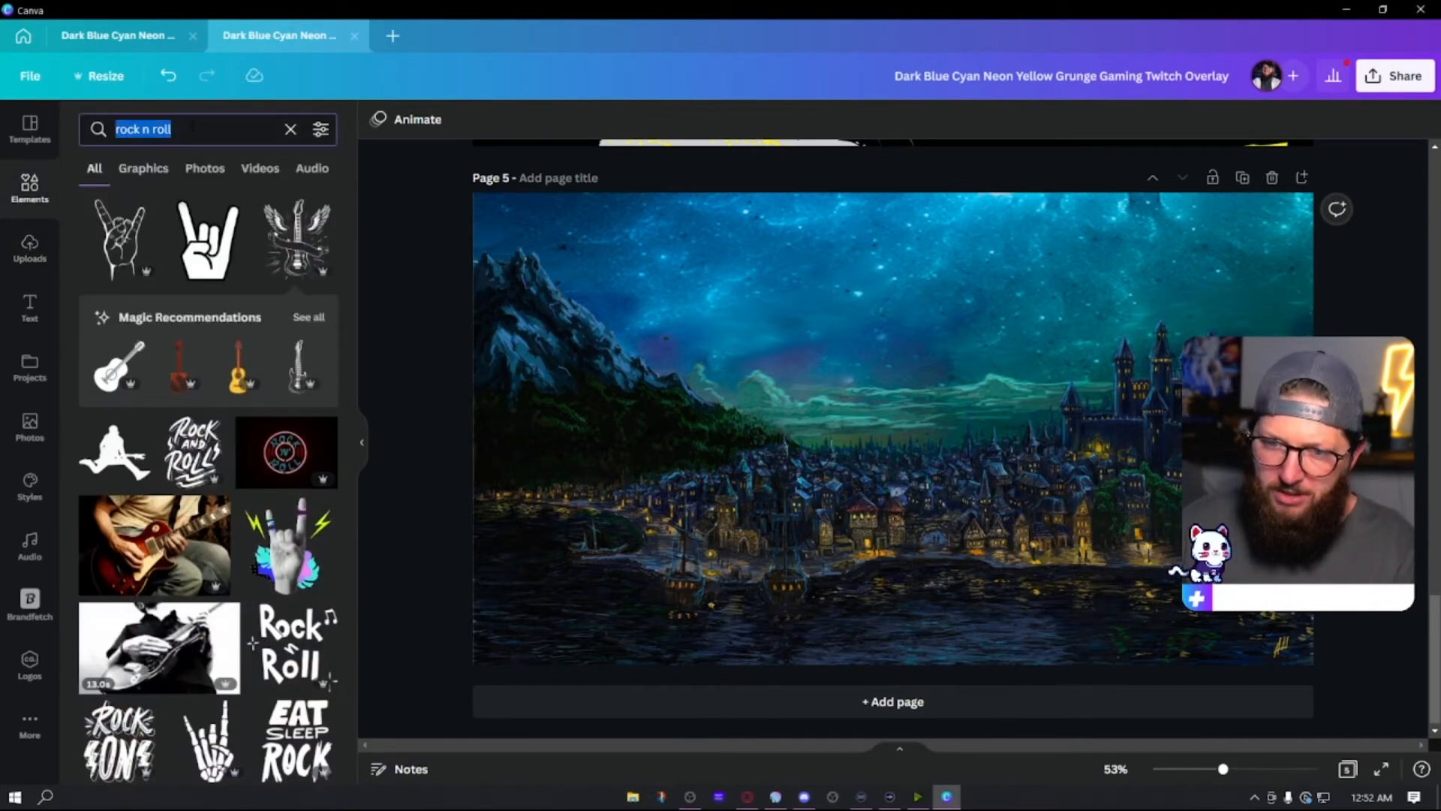
type("frame")
key("Return")
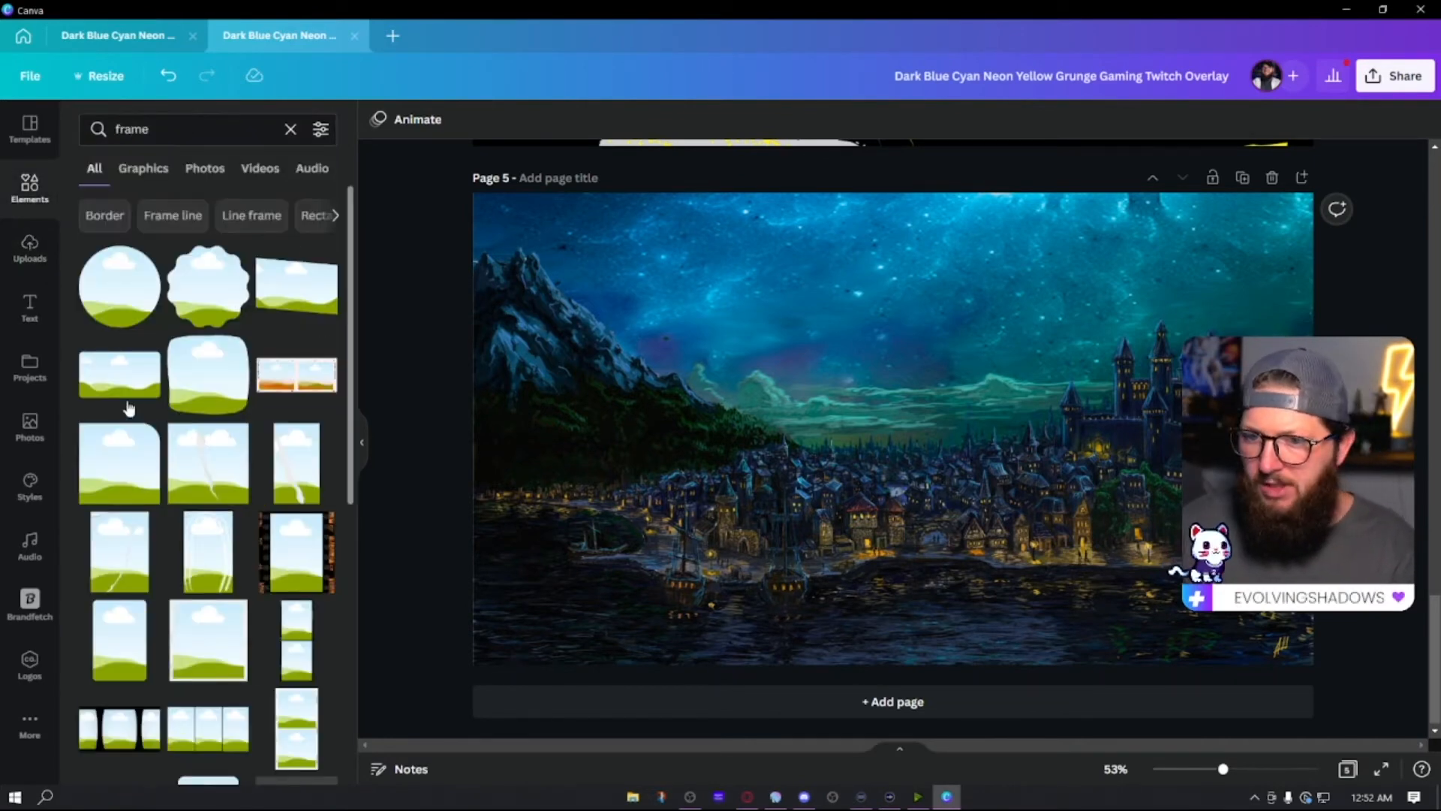
scroll(298, 517, "down", 10)
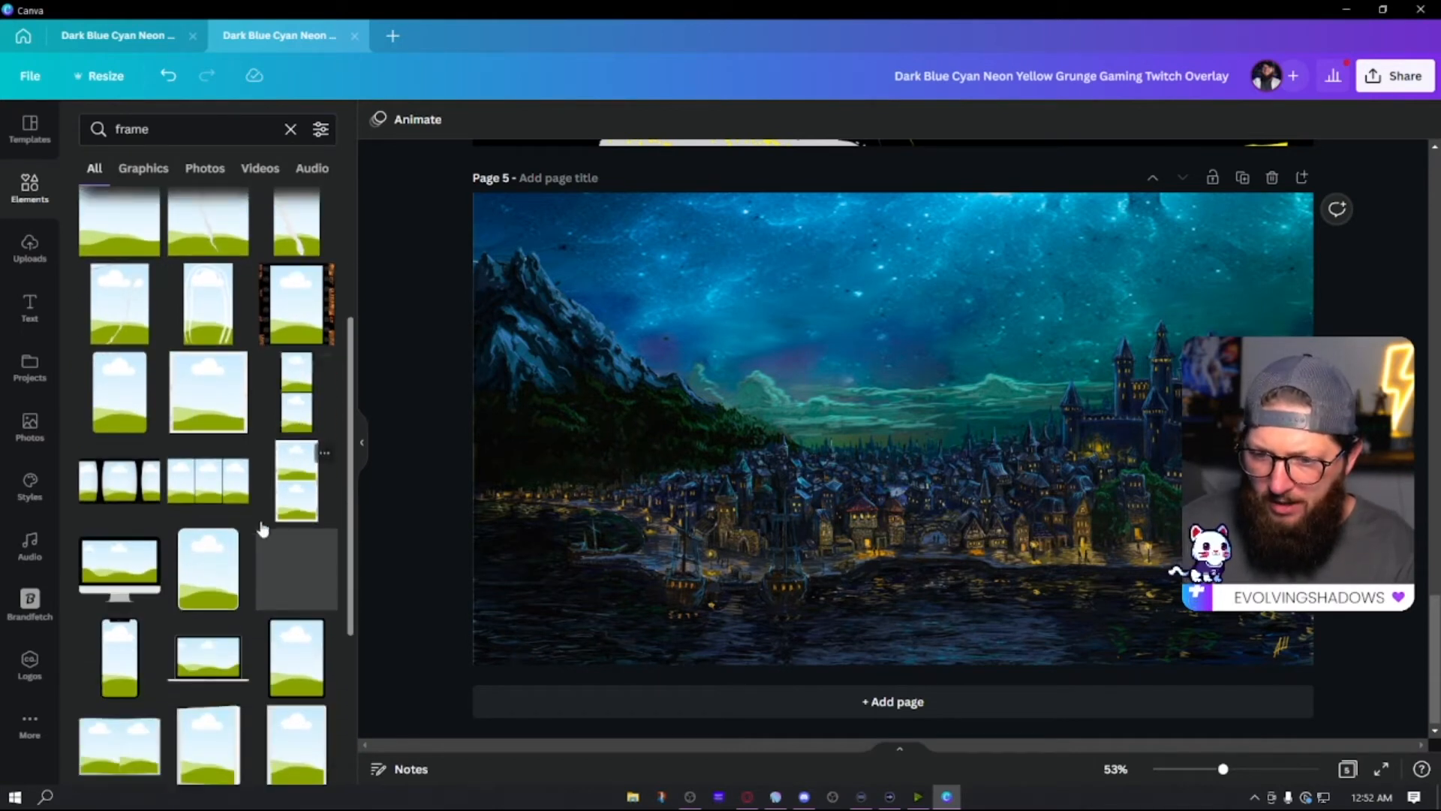
scroll(258, 534, "down", 2)
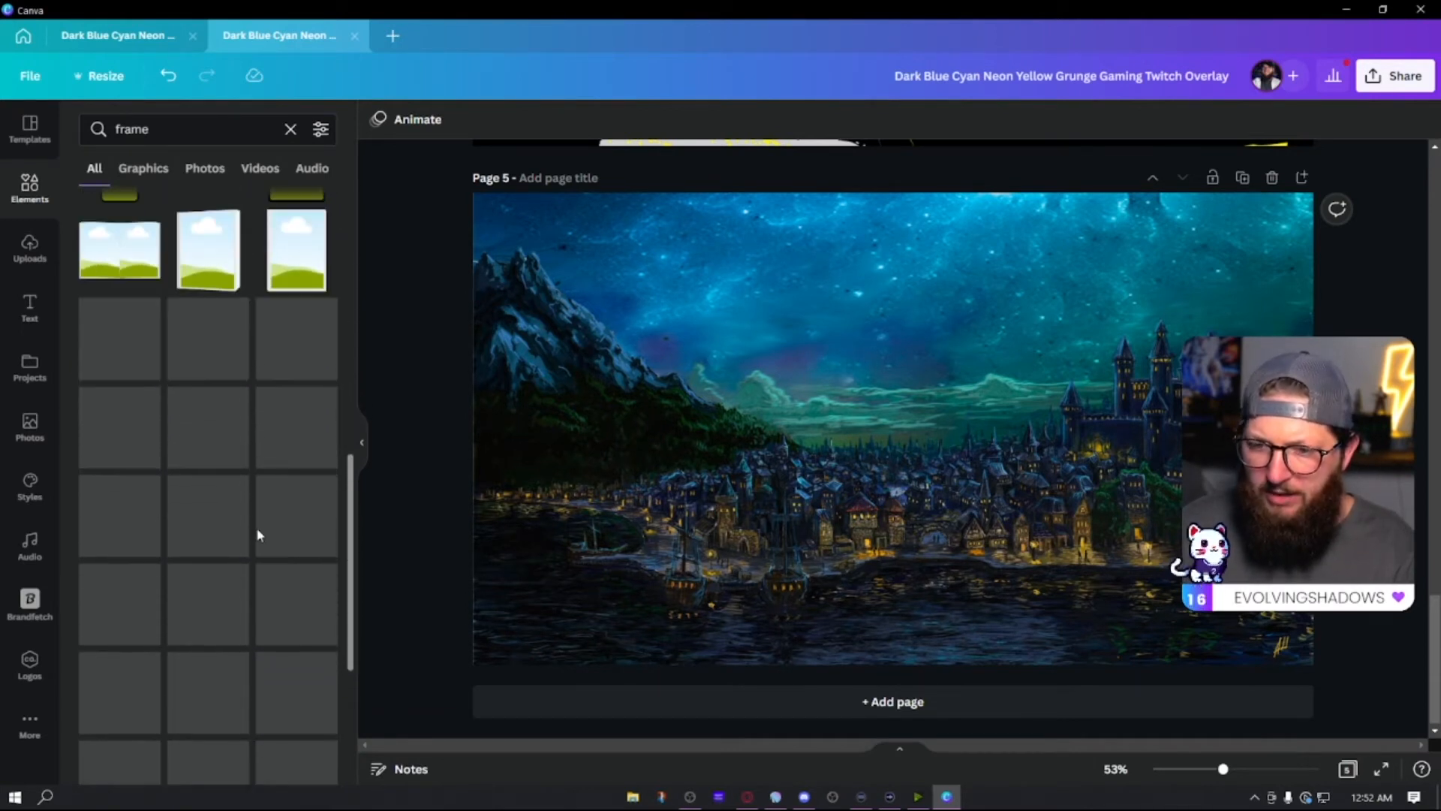
left_click(220, 377)
left_click_drag(1108, 309, 829, 465)
left_click_drag(748, 515, 606, 507)
- Fill the page 5 frame with the uploaded webcam photo of the bearded man holding his hand behind his head
left_click(30, 252)
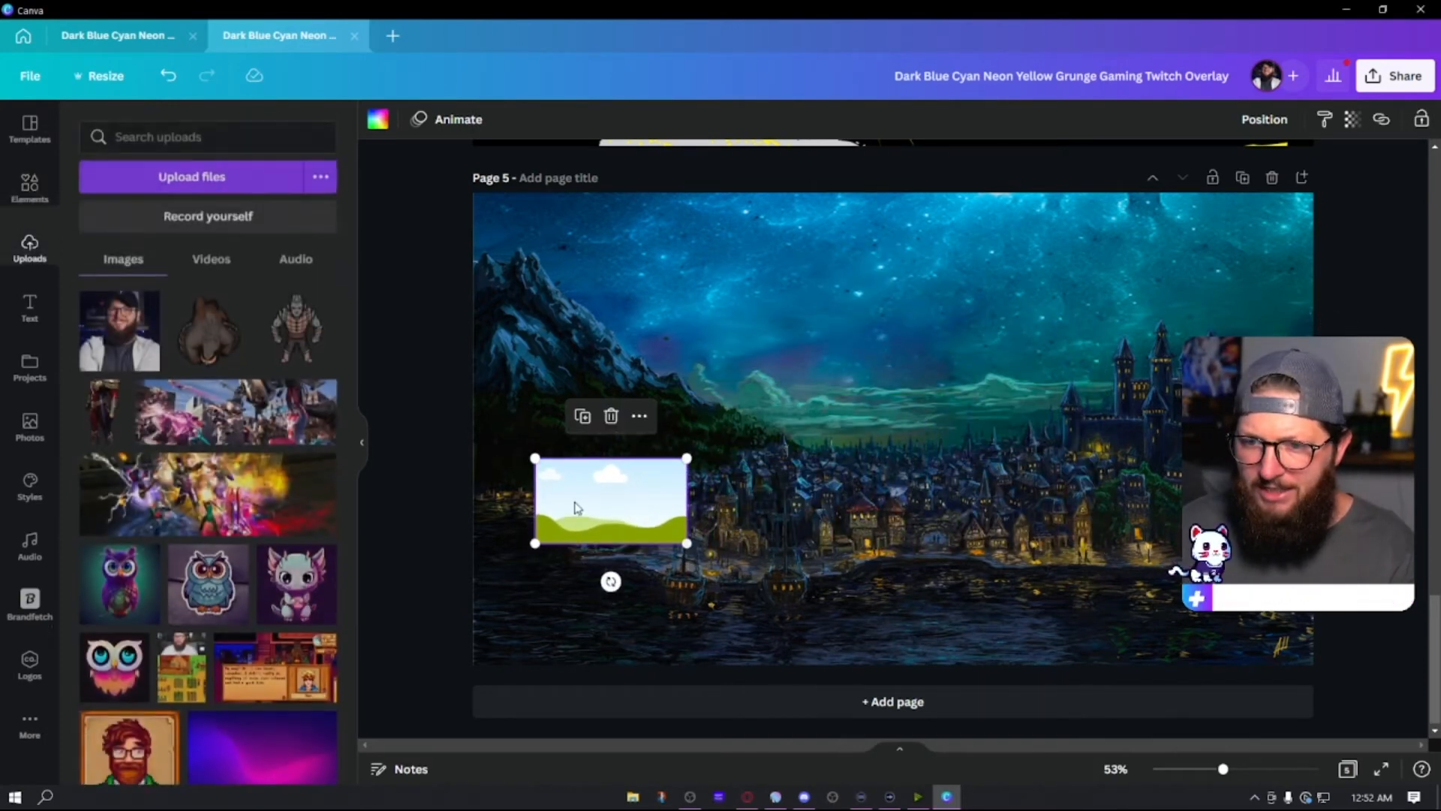
scroll(215, 550, "down", 15)
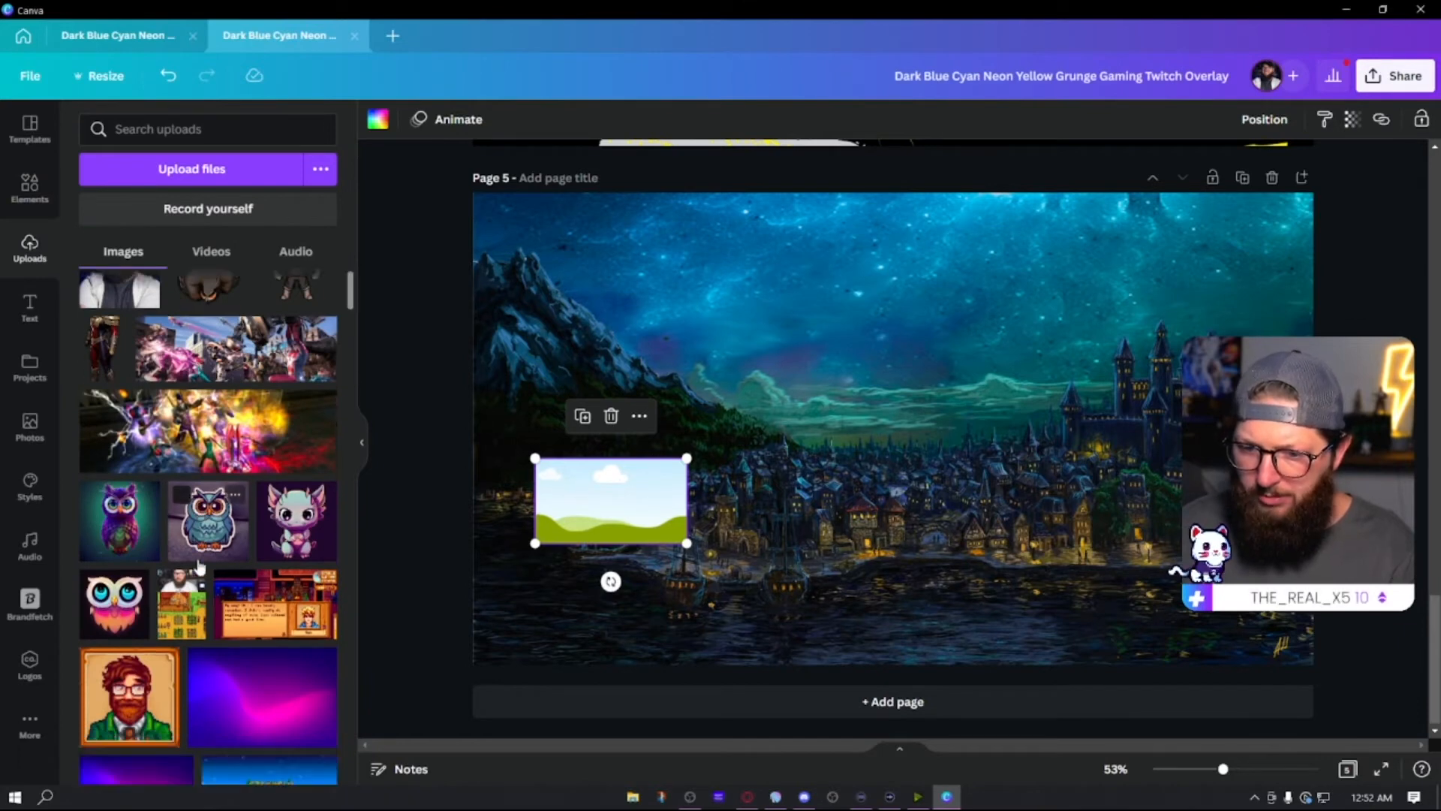
scroll(215, 550, "down", 20)
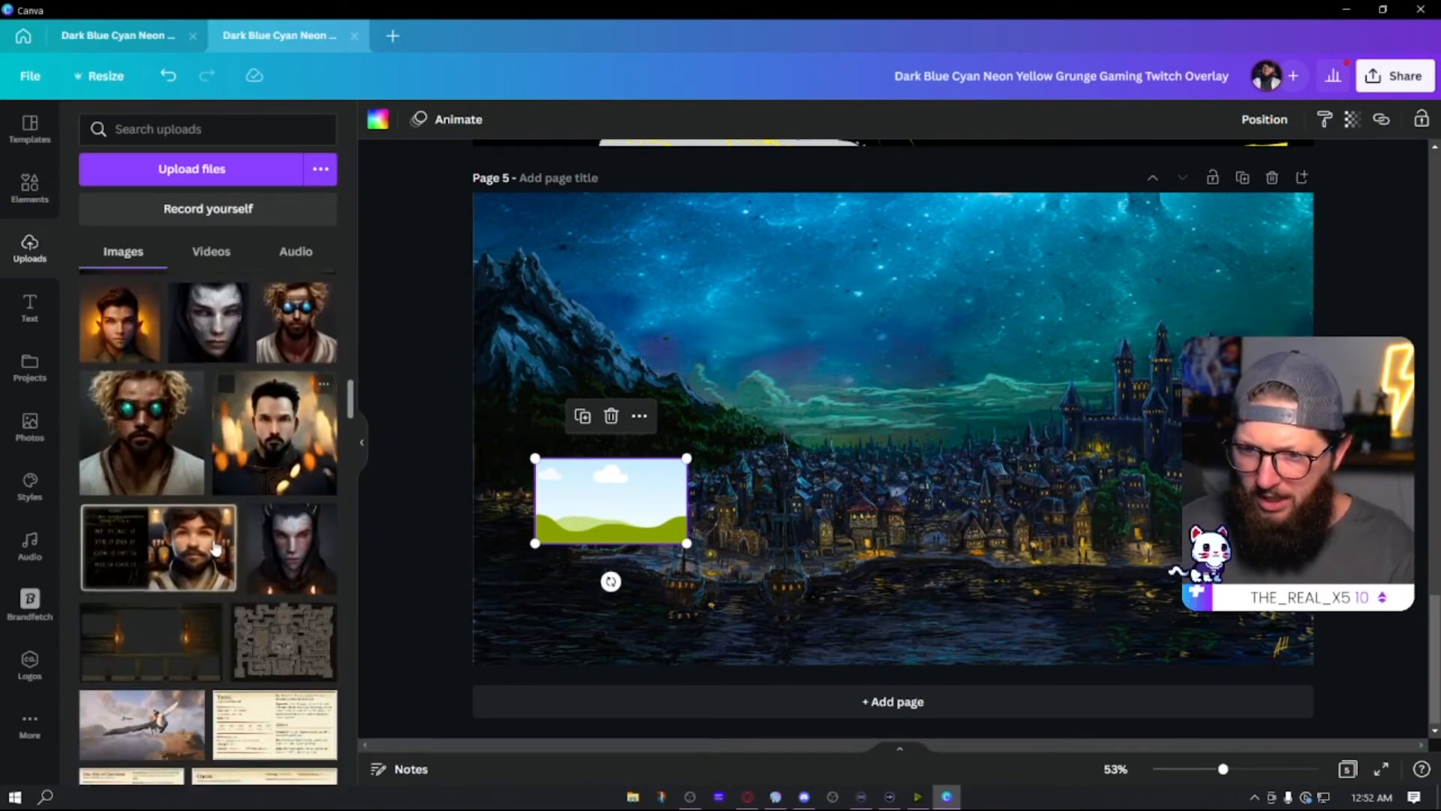
scroll(223, 543, "down", 20)
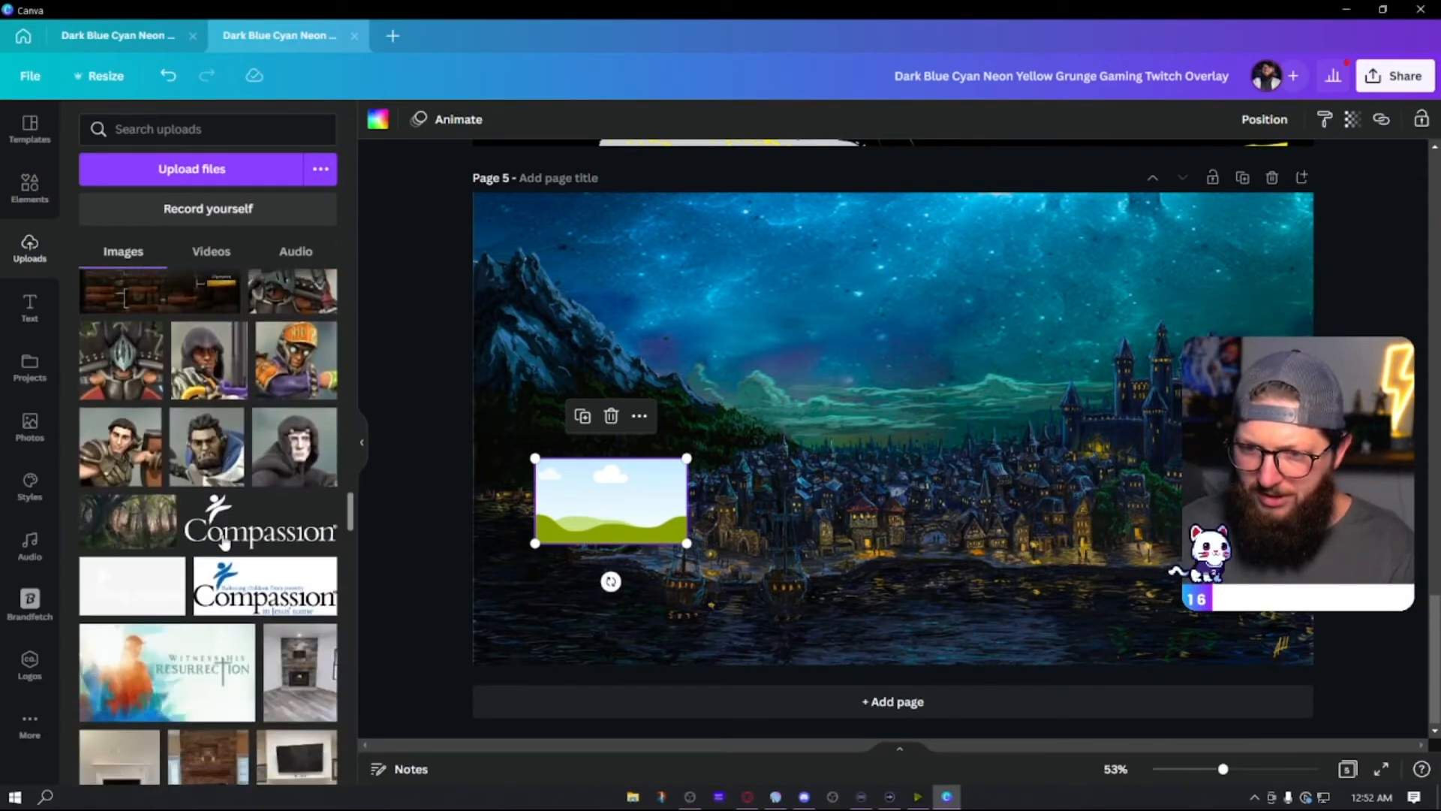
scroll(223, 540, "down", 15)
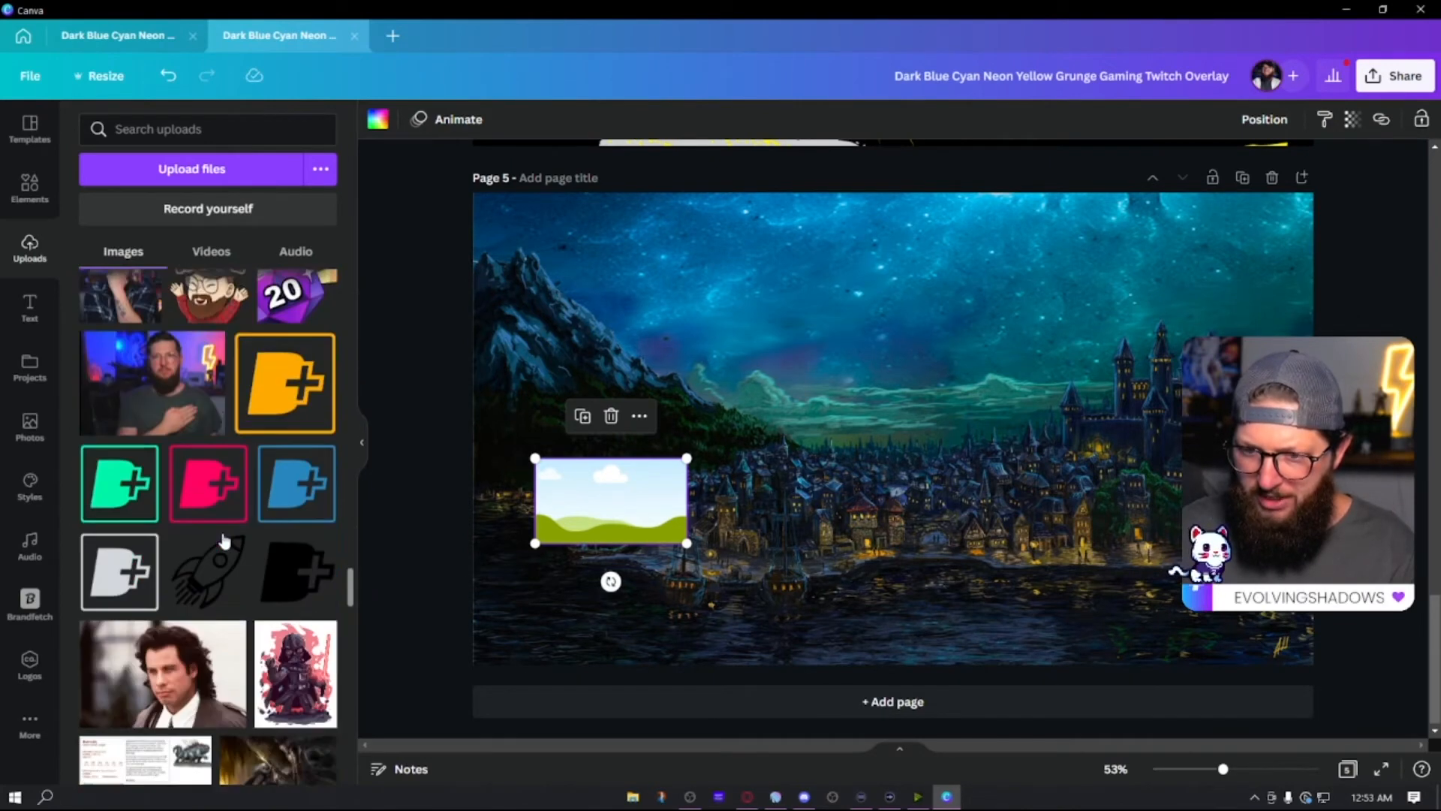
left_click_drag(255, 593, 611, 516)
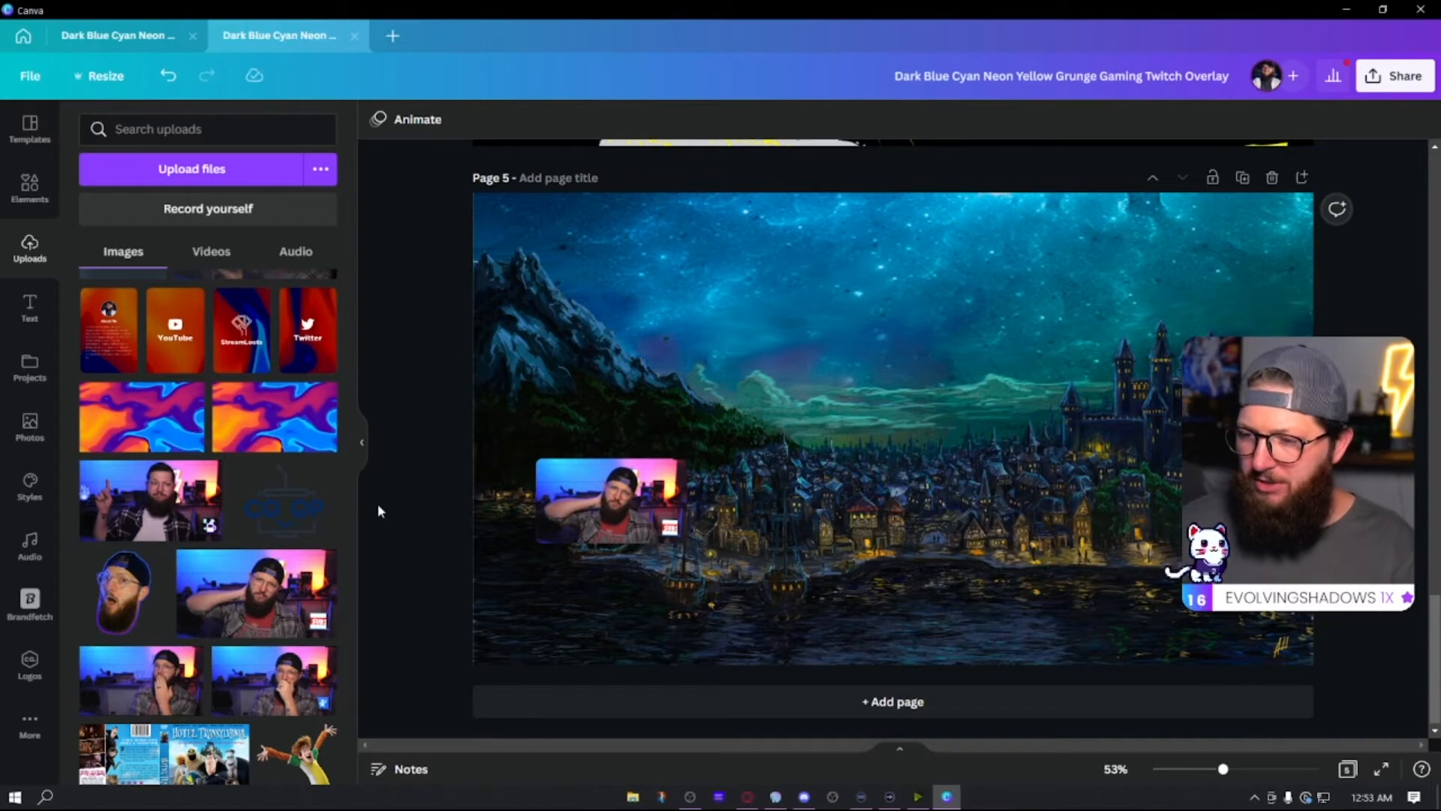
- Copy the yellow winged guitar from page 4 to page 5, shrink it and center it over the webcam frame
scroll(406, 513, "up", 10)
scroll(407, 533, "up", 4)
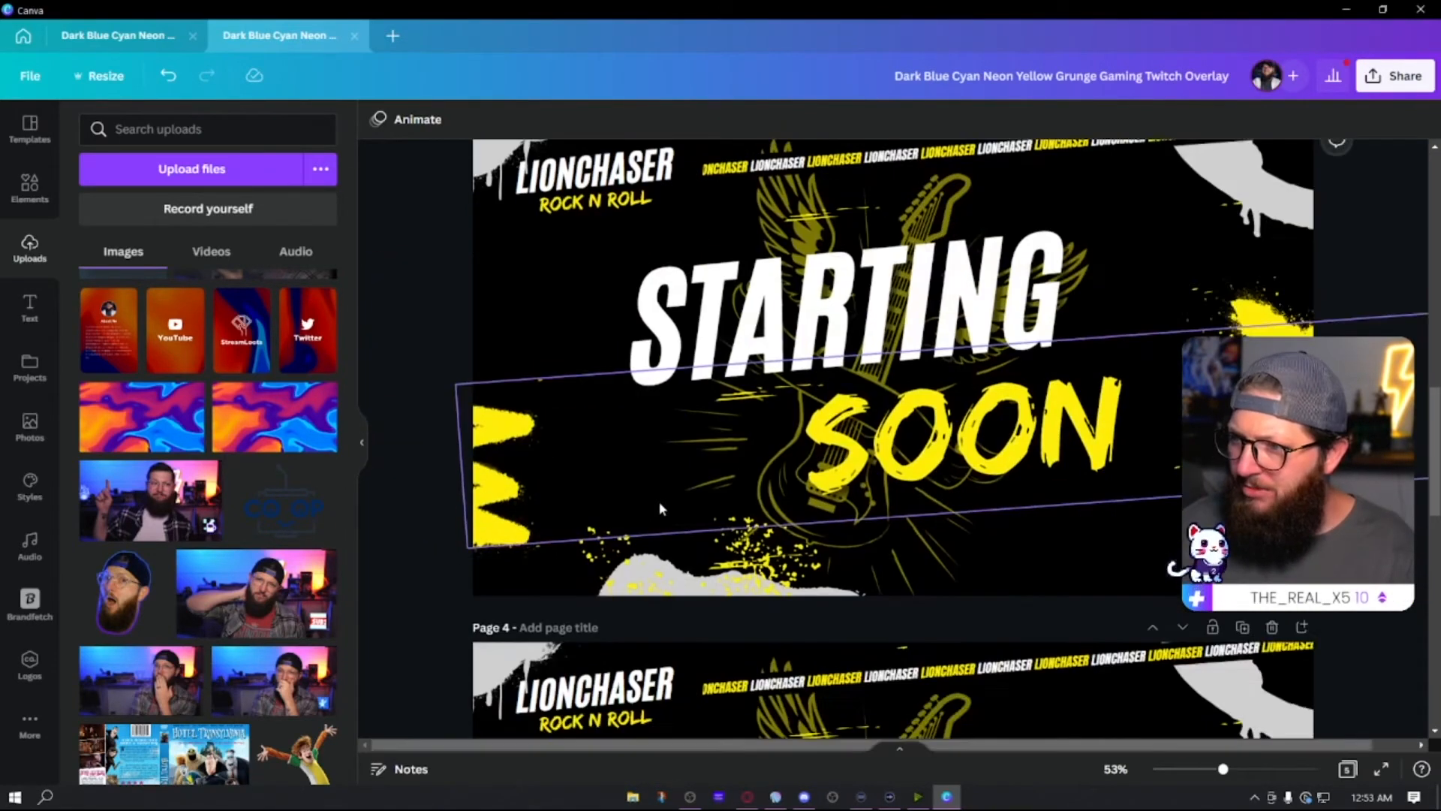
scroll(656, 502, "down", 7)
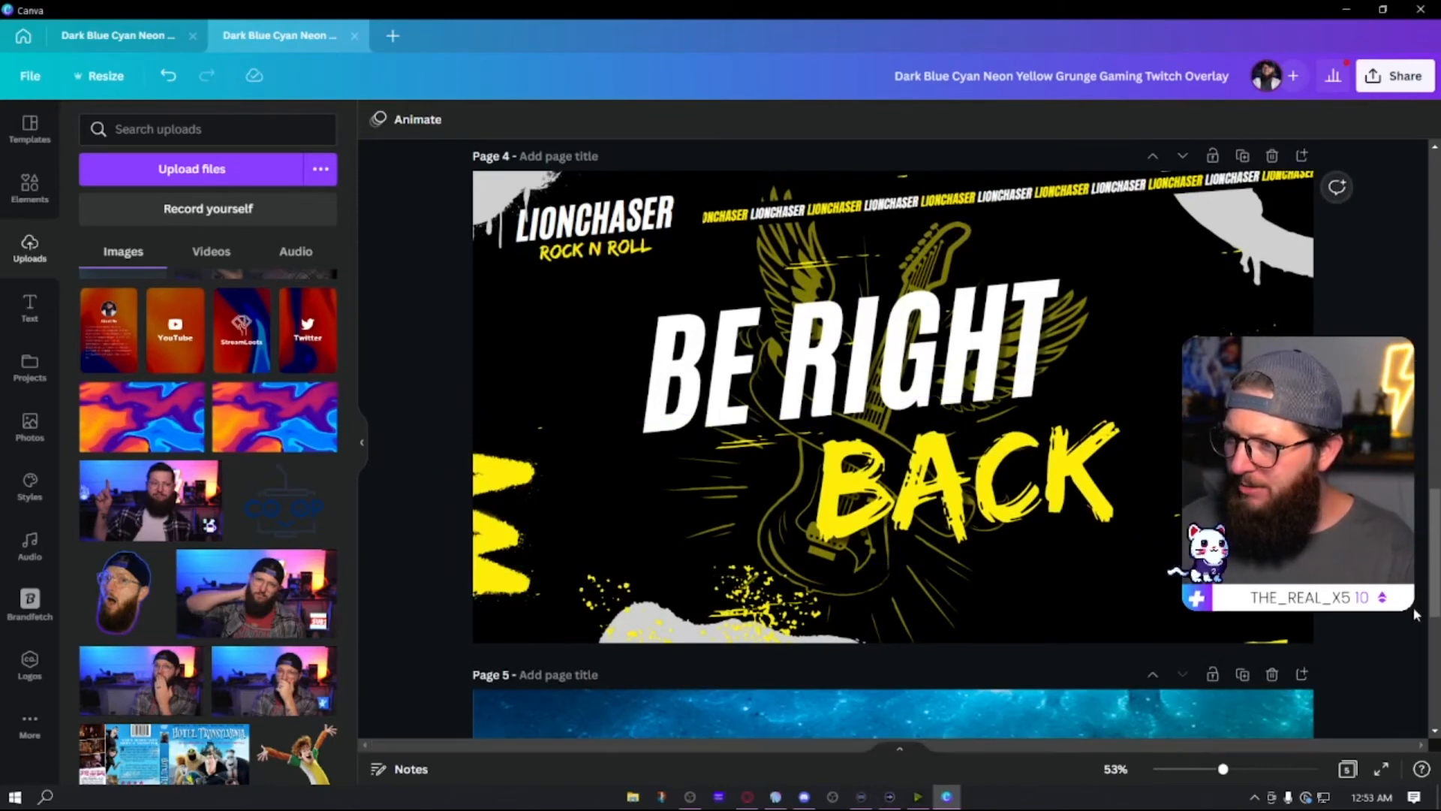
left_click(879, 602)
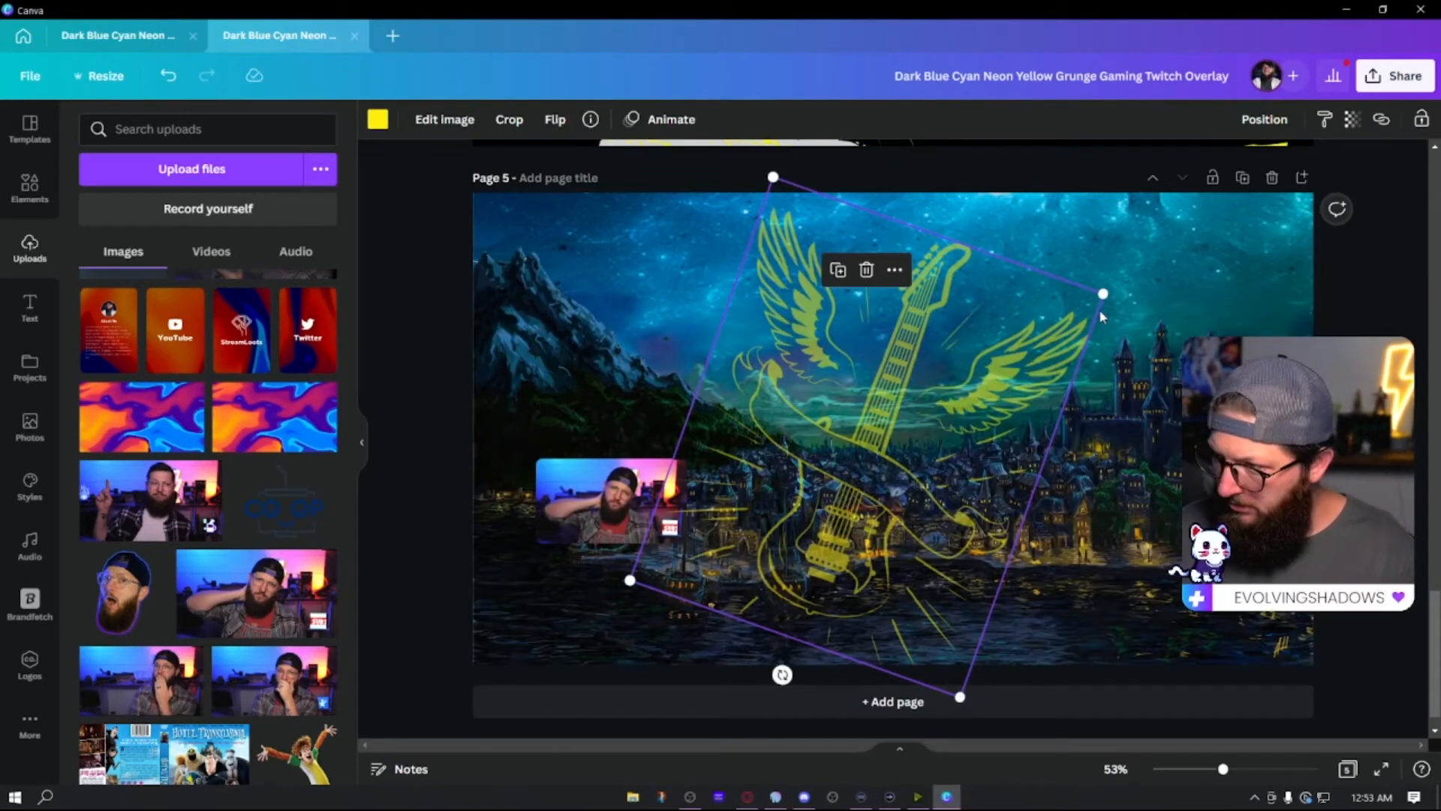
left_click_drag(1101, 297, 873, 492)
left_click_drag(765, 496, 626, 481)
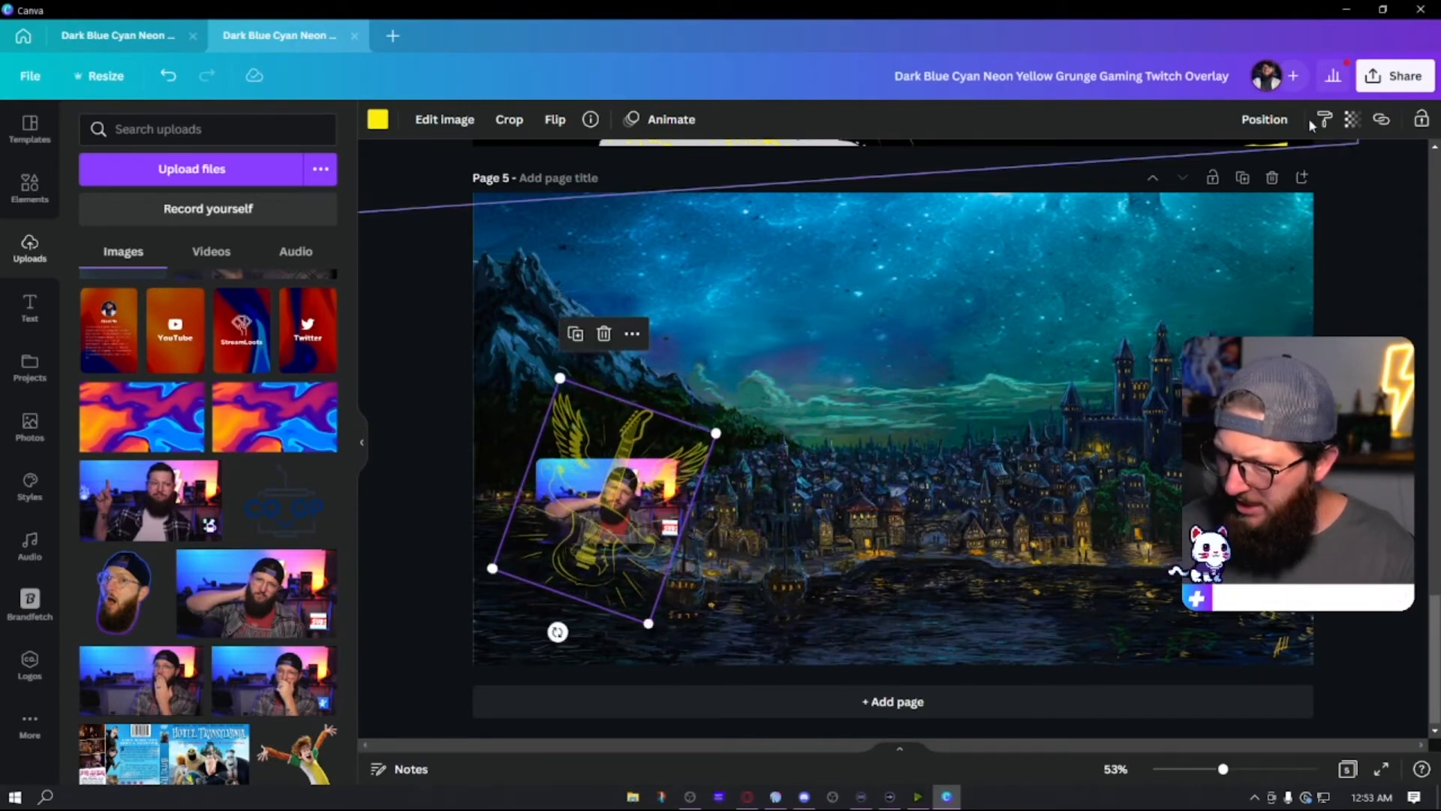
- Send the winged guitar on page 5 backward behind the webcam frame
left_click(1264, 119)
left_click(1204, 167)
left_click(1345, 368)
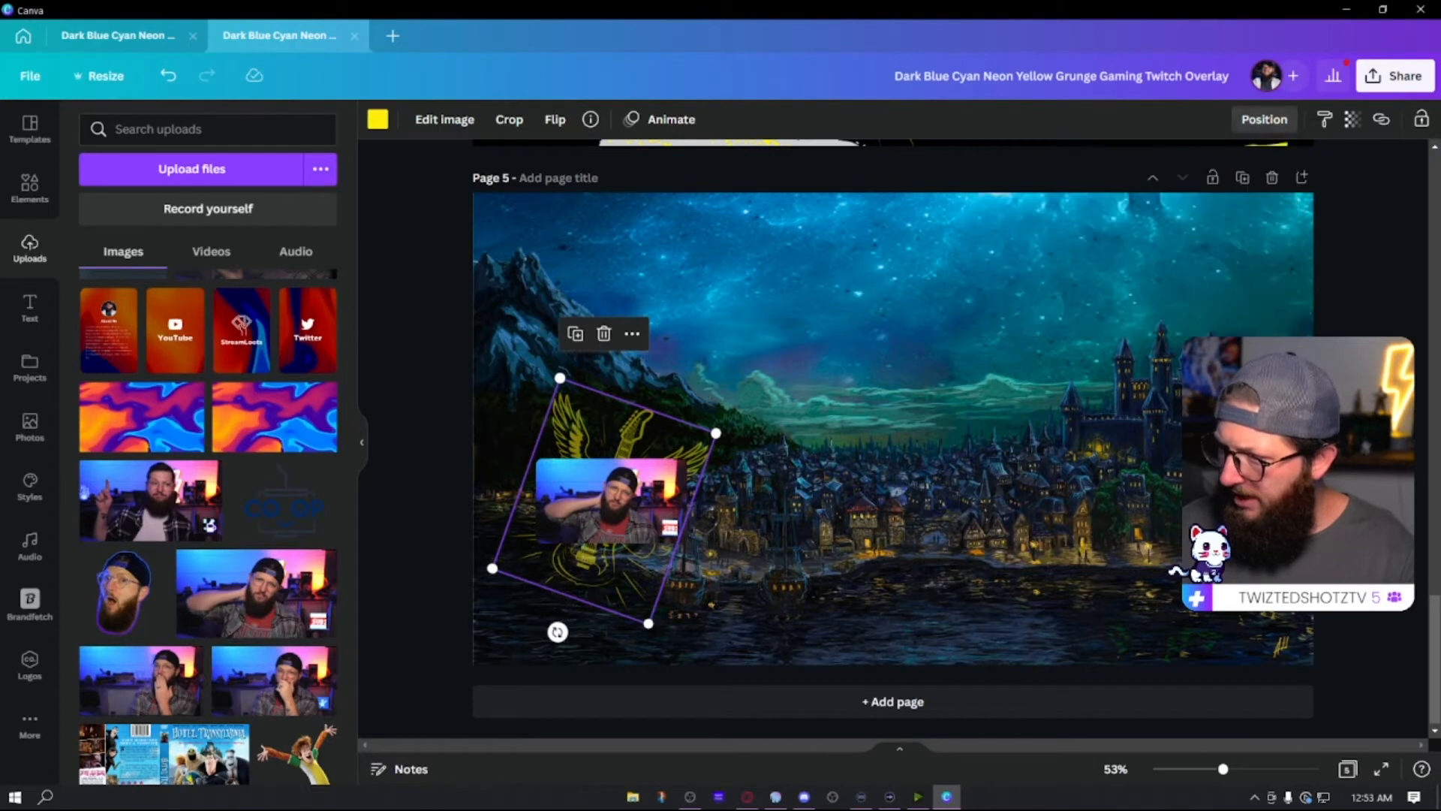
- Shrink the guitar on page 5 slightly and adjust its position so it peeks out around the webcam frame
left_click_drag(642, 437, 638, 425)
left_click(1344, 391)
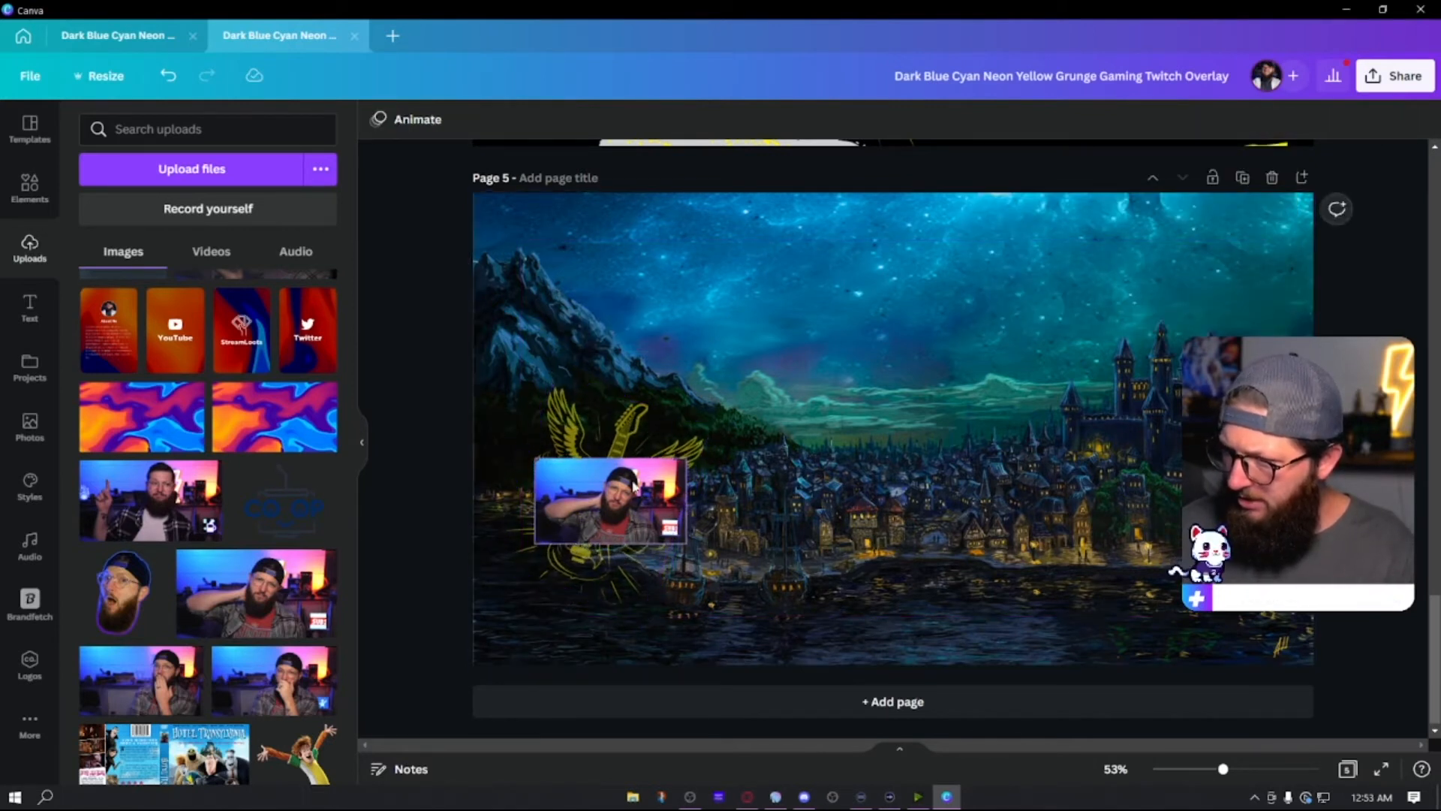
left_click(635, 415)
left_click_drag(558, 379, 564, 393)
left_click_drag(622, 445, 619, 442)
left_click(990, 578)
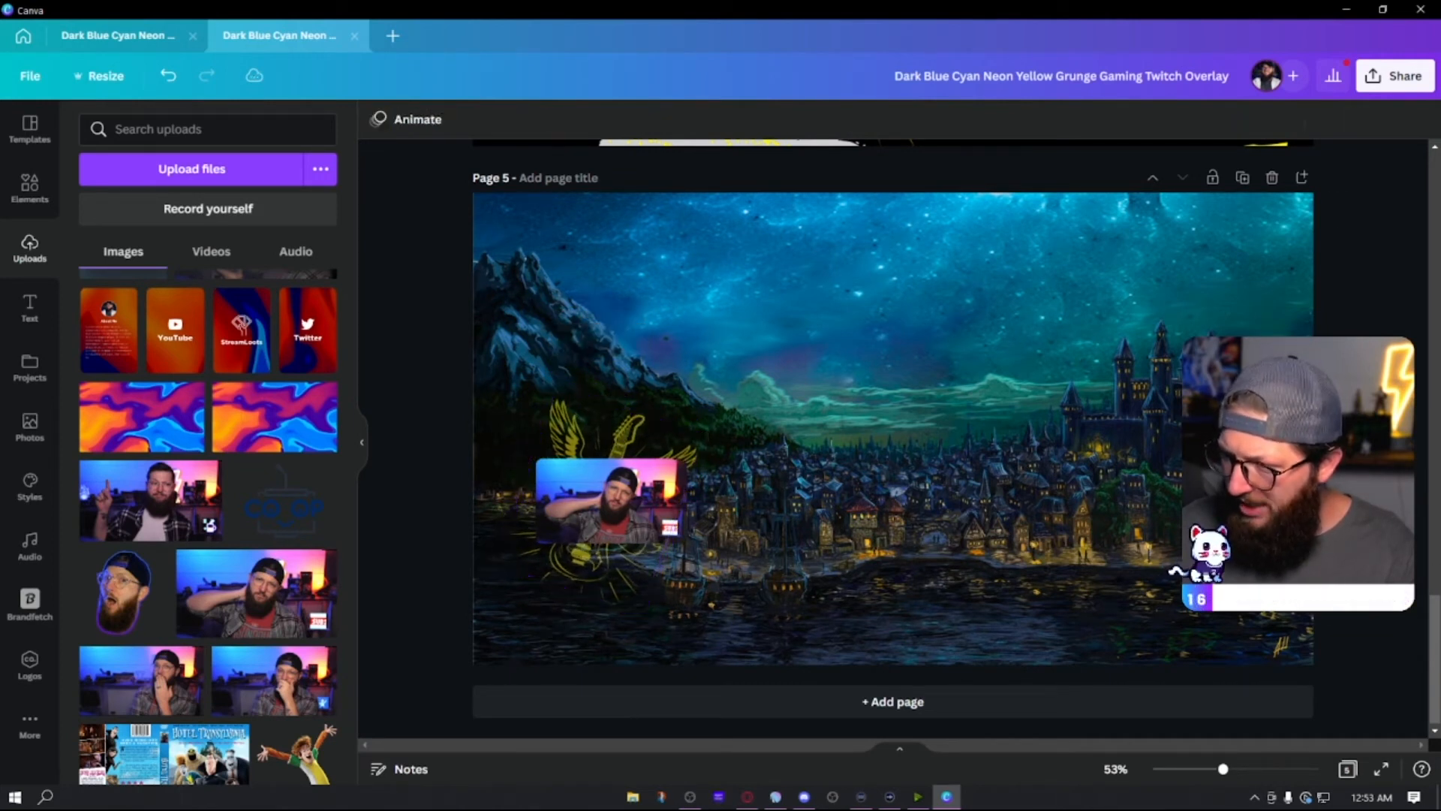
- Copy the slanted repeating LIONCHASER text strip from page 4 to page 5 and place it across the webcam frame's lower edge
scroll(985, 578, "up", 9)
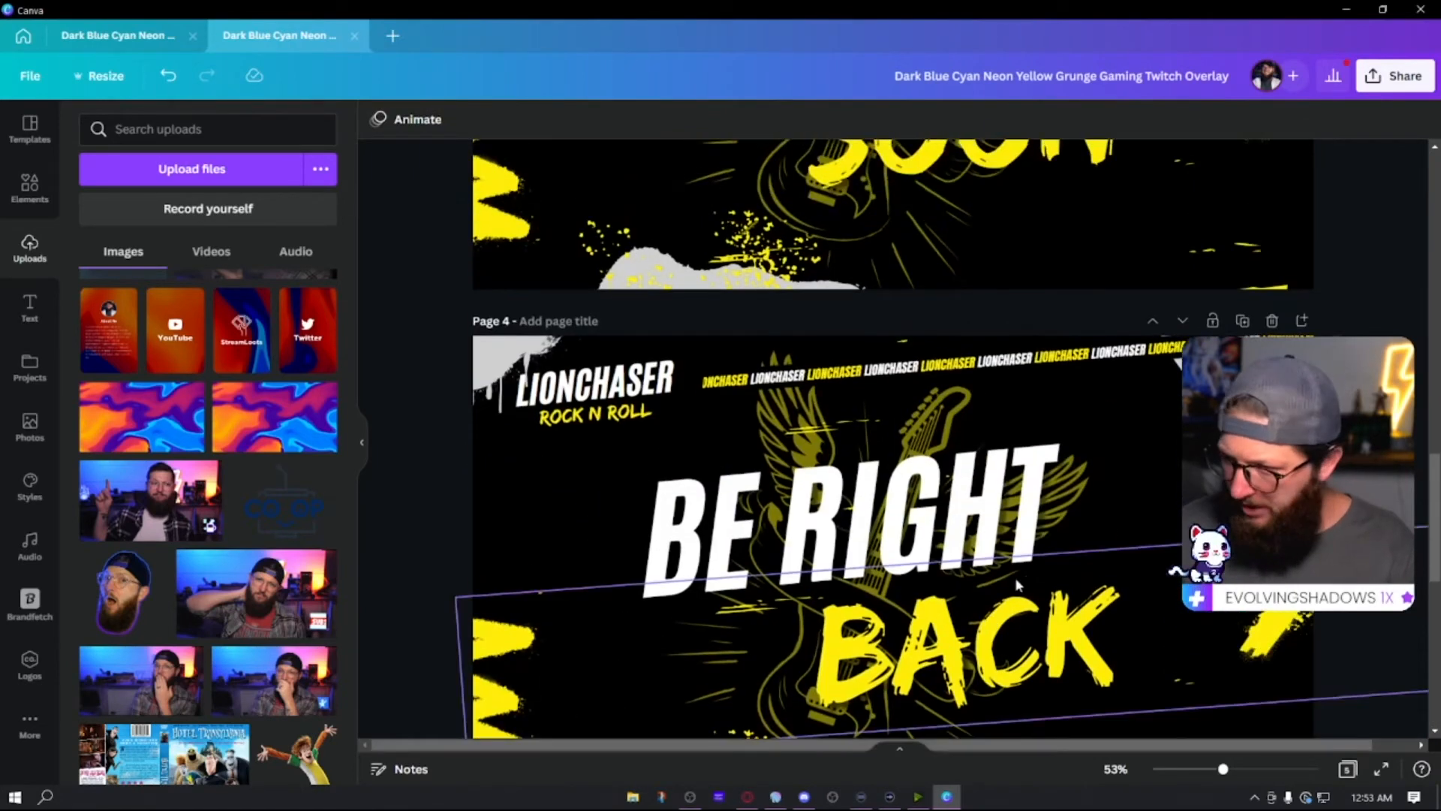
left_click(961, 366)
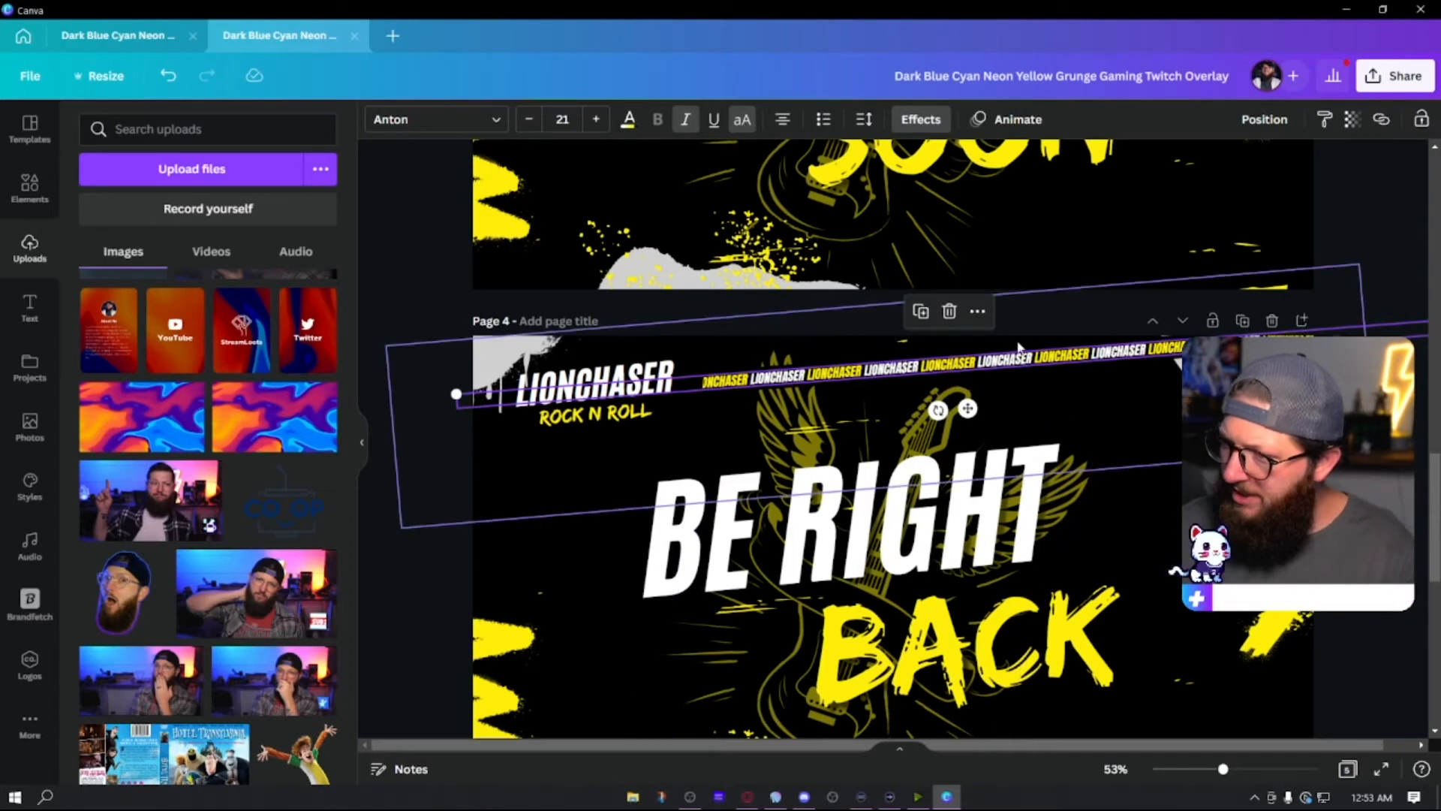
scroll(968, 420, "down", 9)
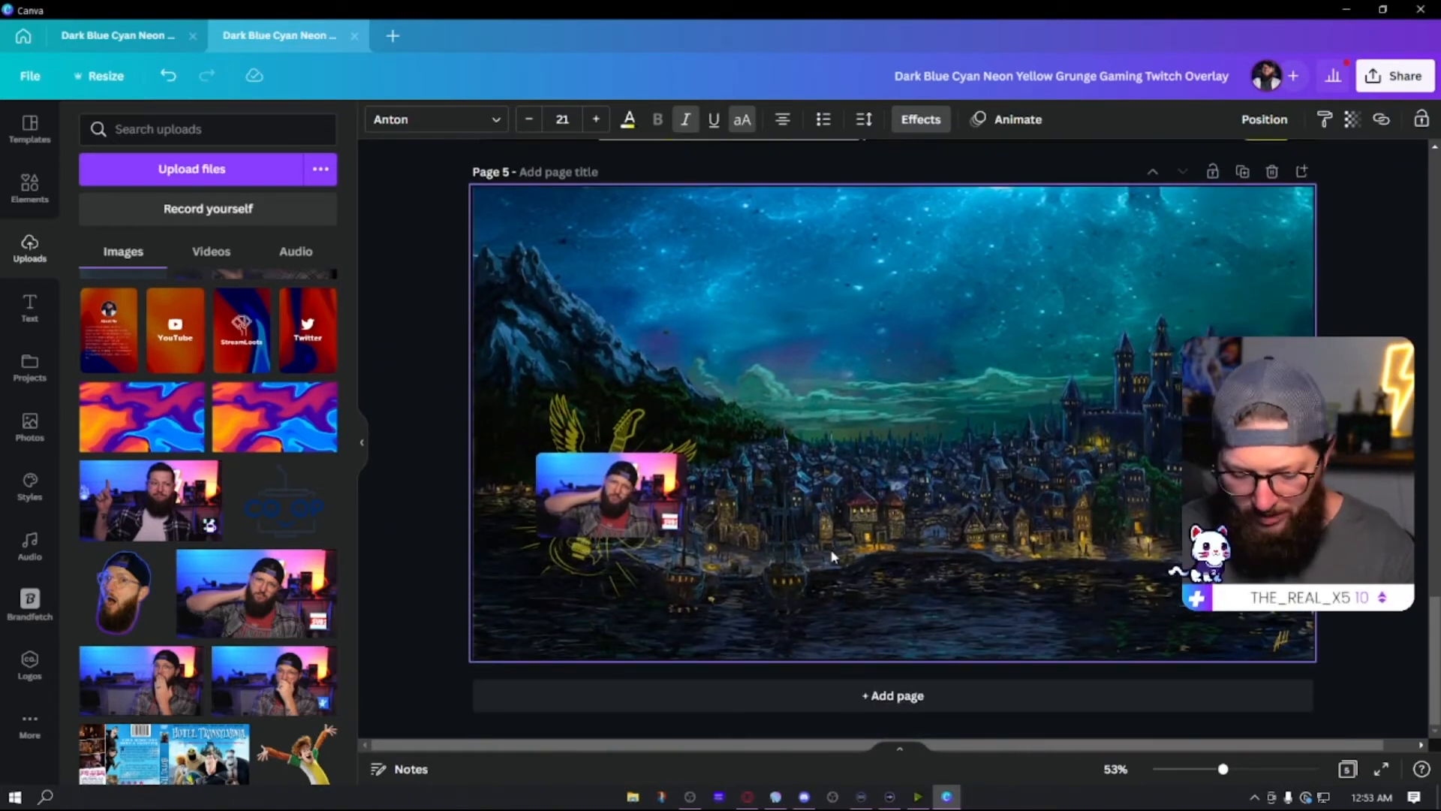
key("ctrl+v")
left_click_drag(904, 229, 908, 509)
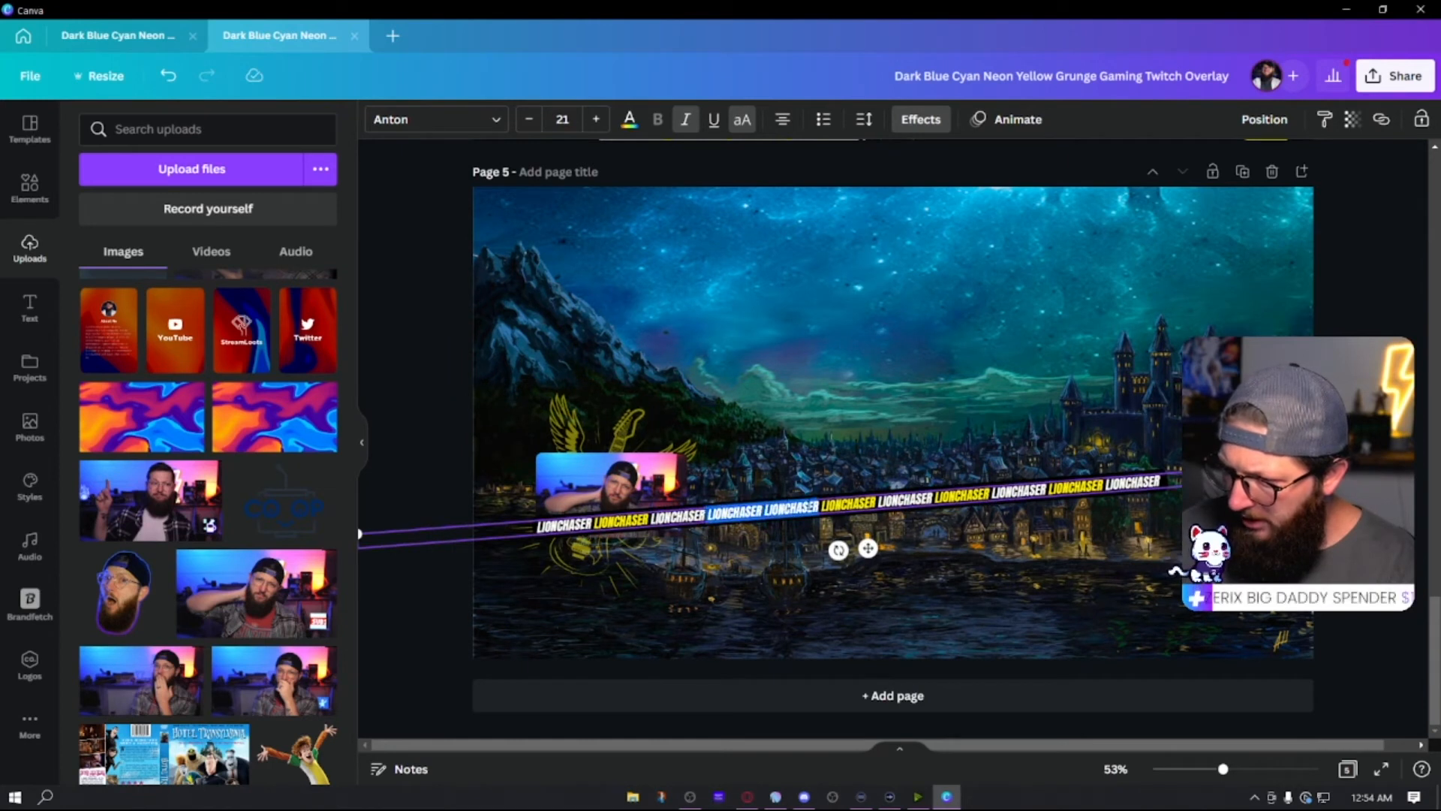
- Trim the LIONCHASER strip on page 5 to three words and fit its text box along the webcam frame's lower edge
key("BackSpace")
left_click_drag(922, 503, 699, 515)
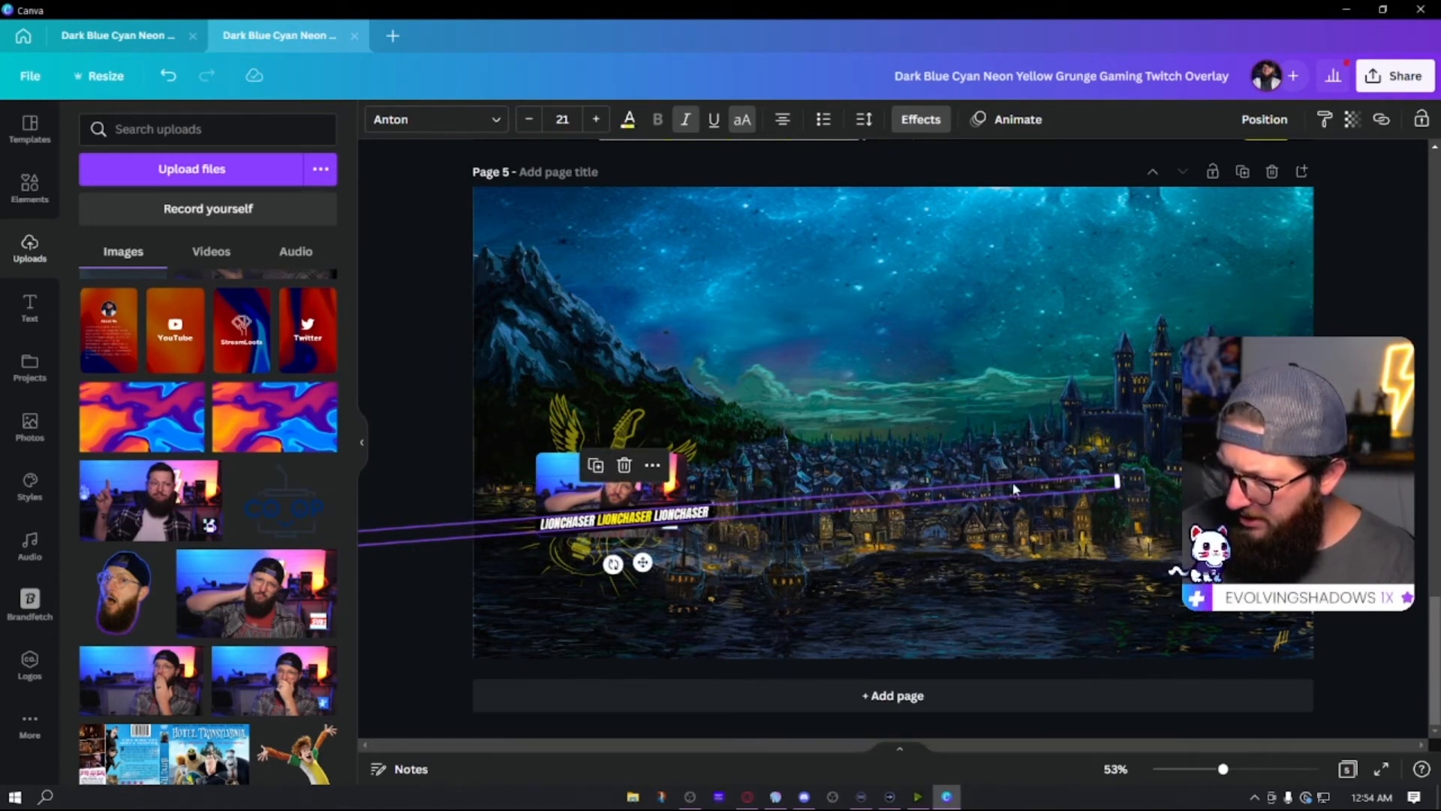
left_click_drag(1117, 483, 556, 522)
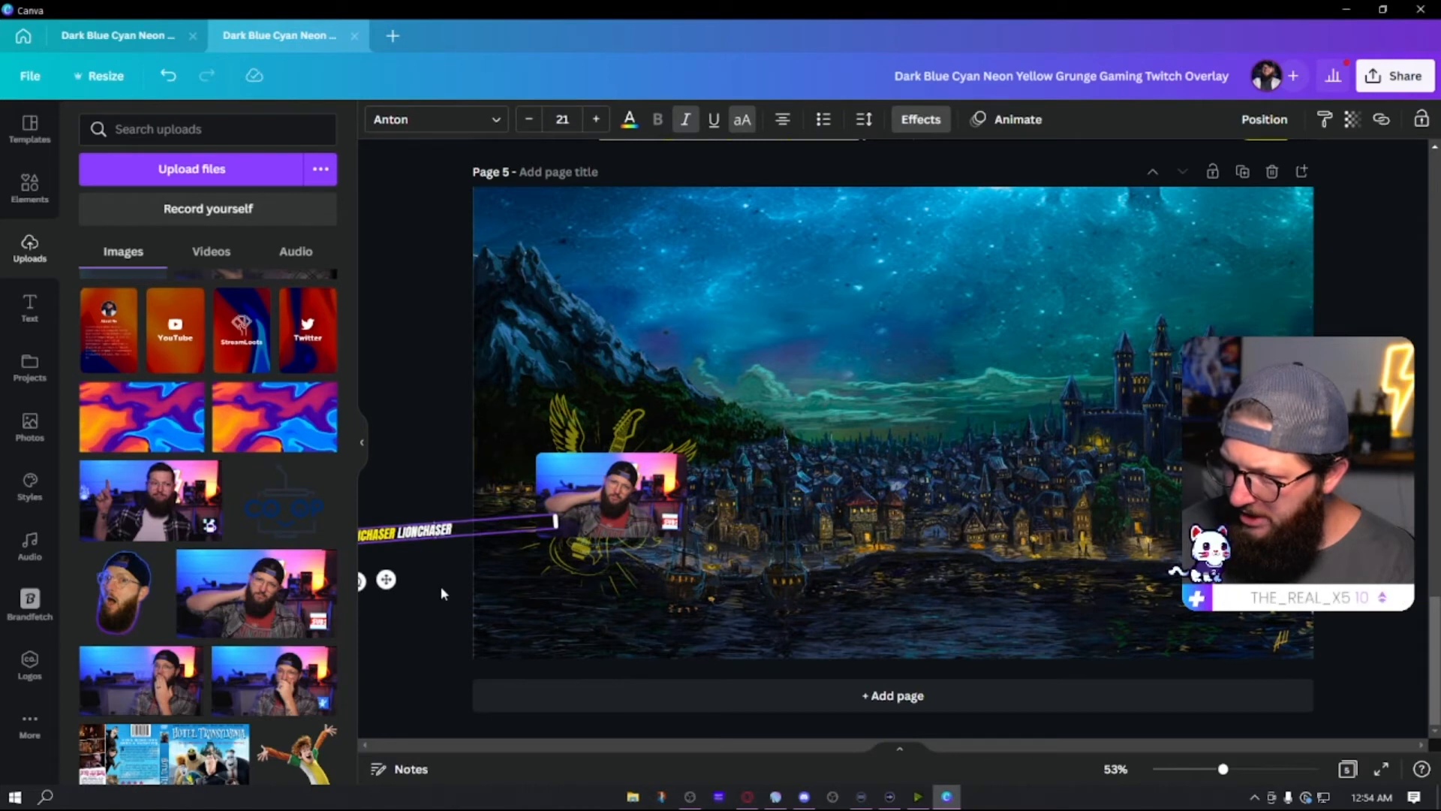
key("Delete")
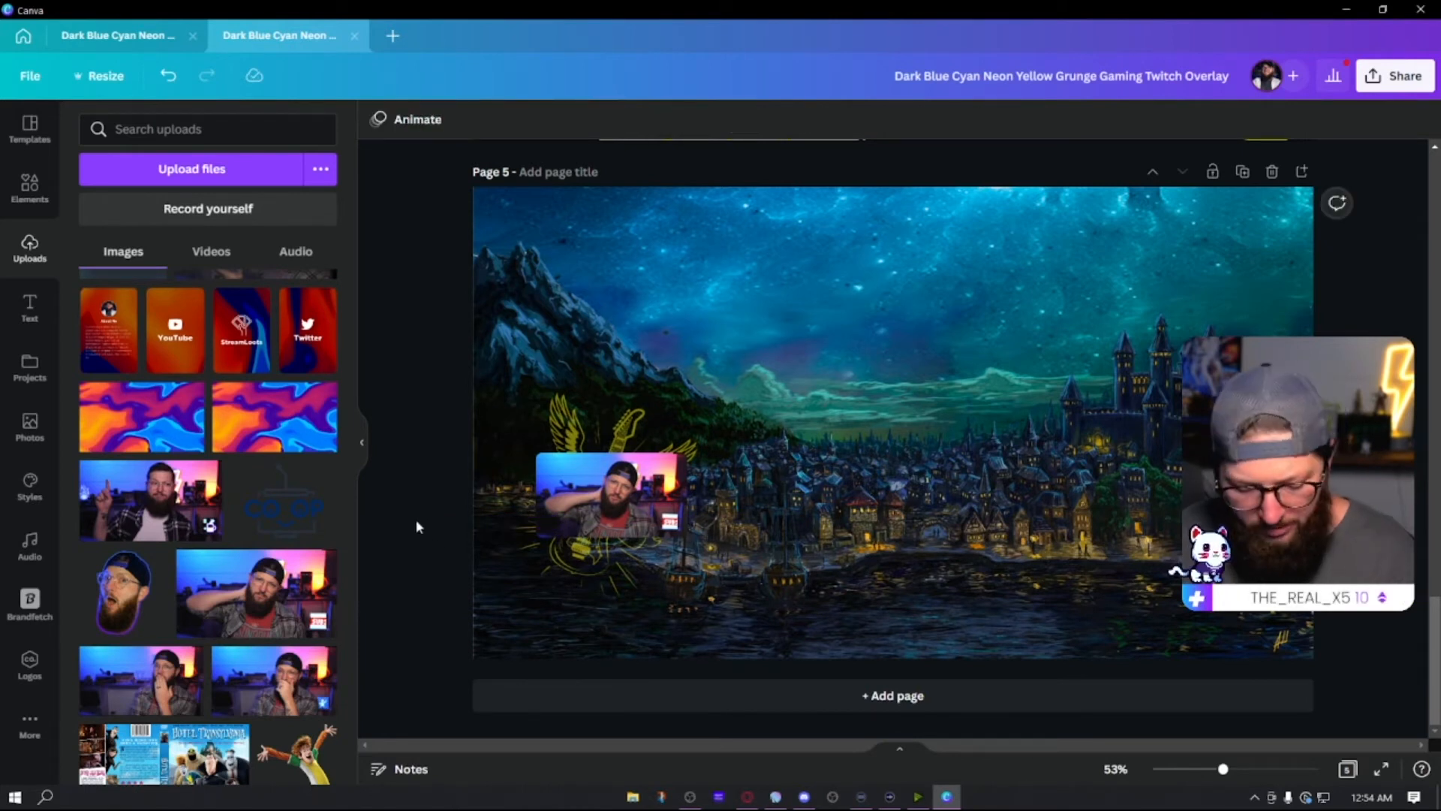
key("ctrl+z")
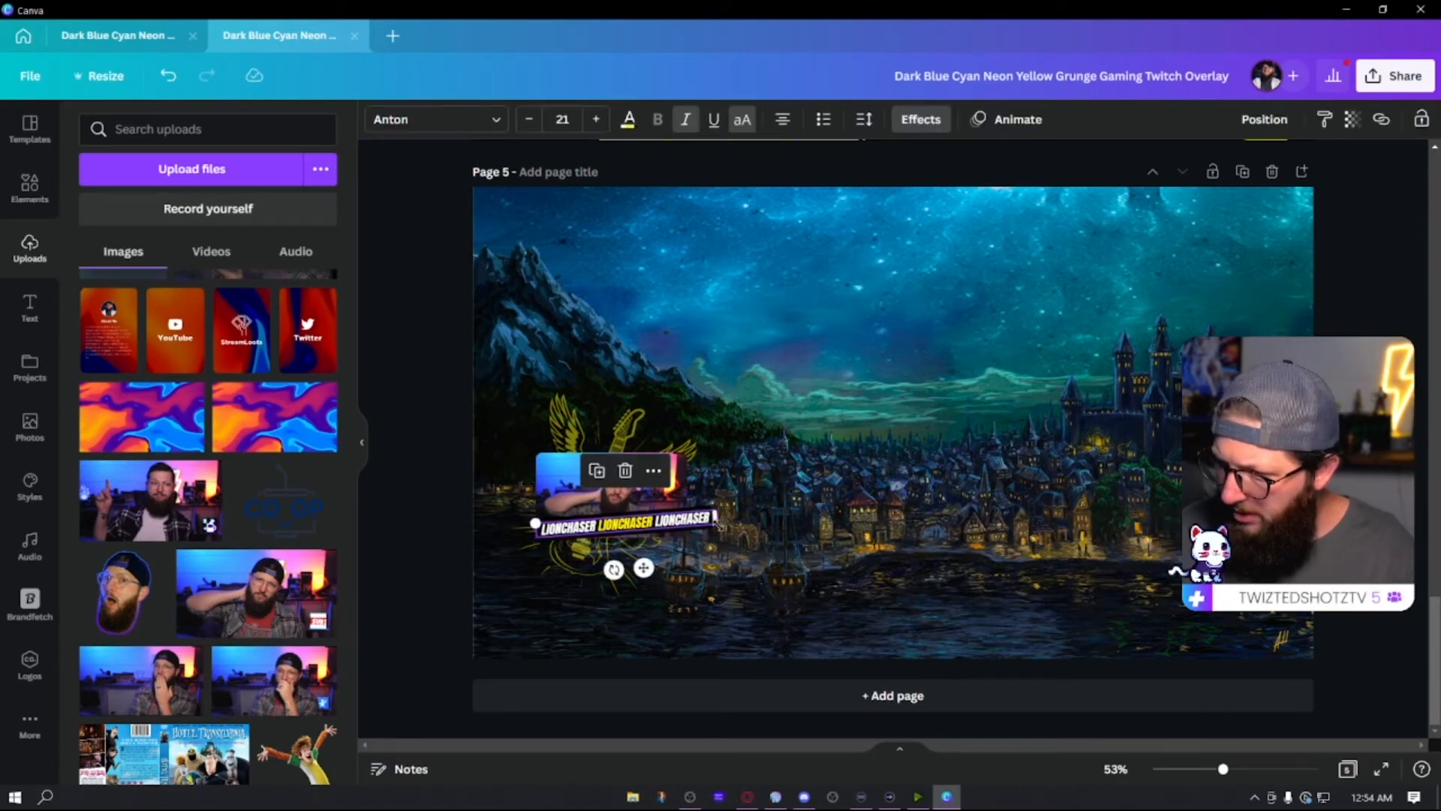
left_click_drag(715, 519, 690, 524)
left_click(816, 540)
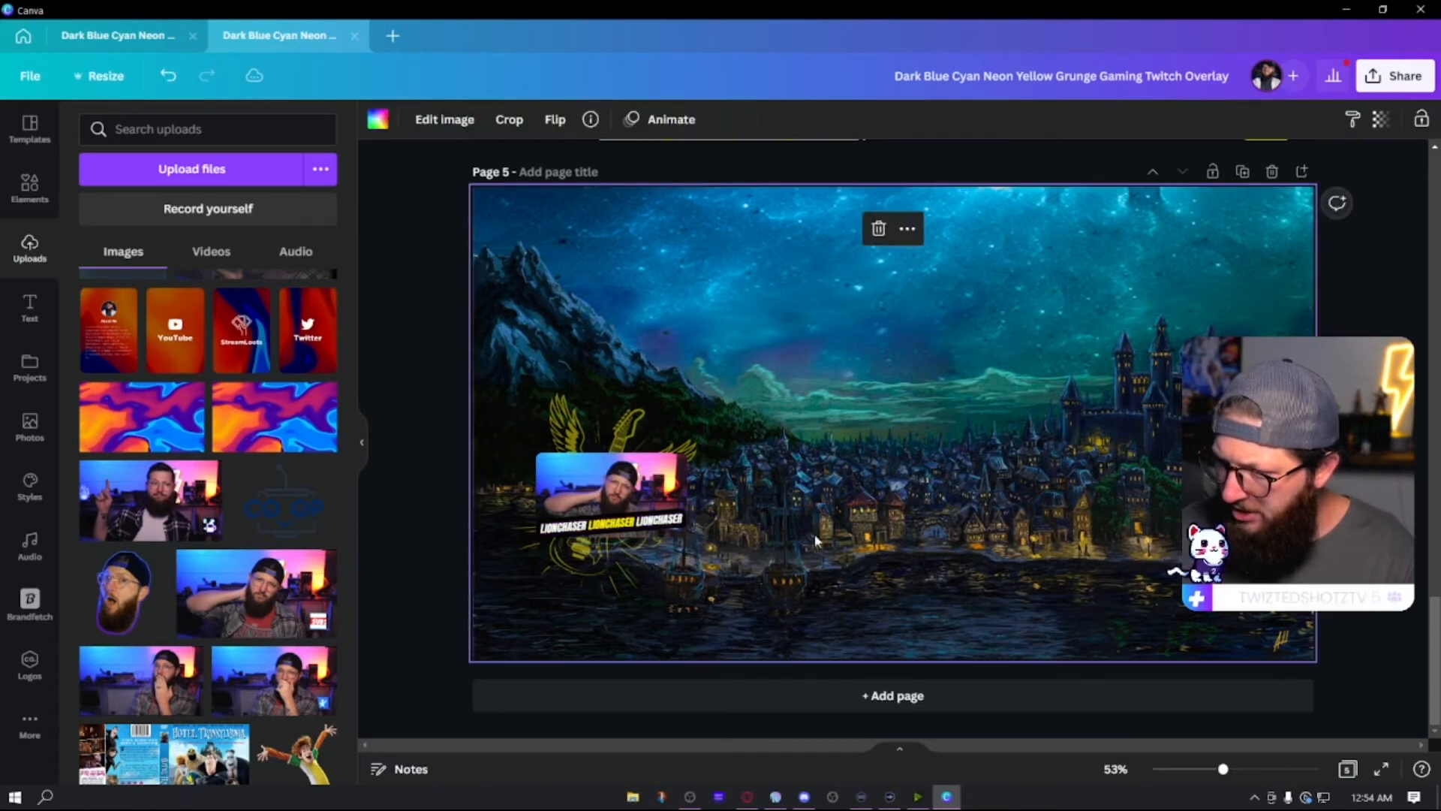
- Search the elements for "splatter" and add the black speckled paint splatter graphic to page 5
left_click(659, 525)
left_click_drag(1227, 772, 1259, 770)
left_click_drag(1111, 745, 867, 746)
scroll(798, 567, "down", 4)
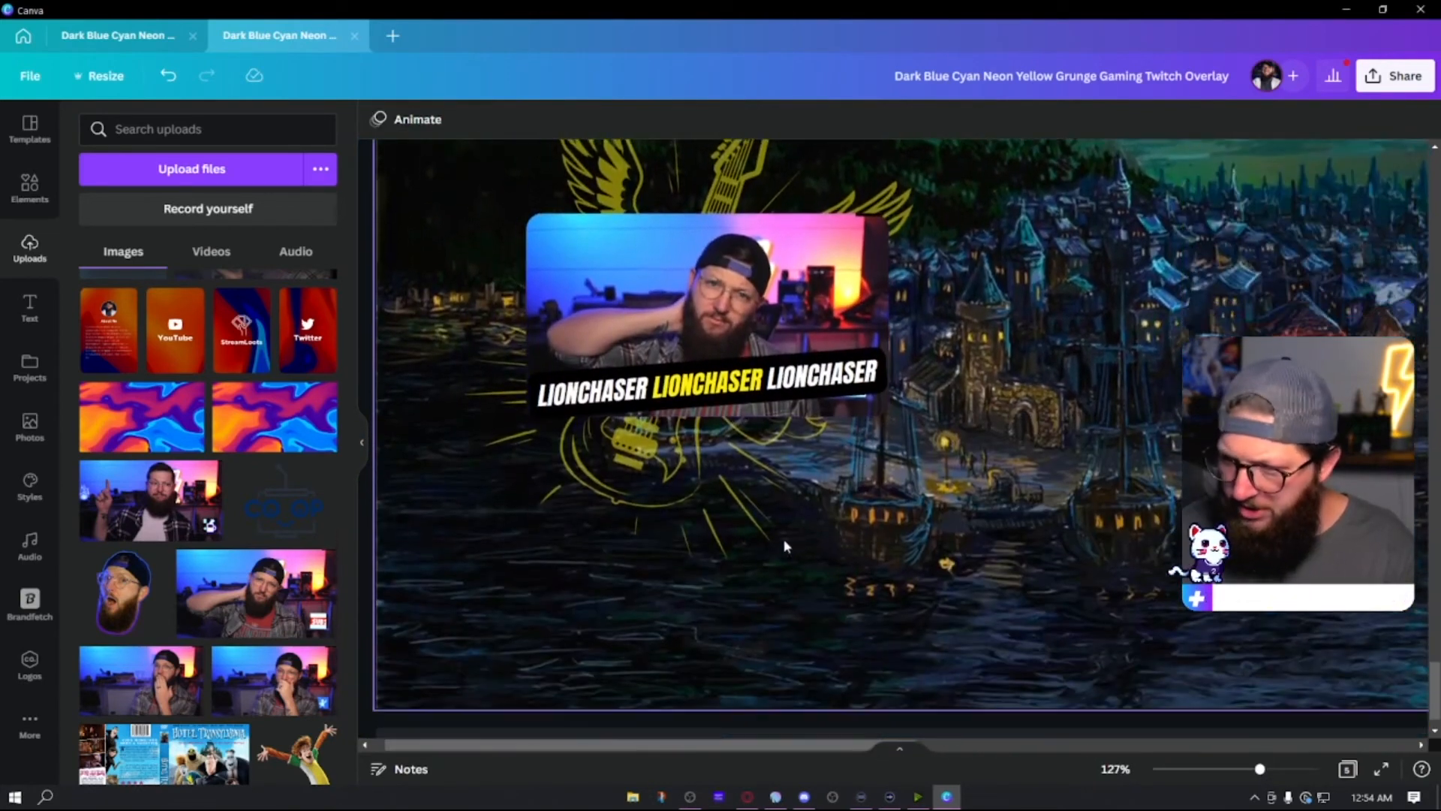
left_click(956, 368)
scroll(1021, 542, "up", 2)
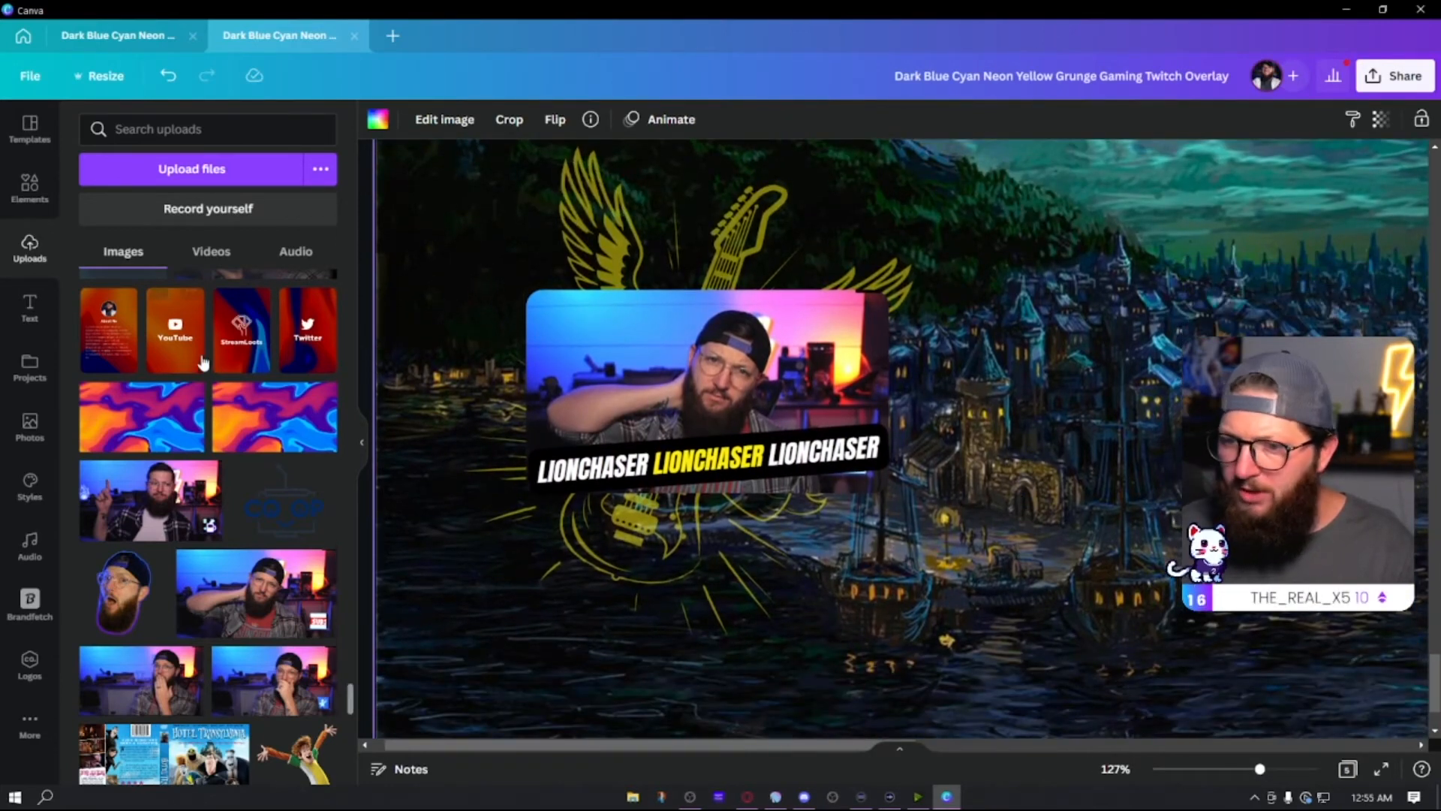
left_click(29, 189)
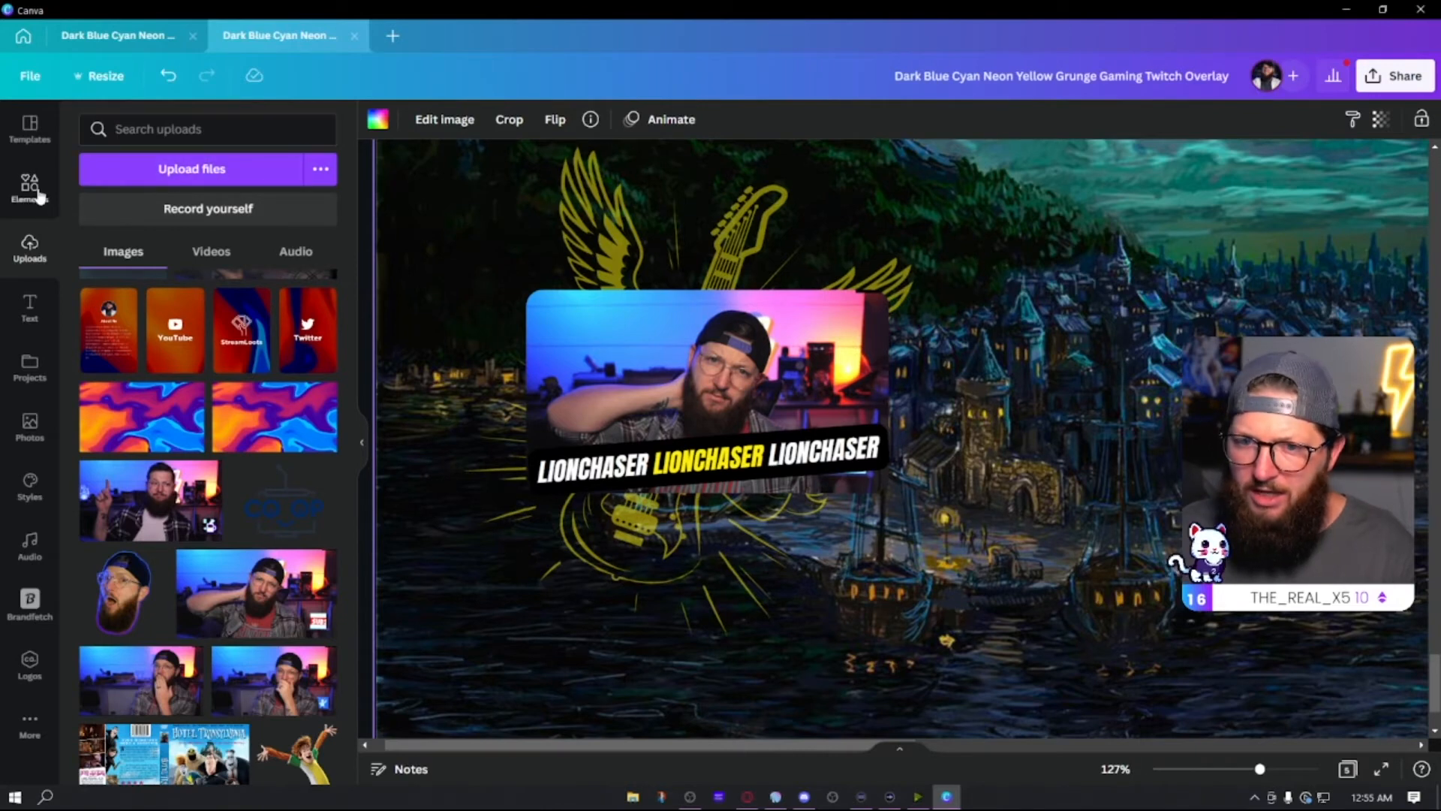
left_click(207, 131)
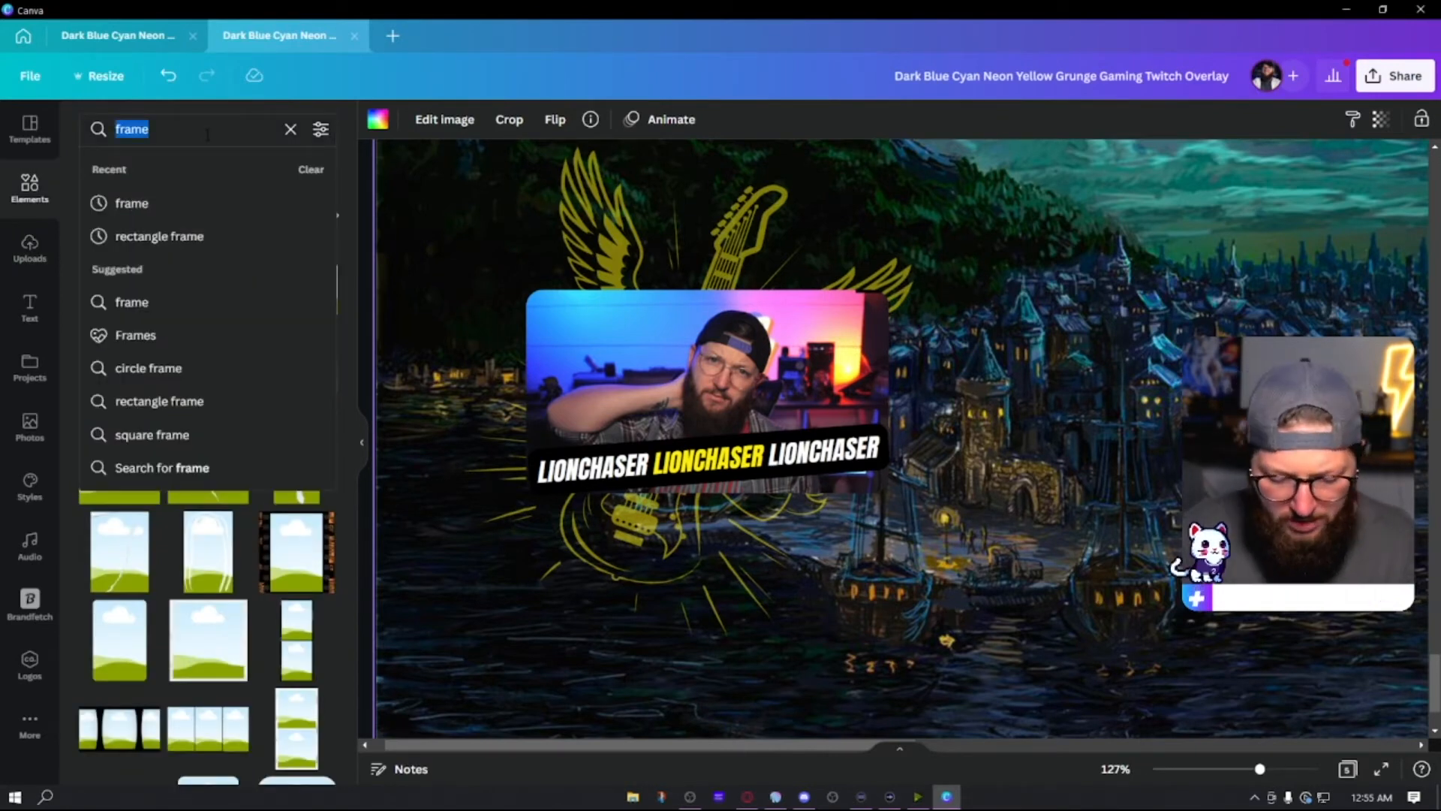
type("splatter")
key("Return")
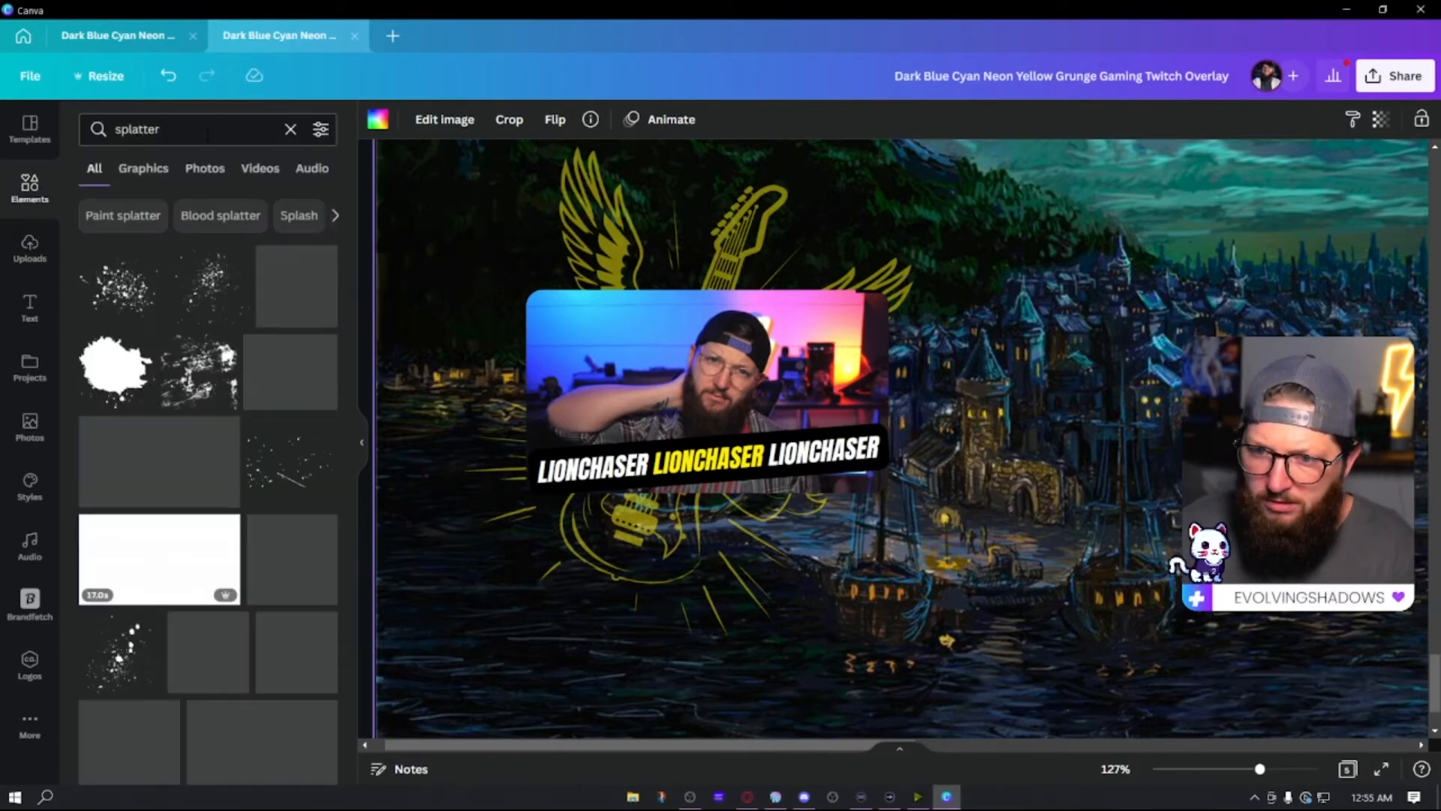
left_click(123, 286)
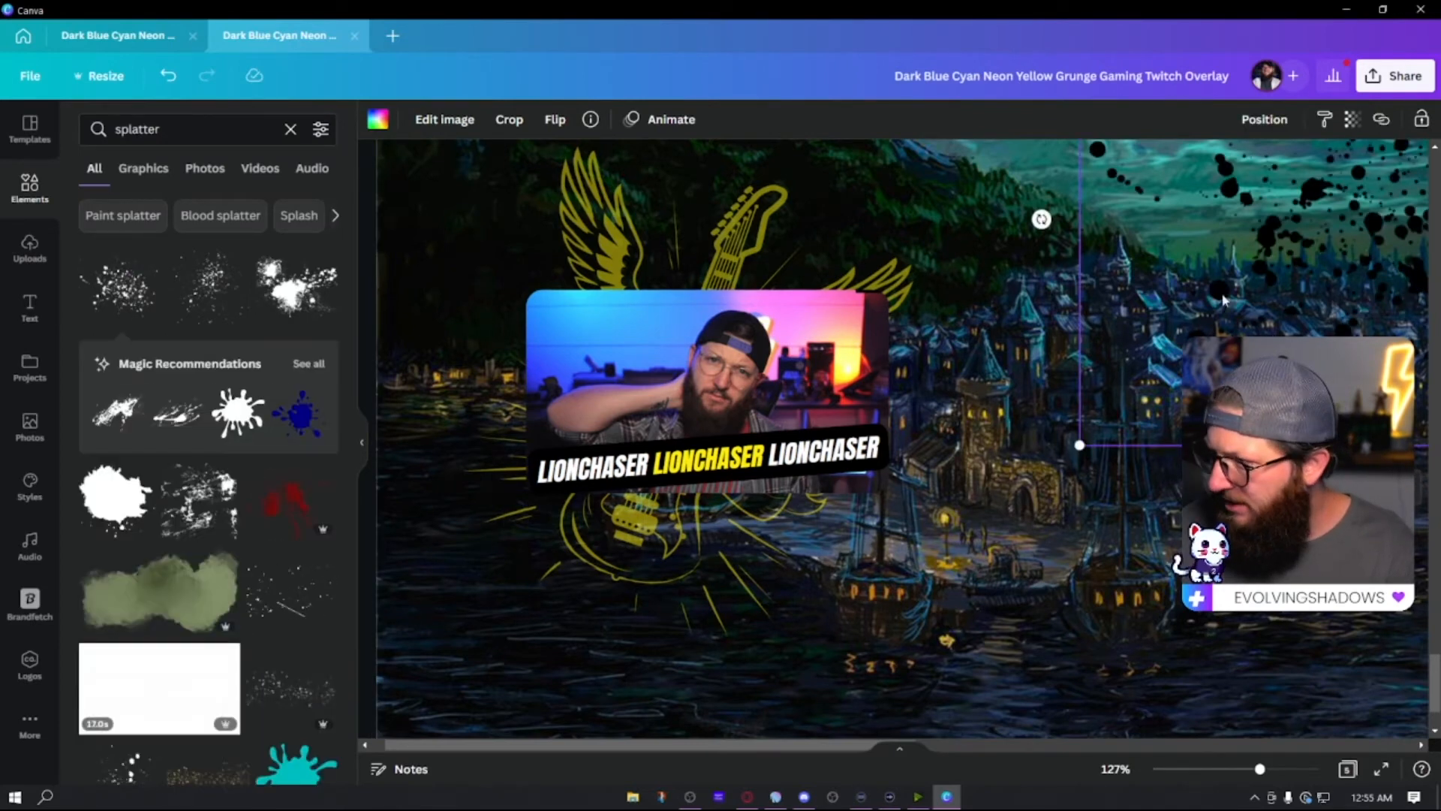
left_click_drag(1308, 231, 1053, 403)
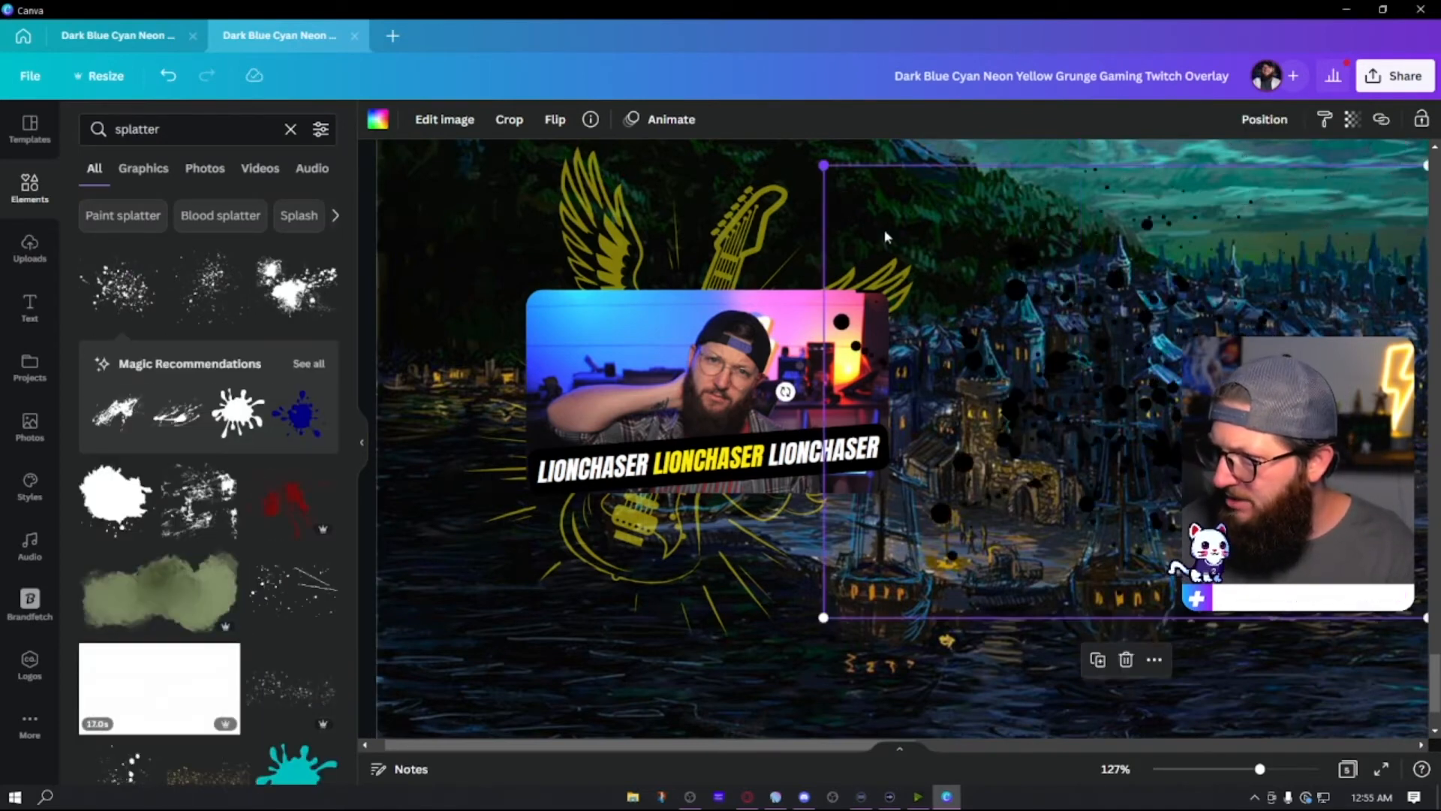
- Shrink the splatter onto the webcam frame's lower-right corner and recolor it with the document's yellow
key("Delete")
left_click_drag(1337, 564, 827, 444)
left_click(380, 121)
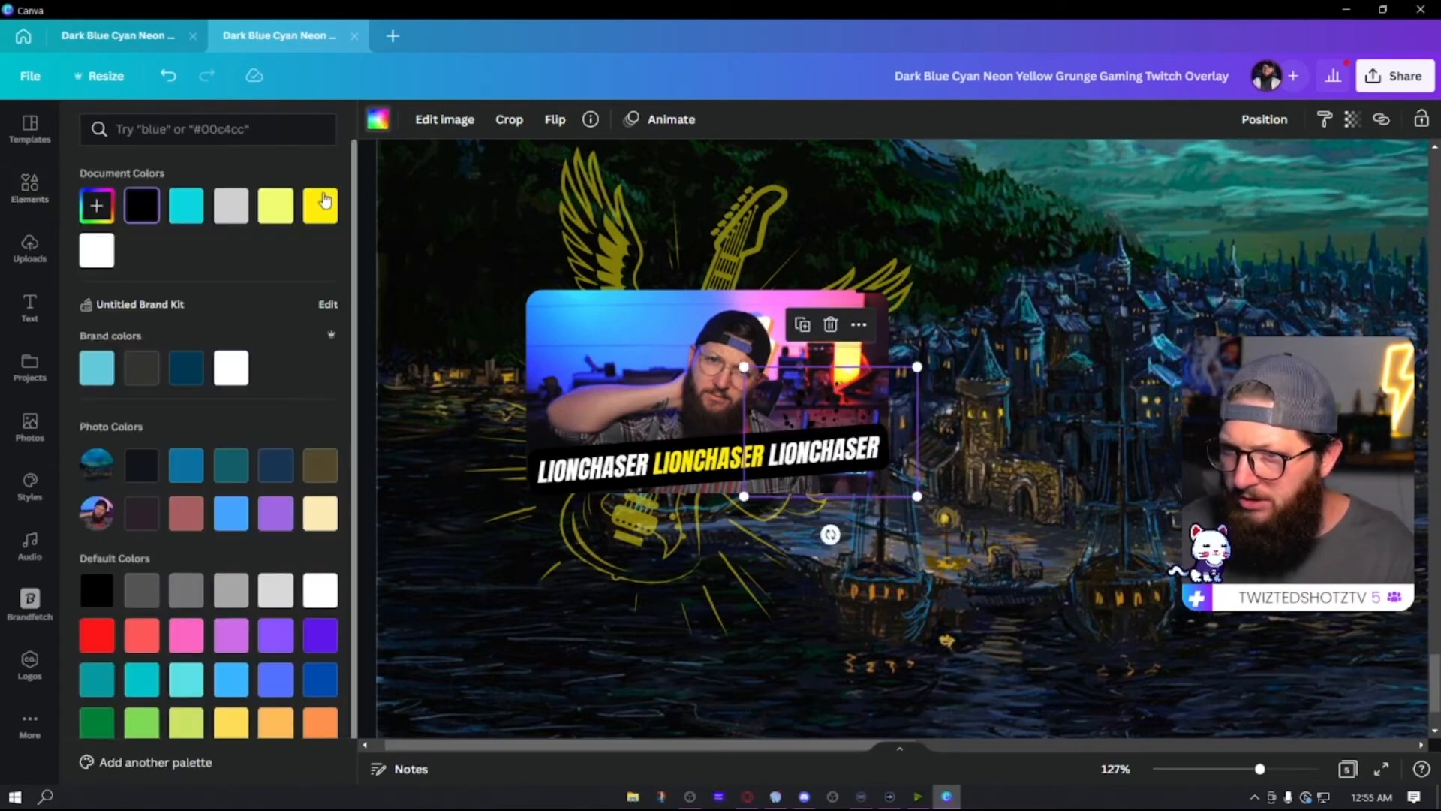
left_click(319, 212)
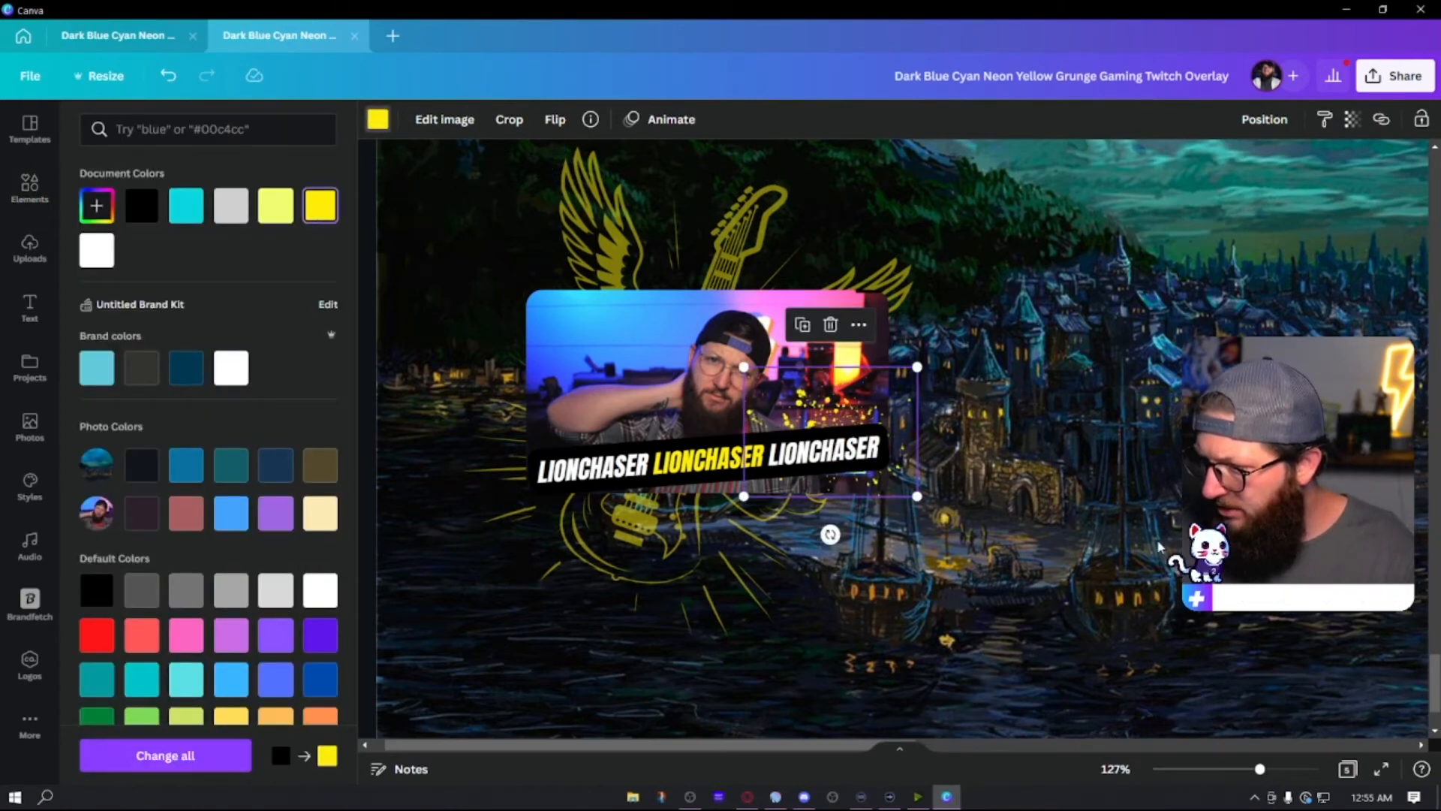
left_click(378, 119)
left_click(1151, 561)
left_click_drag(855, 412, 837, 417)
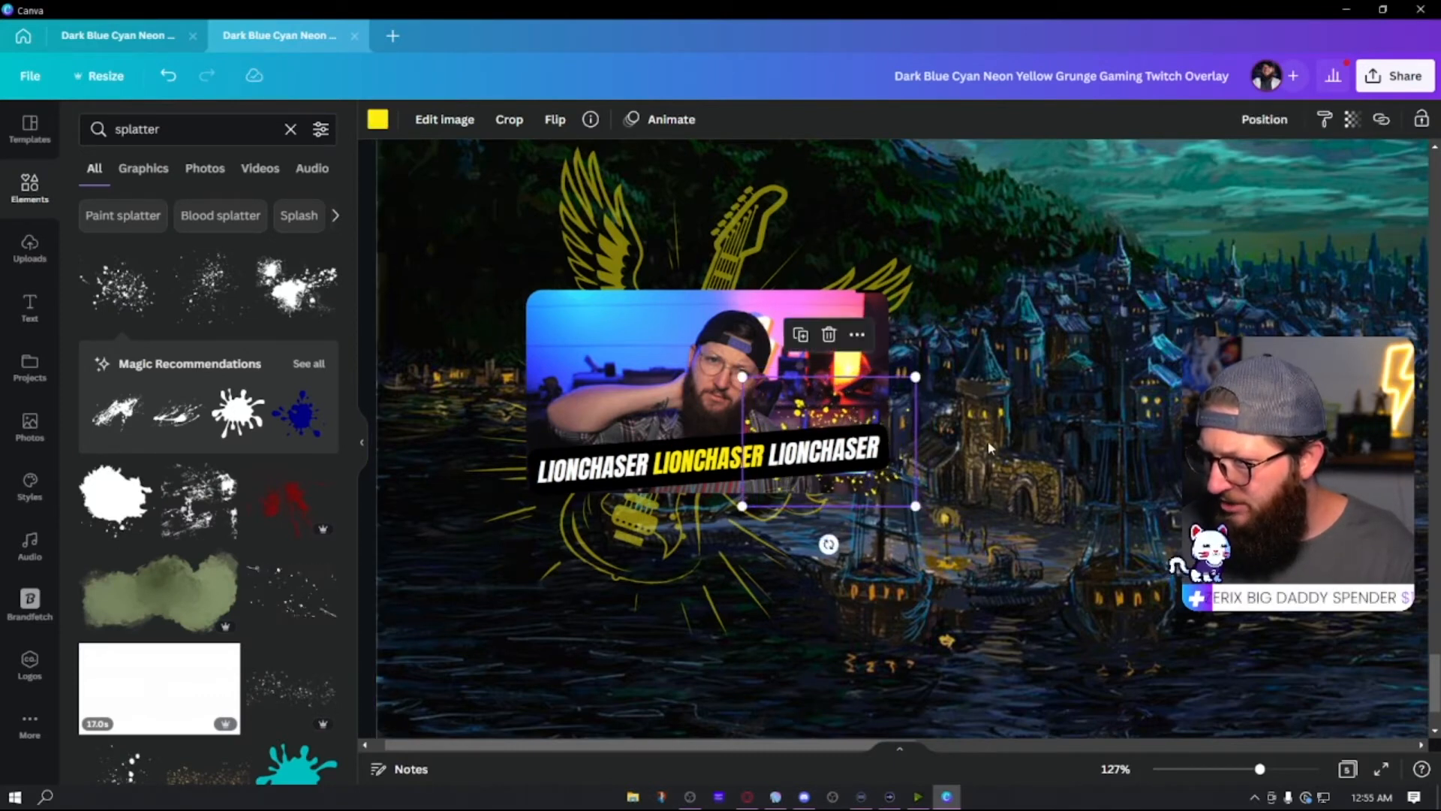
- Rotate the yellow splatter on page 5 and nudge it outward over the right end of the LIONCHASER strip
left_click(984, 439)
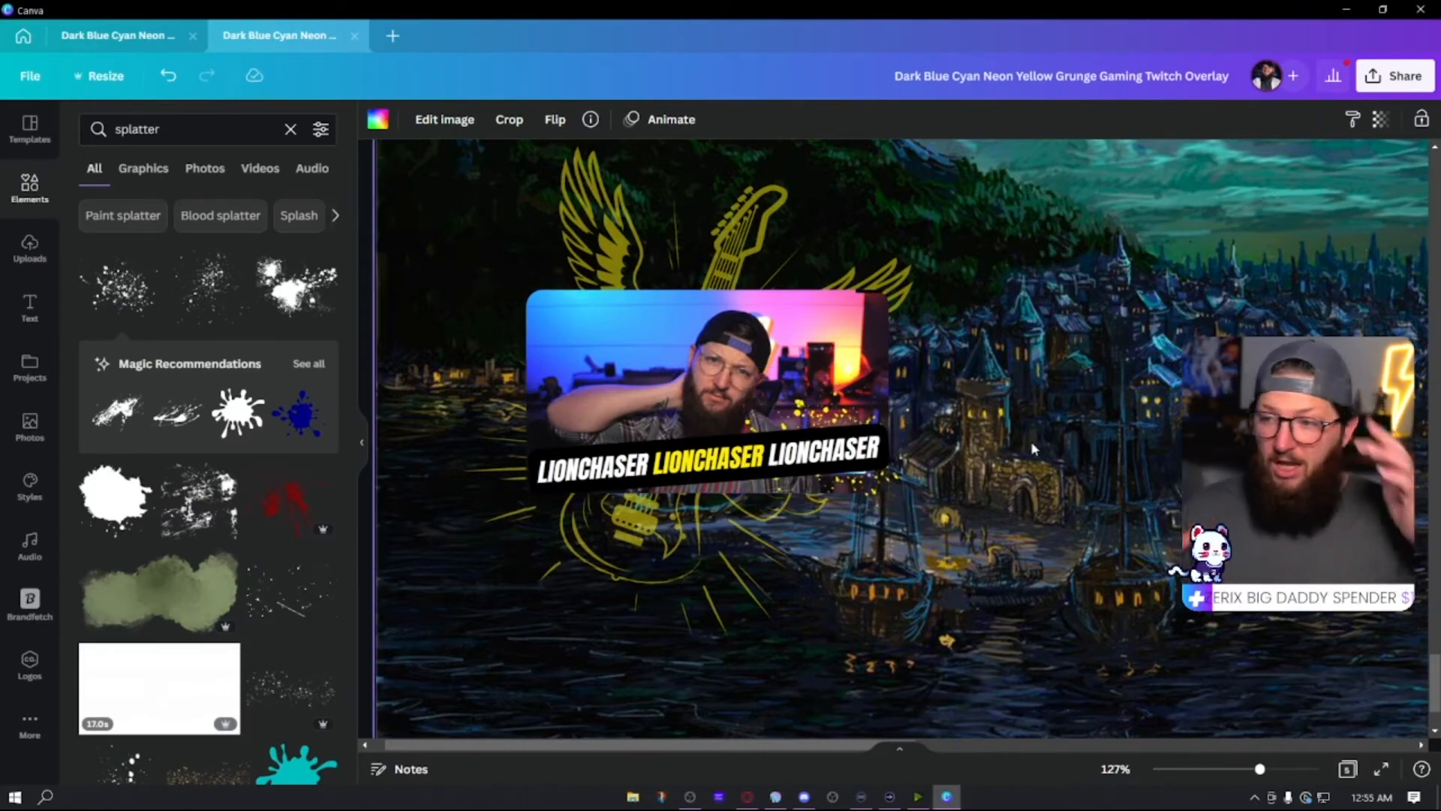
left_click(777, 405)
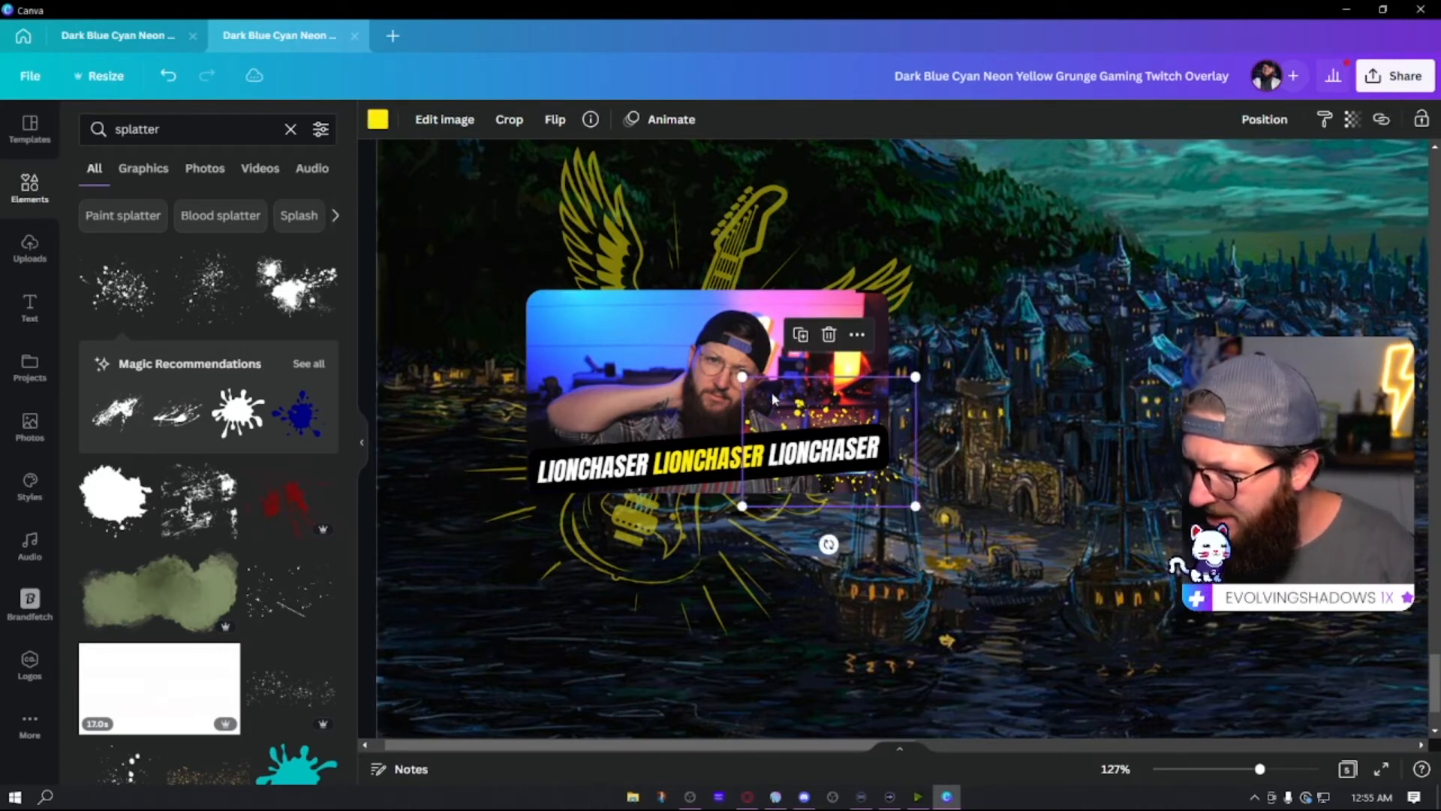
left_click_drag(900, 481, 907, 492)
left_click_drag(842, 558, 938, 406)
left_click_drag(858, 501, 864, 499)
left_click(1126, 488)
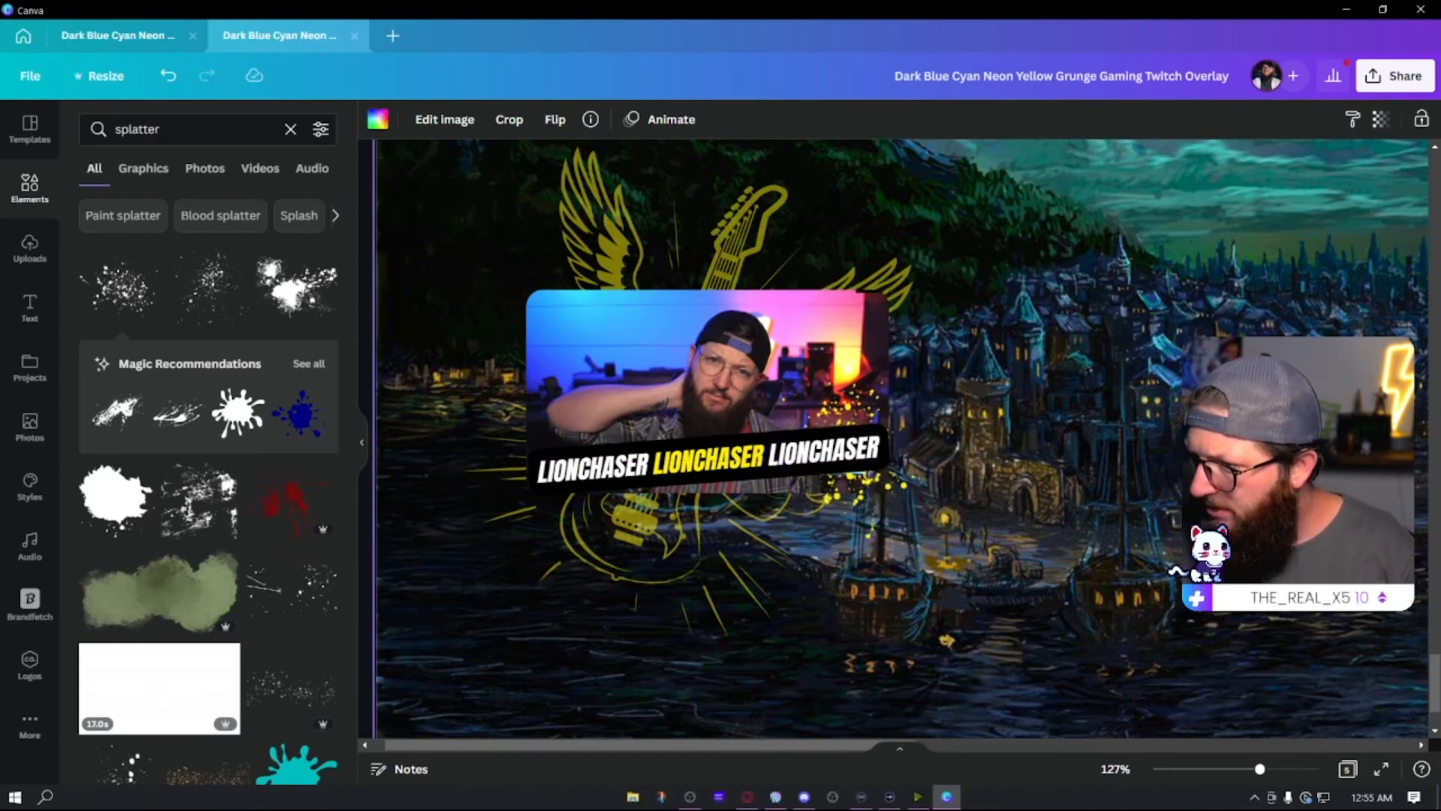
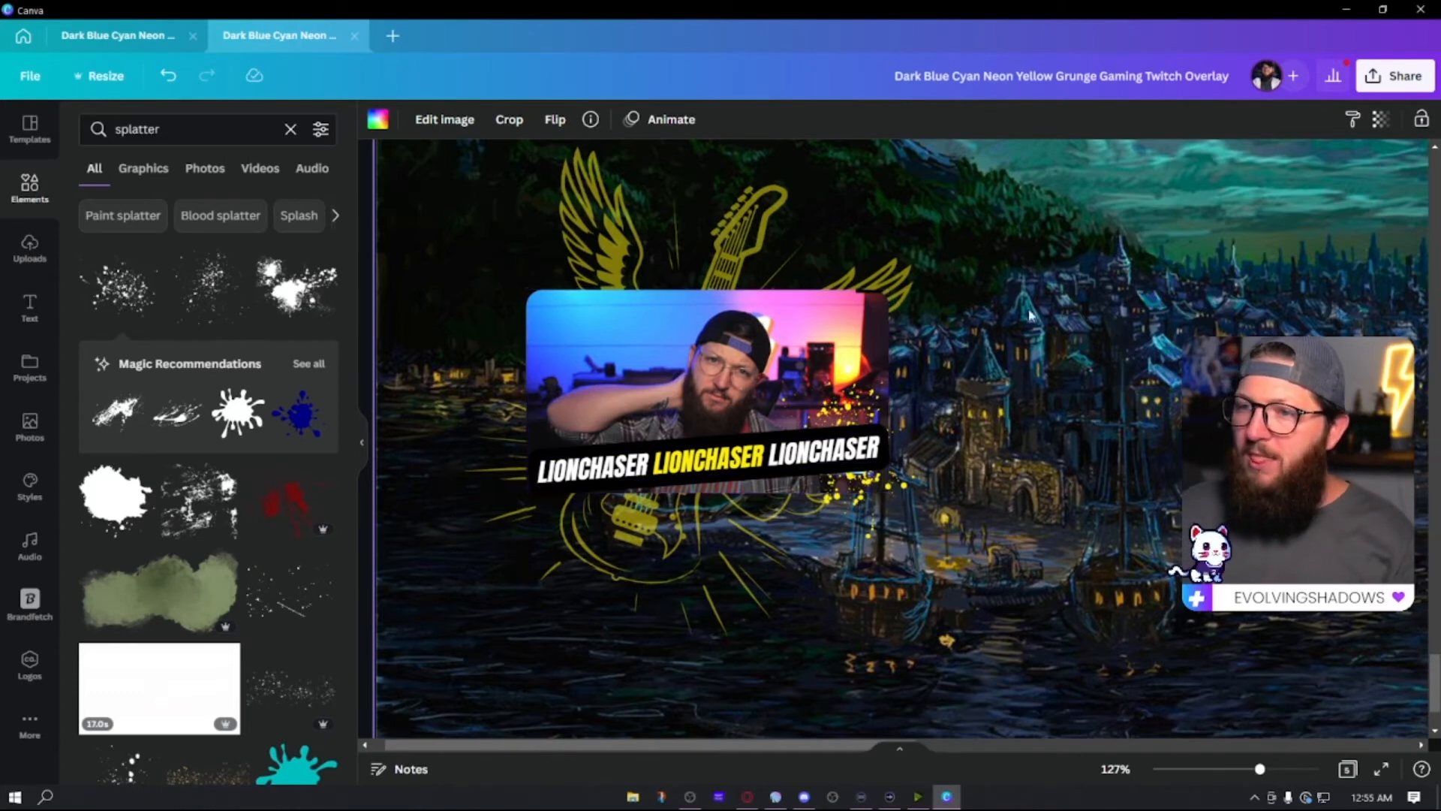
- Review the finished overlay pages from page 1 through page 5
left_click_drag(1259, 770, 1225, 770)
scroll(1133, 591, "up", 20)
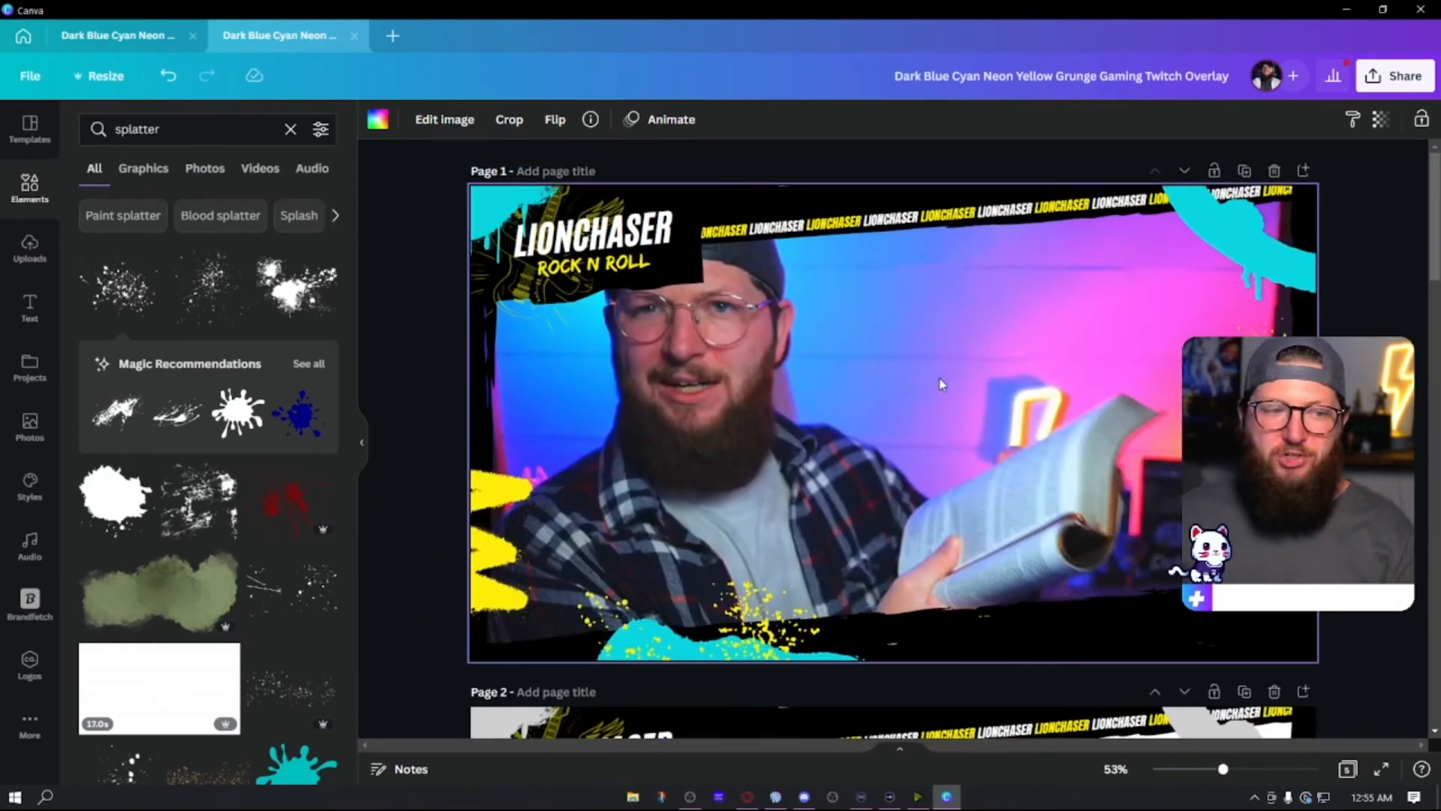
scroll(960, 383, "down", 8)
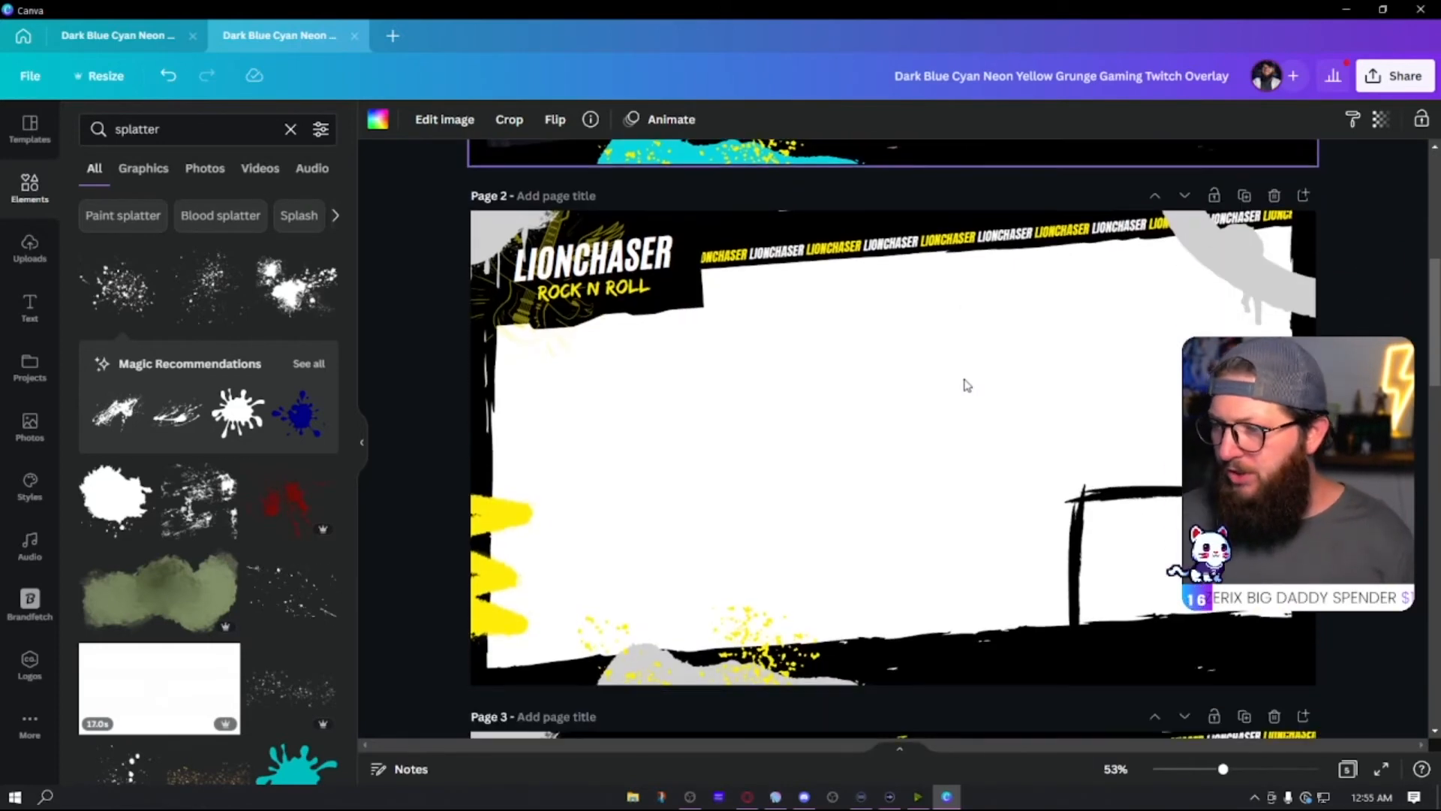
scroll(967, 385, "up", 1)
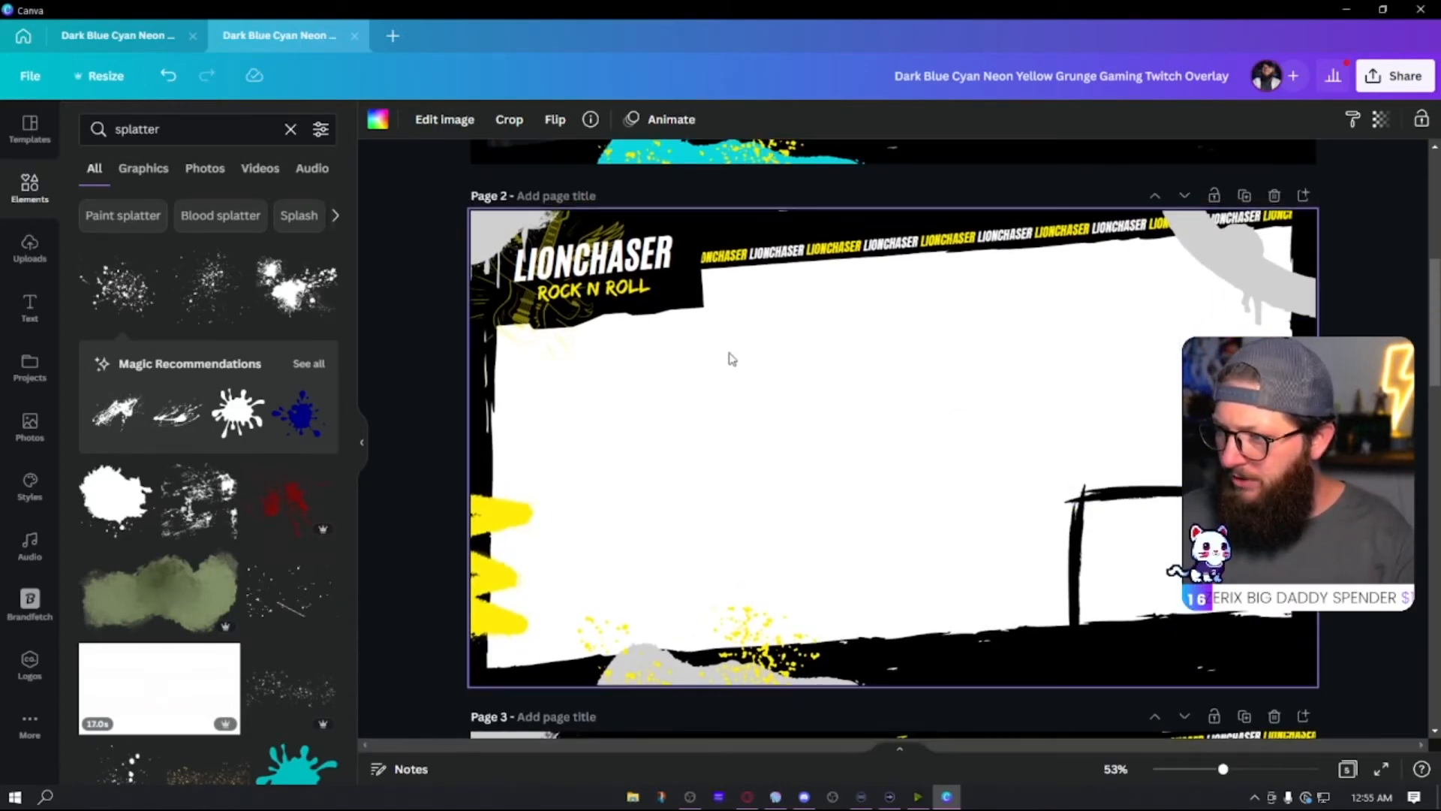
scroll(870, 411, "down", 10)
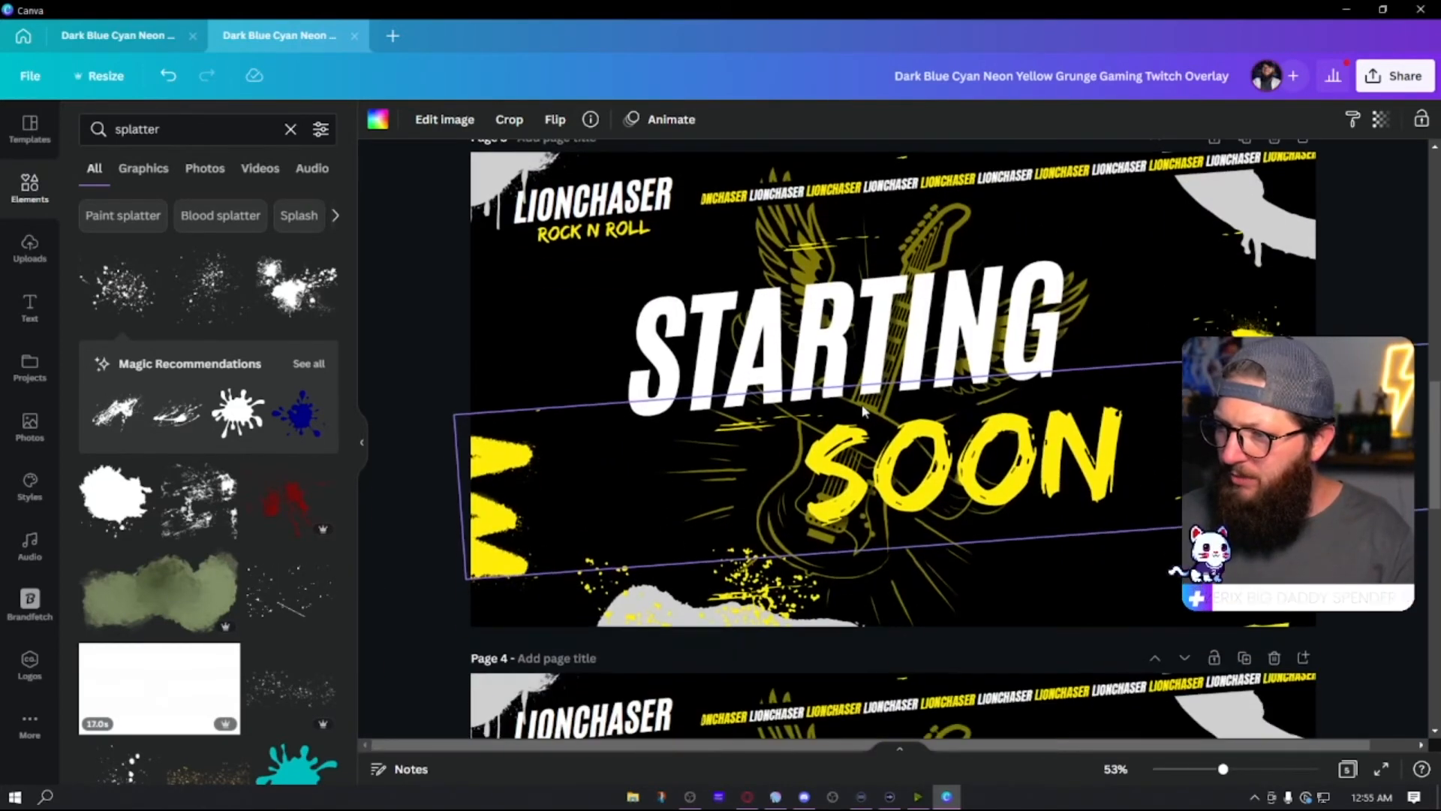
scroll(870, 411, "down", 15)
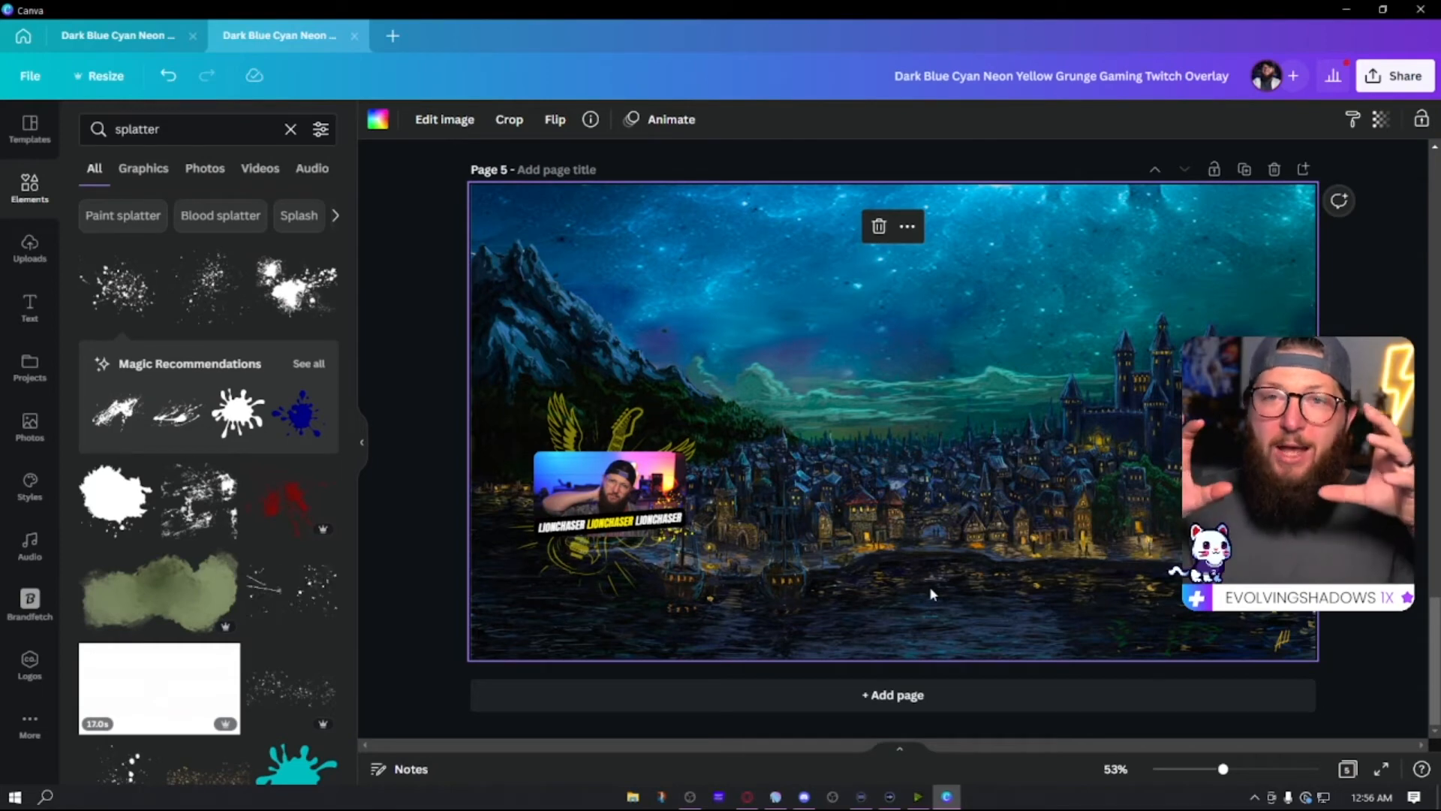
scroll(929, 587, "up", 20)
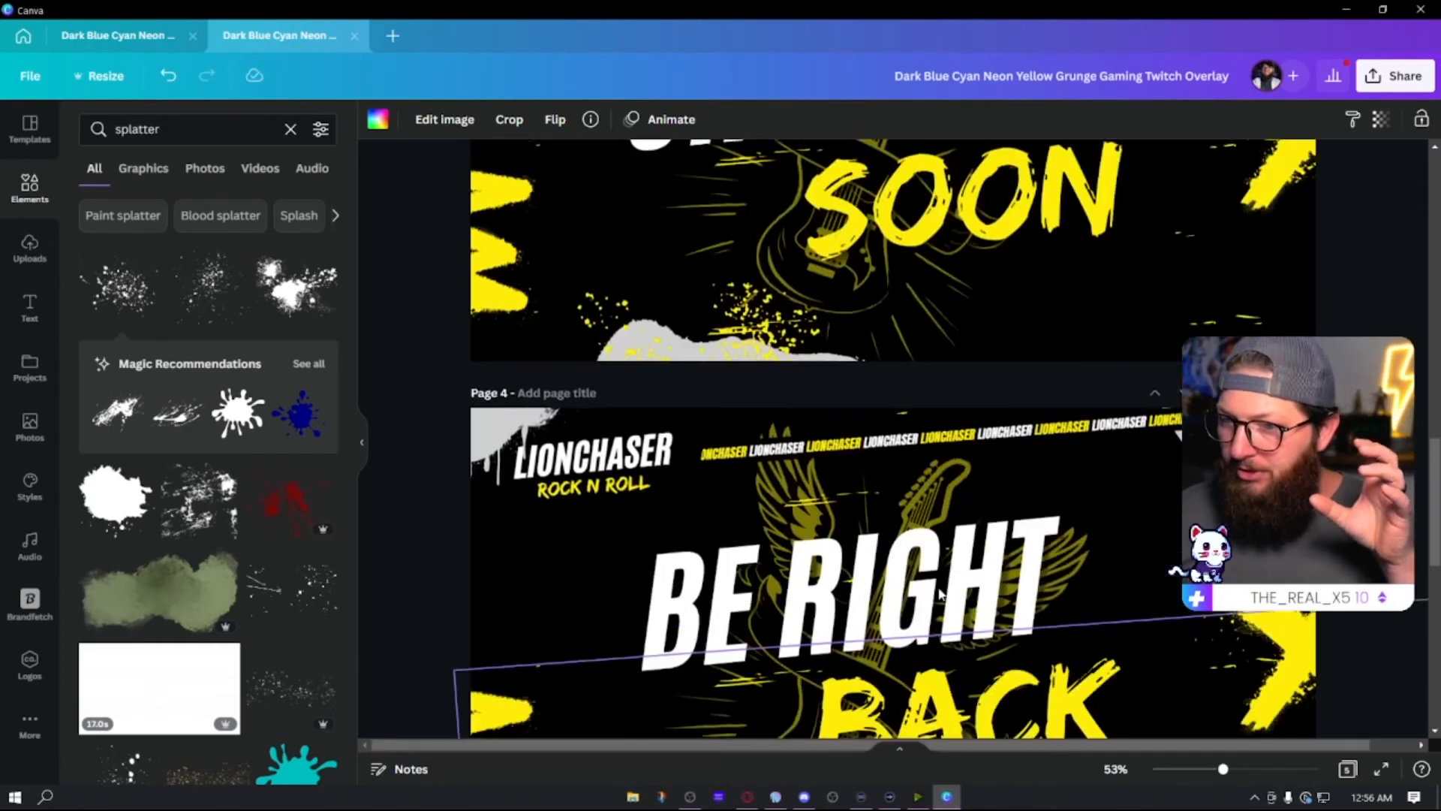
scroll(957, 453, "down", 8)
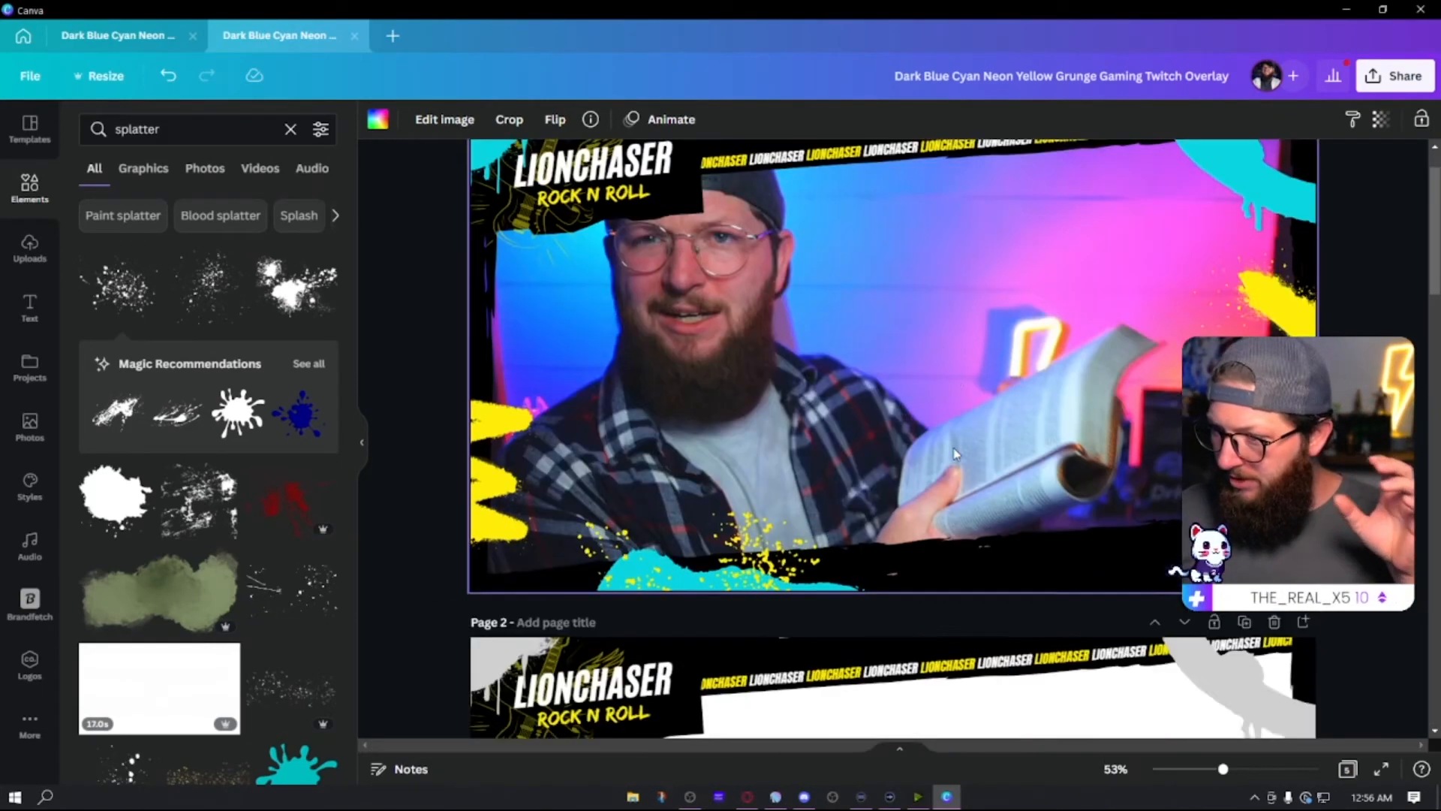
- Delete the sample photo of the man holding a book from page 1, keeping the overlay border
scroll(954, 455, "up", 8)
scroll(929, 411, "up", 1)
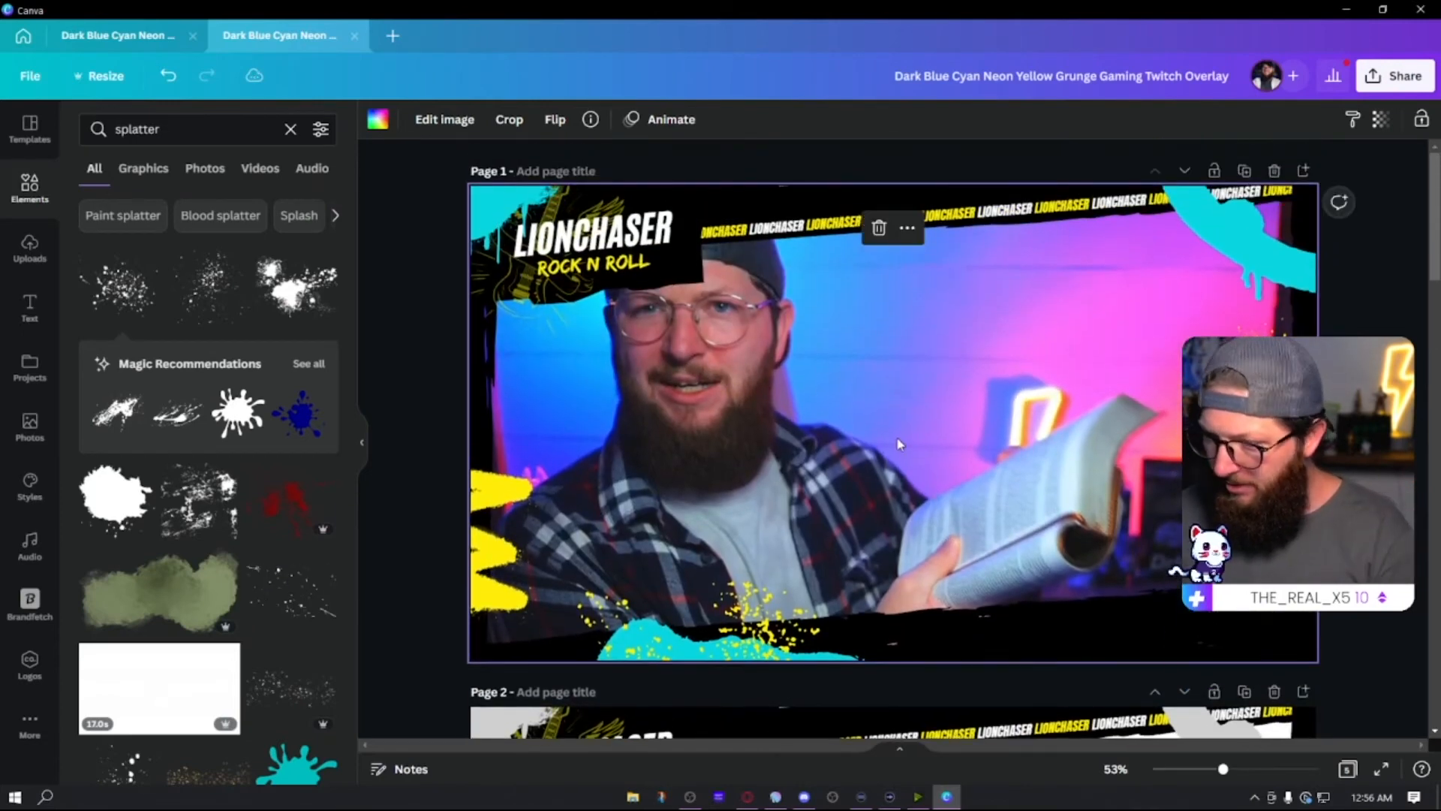
key("Delete")
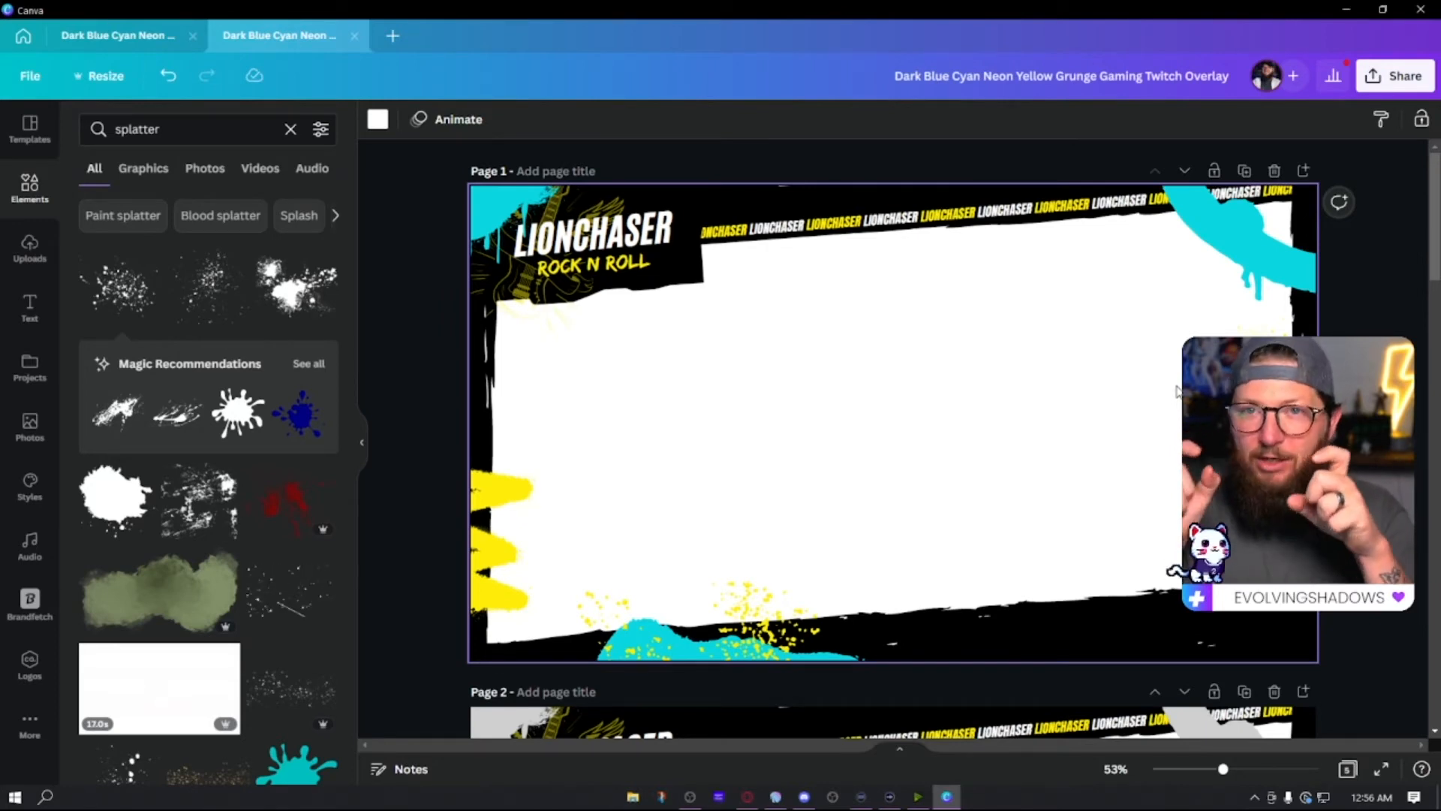
- Open the design's download options for a PNG and enable the transparent background
scroll(801, 510, "down", 15)
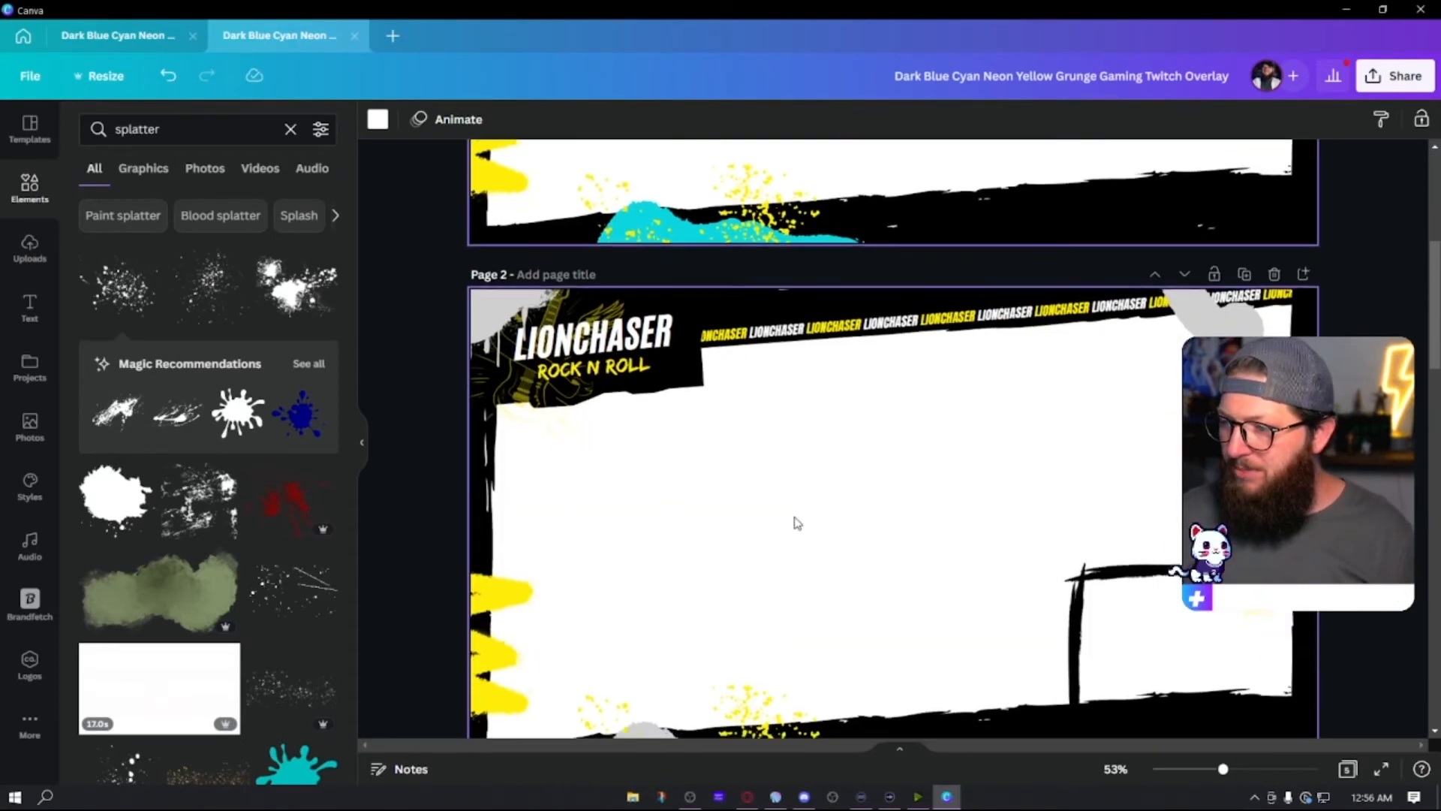
scroll(771, 495, "down", 2)
scroll(744, 465, "up", 11)
scroll(725, 438, "up", 5)
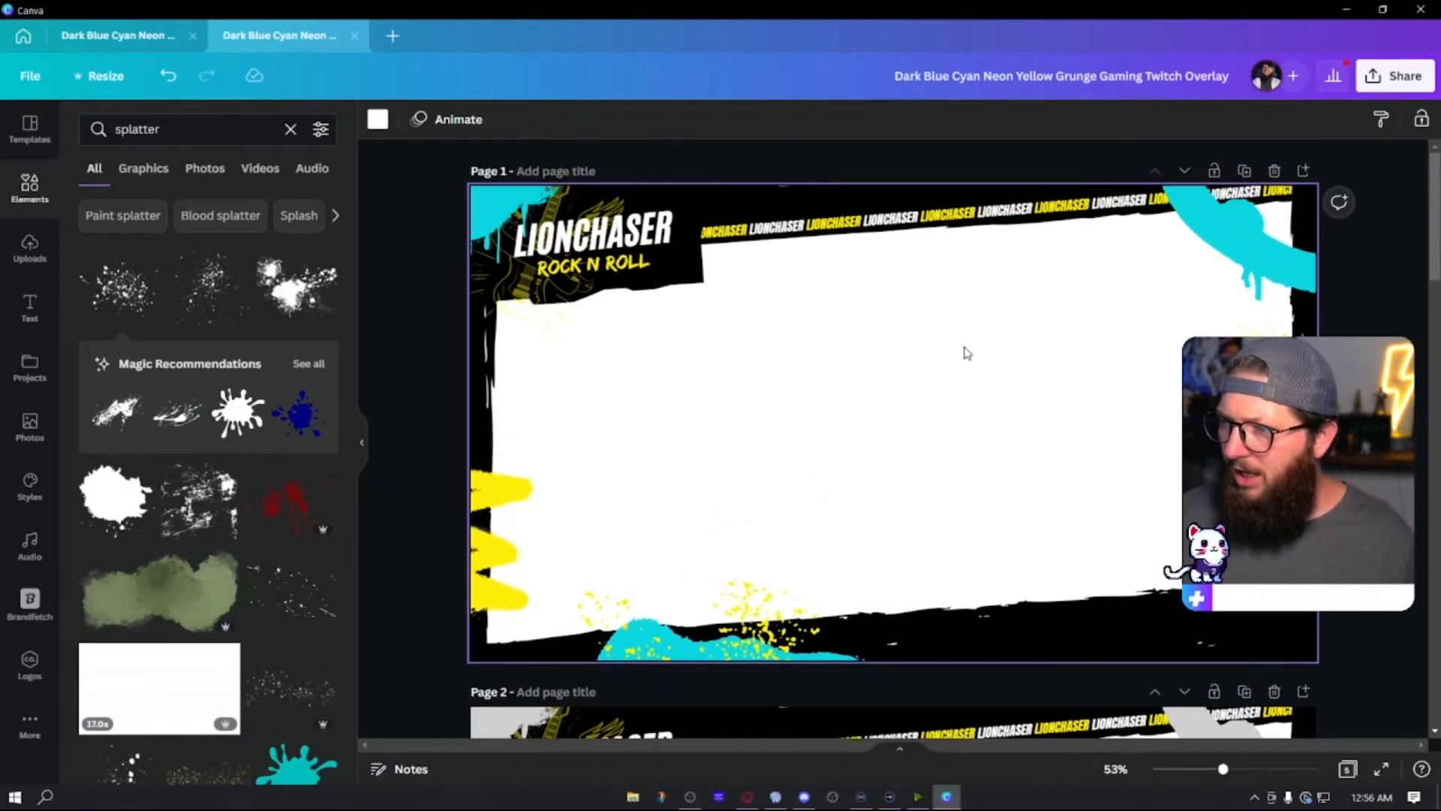
left_click(1394, 76)
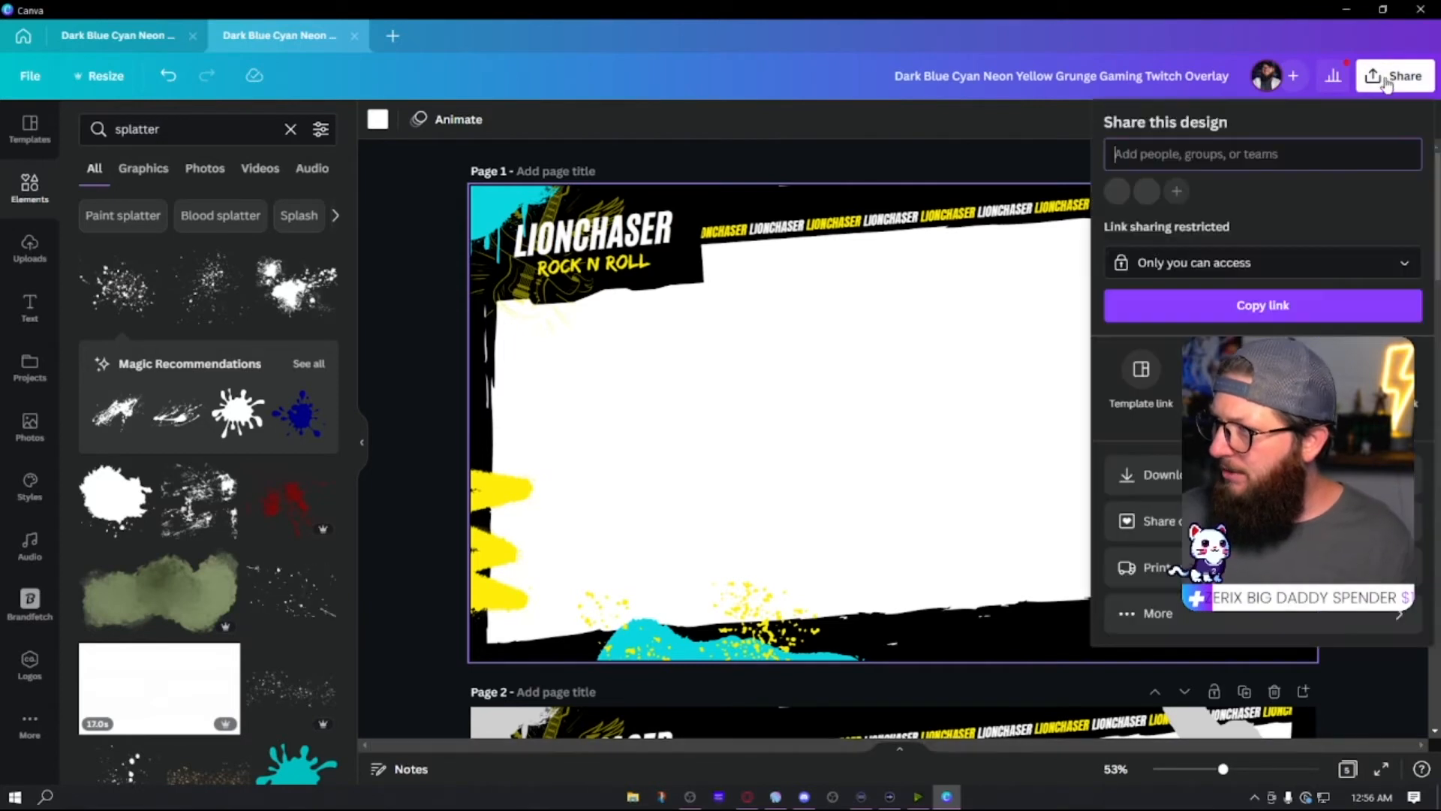
left_click(1142, 475)
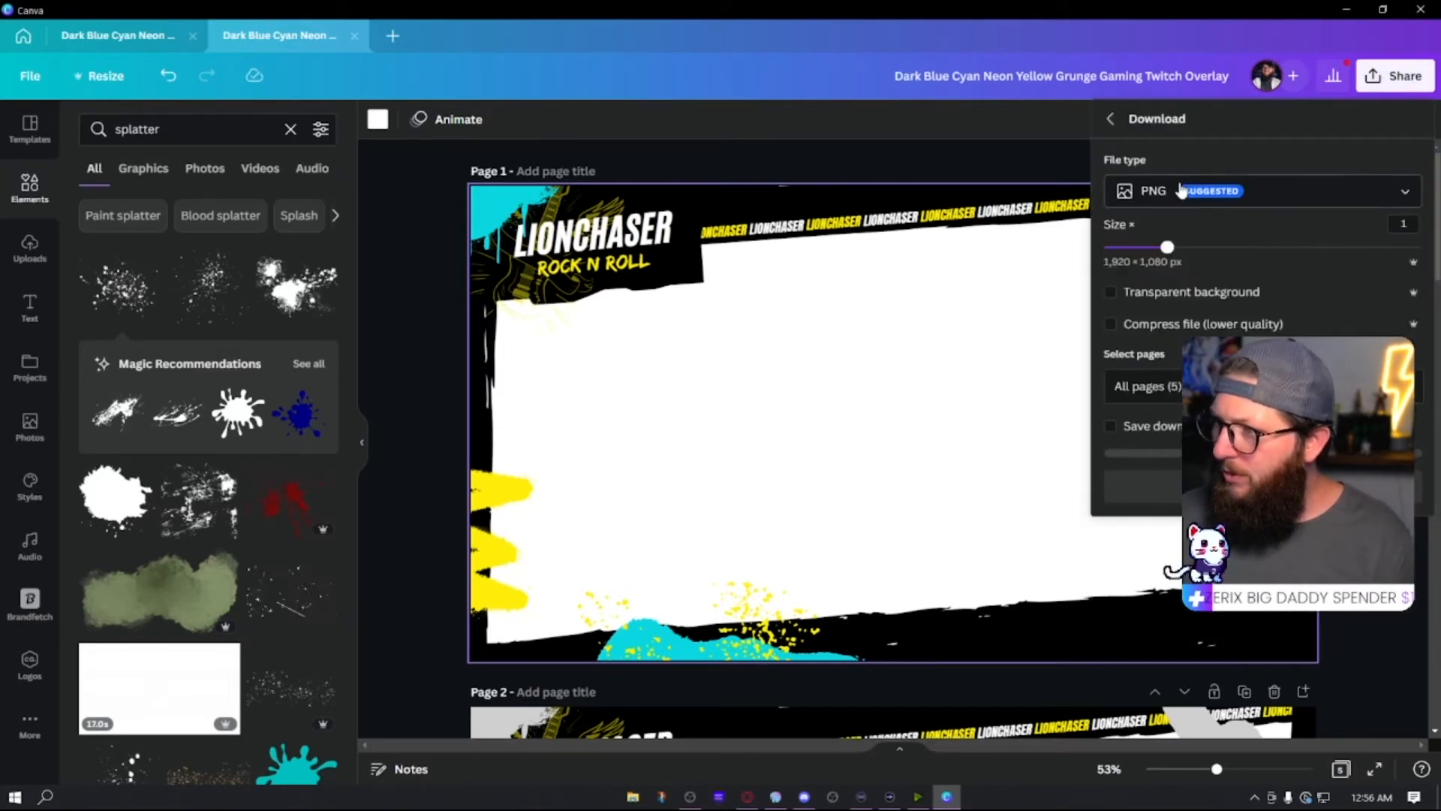
left_click(1111, 293)
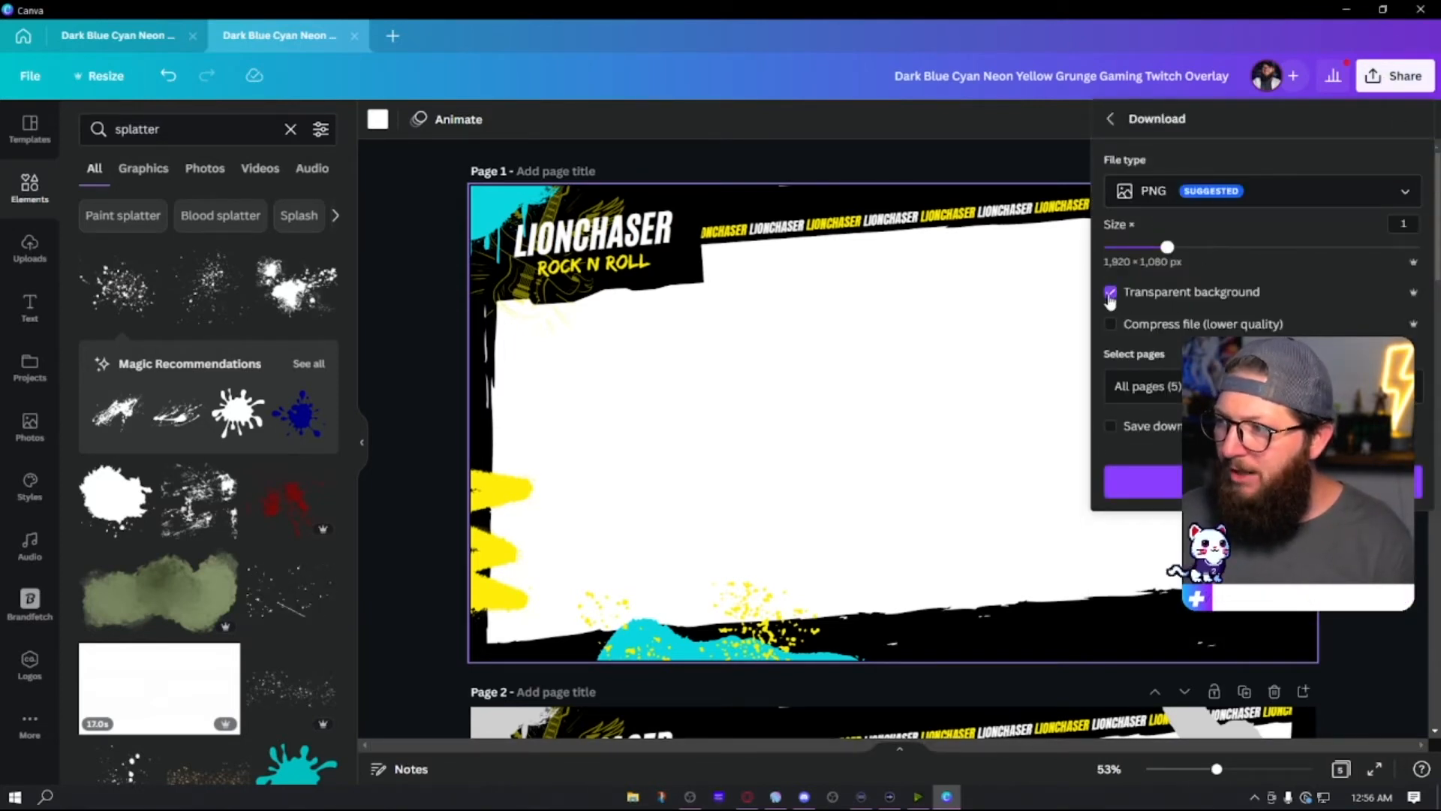
- Limit the PNG download selection to page 1 and close the download options
left_click(1262, 386)
key("BackSpace")
key("BackSpace")
key("BackSpace")
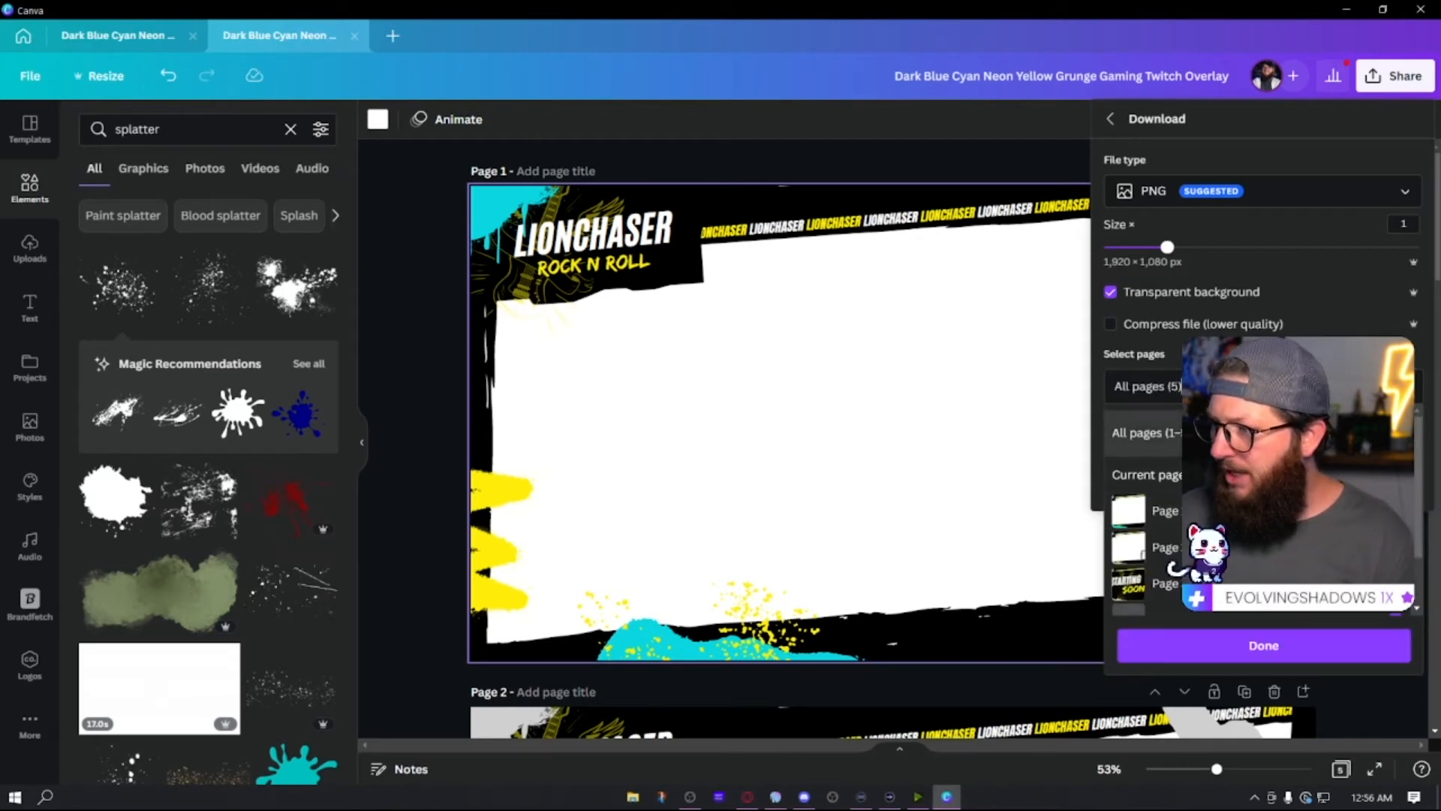
scroll(1276, 511, "down", 1)
left_click(1276, 445)
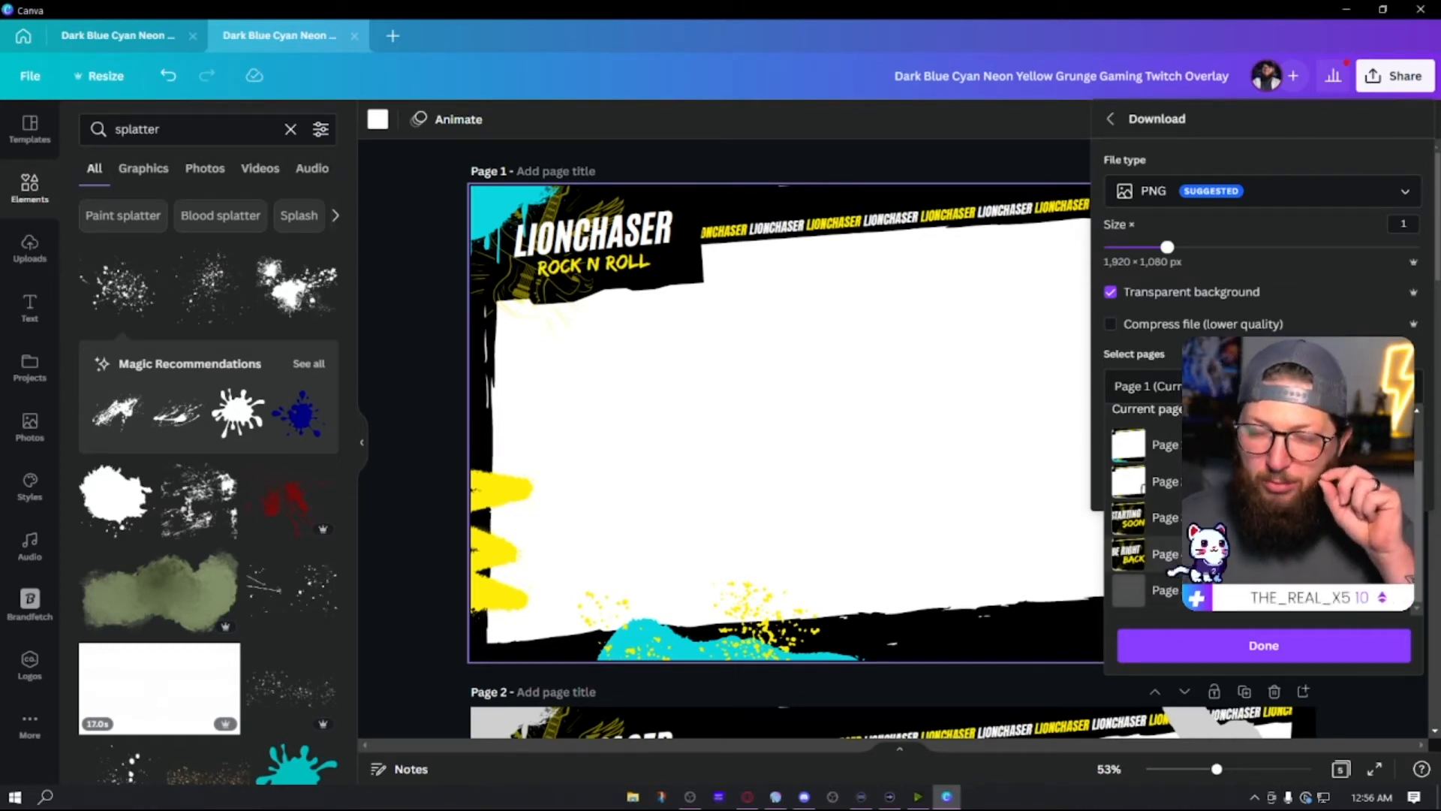
scroll(1269, 485, "up", 1)
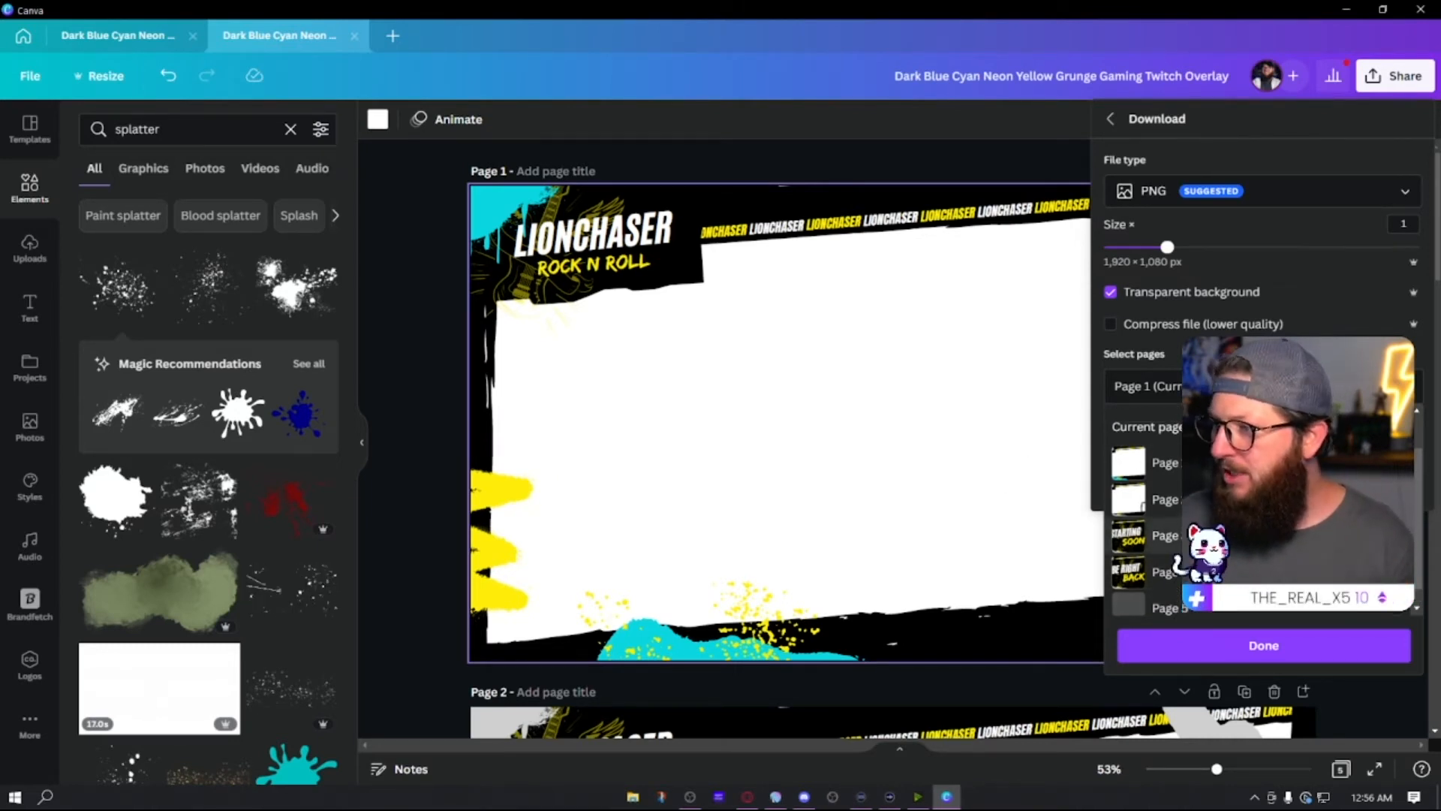
scroll(1269, 484, "down", 1)
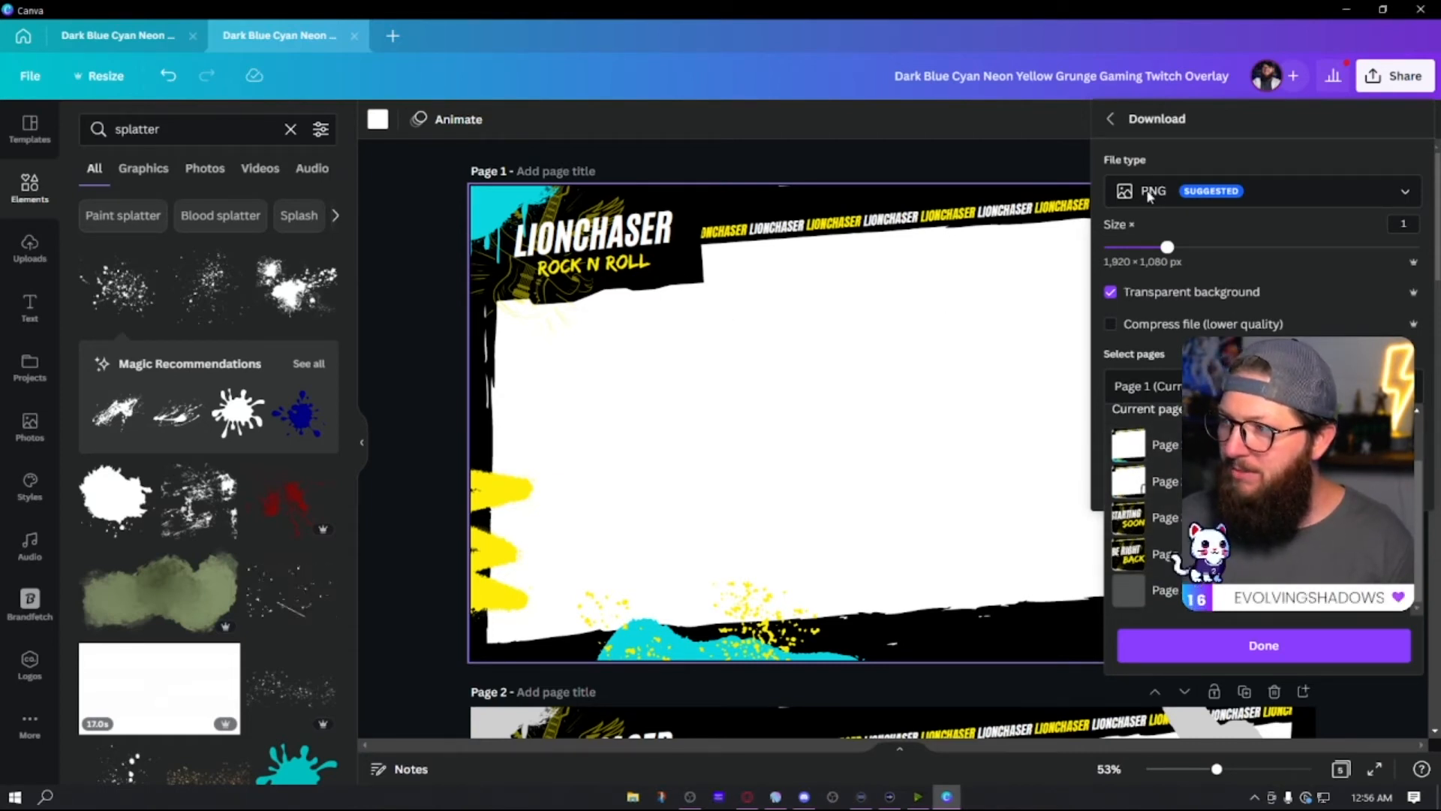
left_click(939, 324)
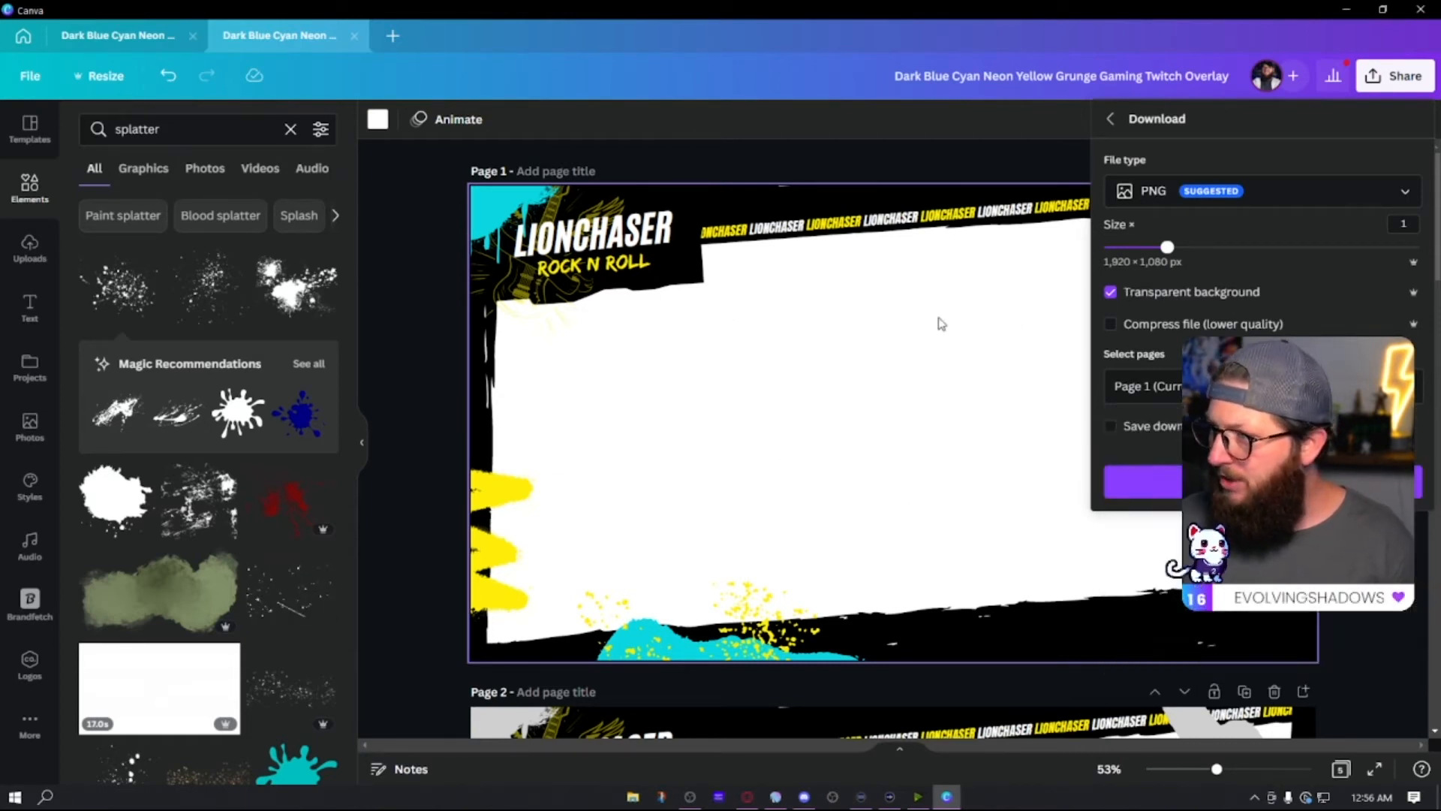
left_click(916, 405)
scroll(777, 502, "down", 10)
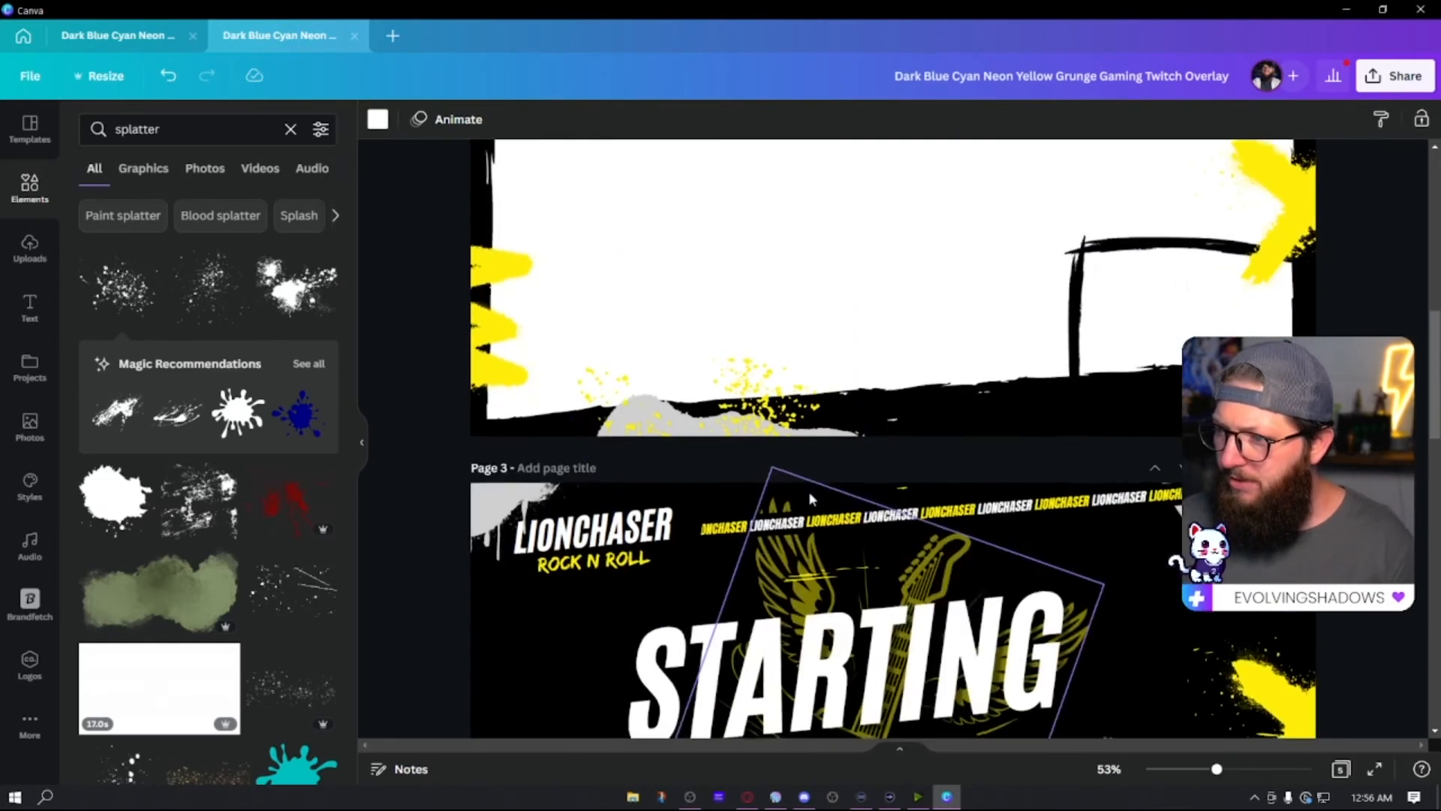
scroll(809, 491, "down", 10)
scroll(905, 574, "up", 2)
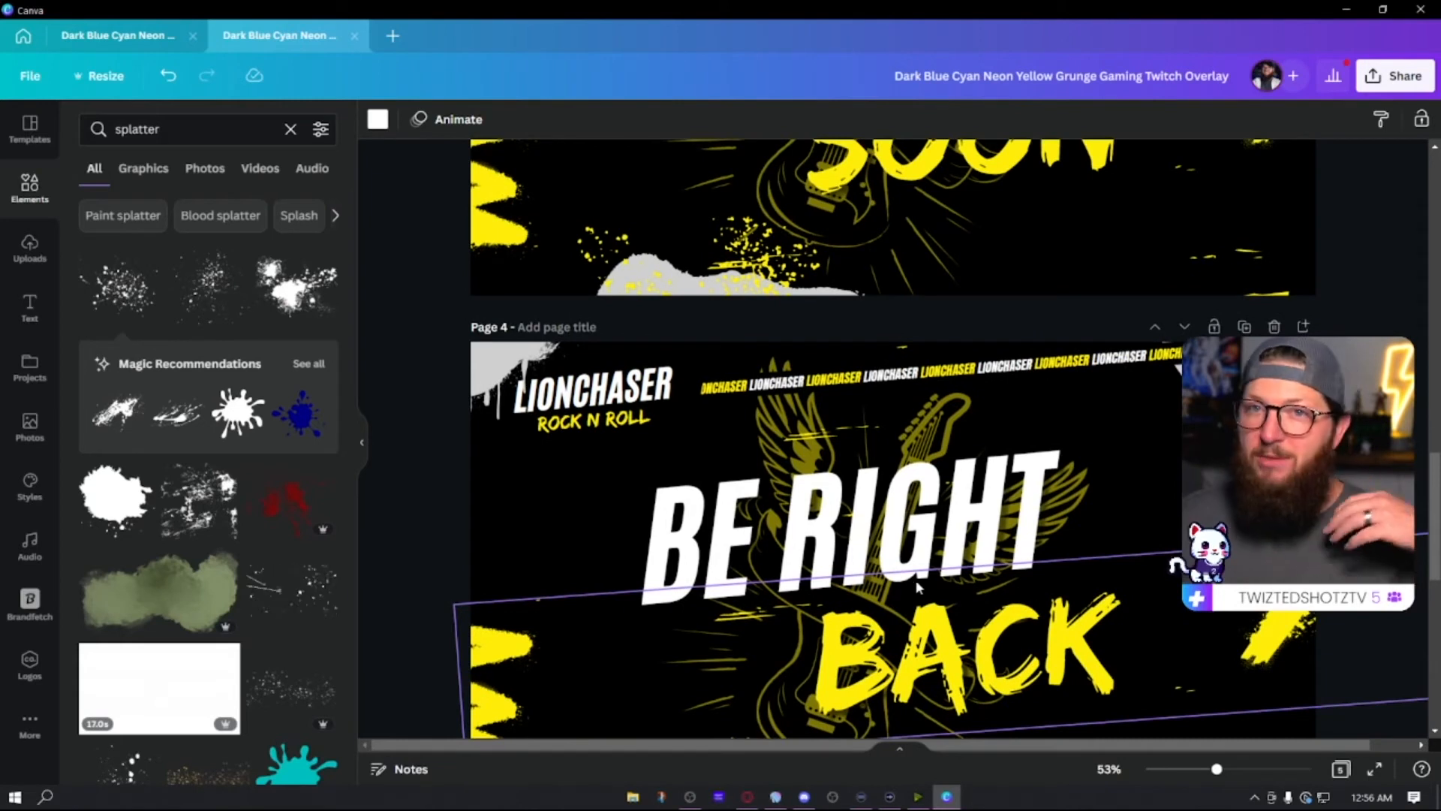
- Open the design's download options and set the file type to JPG at quality 100
left_click(1378, 78)
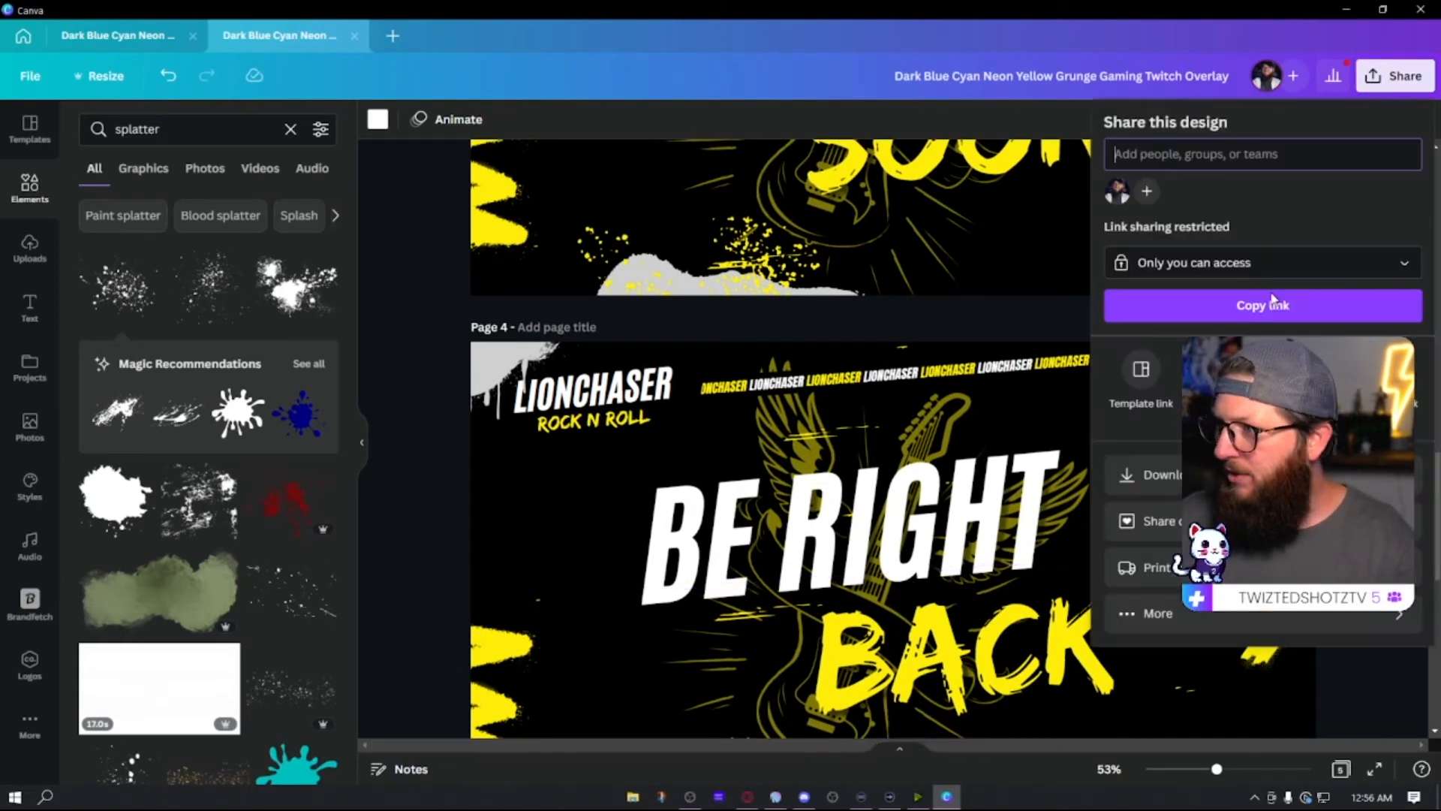
left_click(1126, 474)
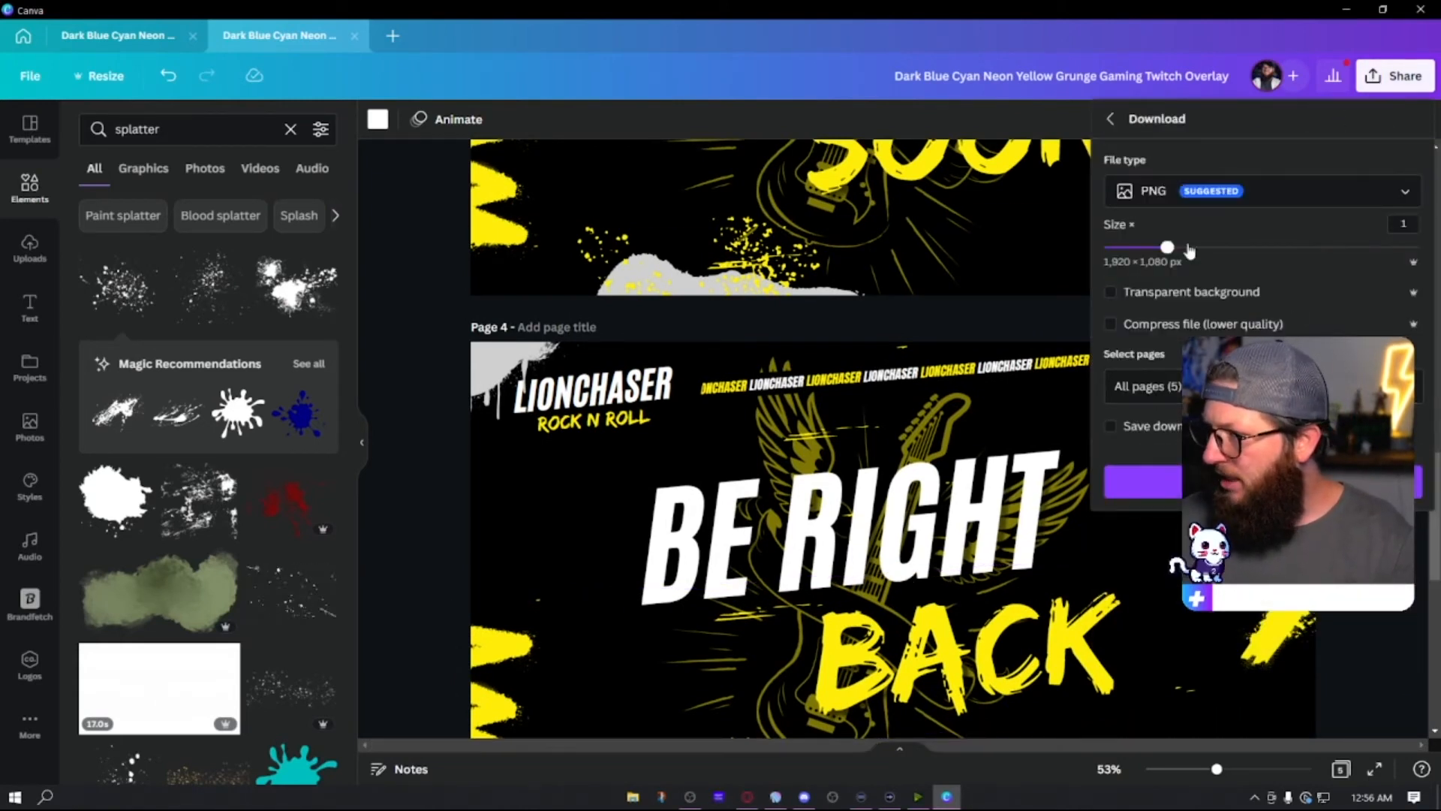
left_click(1193, 196)
left_click(1183, 245)
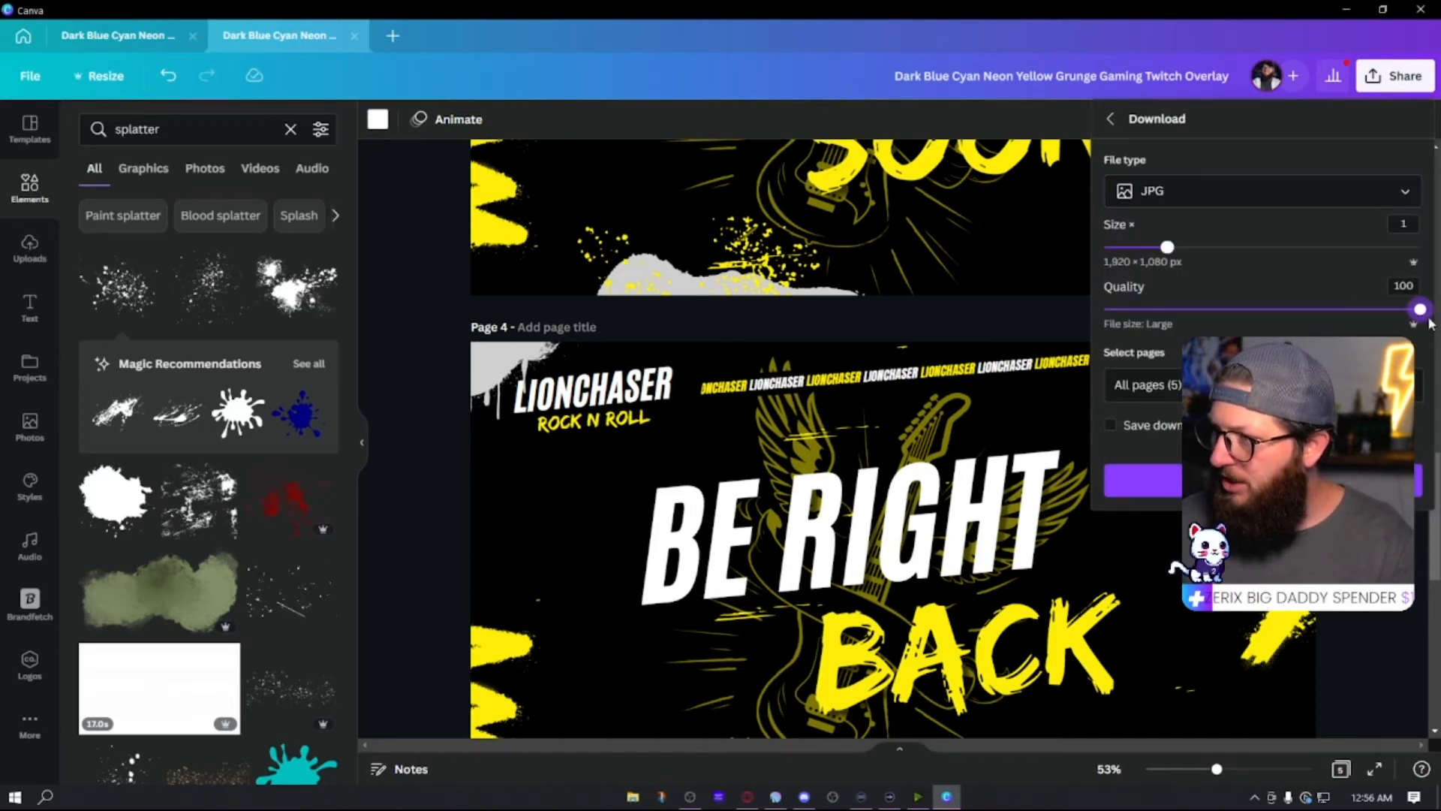
- Limit the JPG download selection to pages 3–4 and close the download options without downloading
left_click(1145, 385)
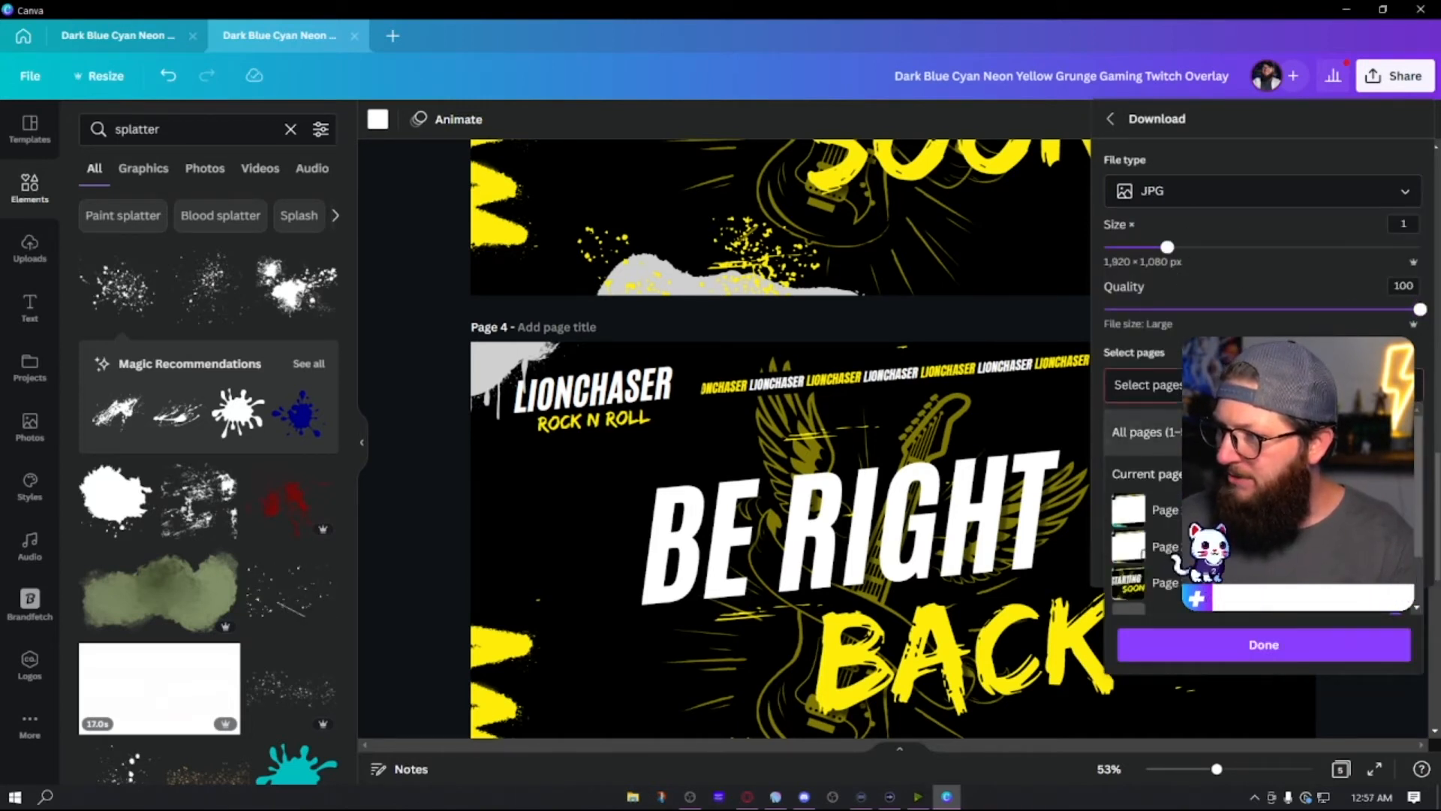
scroll(1145, 511, "down", 1)
type("Page 3–4")
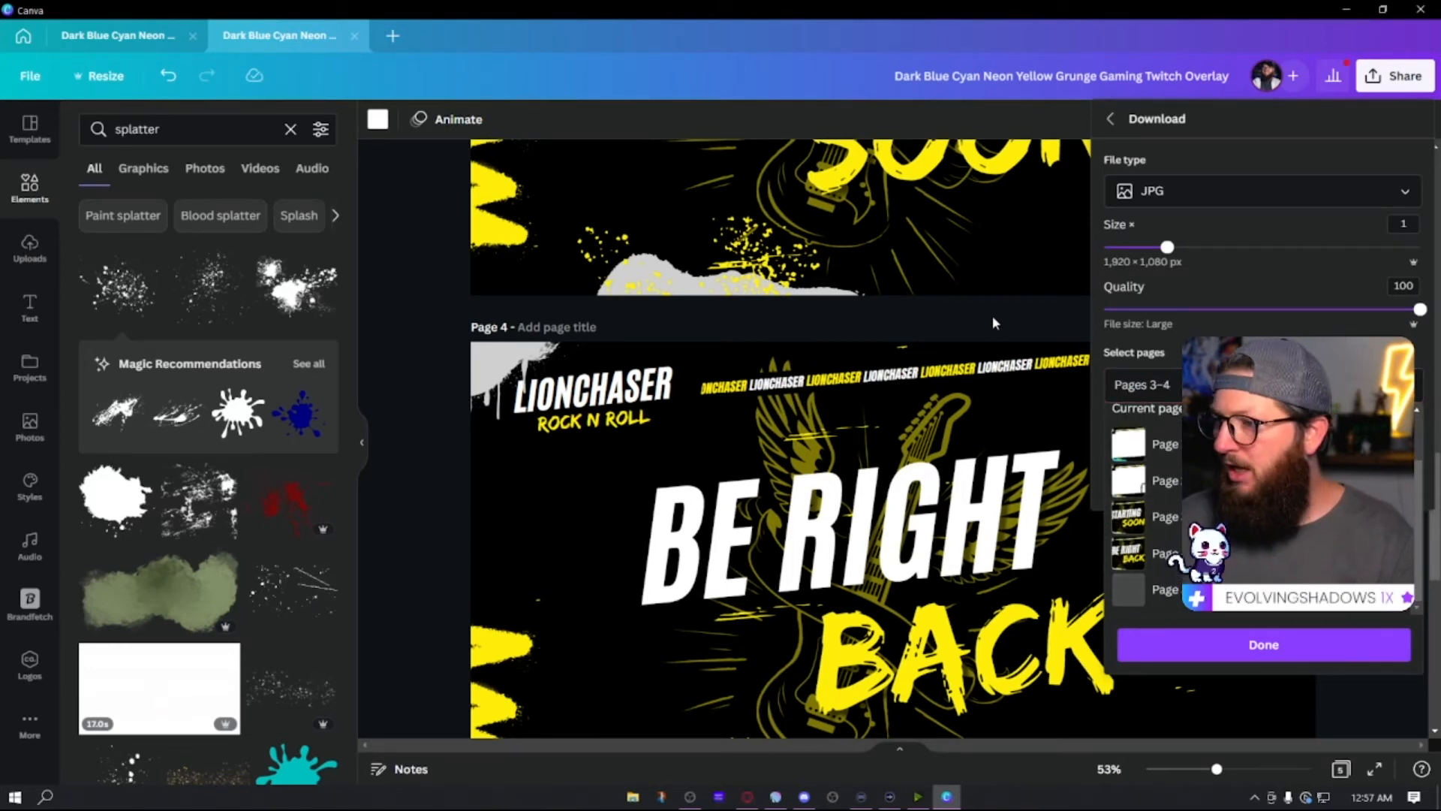
left_click(993, 318)
left_click(994, 316)
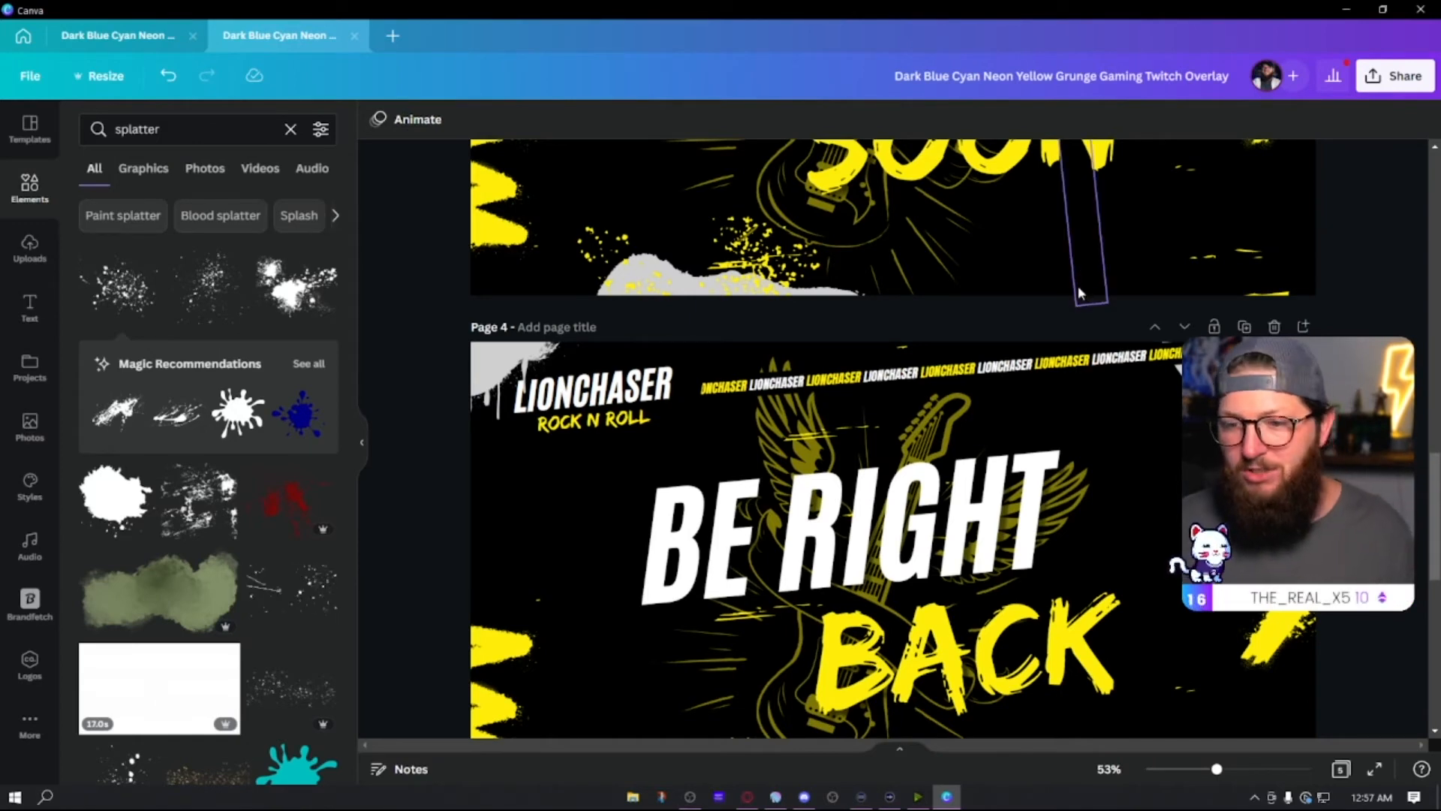
- Duplicate page 5 and delete the night cityscape background image from the copy
scroll(1084, 324, "down", 1)
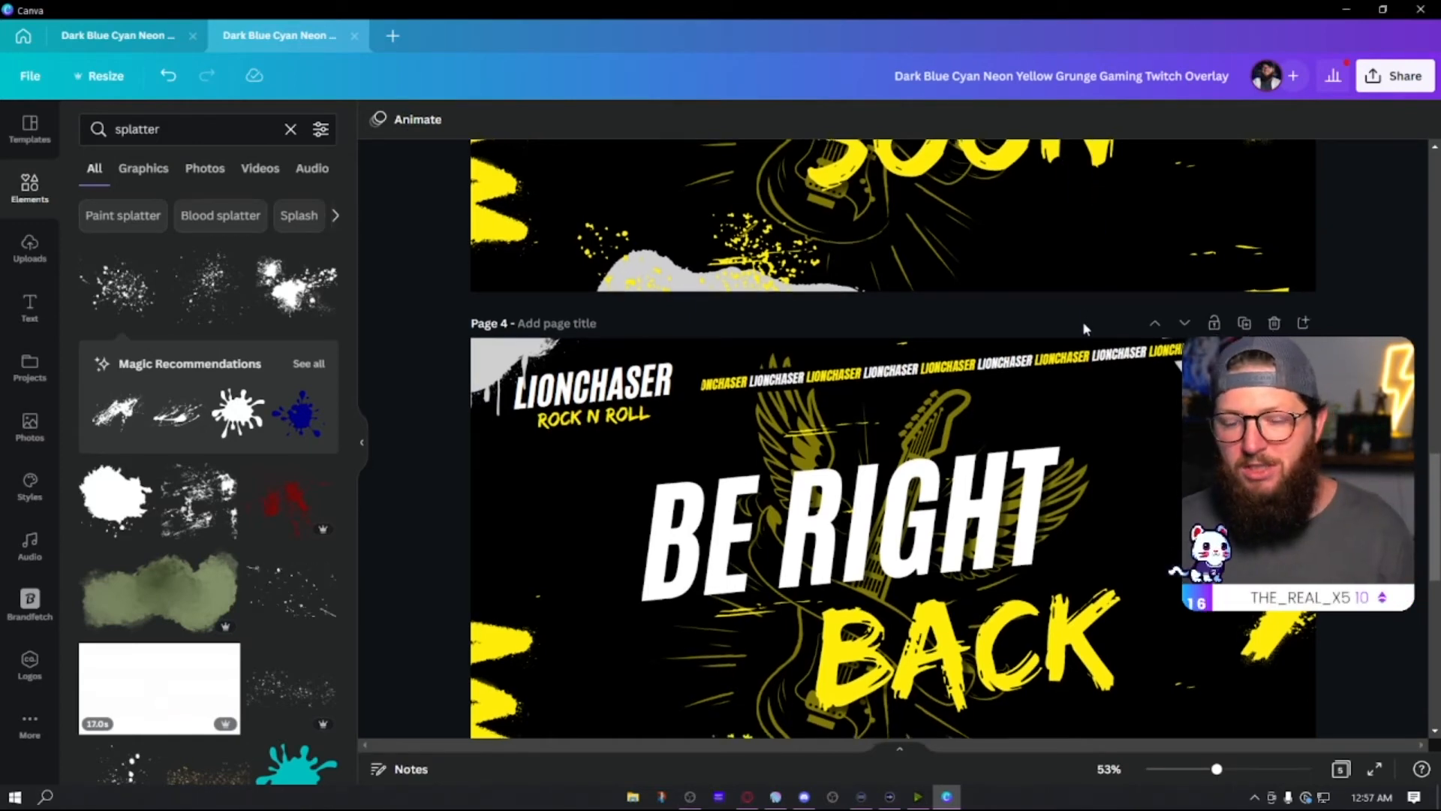
scroll(1084, 324, "down", 8)
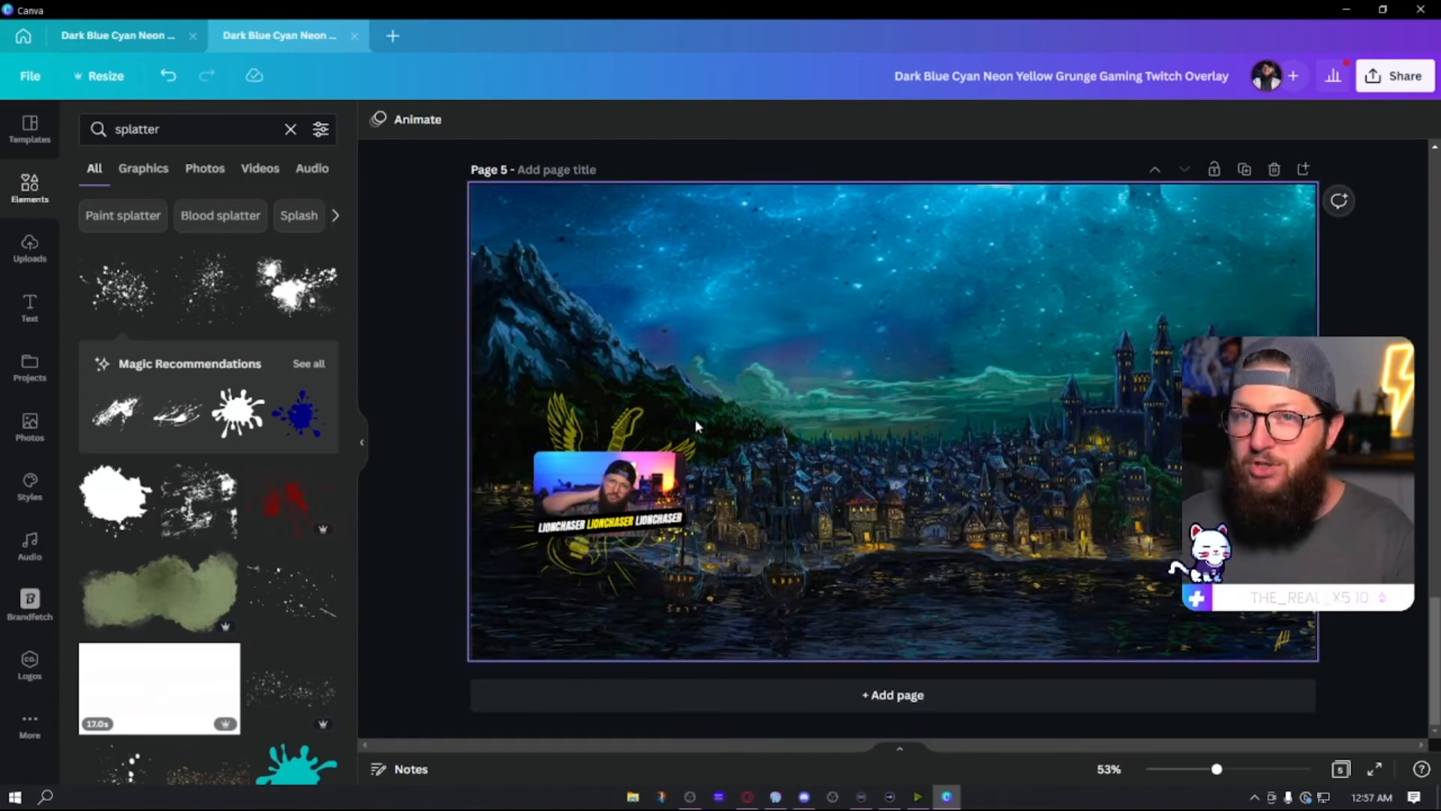
scroll(681, 417, "up", 10)
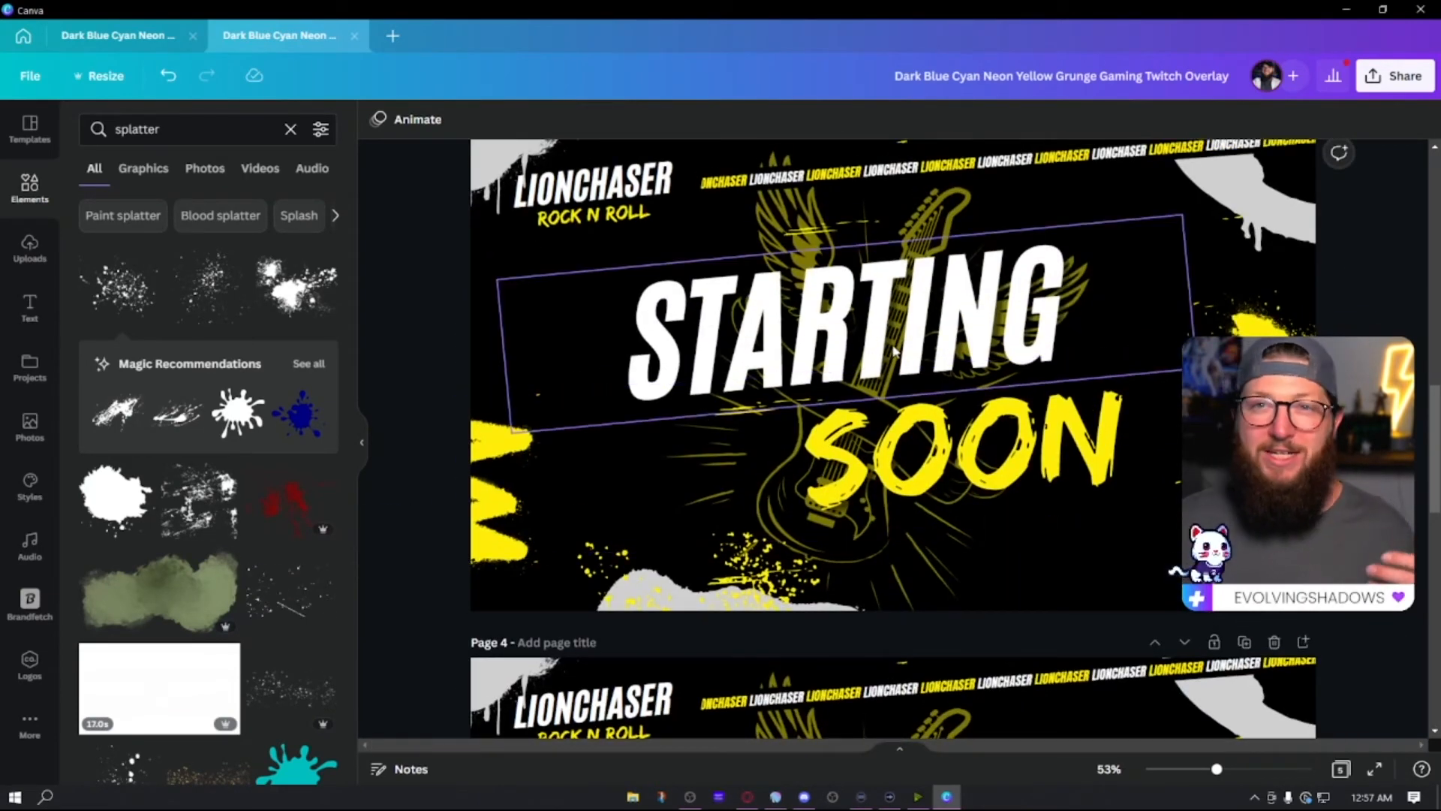
scroll(917, 334, "down", 10)
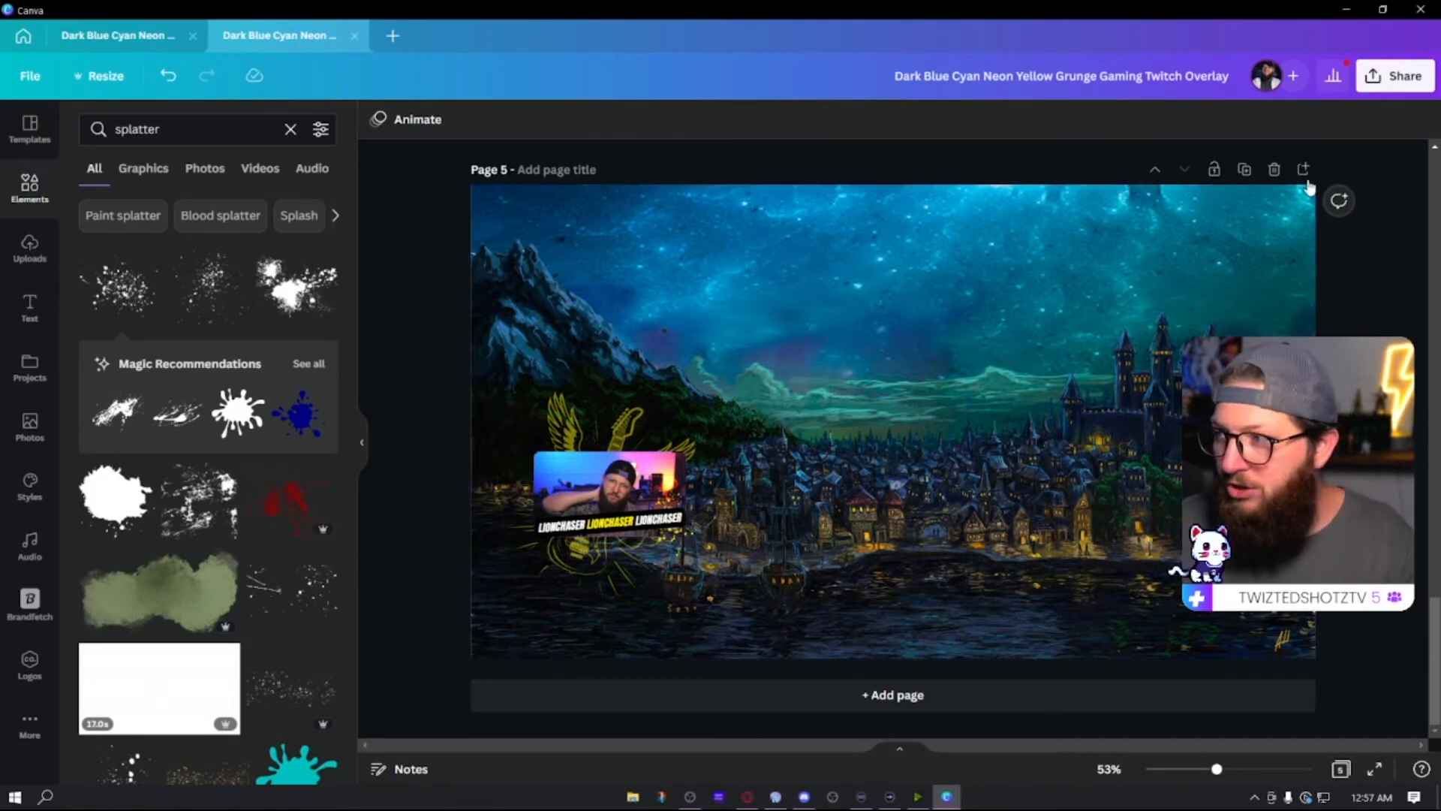
left_click(1244, 170)
left_click(1065, 437)
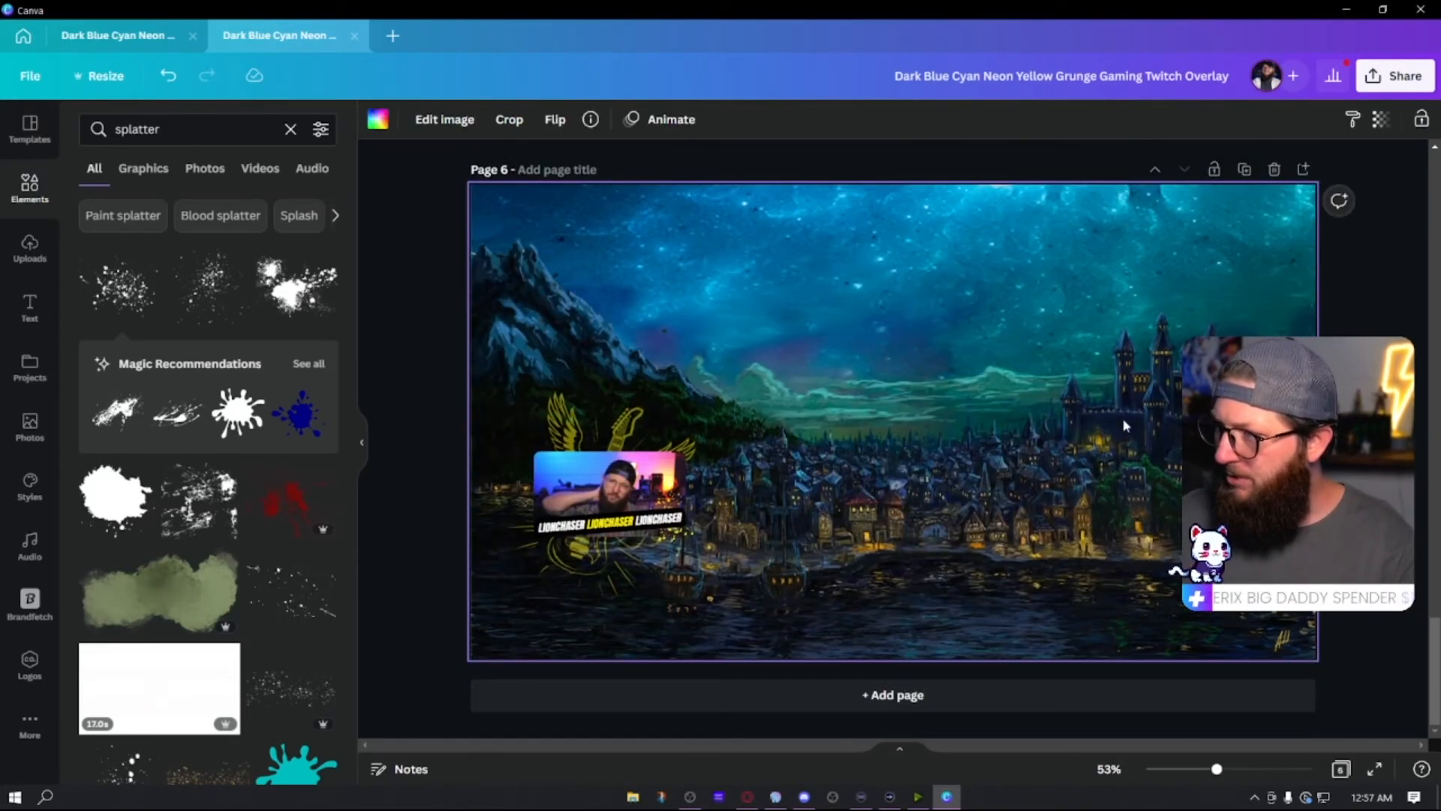
key("Delete")
- Enlarge the whole webcam frame on page 6, including its guitar artwork and LIONCHASER banner, and move it near the page's center
left_click_drag(802, 611, 488, 374)
left_click_drag(710, 375, 997, 241)
left_click_drag(781, 364, 964, 401)
left_click(1141, 418)
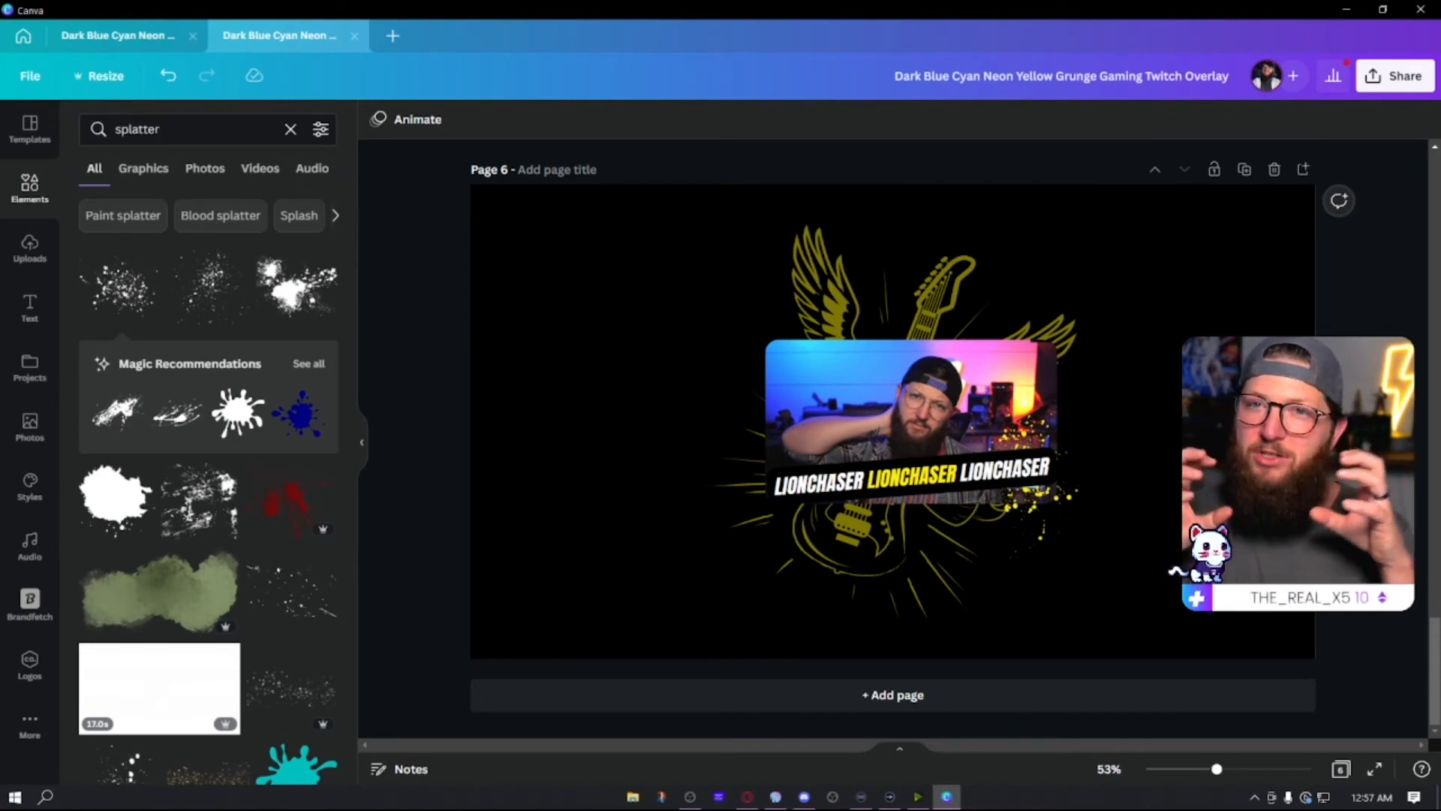
- Search the photo library for "green screen" to find a replacement for the webcam photo on page 6
left_click(855, 390)
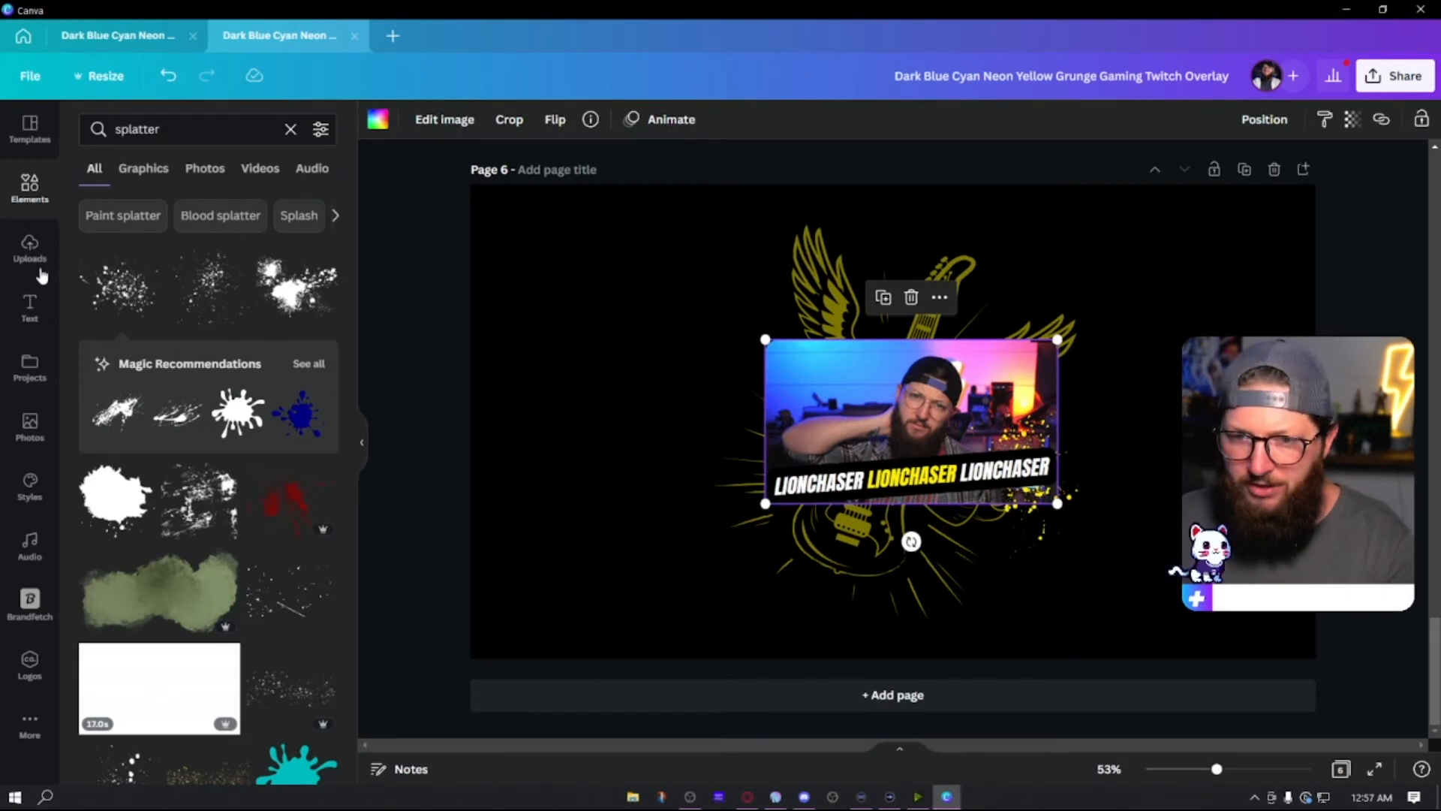
left_click(36, 203)
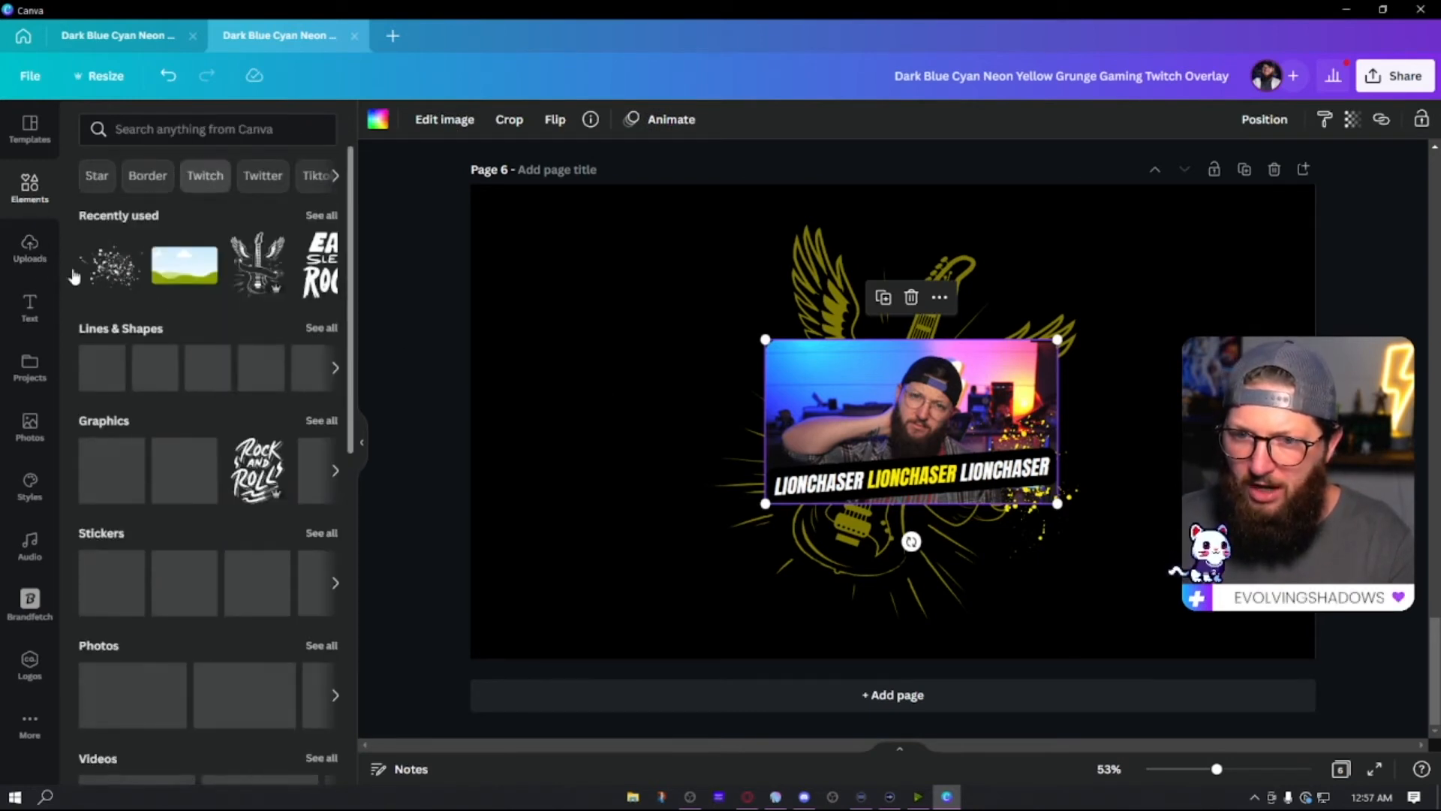
left_click(25, 447)
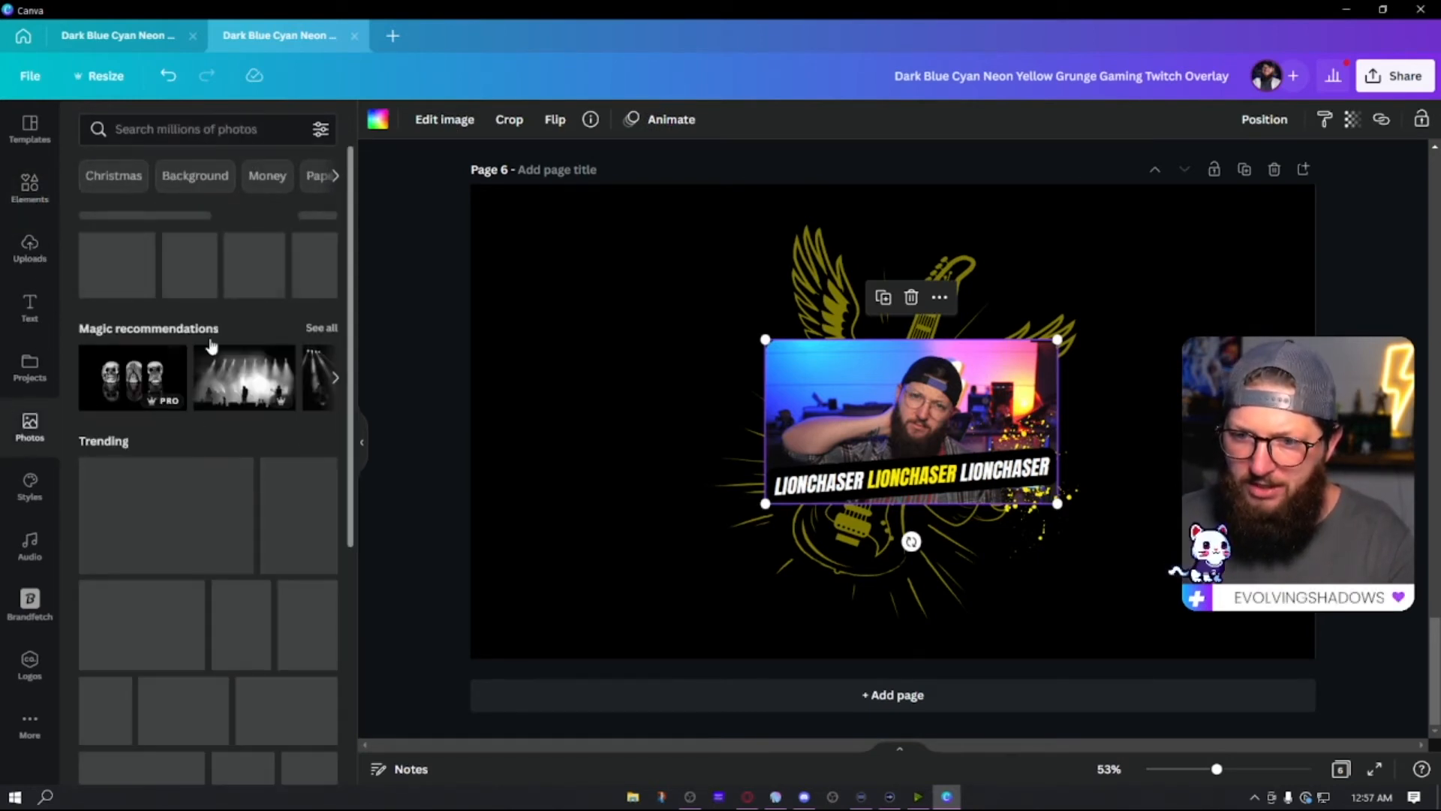
scroll(210, 429, "down", 1)
scroll(210, 429, "down", 10)
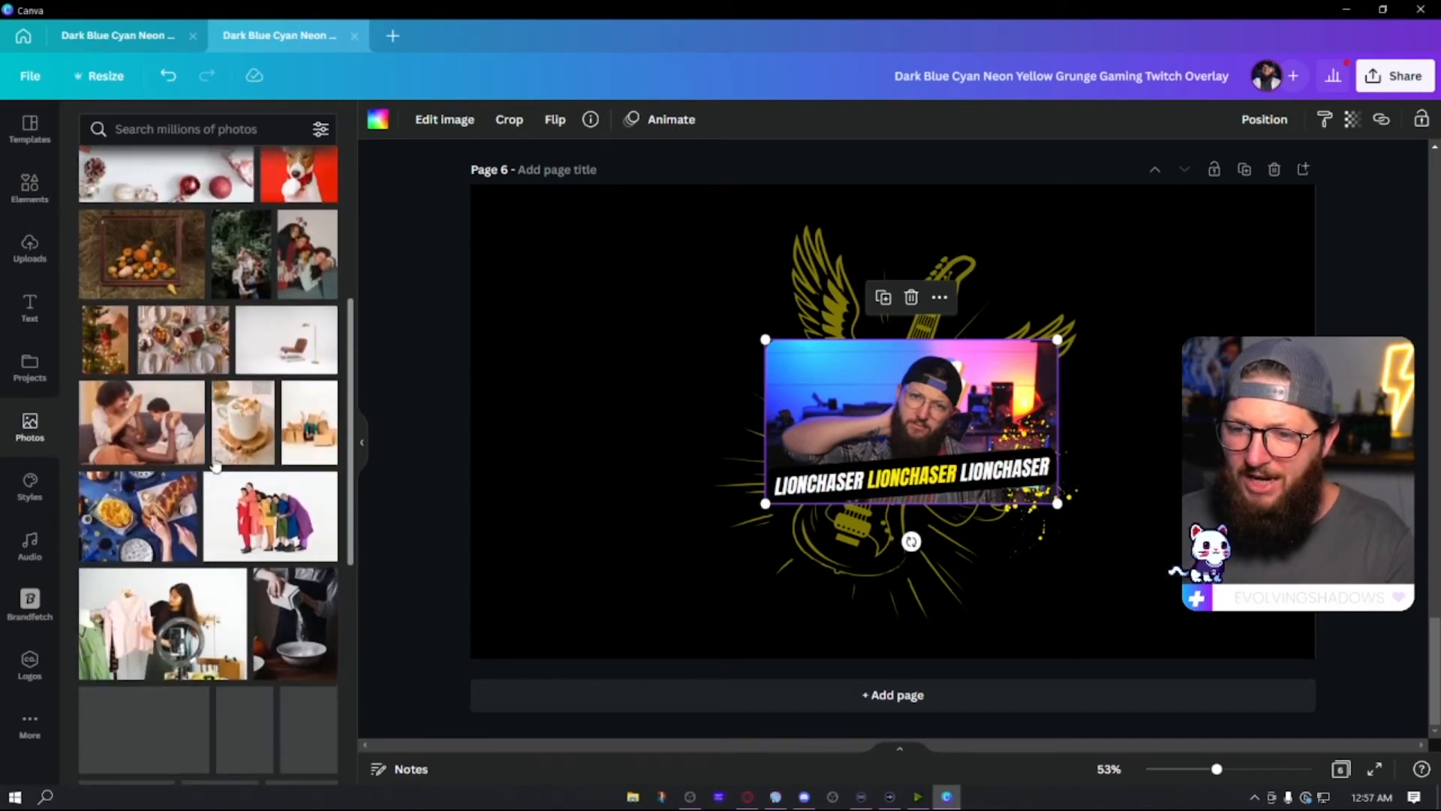
left_click(188, 132)
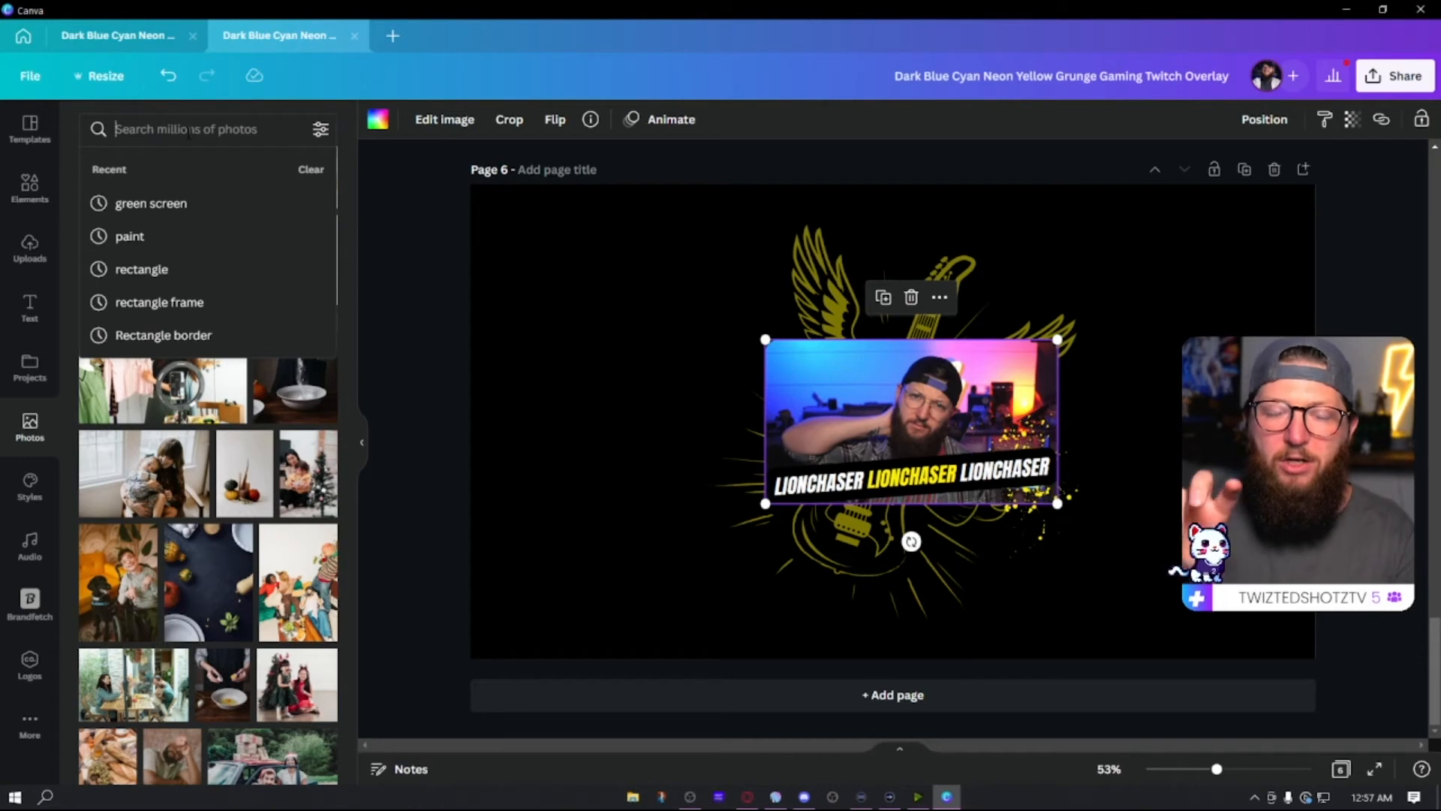
type("green sc")
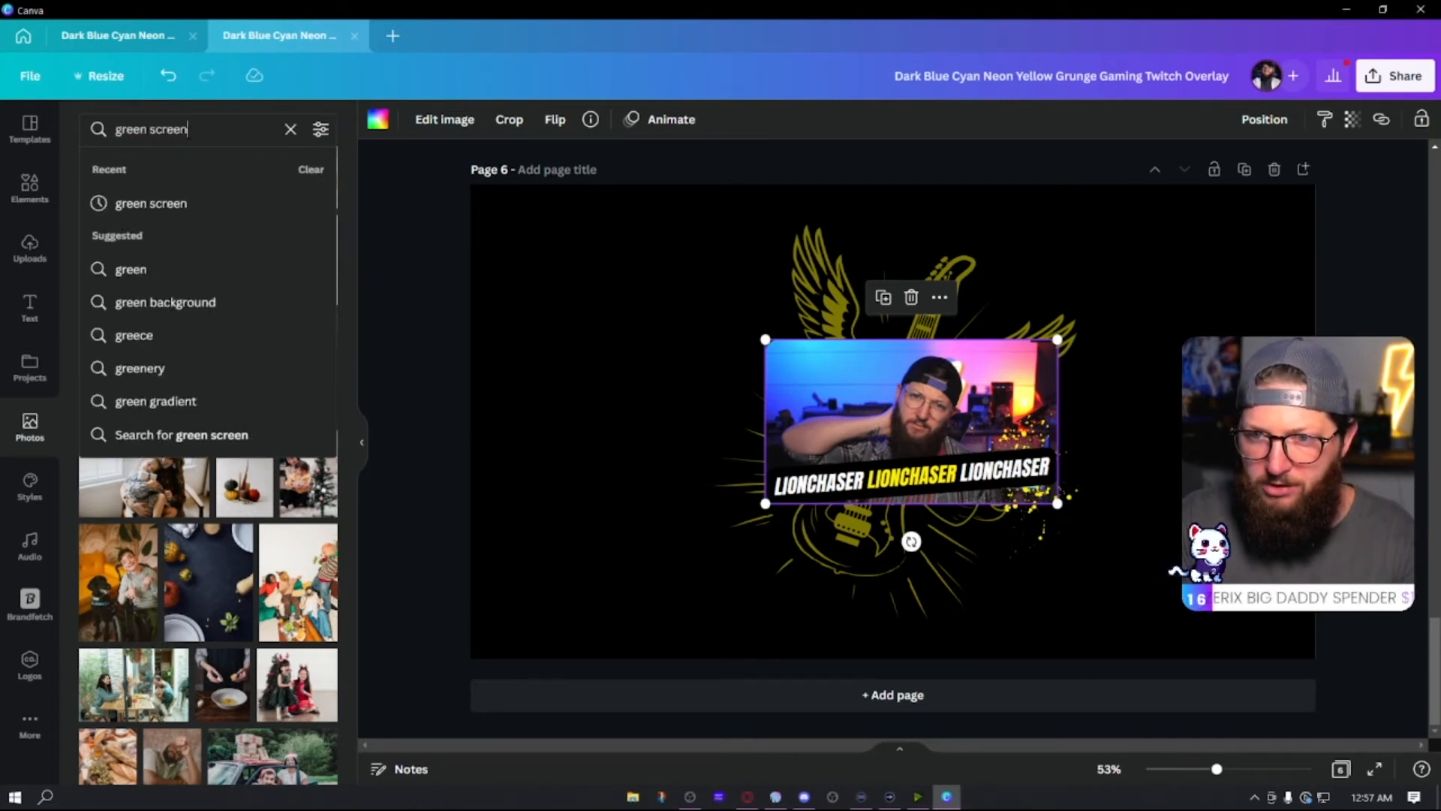
type("reen")
key("Return")
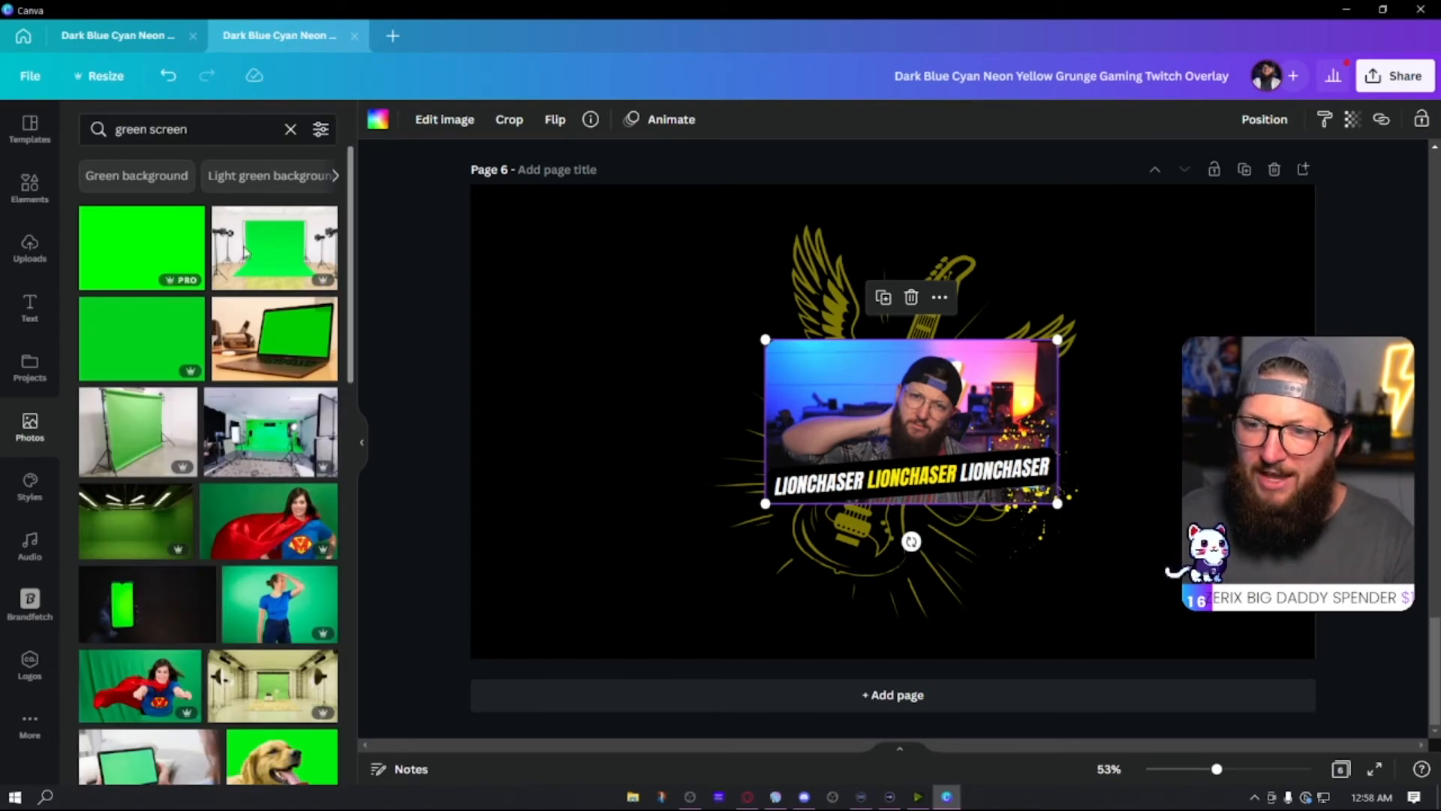
- Try the first bright green photo on page 6, delete it and browse its similar recommended images
left_click(144, 260)
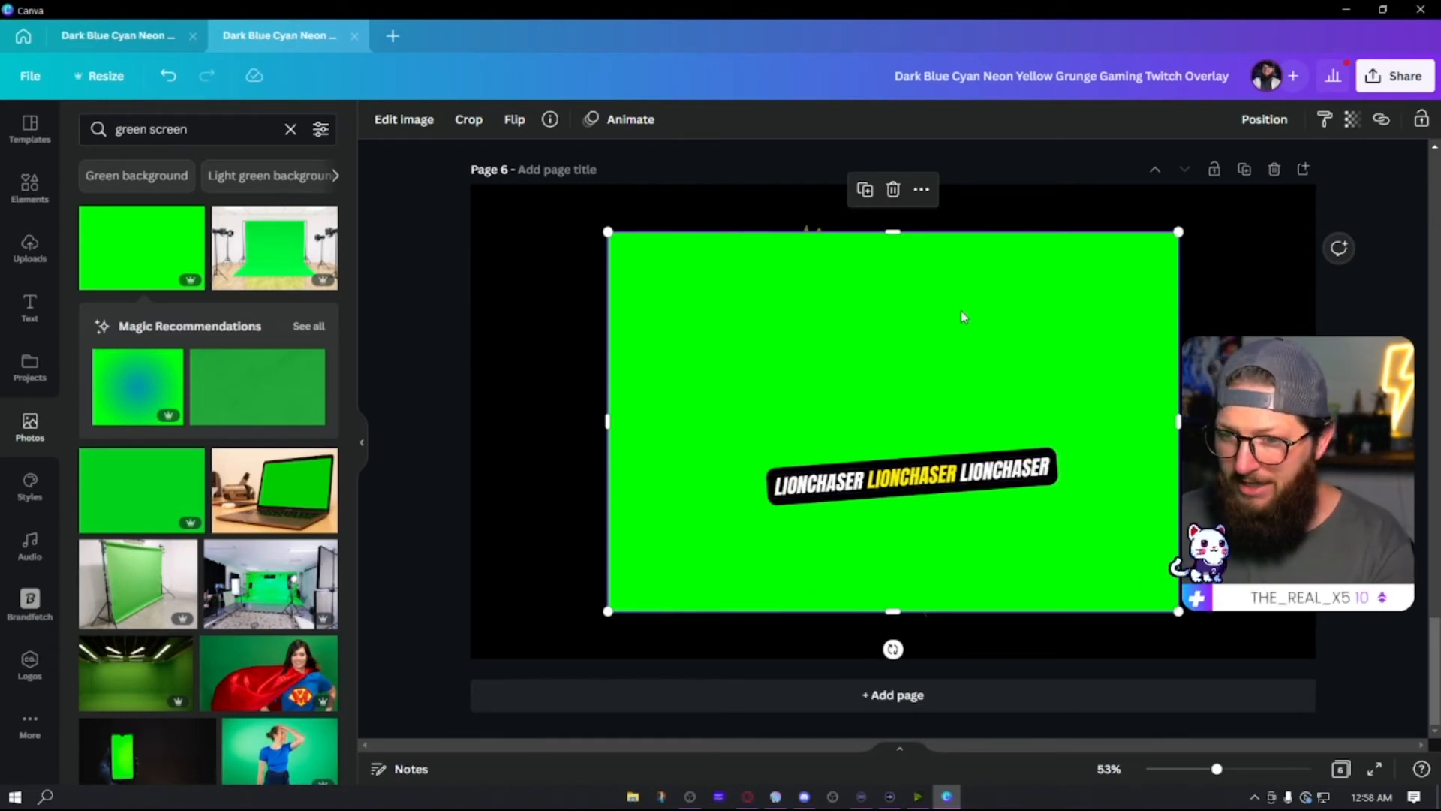
key("Delete")
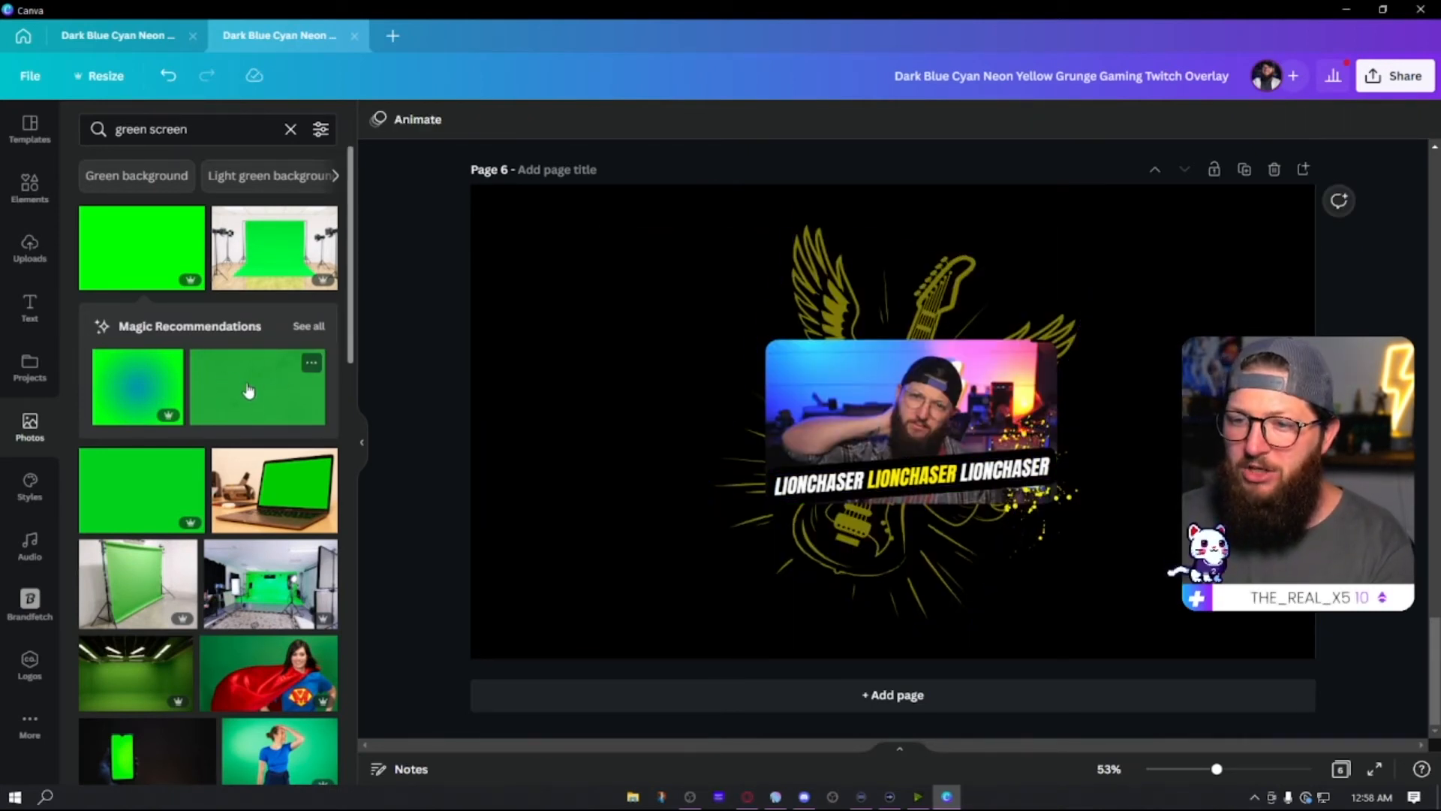
left_click(304, 330)
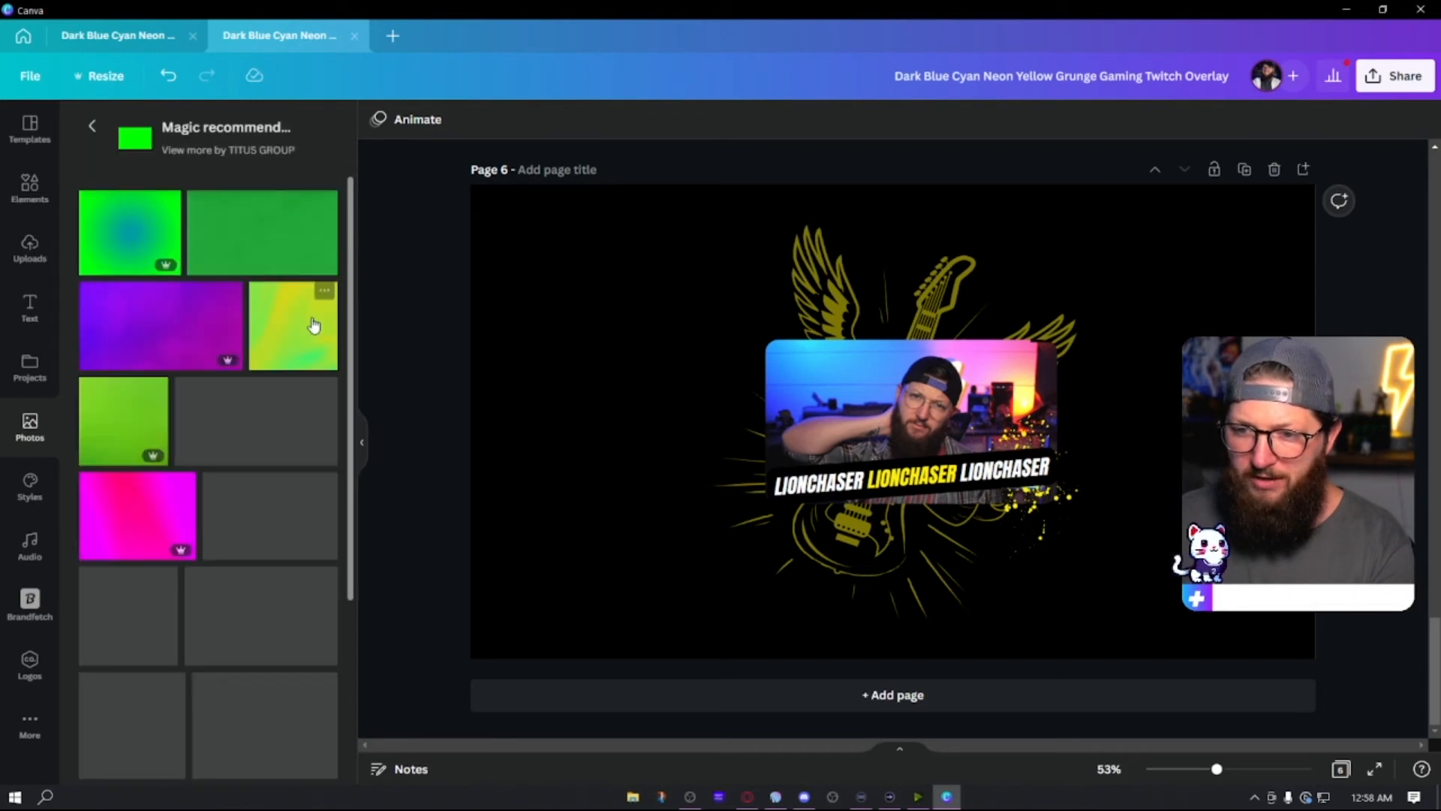
scroll(267, 540, "down", 6)
scroll(235, 354, "up", 4)
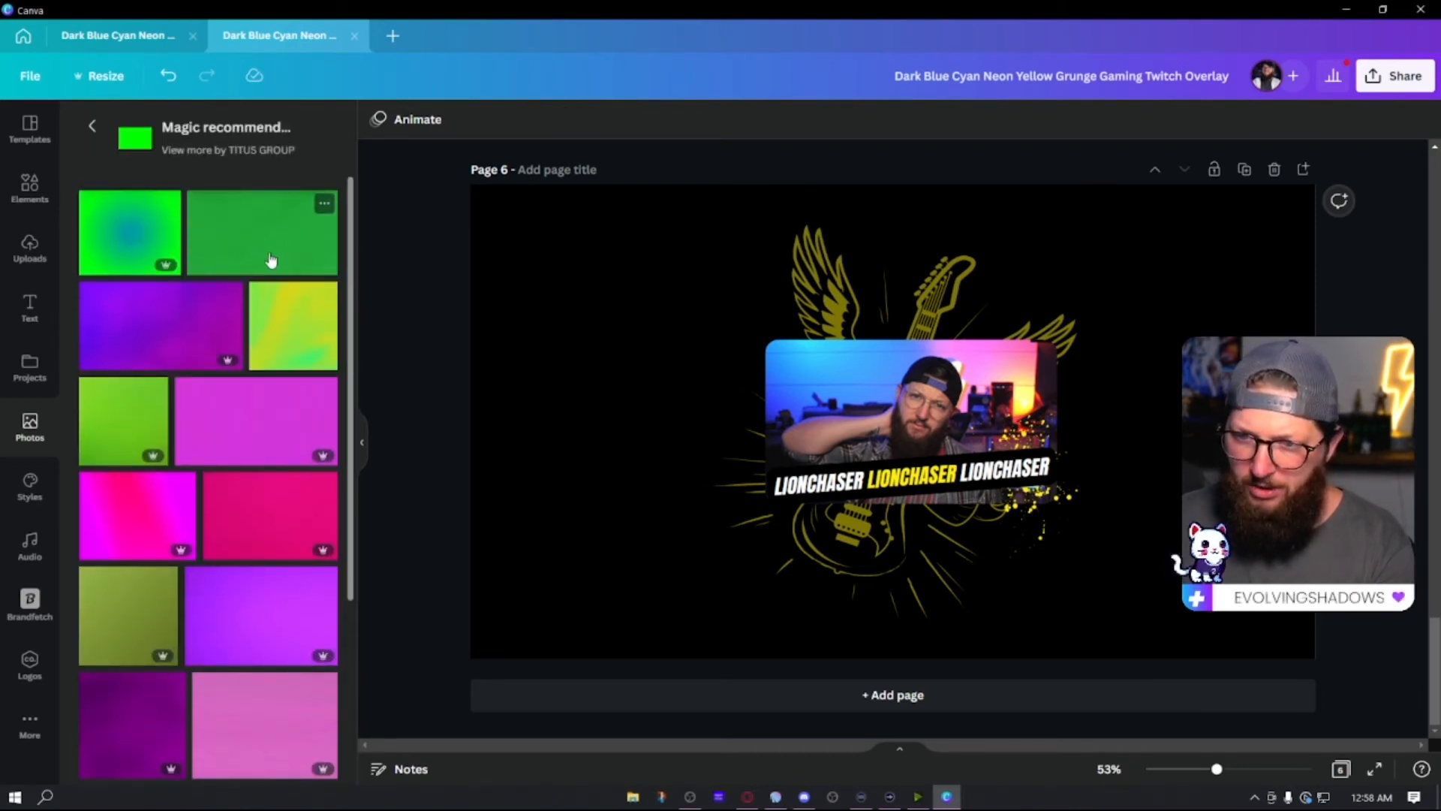
left_click(92, 126)
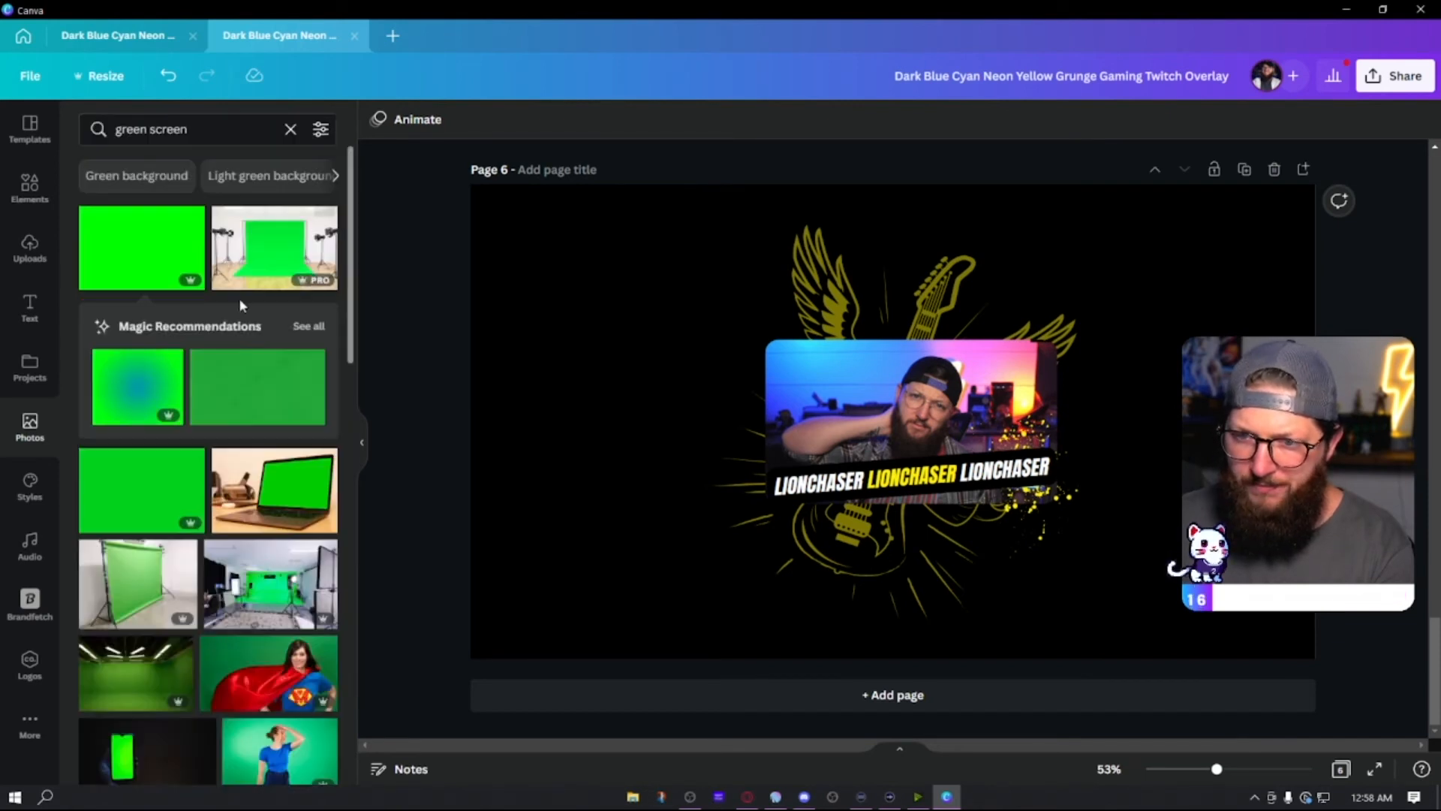
- Fill the webcam frame on page 6 with the recommended textured green image and delete the page's black background
left_click_drag(266, 395, 863, 379)
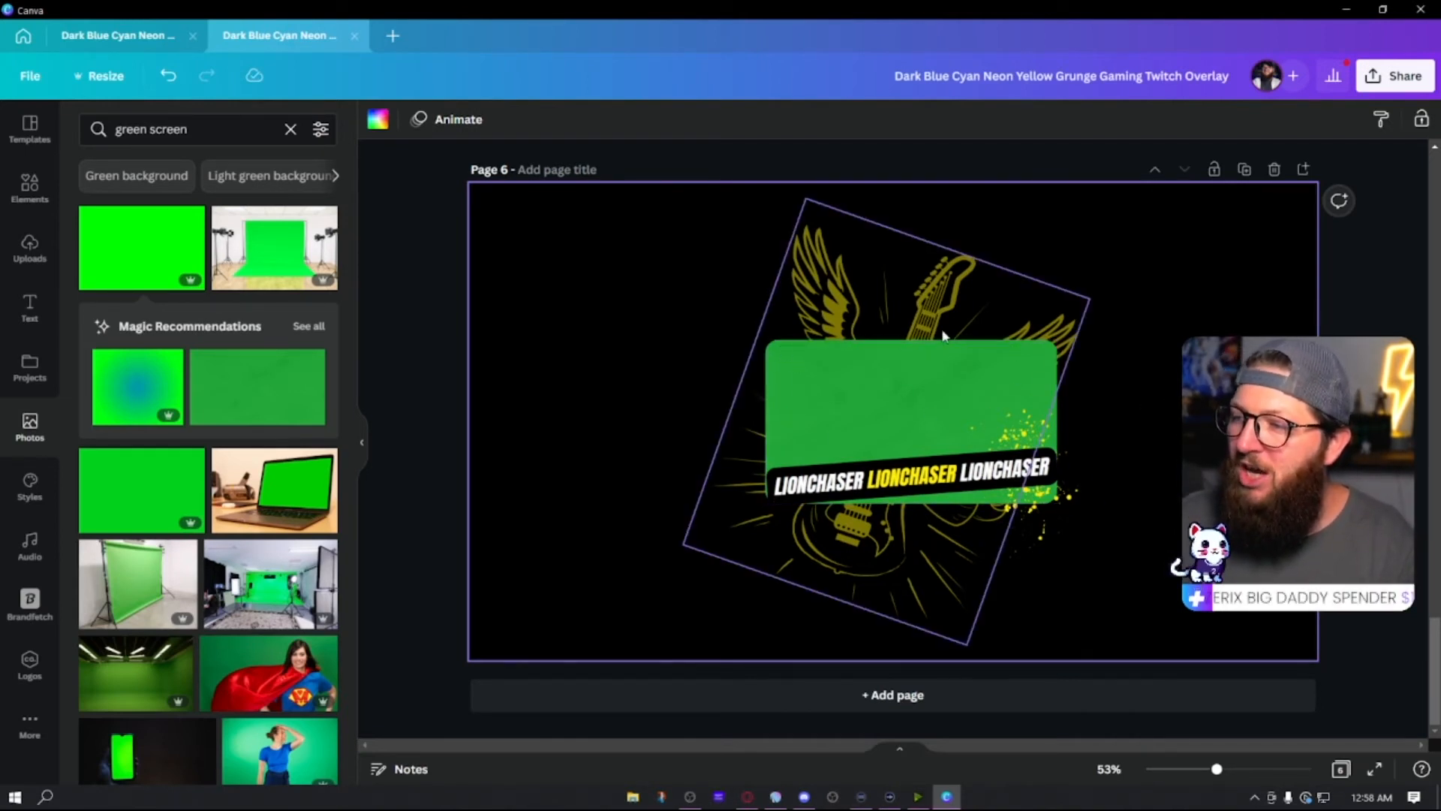
key("ctrl+z")
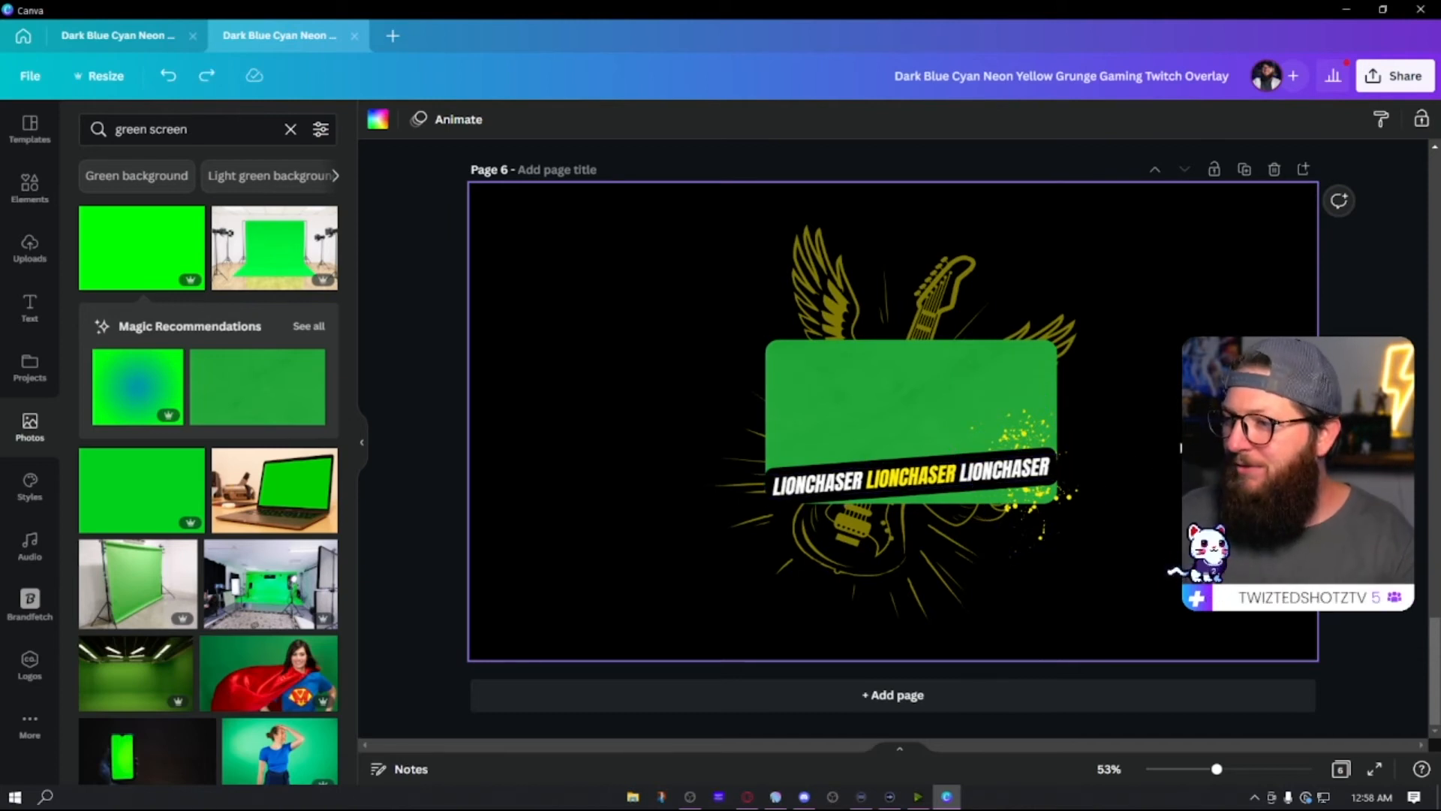
key("Delete")
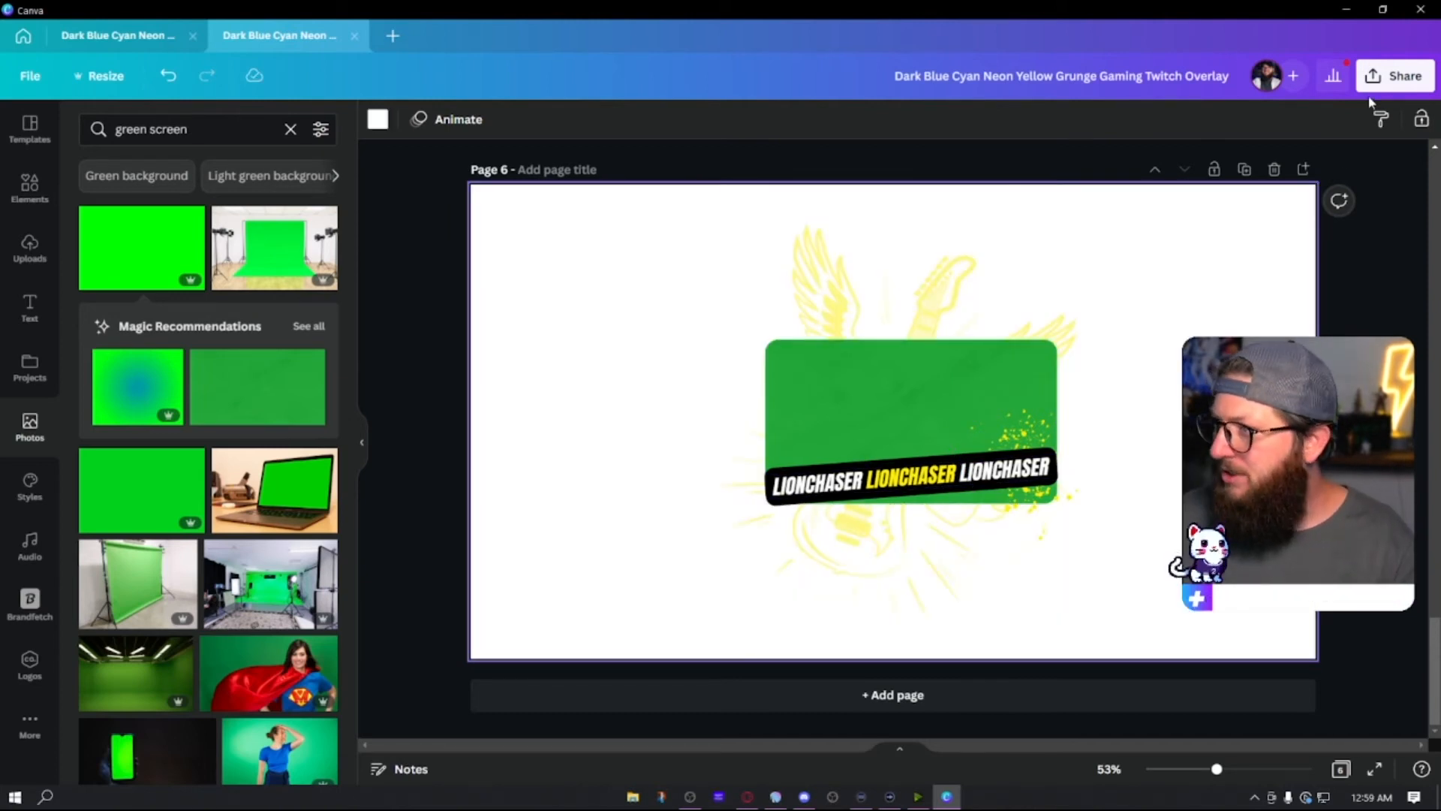
- Open the design's download options for a PNG and turn on the transparent background
left_click(1390, 79)
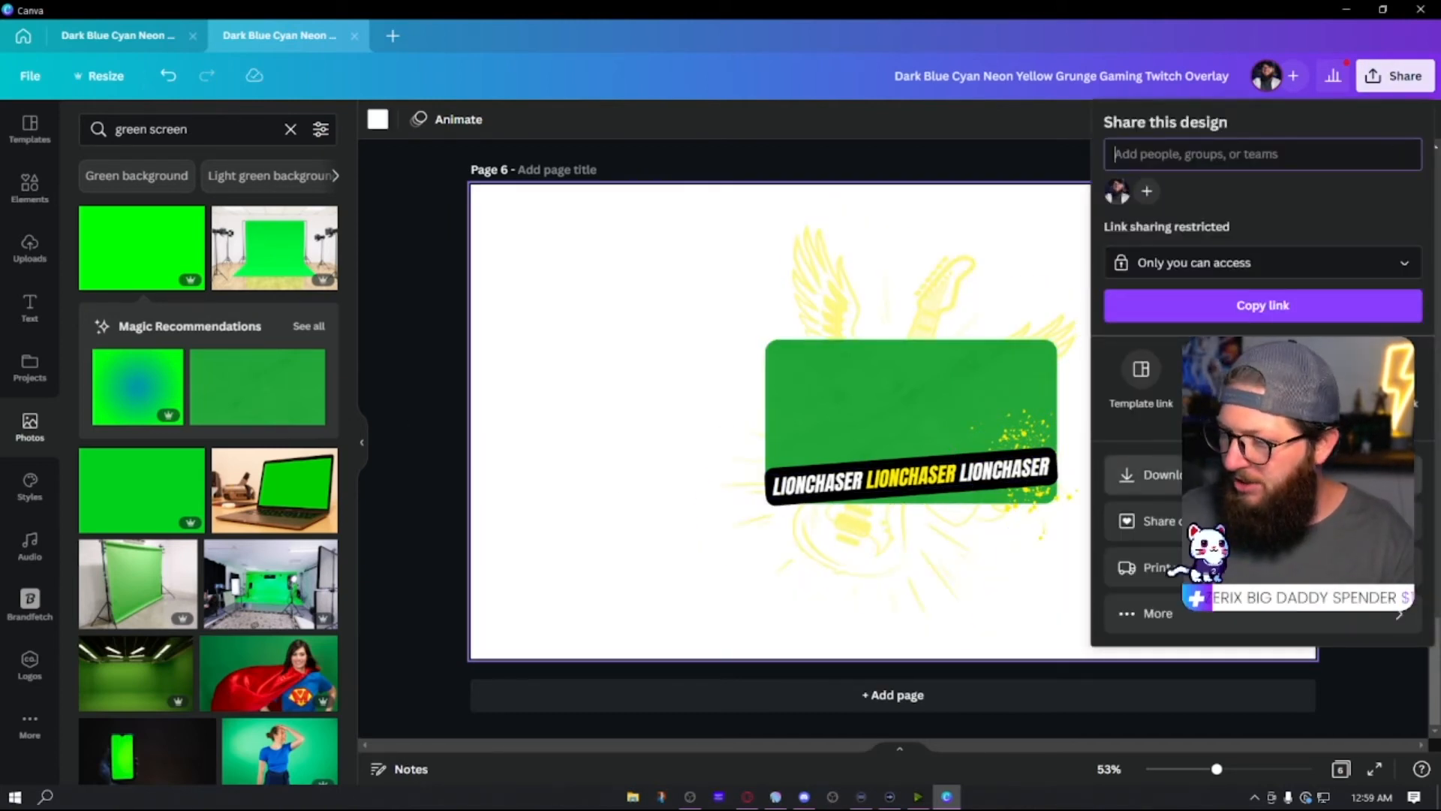
left_click(1142, 475)
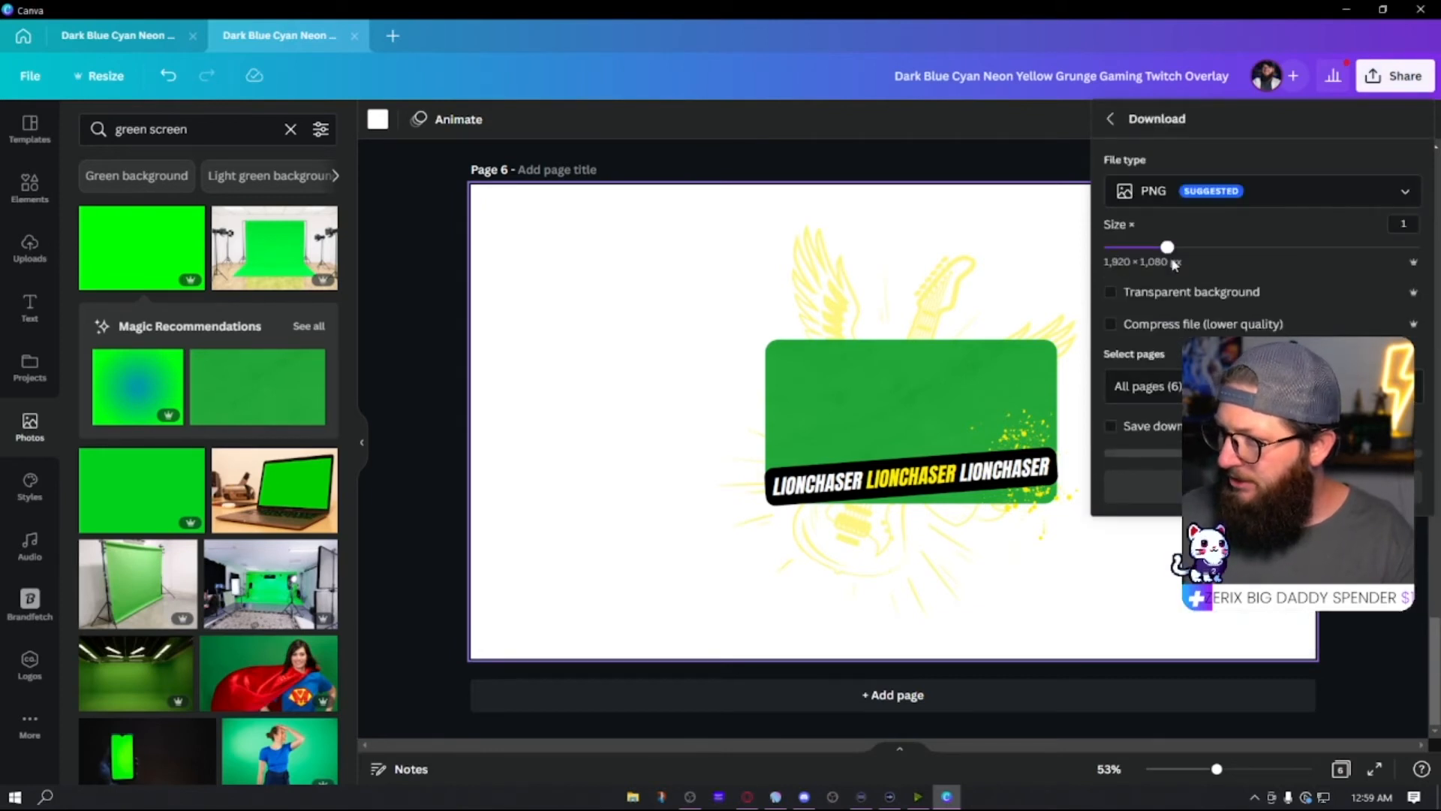
left_click(1110, 293)
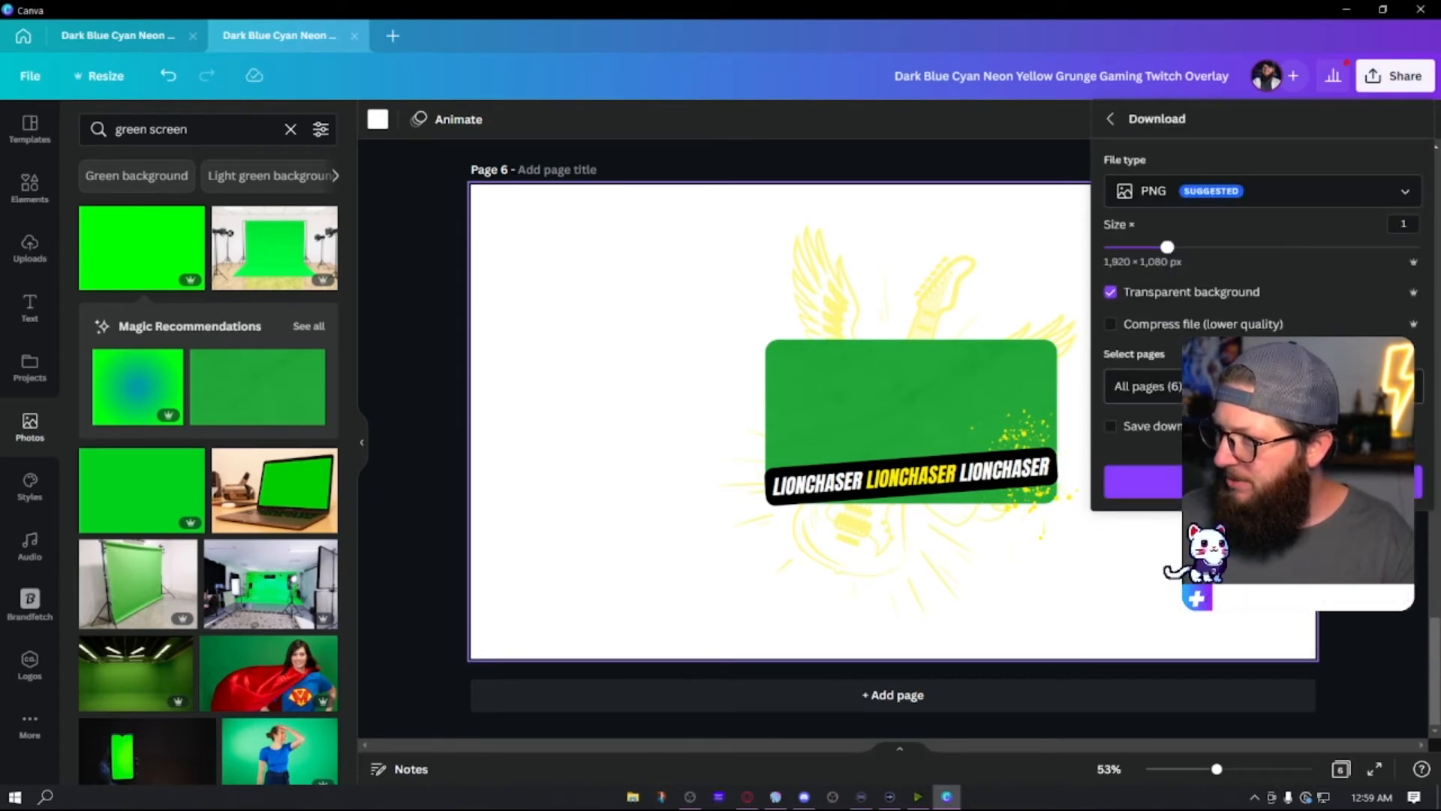
- Limit the page selection to page 6 and download it as a transparent PNG
left_click(1263, 386)
scroll(1263, 481, "down", 2)
scroll(1263, 481, "up", 2)
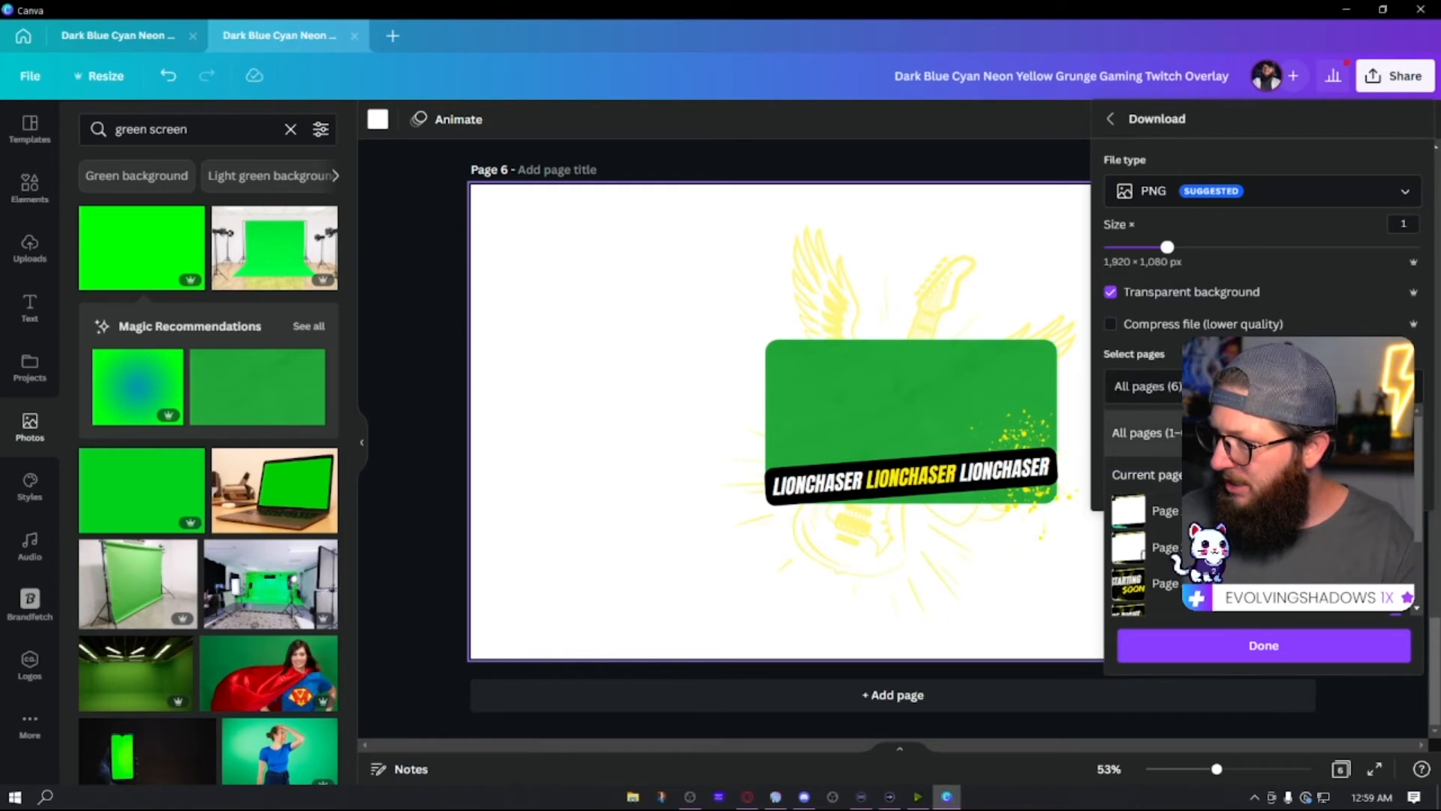
scroll(1396, 612, "down", 3)
left_click(1171, 590)
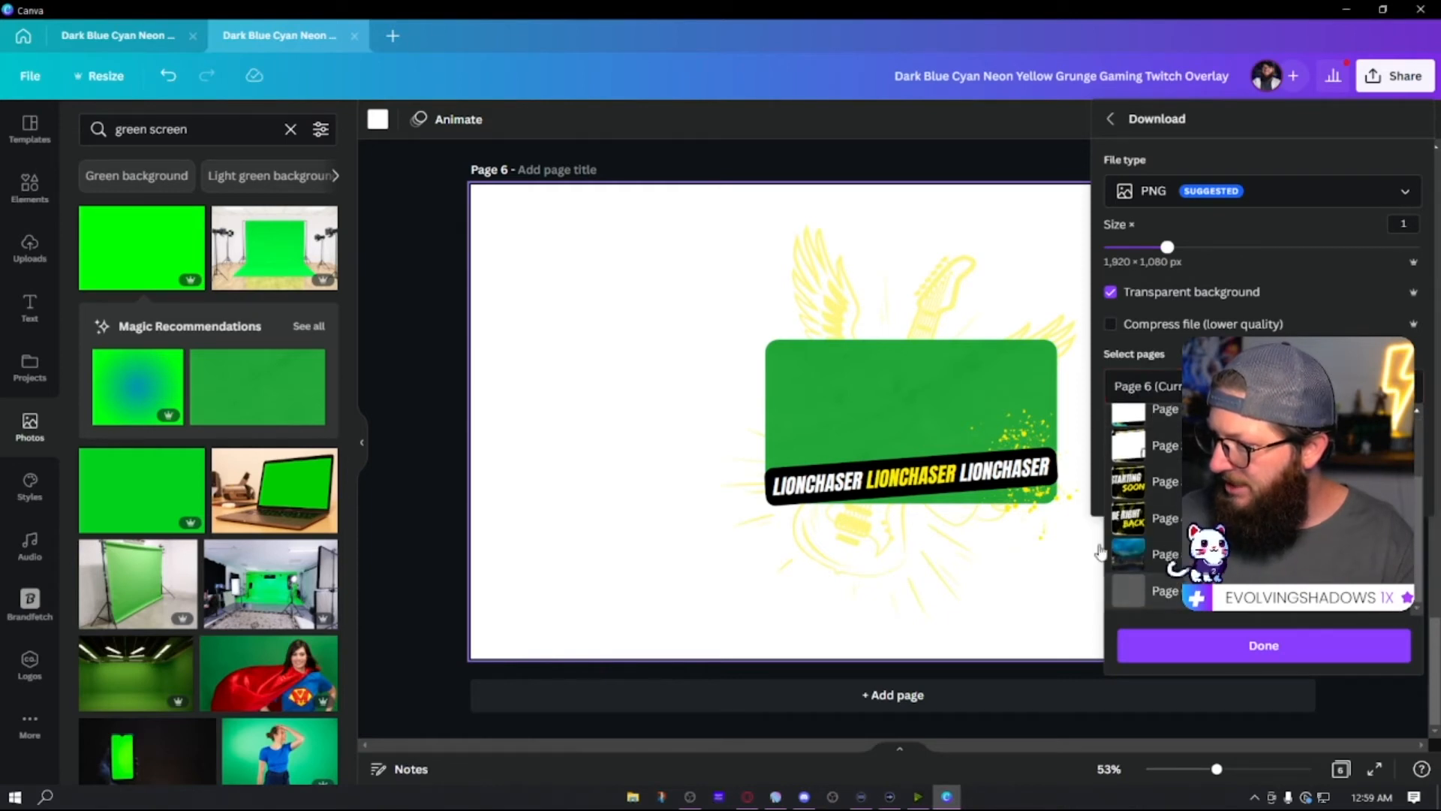
left_click(1294, 653)
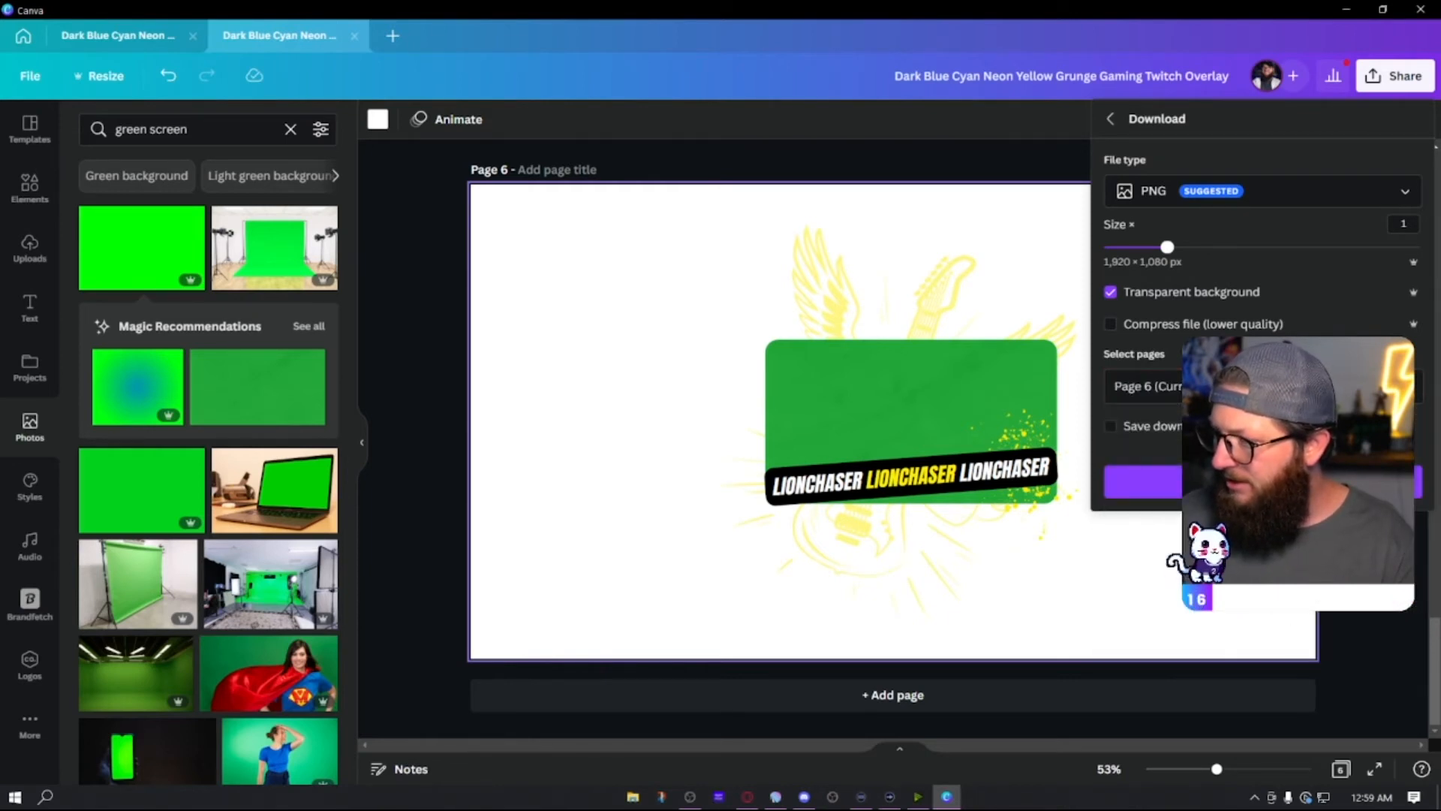
left_click(1276, 481)
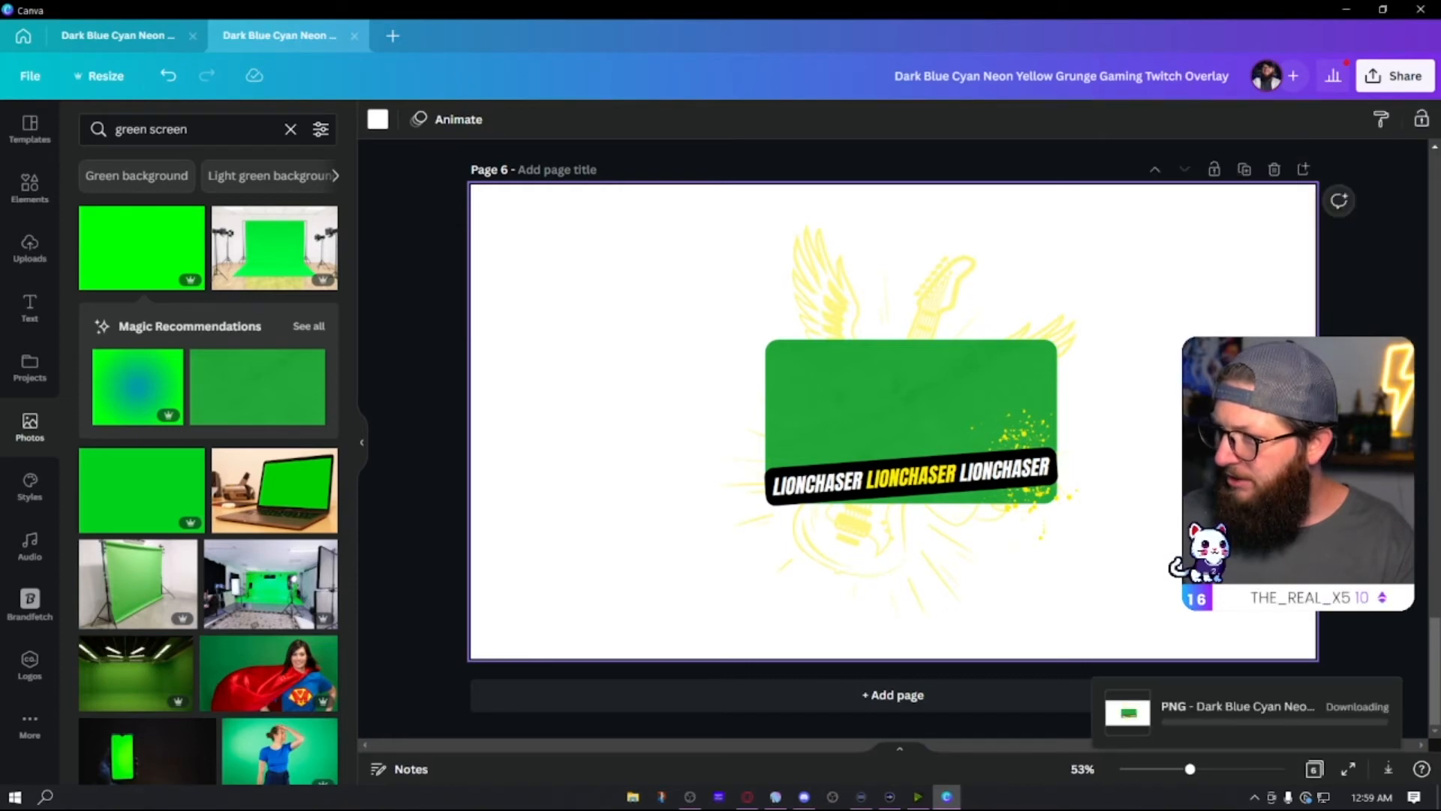
left_click(568, 405)
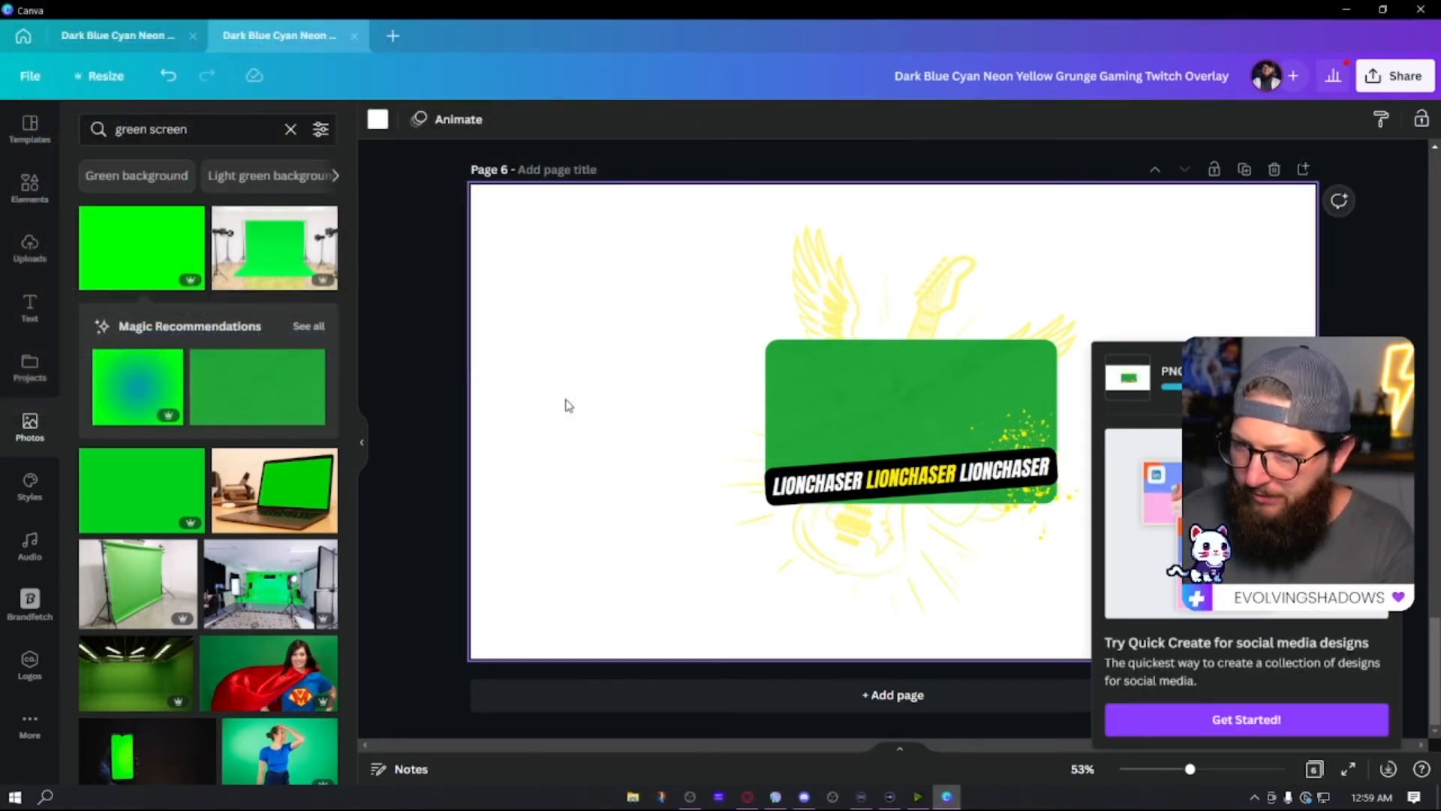
- Switch to OBS and add a new image source named "YT Test" to the Game Scene
left_click(1347, 11)
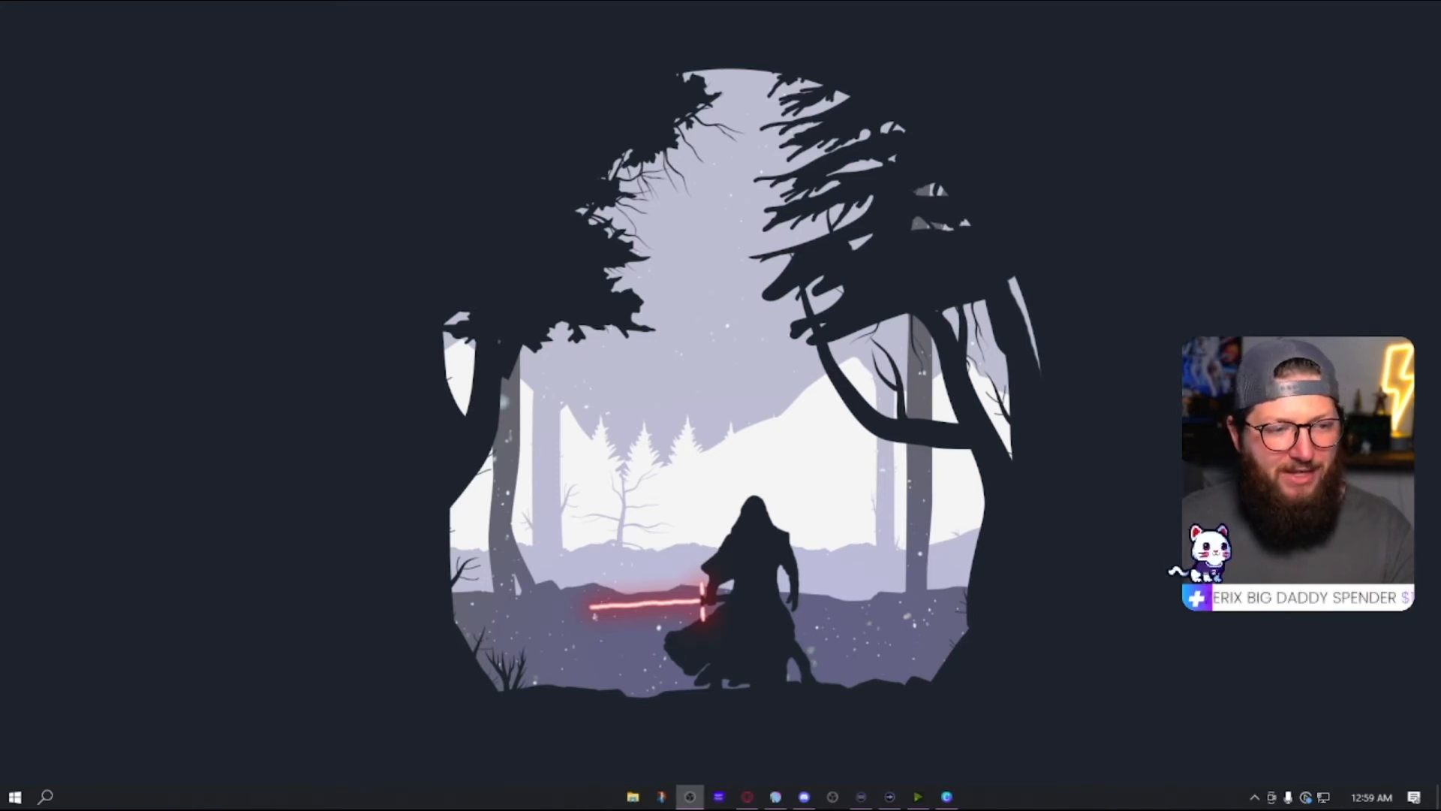
left_click_drag(0, 30, 849, 30)
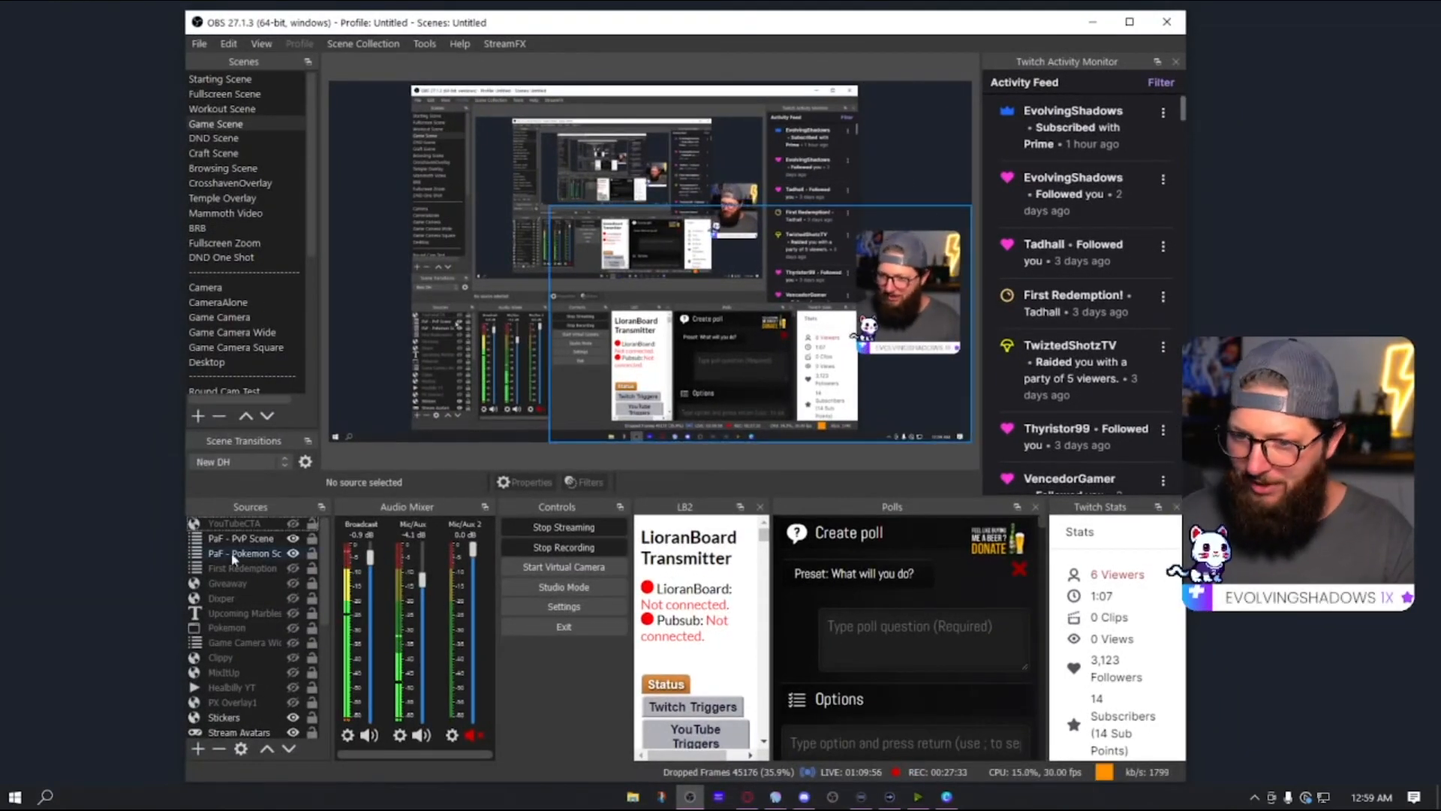
left_click(199, 749)
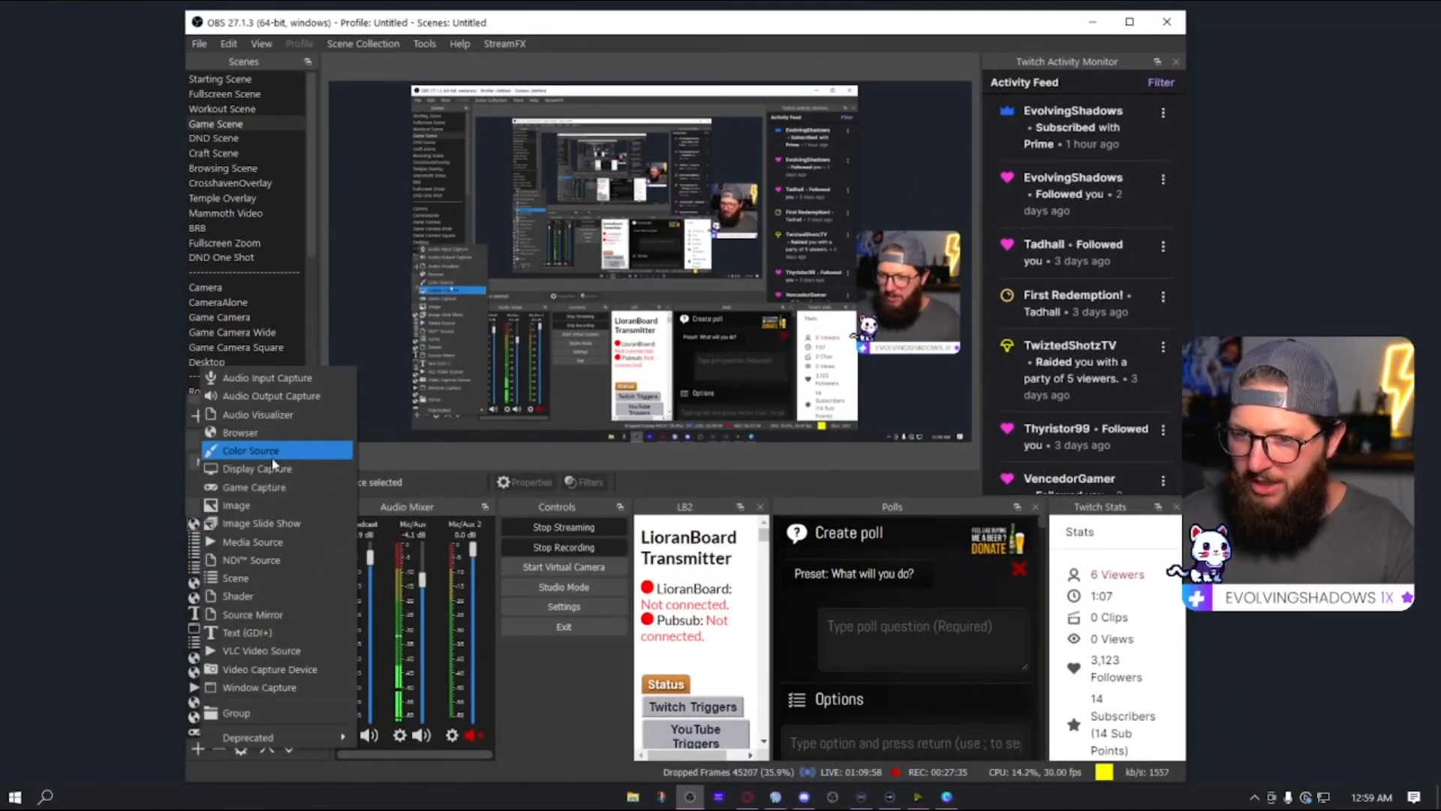
left_click(248, 505)
type("YT Test")
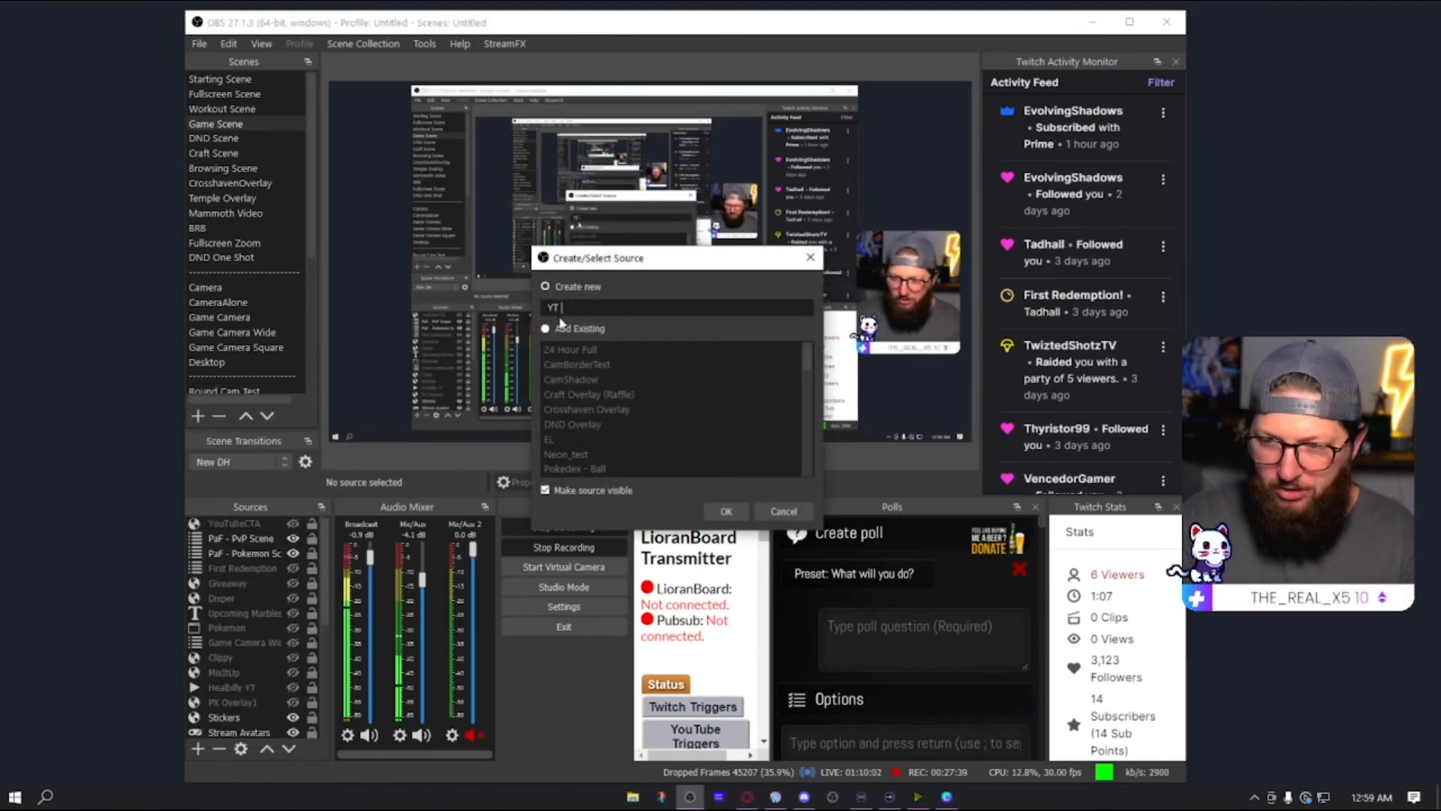
key("Return")
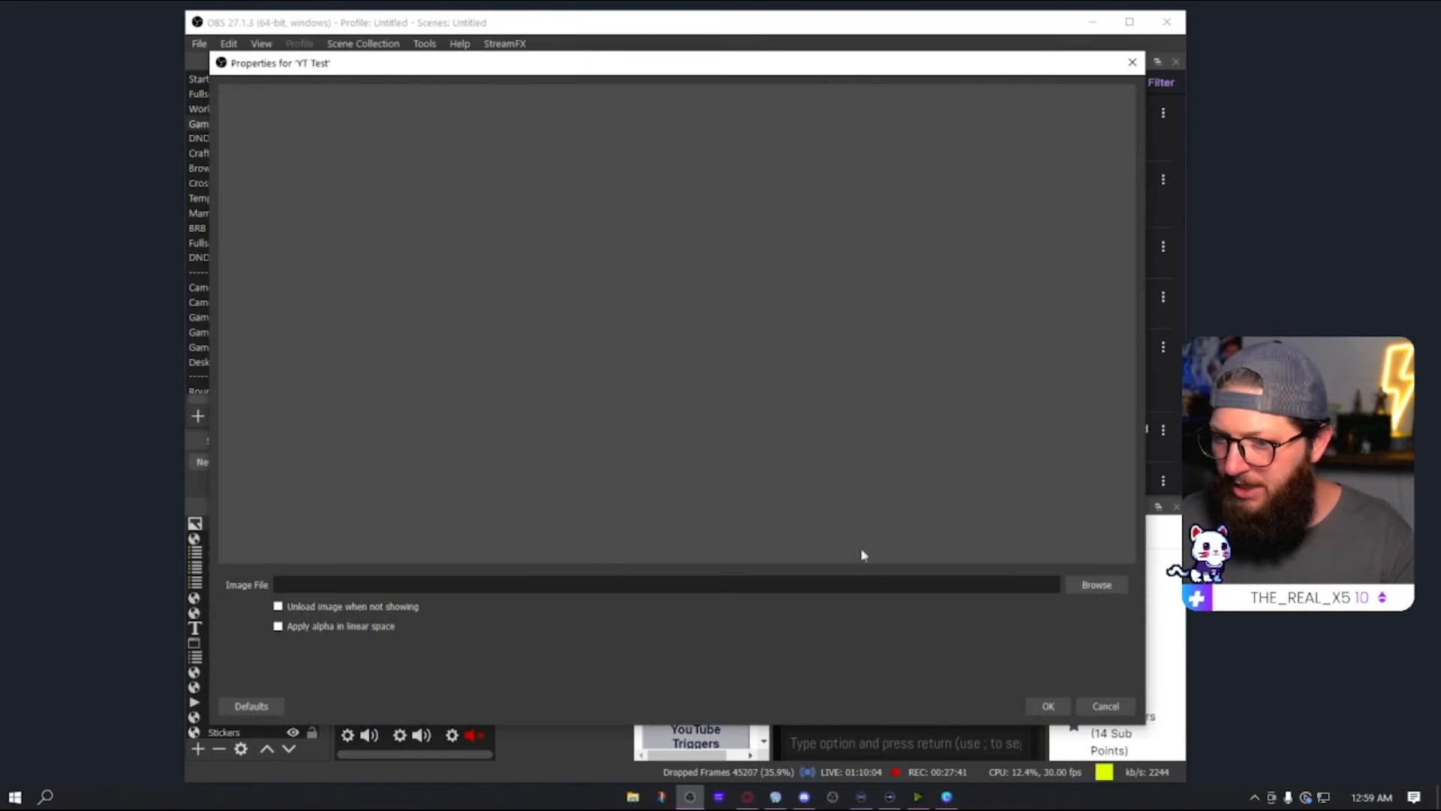
- Load the downloaded Dark Blue Cyan Neon Yellow Grunge Gaming Twitch Overlay PNG into the YT Test source and check it on the scene
left_click(1097, 585)
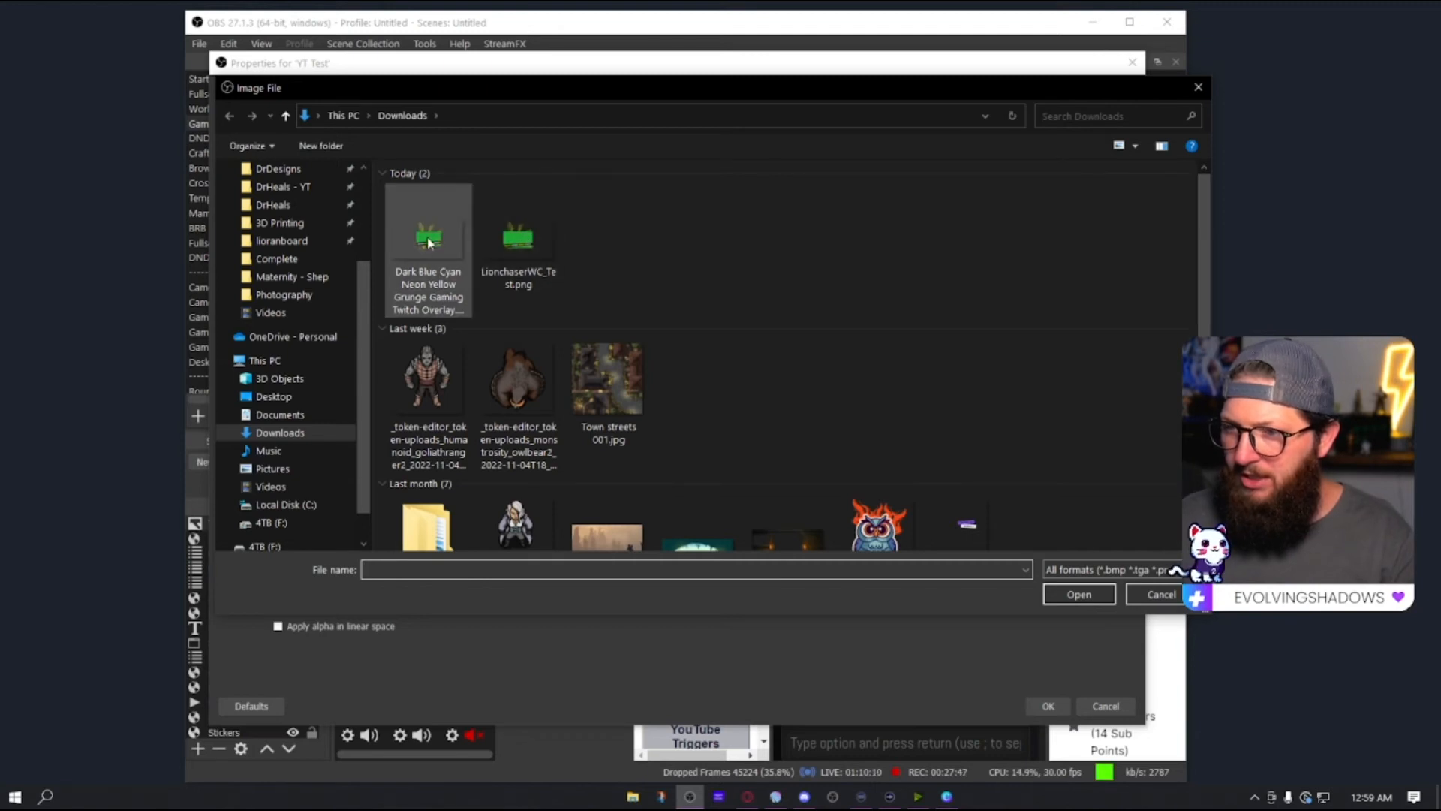
double_click(432, 238)
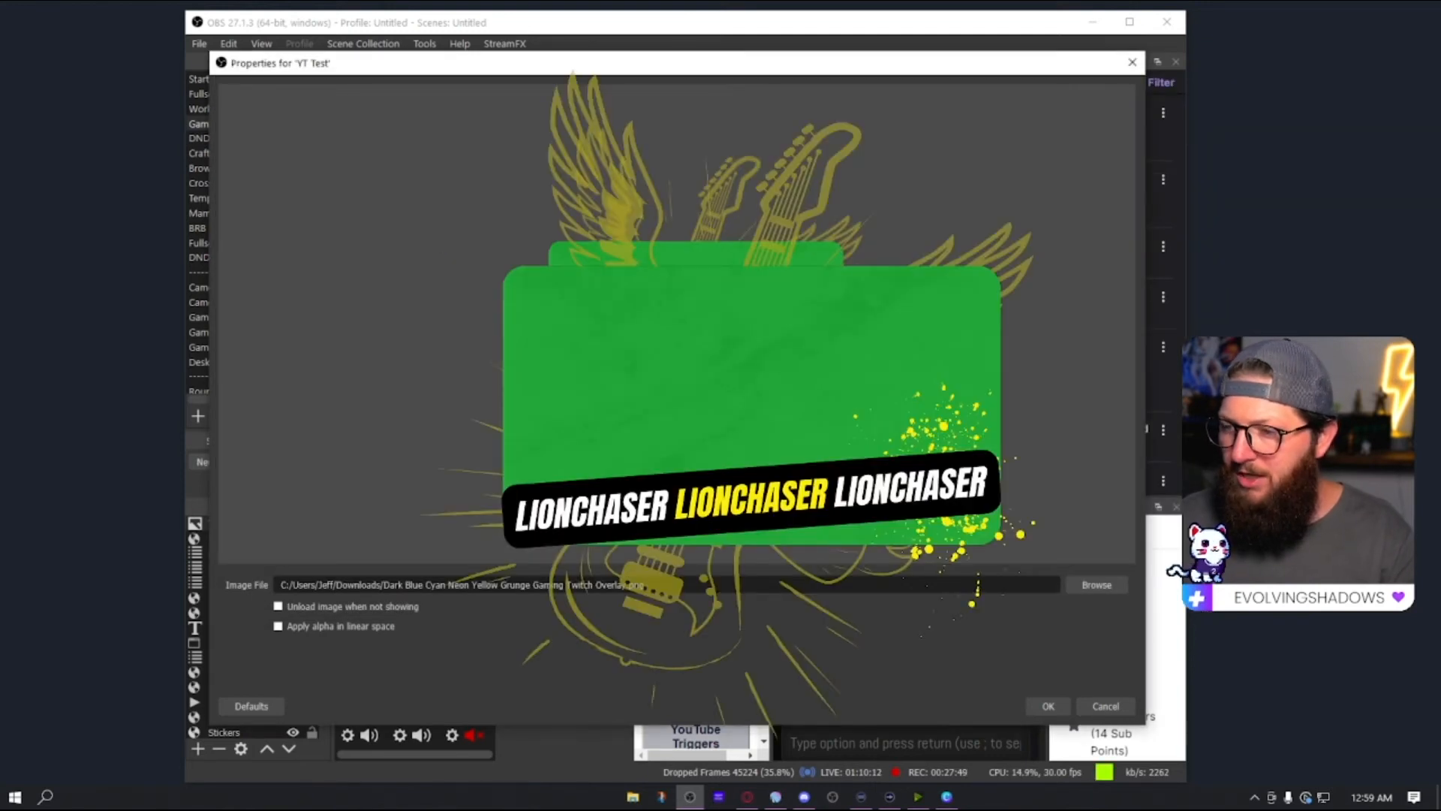
left_click(1048, 705)
left_click_drag(830, 32, 0, 80)
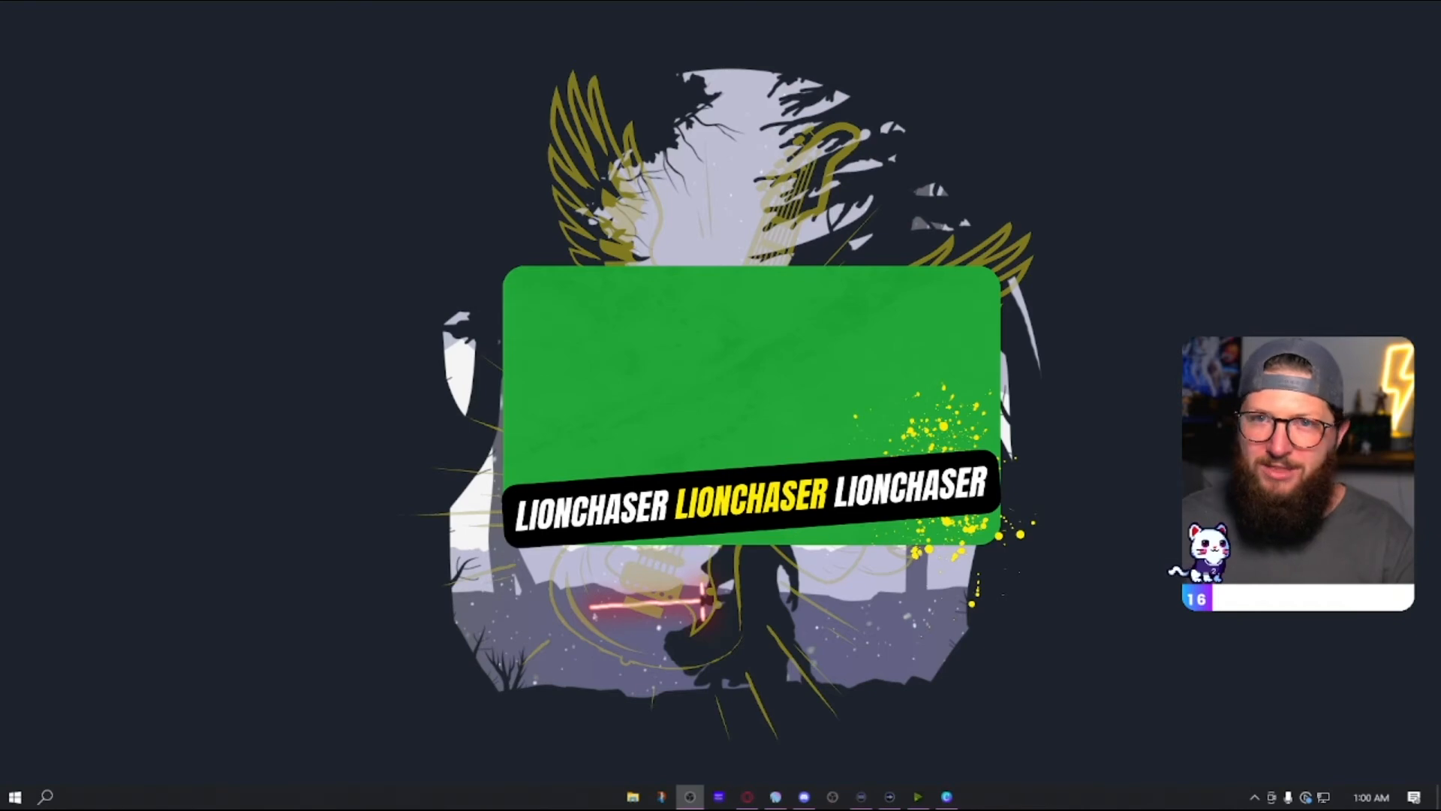
left_click_drag(0, 29, 939, 60)
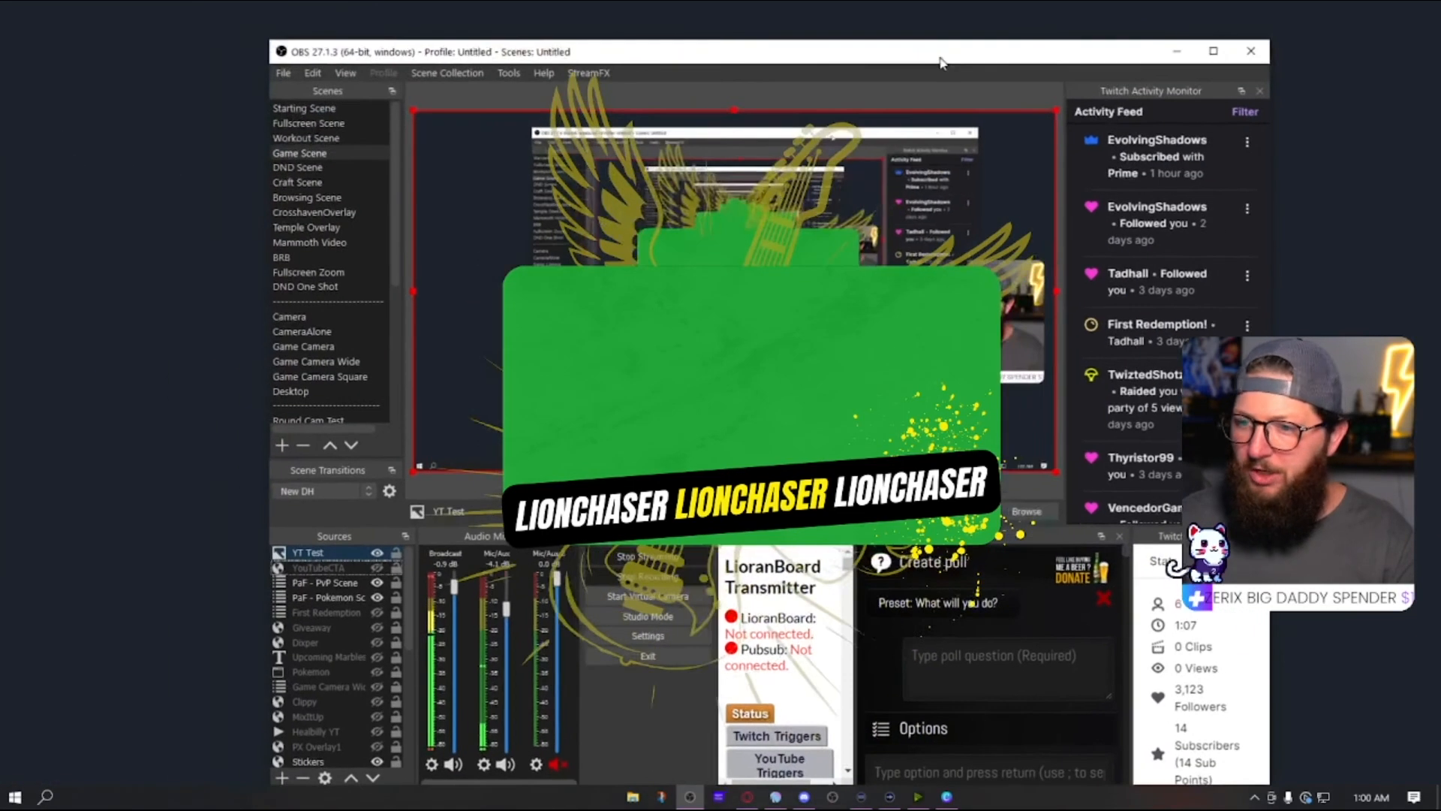
right_click(319, 553)
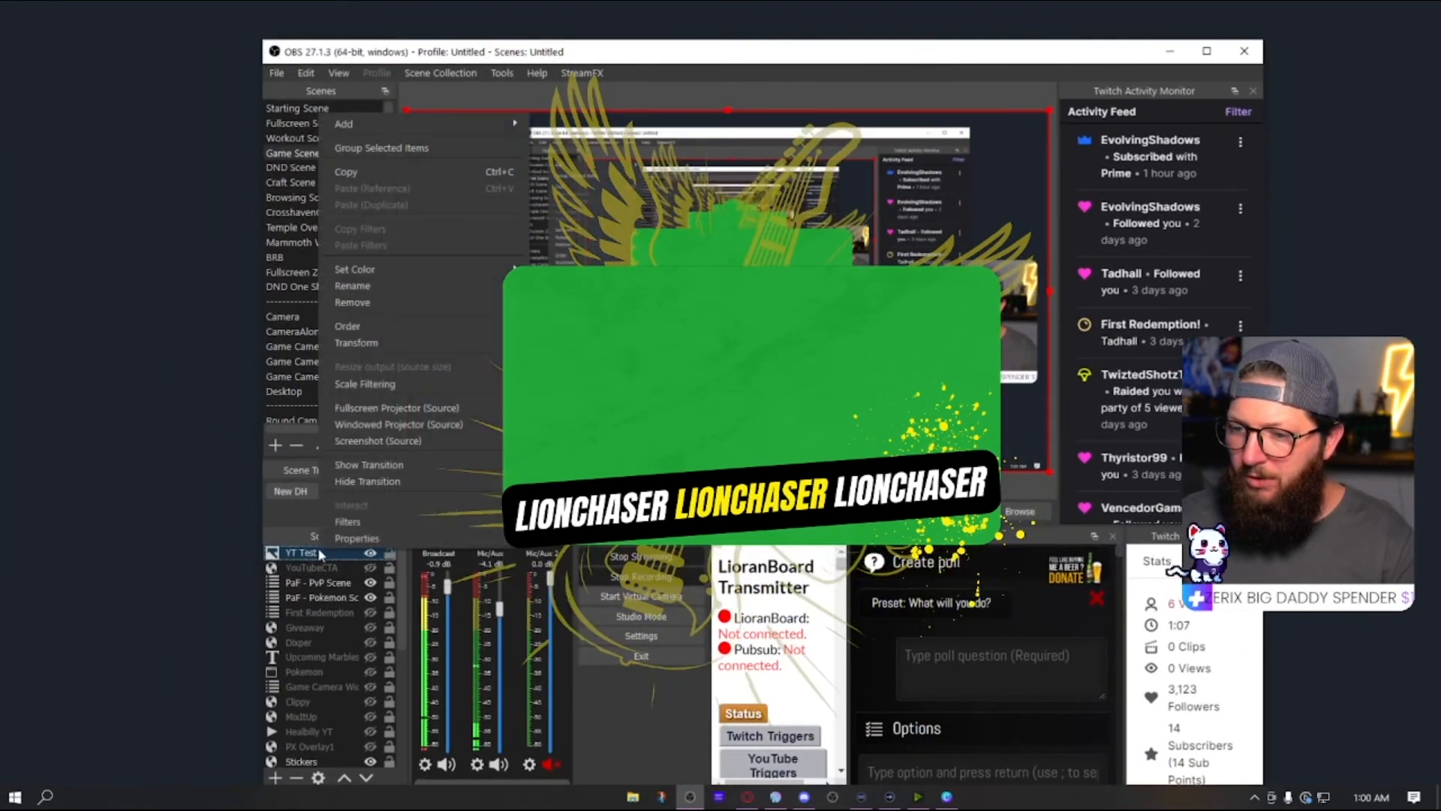
left_click(475, 544)
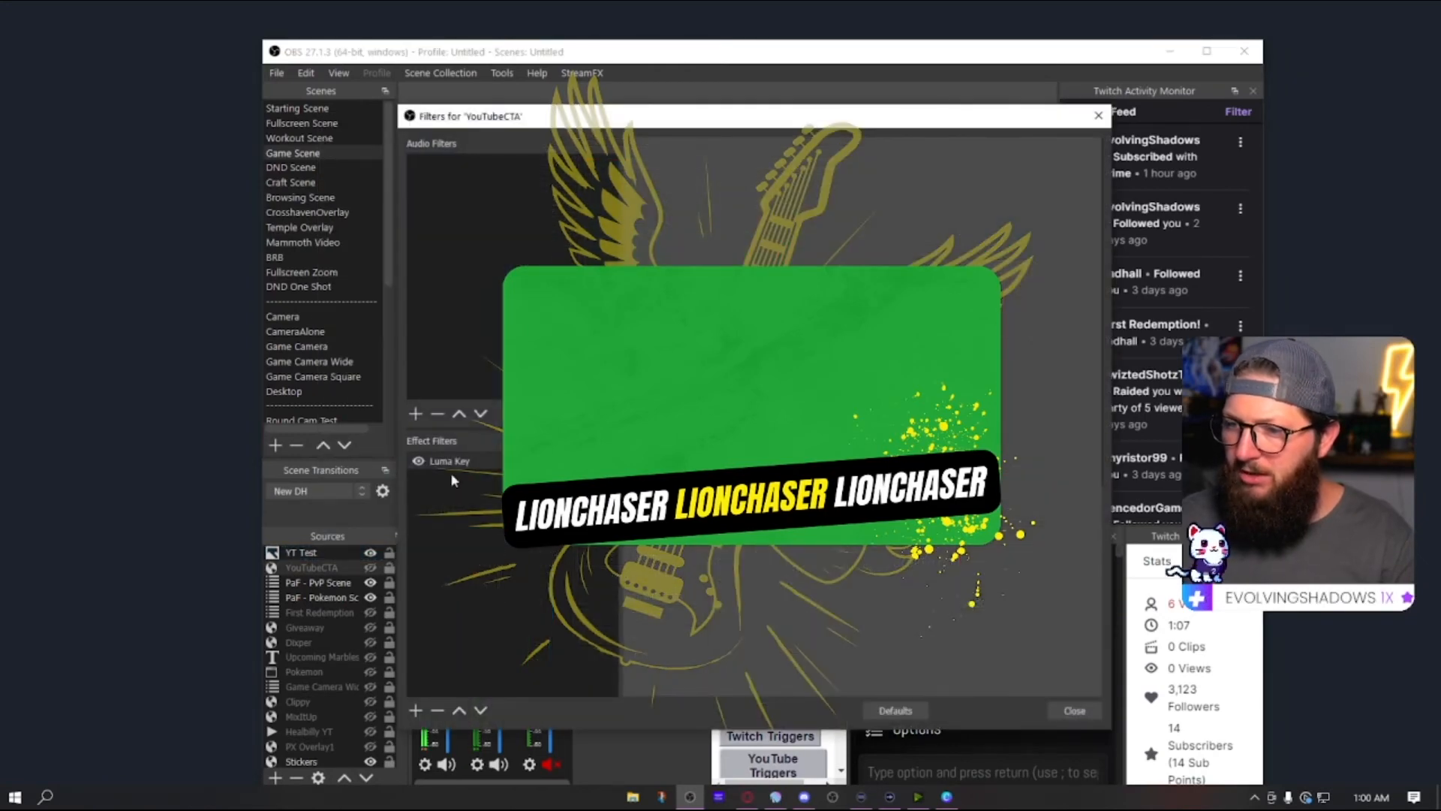
left_click(1074, 710)
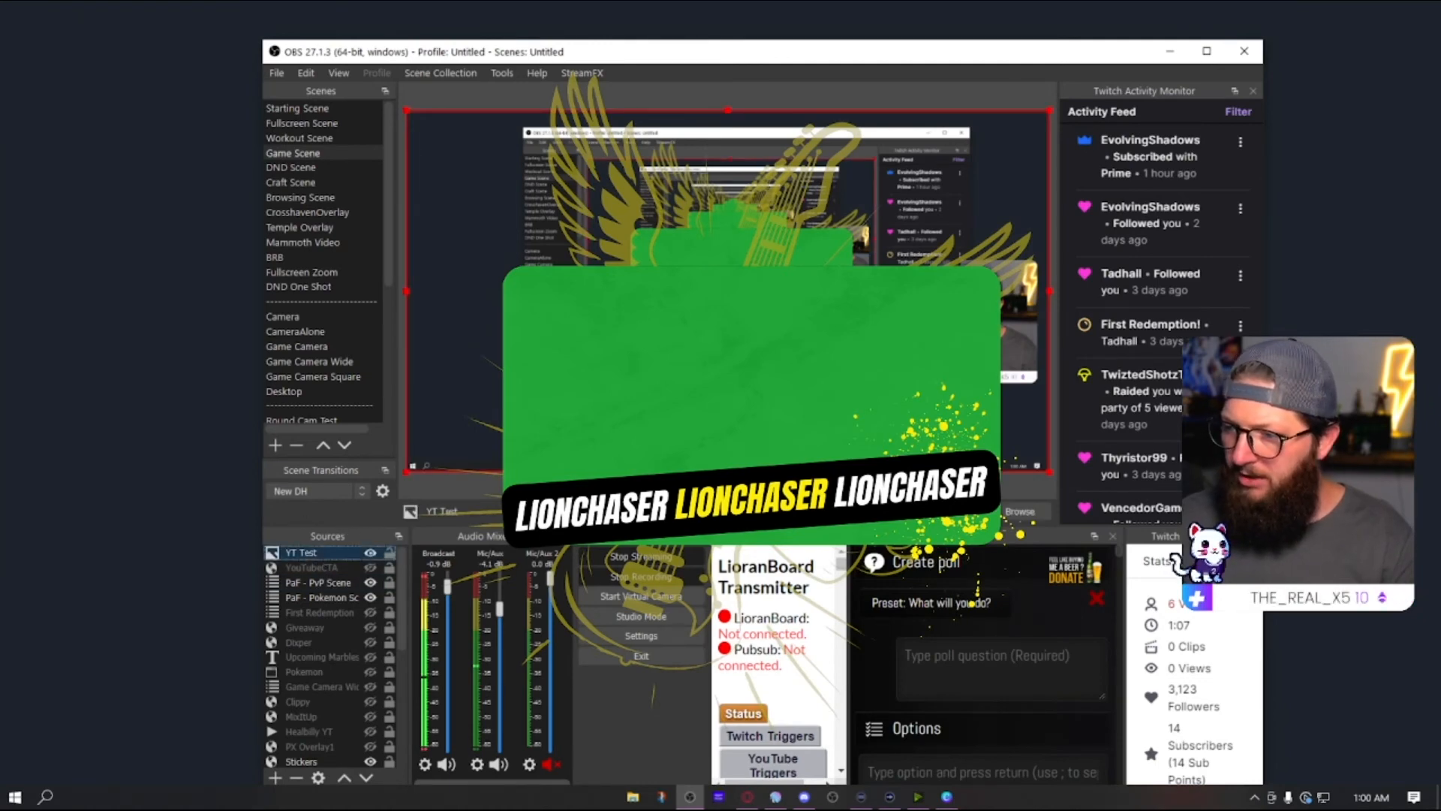
- Open the filters of the YT Test source and add a Chroma Key effect filter with its default name
left_click(610, 511)
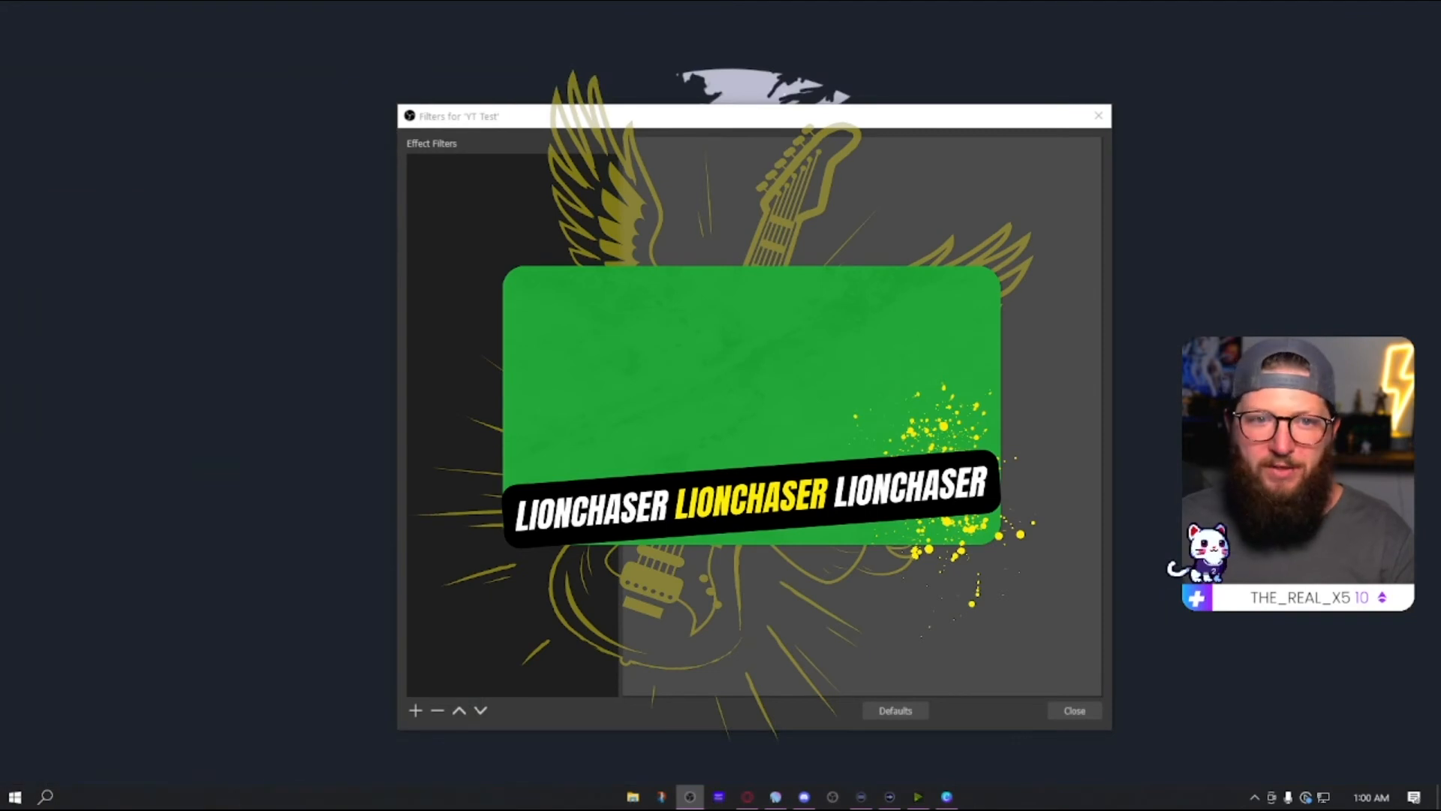
left_click_drag(597, 122, 806, 86)
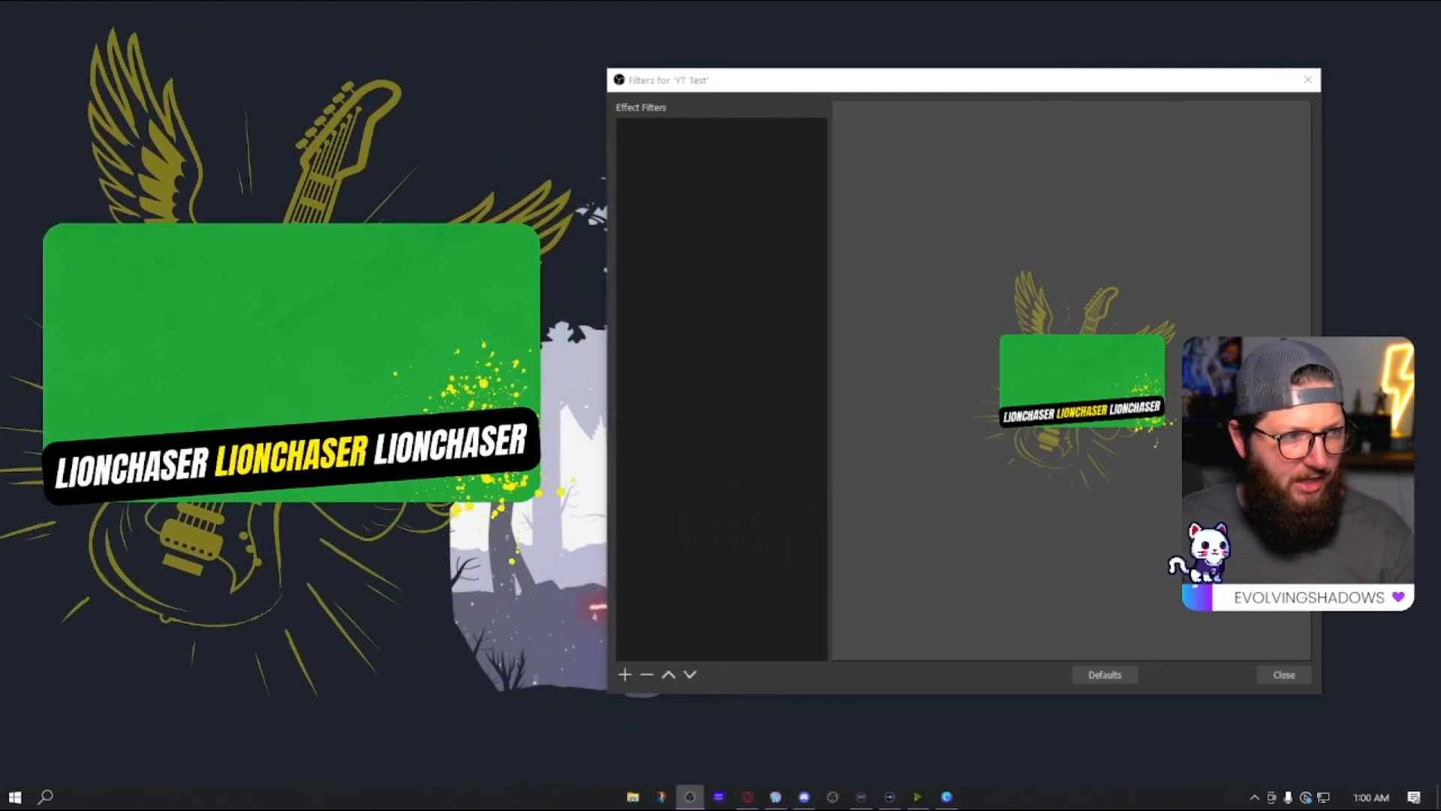
left_click(867, 576)
left_click(625, 674)
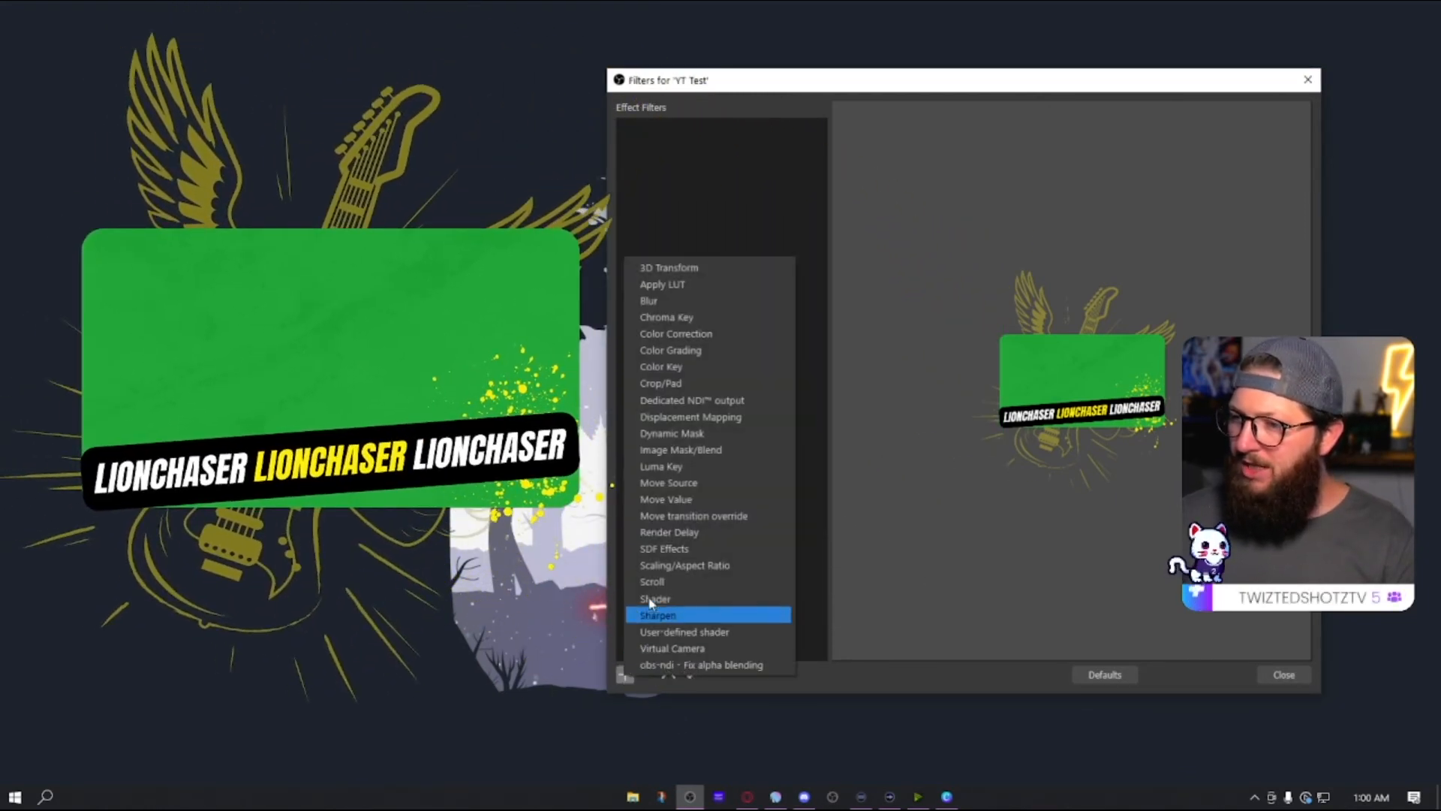
left_click(694, 322)
left_click(925, 407)
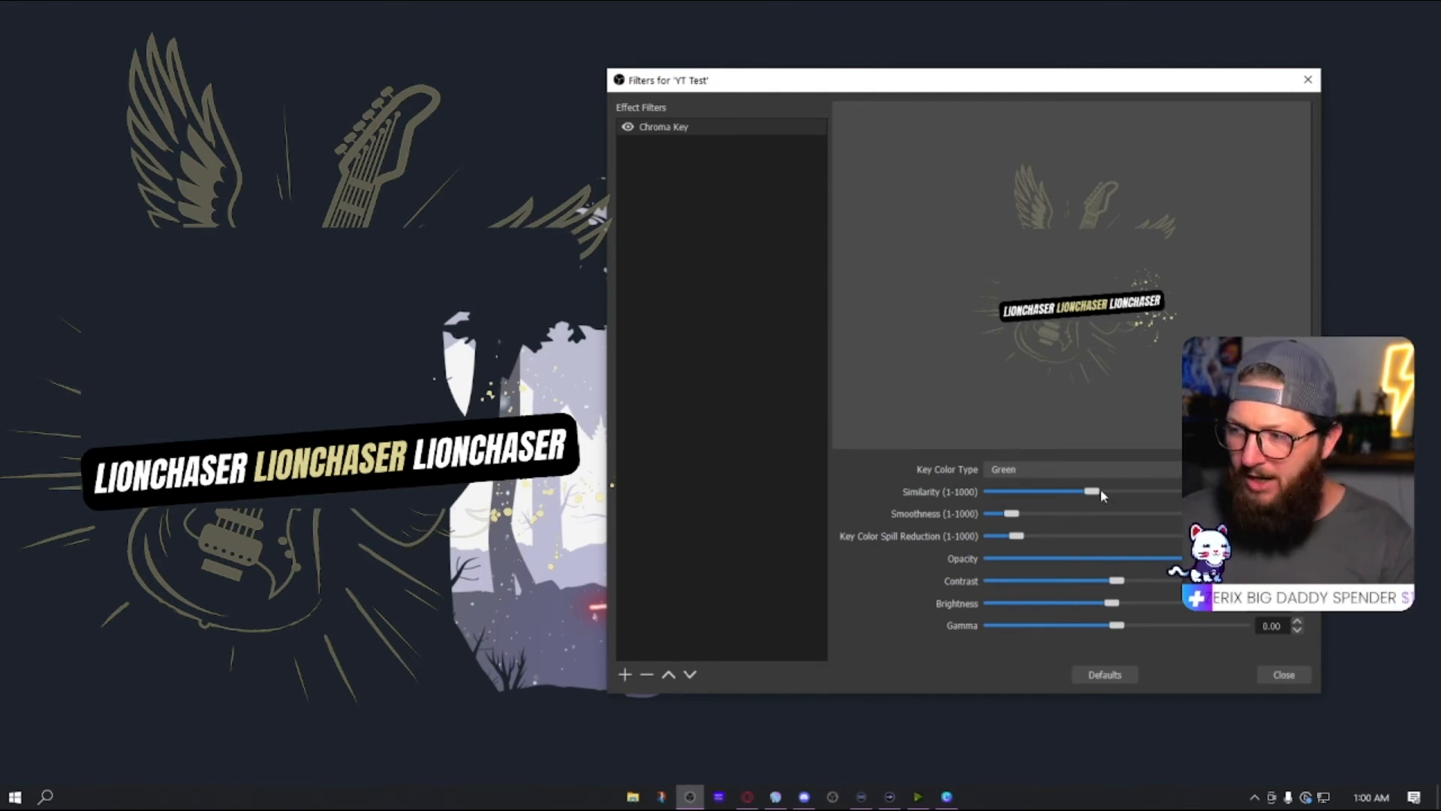
- Lower the green Chroma Key's similarity slightly and fine-tune its smoothness to slightly above the starting setting
left_click_drag(1097, 490, 1087, 495)
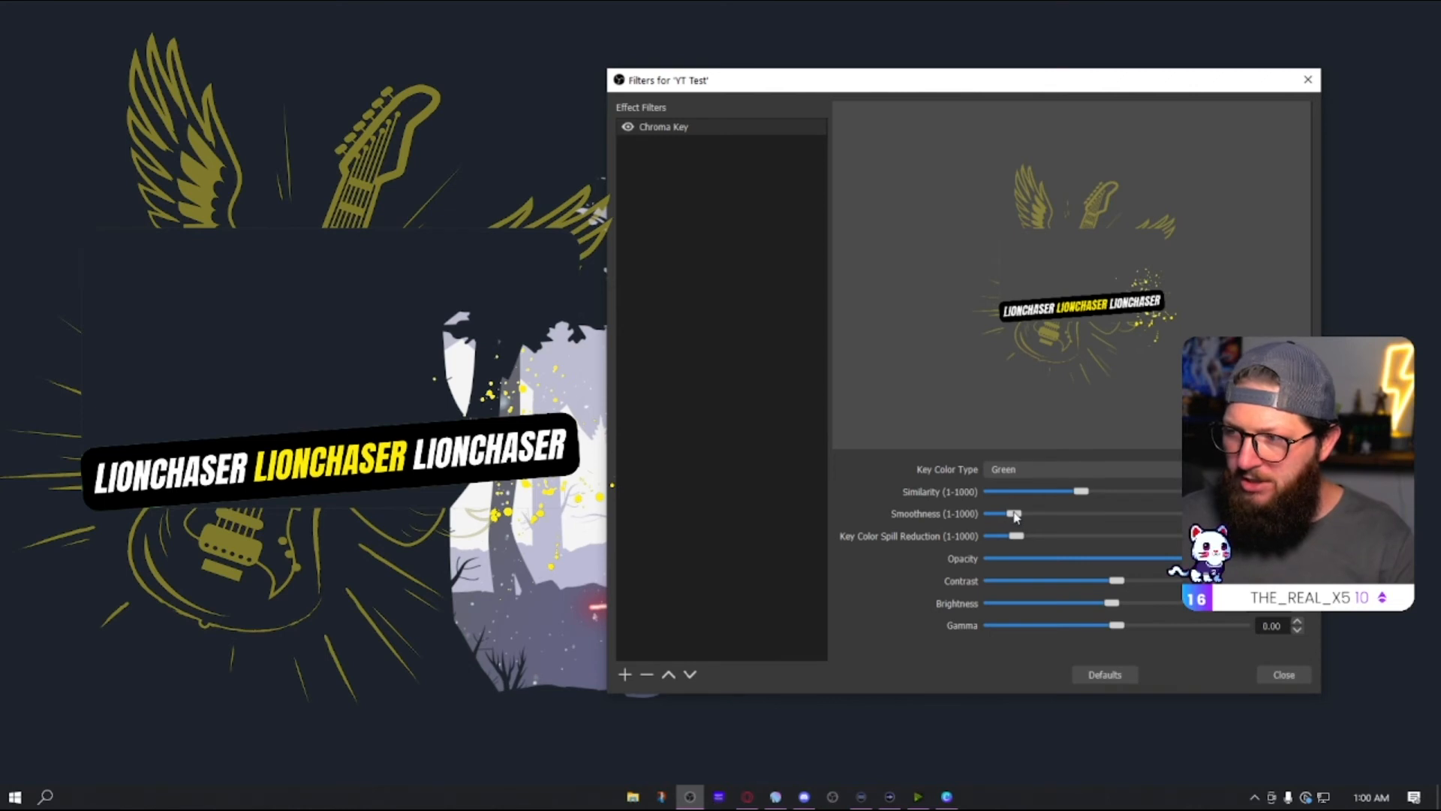
left_click_drag(1014, 515, 1043, 516)
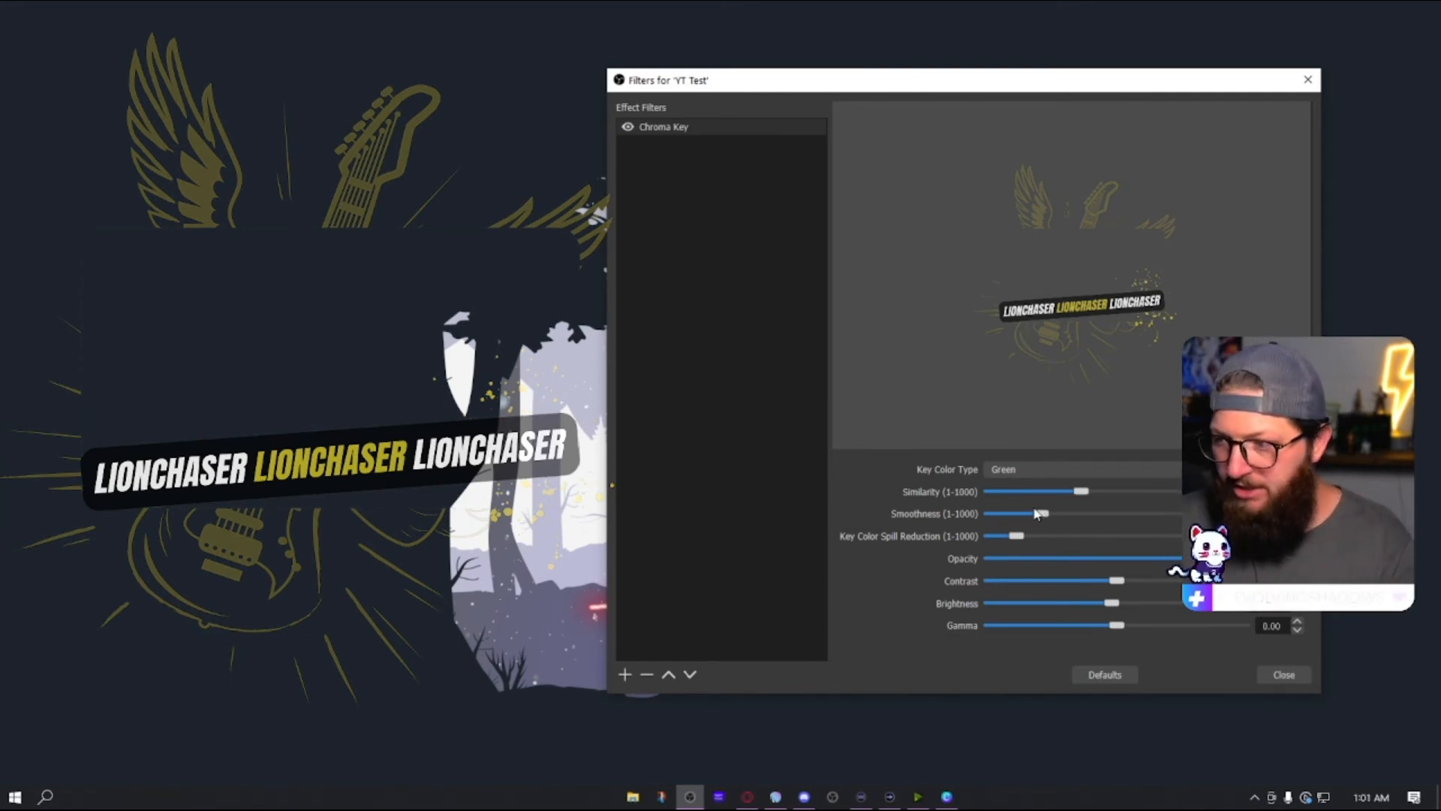
left_click_drag(1048, 516, 1023, 517)
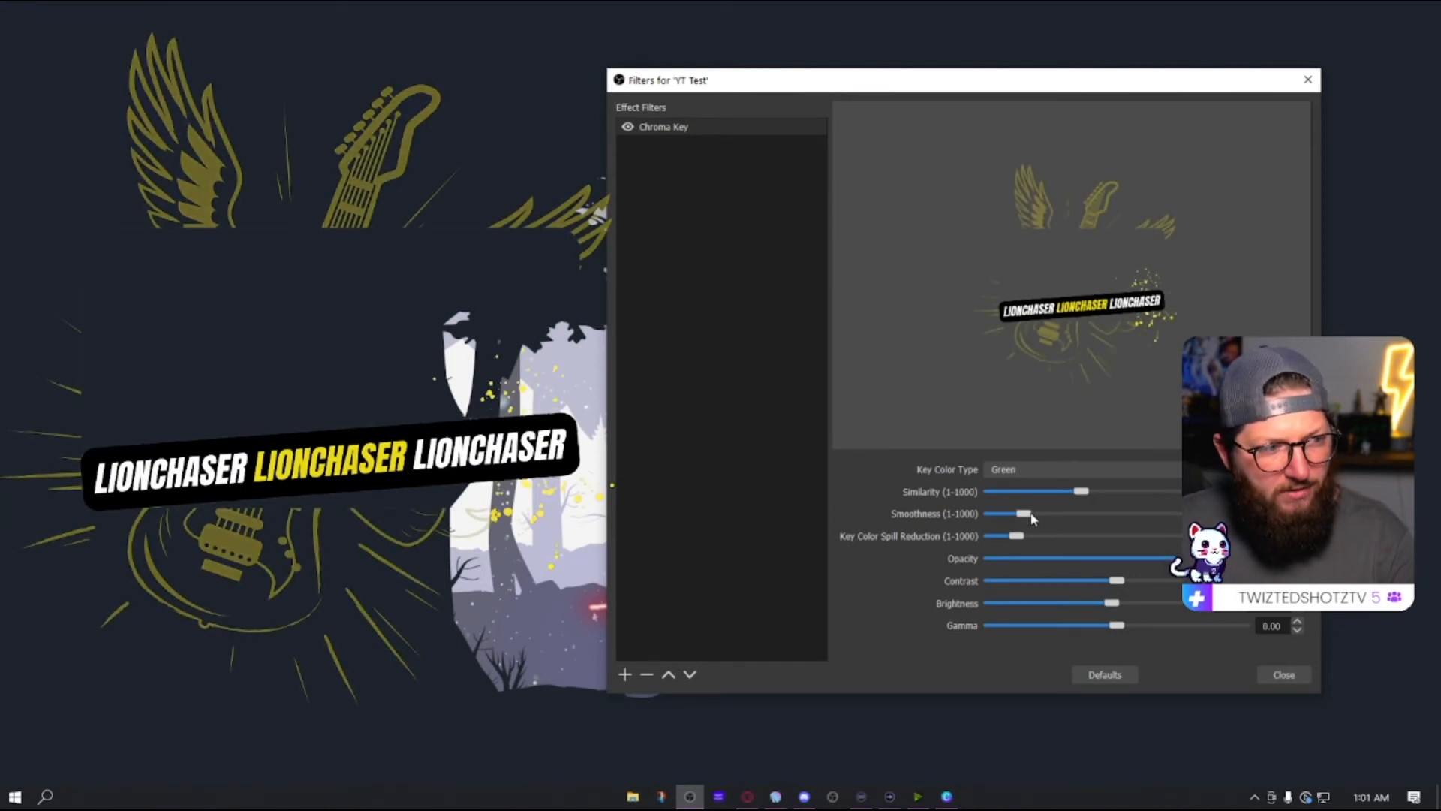
- Add a Color Correction filter to YT Test, raise its saturation slightly and close the filter settings
left_click(625, 674)
left_click(682, 338)
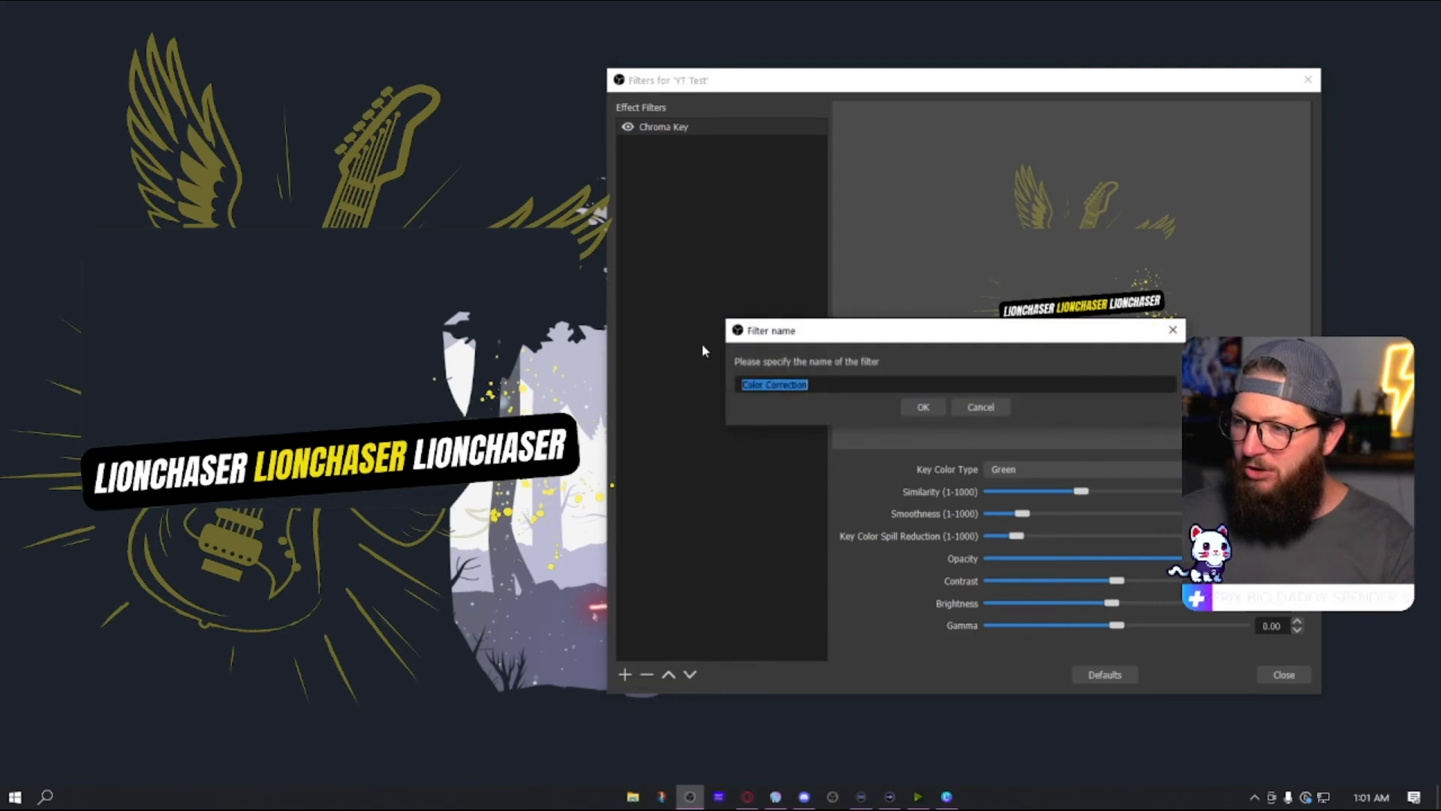
left_click(923, 407)
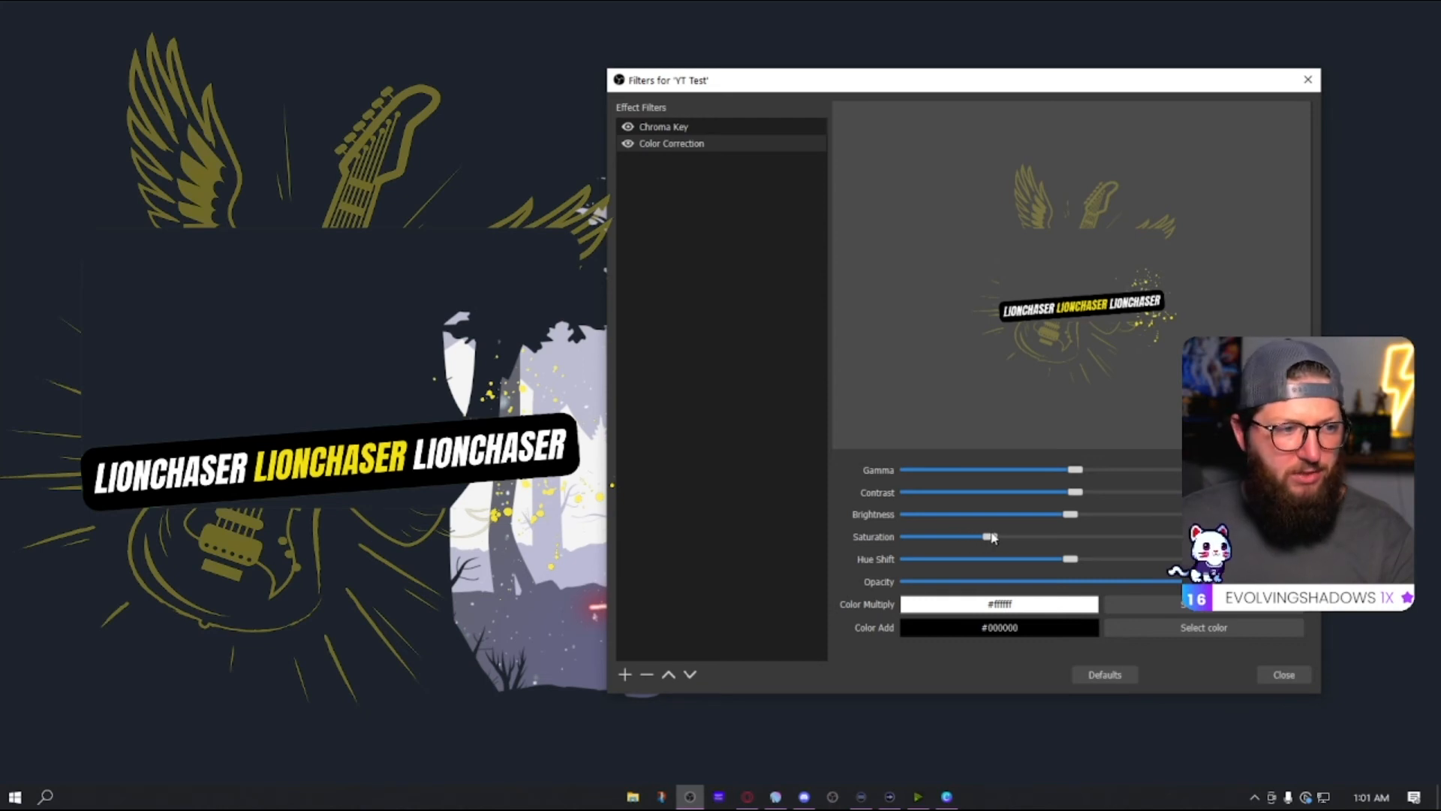
left_click_drag(991, 537, 1003, 536)
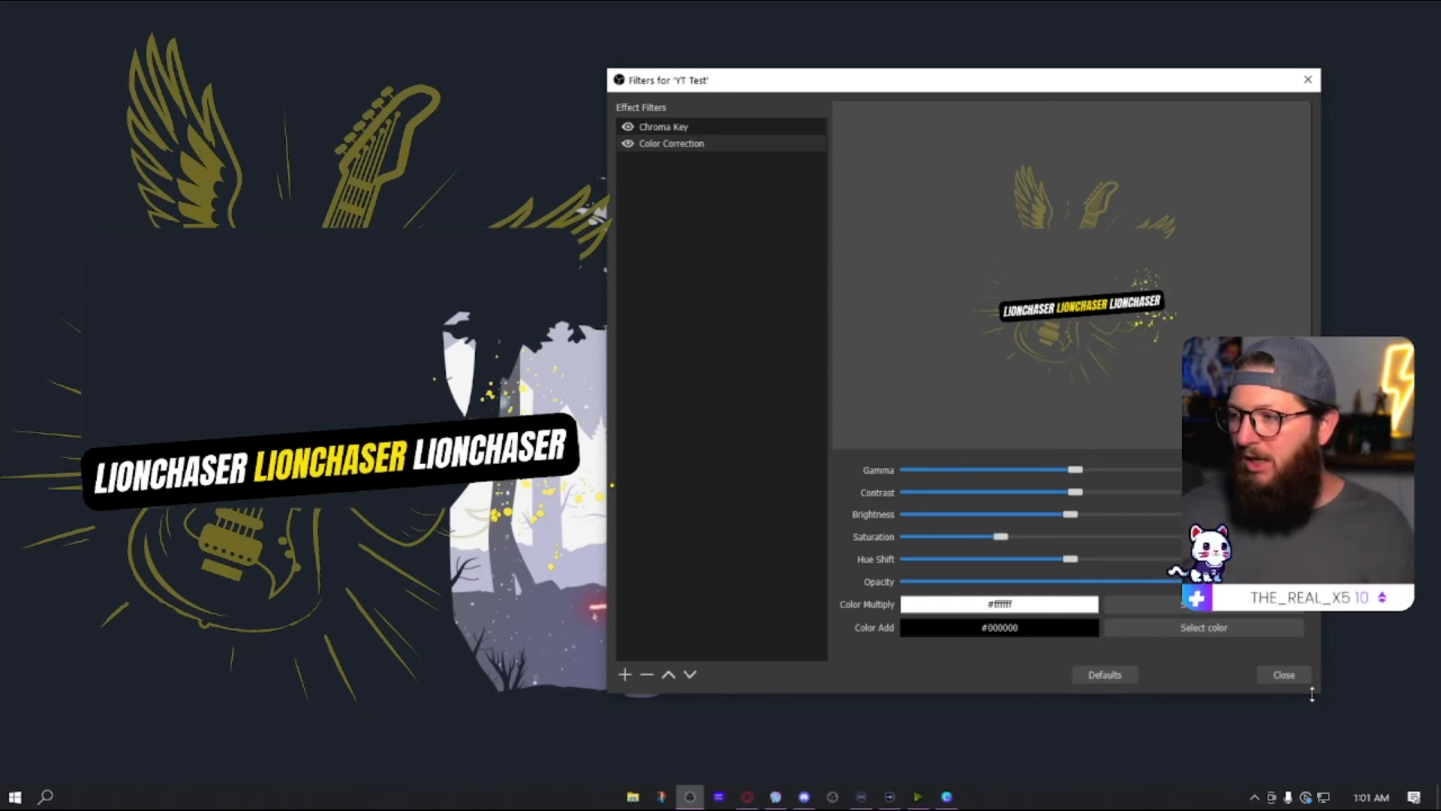
left_click(1283, 674)
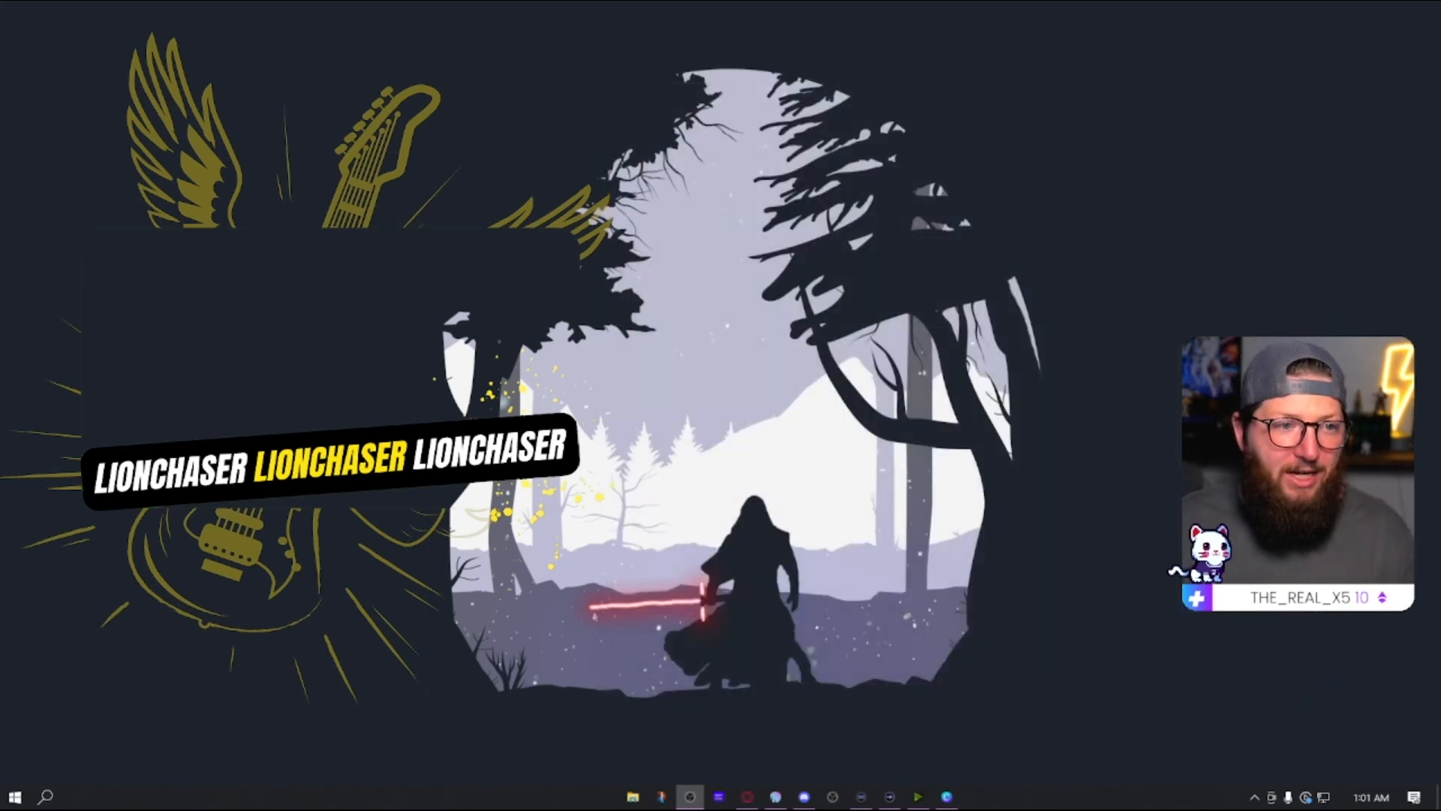